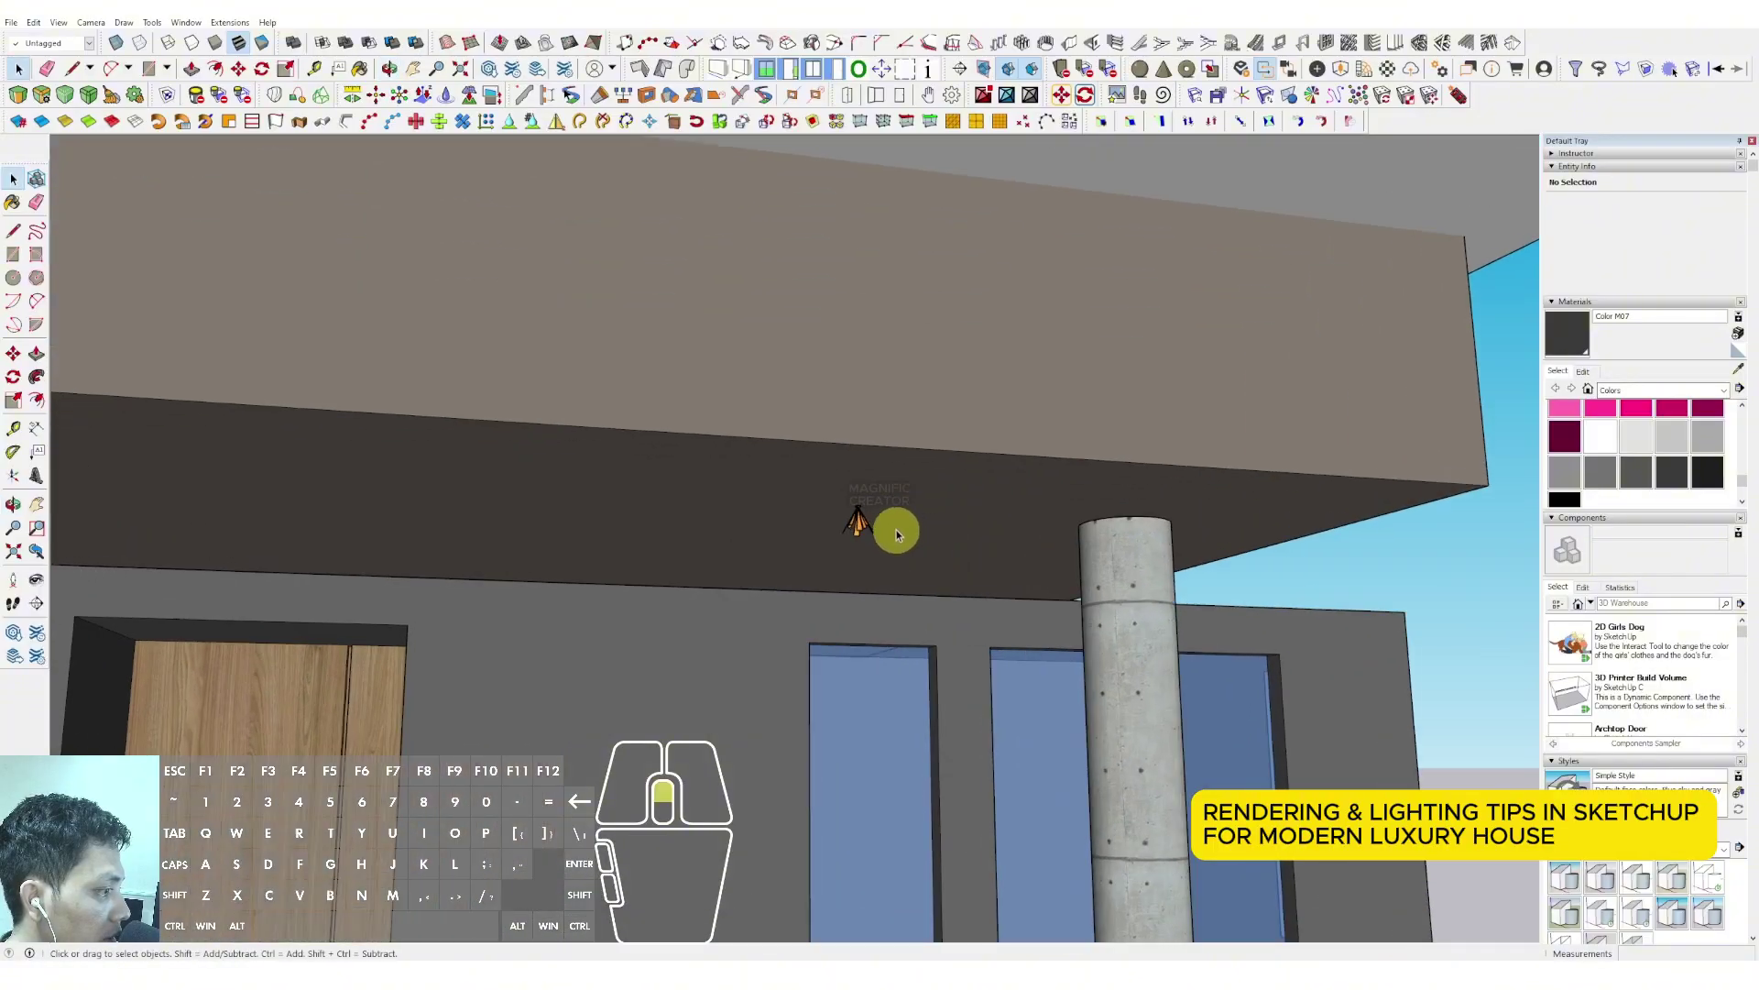
# Examine the spotlight under the entrance canopy, the linear light beside the house and the car placeholder on the driveway
pyautogui.scroll(3, 861, 513)
pyautogui.click(856, 518)
pyautogui.scroll(5, 847, 509)
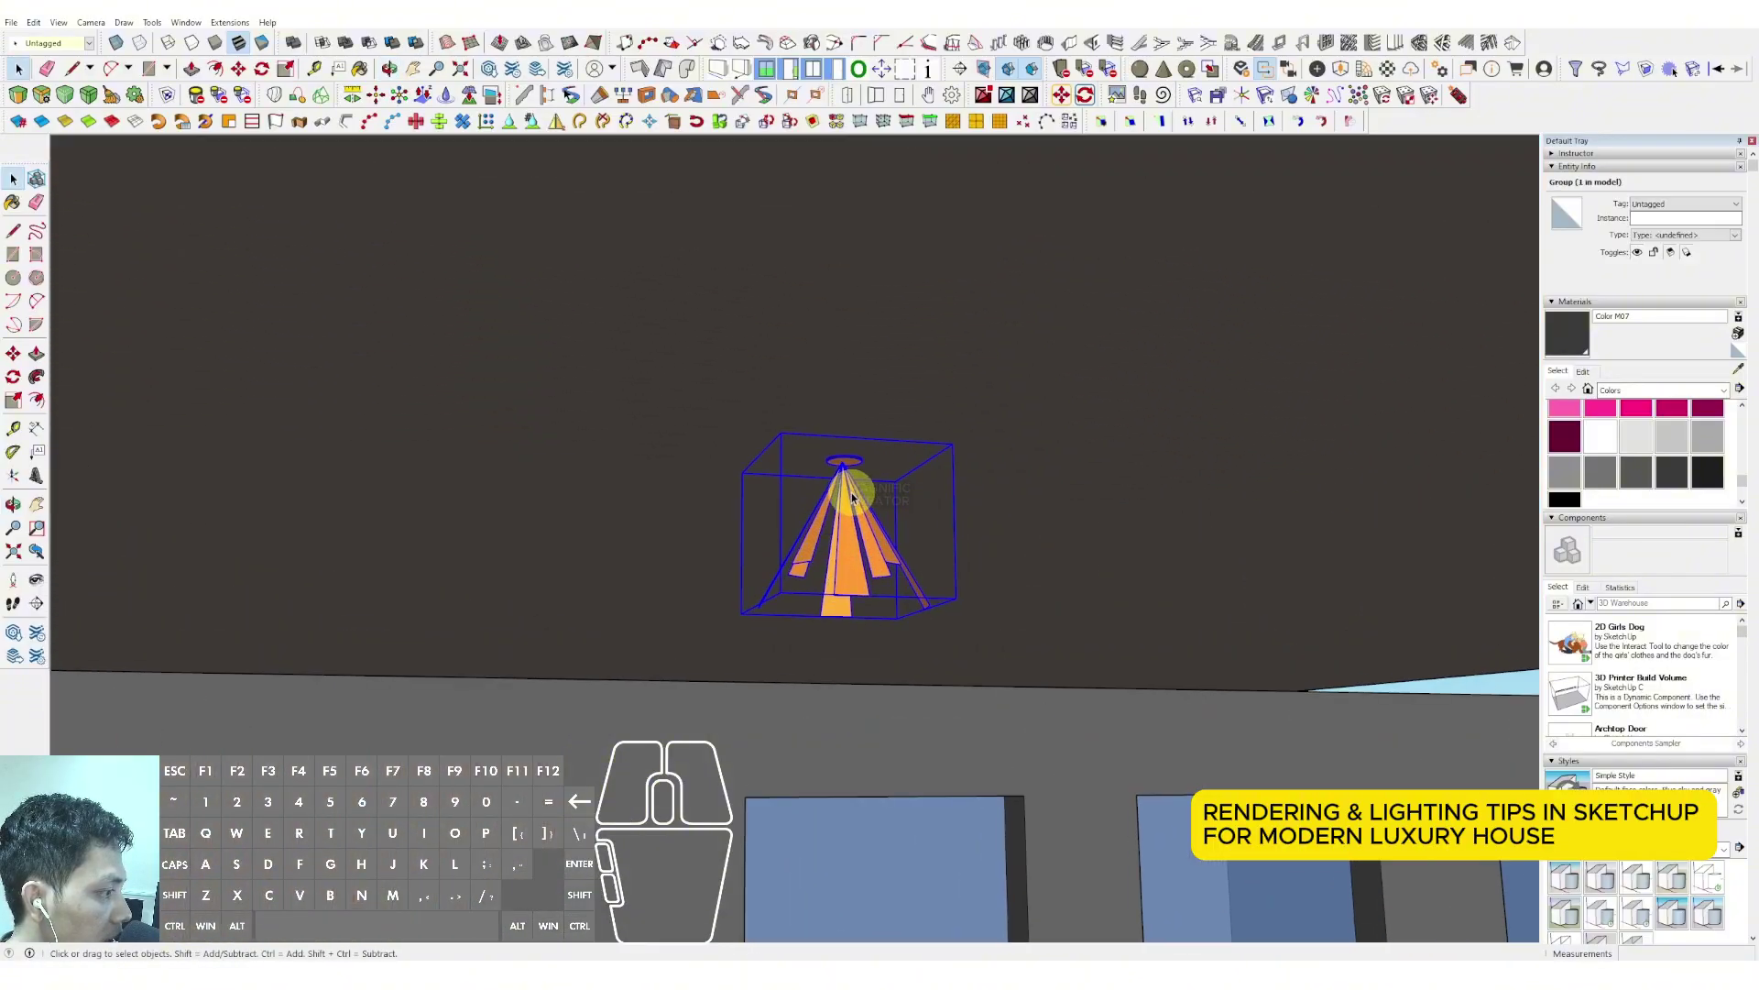
pyautogui.scroll(-5, 720, 452)
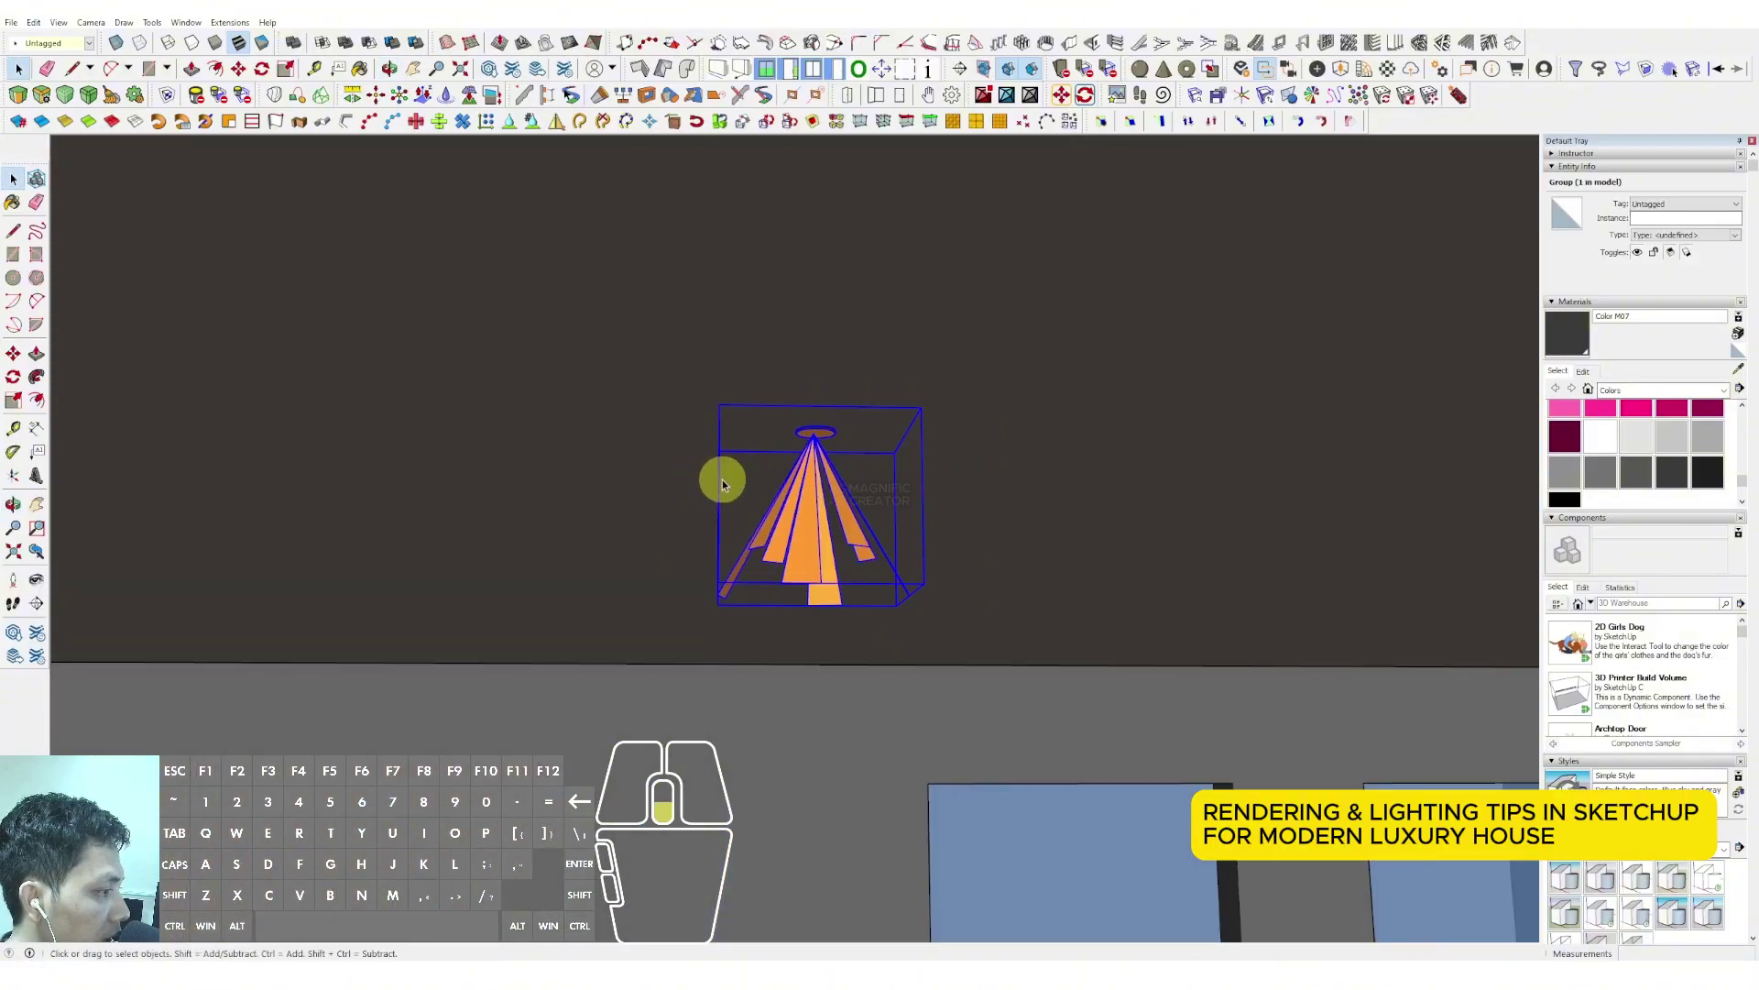
pyautogui.scroll(-6, 765, 517)
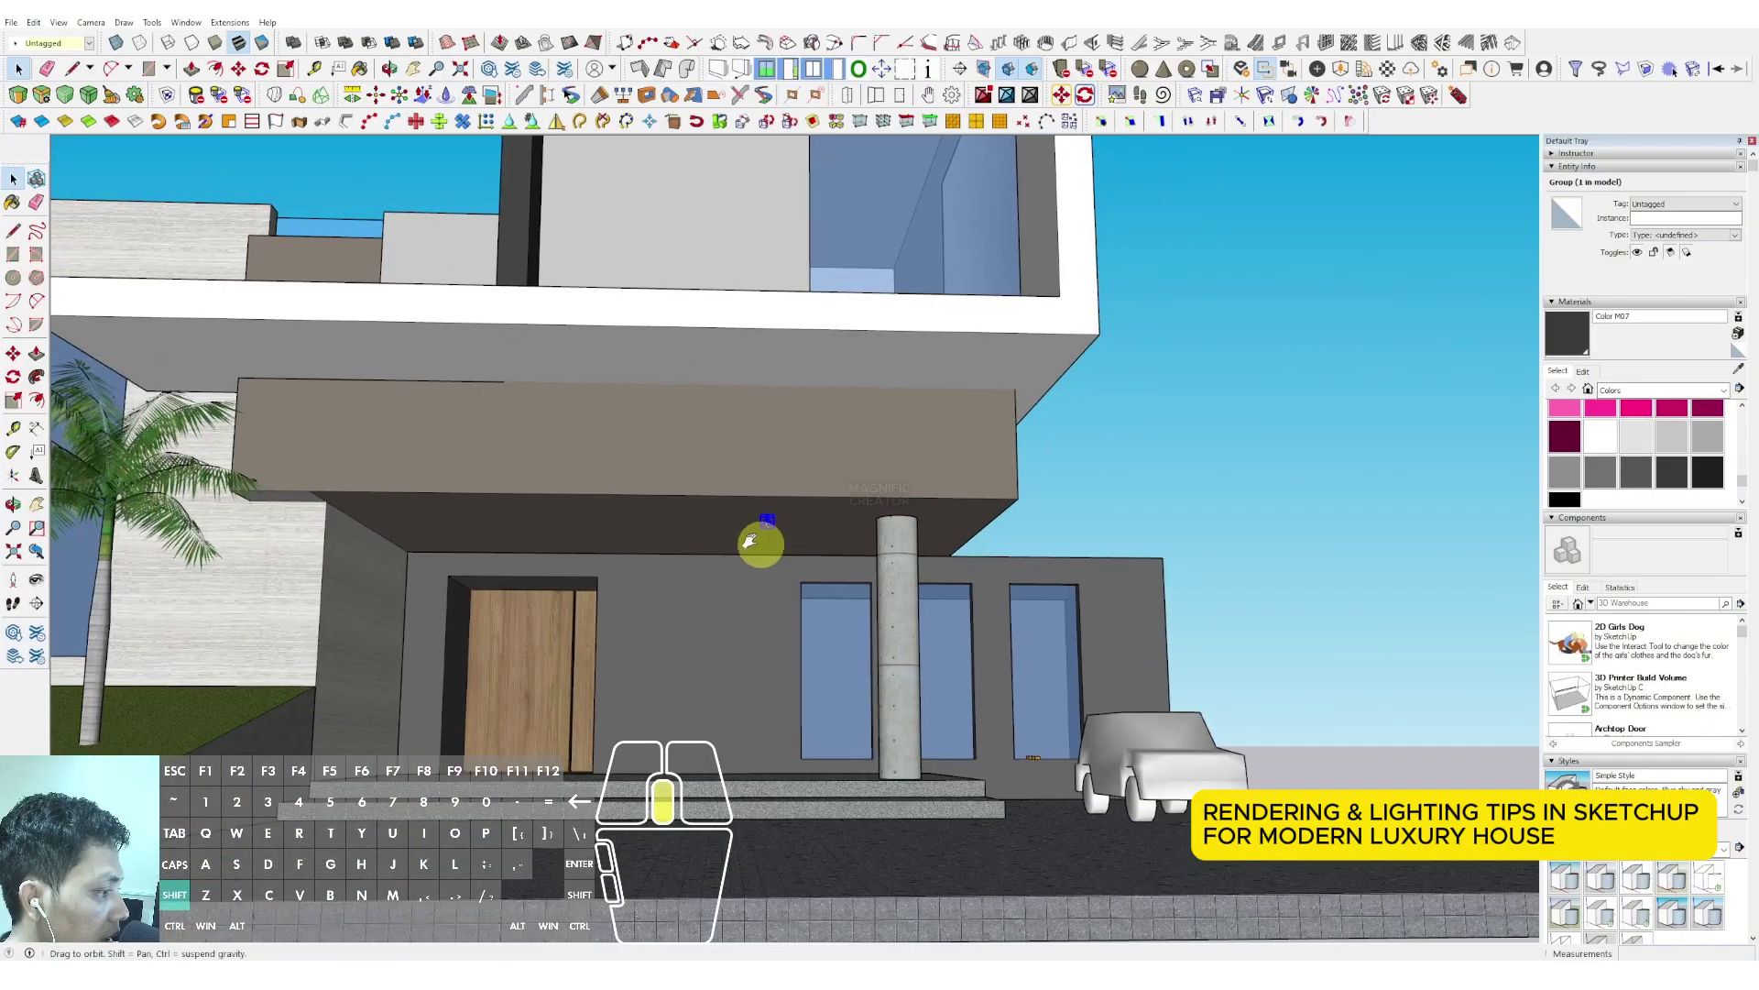
pyautogui.scroll(3, 716, 661)
pyautogui.scroll(5, 938, 779)
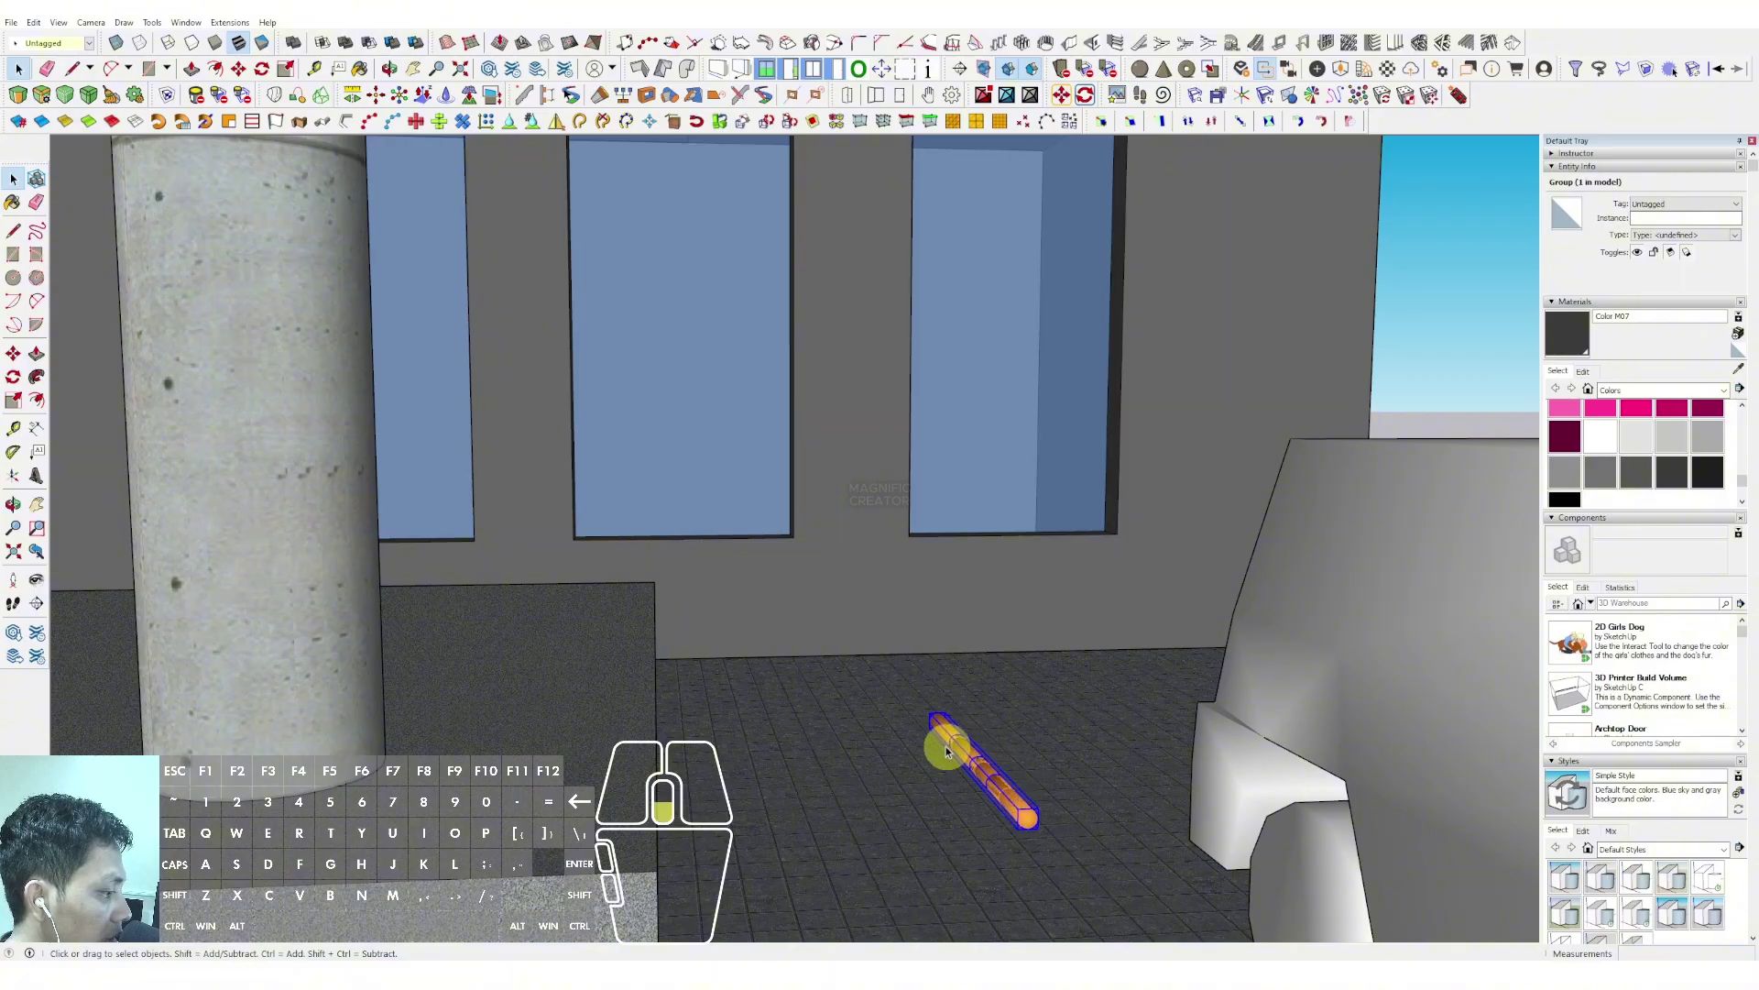
pyautogui.scroll(-6, 949, 749)
pyautogui.keyDown('shift'); pyautogui.moveTo(954, 750); pyautogui.dragTo(841, 682, button='middle'); pyautogui.keyUp('shift')
pyautogui.click(1040, 614)
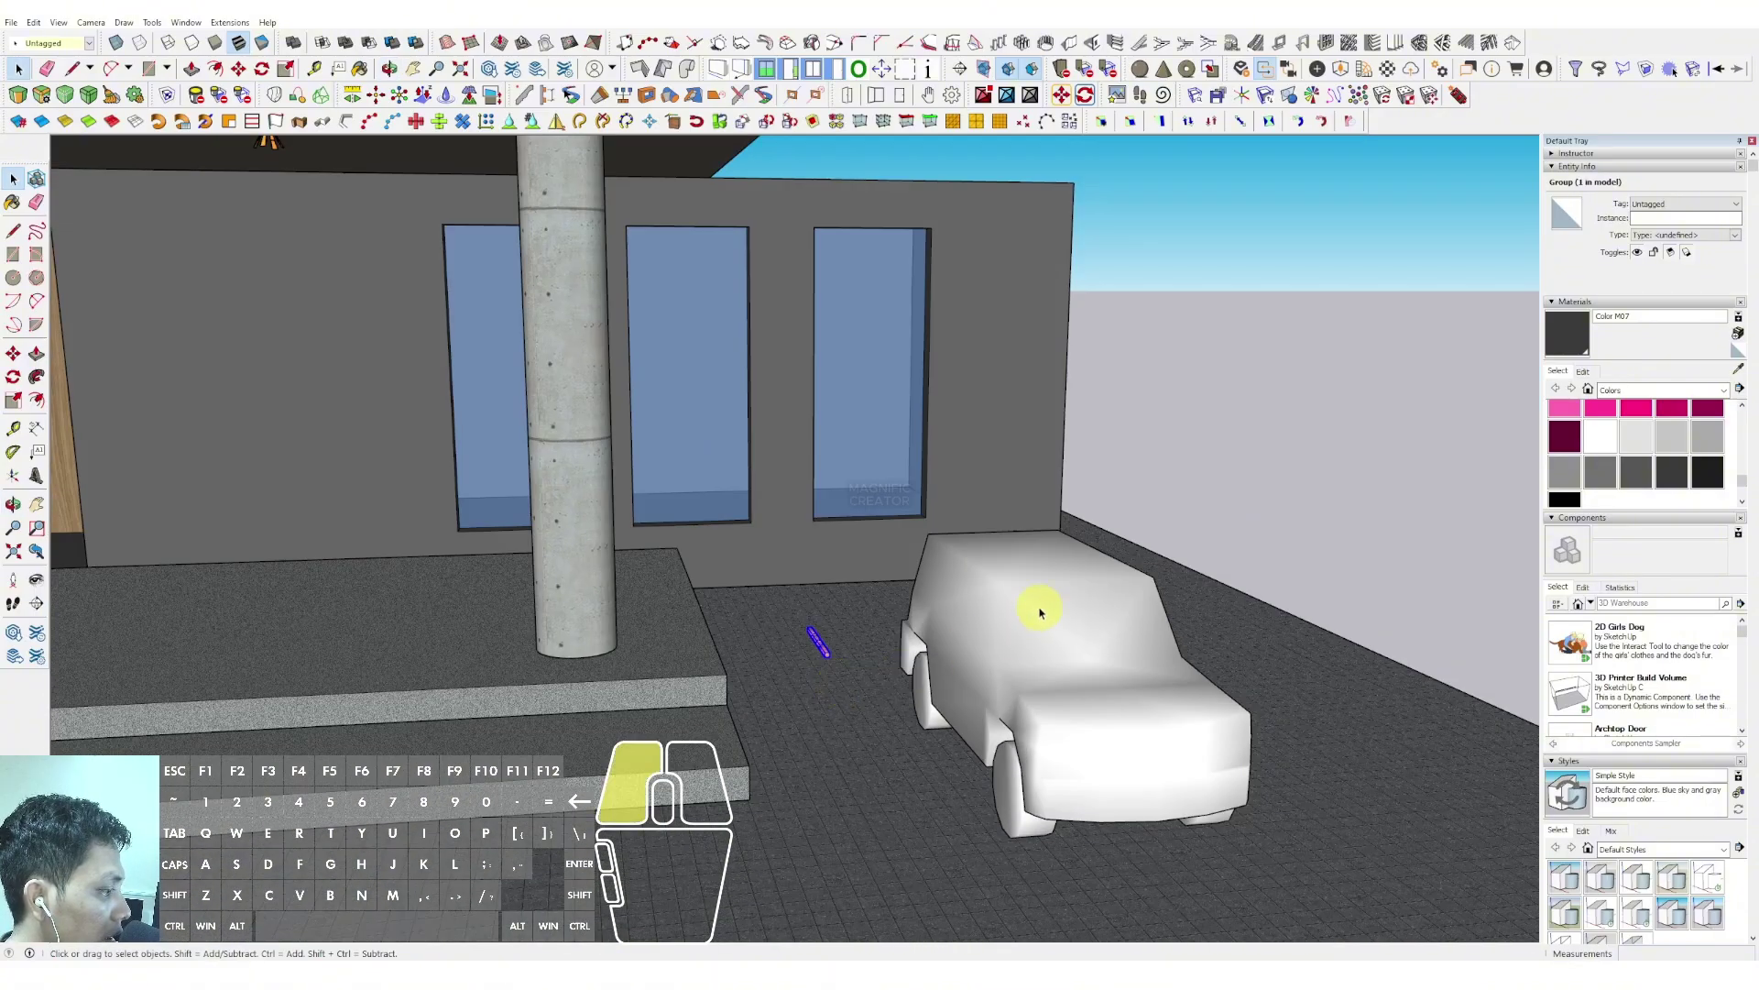
pyautogui.scroll(-10, 1017, 665)
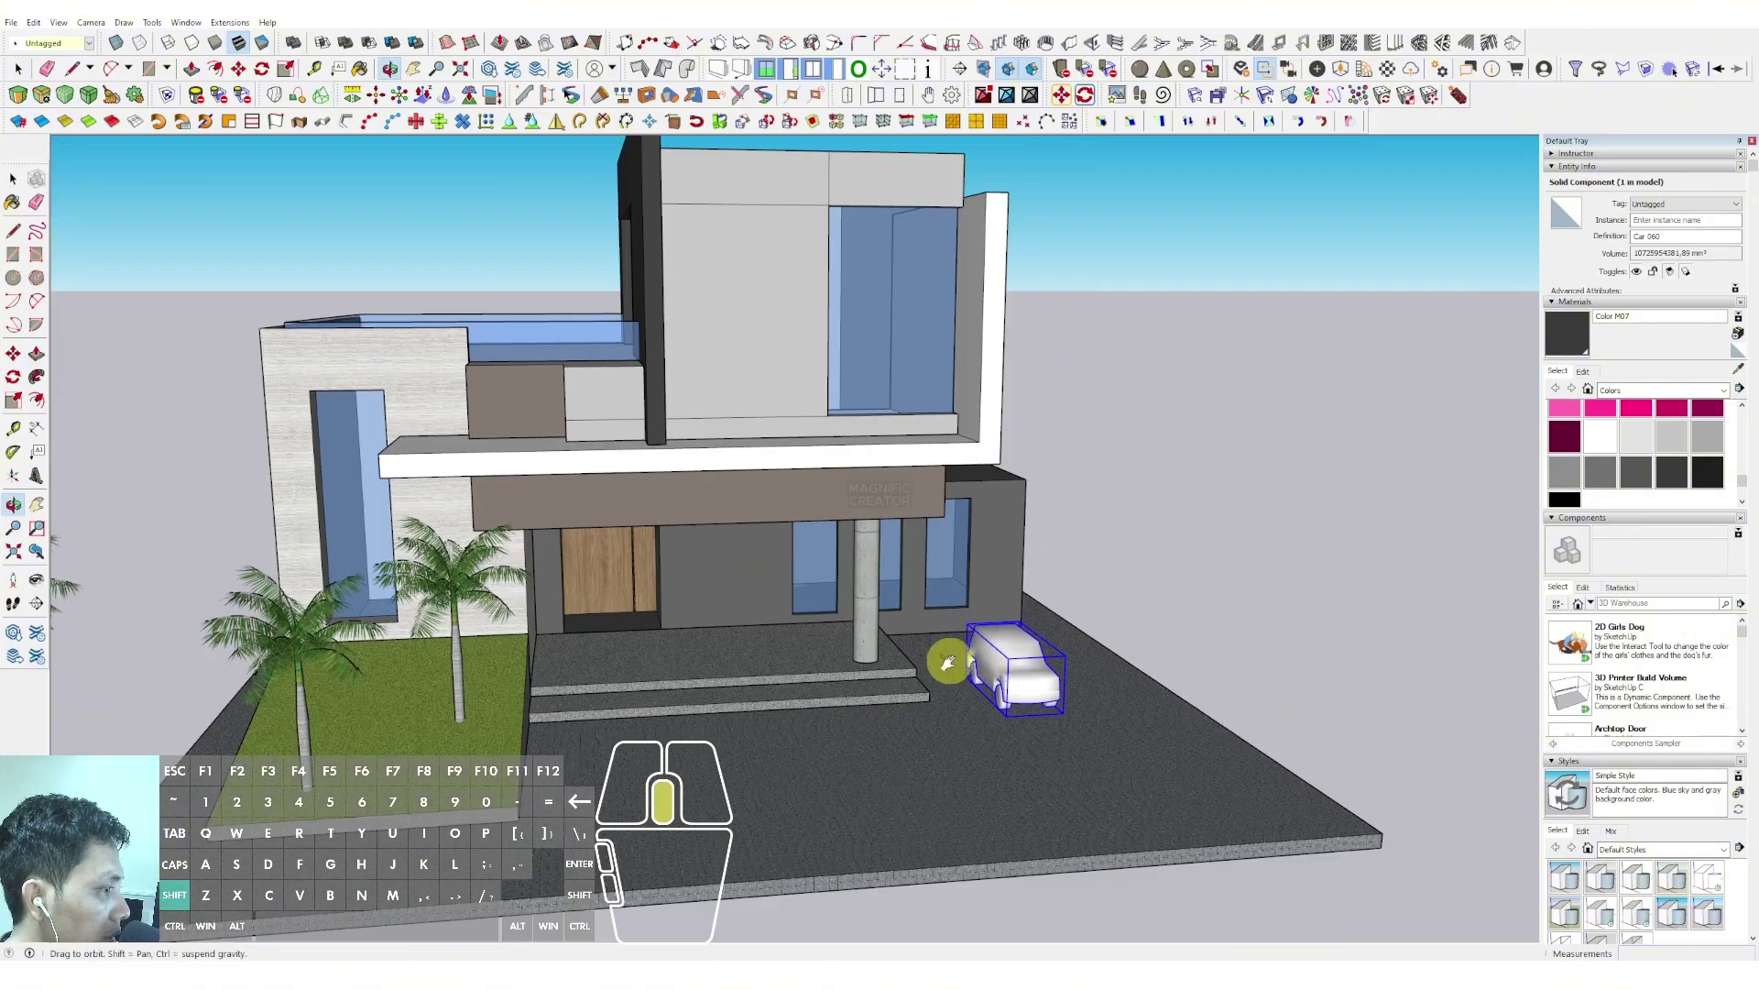
pyautogui.moveTo(947, 660); pyautogui.dragTo(471, 216, button='middle')
pyautogui.press('space')
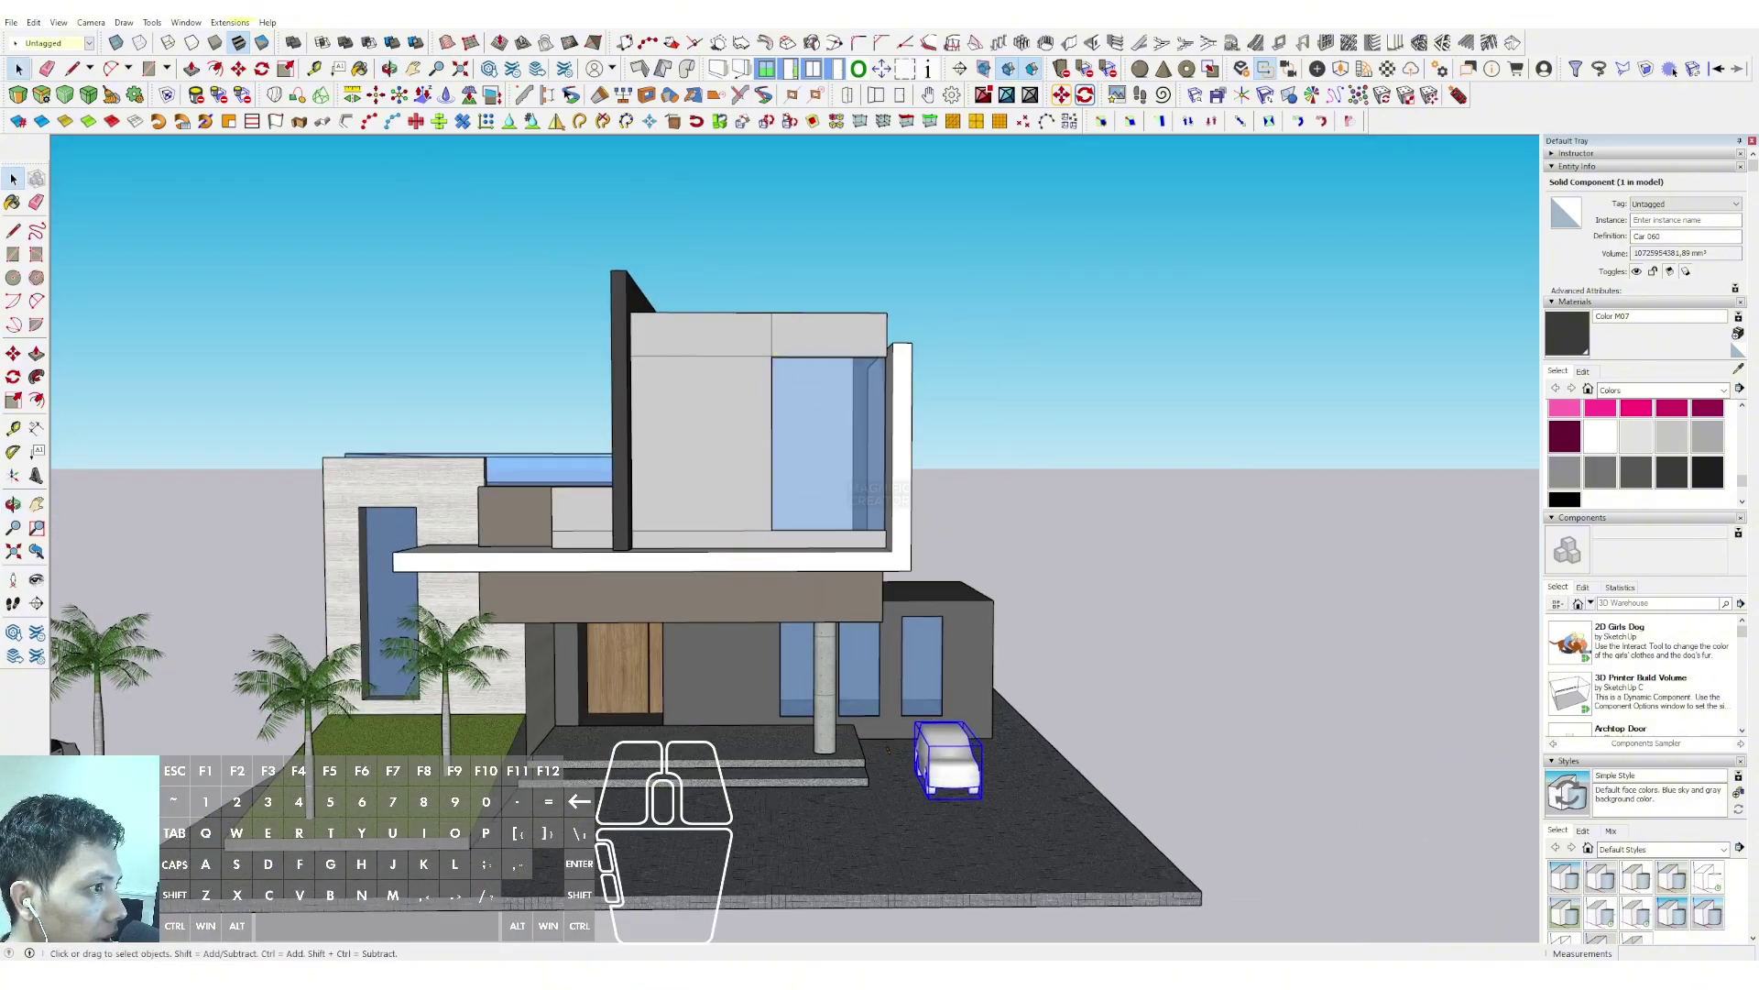
# Start the Enscape live render of the house model
pyautogui.click(231, 22)
pyautogui.moveTo(303, 43)
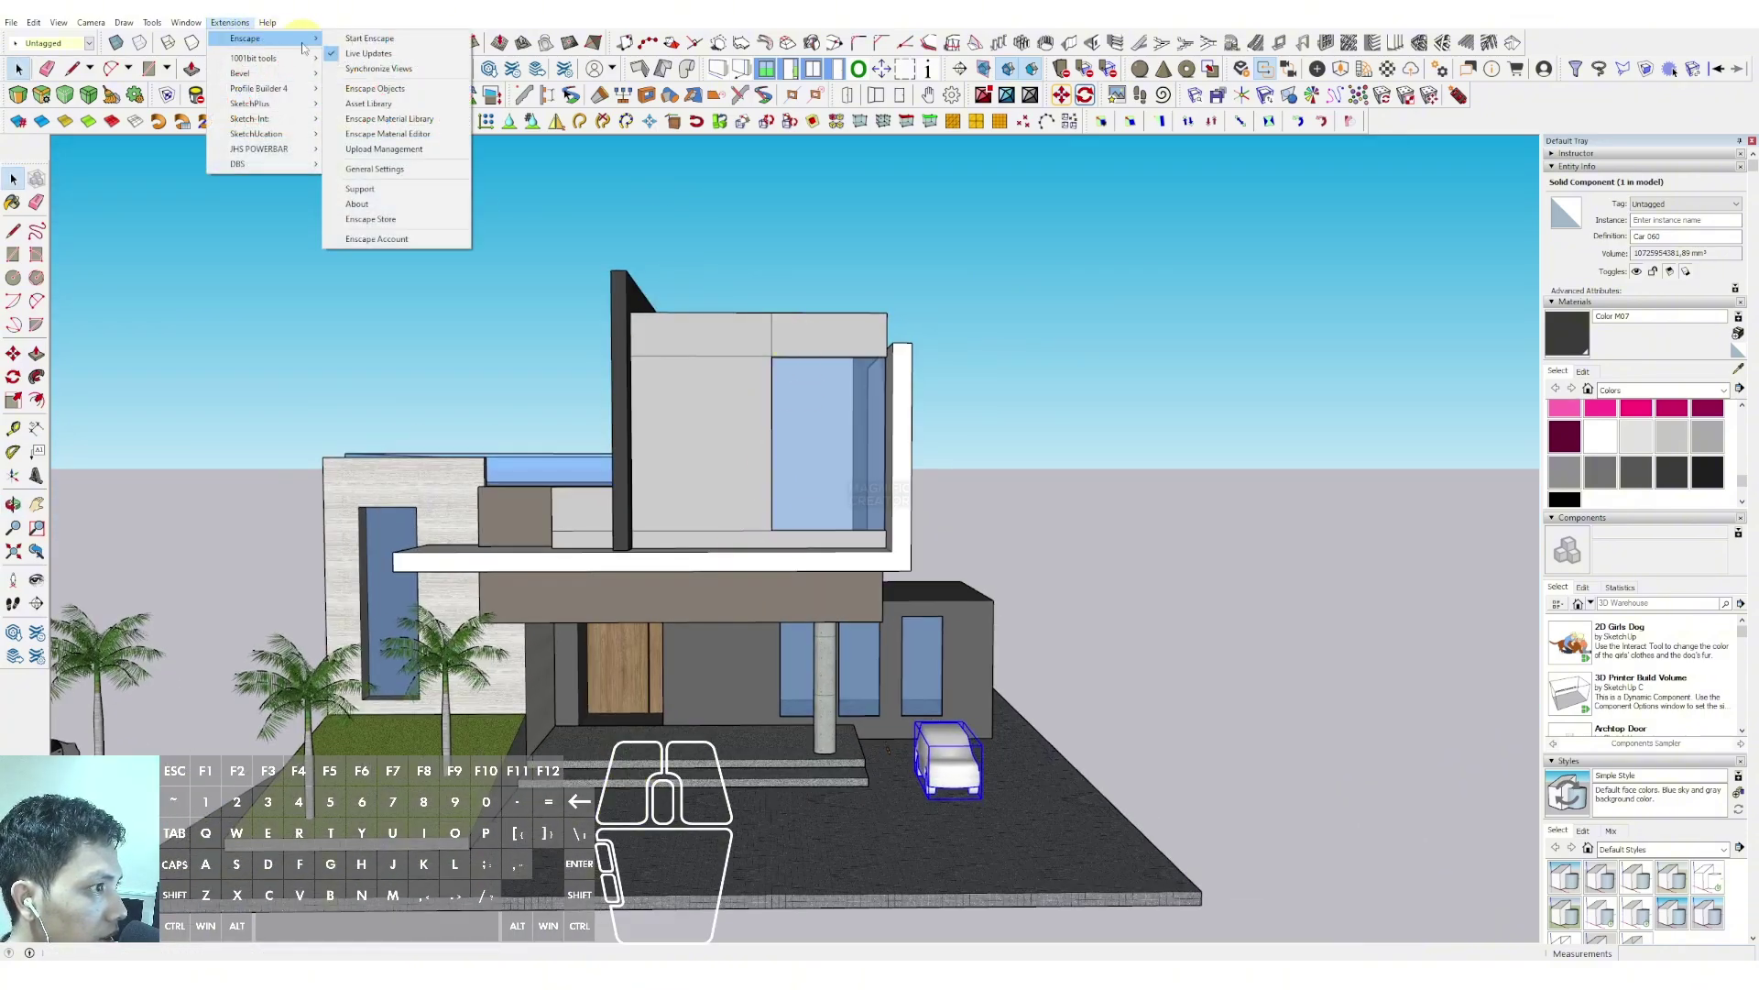
pyautogui.click(392, 40)
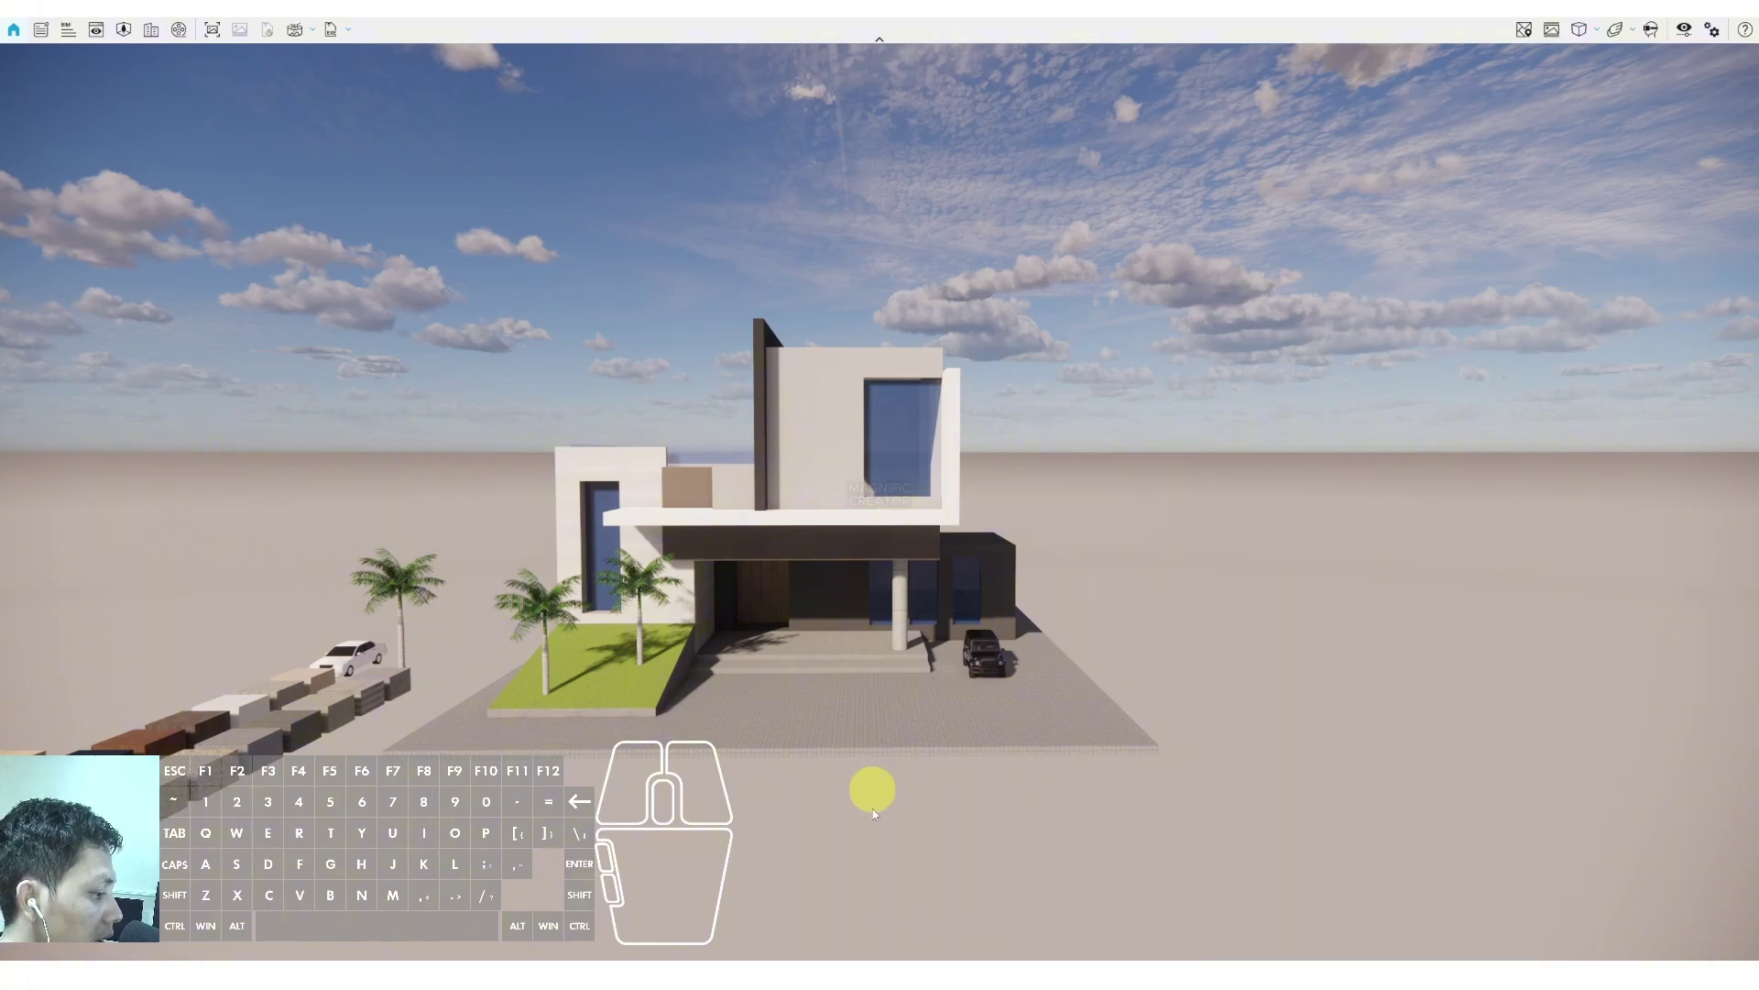
pyautogui.click(785, 958)
pyautogui.click(664, 907)
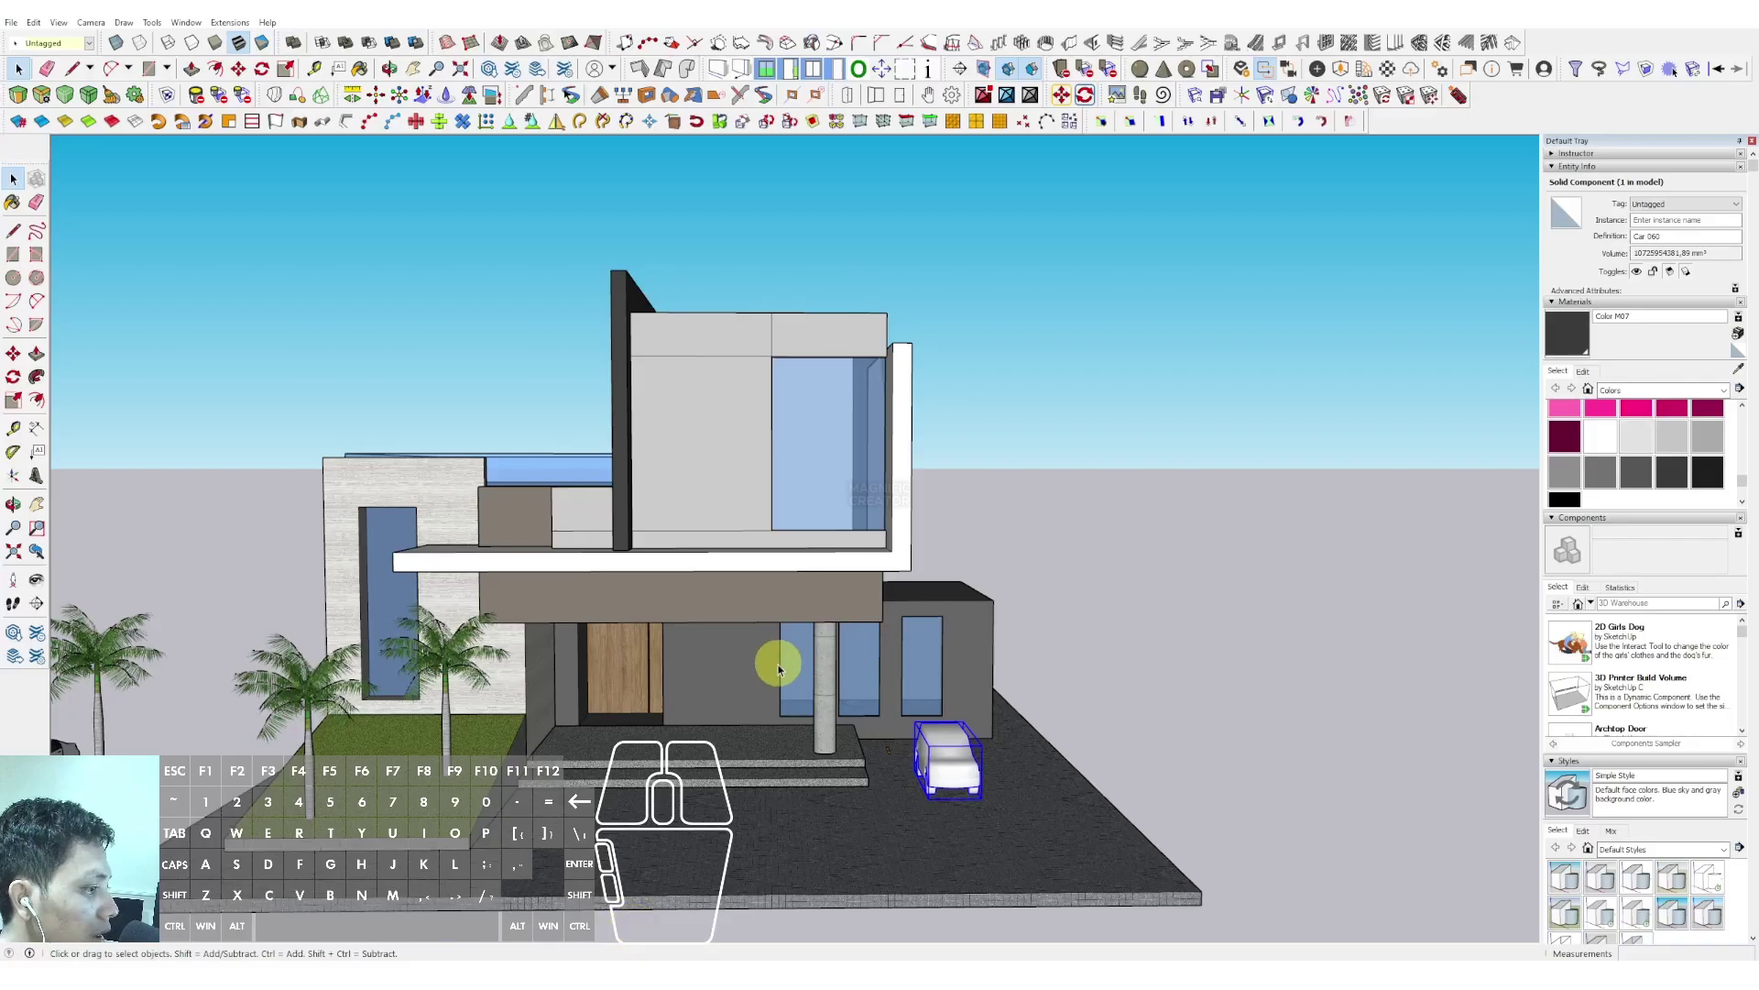
pyautogui.click(785, 958)
pyautogui.click(894, 918)
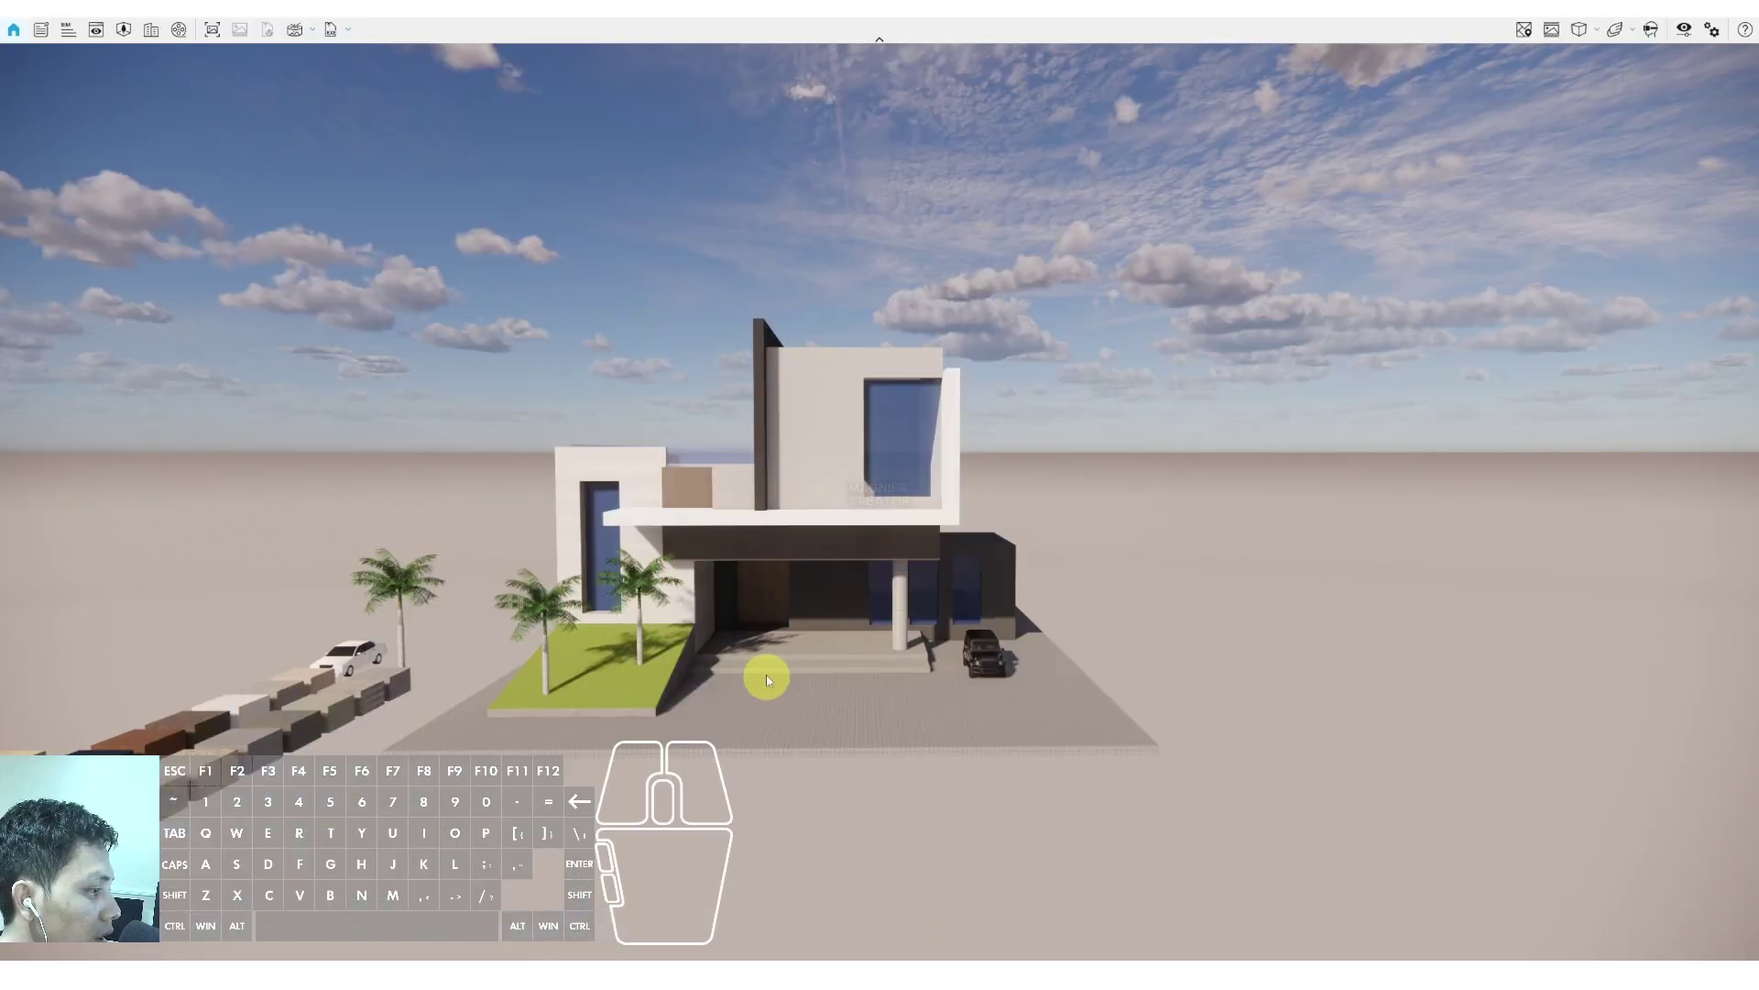
# Frame the front facade closer in the render, disable auto exposure and set the exposure to 18%
pyautogui.moveTo(813, 658); pyautogui.dragTo(837, 523)
pyautogui.press('q')
pyautogui.hotkey('shift', 'w')
pyautogui.hotkey('shift', 'w')
pyautogui.press('s')
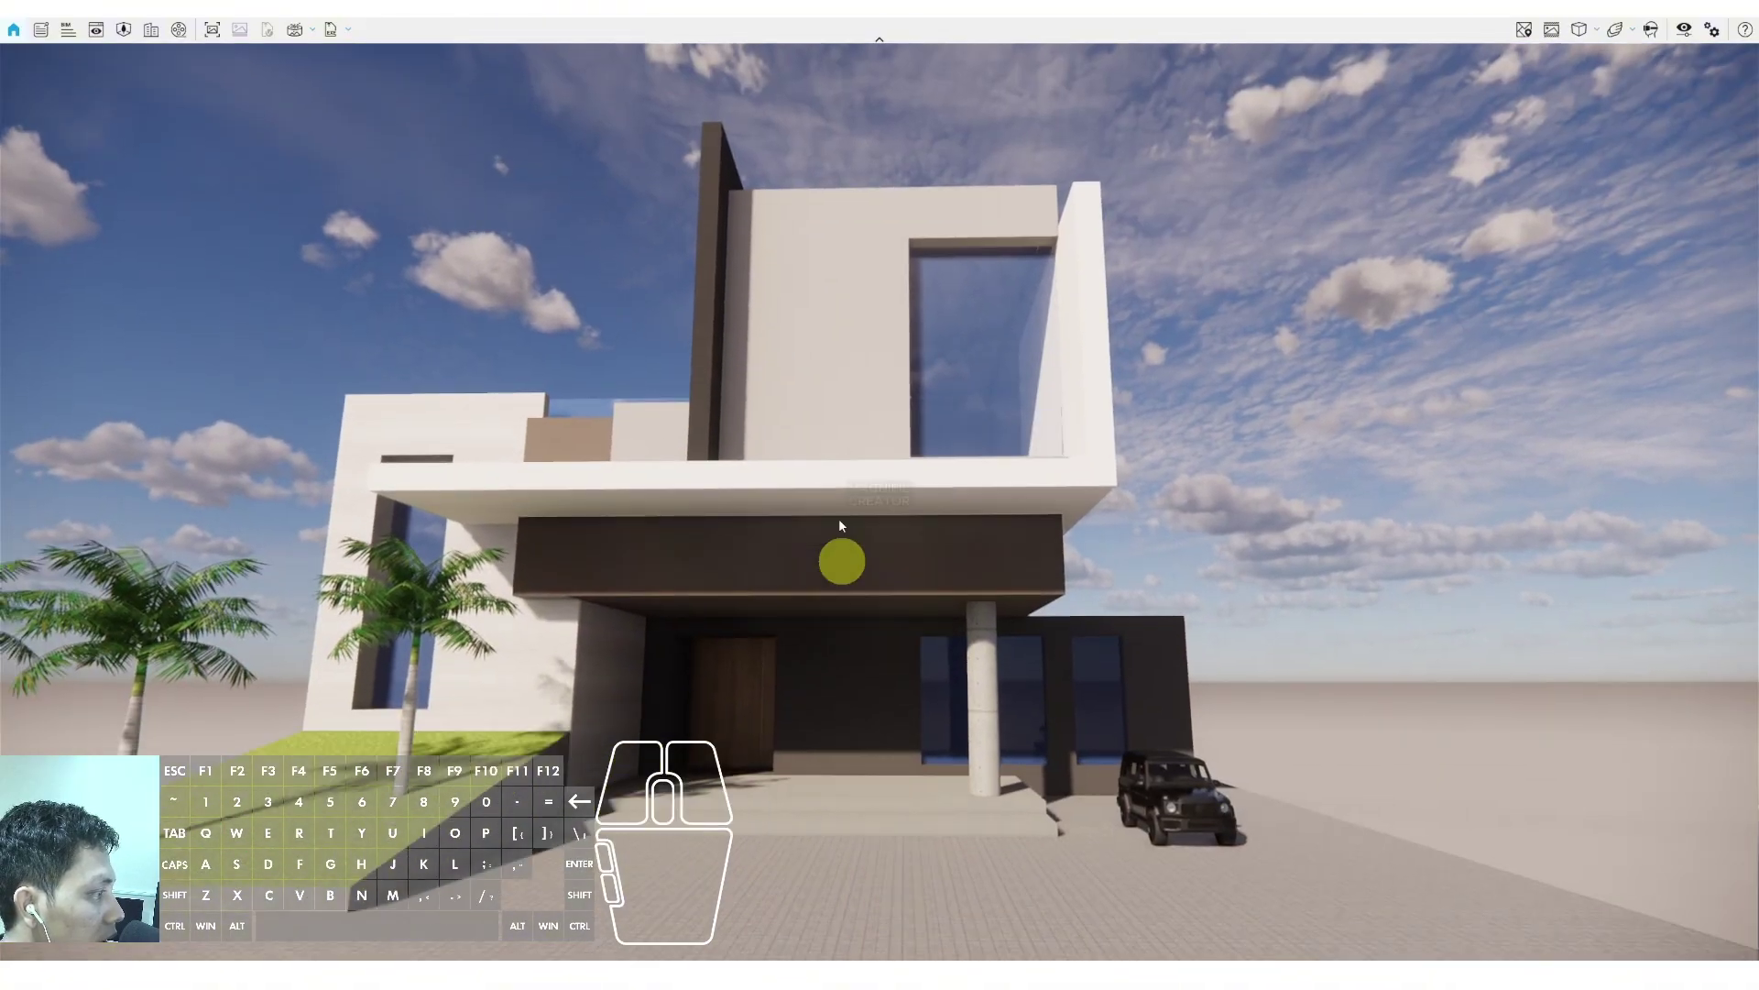
pyautogui.click(1684, 32)
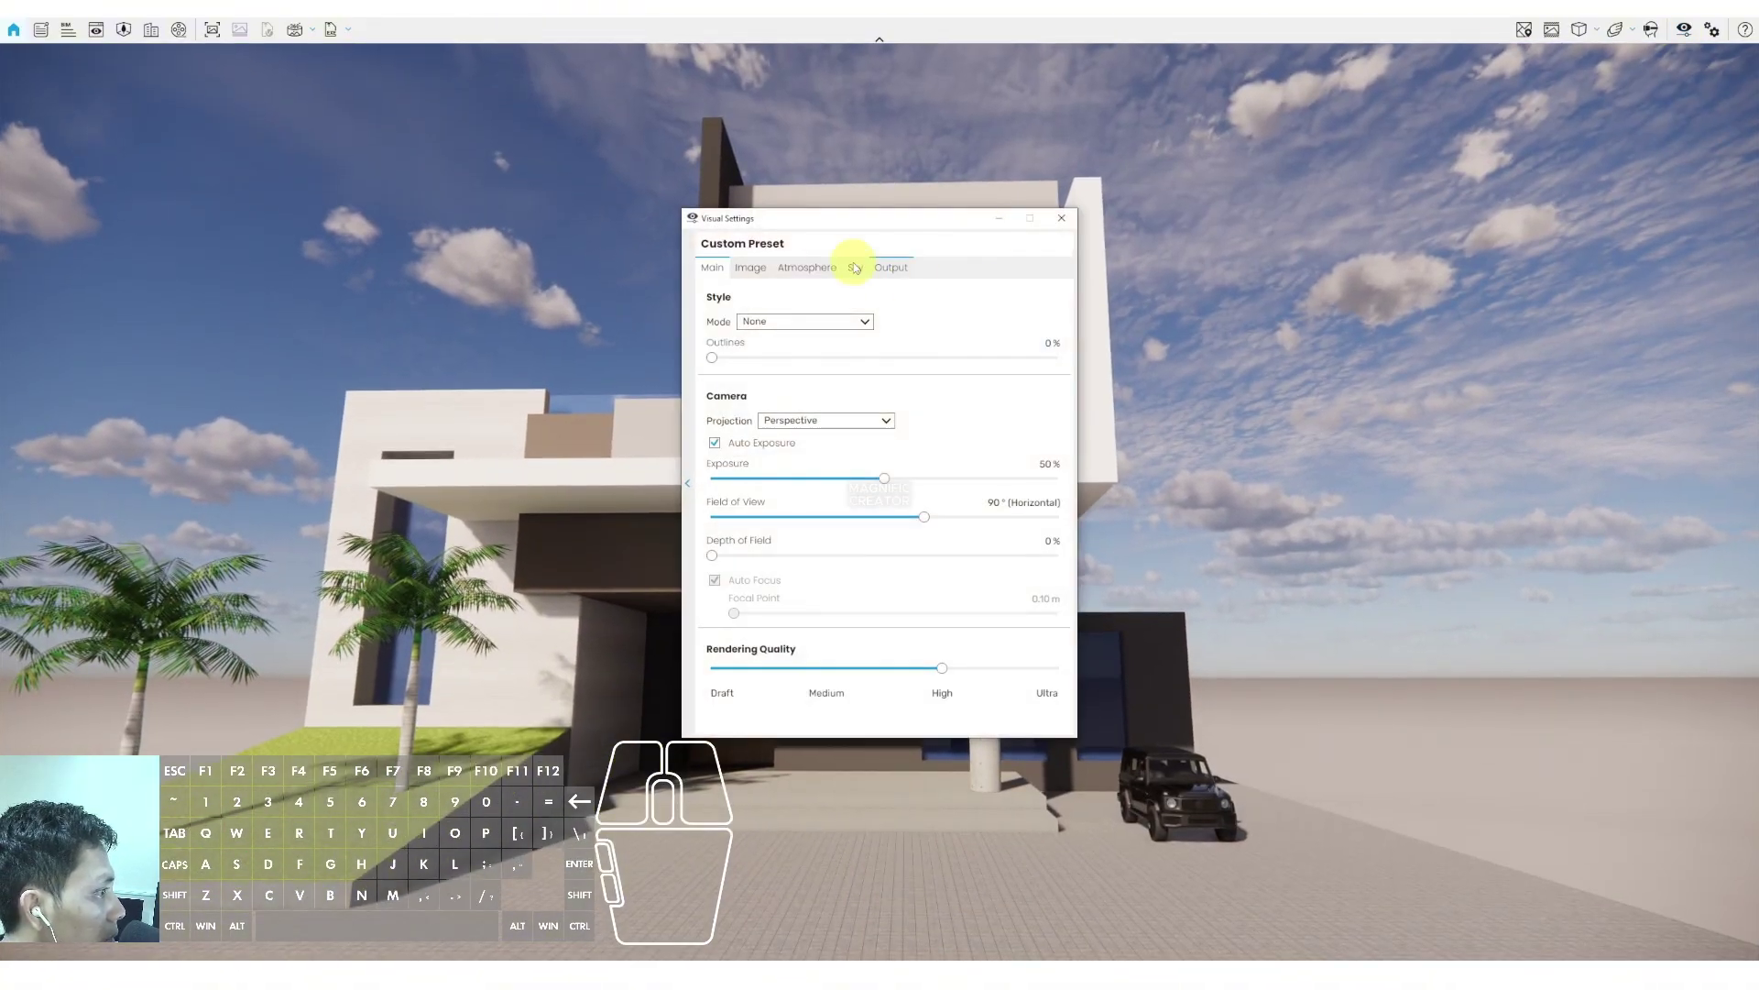
pyautogui.moveTo(786, 216); pyautogui.dragTo(1289, 96)
pyautogui.click(1200, 320)
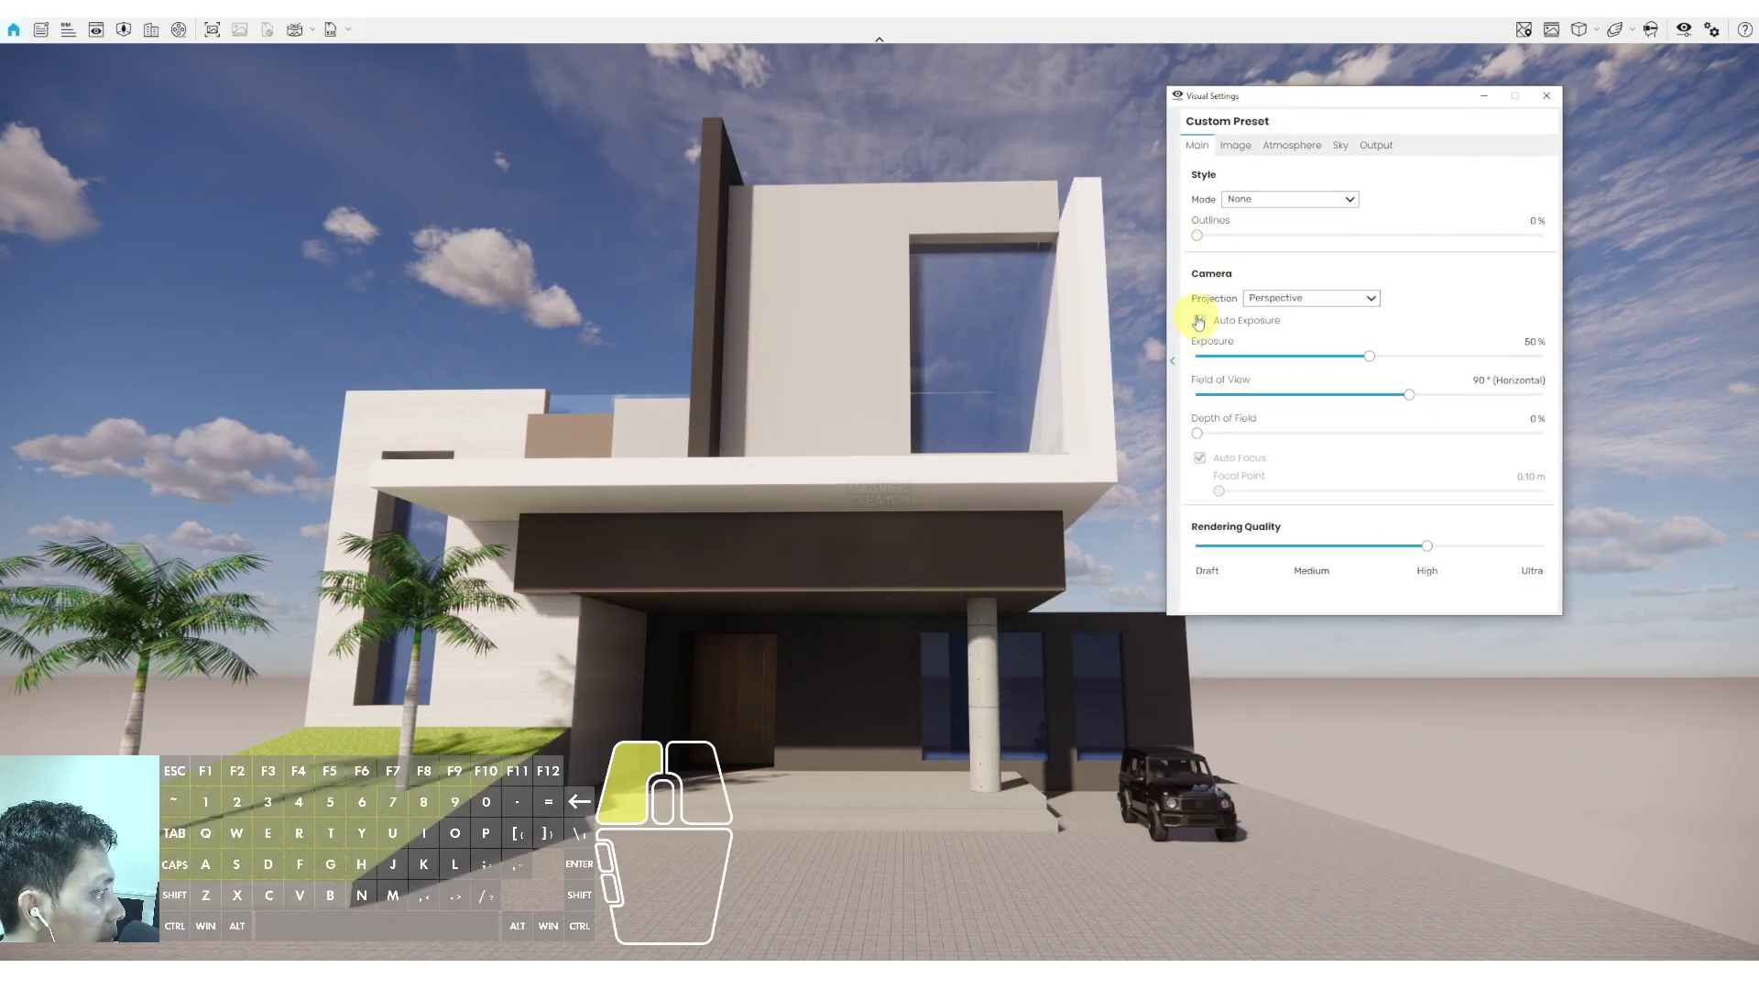
pyautogui.moveTo(1369, 356); pyautogui.dragTo(1268, 359)
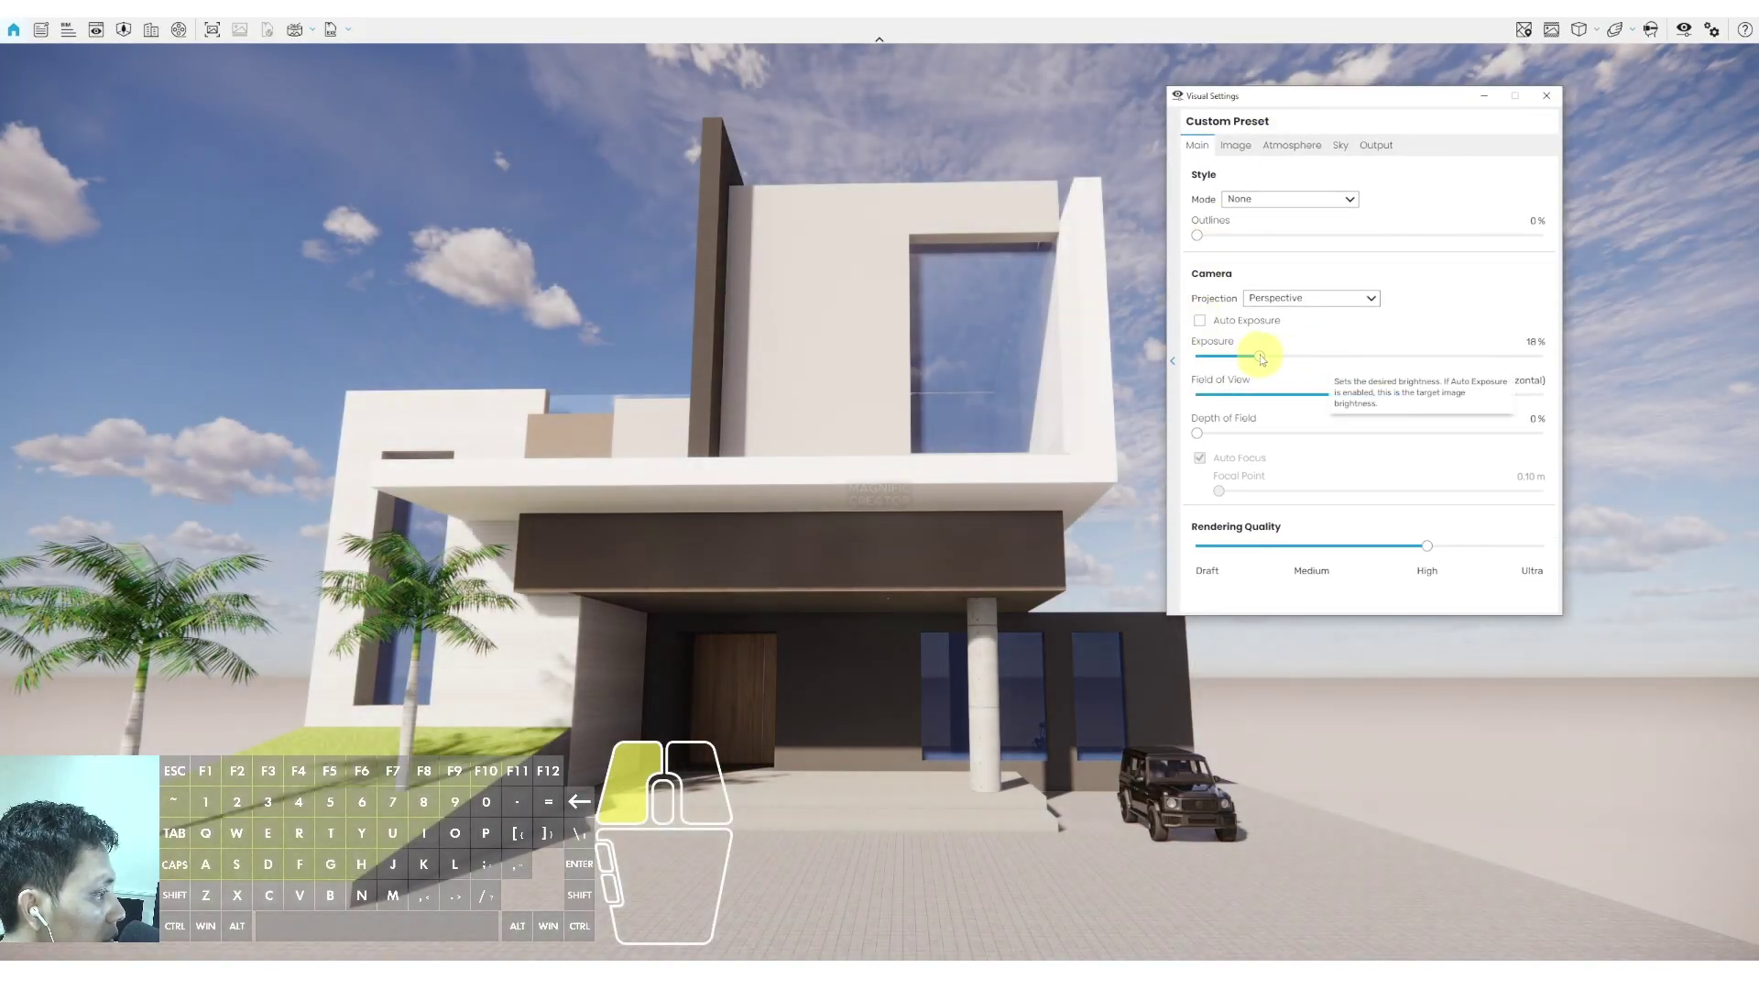
# Set the image saturation to 120% and the color temperature to 11,477 K in the visual settings
pyautogui.click(1235, 146)
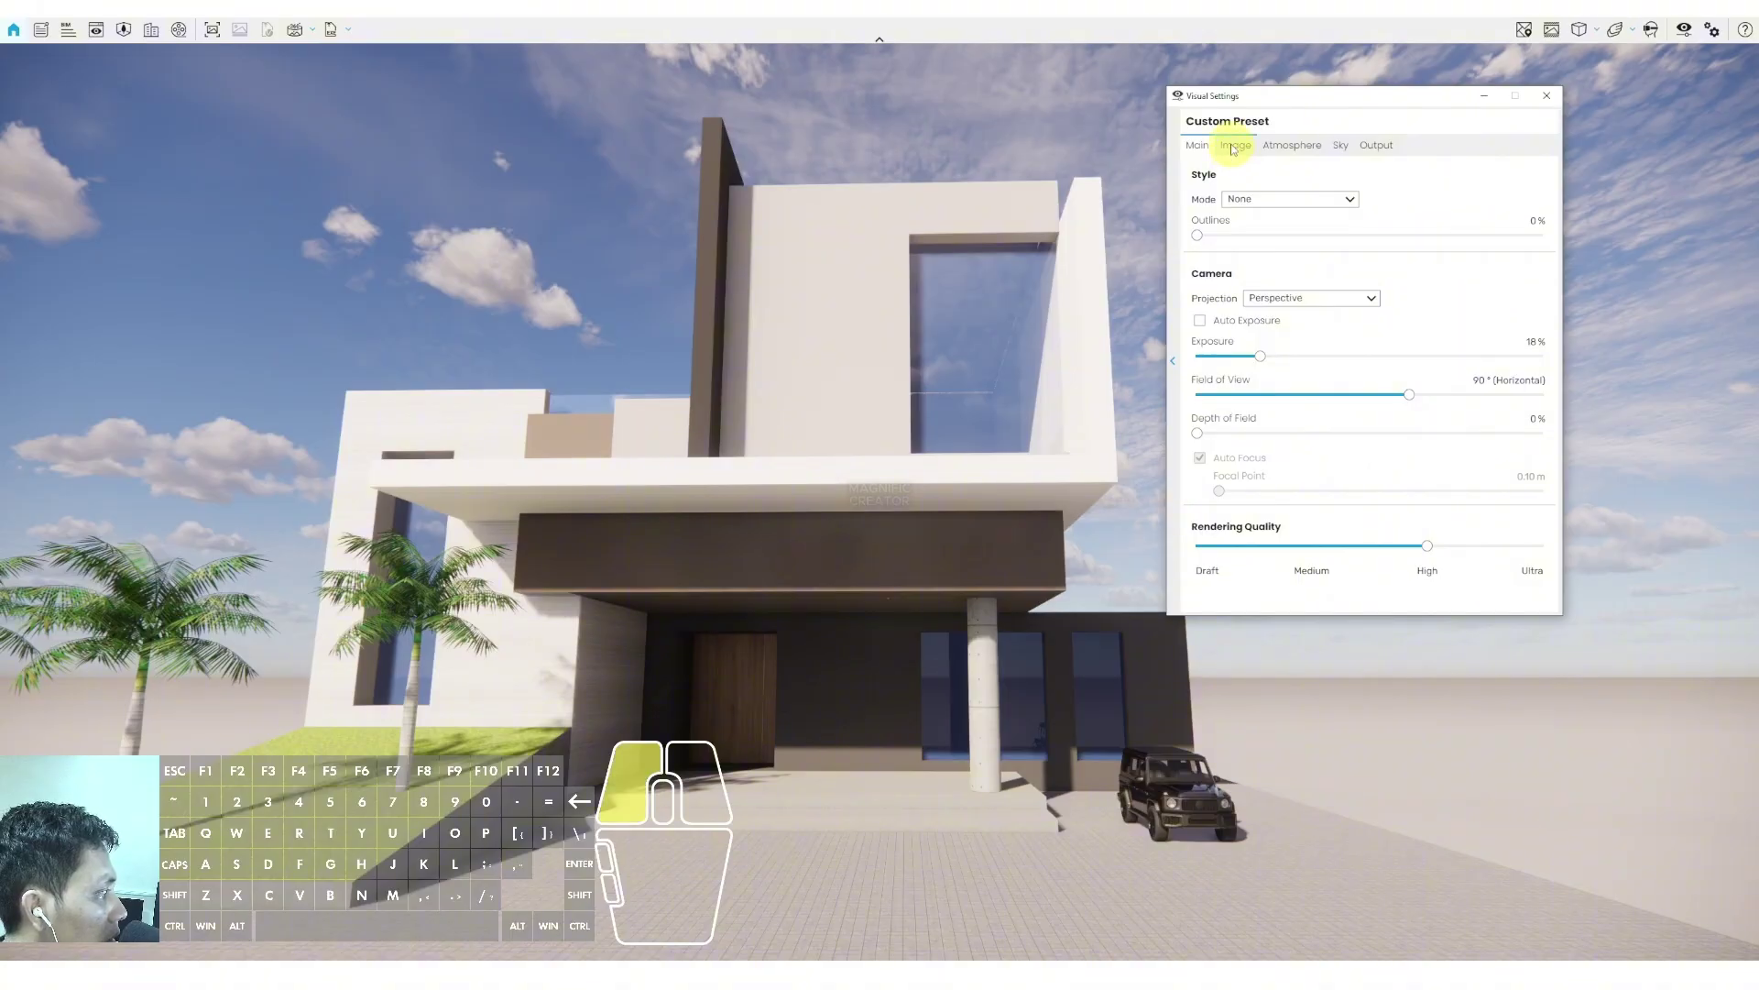
pyautogui.click(1197, 145)
pyautogui.click(1234, 146)
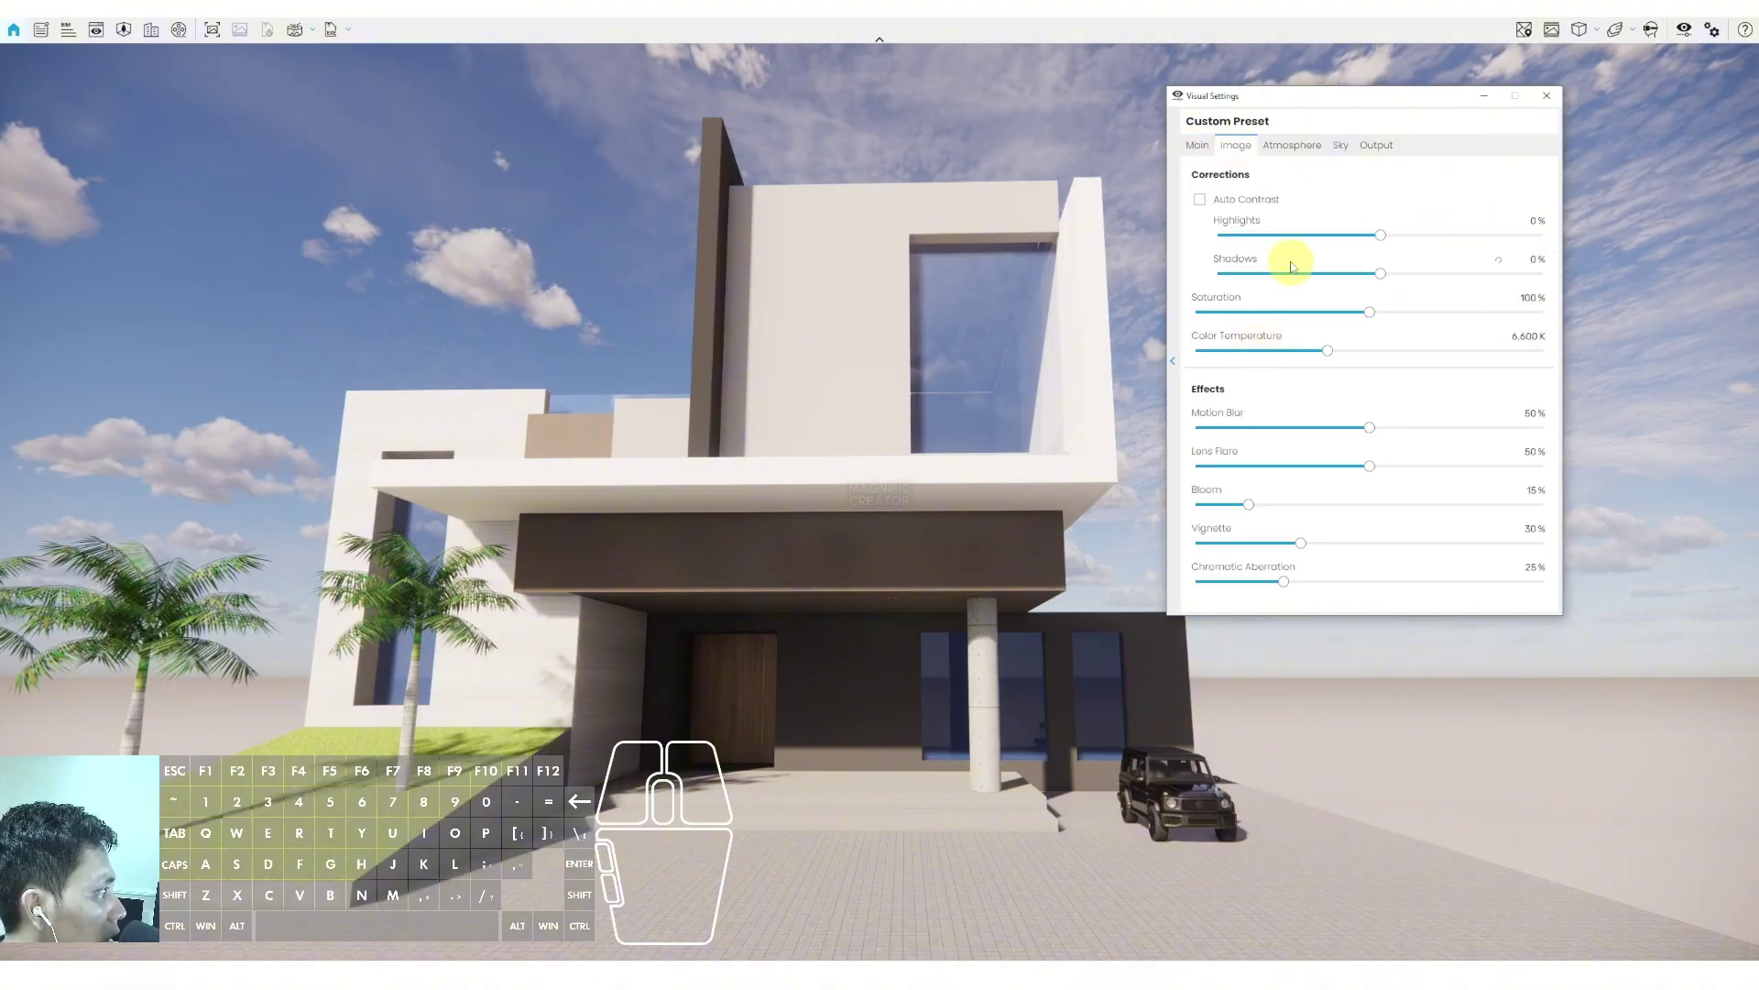
pyautogui.moveTo(1370, 313); pyautogui.dragTo(1561, 344)
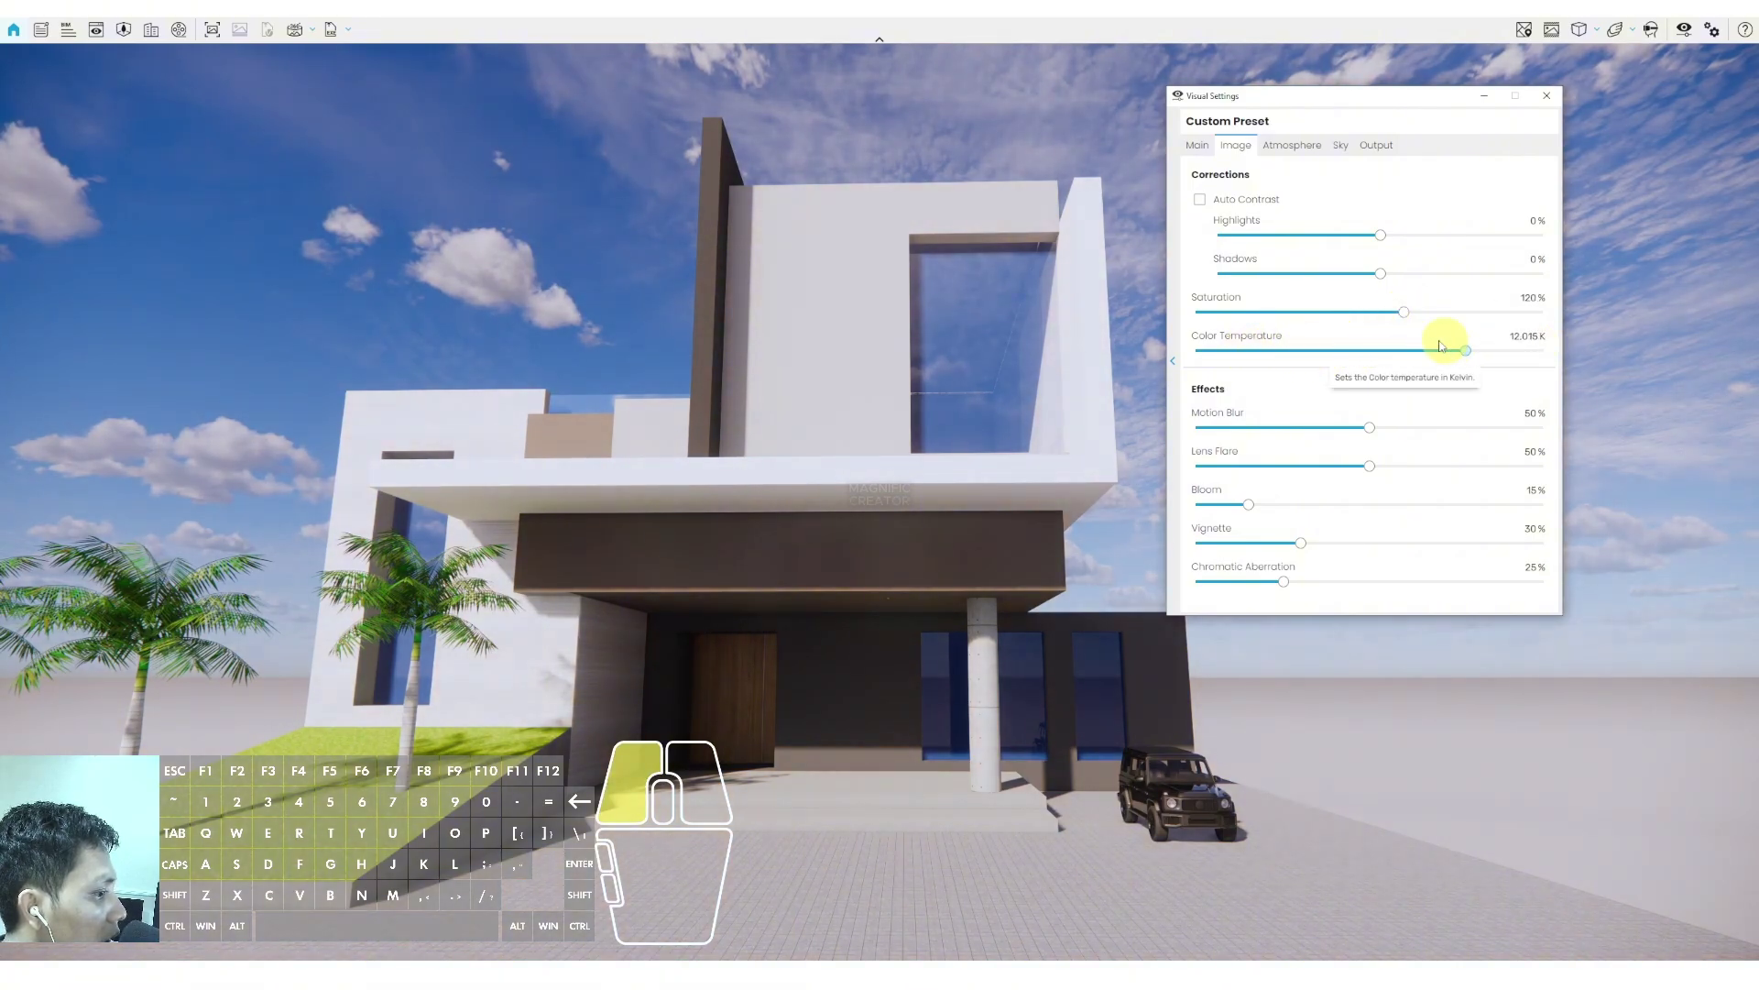
pyautogui.moveTo(1440, 346)
pyautogui.mouseDown()
pyautogui.moveTo(1213, 342)
pyautogui.moveTo(1452, 351)
pyautogui.mouseUp()
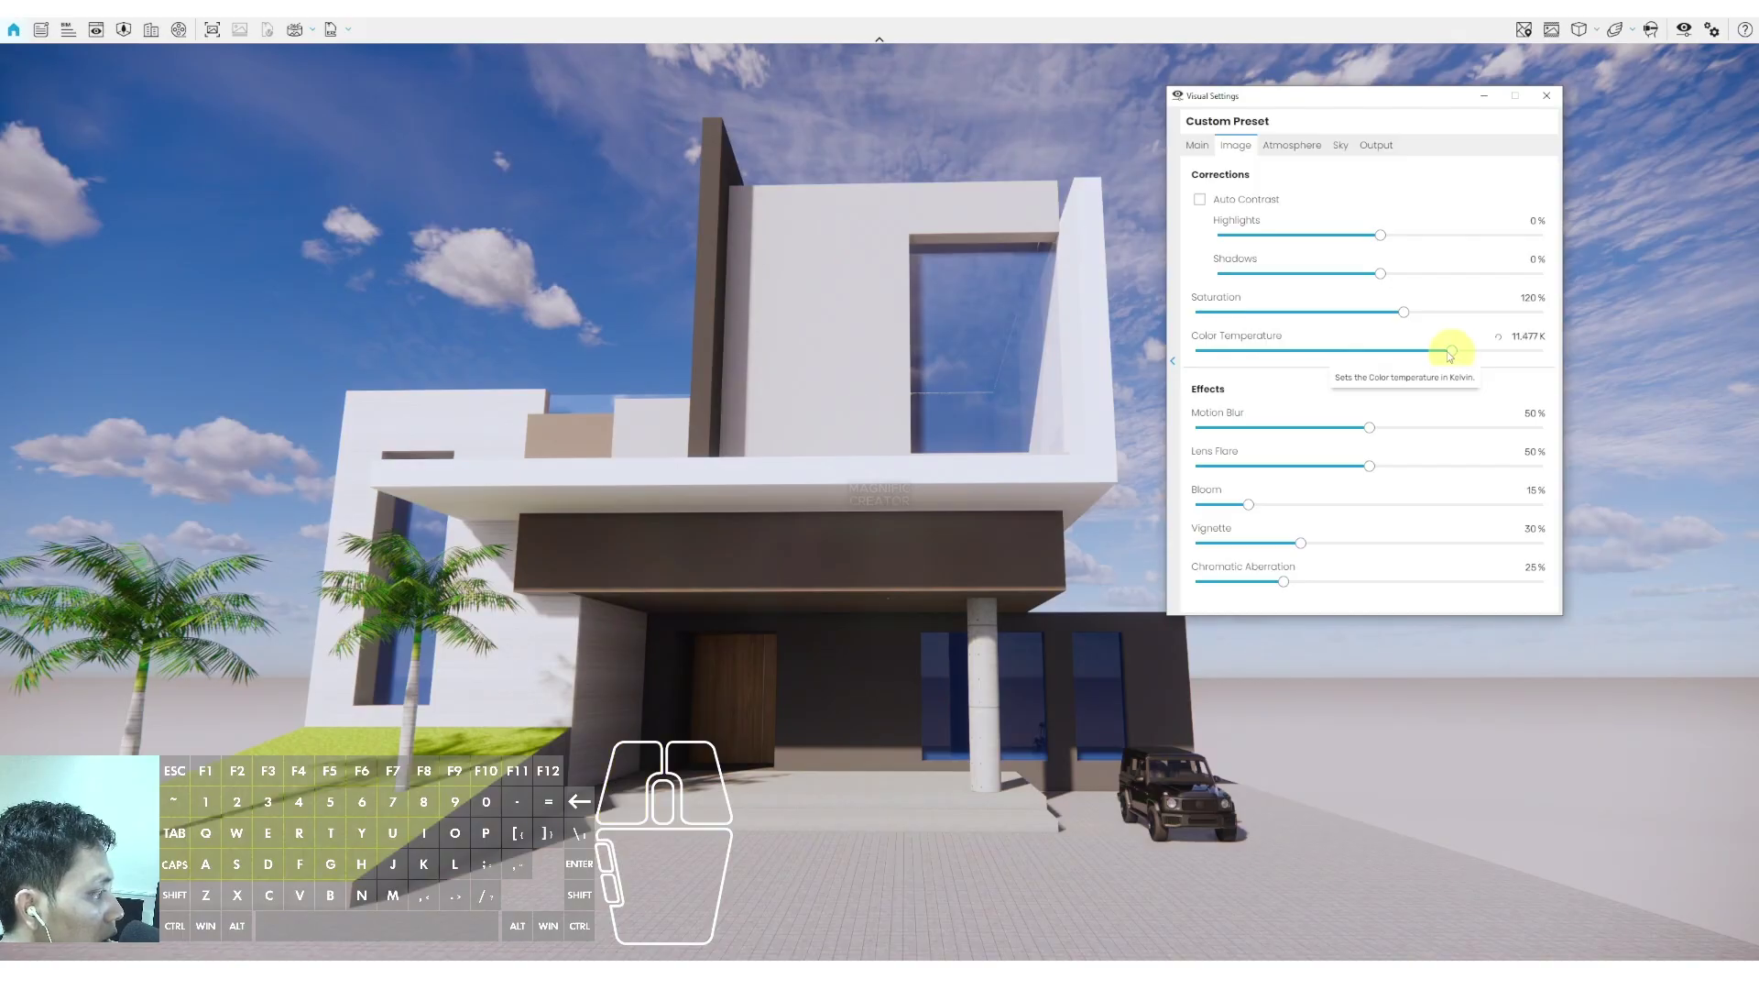
# Set the sun brightness to 58% and artificial light brightness to 65%, and raise the ambient brightness
pyautogui.click(1264, 145)
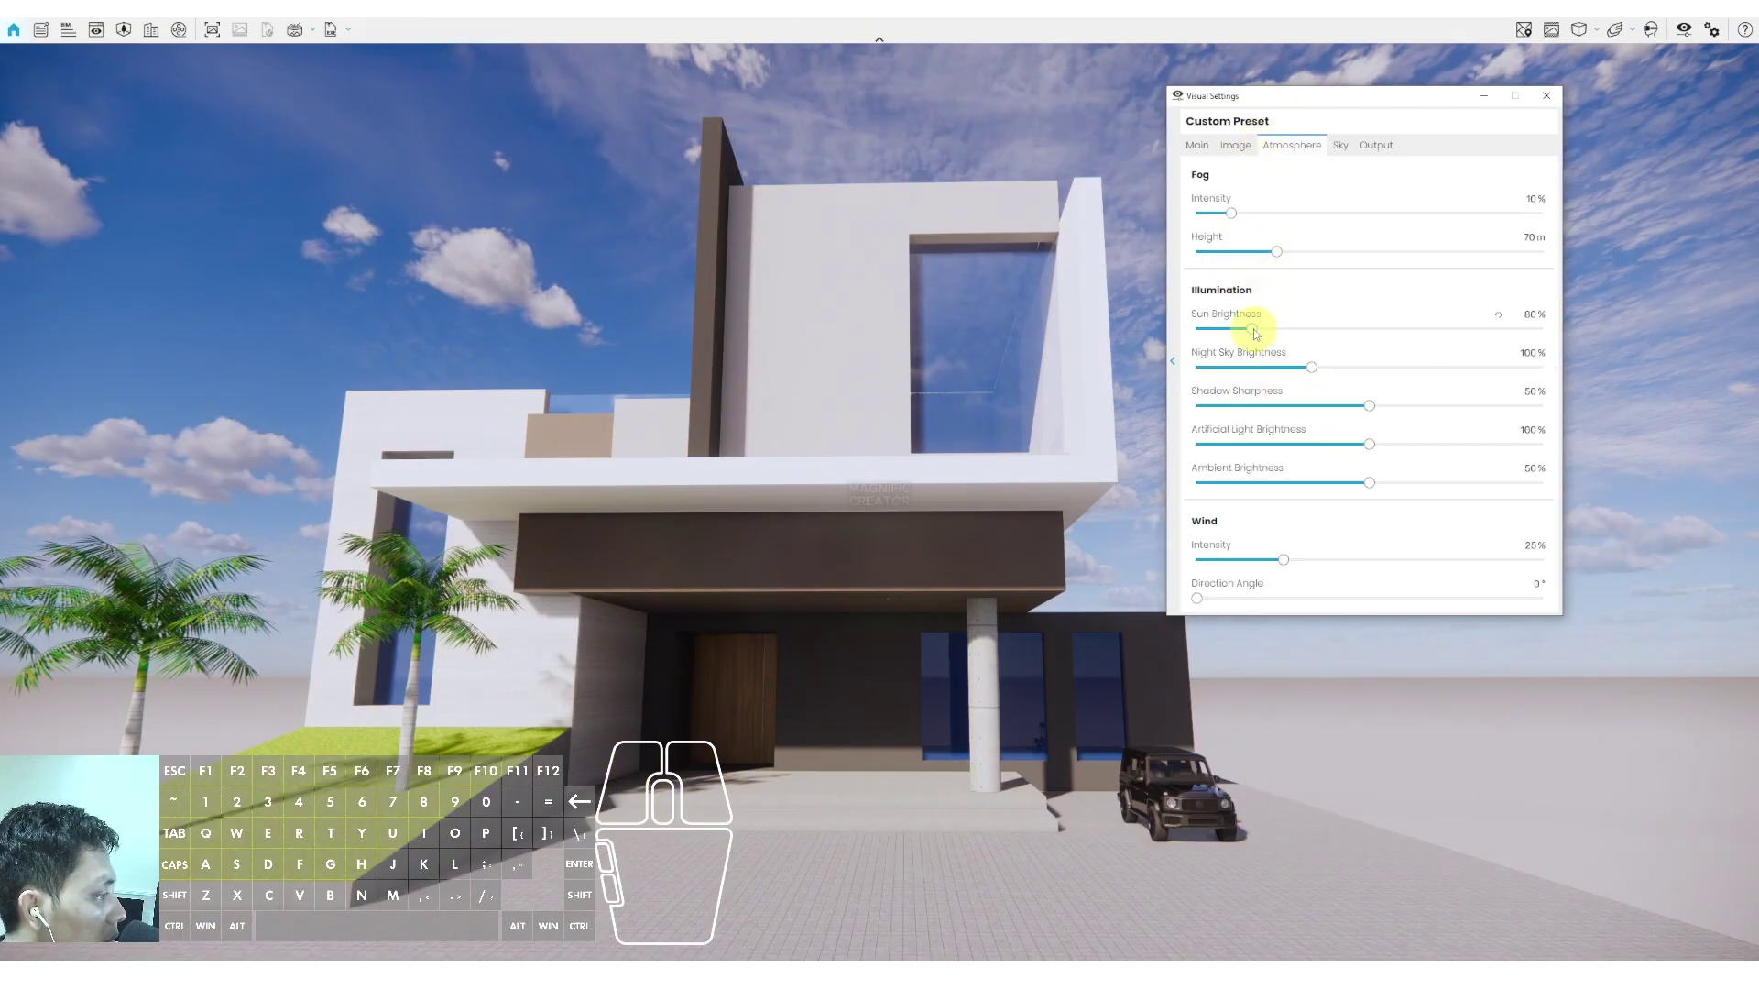
pyautogui.moveTo(1255, 333)
pyautogui.mouseDown()
pyautogui.moveTo(1219, 328)
pyautogui.moveTo(1236, 334)
pyautogui.mouseUp()
pyautogui.moveTo(1370, 484); pyautogui.dragTo(1507, 483)
pyautogui.moveTo(1369, 444); pyautogui.dragTo(1312, 449)
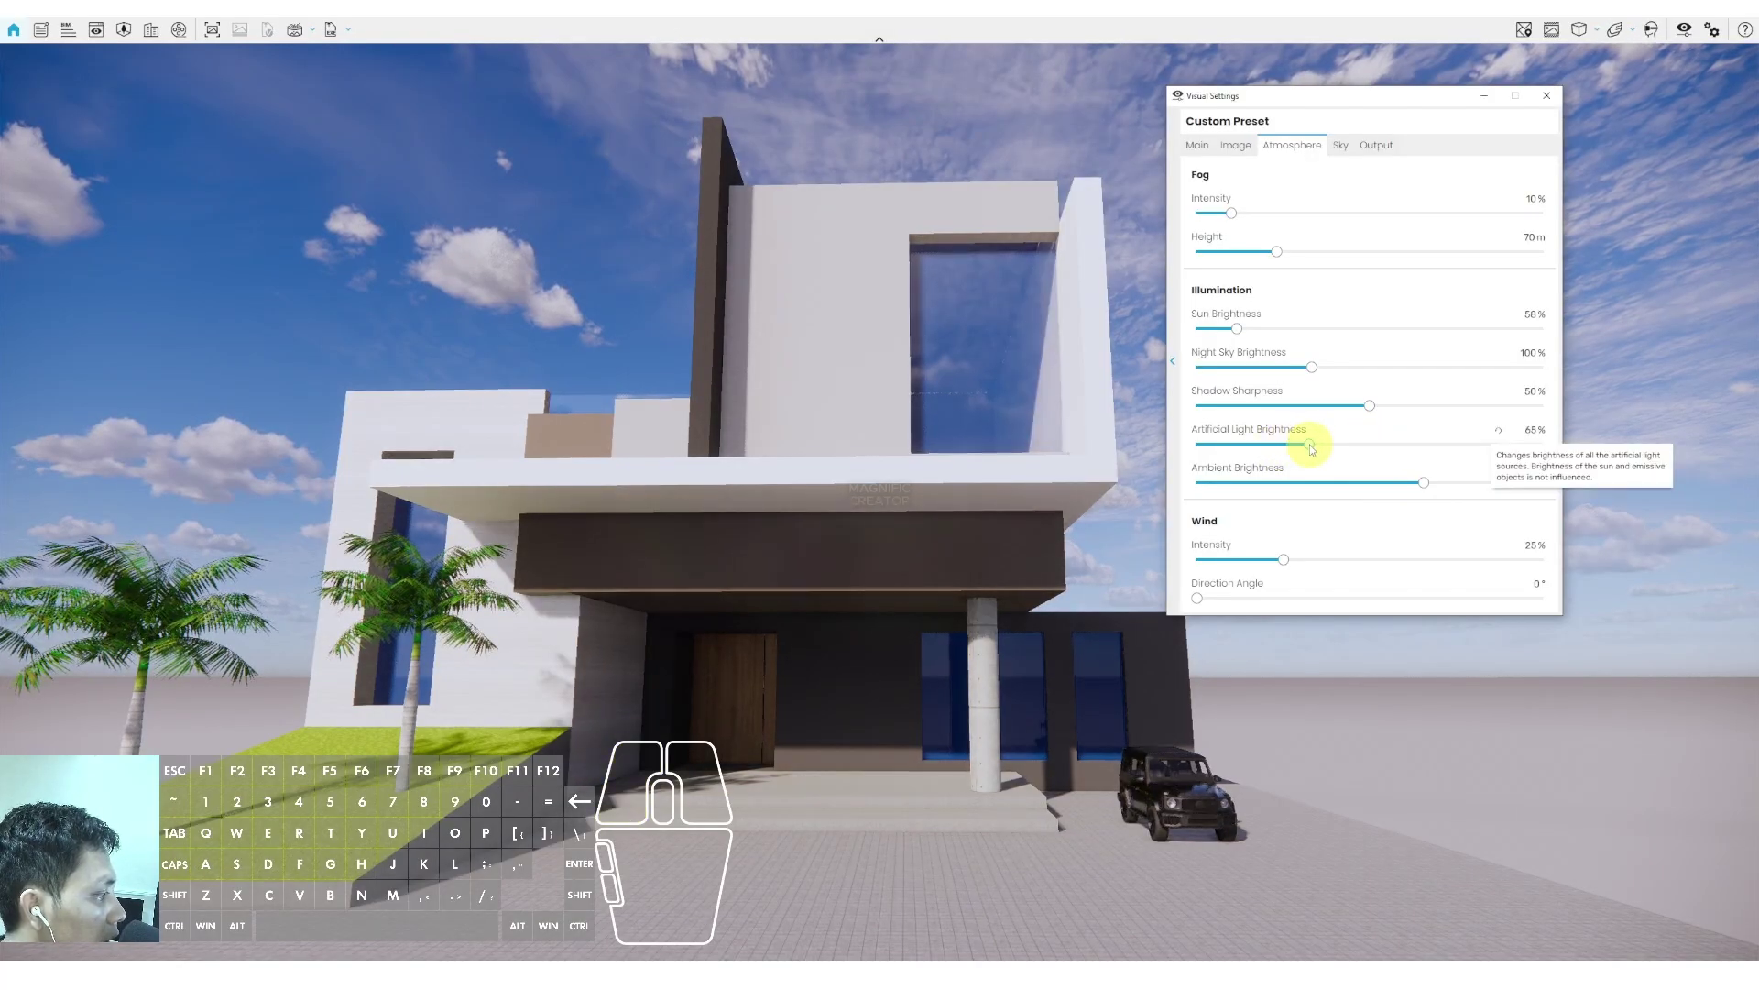
# Set the clouds to 18% density, 48% variety, 33% cirrus amount, 0 m longitude and 6.434 m latitude
pyautogui.click(1343, 148)
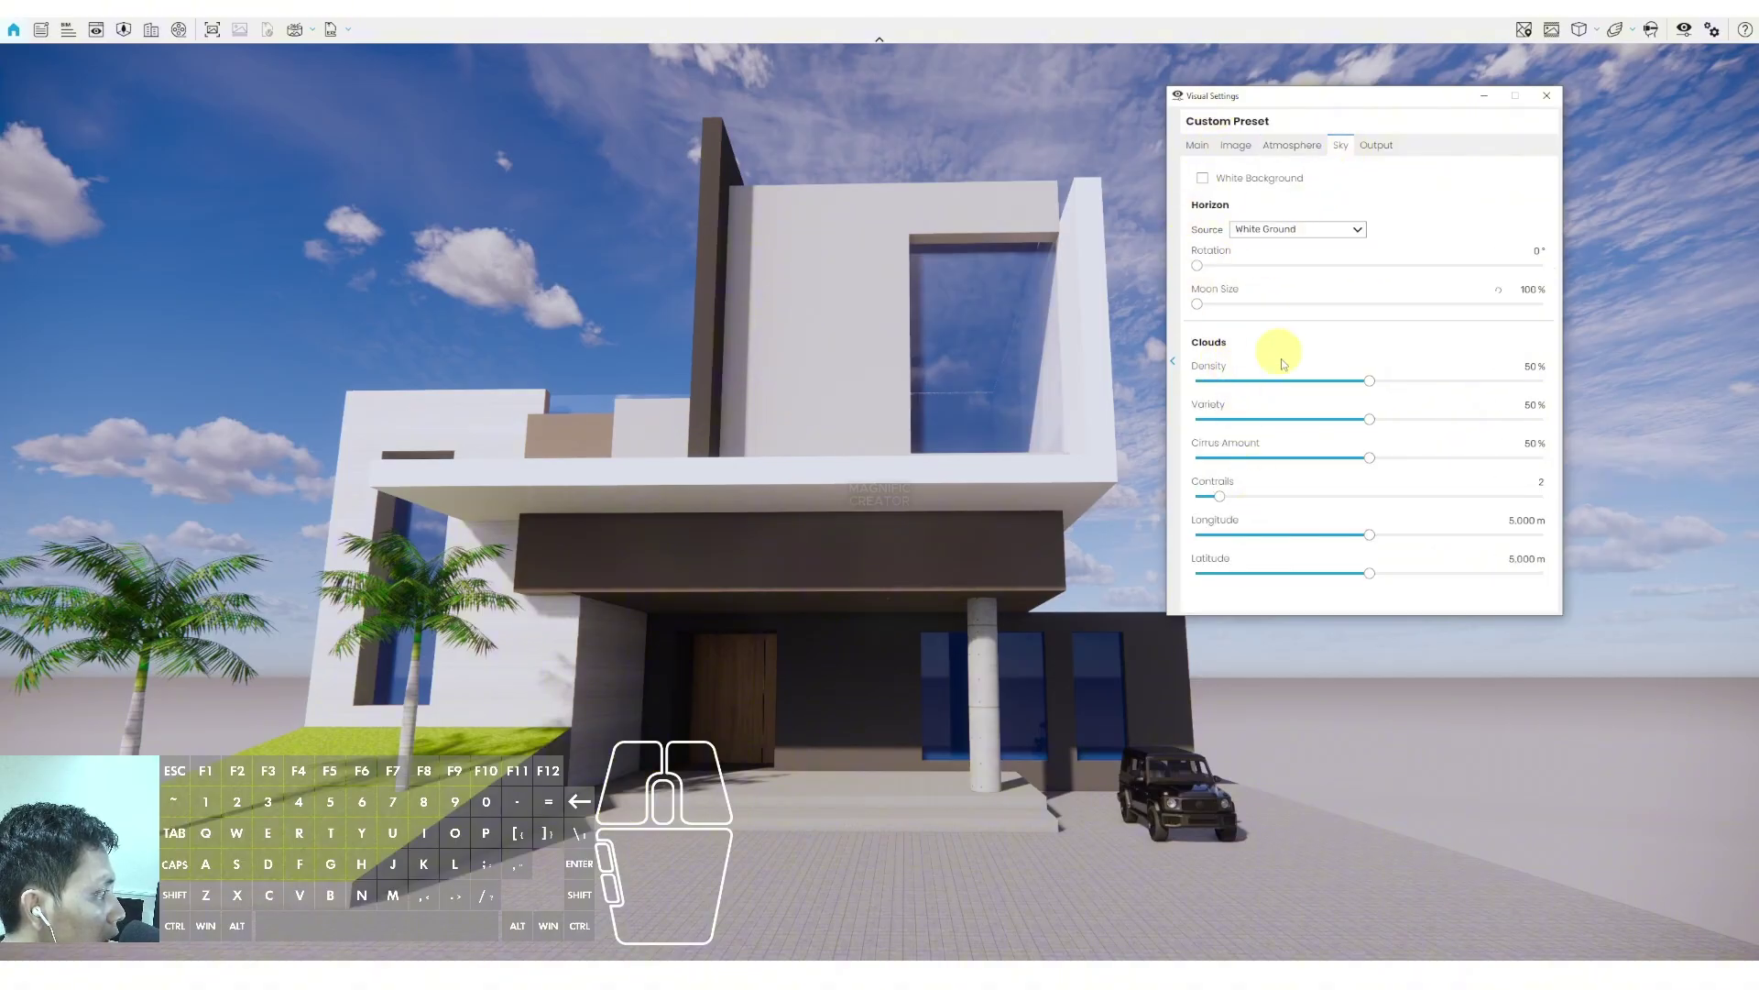
pyautogui.moveTo(1371, 382)
pyautogui.mouseDown()
pyautogui.moveTo(1229, 385)
pyautogui.moveTo(1363, 380)
pyautogui.mouseUp()
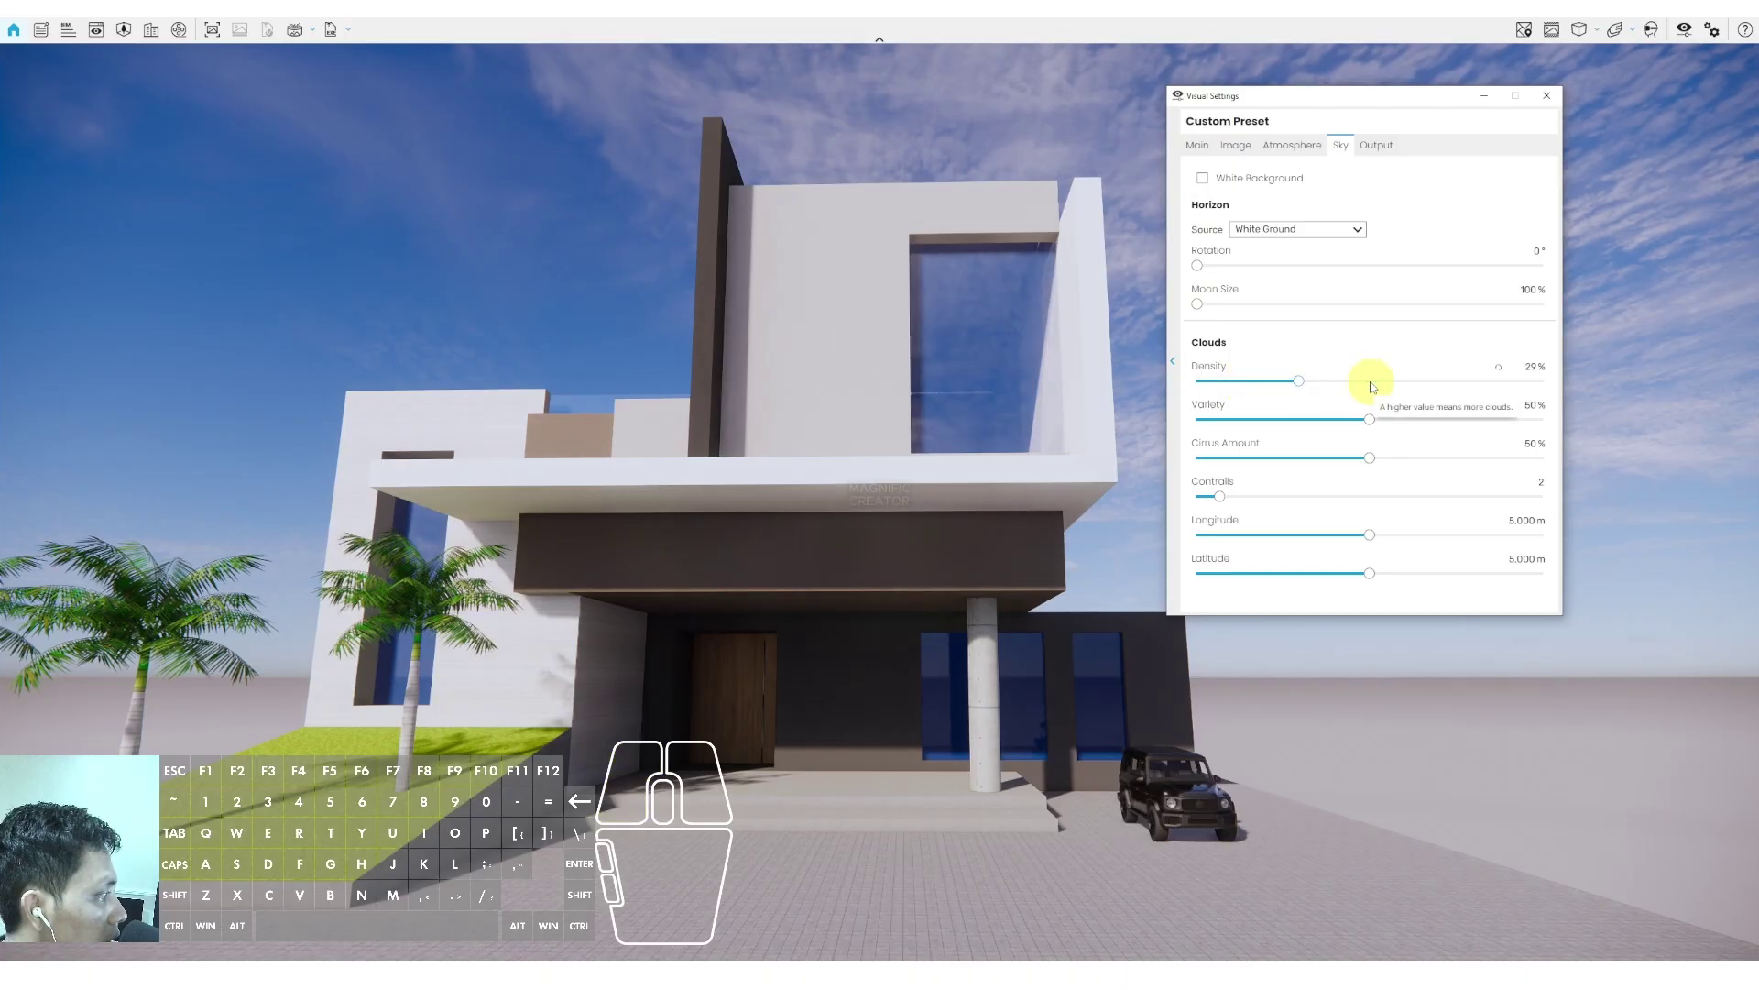
pyautogui.click(1302, 384)
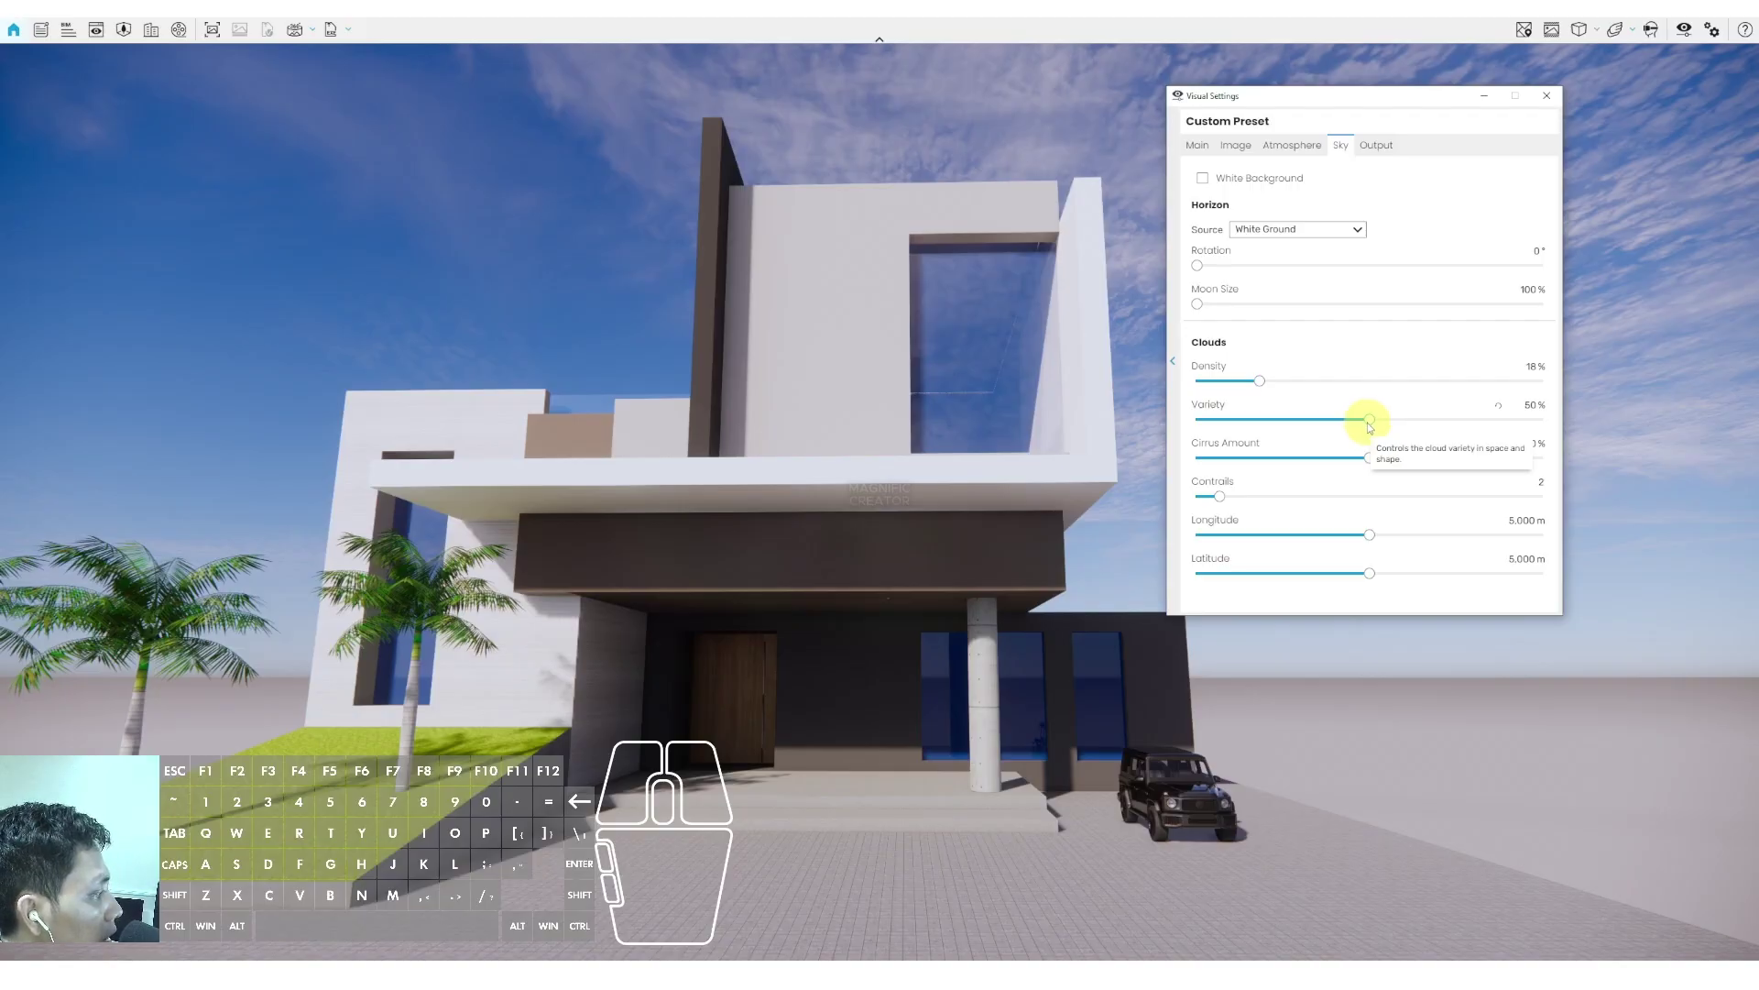
pyautogui.moveTo(1370, 419); pyautogui.dragTo(1311, 458)
pyautogui.moveTo(1367, 535); pyautogui.dragTo(1223, 534)
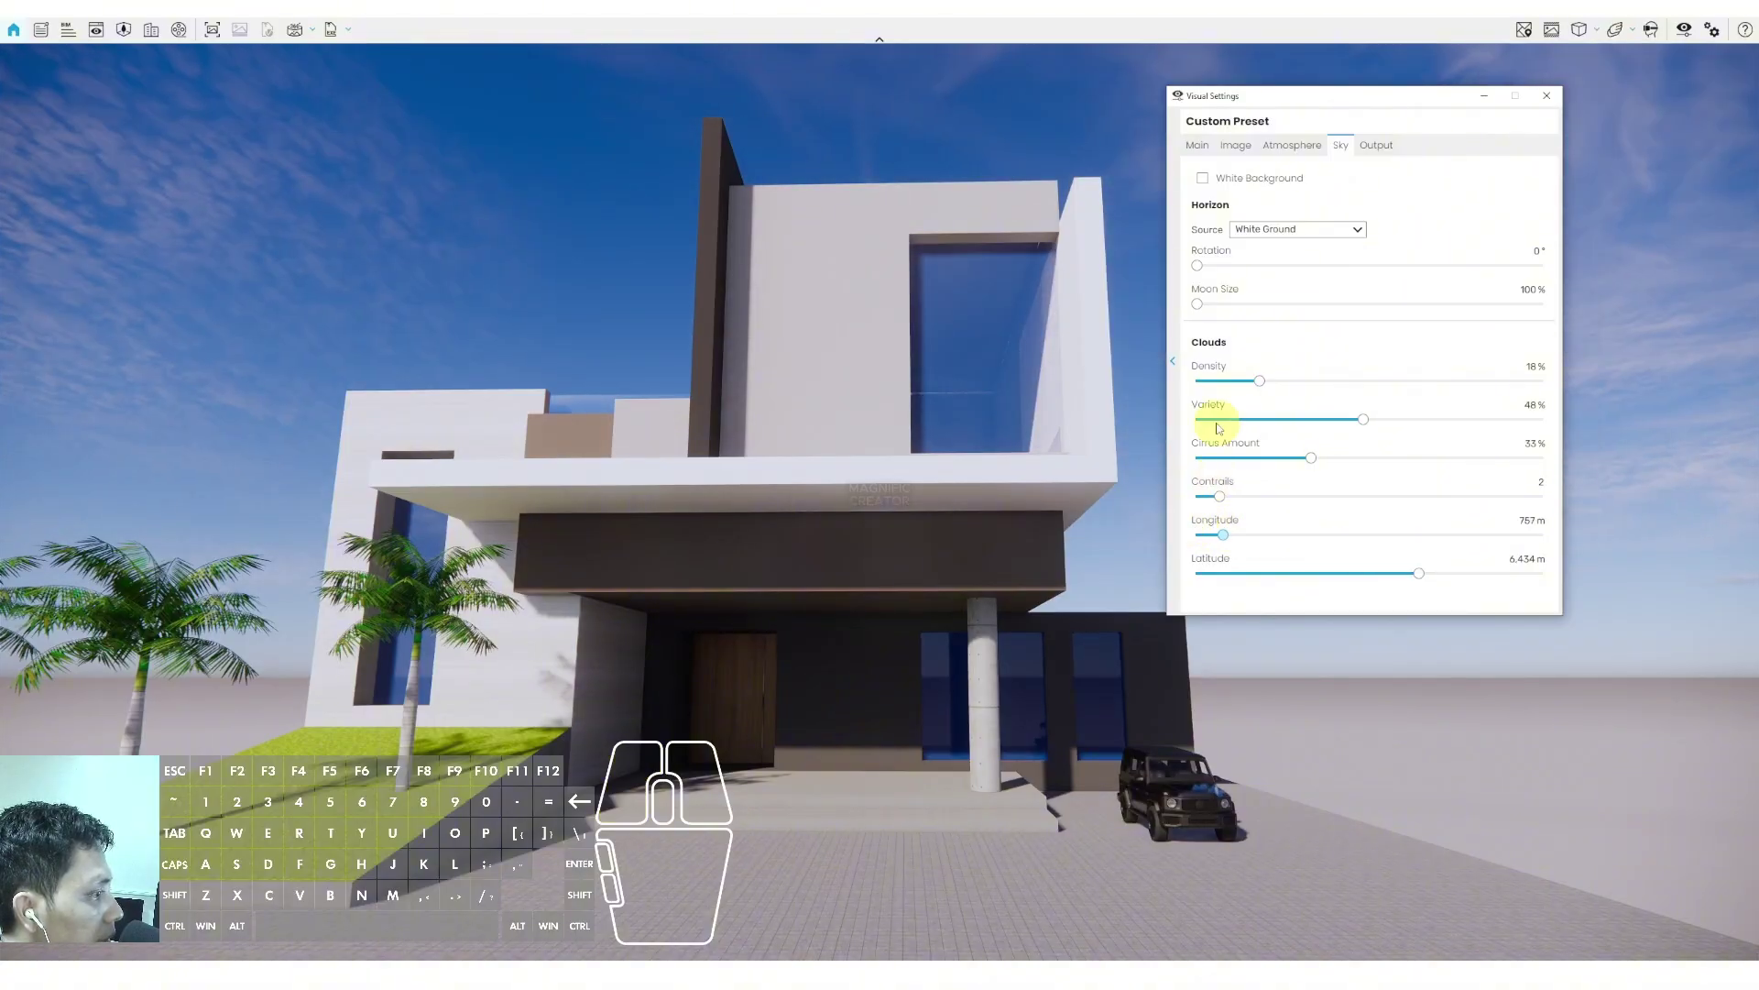
pyautogui.click(1484, 95)
# Lower the render's camera exposure slightly
pyautogui.press('w')
pyautogui.moveTo(888, 589); pyautogui.dragTo(861, 523)
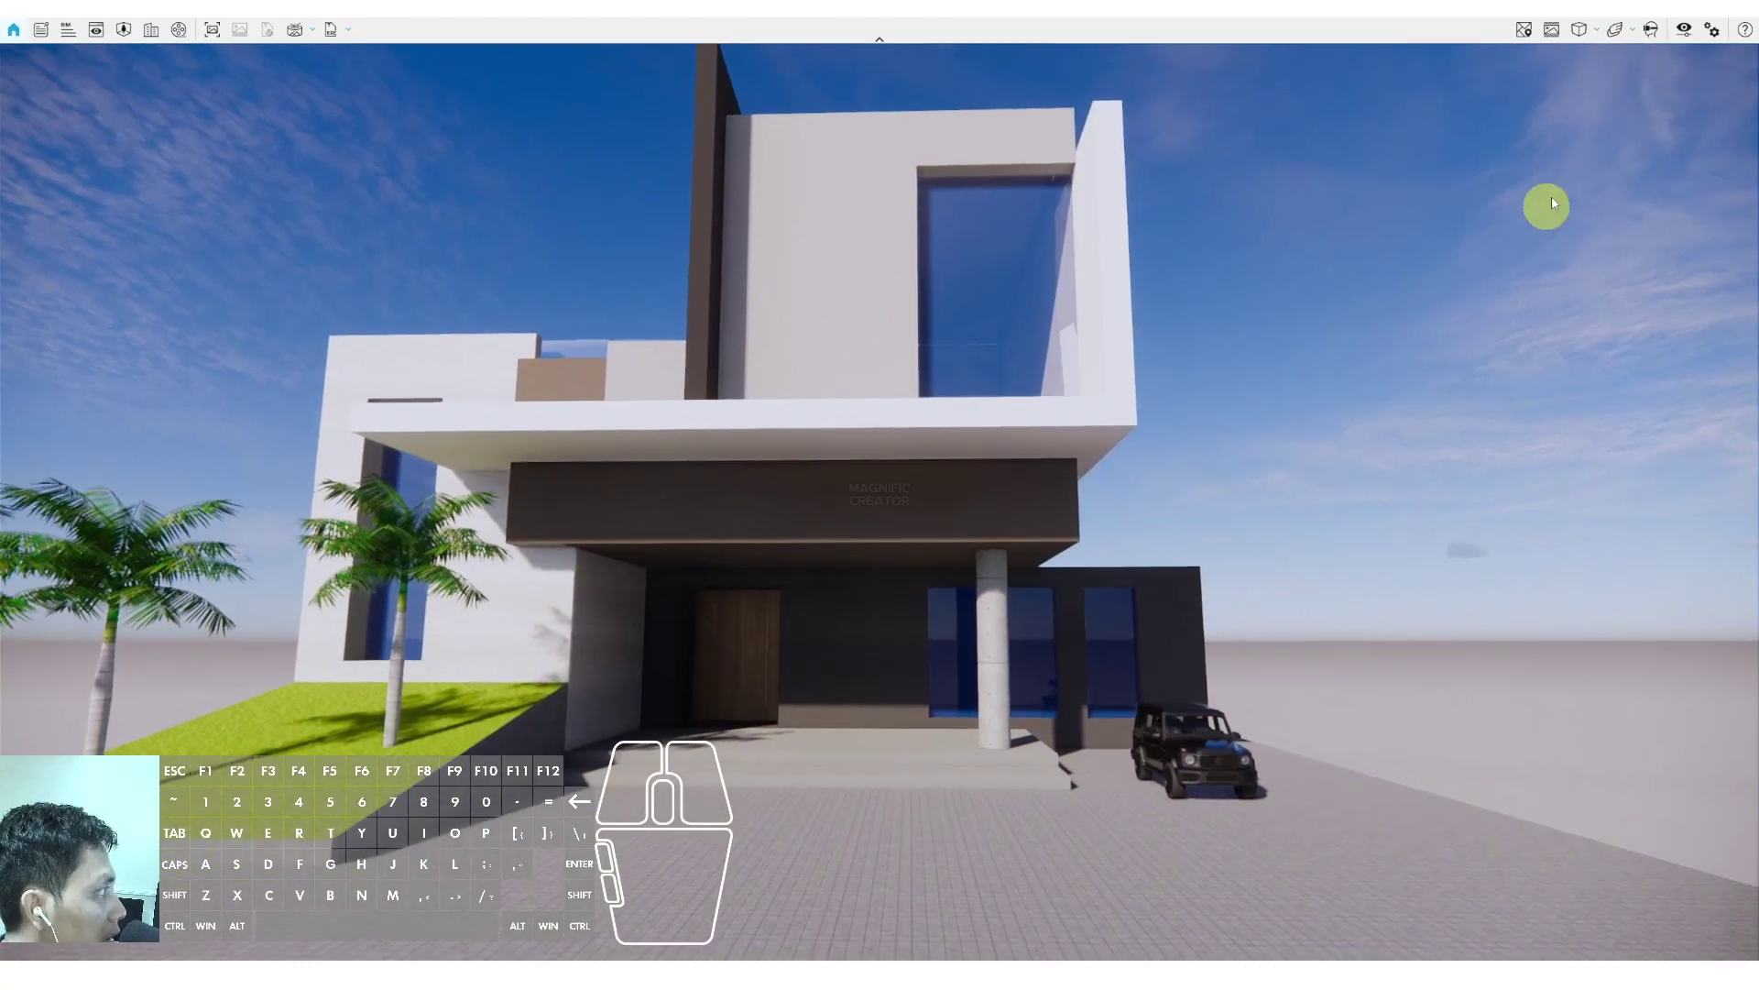
pyautogui.click(1687, 31)
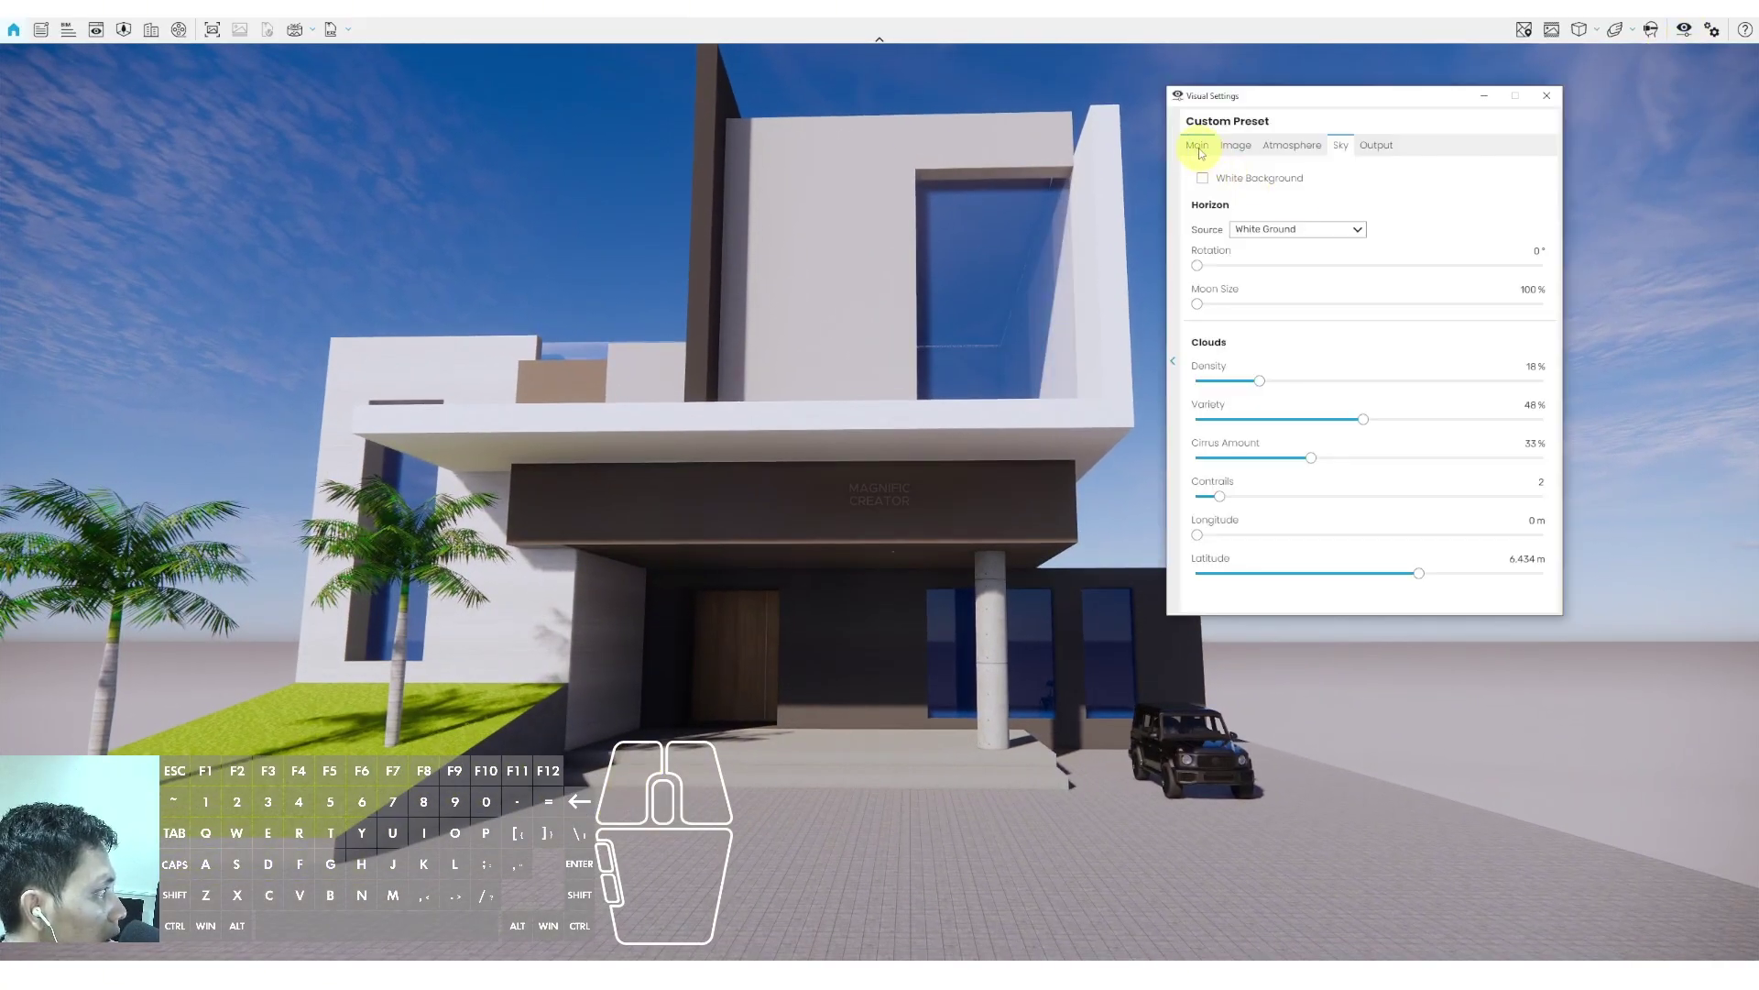
pyautogui.moveTo(1261, 357)
pyautogui.mouseDown()
pyautogui.moveTo(1226, 358)
pyautogui.moveTo(1254, 358)
pyautogui.mouseUp()
pyautogui.click(1485, 95)
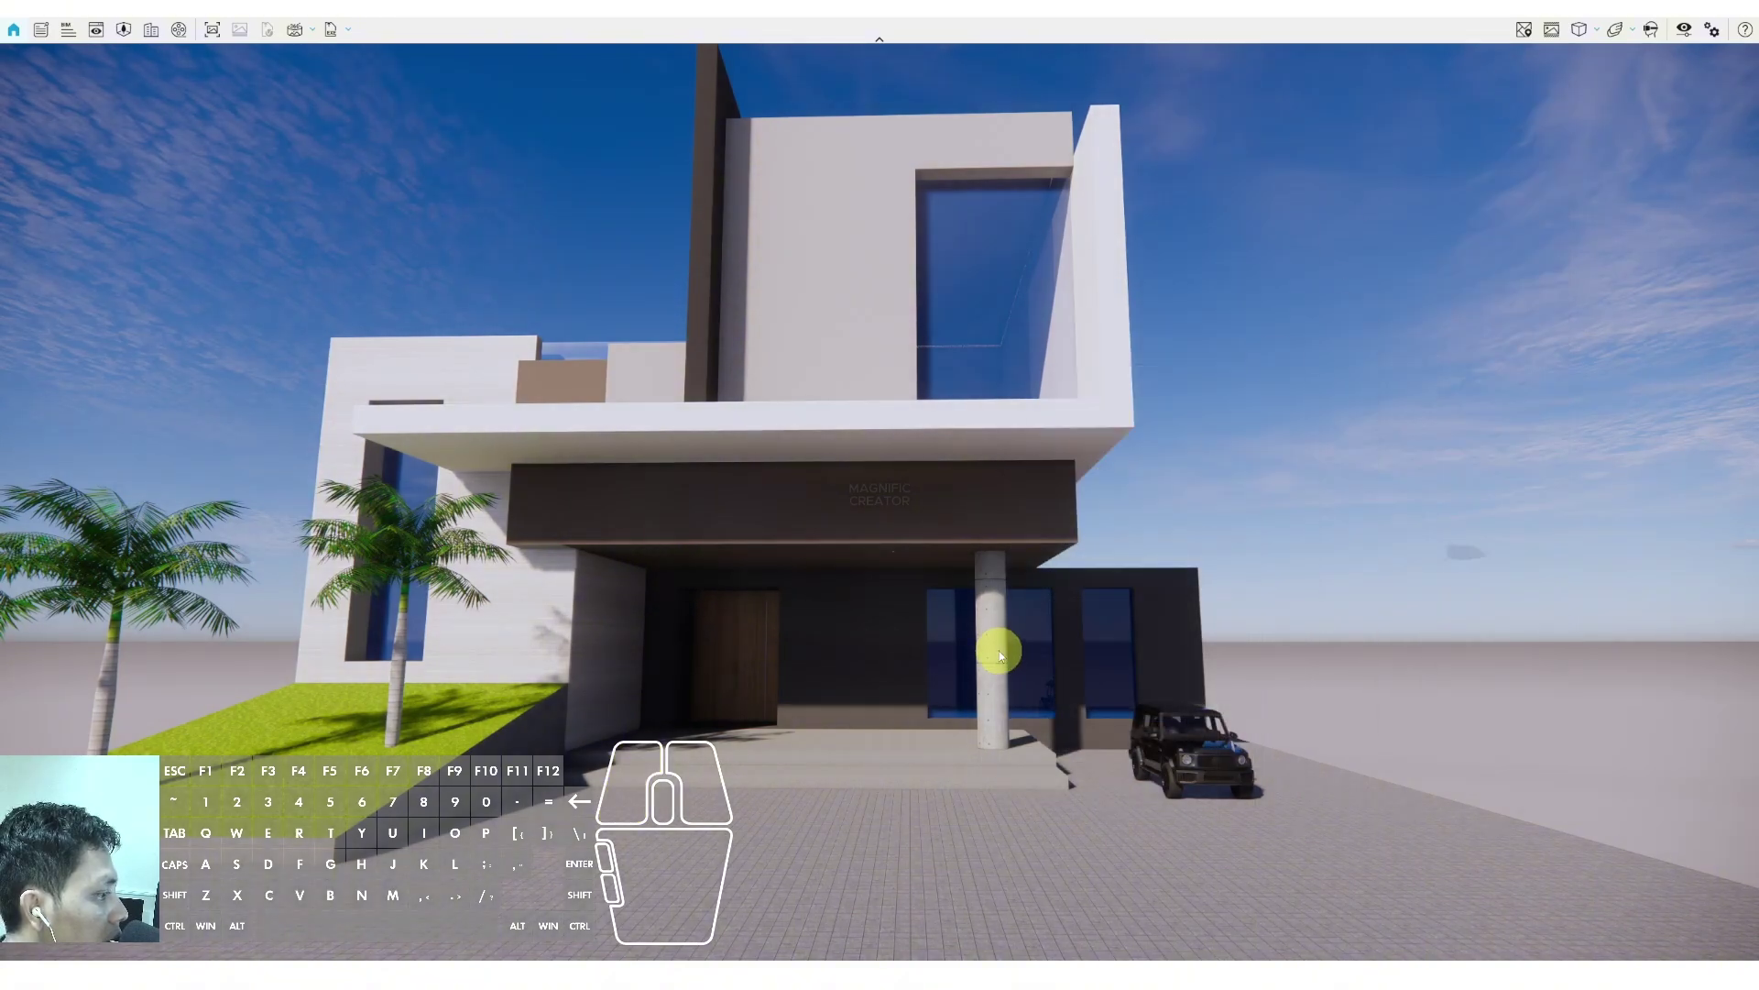
# Examine the rendered house from an angled viewpoint showing the entrance canopy and the parked car
pyautogui.press('w')
pyautogui.moveTo(1002, 648); pyautogui.dragTo(822, 634)
pyautogui.press('d')
pyautogui.press('s')
pyautogui.press('q')
pyautogui.press('d')
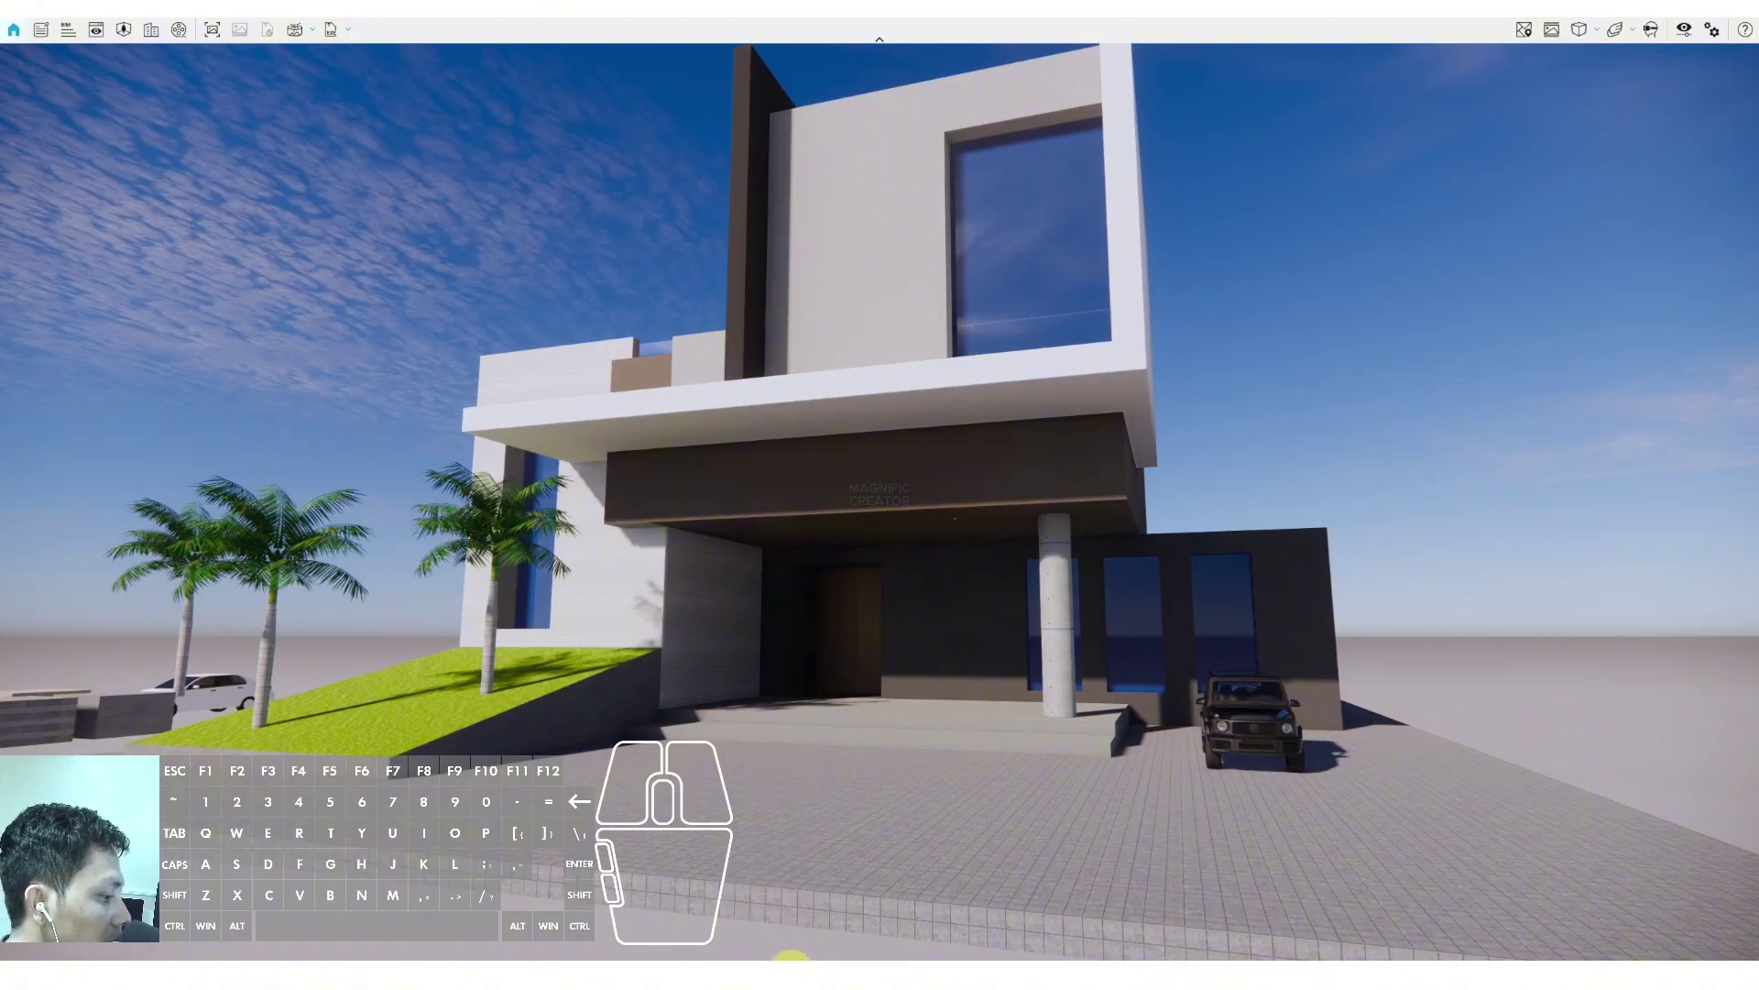
# Switch to SketchUp and move the canopy spotlight about 1581 mm across the ceiling, near the concrete column
pyautogui.click(792, 958)
pyautogui.click(751, 916)
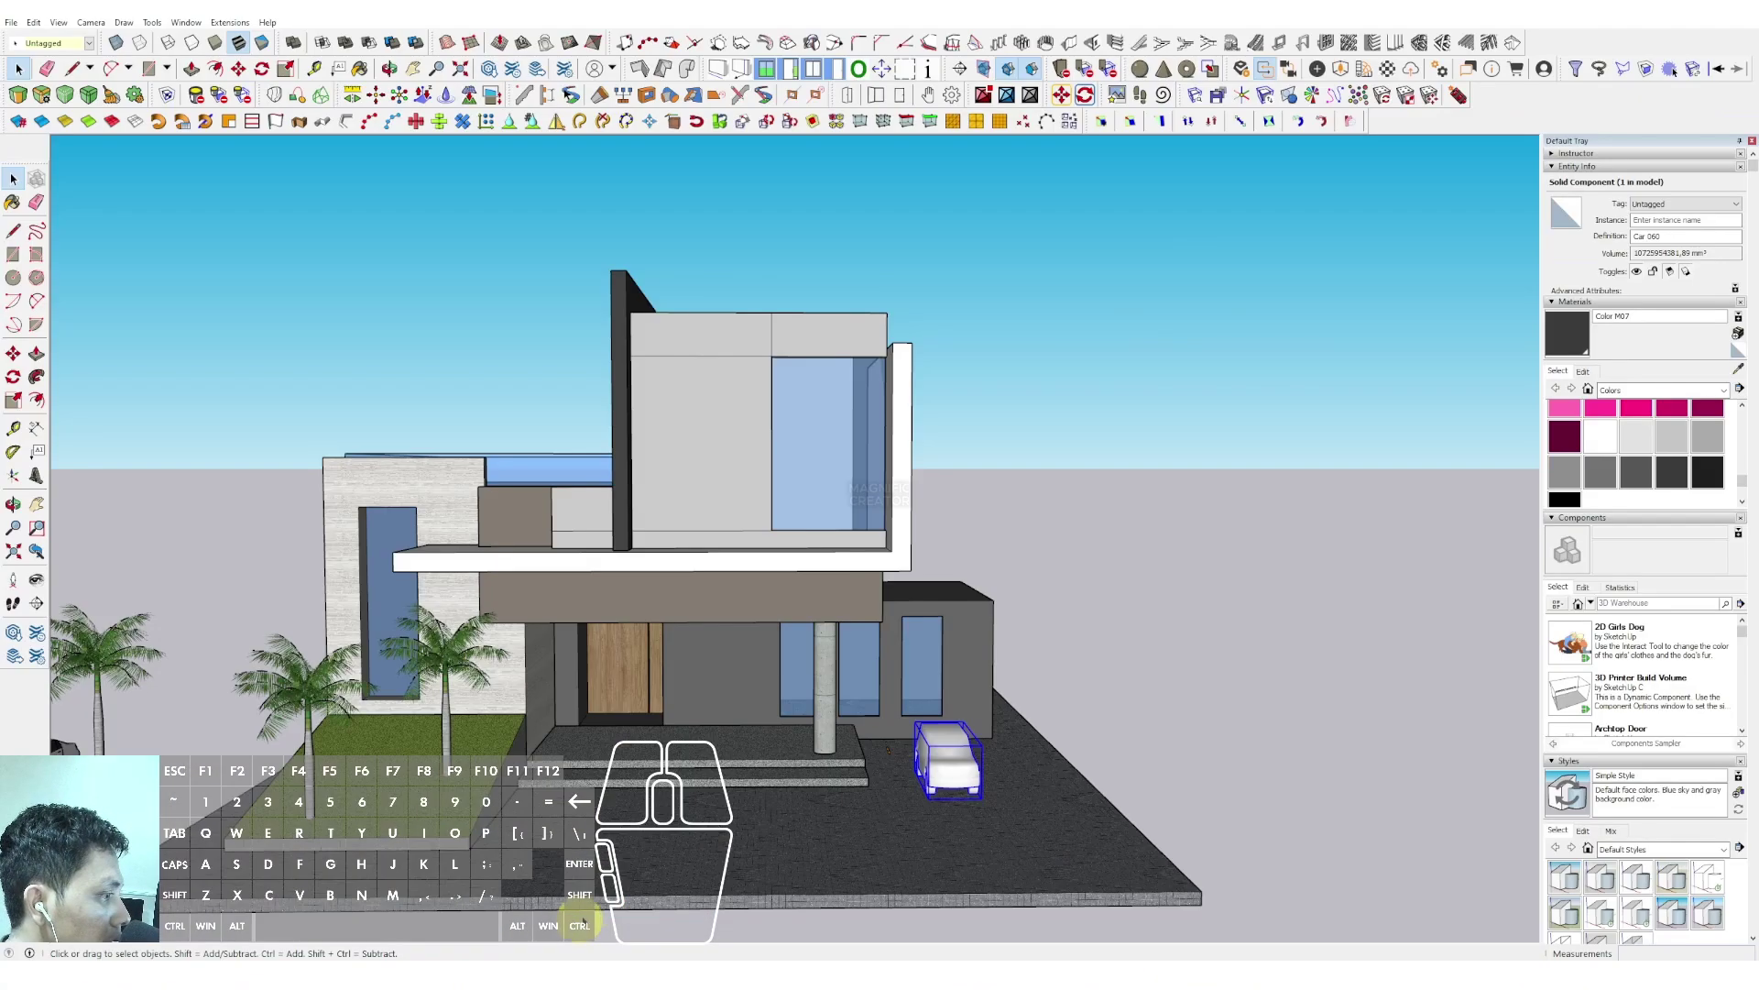
pyautogui.scroll(10, 717, 714)
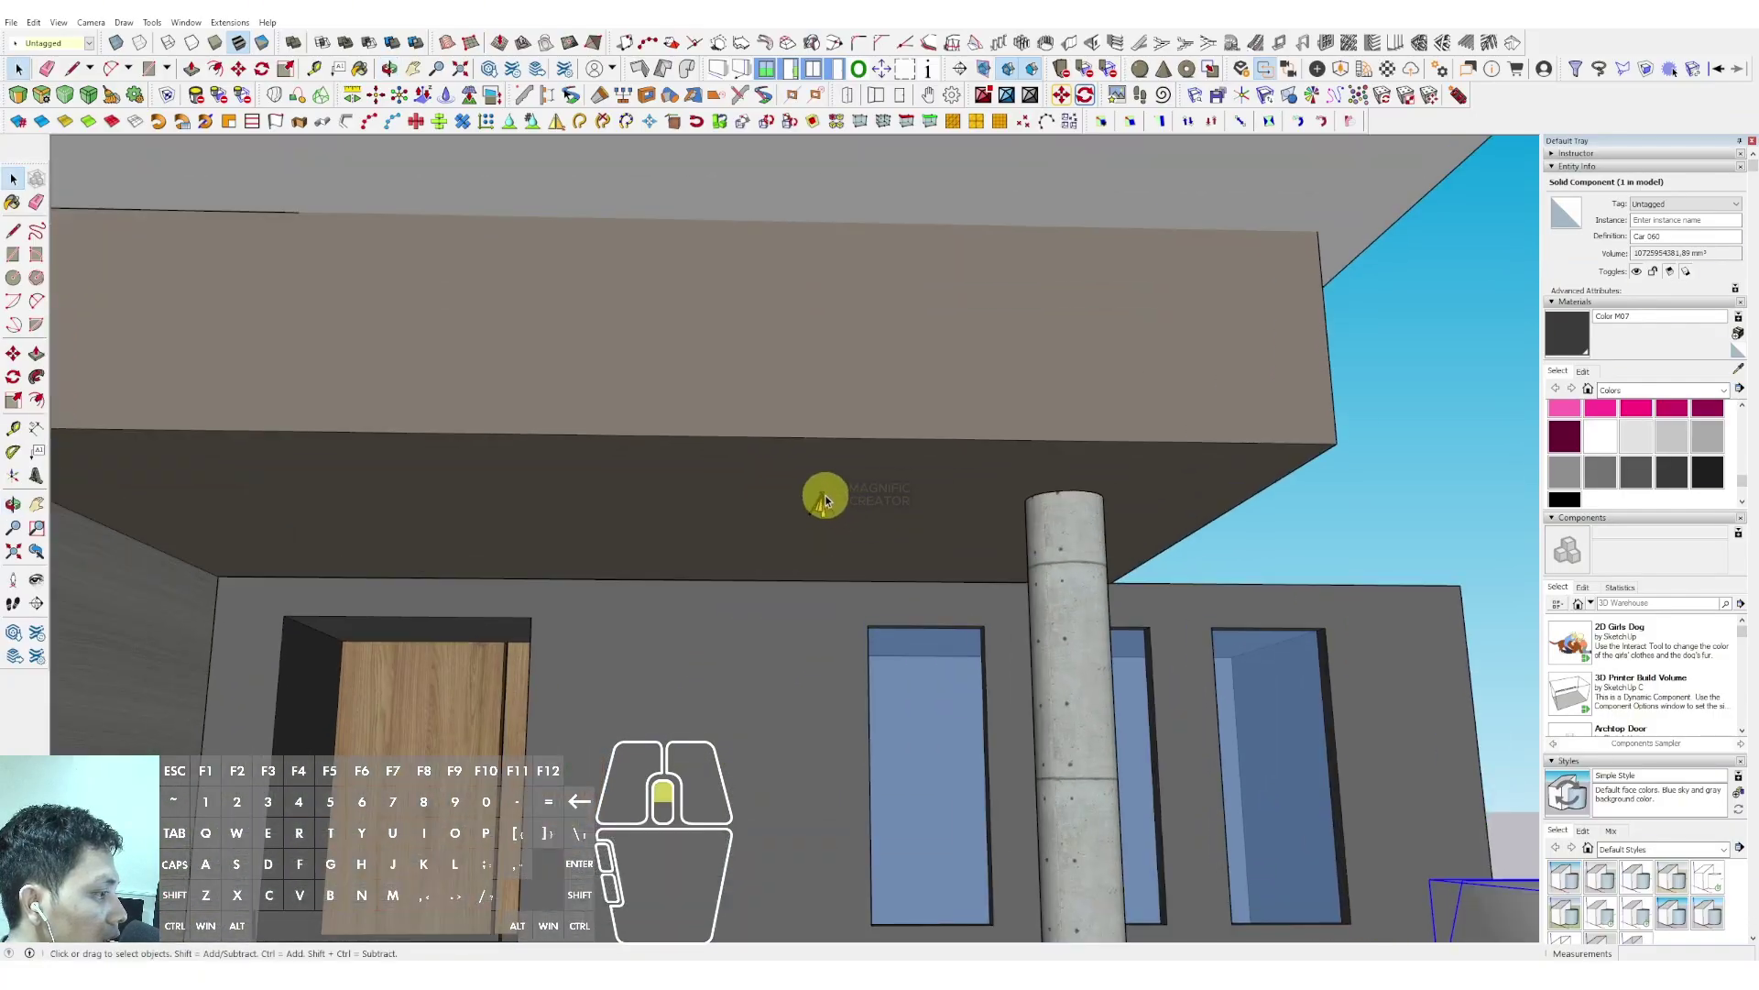
pyautogui.moveTo(824, 500); pyautogui.dragTo(923, 471, button='middle')
pyautogui.press('m')
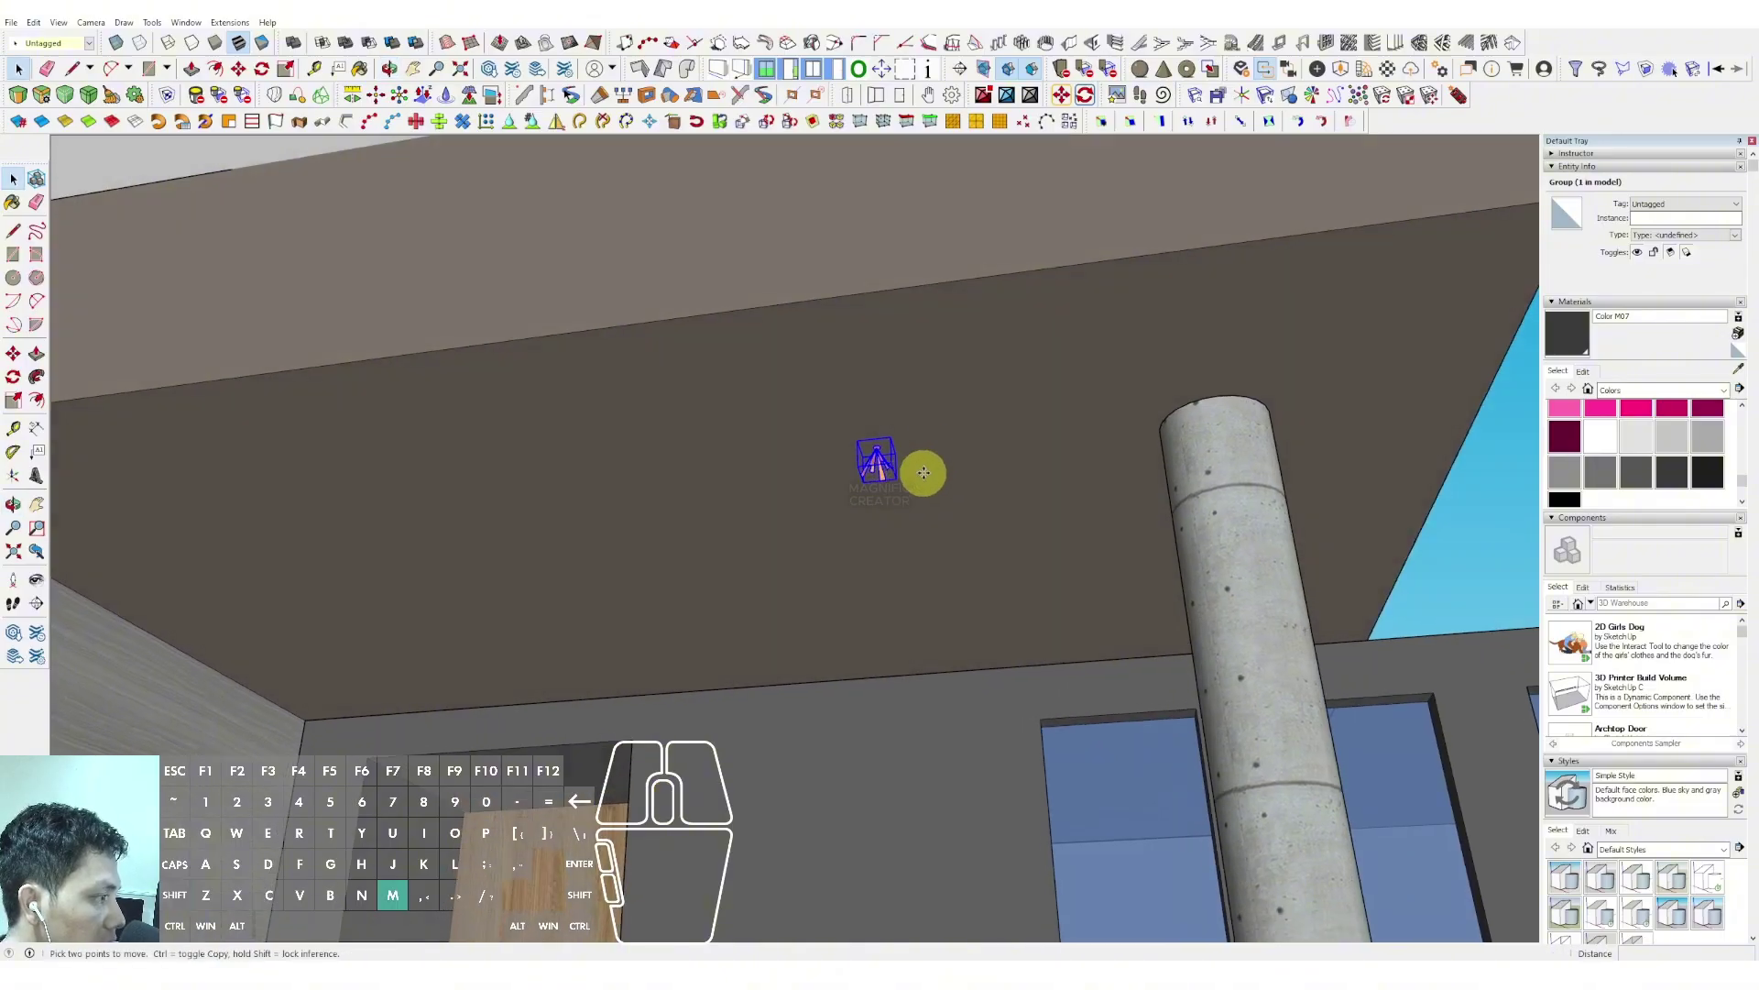
pyautogui.click(925, 458)
pyautogui.click(1094, 377)
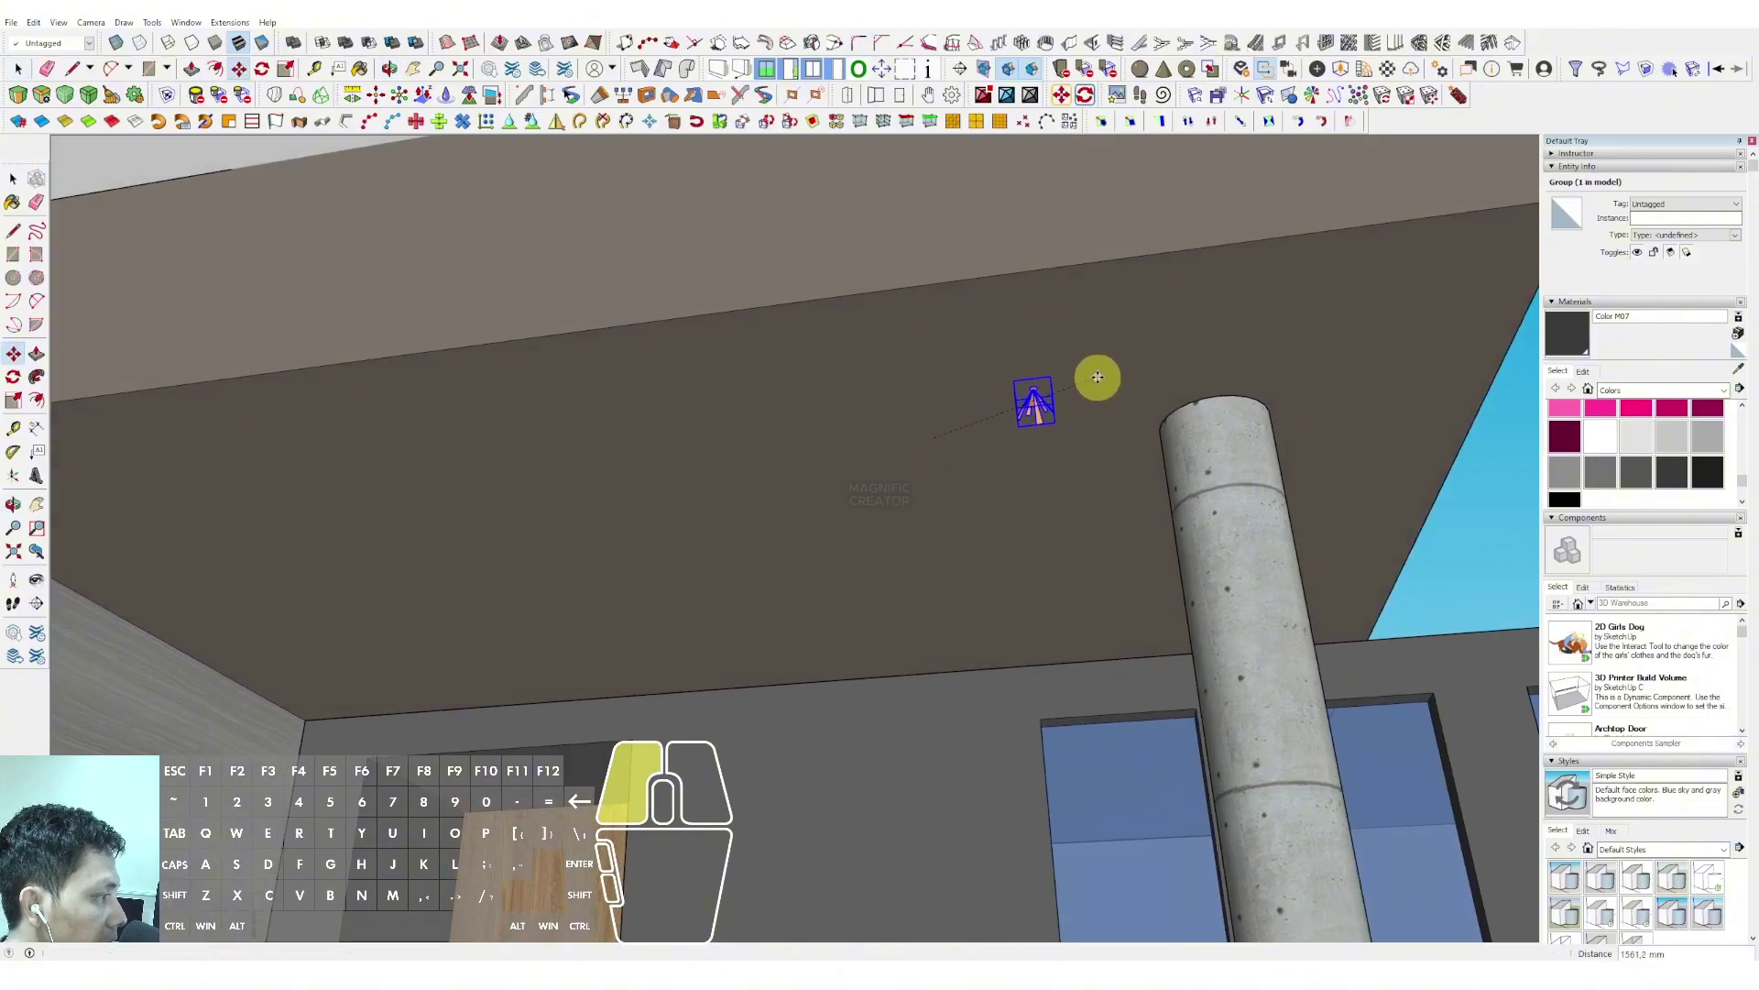
# Copy the canopy spotlight across to the timber-grain wall end and divide the span into 6 equal intervals
pyautogui.press('ctrl')
pyautogui.click(987, 370)
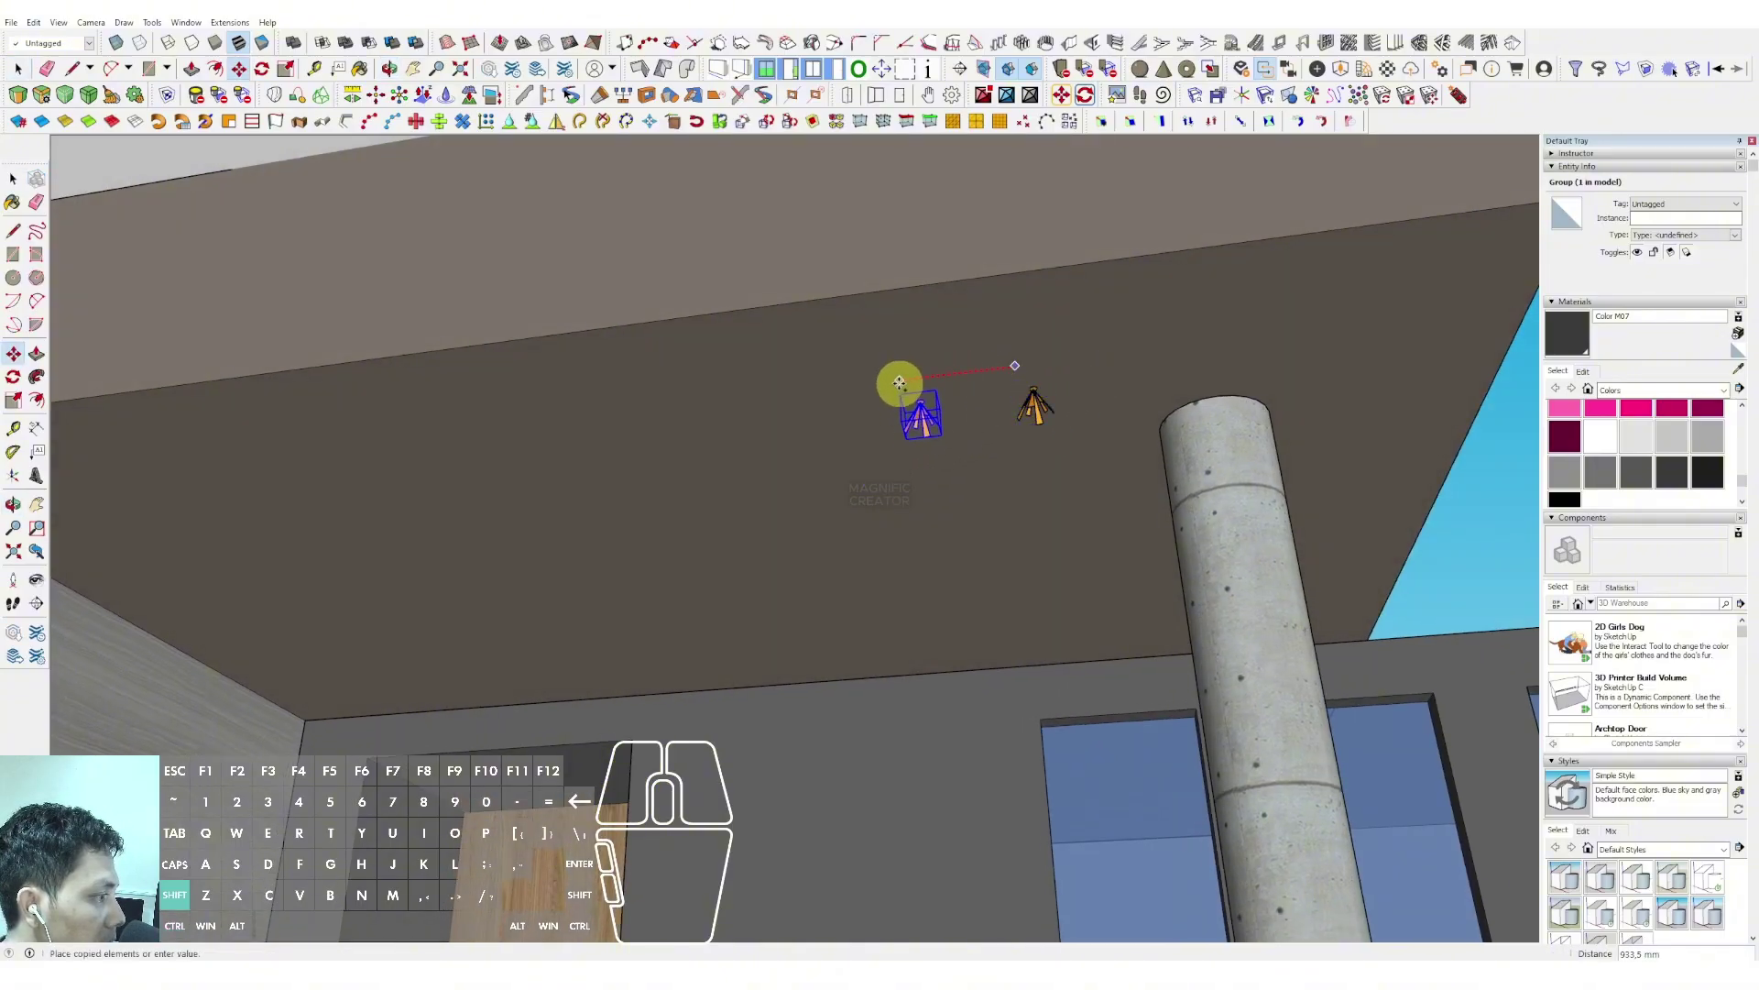
pyautogui.moveTo(899, 381); pyautogui.dragTo(864, 440, button='middle')
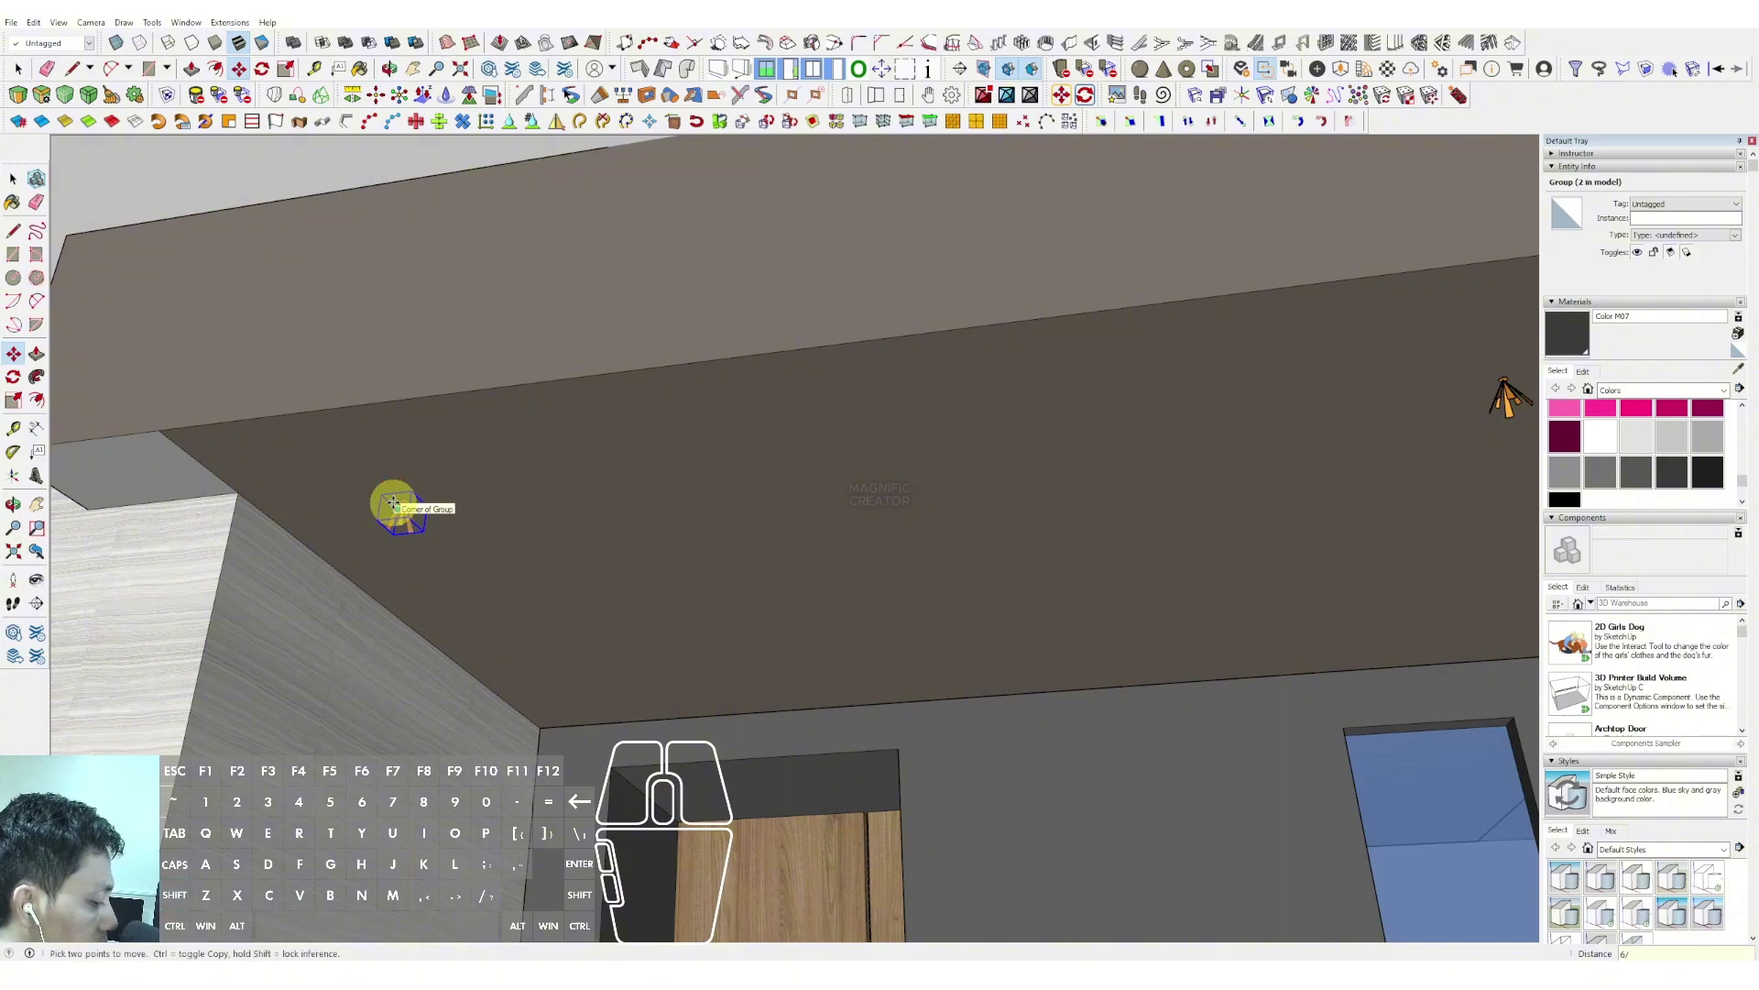
pyautogui.press('Return')
pyautogui.press('space')
# View the whole house front and set the camera's field of view to about 50.71 degrees
pyautogui.scroll(-4, 659, 733)
pyautogui.moveTo(783, 853); pyautogui.dragTo(797, 956, button='middle')
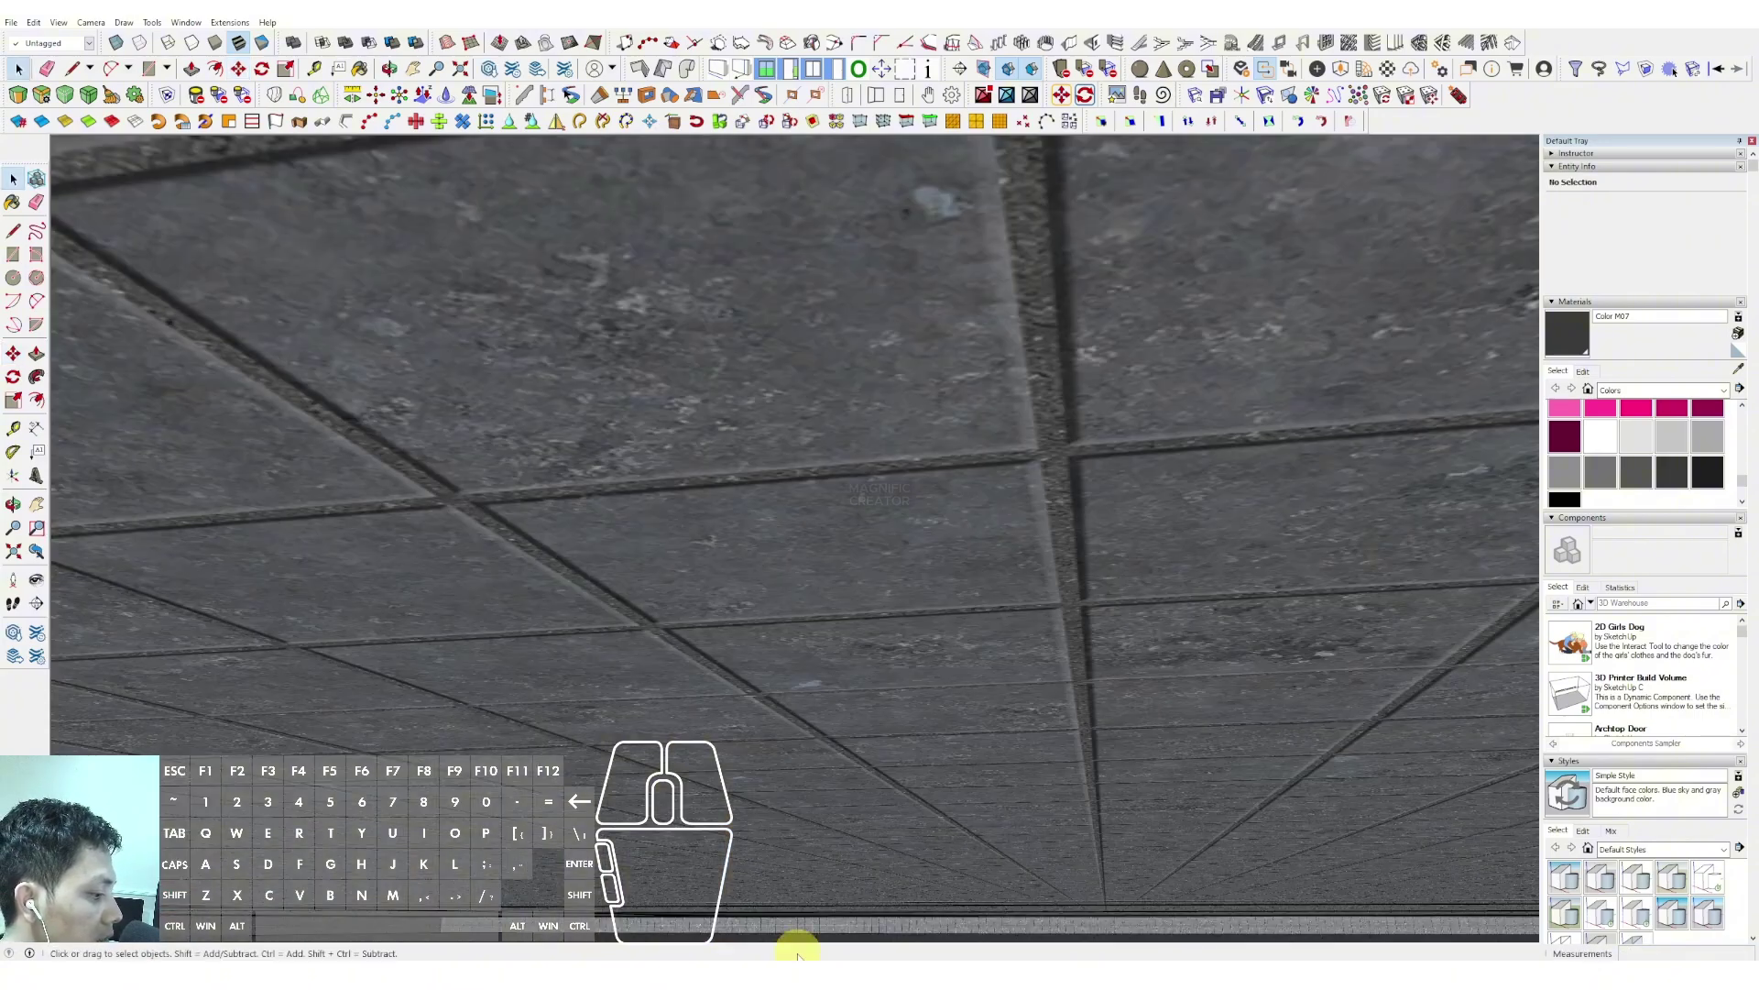
pyautogui.moveTo(920, 722); pyautogui.dragTo(896, 421, button='middle')
pyautogui.click(82, 22)
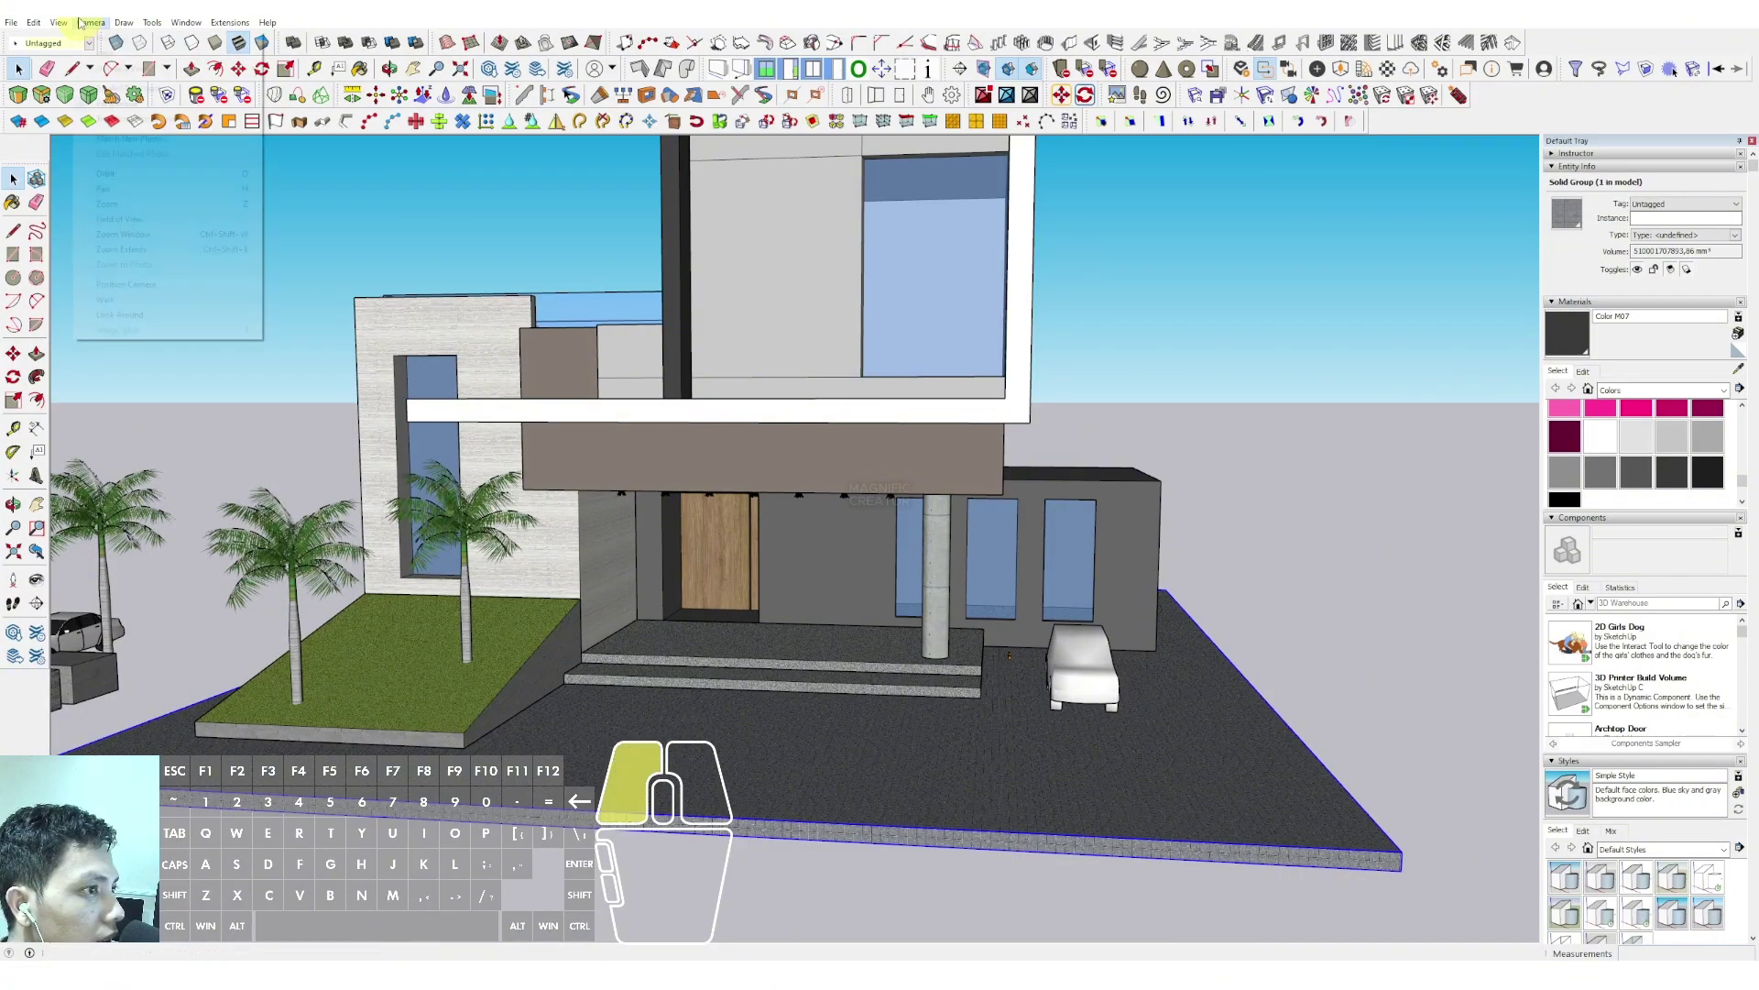
pyautogui.click(169, 219)
pyautogui.moveTo(568, 412); pyautogui.dragTo(778, 618)
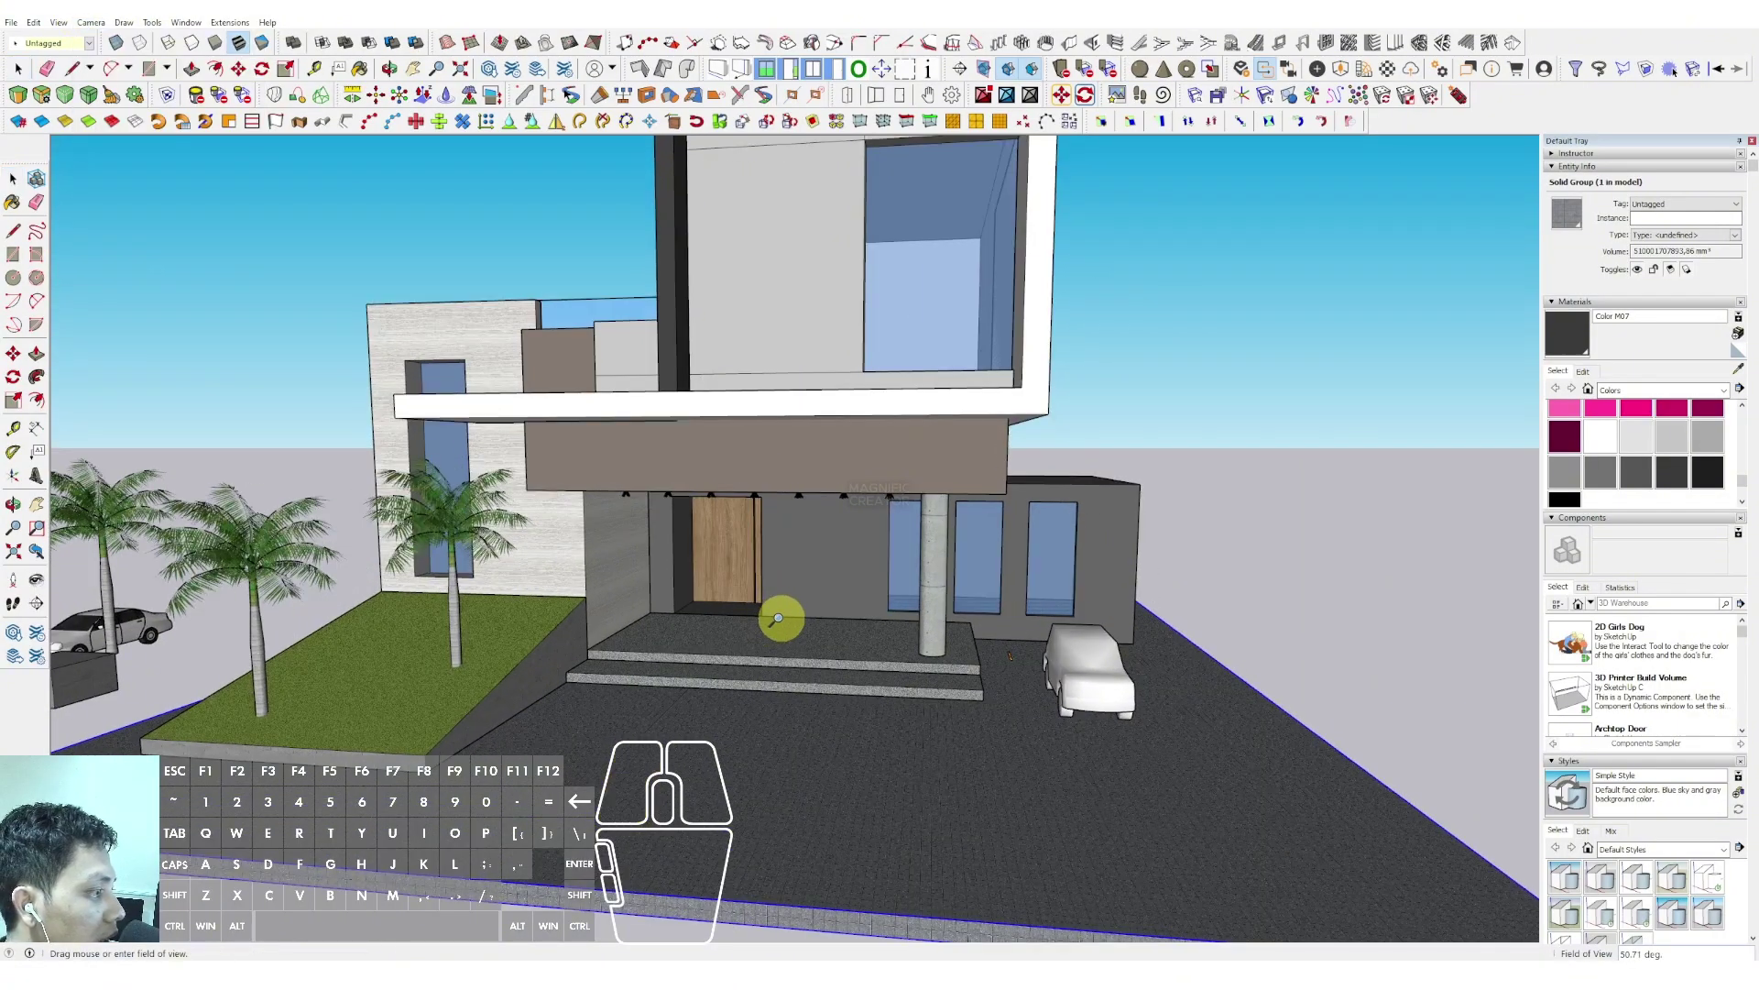
pyautogui.press('space')
# Turn off profiles and dashes in the style's edge settings
pyautogui.click(1583, 830)
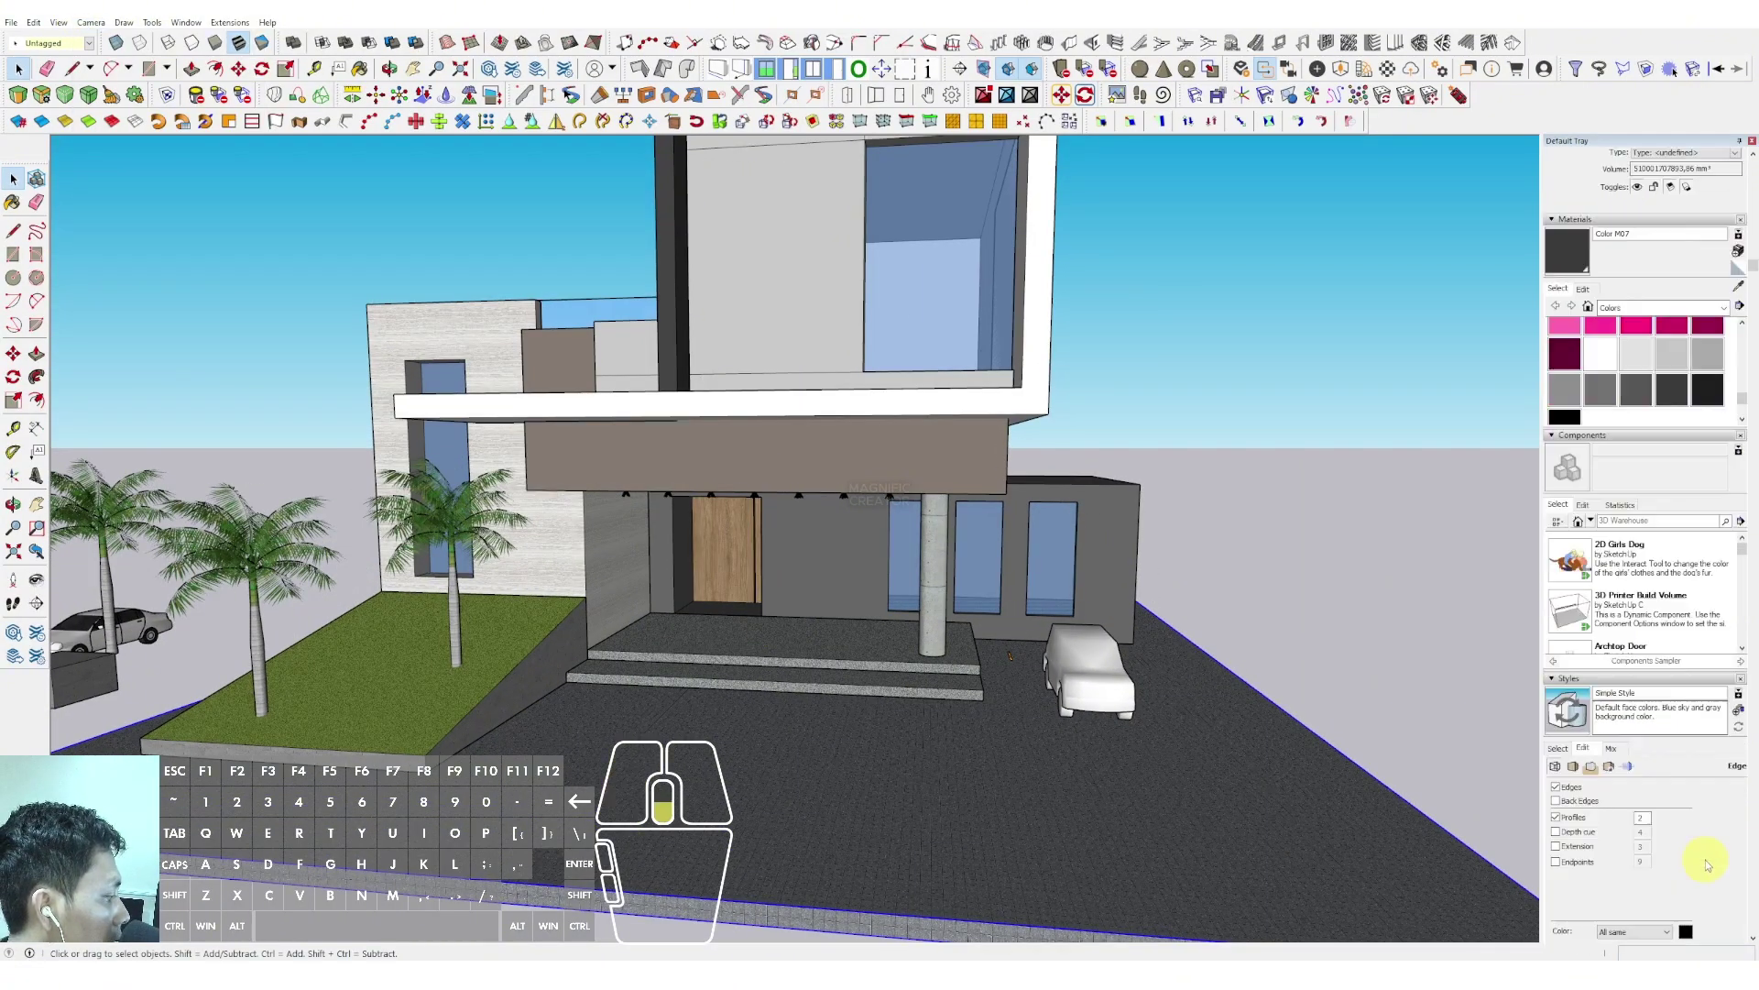
pyautogui.click(1560, 645)
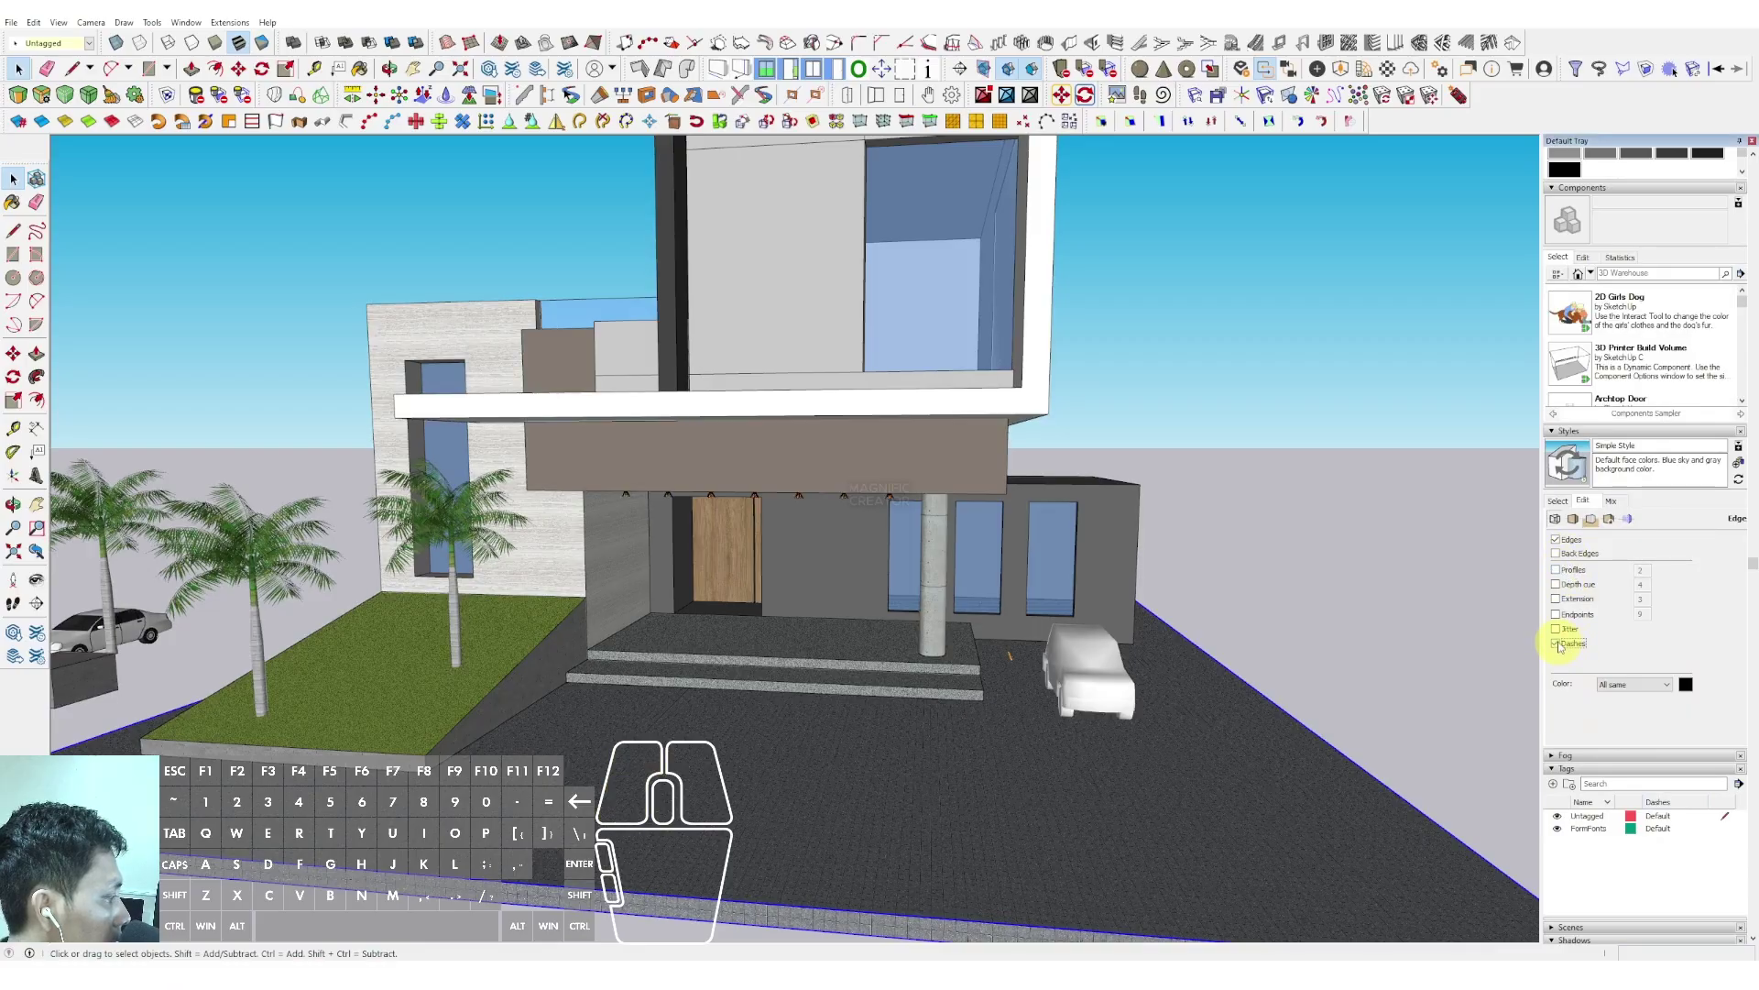
pyautogui.moveTo(924, 522); pyautogui.dragTo(824, 569, button='middle')
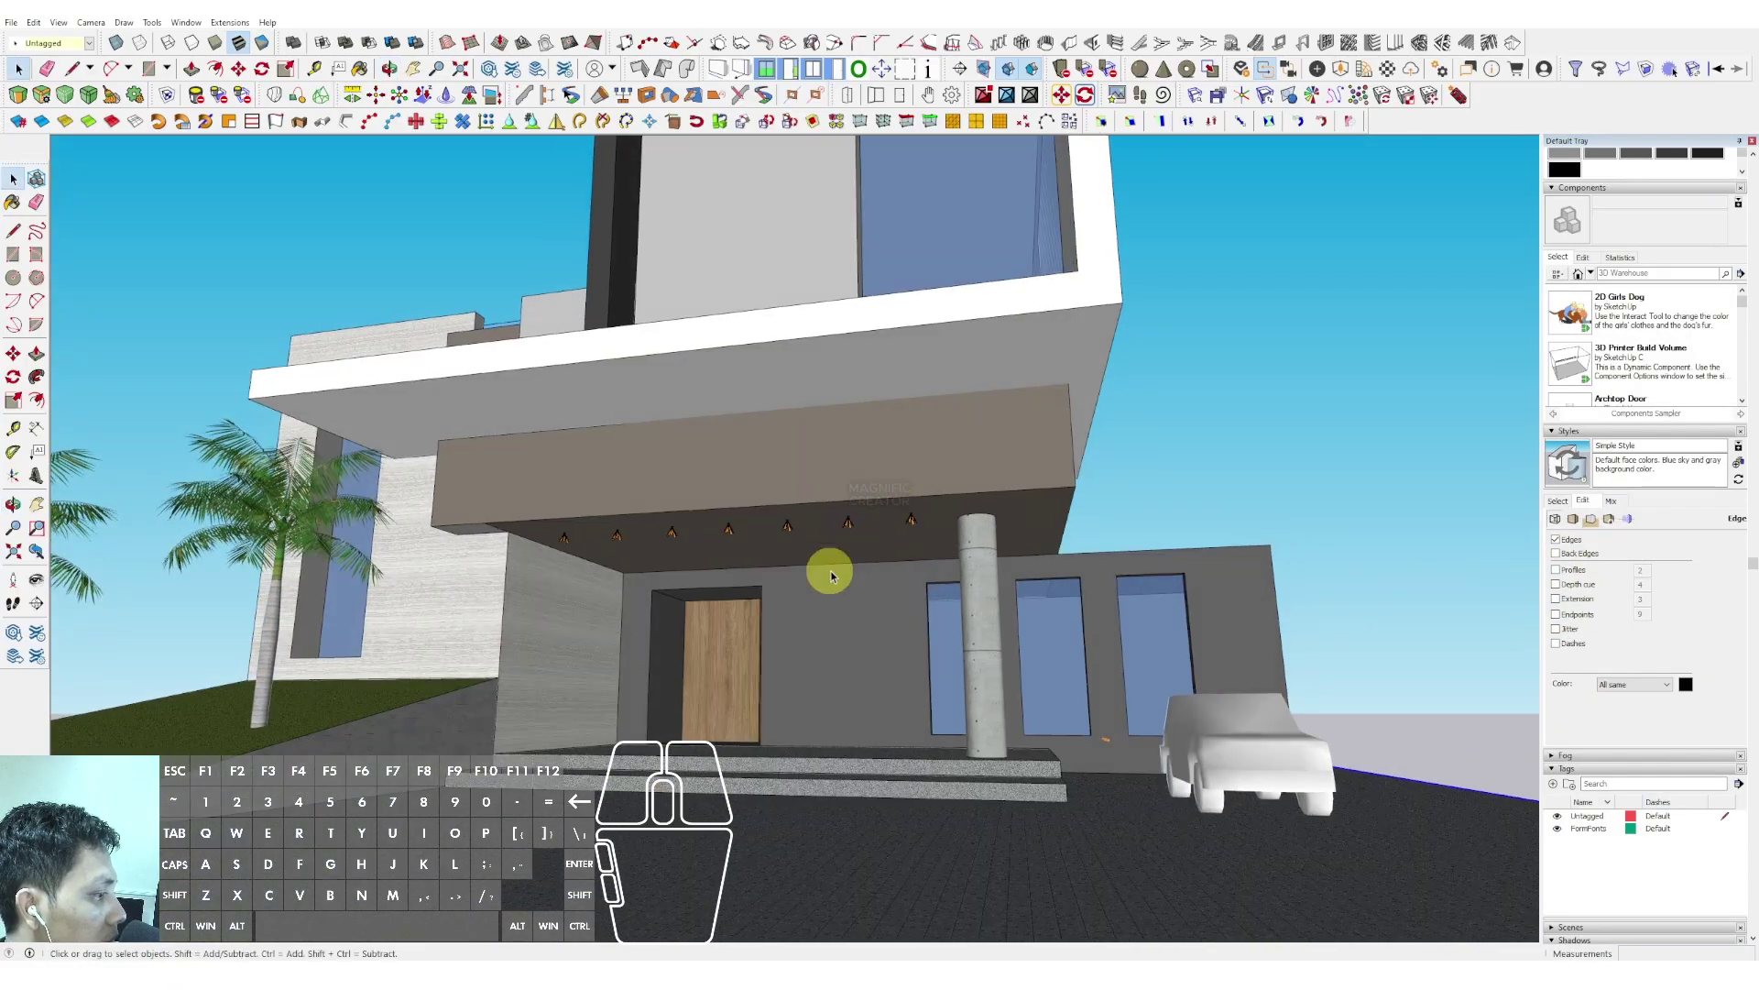
pyautogui.scroll(3, 825, 569)
# Switch to Enscape and raise the artificial light brightness in the visual settings
pyautogui.moveTo(797, 973)
pyautogui.click(932, 898)
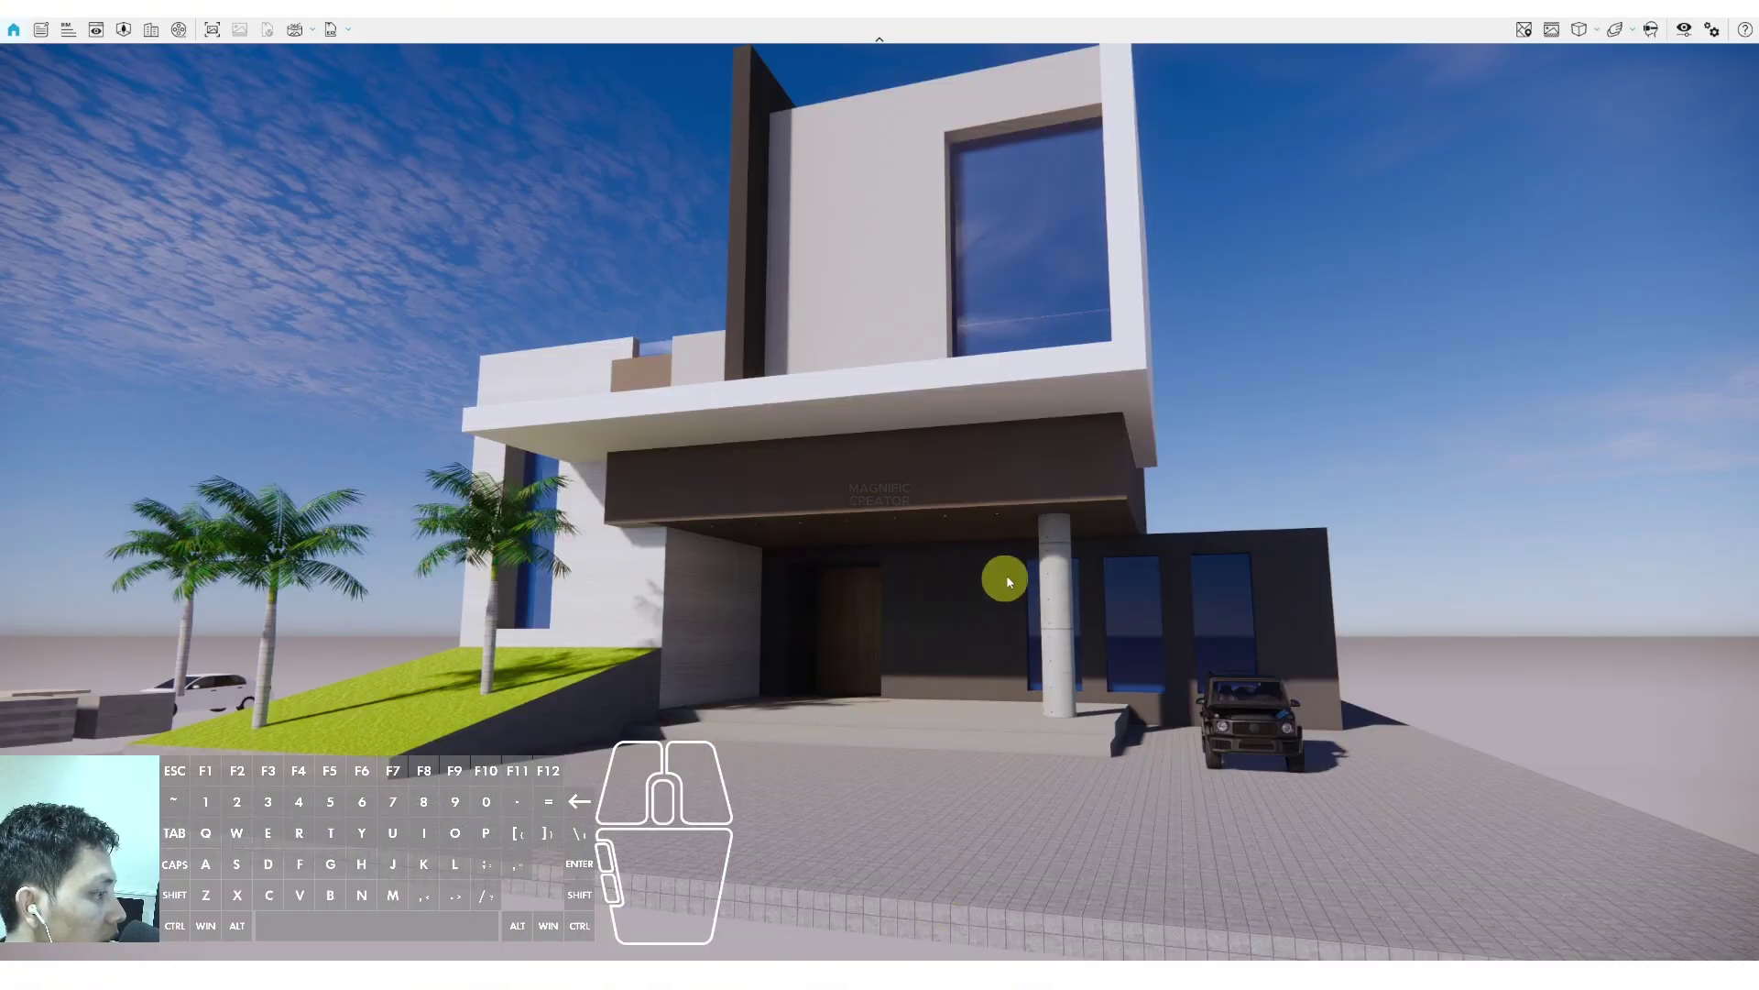
pyautogui.press('w')
pyautogui.moveTo(1005, 579); pyautogui.dragTo(1023, 586)
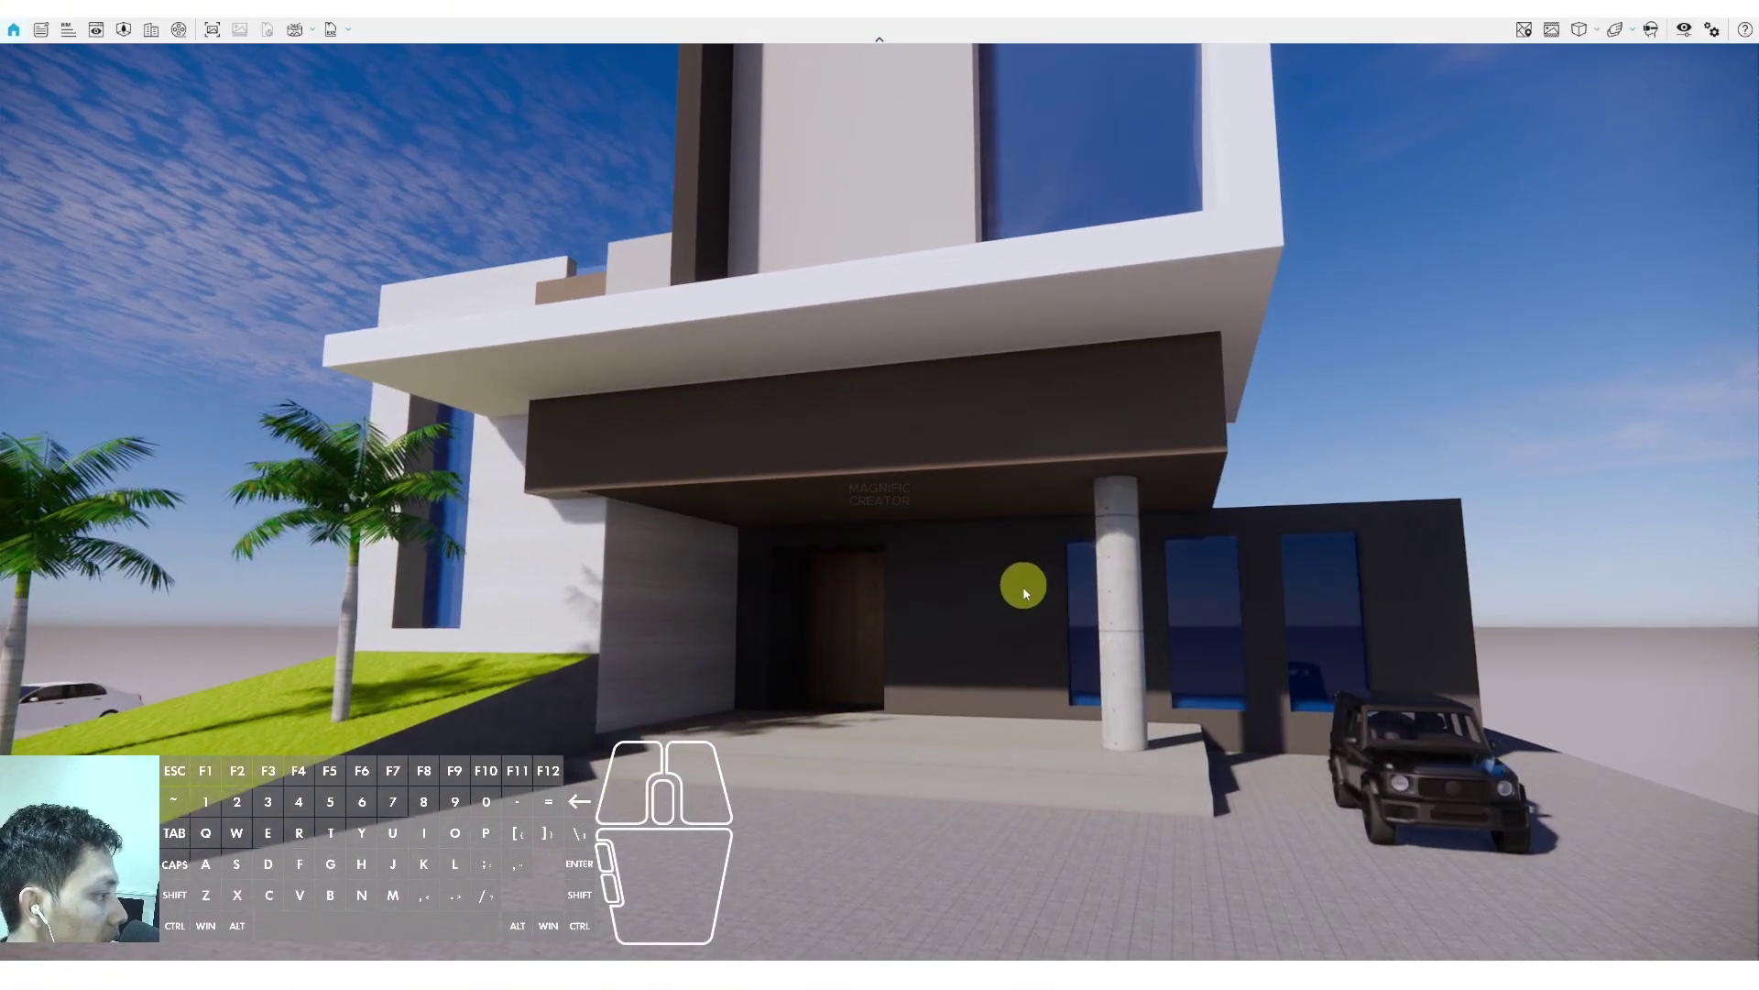
pyautogui.click(1684, 28)
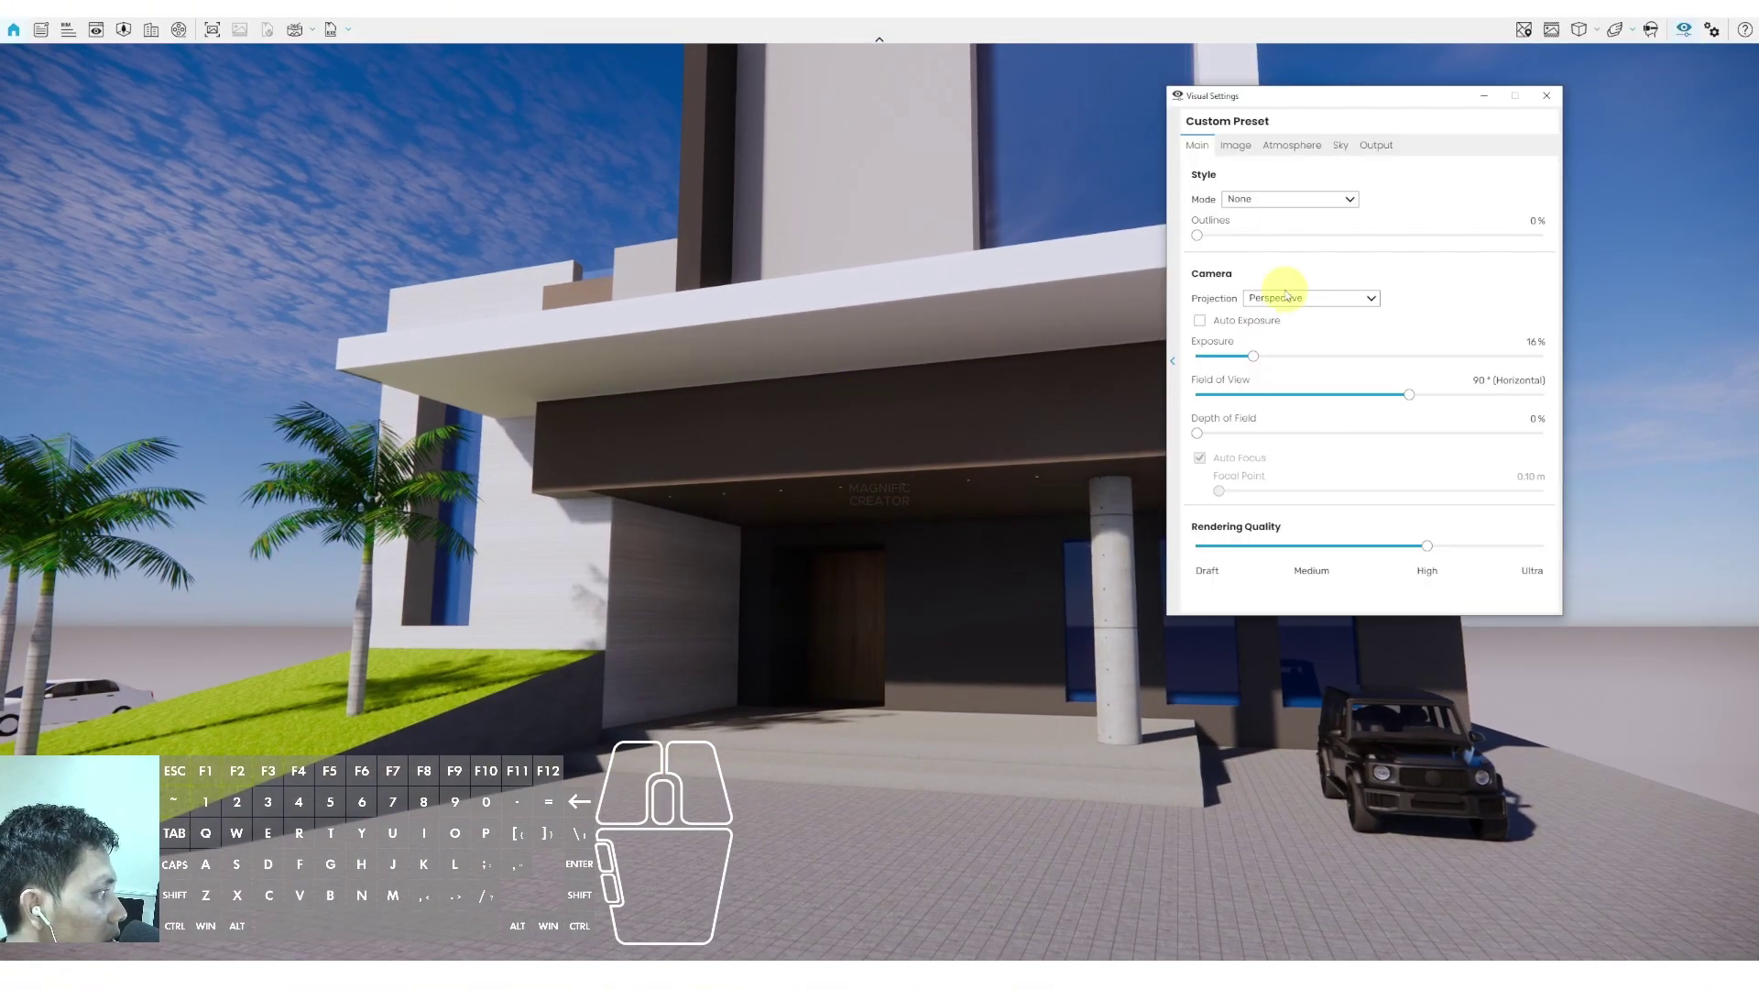
pyautogui.click(1288, 146)
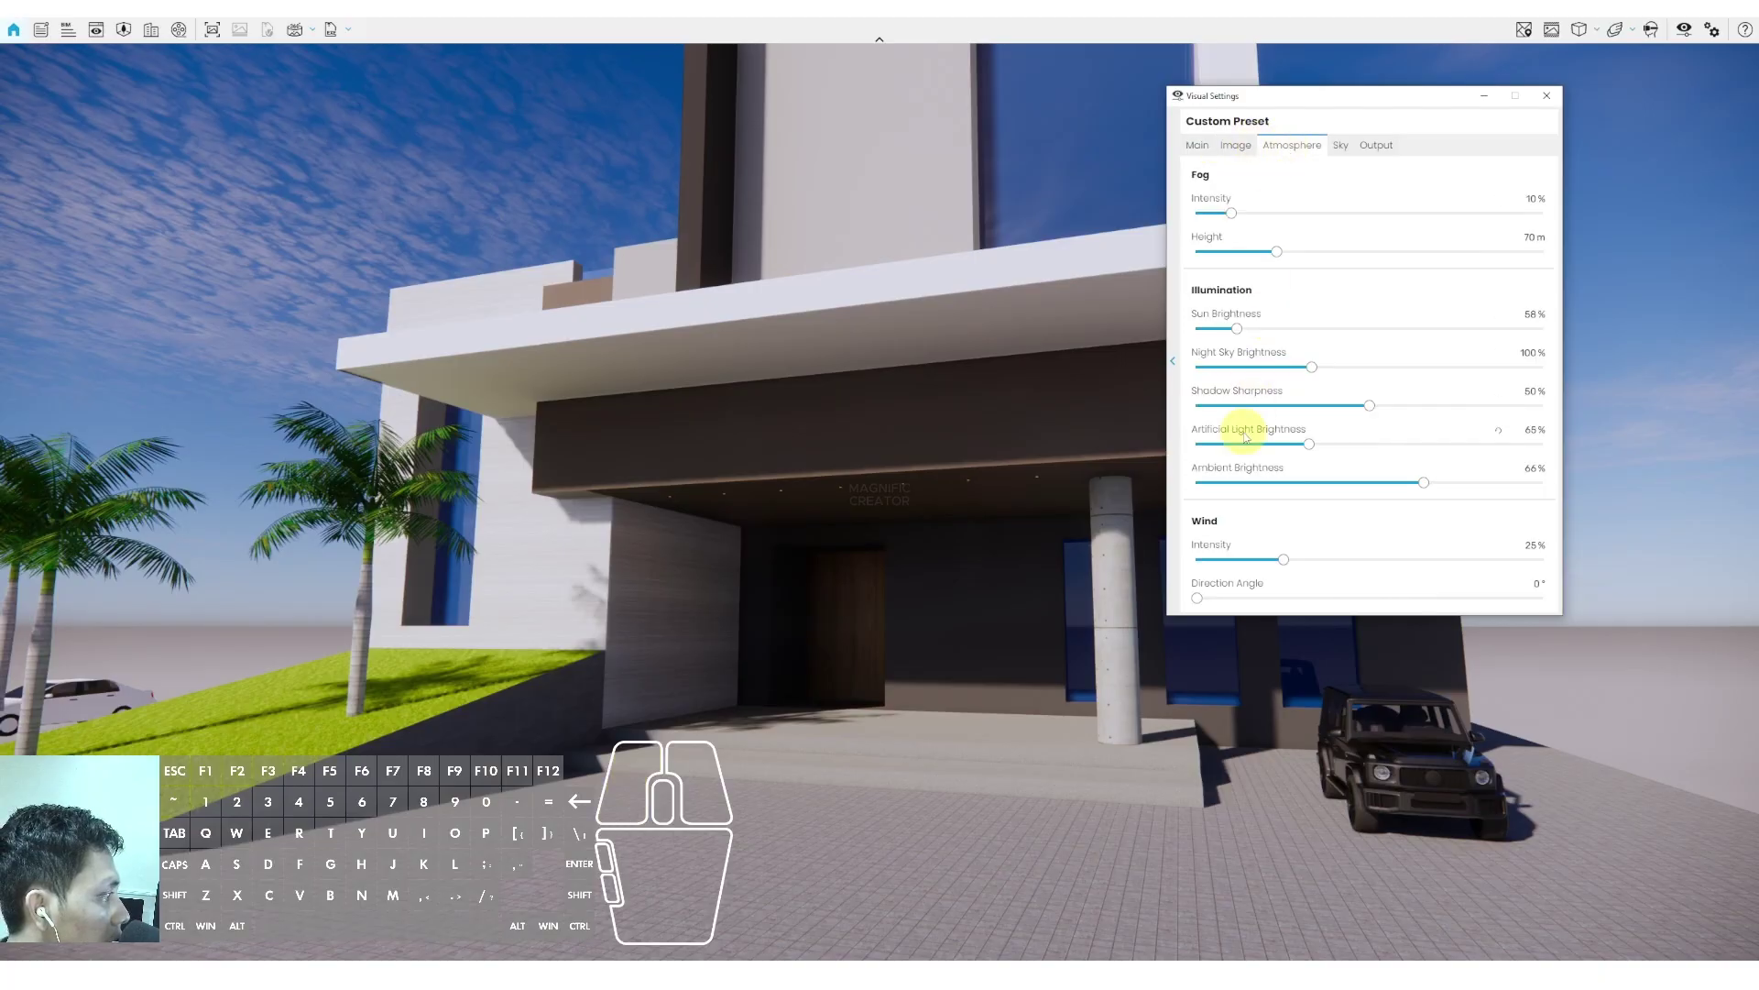
pyautogui.moveTo(1308, 444); pyautogui.dragTo(1436, 438)
pyautogui.click(1484, 98)
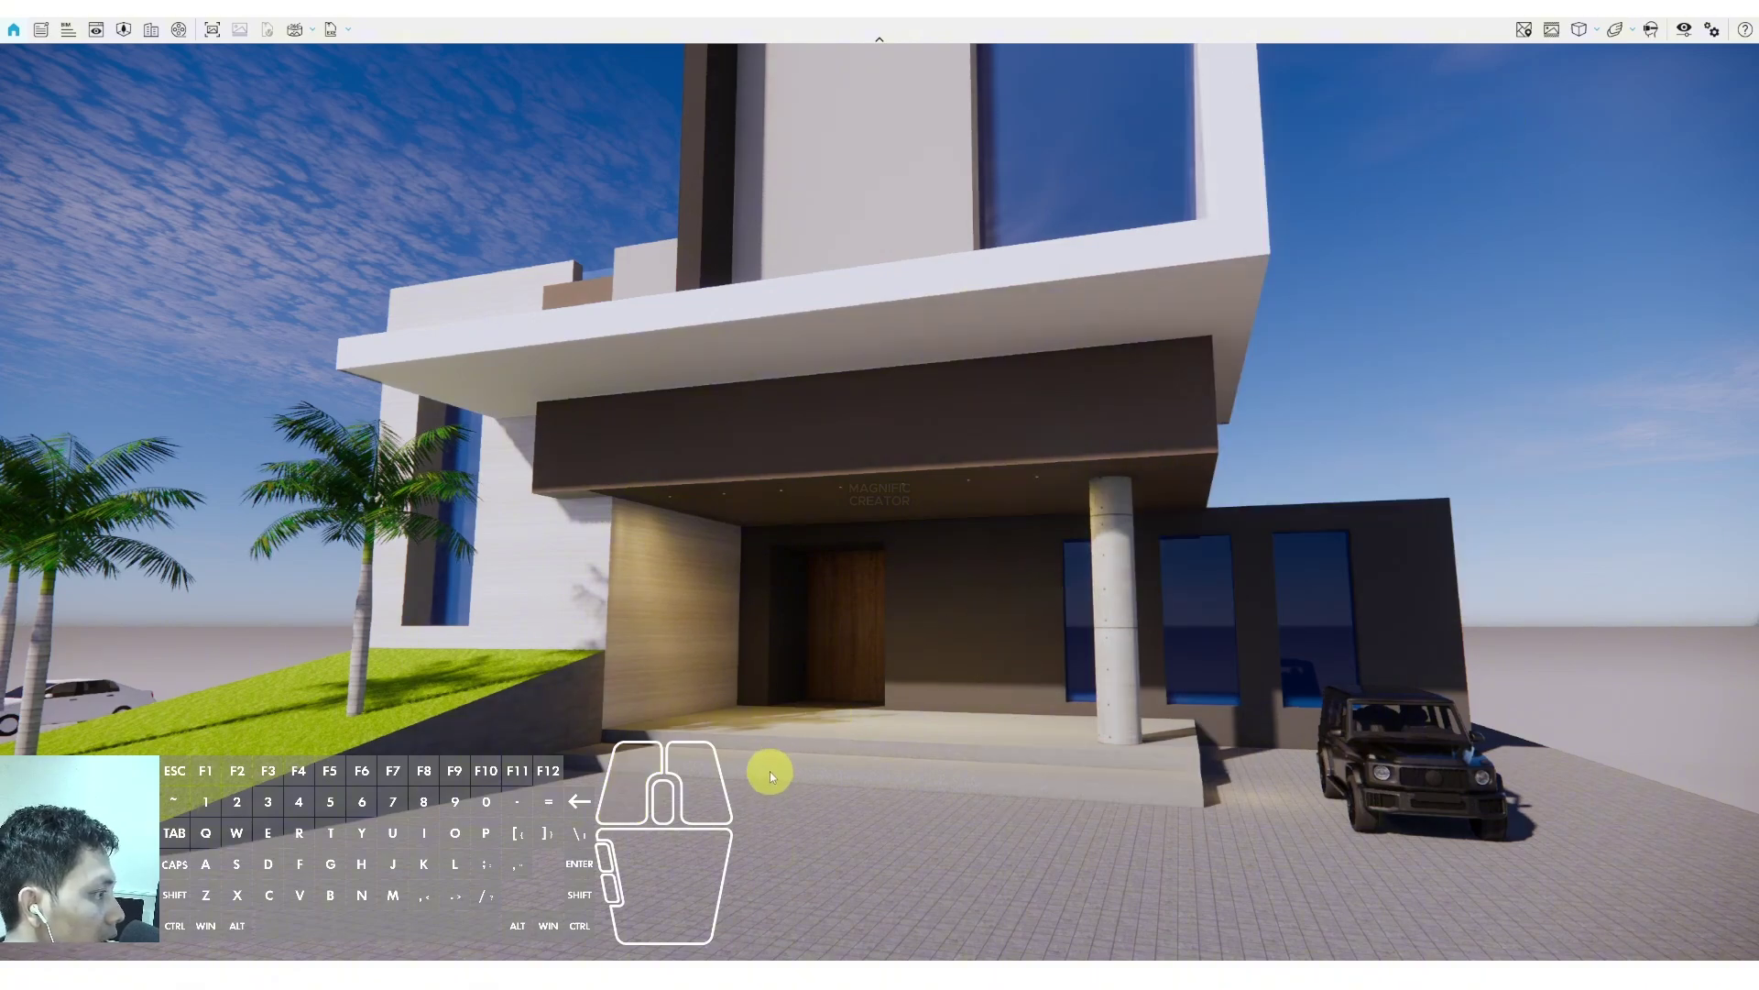
# Examine the spotlight effect on the entrance wall, steps and column from several viewpoints in the render
pyautogui.press('a')
pyautogui.moveTo(769, 772); pyautogui.dragTo(916, 536)
pyautogui.press('q')
pyautogui.press('w')
pyautogui.press('a')
pyautogui.moveTo(1063, 751); pyautogui.dragTo(923, 777)
pyautogui.hotkey('shift', 'w')
pyautogui.press('d')
pyautogui.press('s')
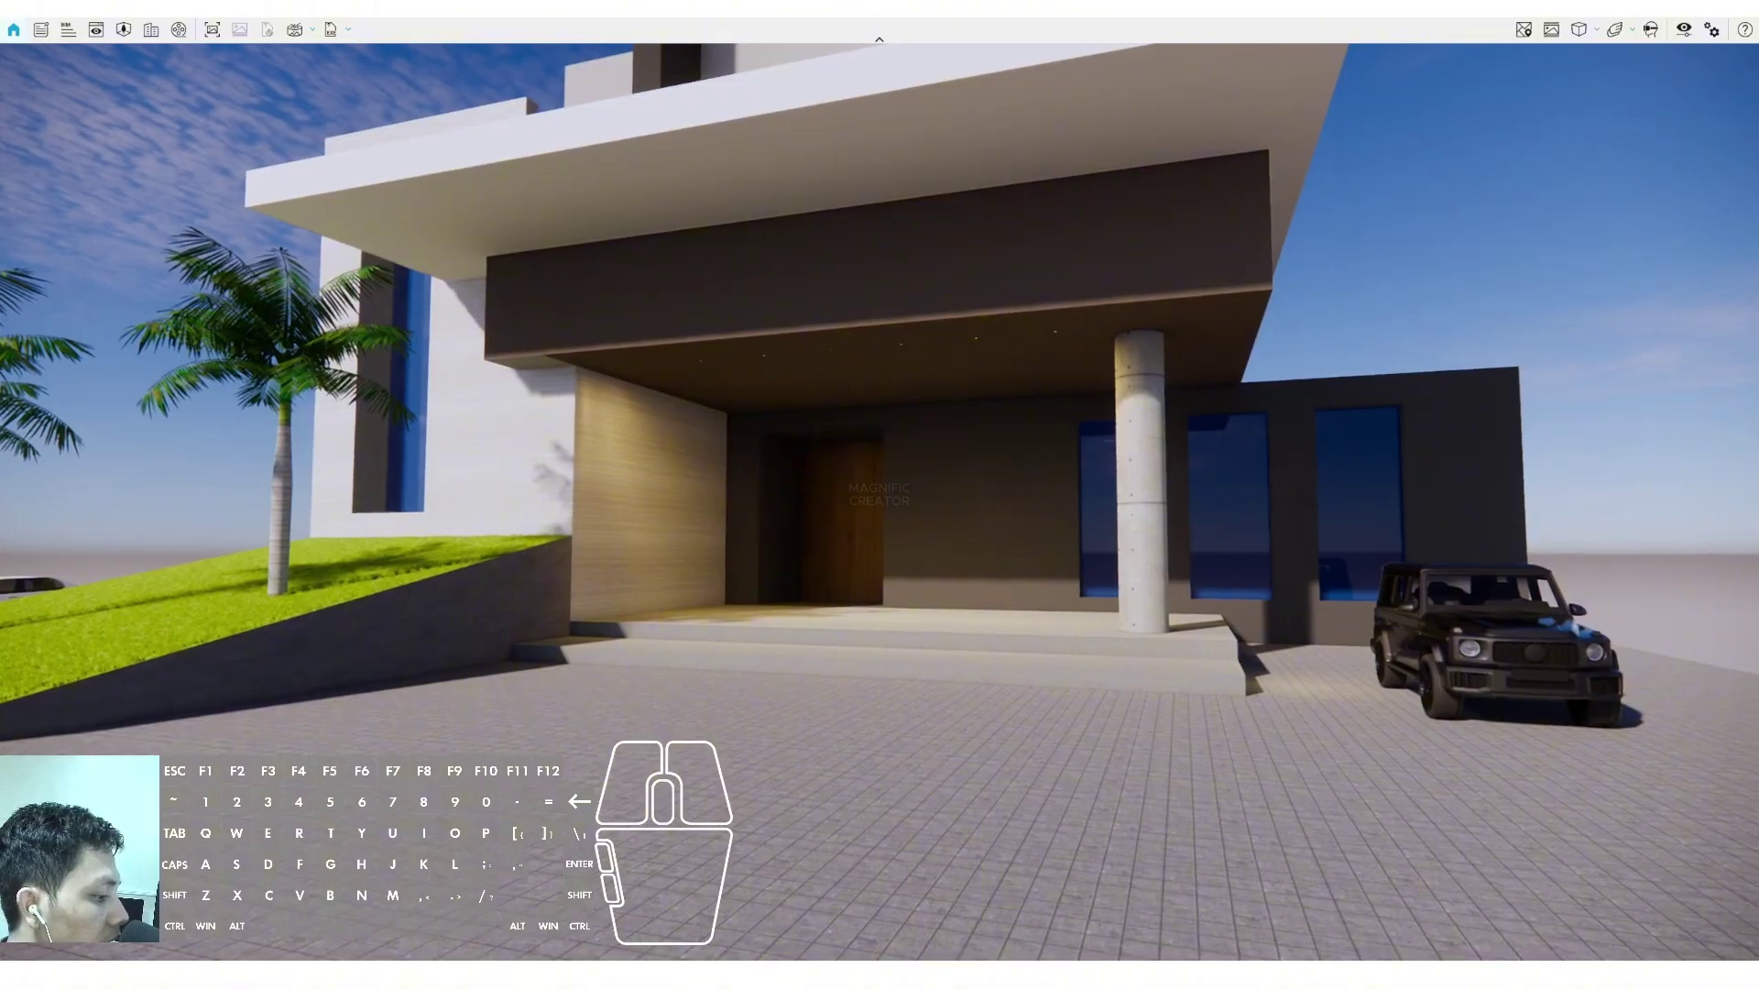
# Switch to SketchUp and group the seven spotlights under the entrance canopy
pyautogui.moveTo(798, 974)
pyautogui.click(579, 913)
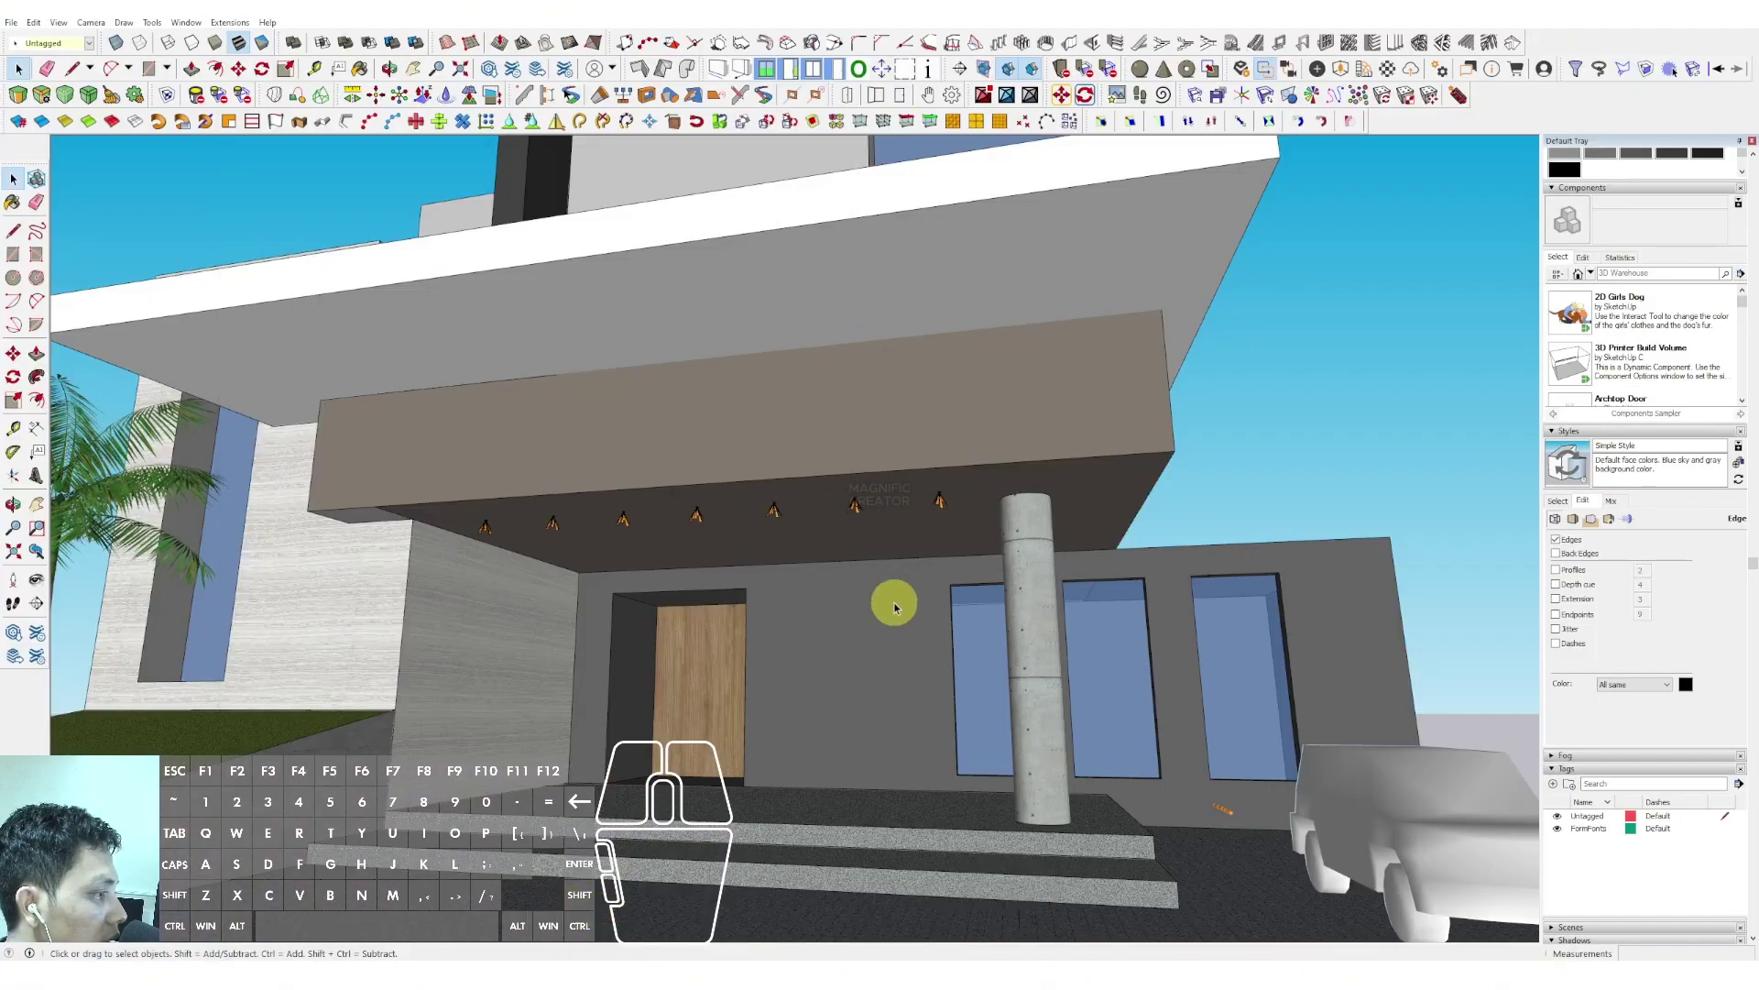
pyautogui.scroll(5, 905, 541)
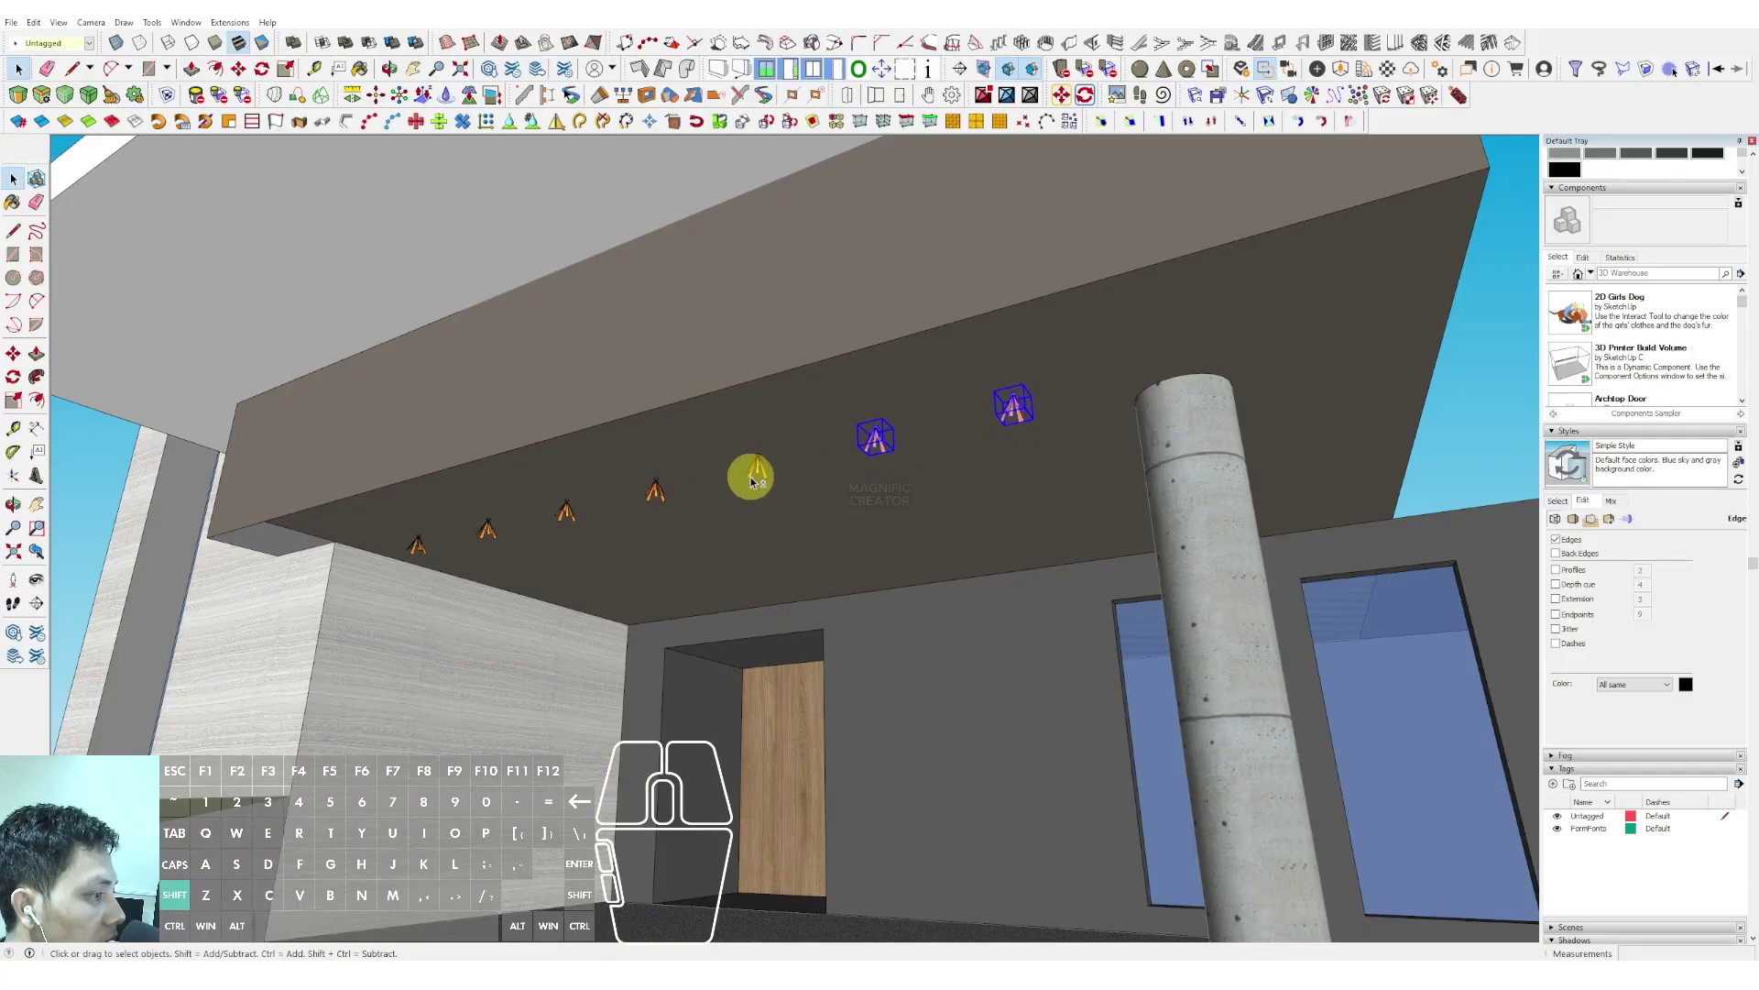
pyautogui.moveTo(339, 366); pyautogui.dragTo(1125, 649)
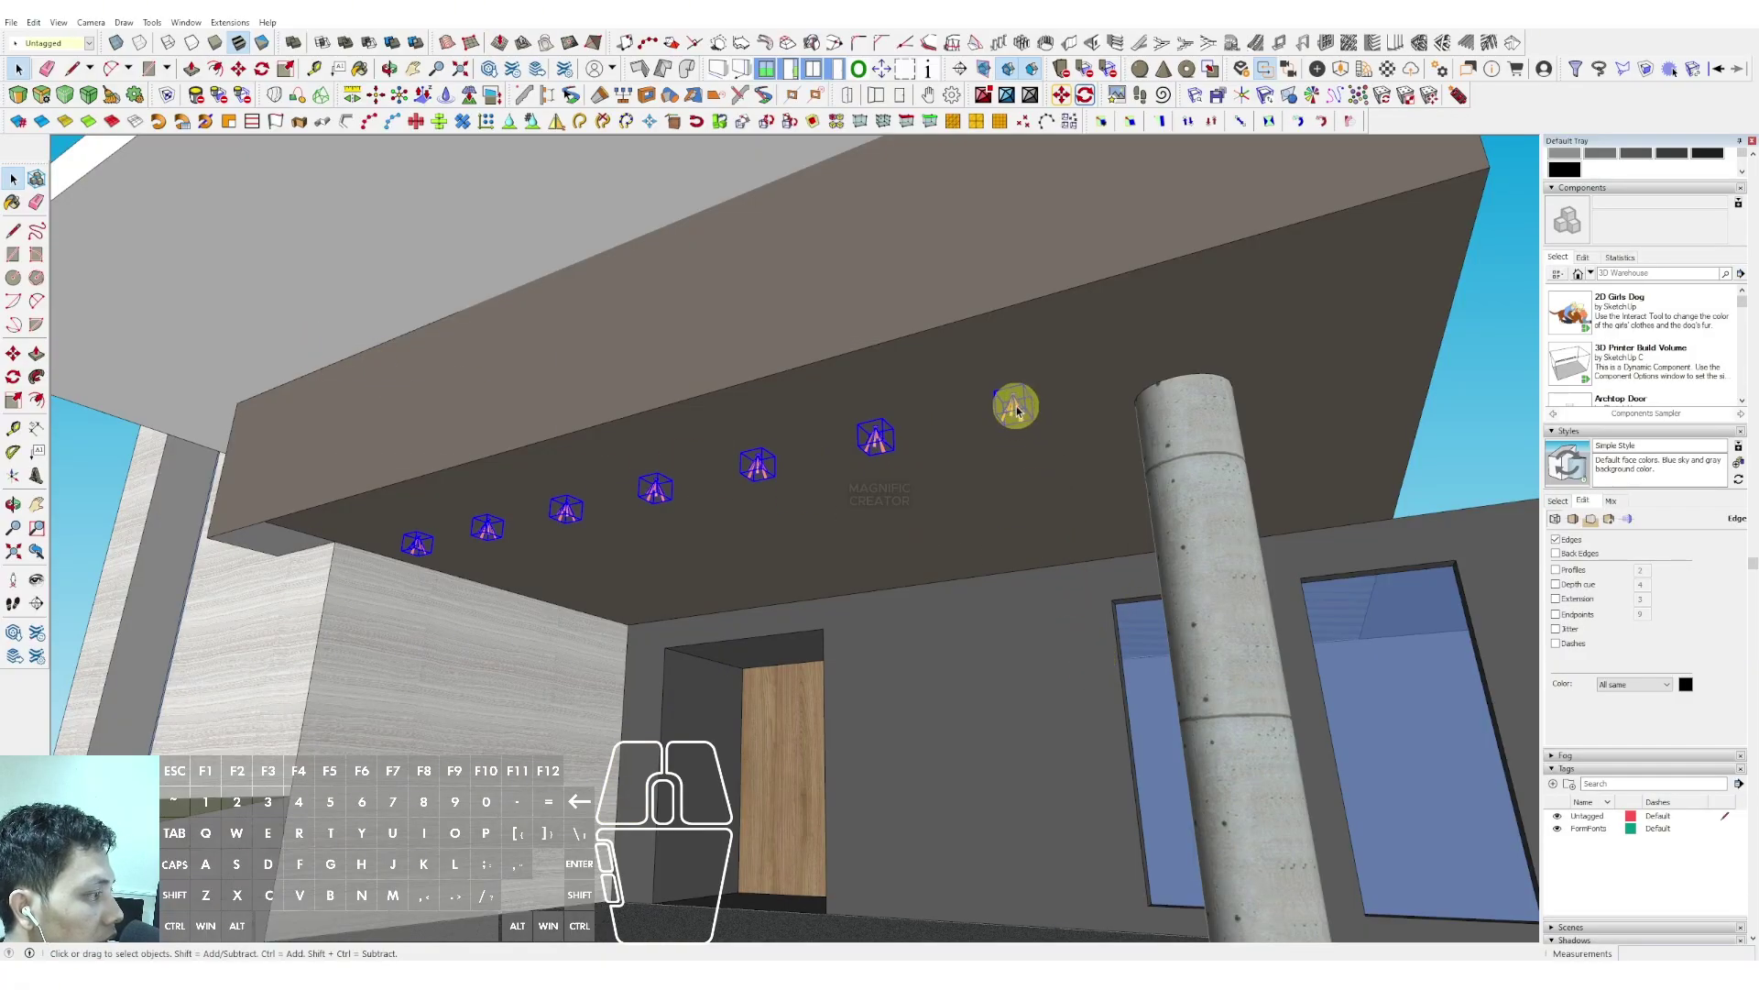
pyautogui.rightClick(1016, 410)
pyautogui.click(1076, 543)
# Copy the spotlight row twice across the canopy ceiling towards the house wall, the second copy about 1685 mm from the first
pyautogui.moveTo(1076, 543); pyautogui.dragTo(698, 383, button='middle')
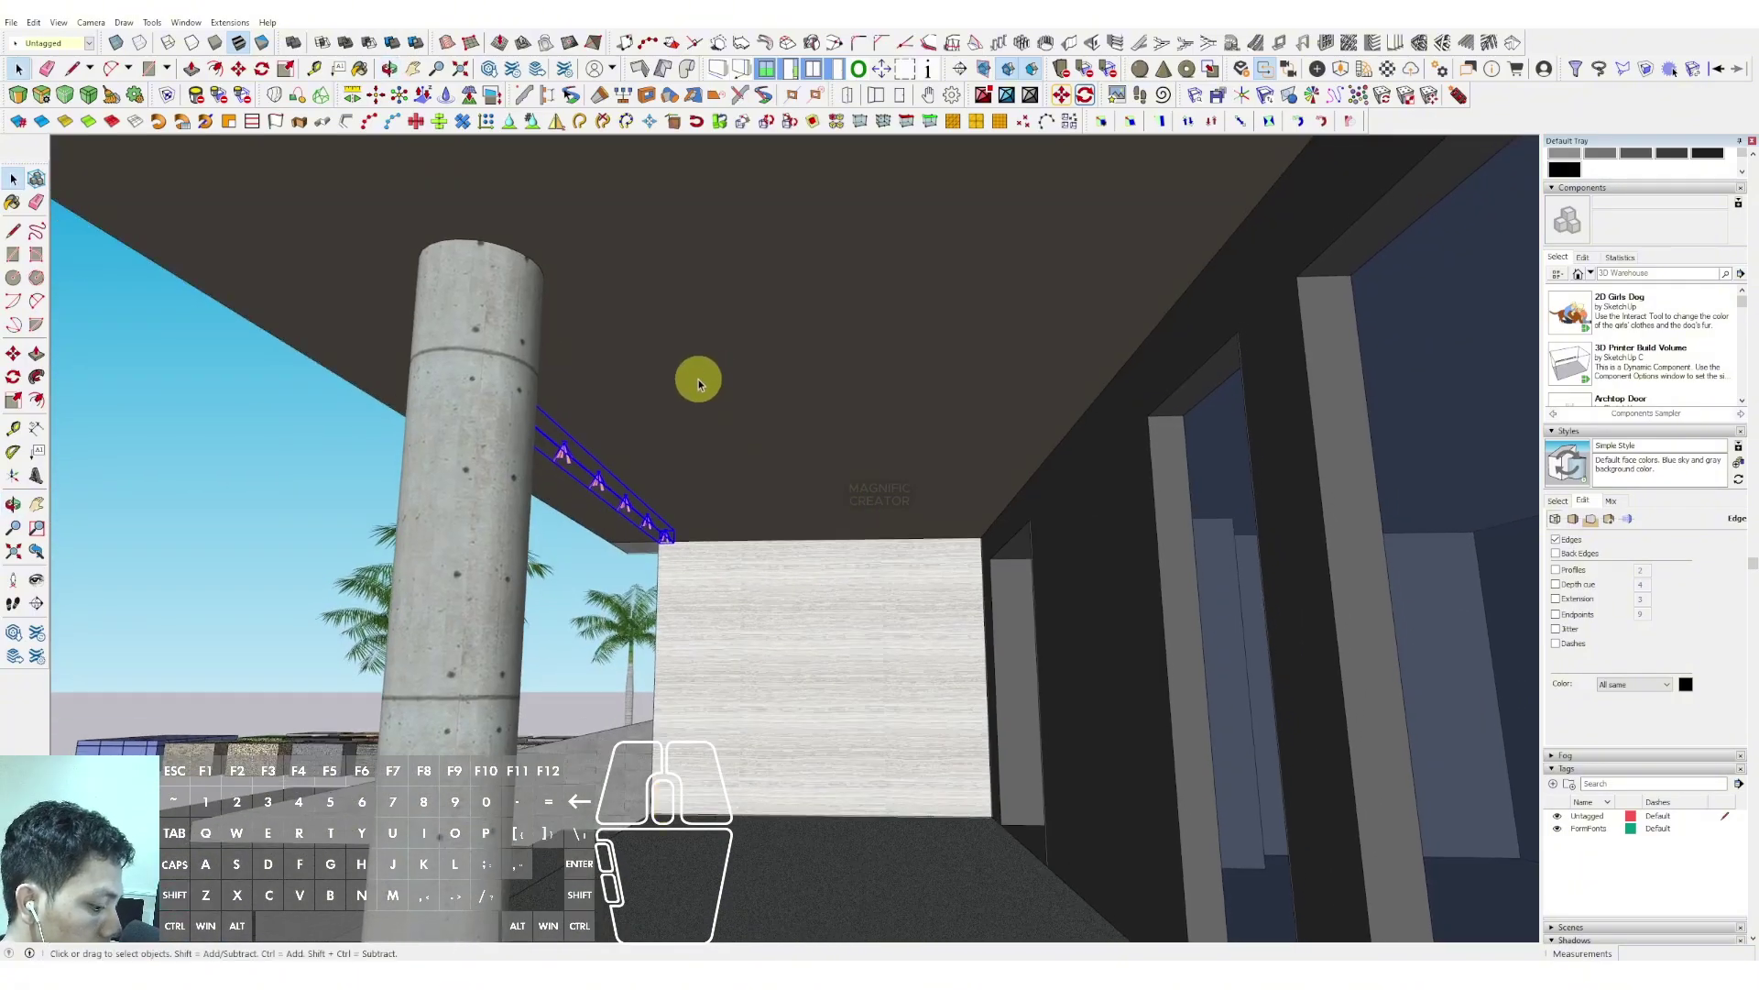
pyautogui.click(612, 411)
pyautogui.press('ctrl')
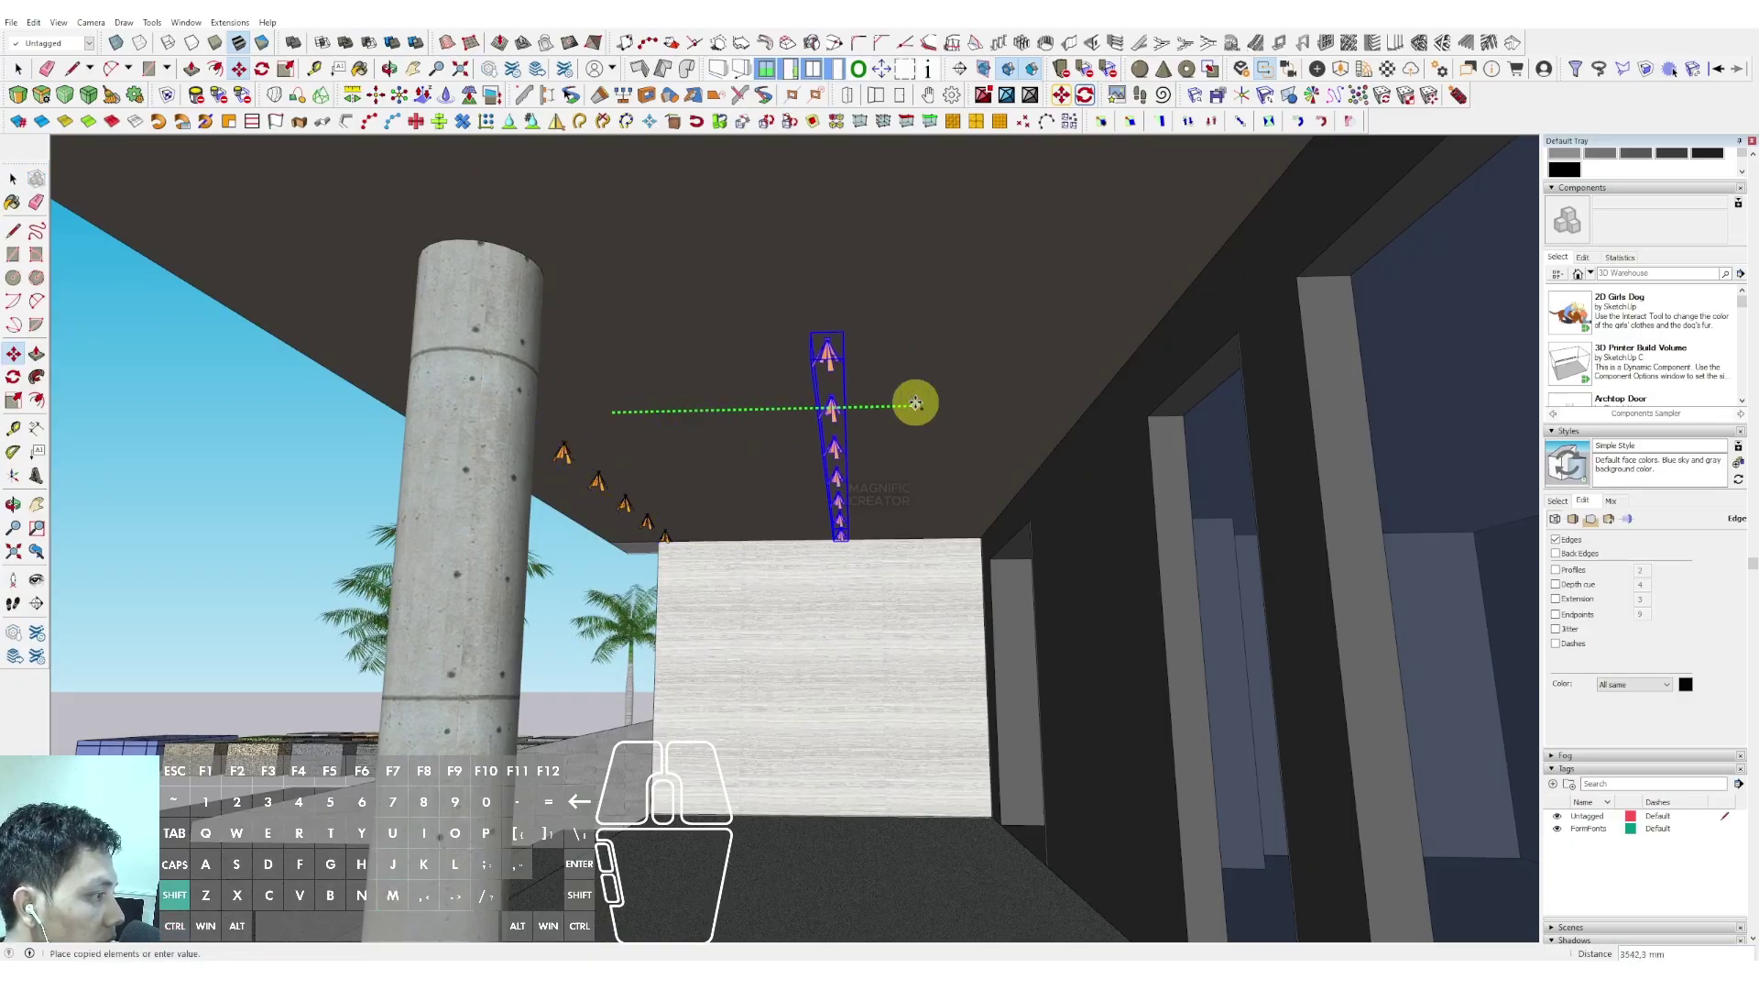
pyautogui.click(862, 408)
pyautogui.click(840, 392)
pyautogui.press('ctrl')
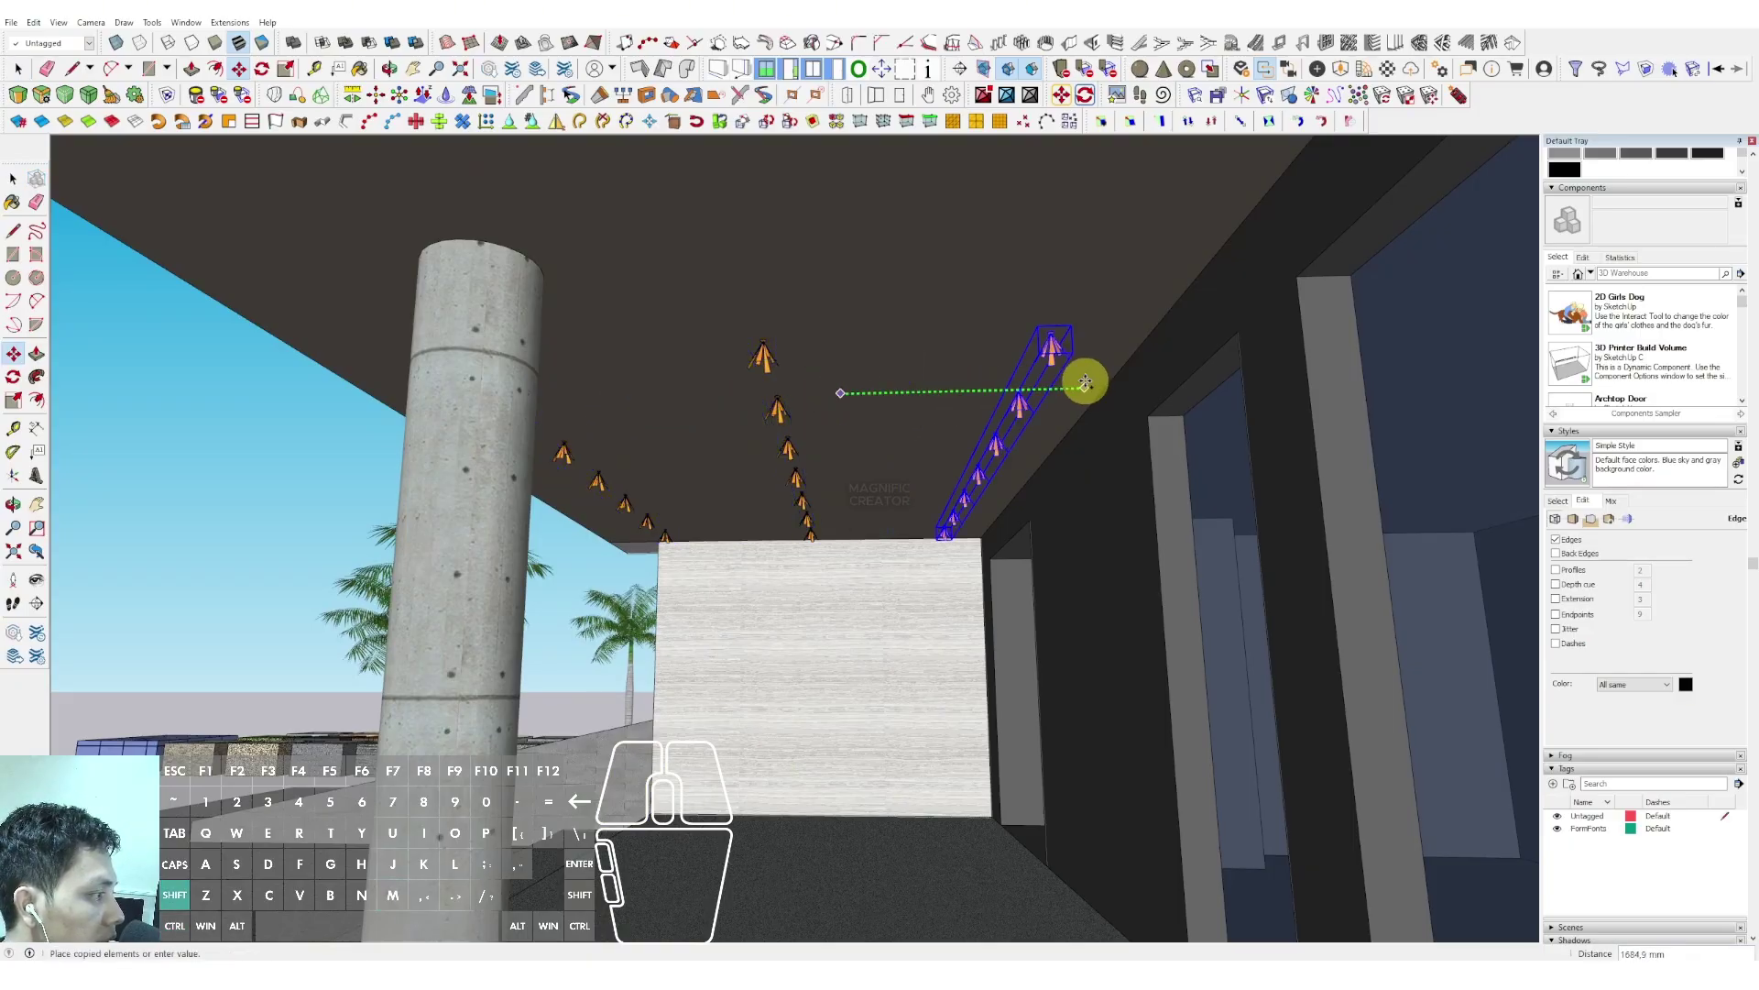
pyautogui.click(1091, 379)
# Copy the spotlight row onto the ground-floor interior ceiling as two parallel rows
pyautogui.click(1071, 313)
pyautogui.press('ctrl')
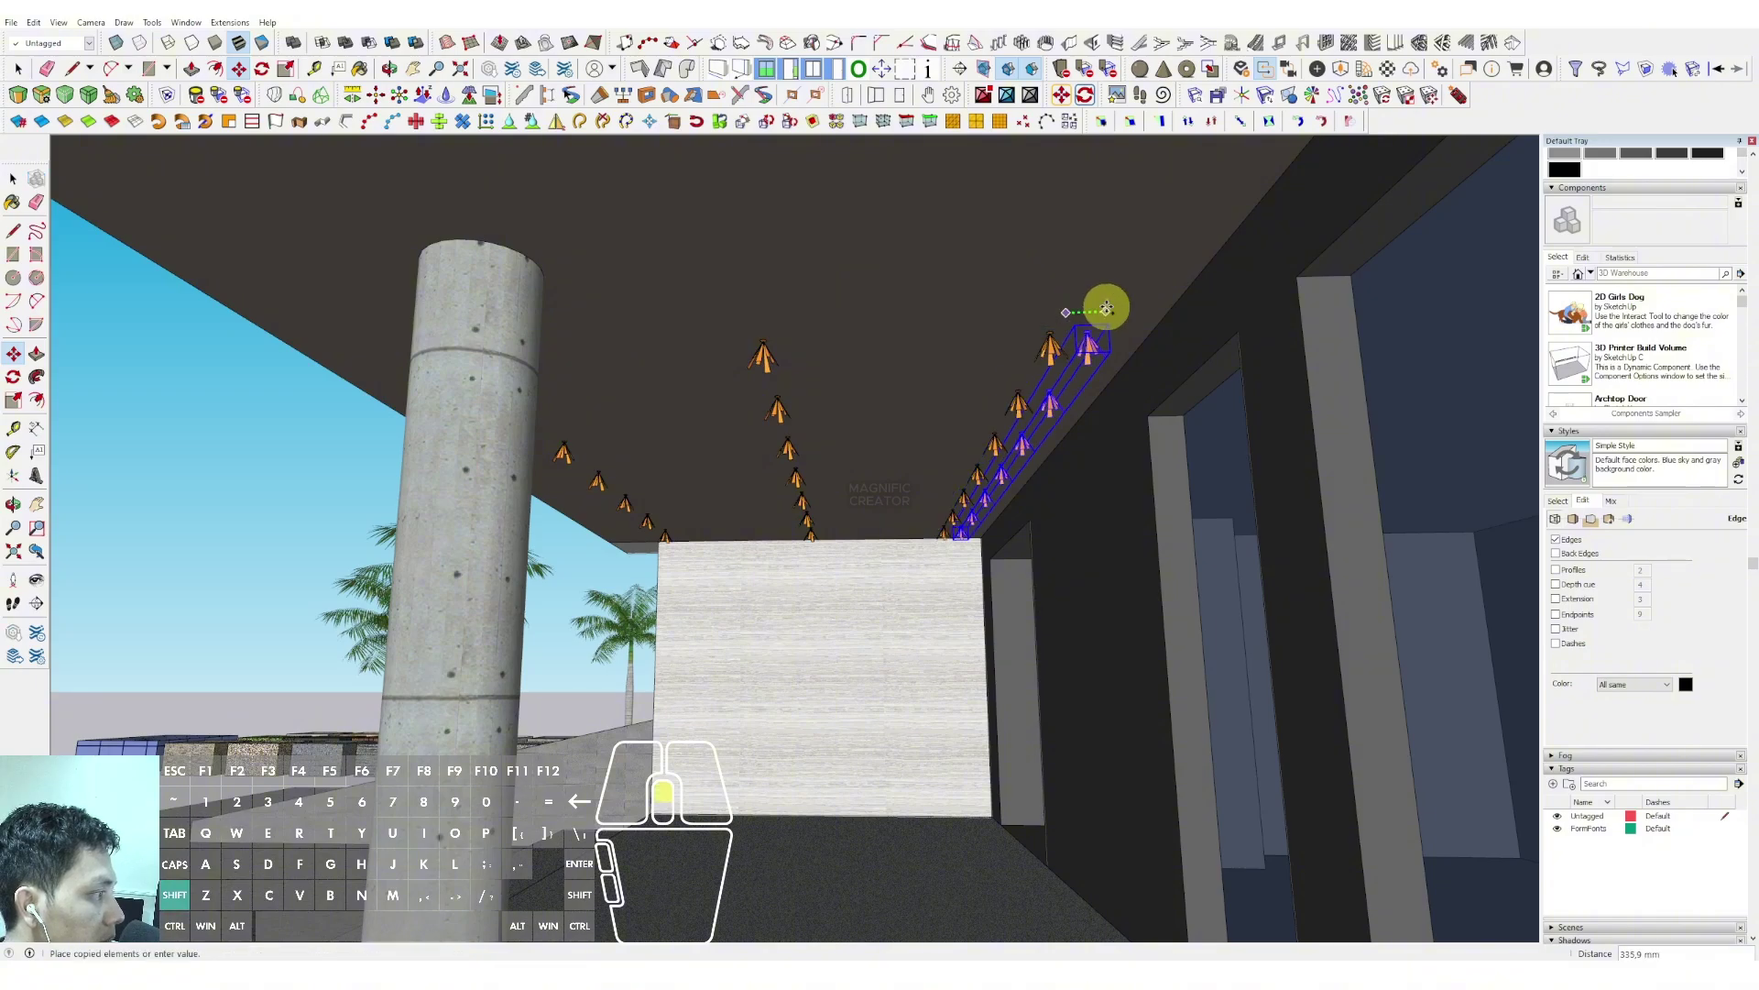
pyautogui.moveTo(1103, 302); pyautogui.dragTo(562, 345, button='middle')
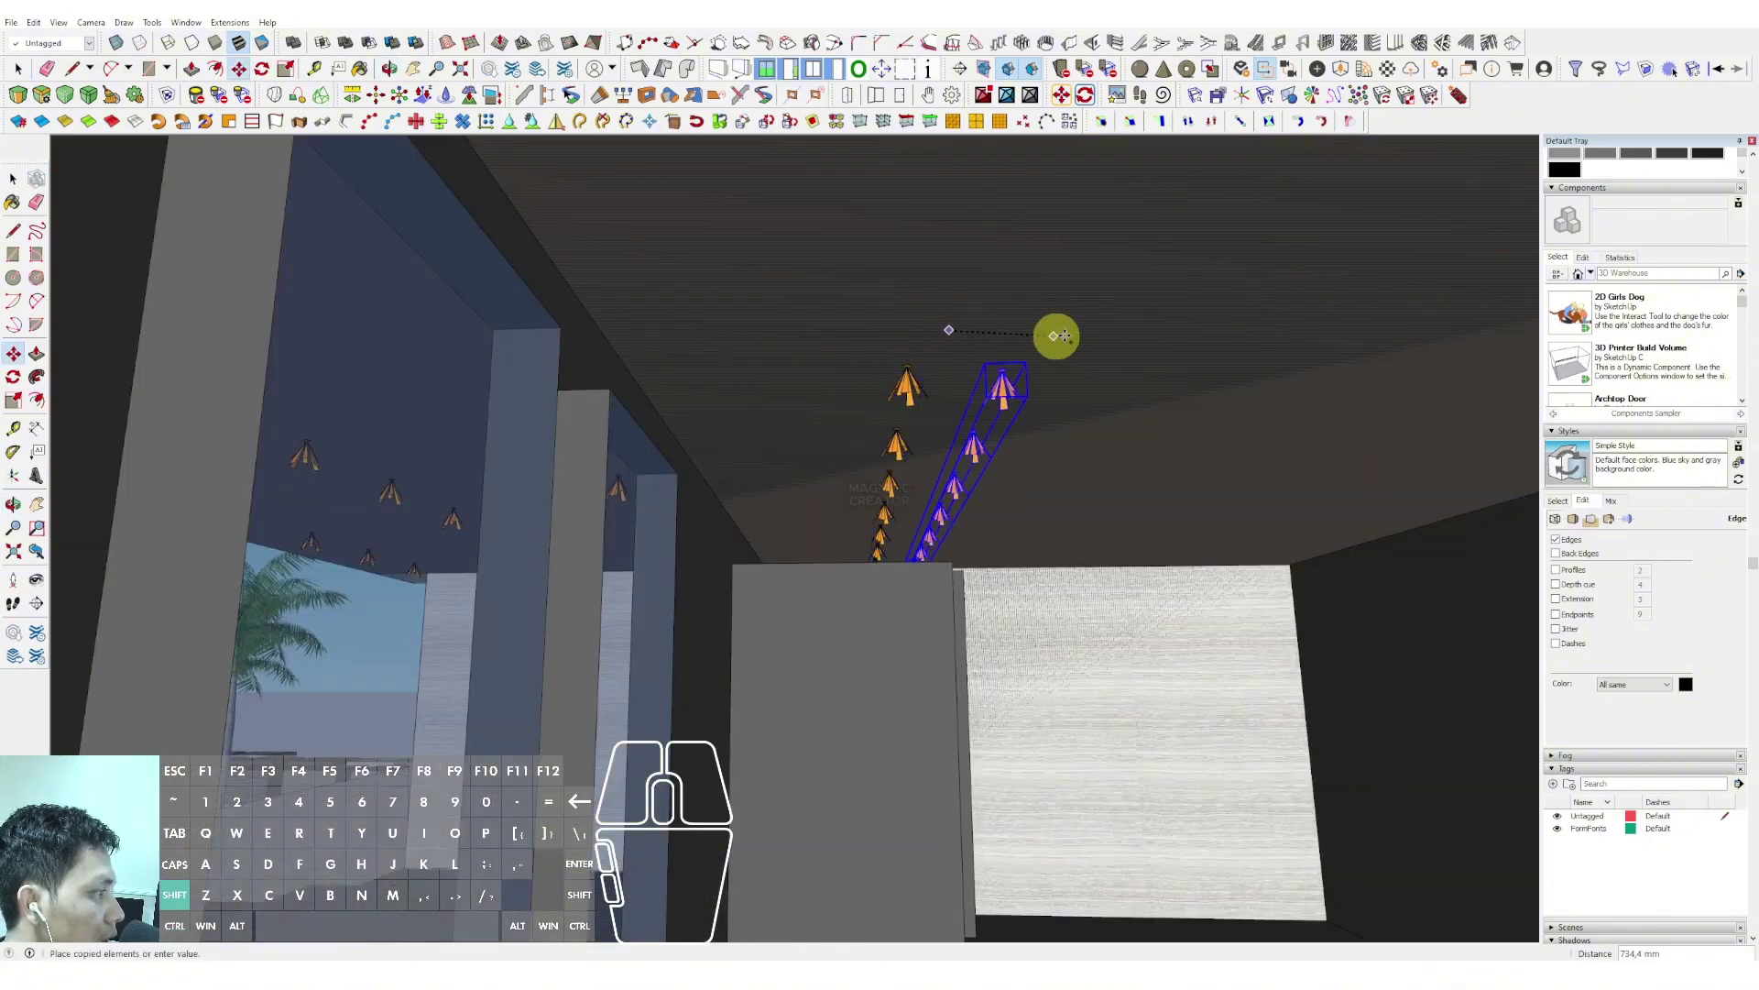
pyautogui.moveTo(1001, 330); pyautogui.dragTo(1288, 327, button='middle')
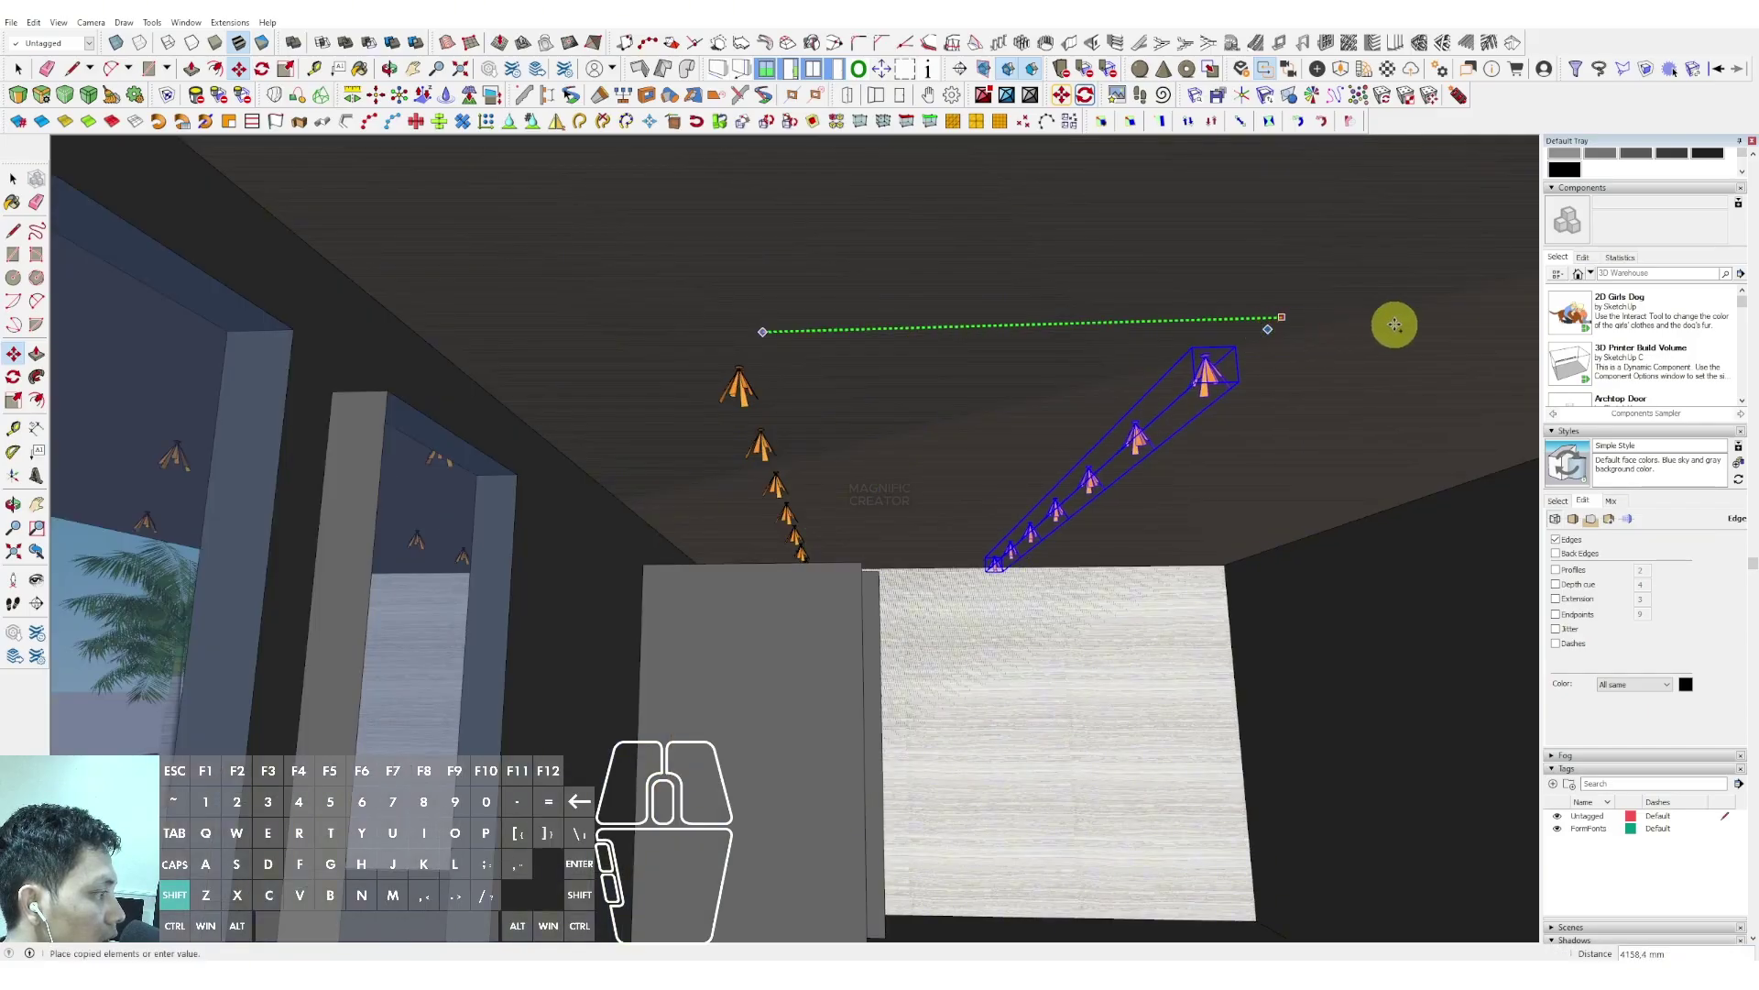
pyautogui.press('space')
# Copy the interior spotlight row nearest the windows up to the top front corner of the dark vertical wall
pyautogui.moveTo(762, 457); pyautogui.dragTo(810, 431, button='middle')
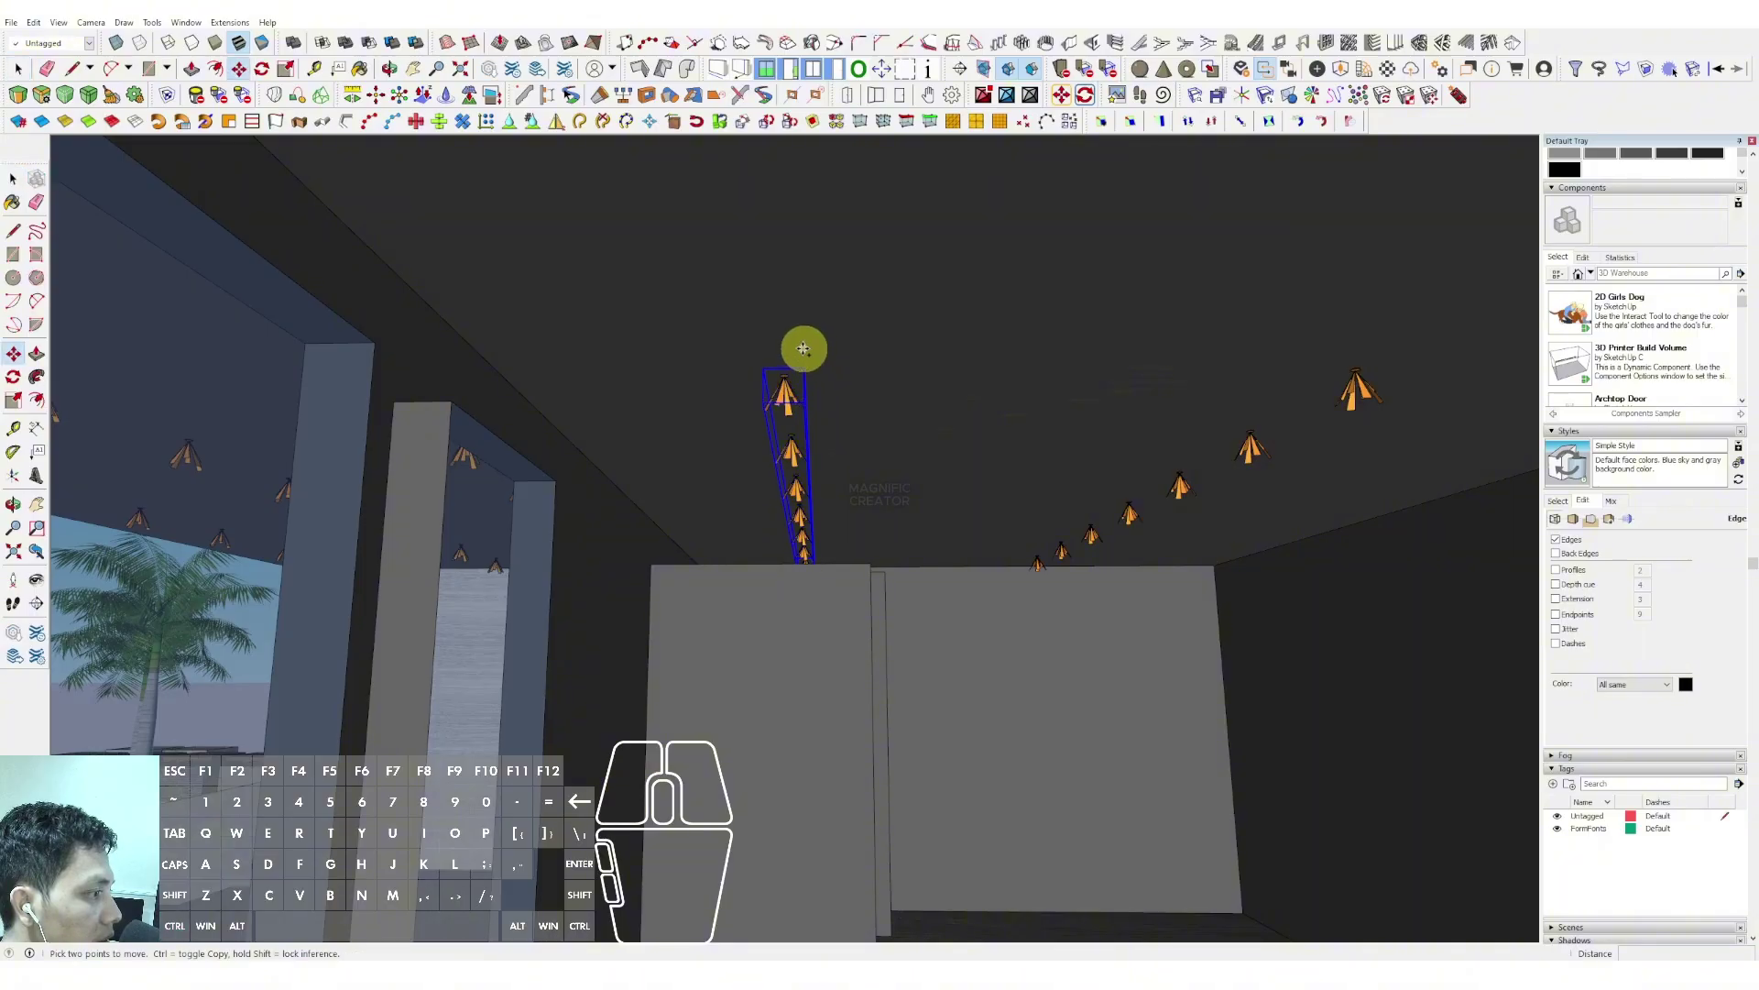
pyautogui.moveTo(803, 348); pyautogui.dragTo(1017, 495, button='middle')
pyautogui.scroll(-5, 944, 466)
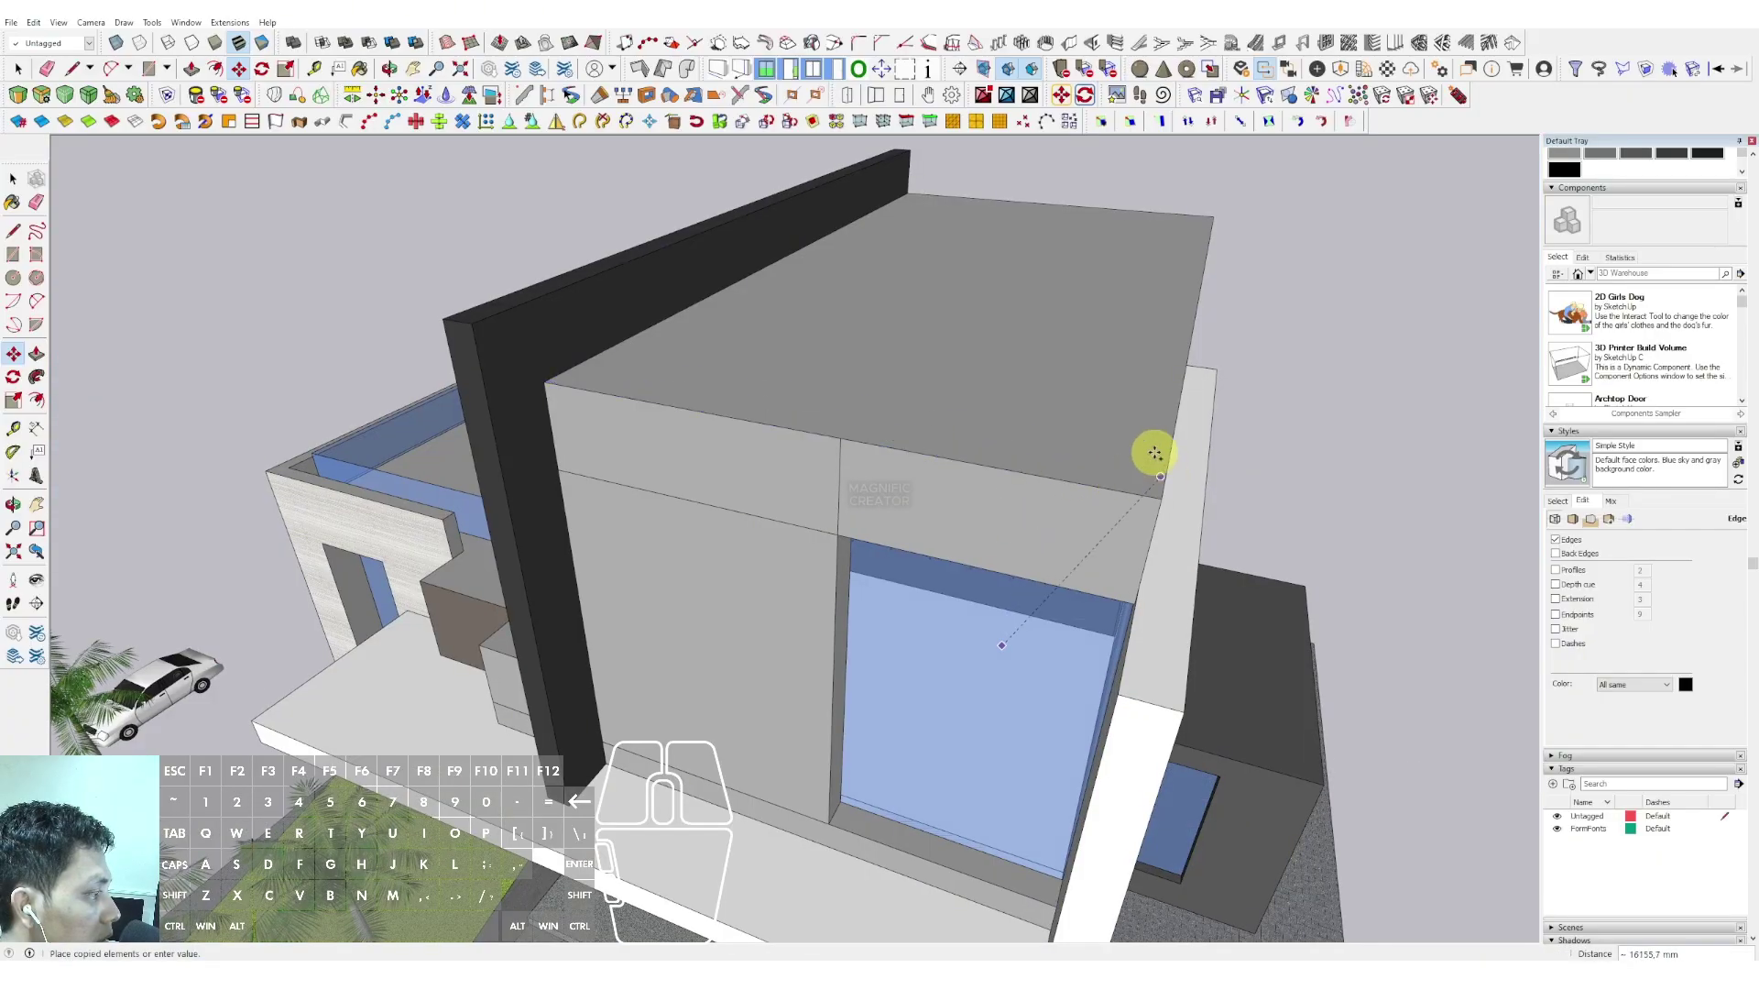
pyautogui.click(483, 316)
pyautogui.press('space')
pyautogui.scroll(2, 485, 319)
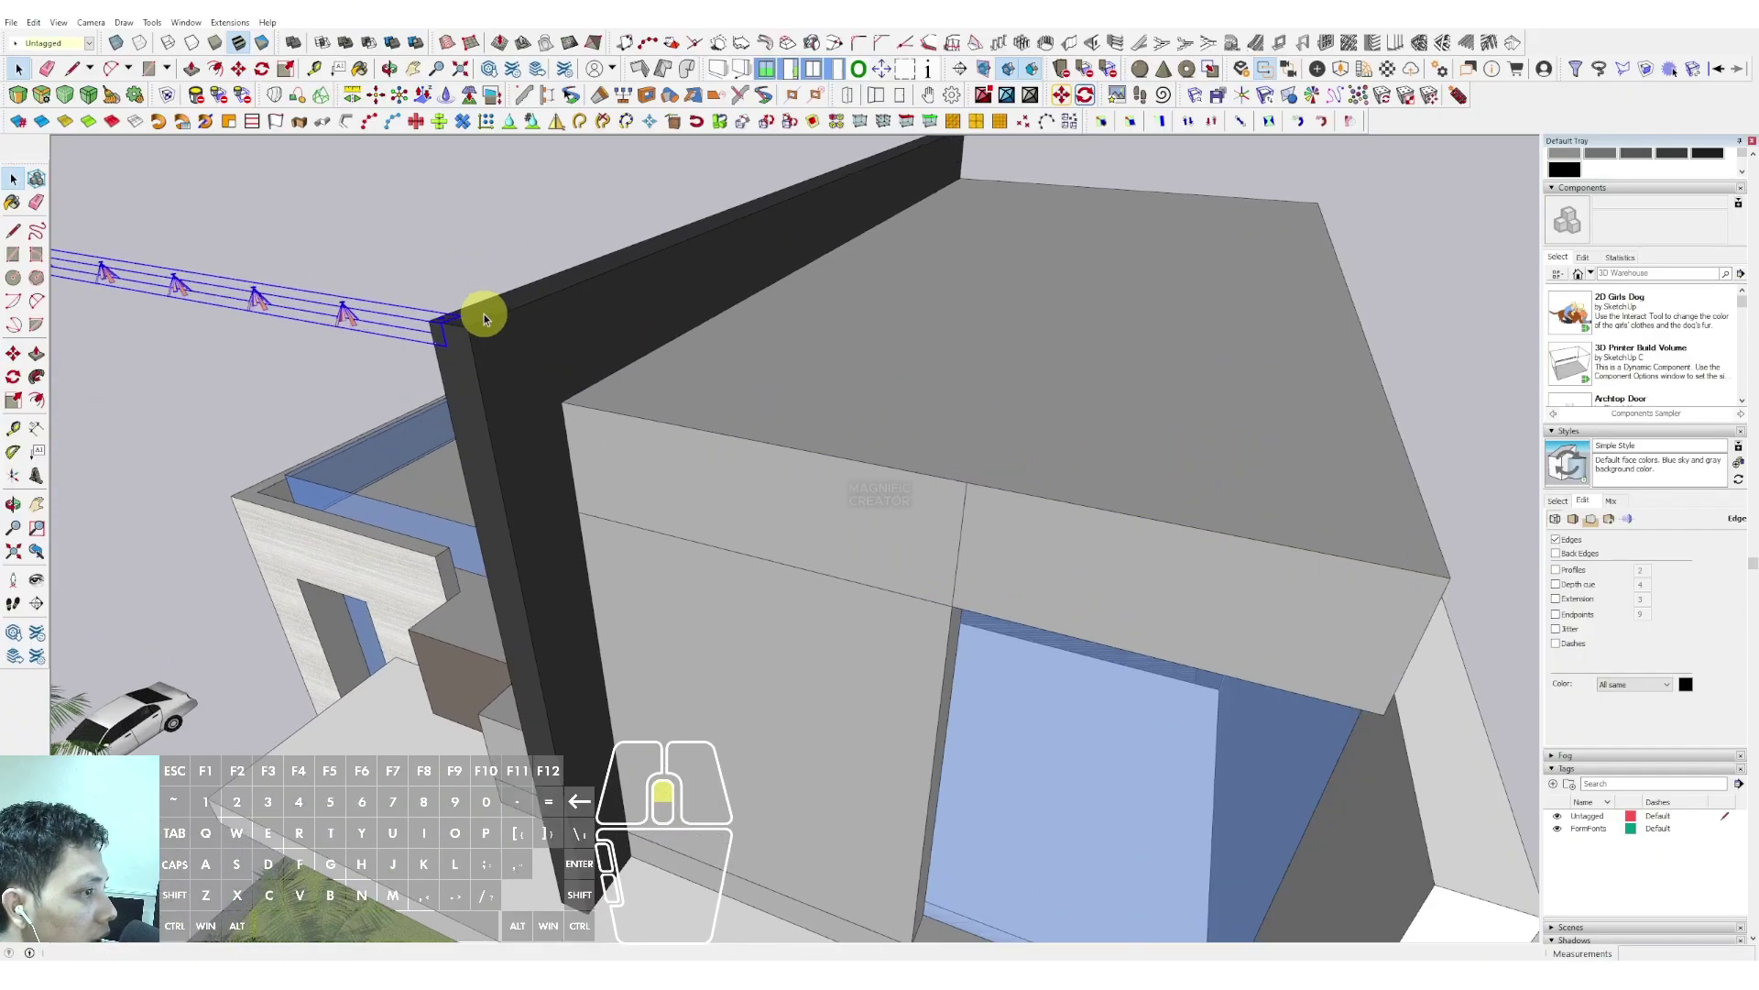
# Rotate the copied spotlight row 90 degrees so it runs along the top of the dark wall
pyautogui.press('o')
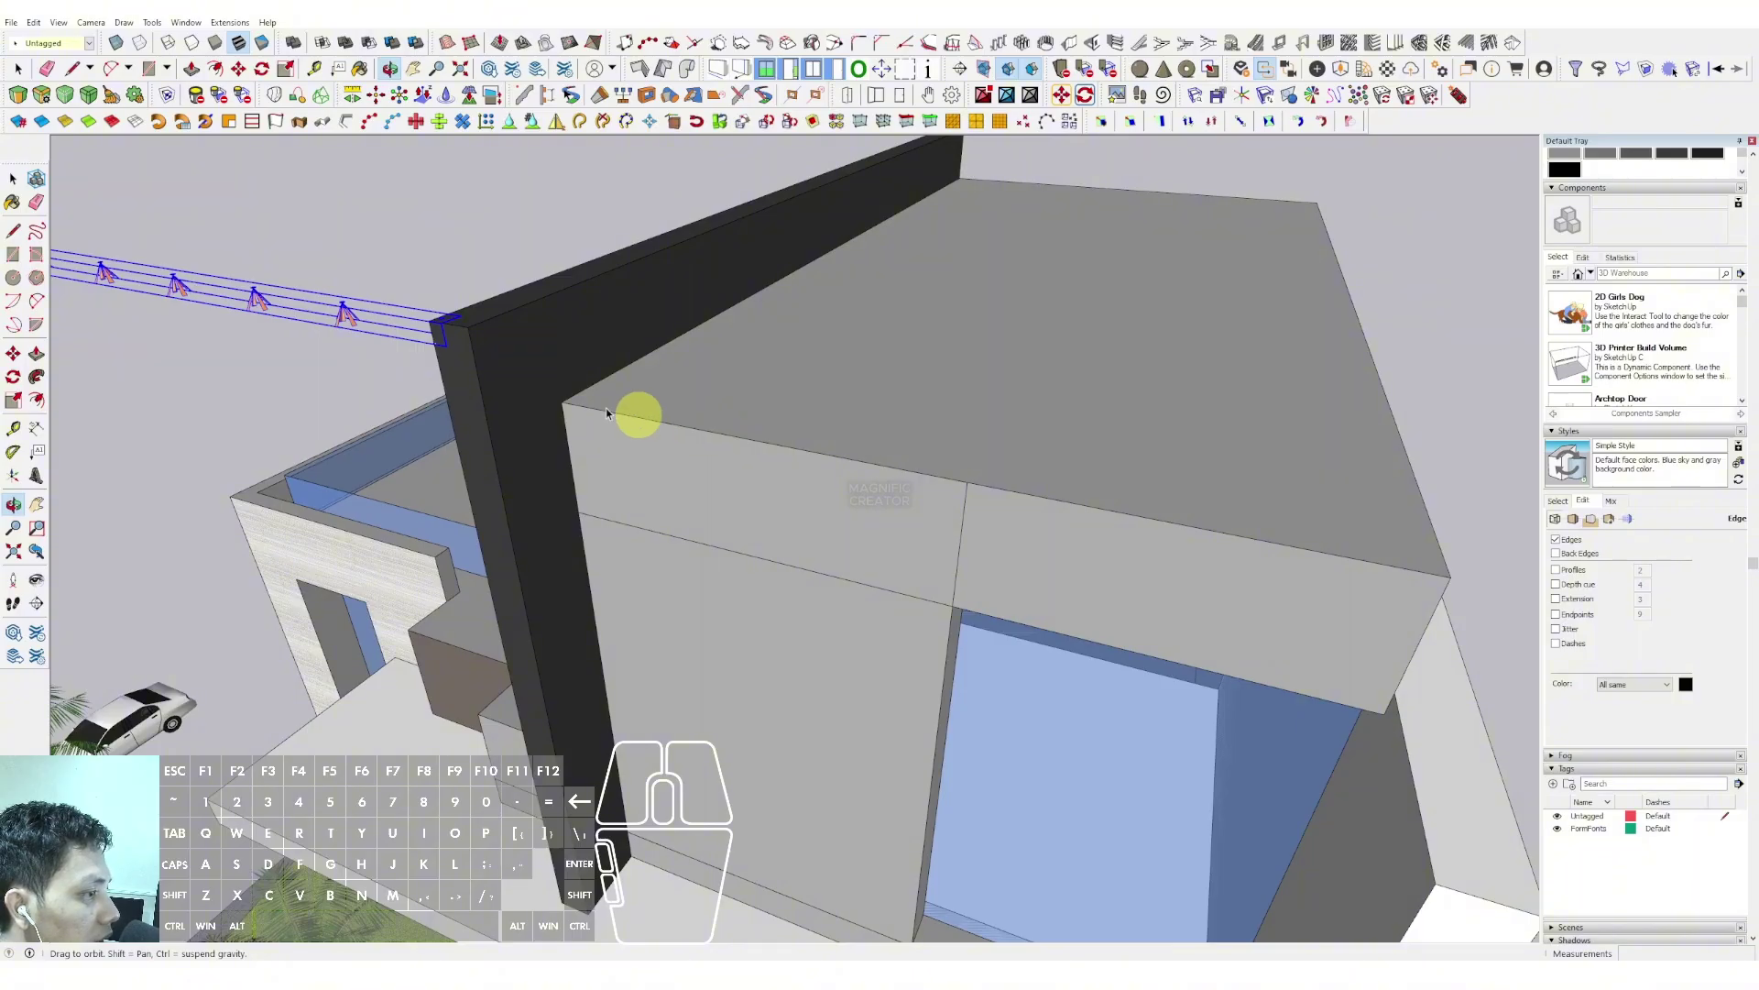
pyautogui.scroll(-3, 629, 420)
pyautogui.scroll(1, 898, 499)
pyautogui.press('q')
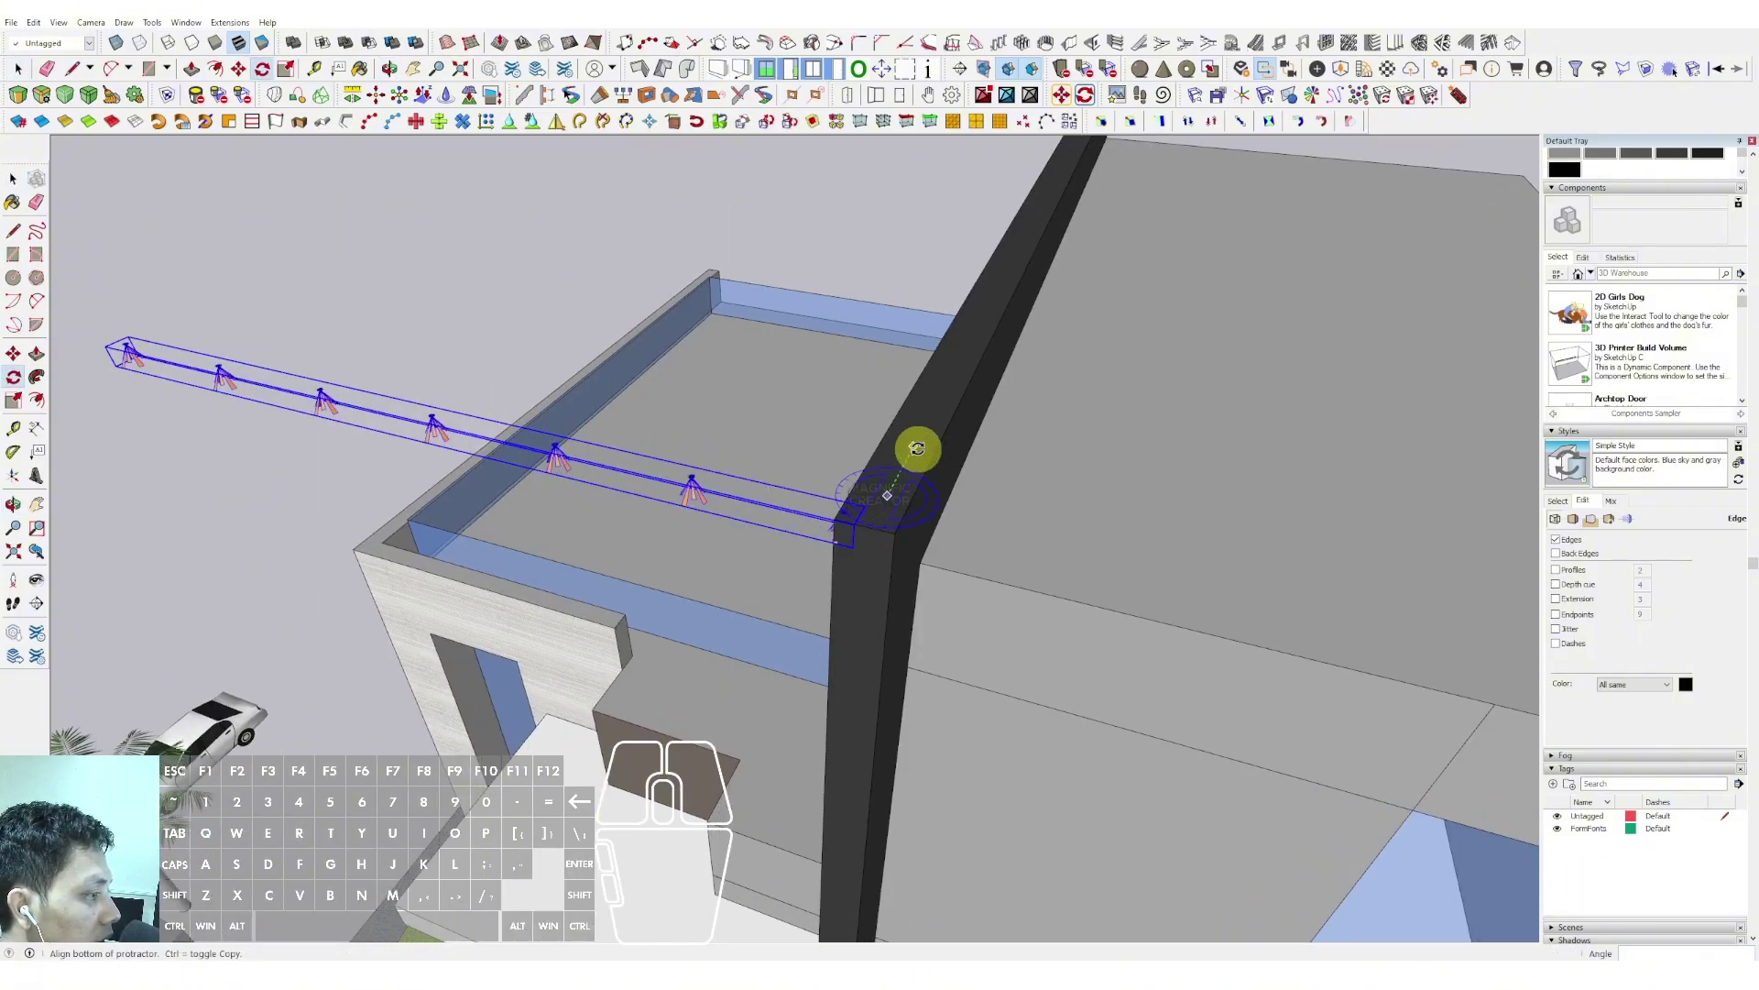
pyautogui.click(913, 448)
pyautogui.click(987, 481)
pyautogui.press('space')
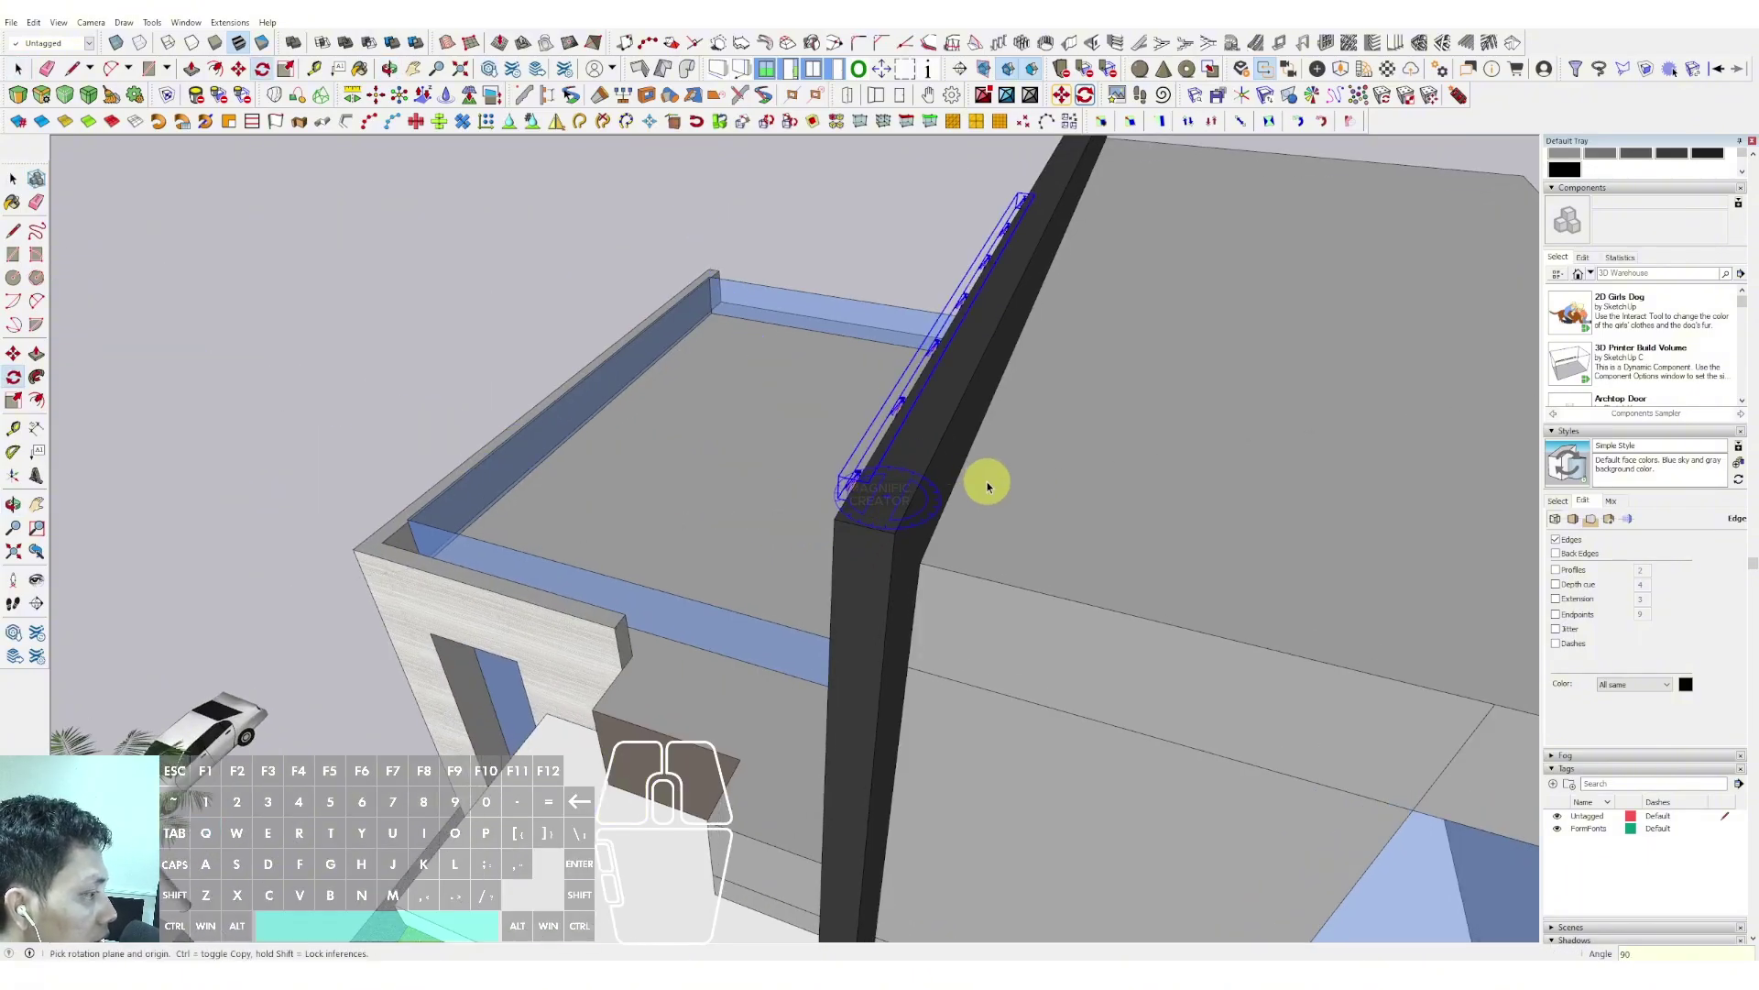
# Move the rotated spotlight row inside the upper-floor room, up against its ceiling
pyautogui.scroll(1, 864, 479)
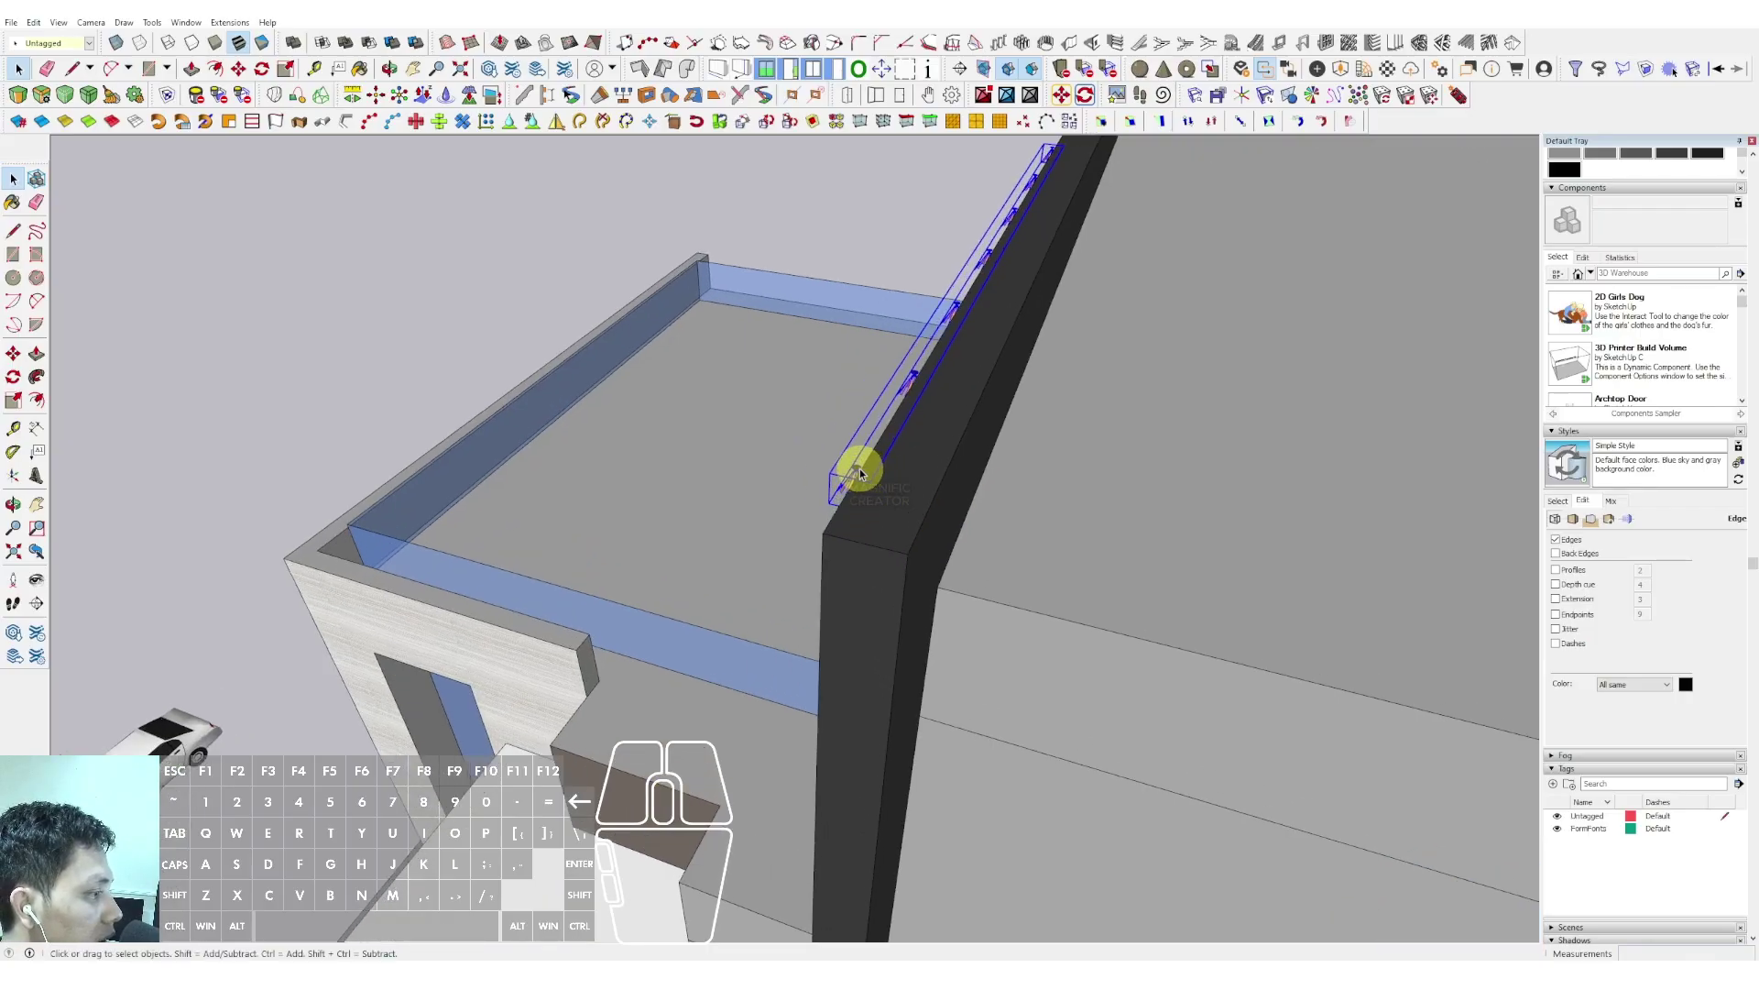
pyautogui.scroll(1, 860, 472)
pyautogui.moveTo(859, 469); pyautogui.dragTo(785, 458, button='middle')
pyautogui.scroll(6, 1086, 528)
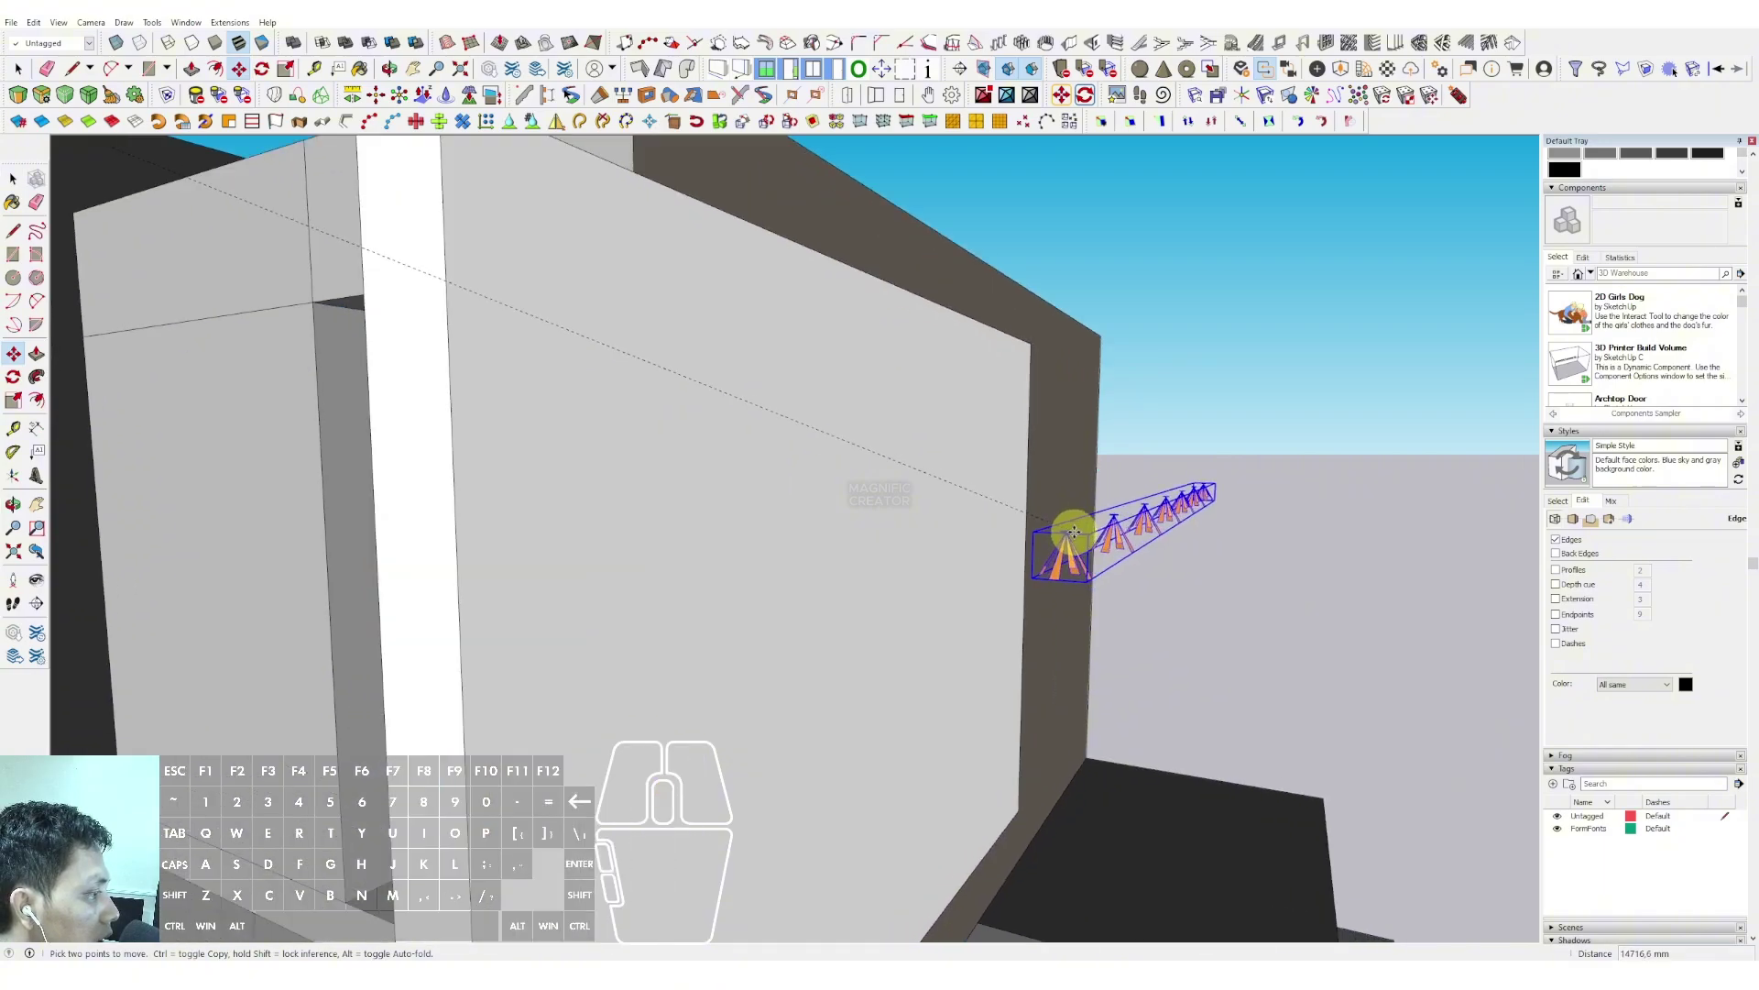
pyautogui.moveTo(1082, 582); pyautogui.dragTo(527, 224, button='middle')
pyautogui.press('m')
pyautogui.click(526, 223)
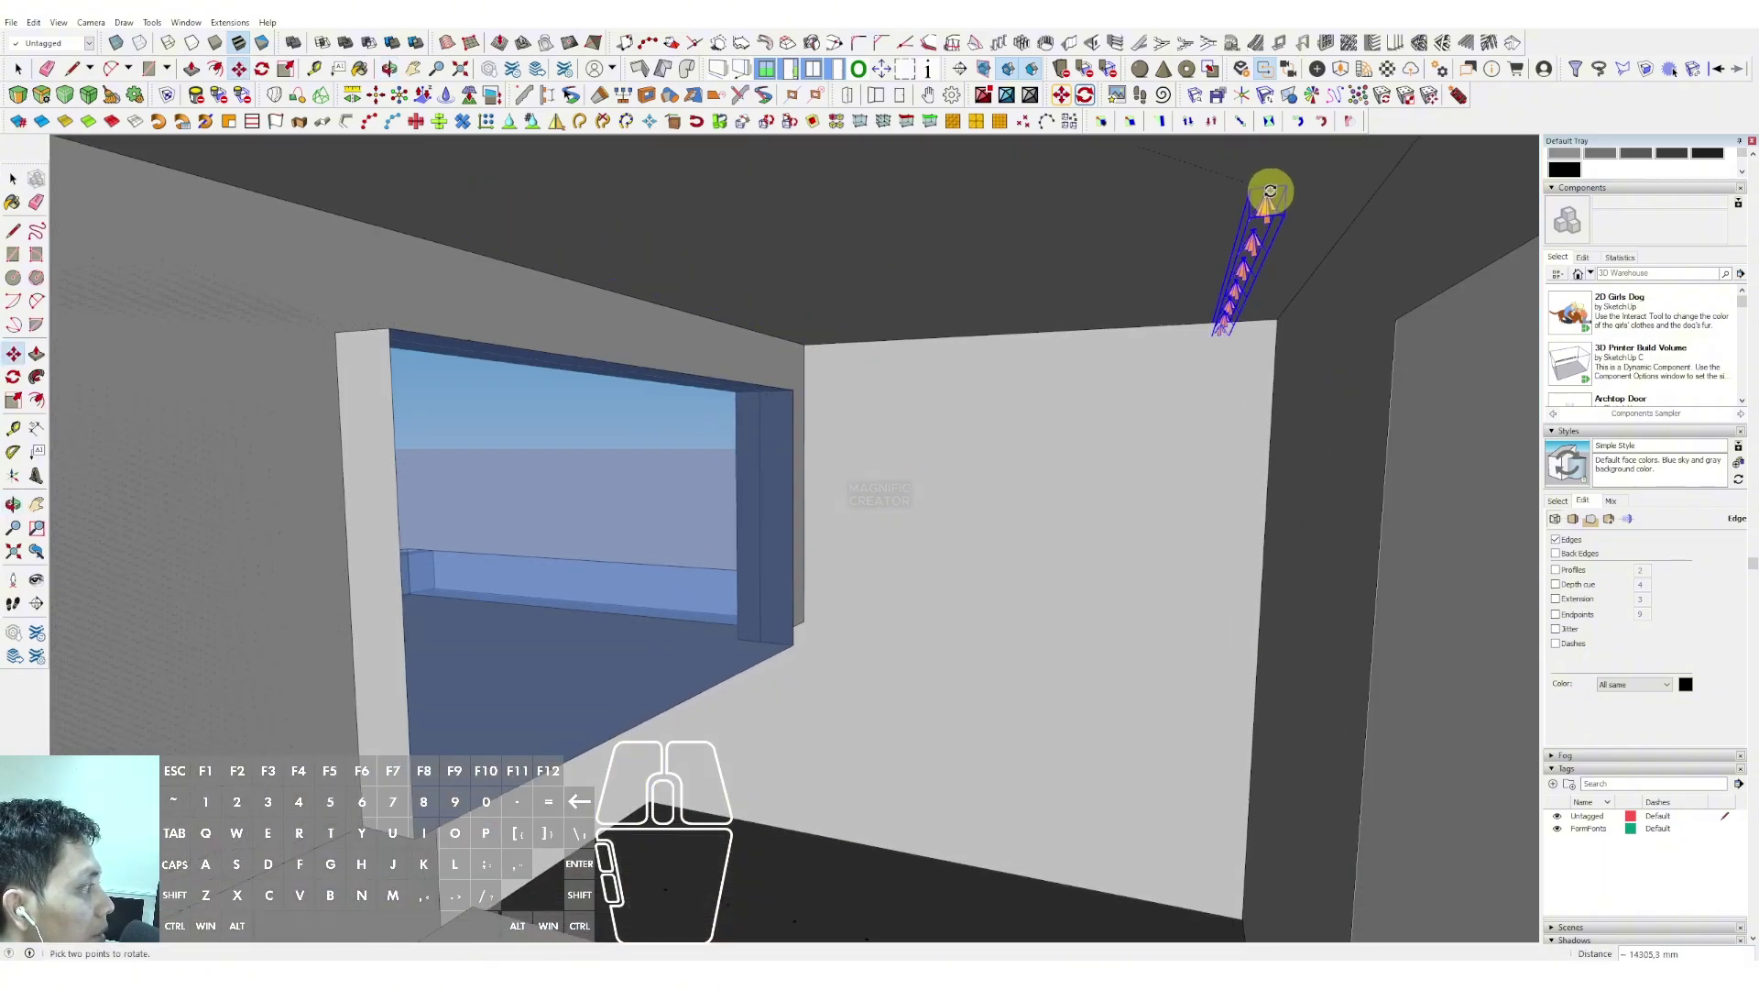
pyautogui.press('space')
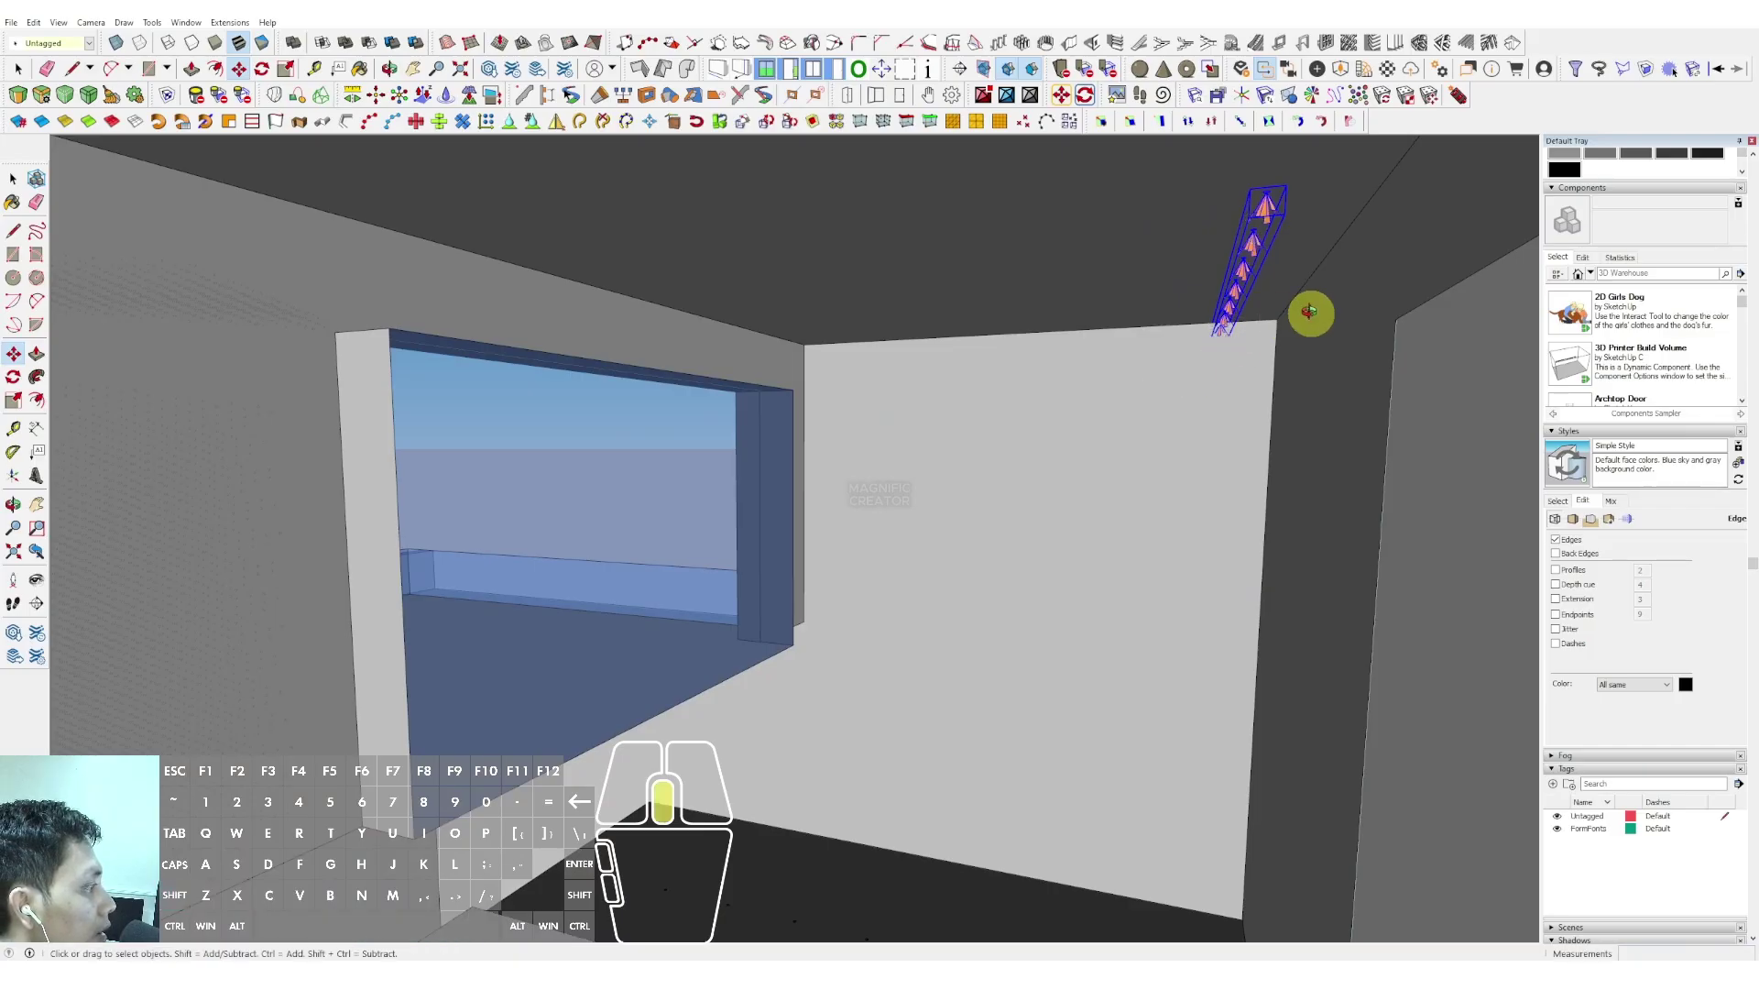
# Reposition the rotated spotlight row so it sits on the upper-floor room's ceiling, clear of the dark wall
pyautogui.moveTo(1311, 312); pyautogui.dragTo(962, 458, button='middle')
pyautogui.moveTo(1085, 243); pyautogui.dragTo(1025, 419, button='middle')
pyautogui.scroll(8, 951, 474)
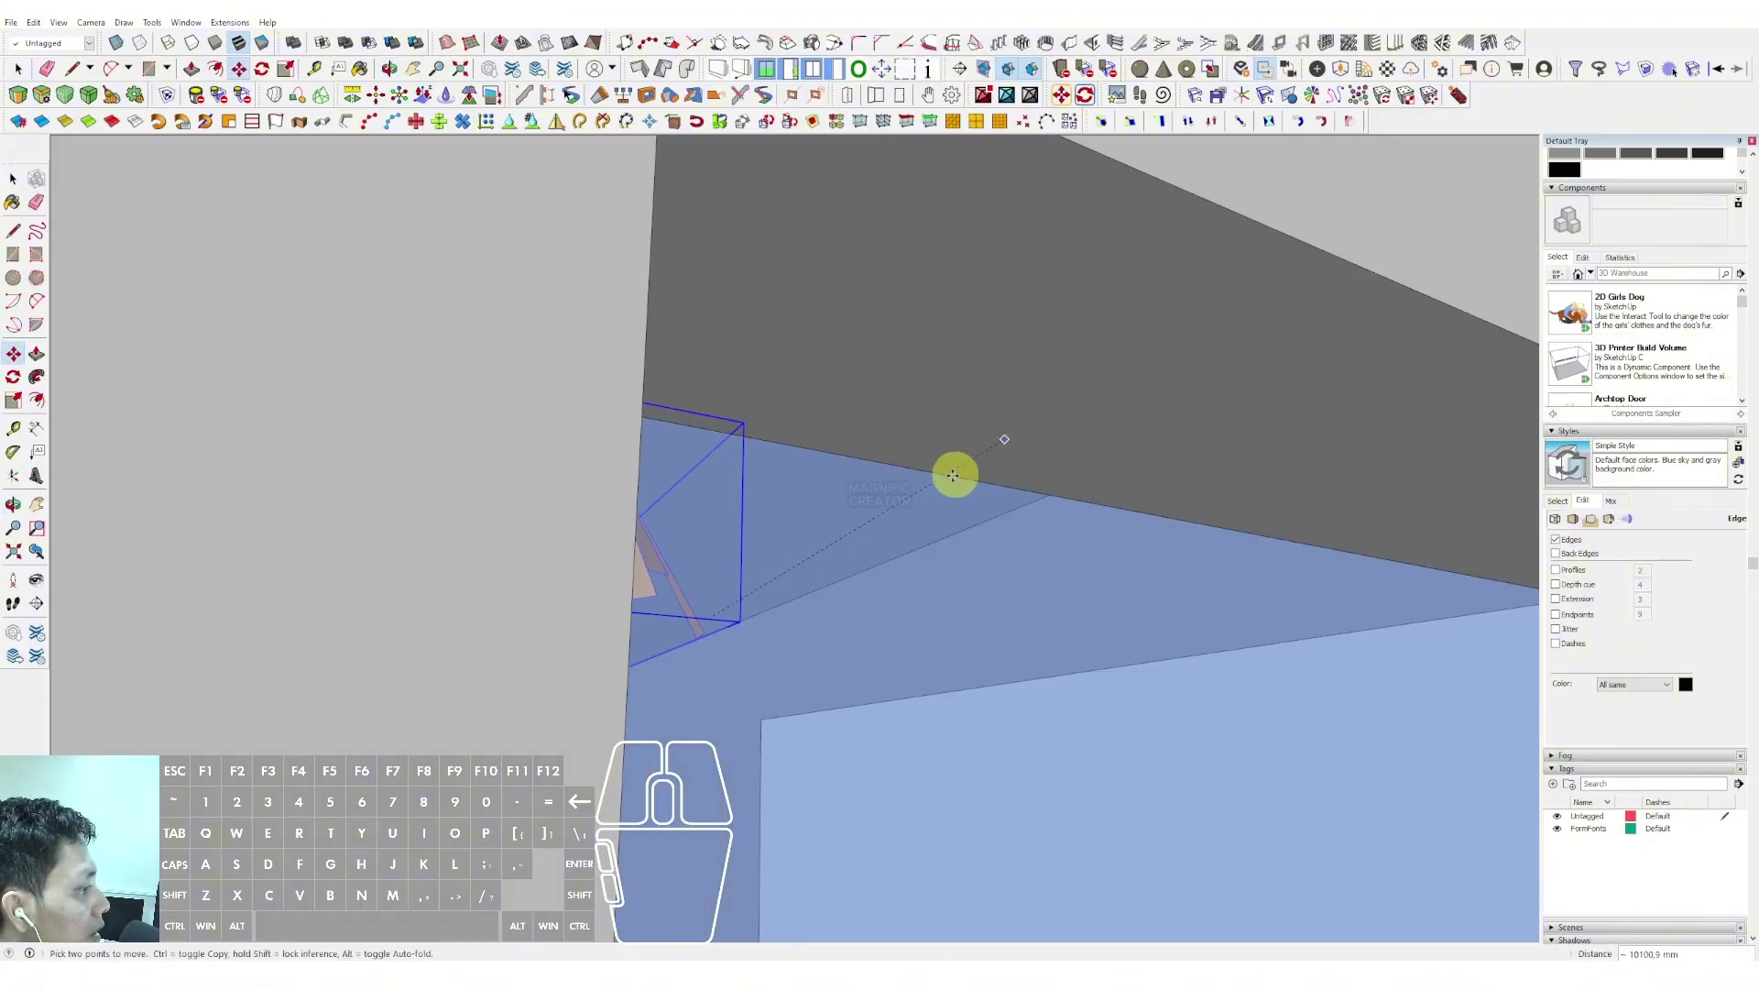
pyautogui.scroll(3, 1128, 631)
pyautogui.moveTo(1127, 631); pyautogui.dragTo(905, 598, button='middle')
pyautogui.keyDown('shift'); pyautogui.moveTo(905, 597); pyautogui.dragTo(1254, 365, button='middle'); pyautogui.keyUp('shift')
pyautogui.moveTo(871, 615); pyautogui.dragTo(1021, 589, button='middle')
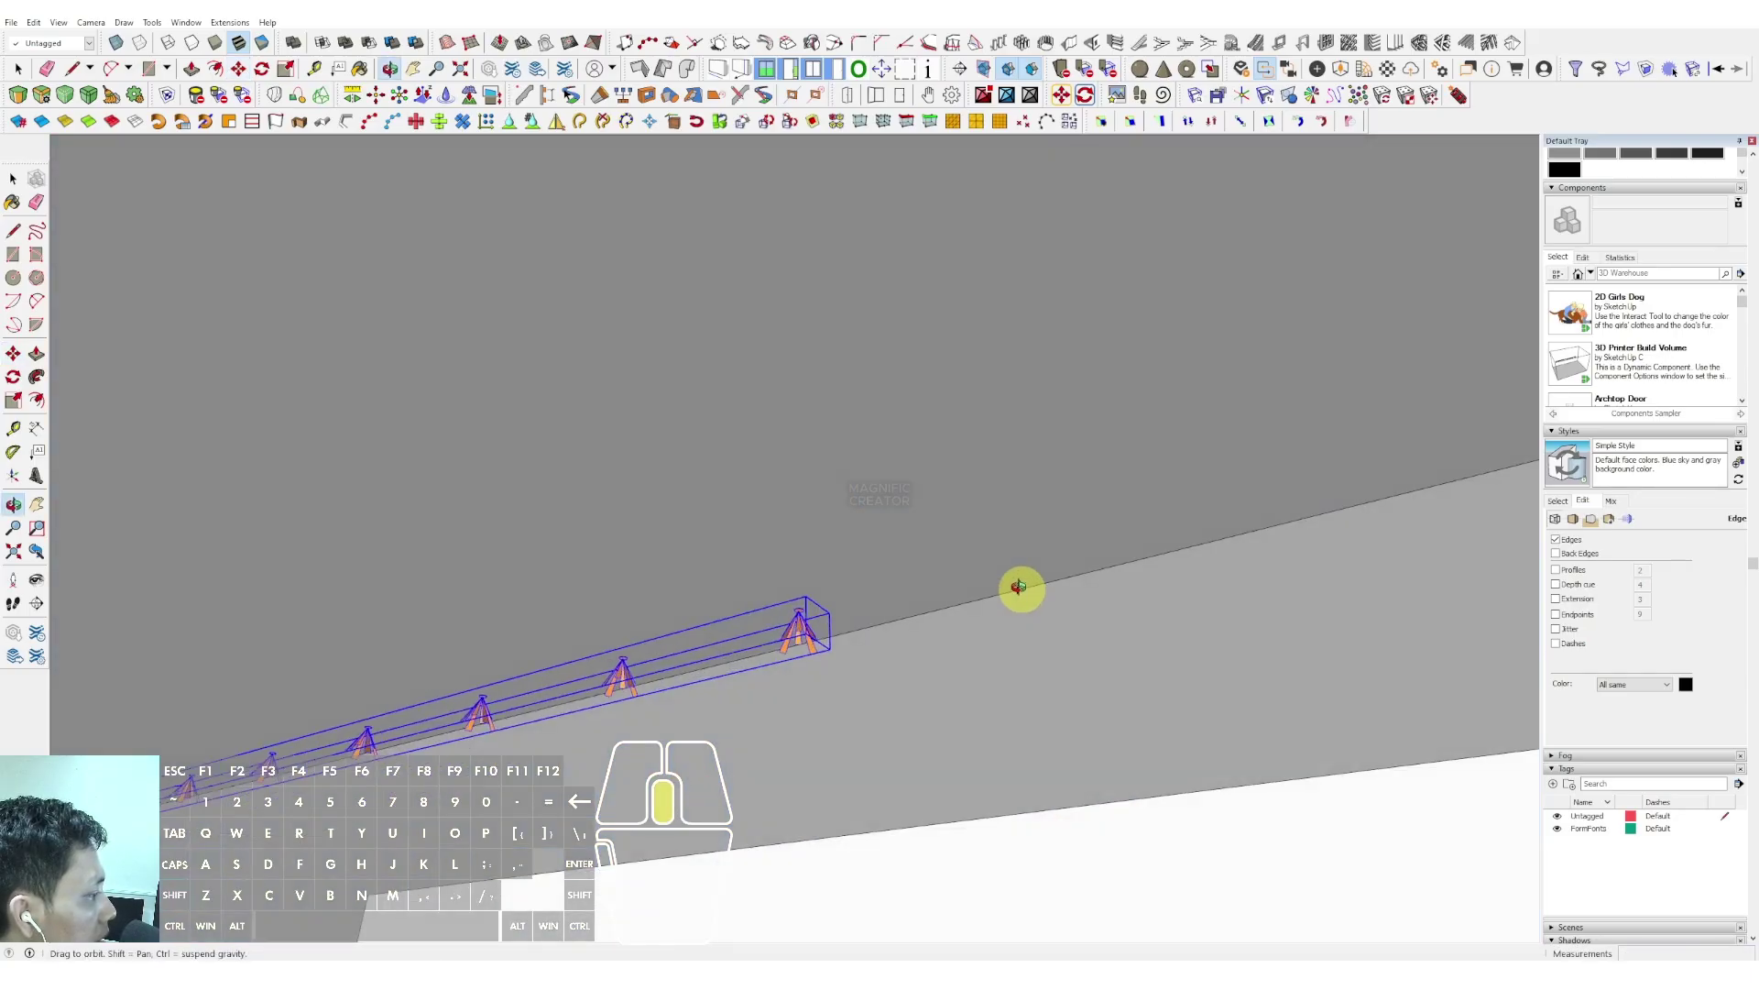
pyautogui.keyDown('shift'); pyautogui.moveTo(1107, 550); pyautogui.dragTo(925, 614, button='middle'); pyautogui.keyUp('shift')
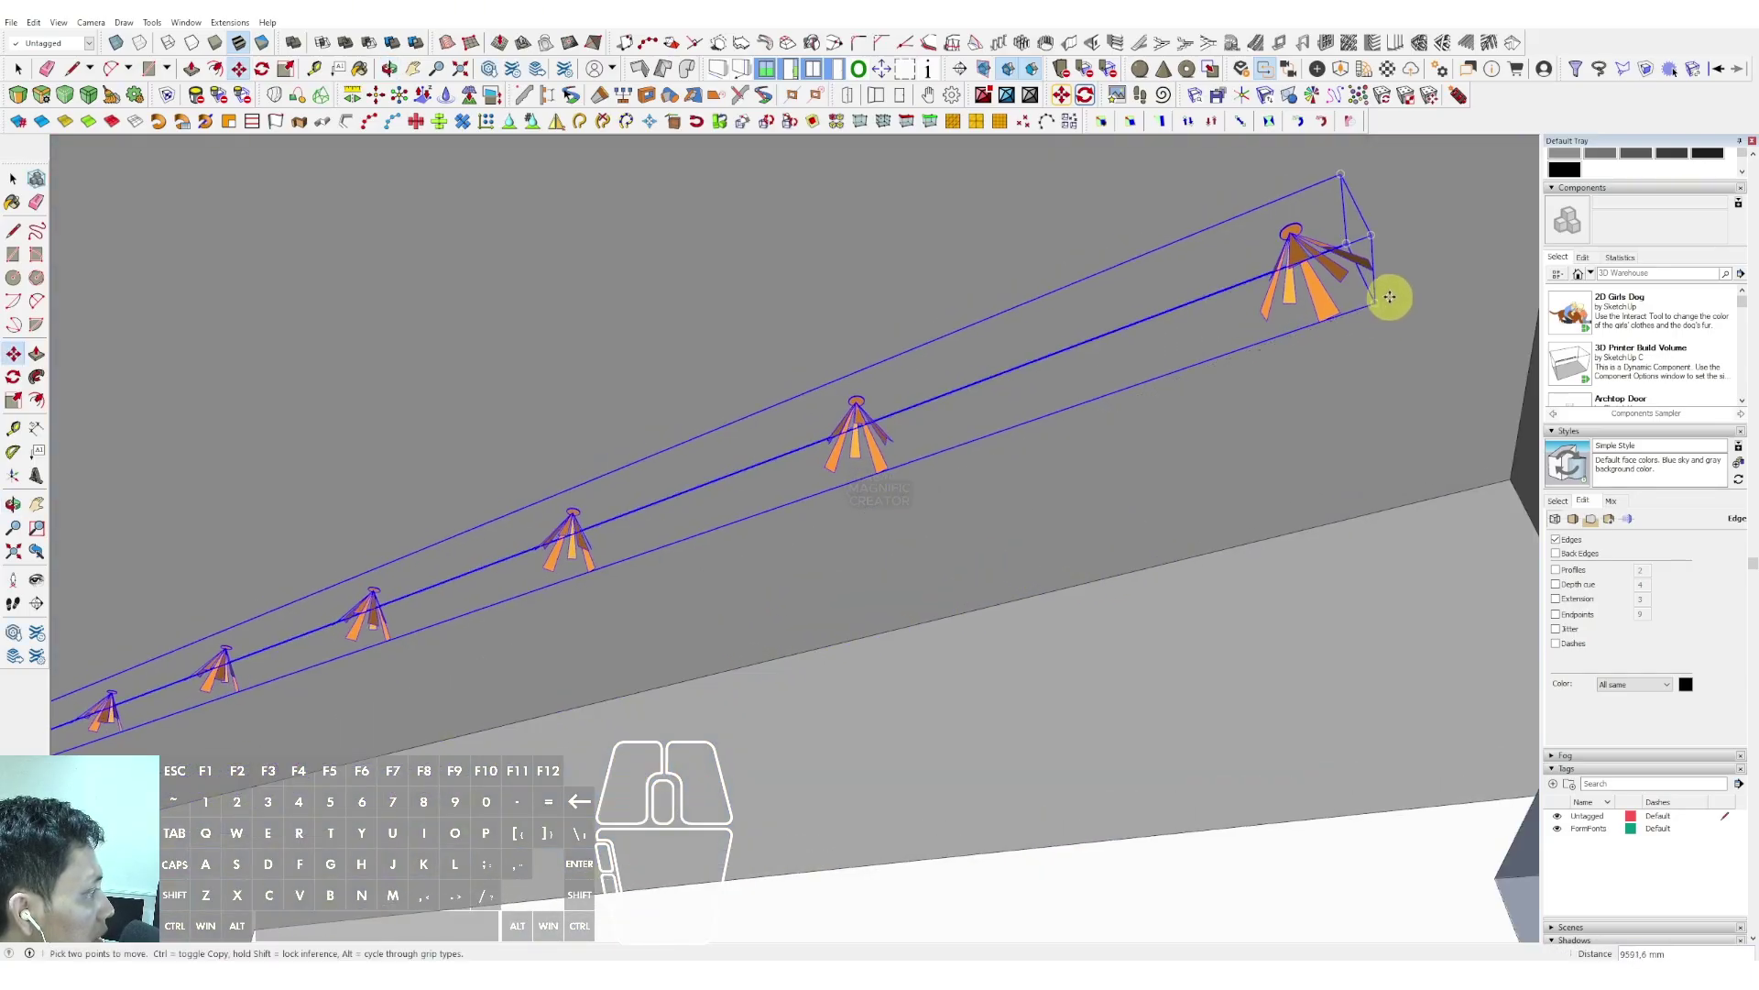
pyautogui.keyDown('shift'); pyautogui.moveTo(1025, 328); pyautogui.dragTo(1171, 404, button='middle'); pyautogui.keyUp('shift')
pyautogui.moveTo(1171, 403); pyautogui.dragTo(696, 325, button='middle')
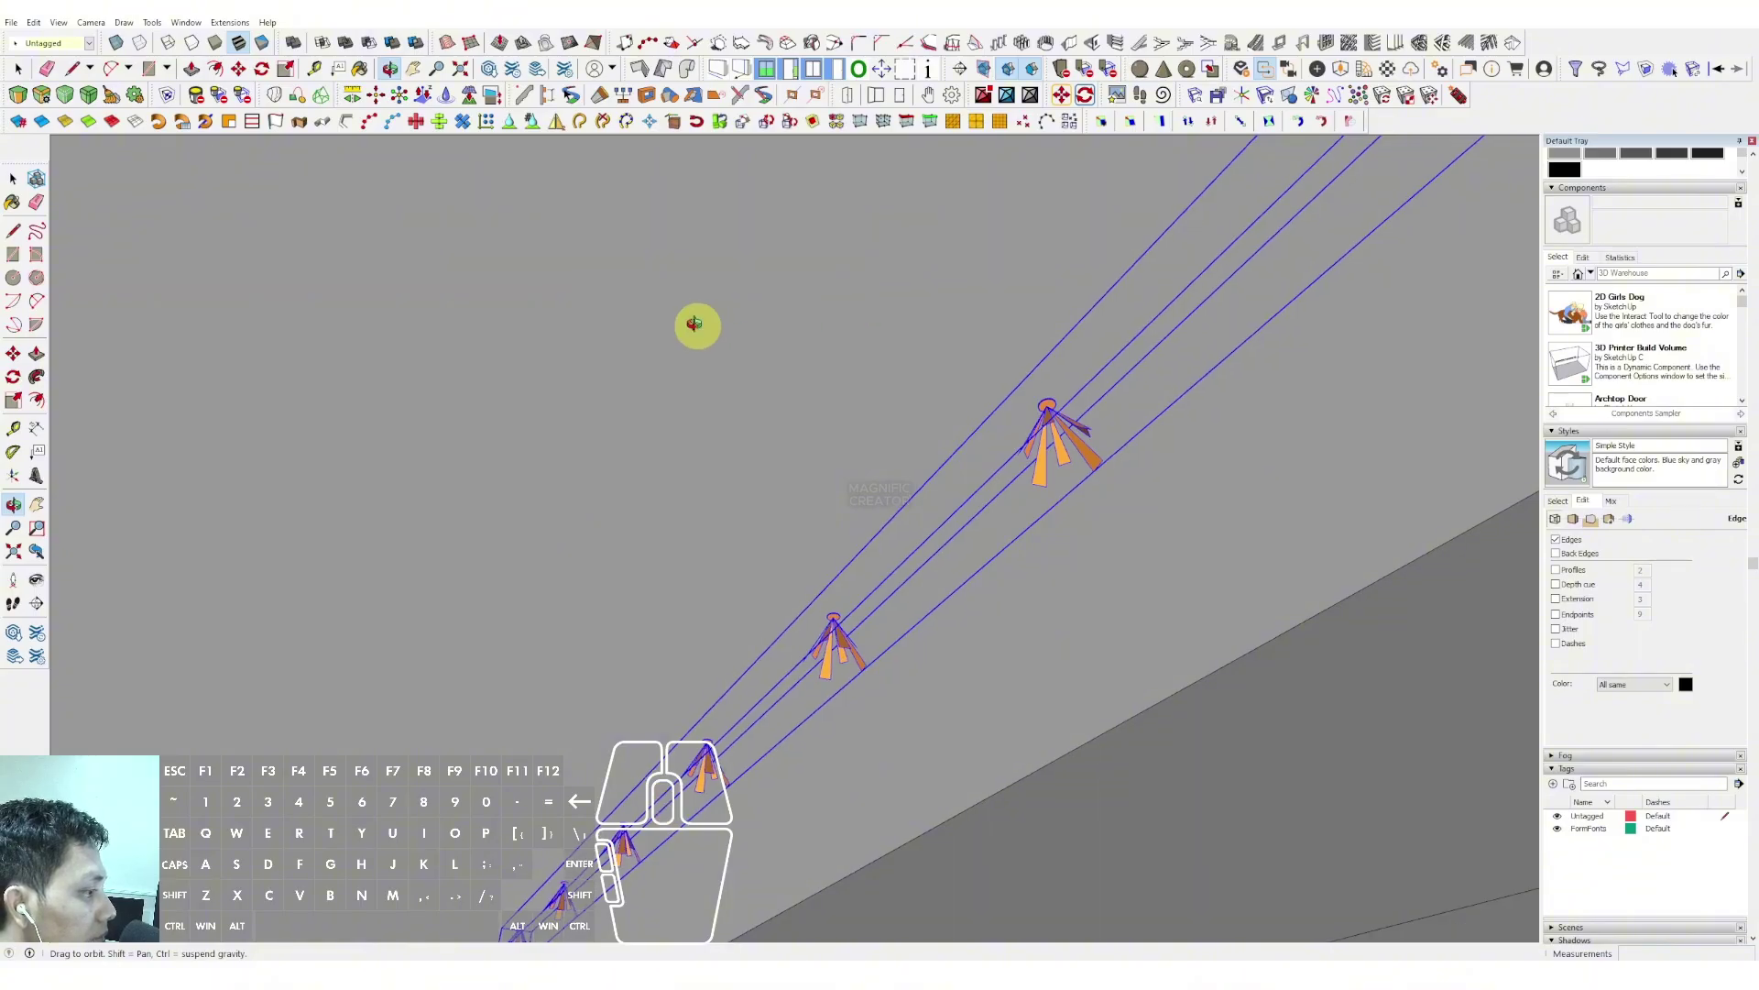
pyautogui.scroll(2, 963, 617)
pyautogui.moveTo(975, 596); pyautogui.dragTo(829, 907, button='middle')
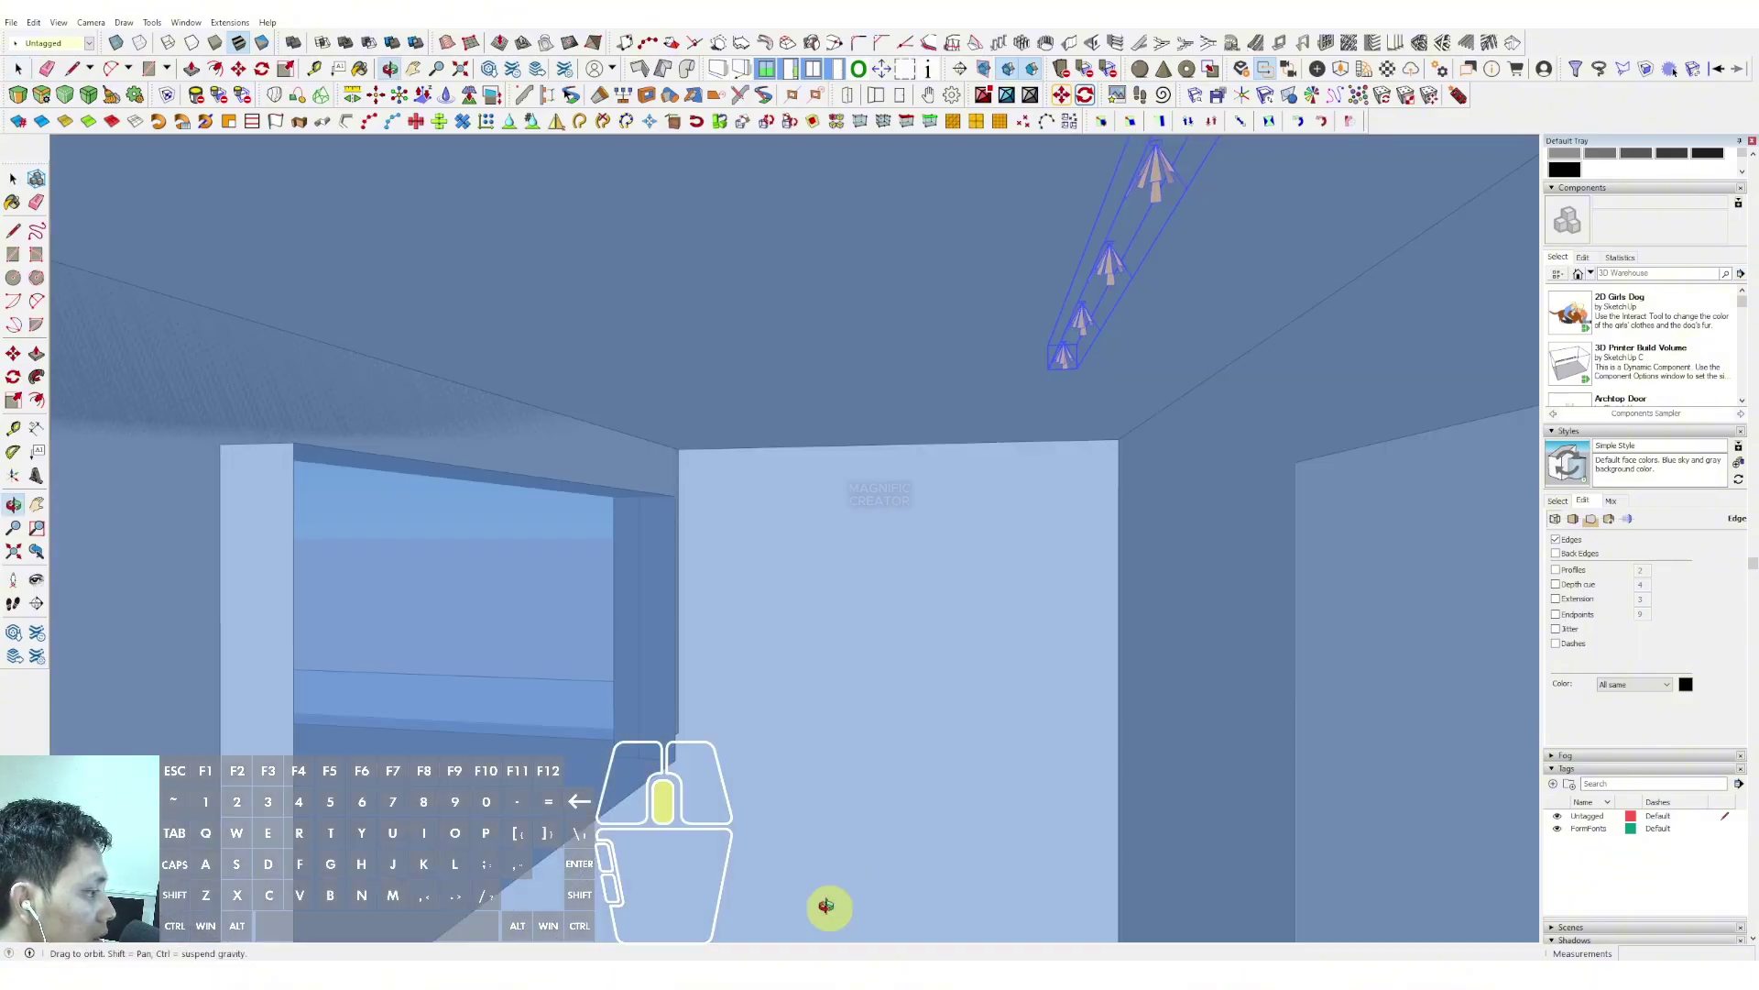
pyautogui.moveTo(1101, 609); pyautogui.dragTo(1112, 479, button='middle')
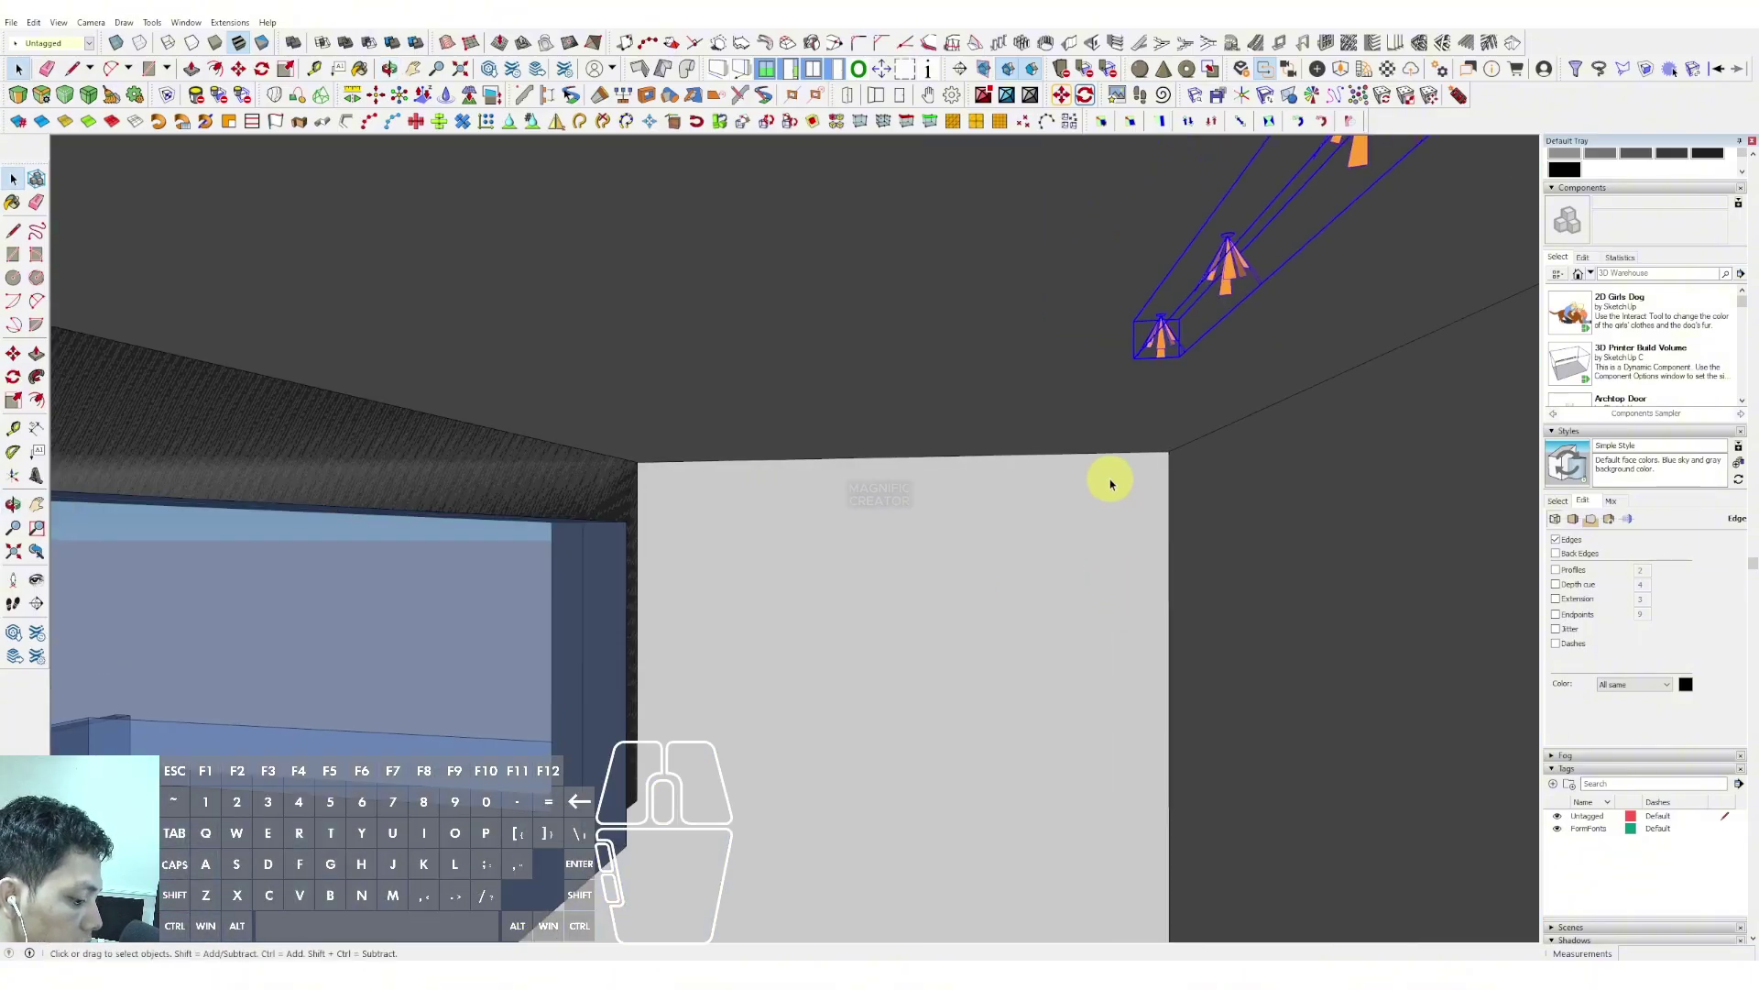
# Copy the spotlight row twice across the upper-floor ceiling along the red axis, making three parallel rows
pyautogui.press('m')
pyautogui.click(1143, 378)
pyautogui.press('ctrl')
pyautogui.keyDown('shift'); pyautogui.moveTo(895, 392); pyautogui.dragTo(1191, 353, button='middle'); pyautogui.keyUp('shift')
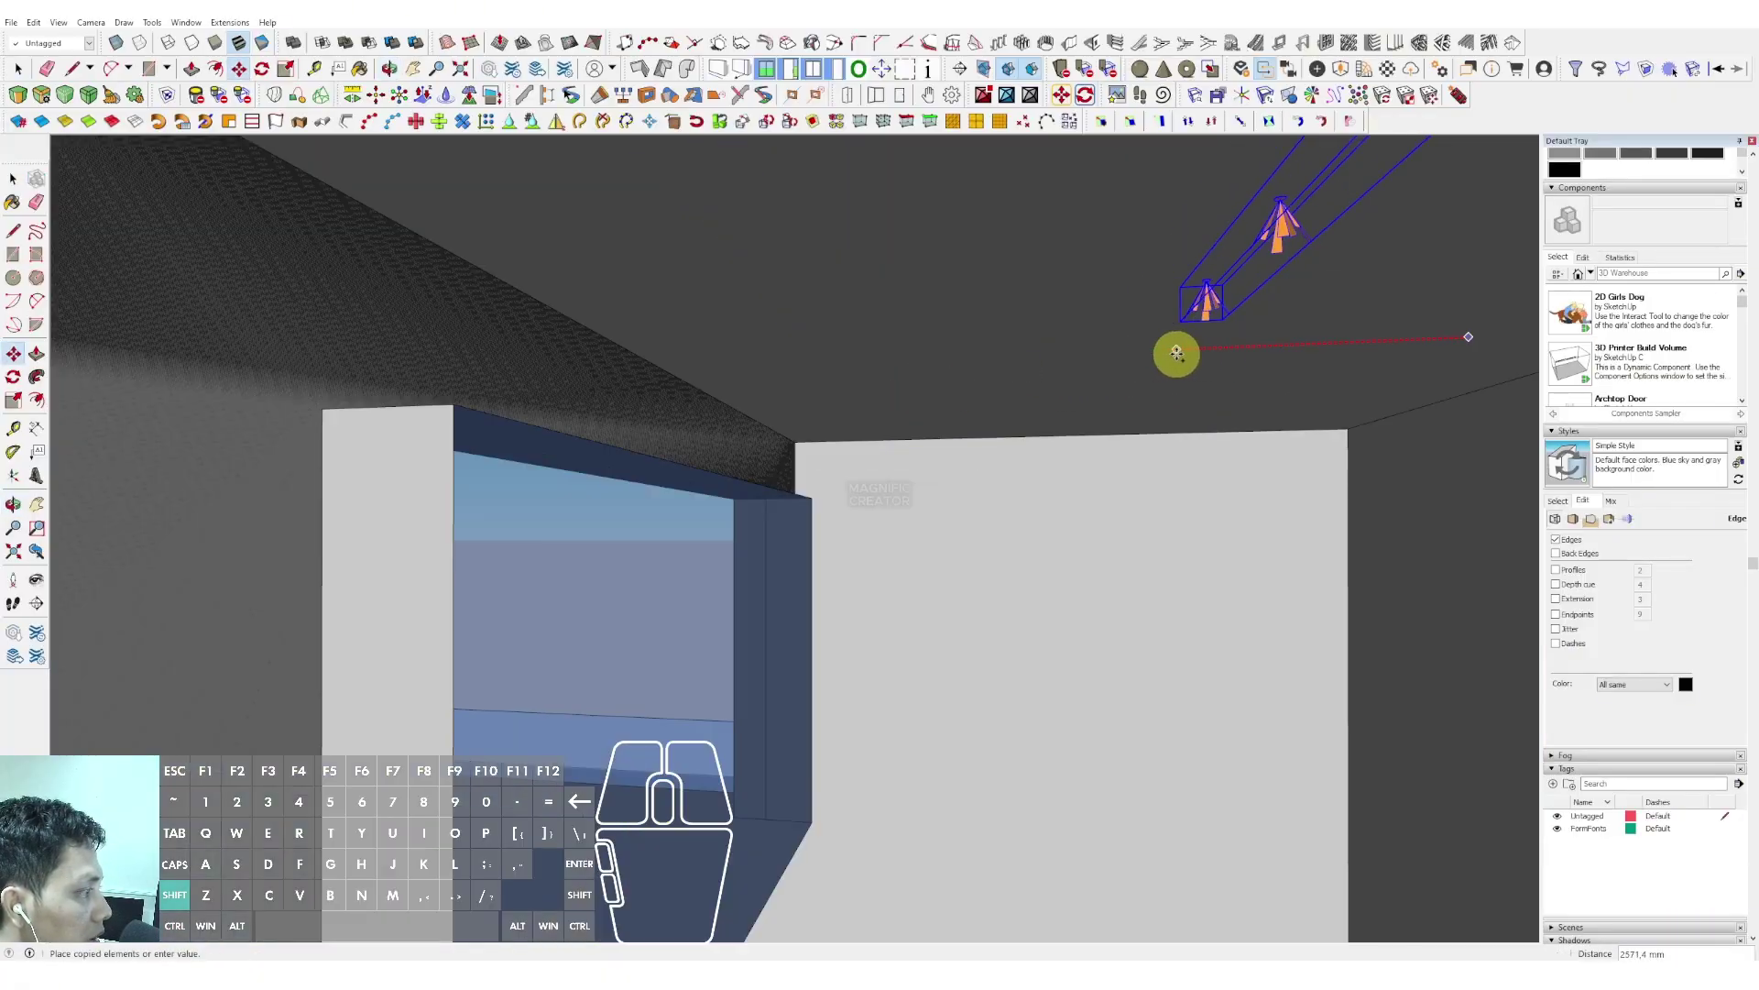
pyautogui.keyDown('shift'); pyautogui.click(1113, 363); pyautogui.keyUp('shift')
pyautogui.keyDown('shift'); pyautogui.click(1123, 365); pyautogui.keyUp('shift')
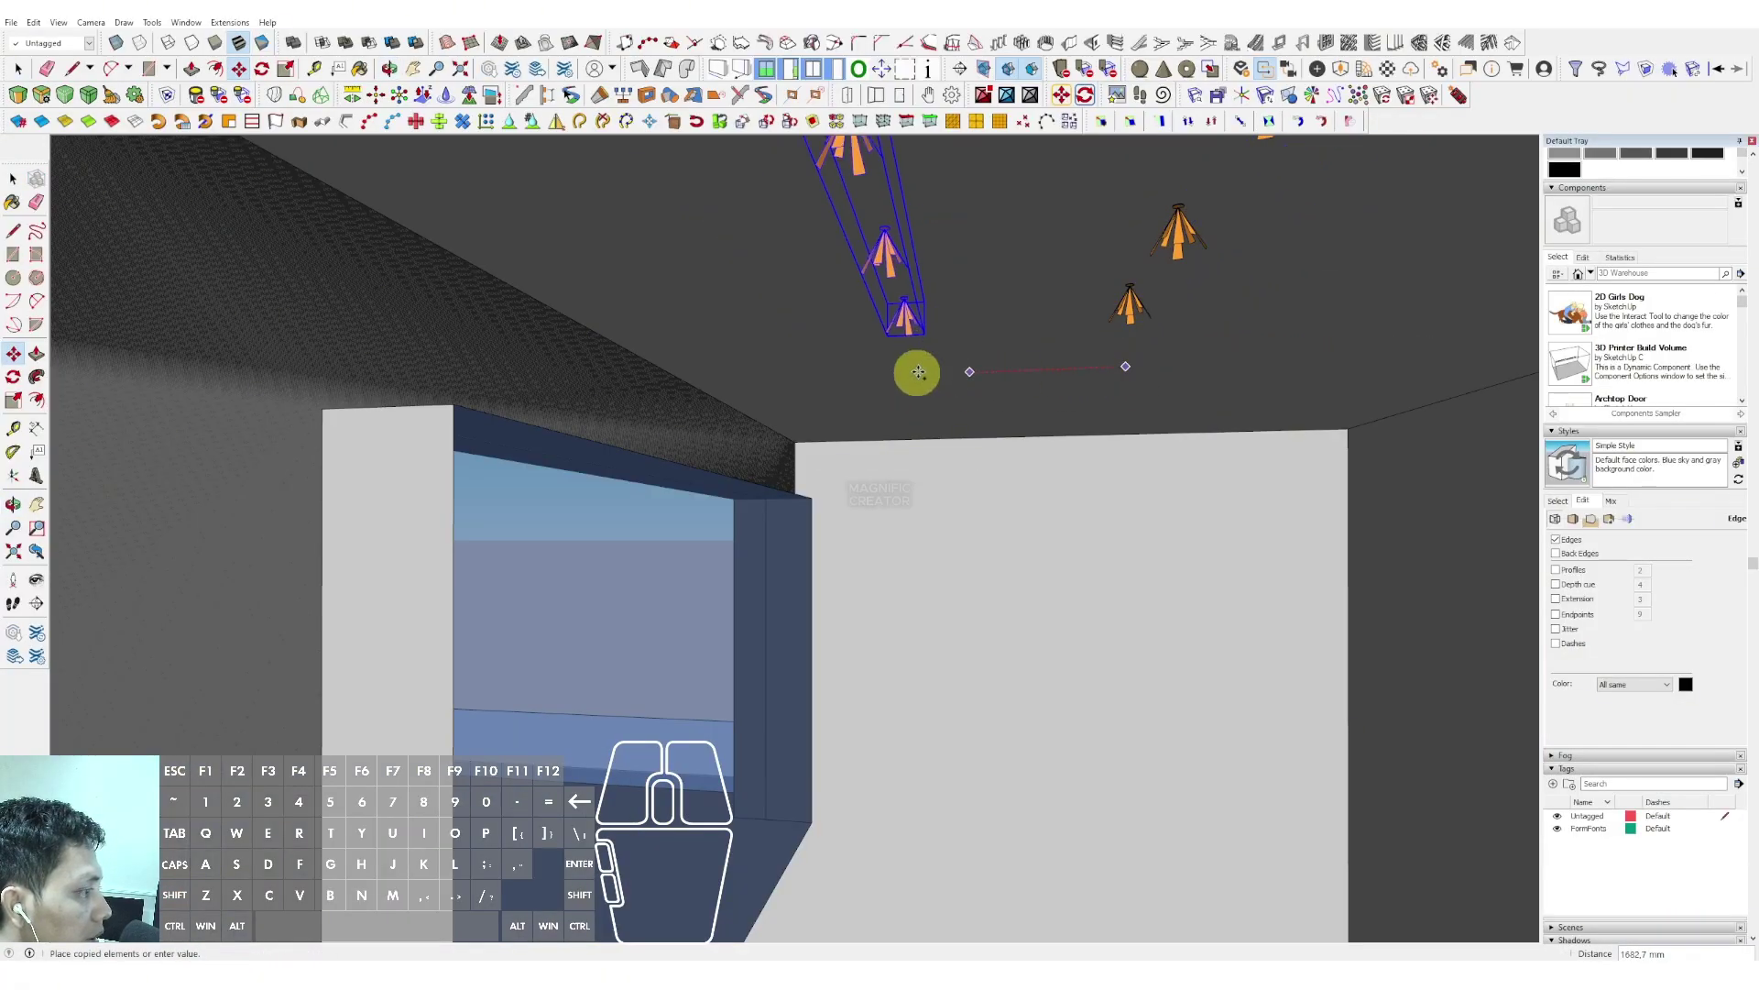
pyautogui.keyDown('shift'); pyautogui.click(818, 375); pyautogui.keyUp('shift')
pyautogui.press('space')
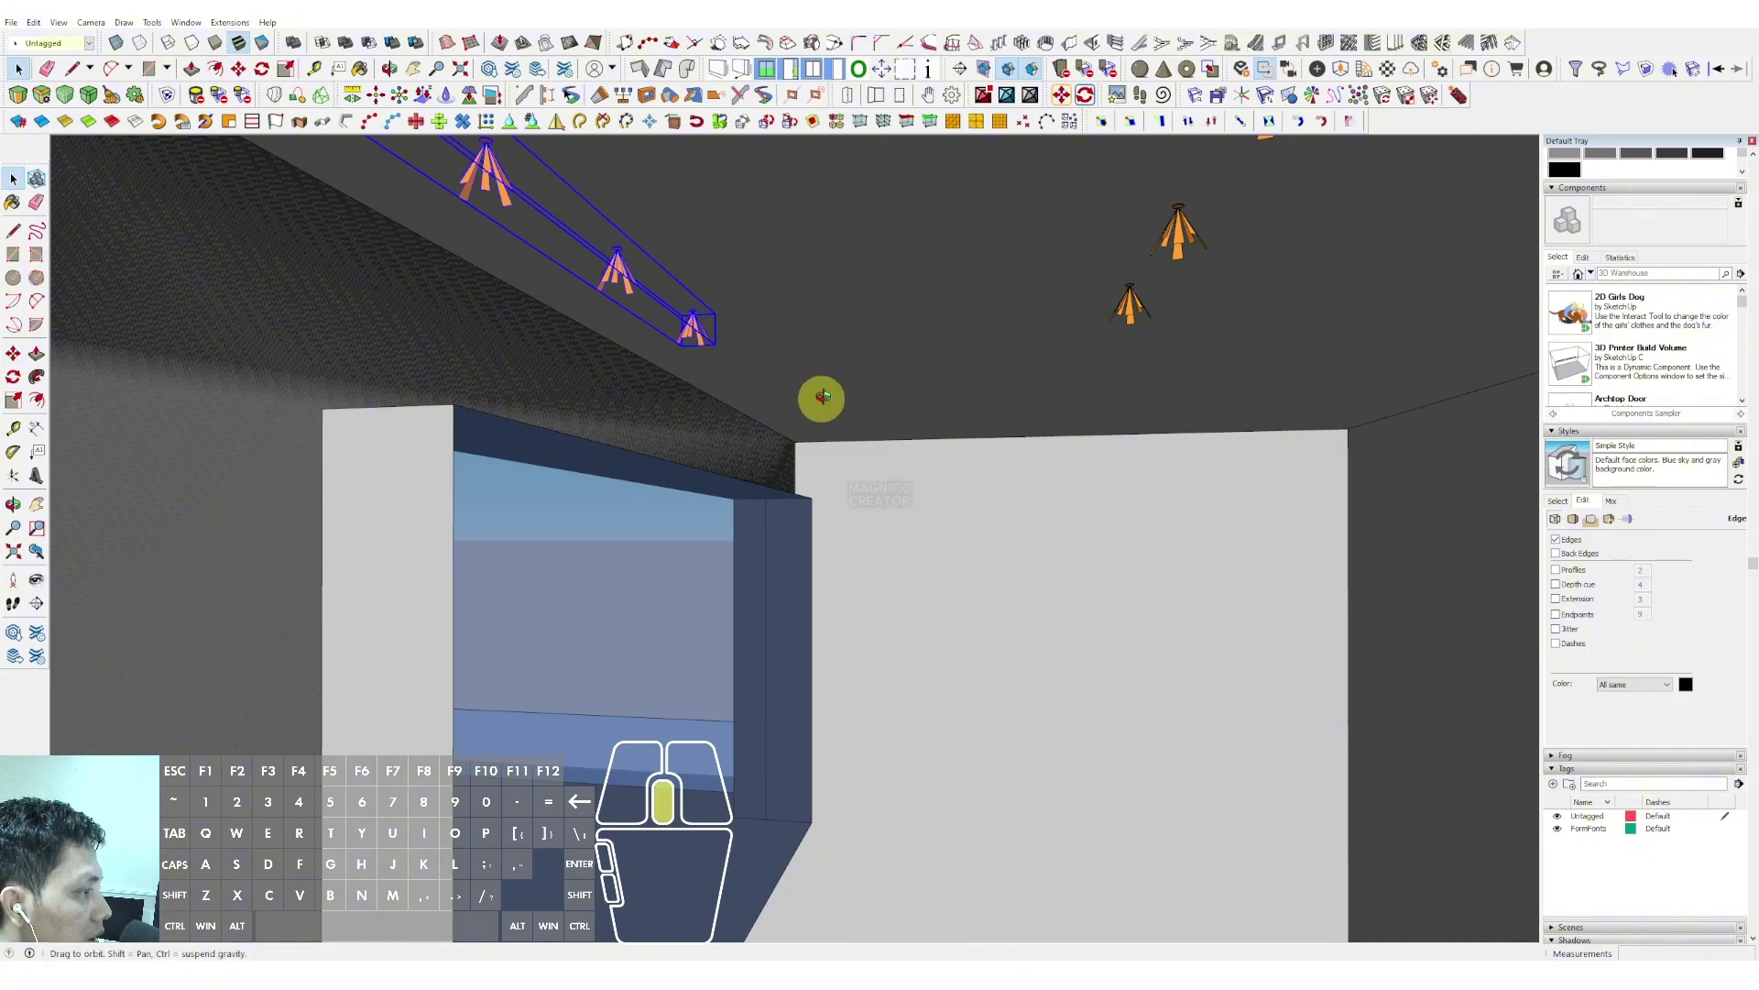
# Switch to the Enscape render, view the front facade, and lower the sun brightness to 14%
pyautogui.moveTo(822, 395); pyautogui.dragTo(971, 476, button='middle')
pyautogui.moveTo(790, 973)
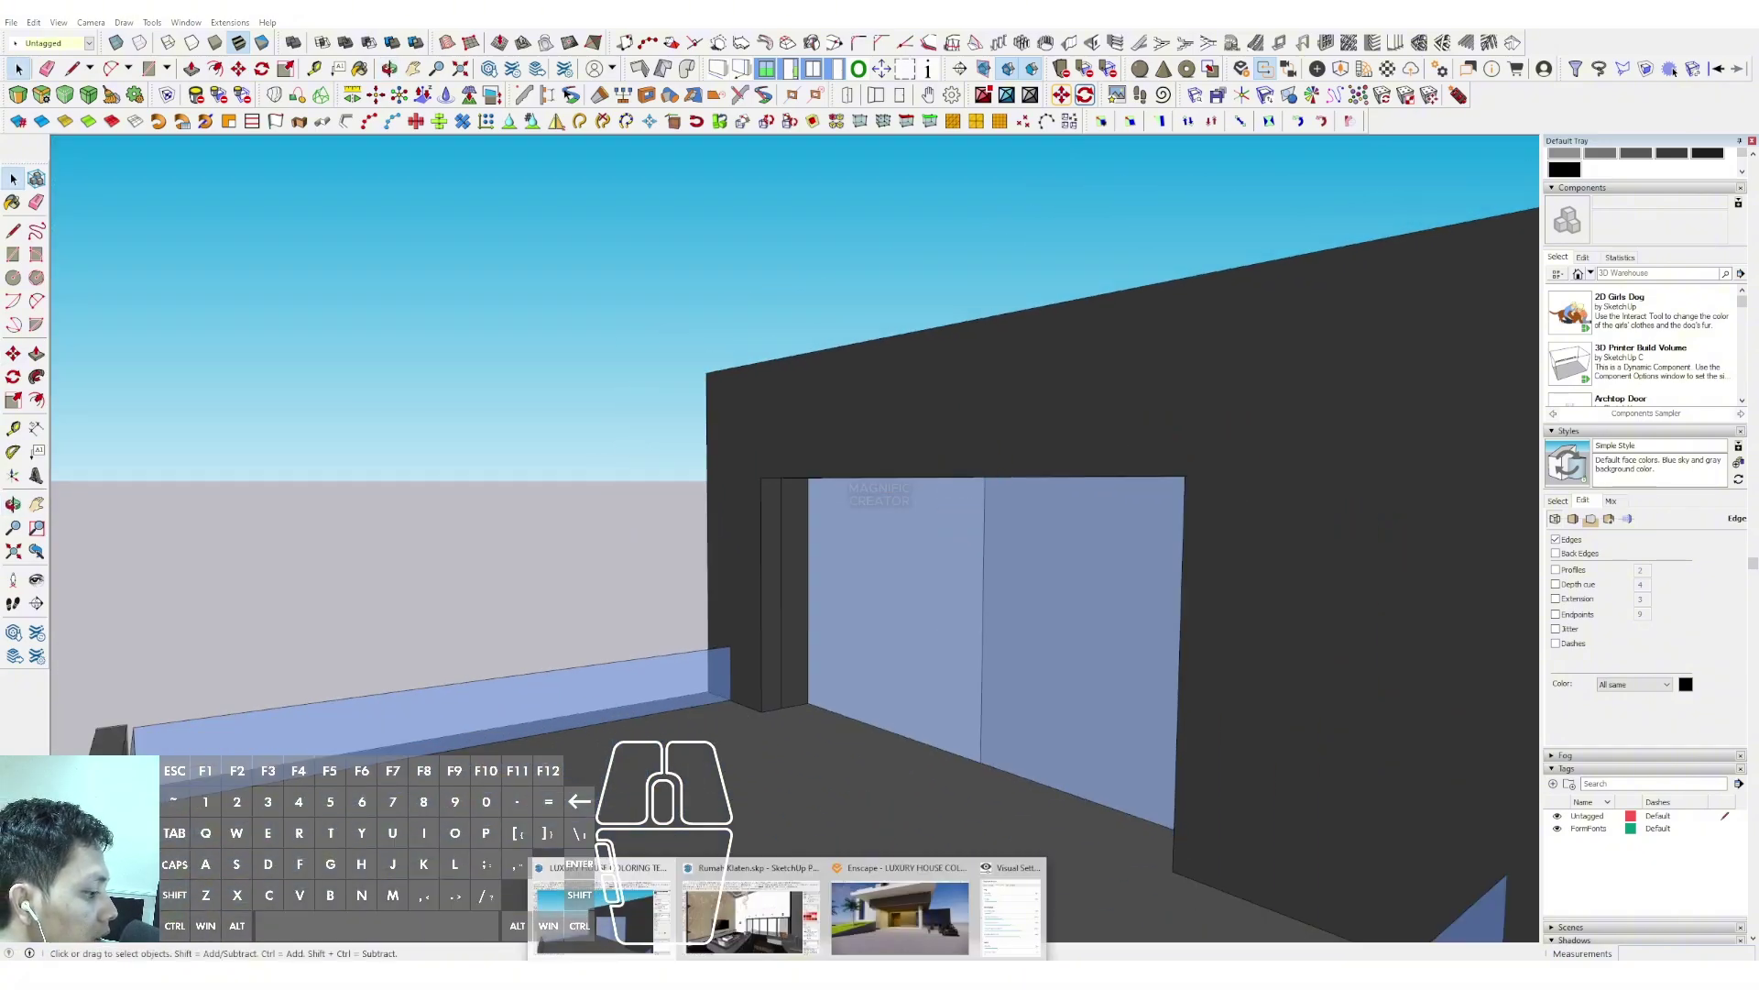
pyautogui.click(936, 924)
pyautogui.moveTo(923, 577); pyautogui.dragTo(954, 514)
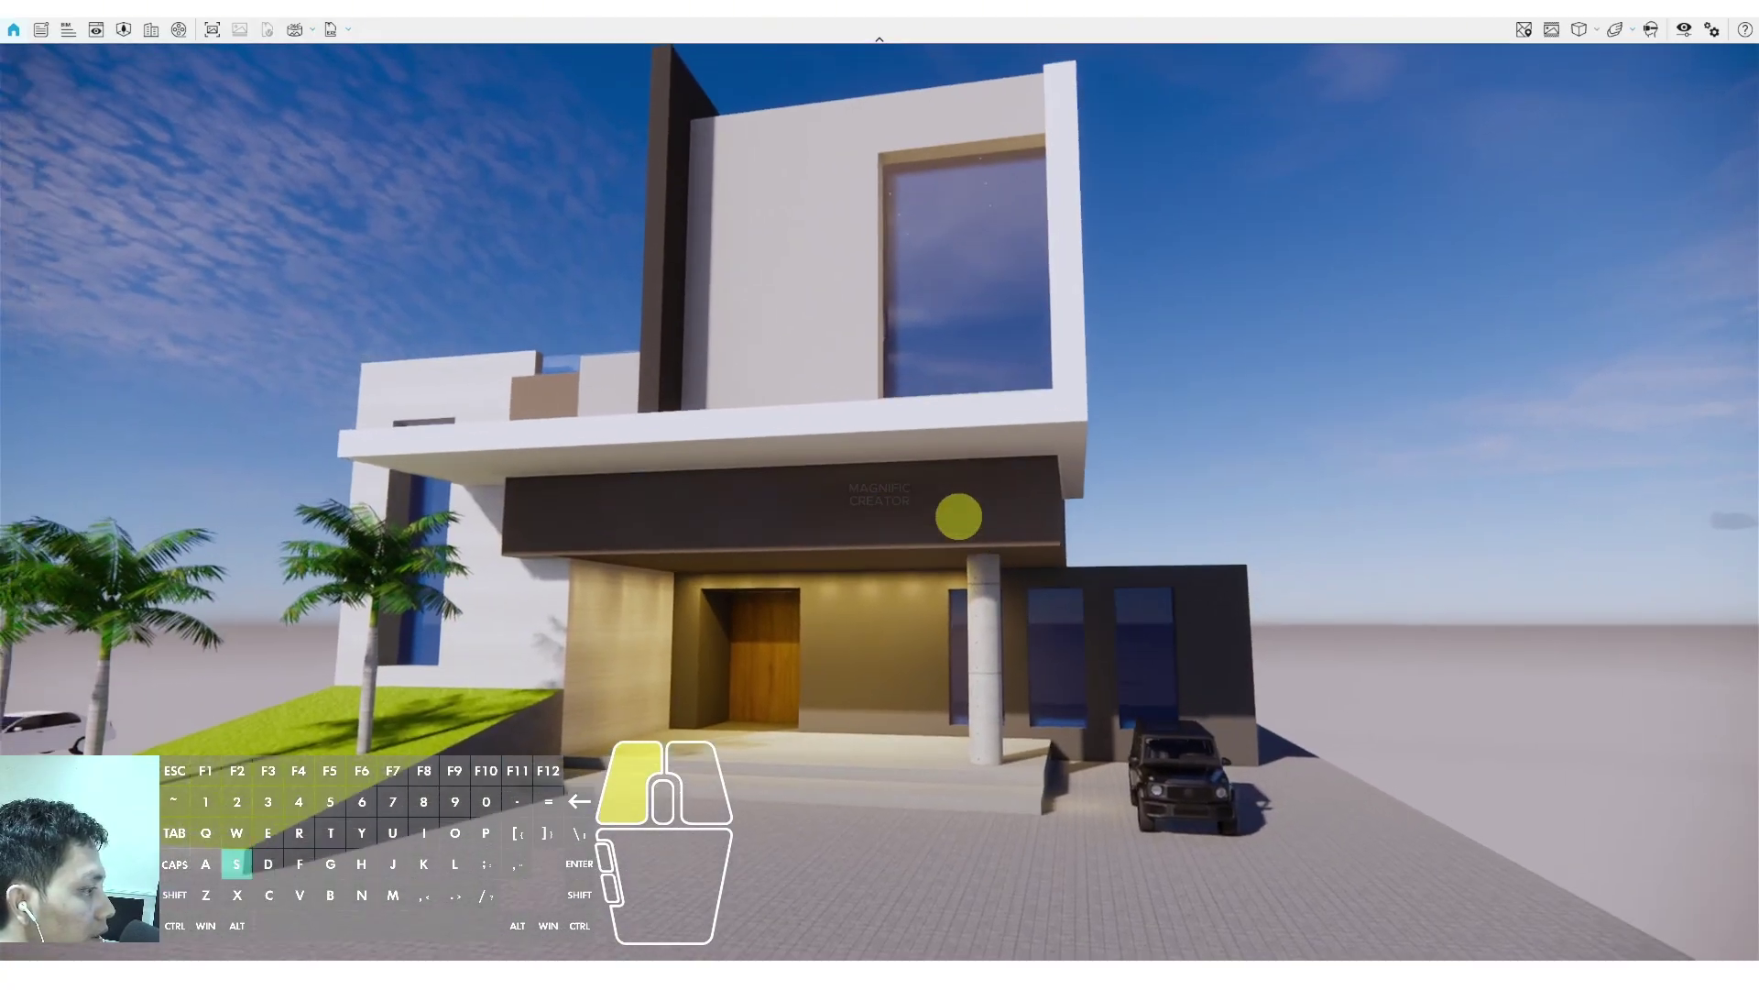
pyautogui.click(1684, 30)
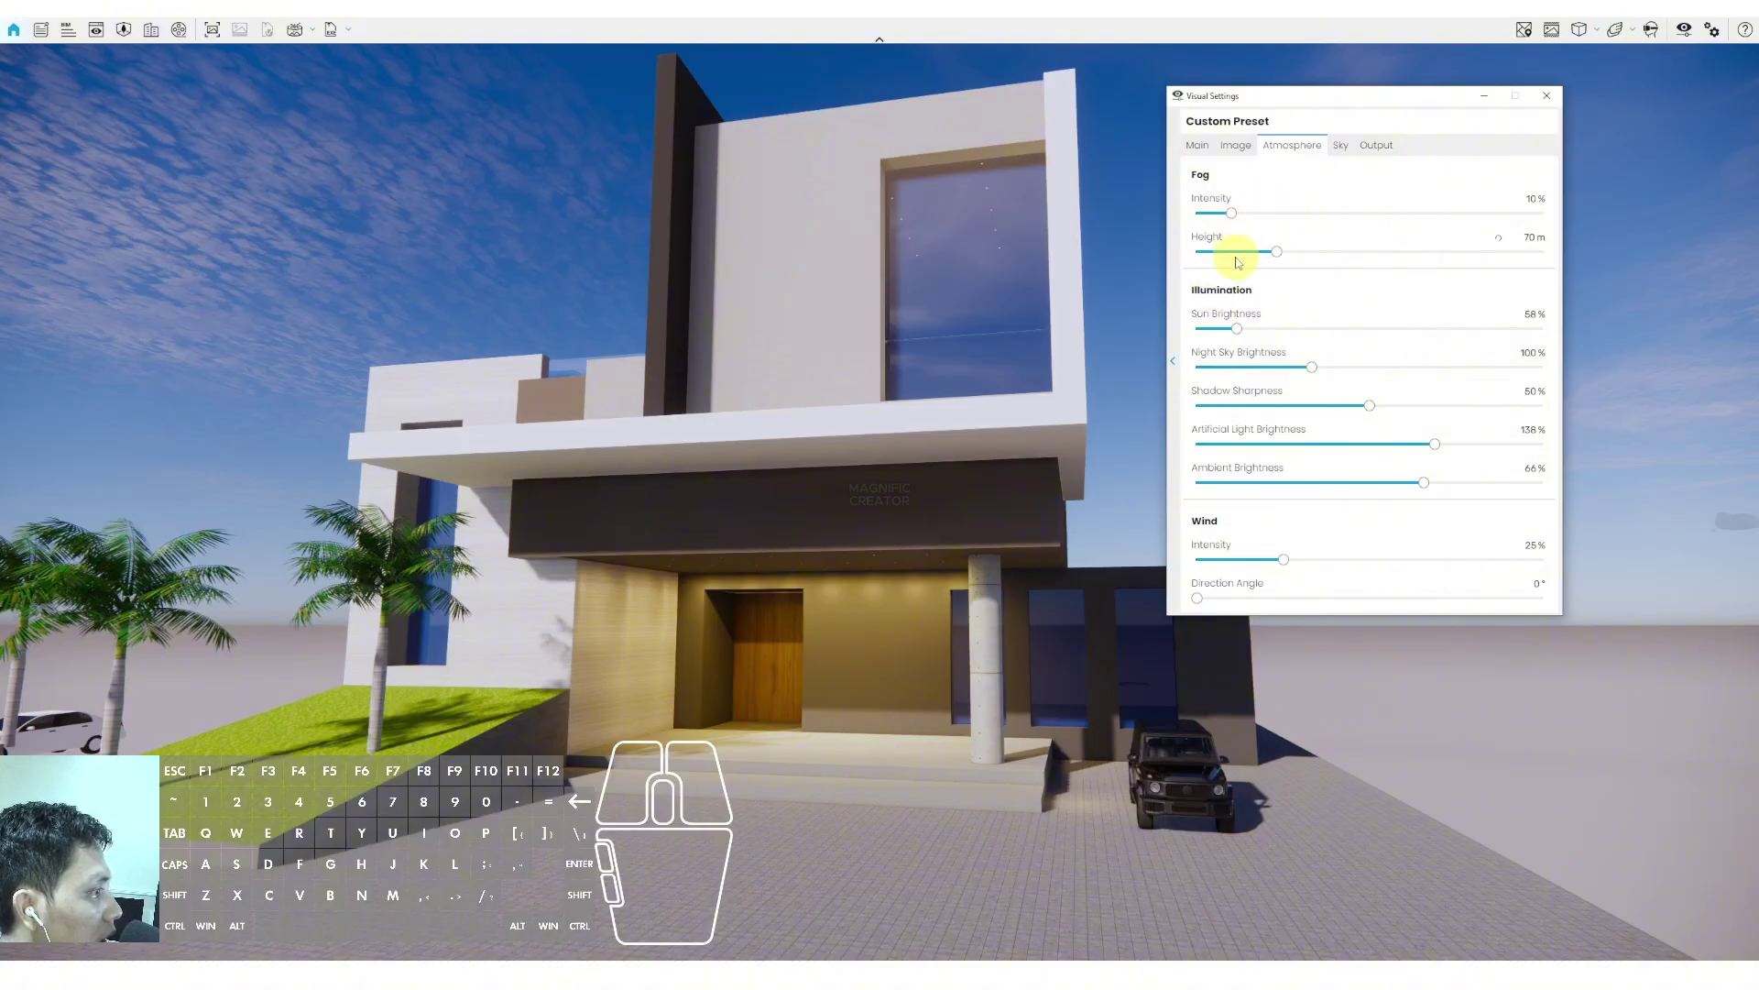
pyautogui.click(1198, 147)
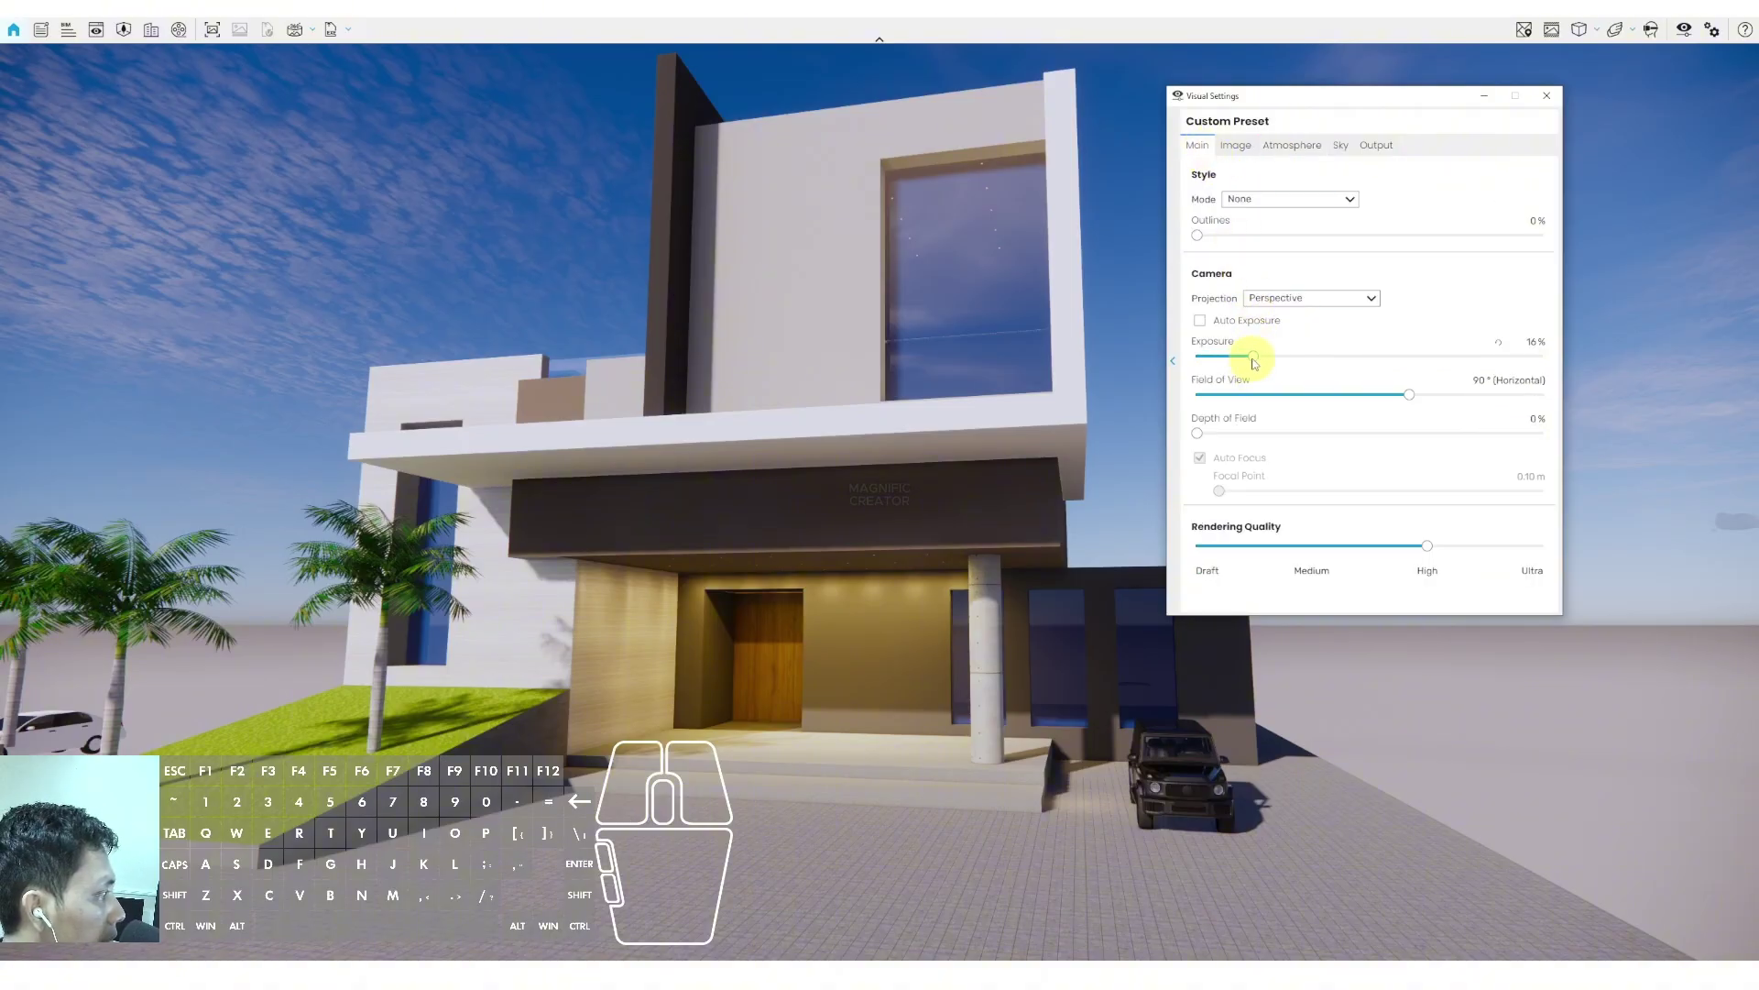
pyautogui.moveTo(1255, 362); pyautogui.dragTo(1210, 332)
pyautogui.click(1235, 144)
pyautogui.click(1301, 148)
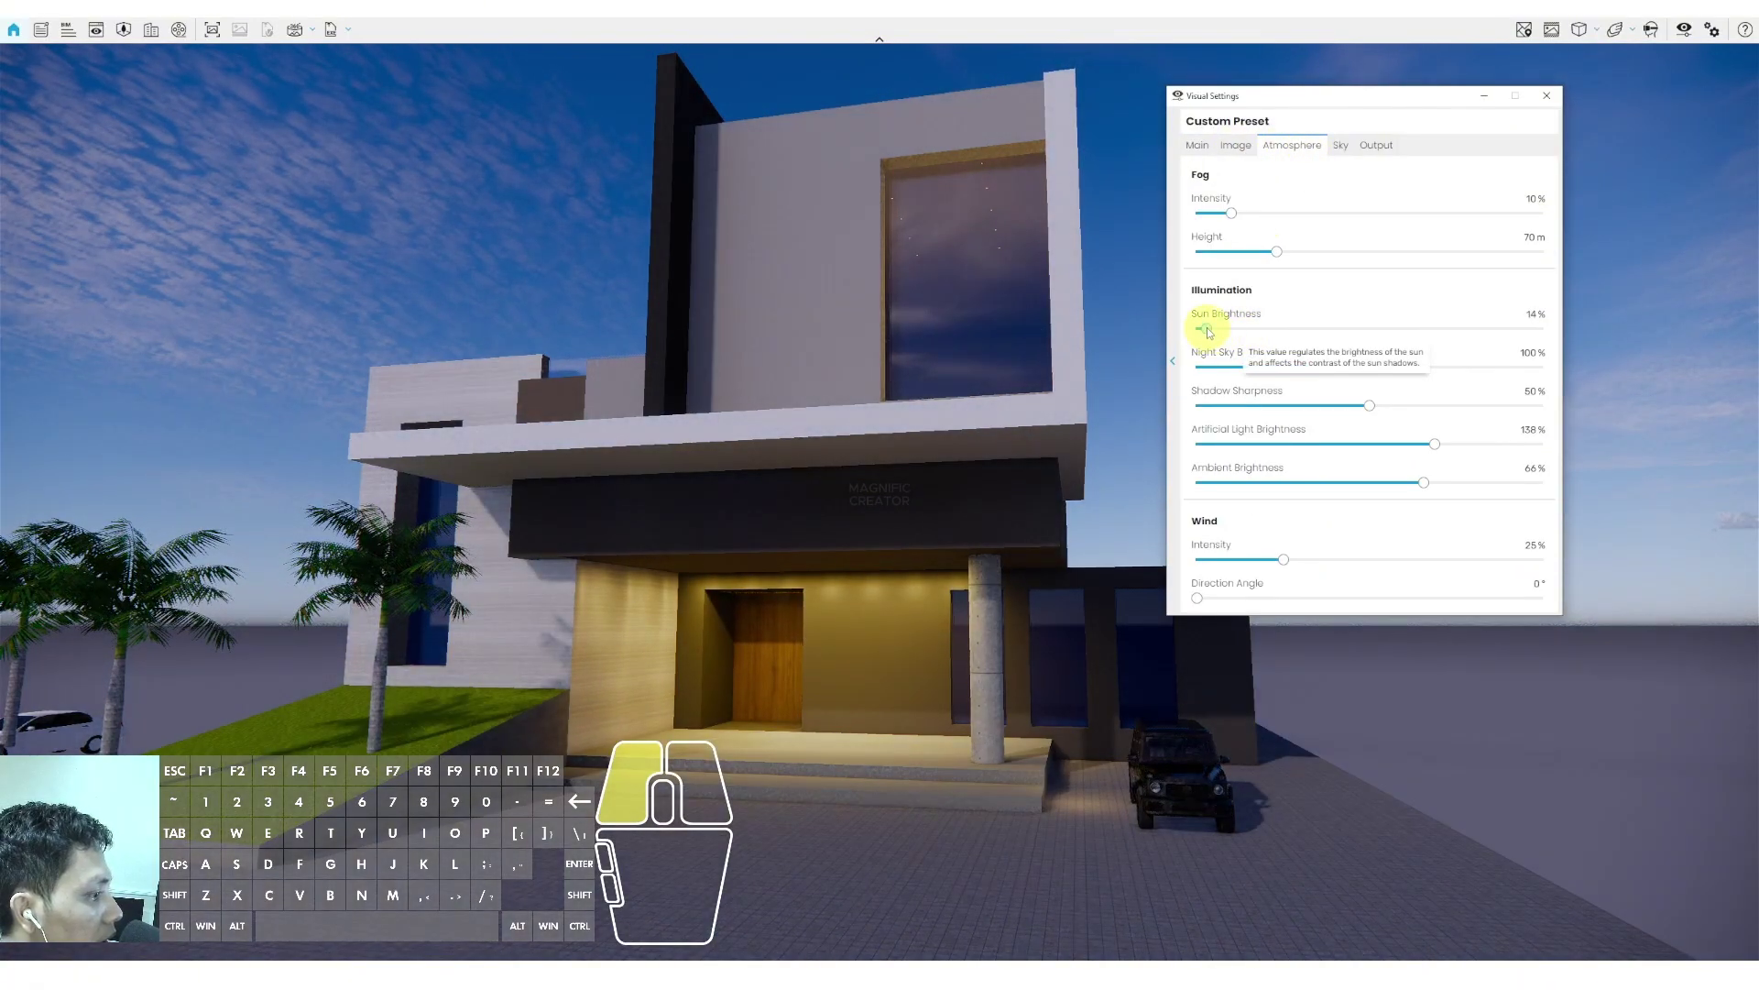
# Reduce the render's image saturation to 93% and close the visual settings
pyautogui.click(1237, 147)
pyautogui.moveTo(1405, 315); pyautogui.dragTo(1355, 315)
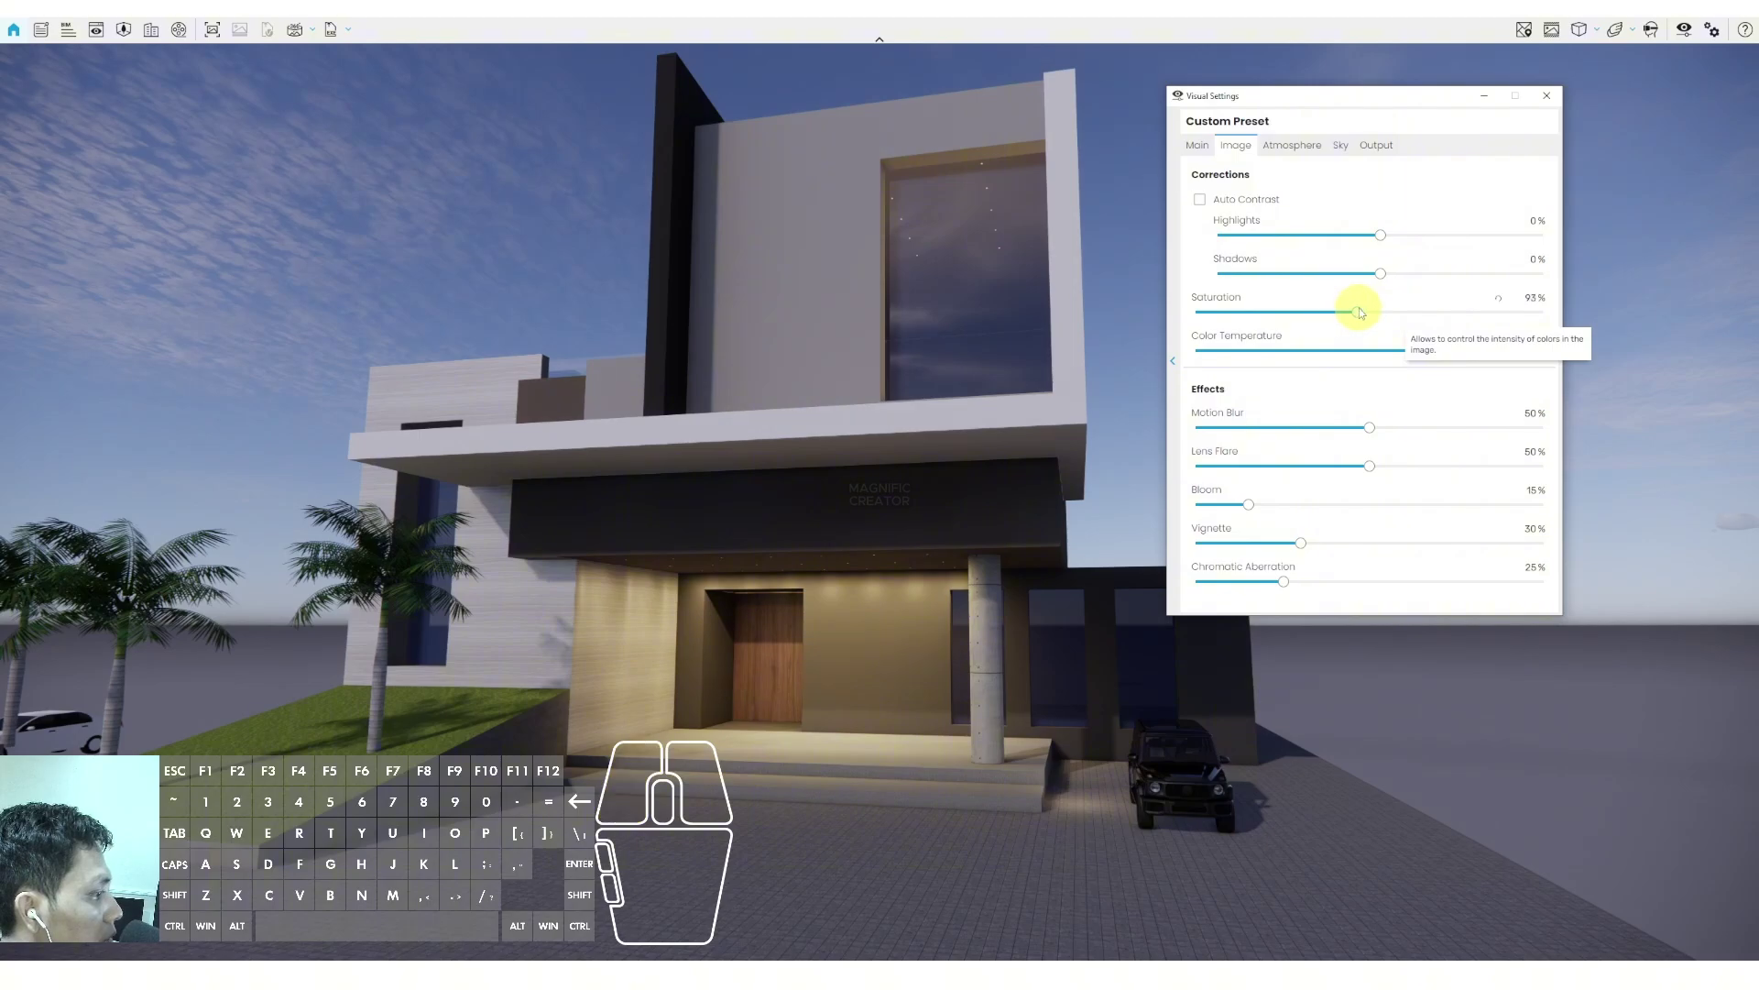
pyautogui.click(1547, 95)
# Reframe the render from farther back to examine the lit front facade with the palms and parked car
pyautogui.moveTo(868, 514); pyautogui.dragTo(862, 701)
pyautogui.press('s')
pyautogui.press('a')
pyautogui.press('d')
pyautogui.press('s')
pyautogui.press('a')
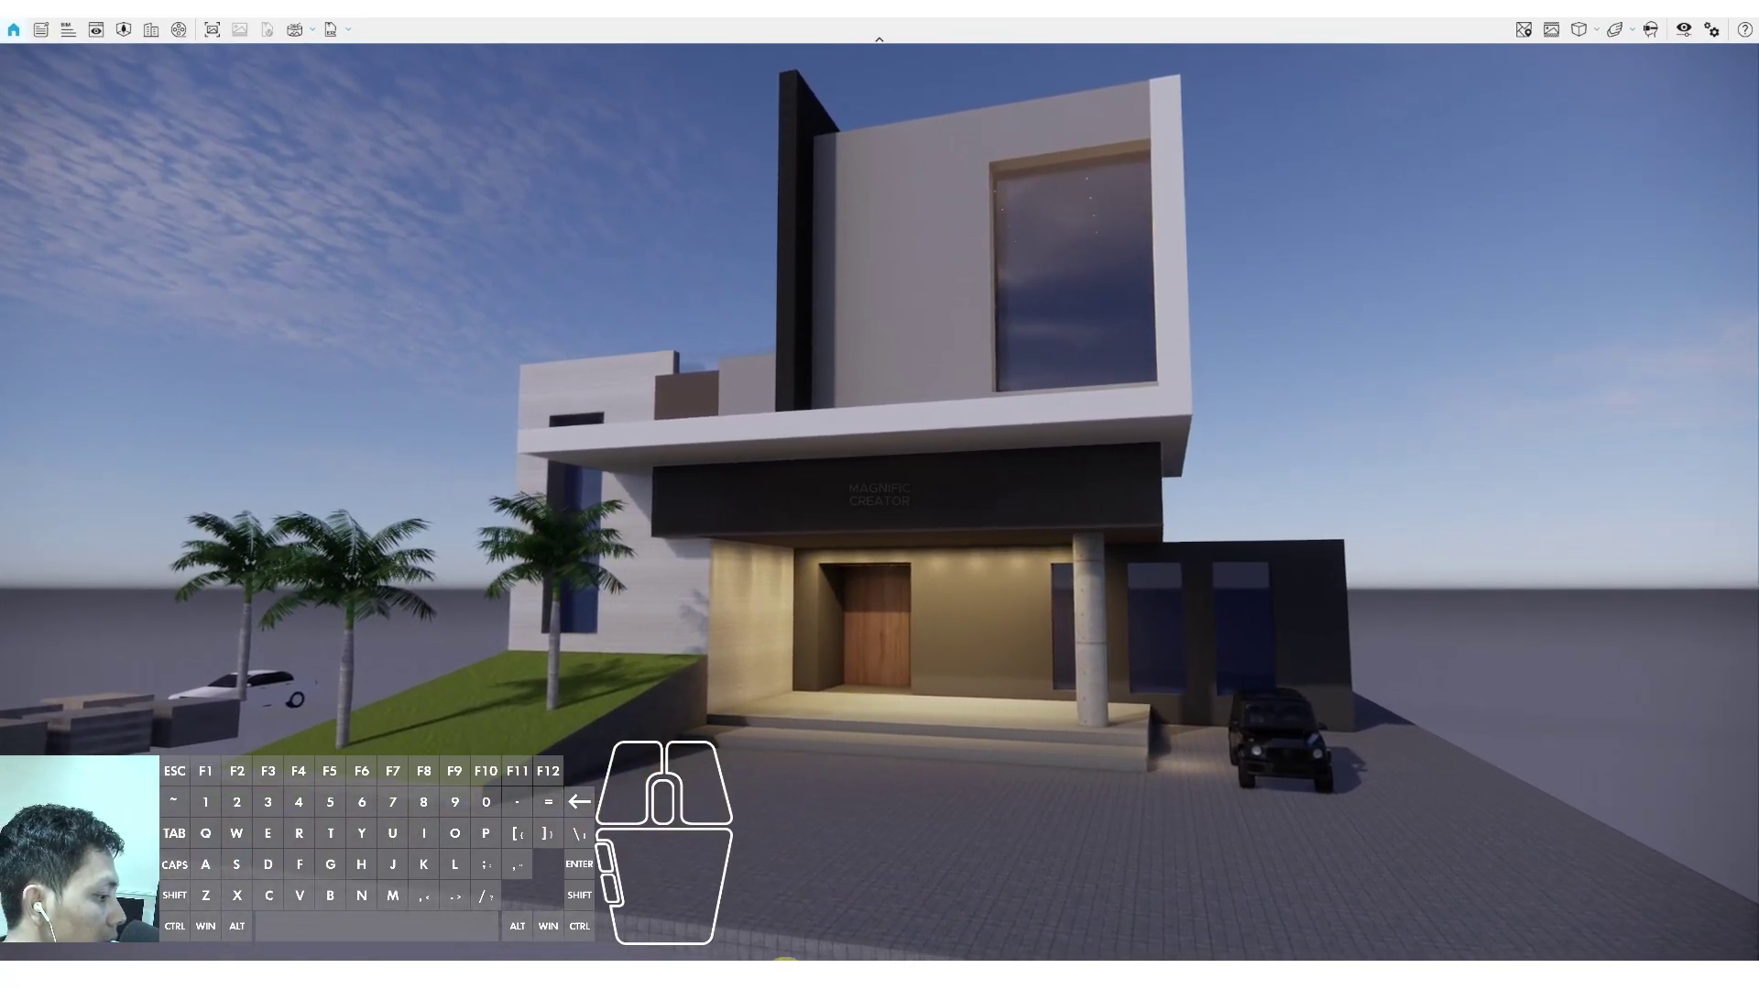
# Switch to SketchUp, place an Enscape spherical light on the canopy slab beside the dark wall, and set its luminous intensity to 78.610 cd
pyautogui.moveTo(788, 975)
pyautogui.click(751, 916)
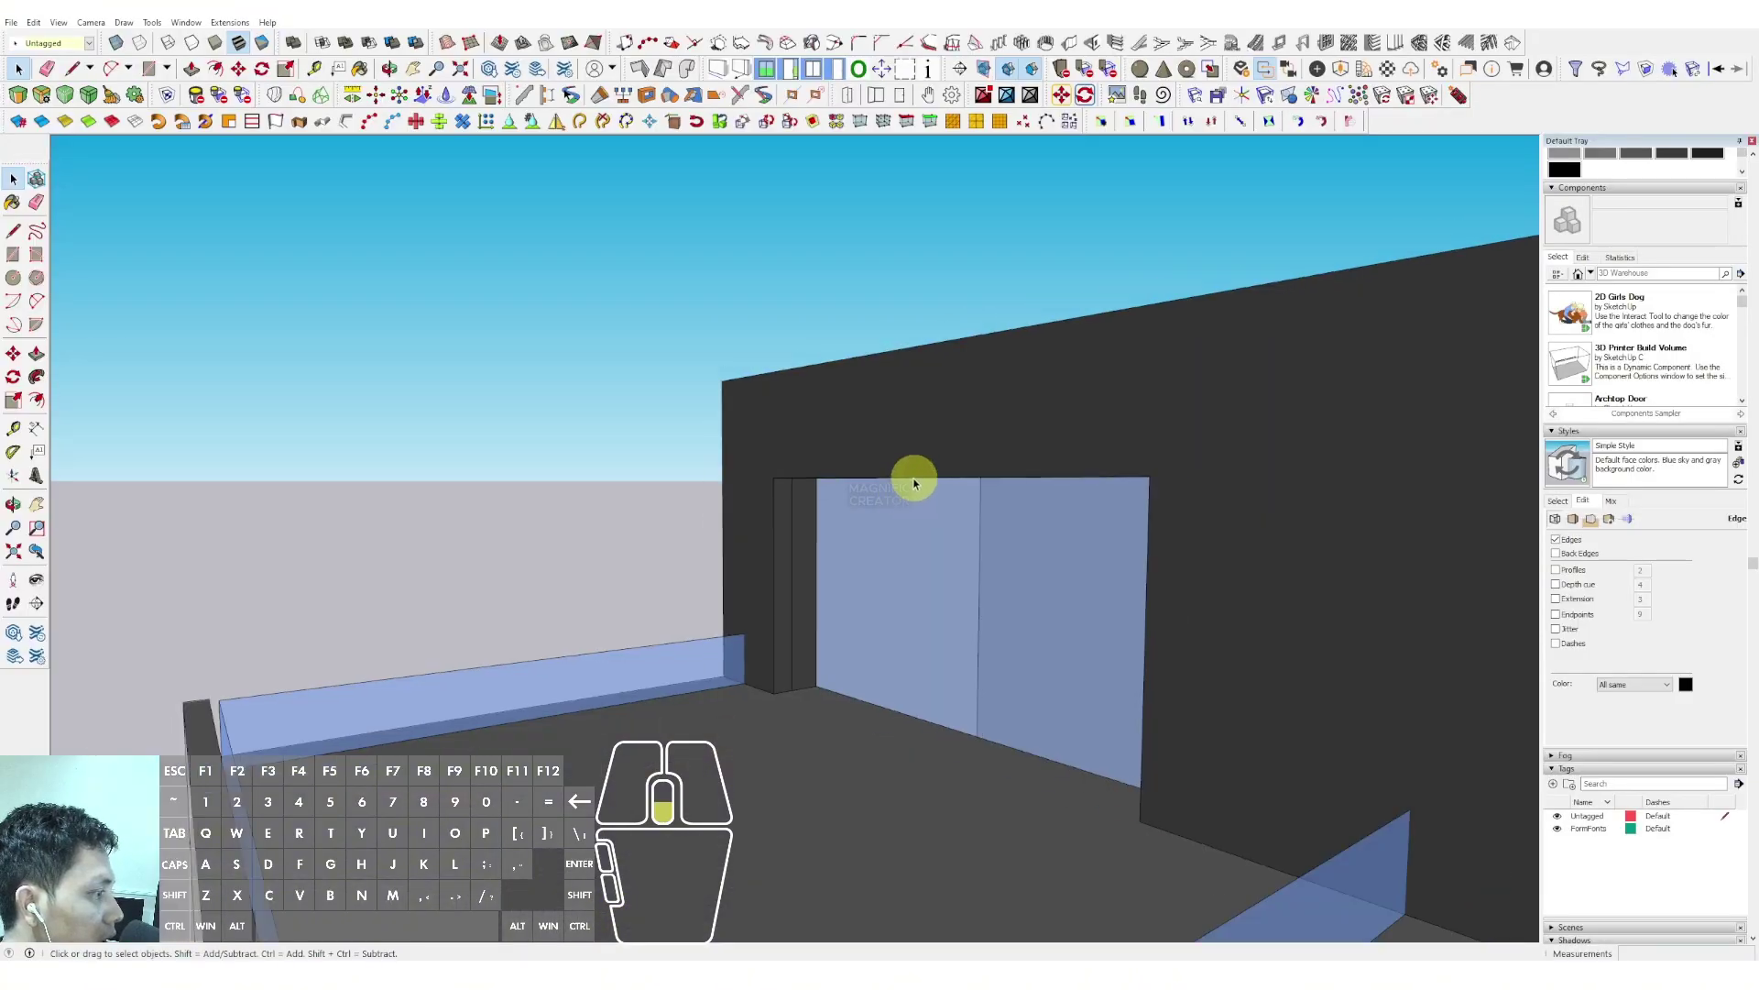
pyautogui.moveTo(911, 475)
pyautogui.mouseDown(button='middle')
pyautogui.moveTo(935, 562)
pyautogui.moveTo(772, 450)
pyautogui.mouseUp(button='middle')
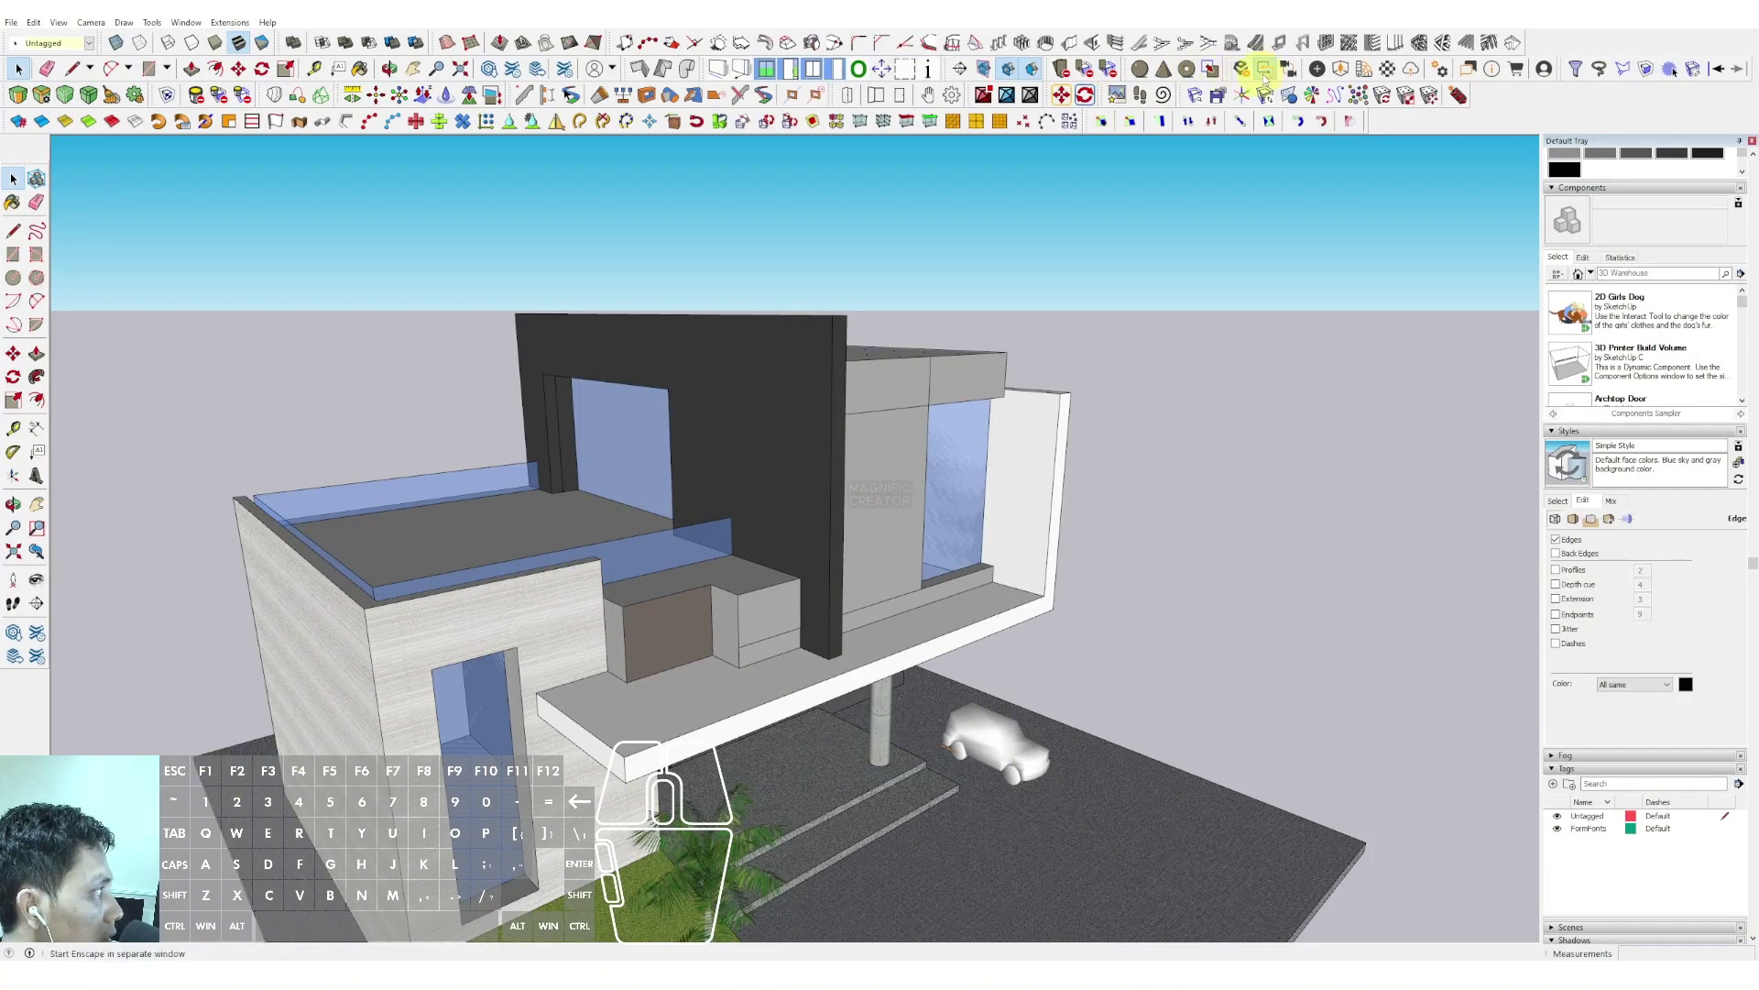
pyautogui.click(1317, 70)
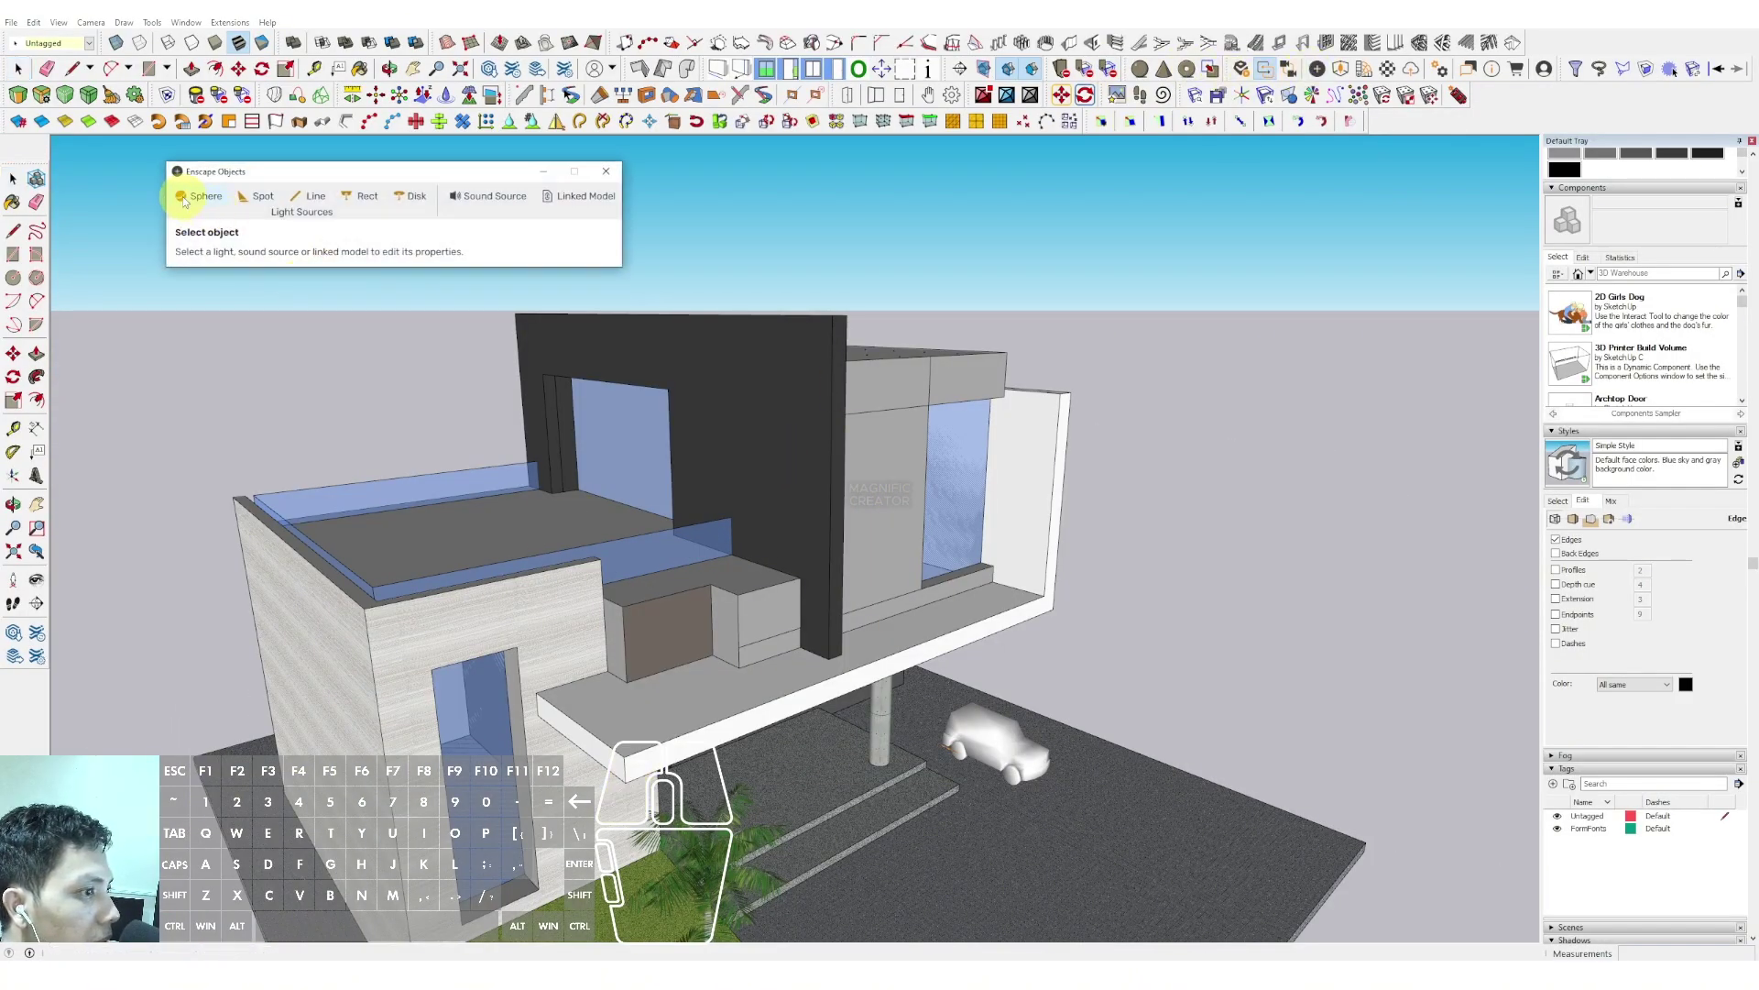
pyautogui.scroll(3, 766, 695)
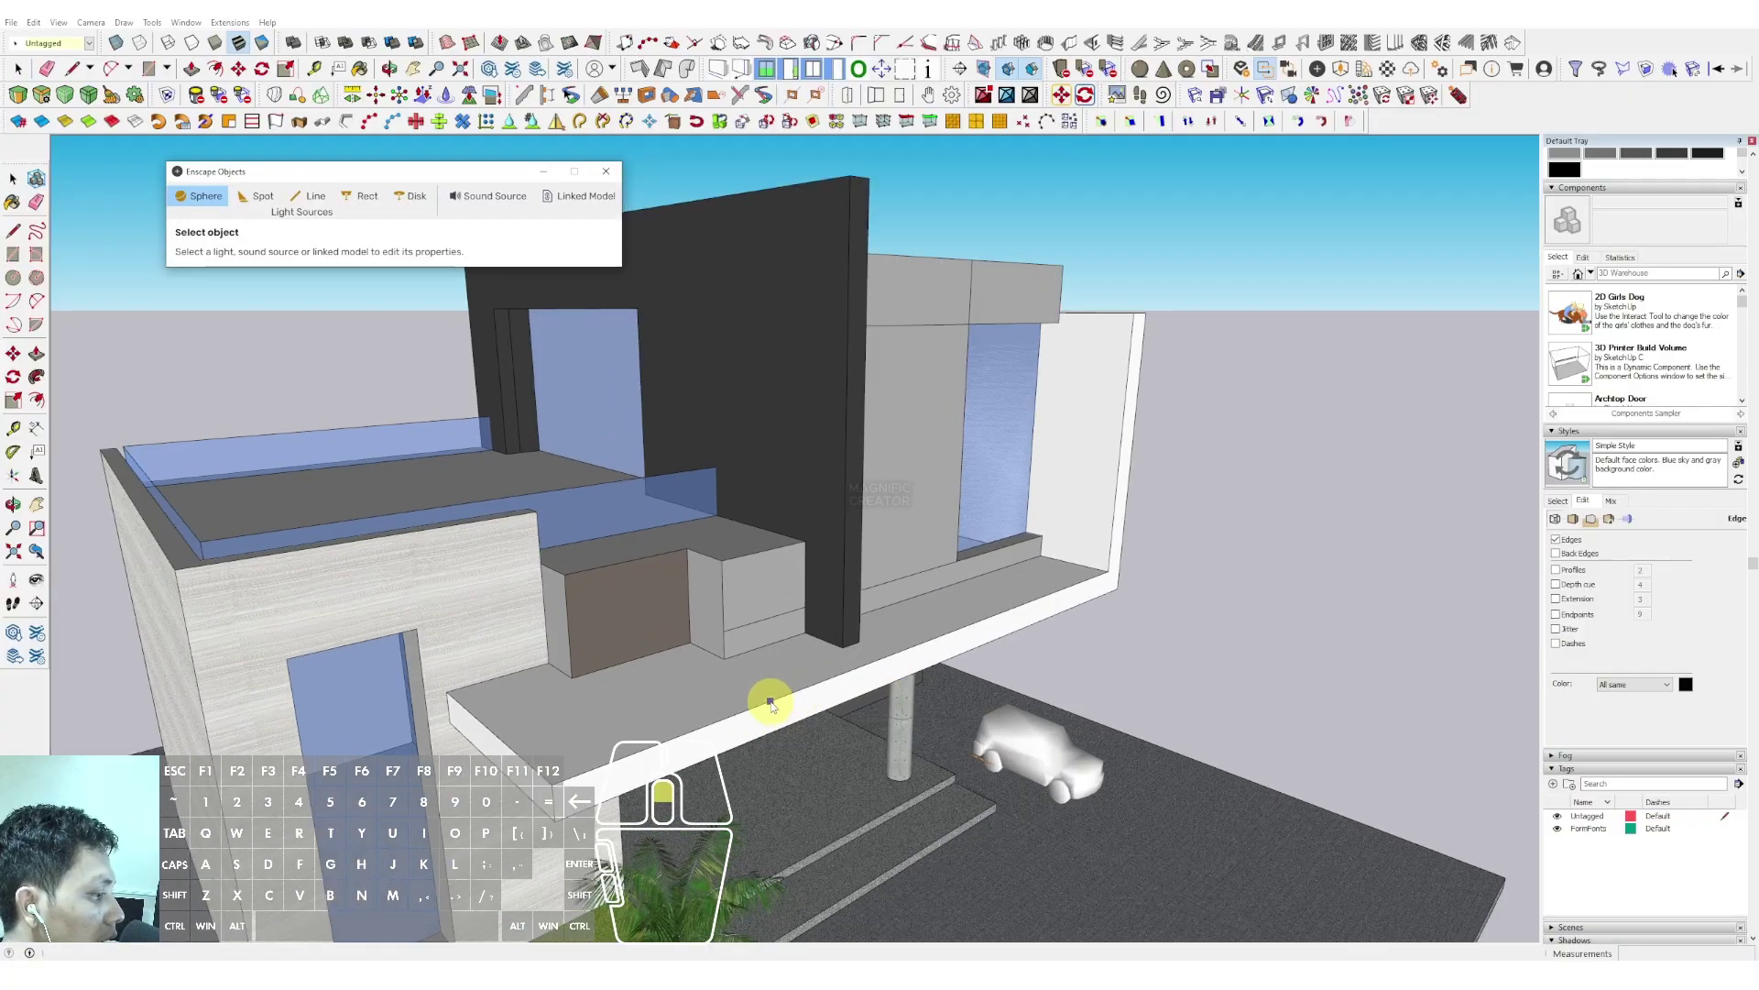
pyautogui.click(788, 679)
pyautogui.scroll(3, 788, 679)
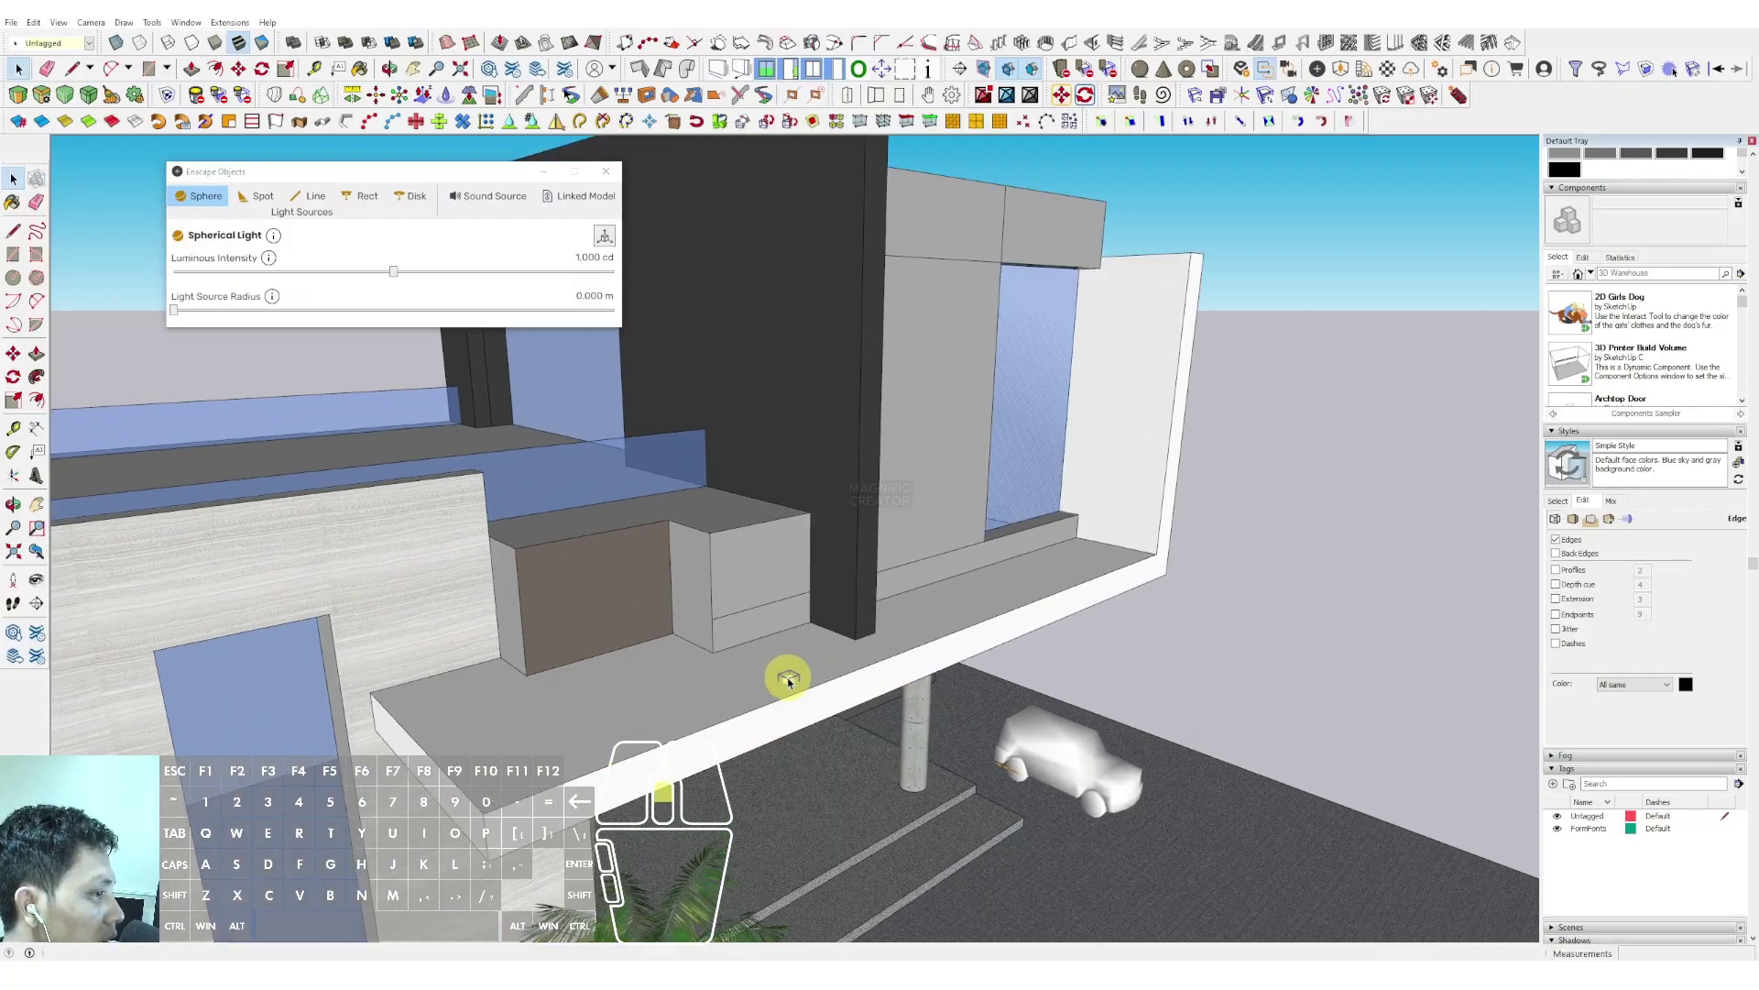
pyautogui.moveTo(393, 271); pyautogui.dragTo(524, 266)
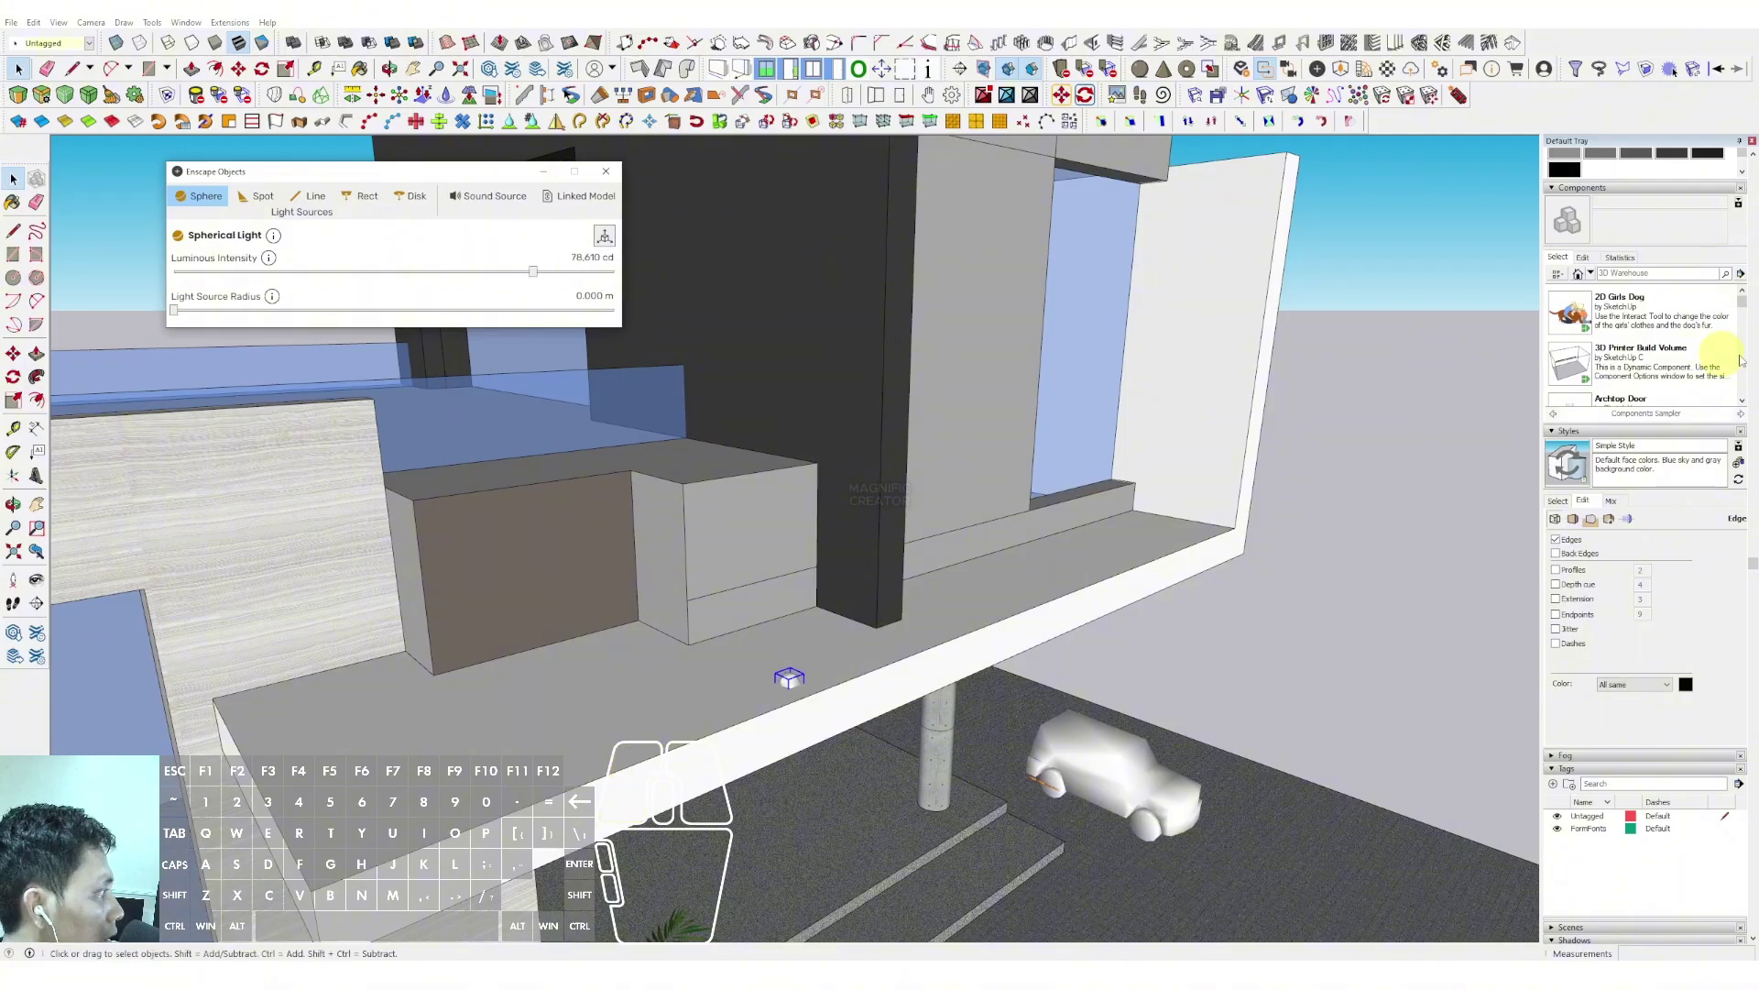
# Paint the spherical light with the orange Color C04
pyautogui.scroll(6, 1710, 275)
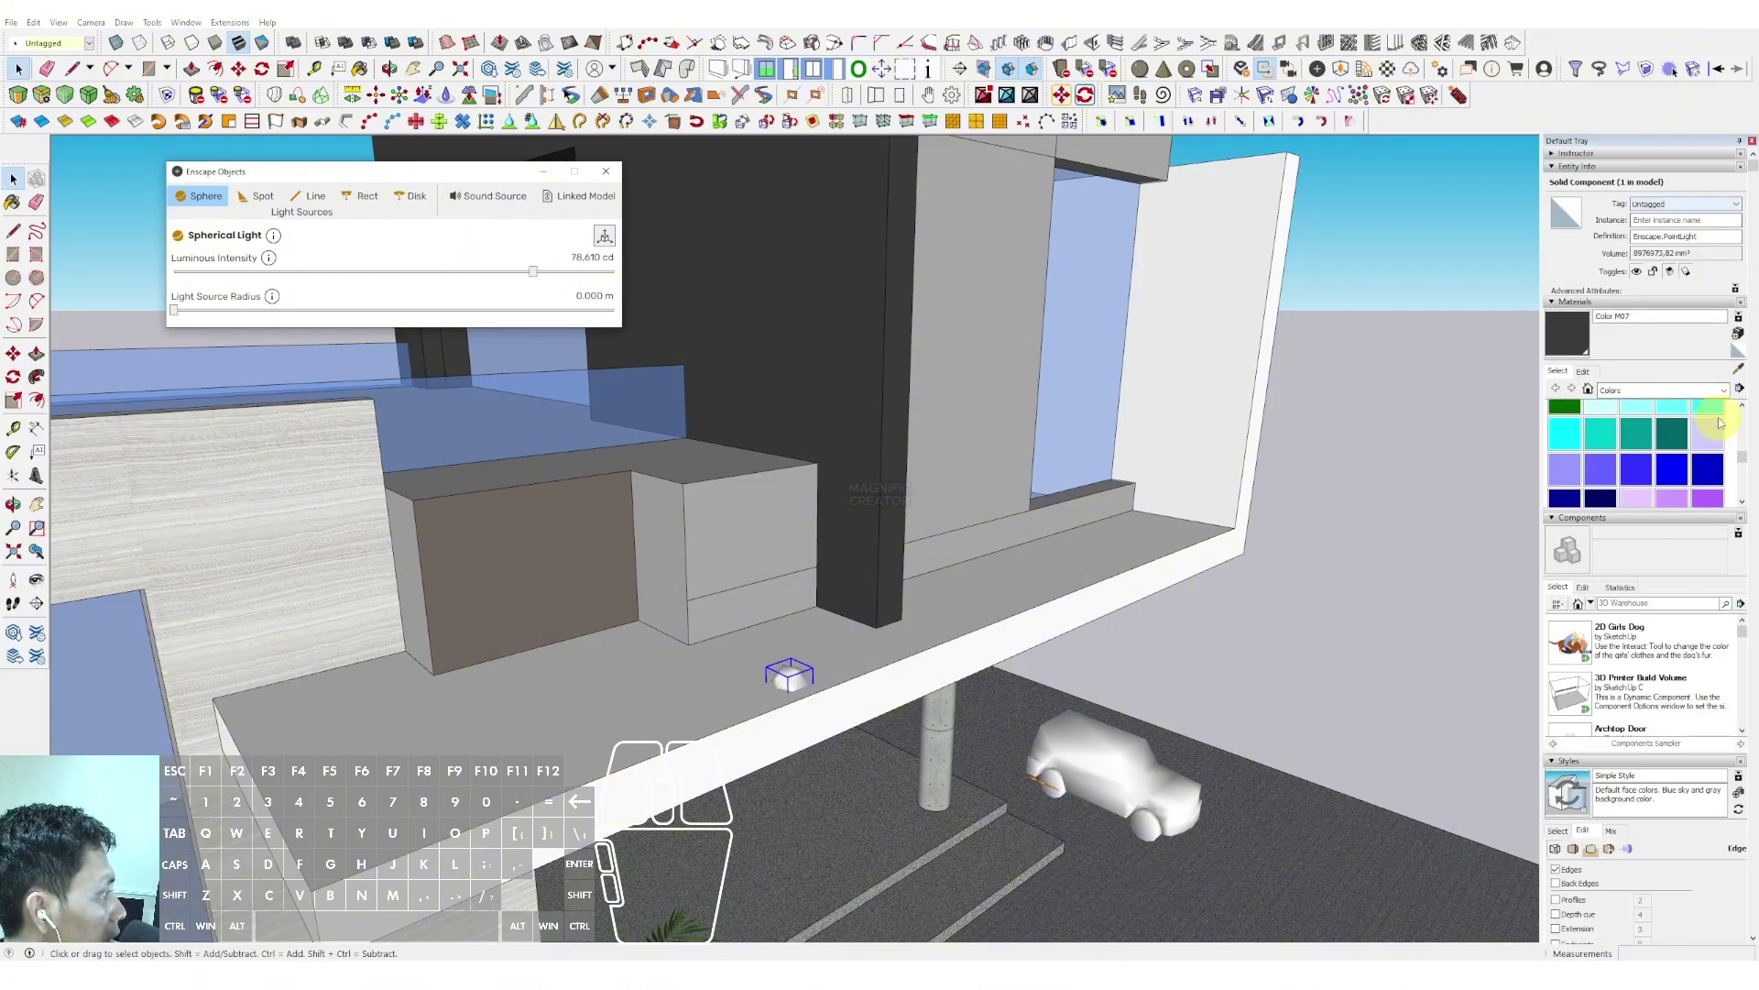
pyautogui.scroll(4, 1719, 423)
pyautogui.scroll(-3, 1719, 472)
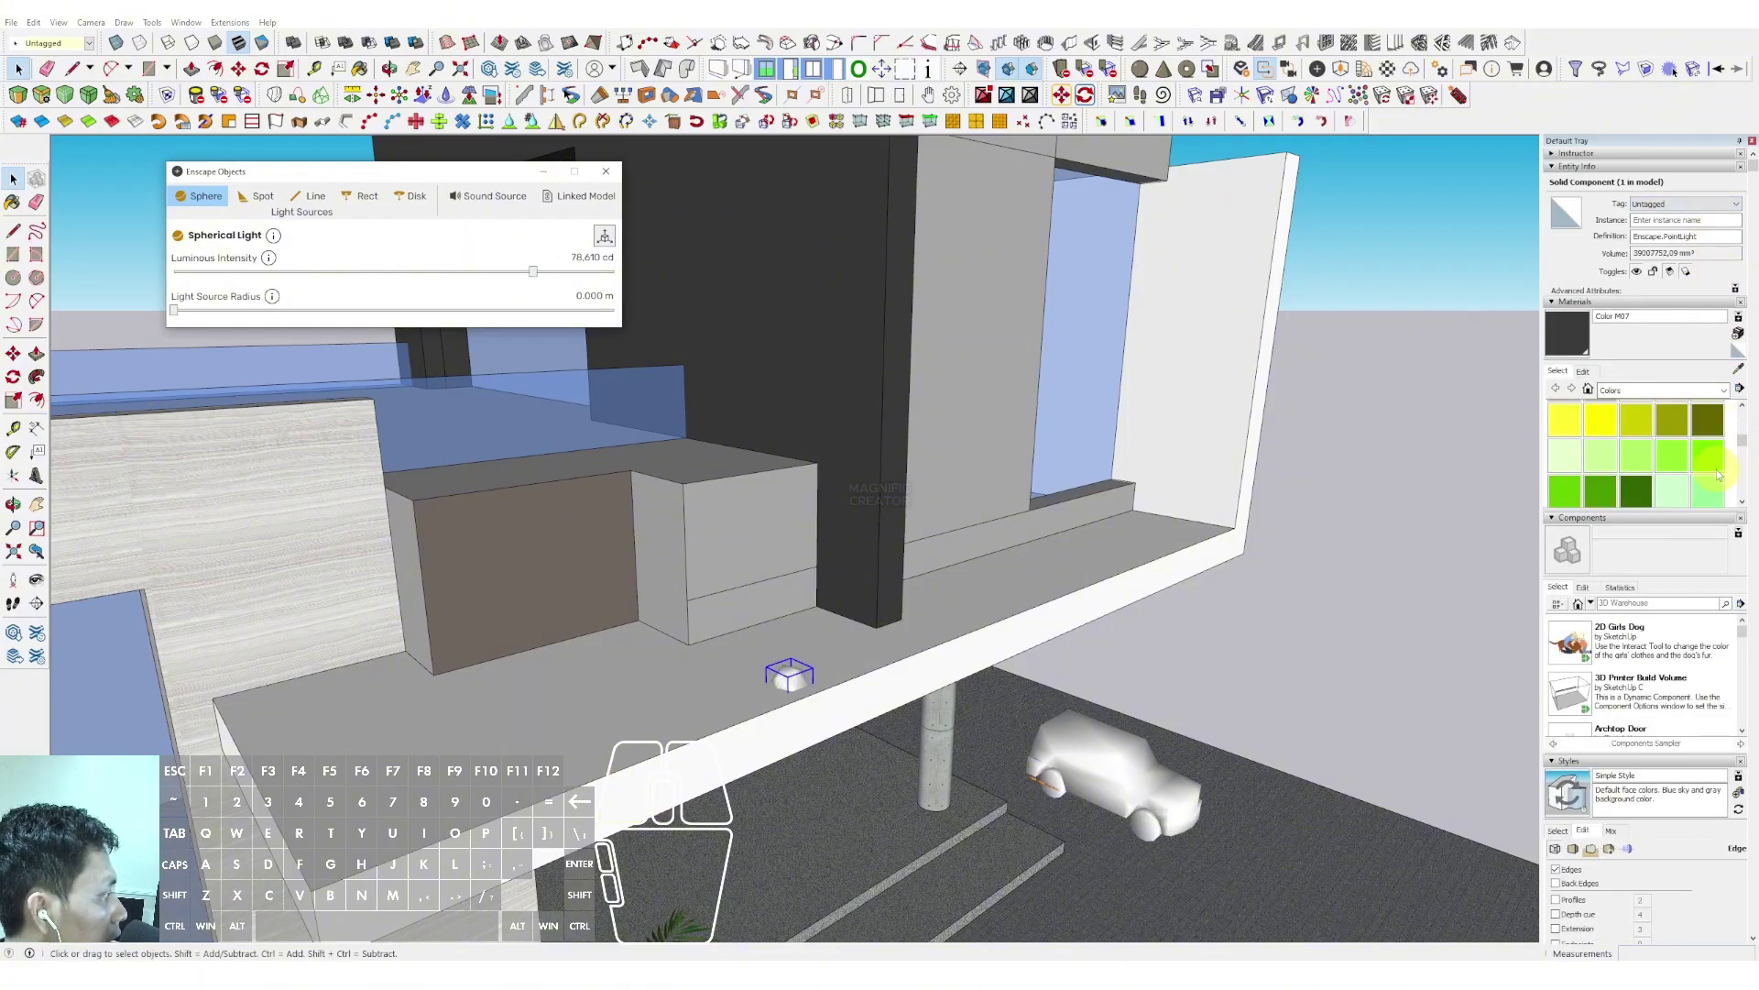
pyautogui.scroll(2, 1719, 475)
pyautogui.click(1708, 442)
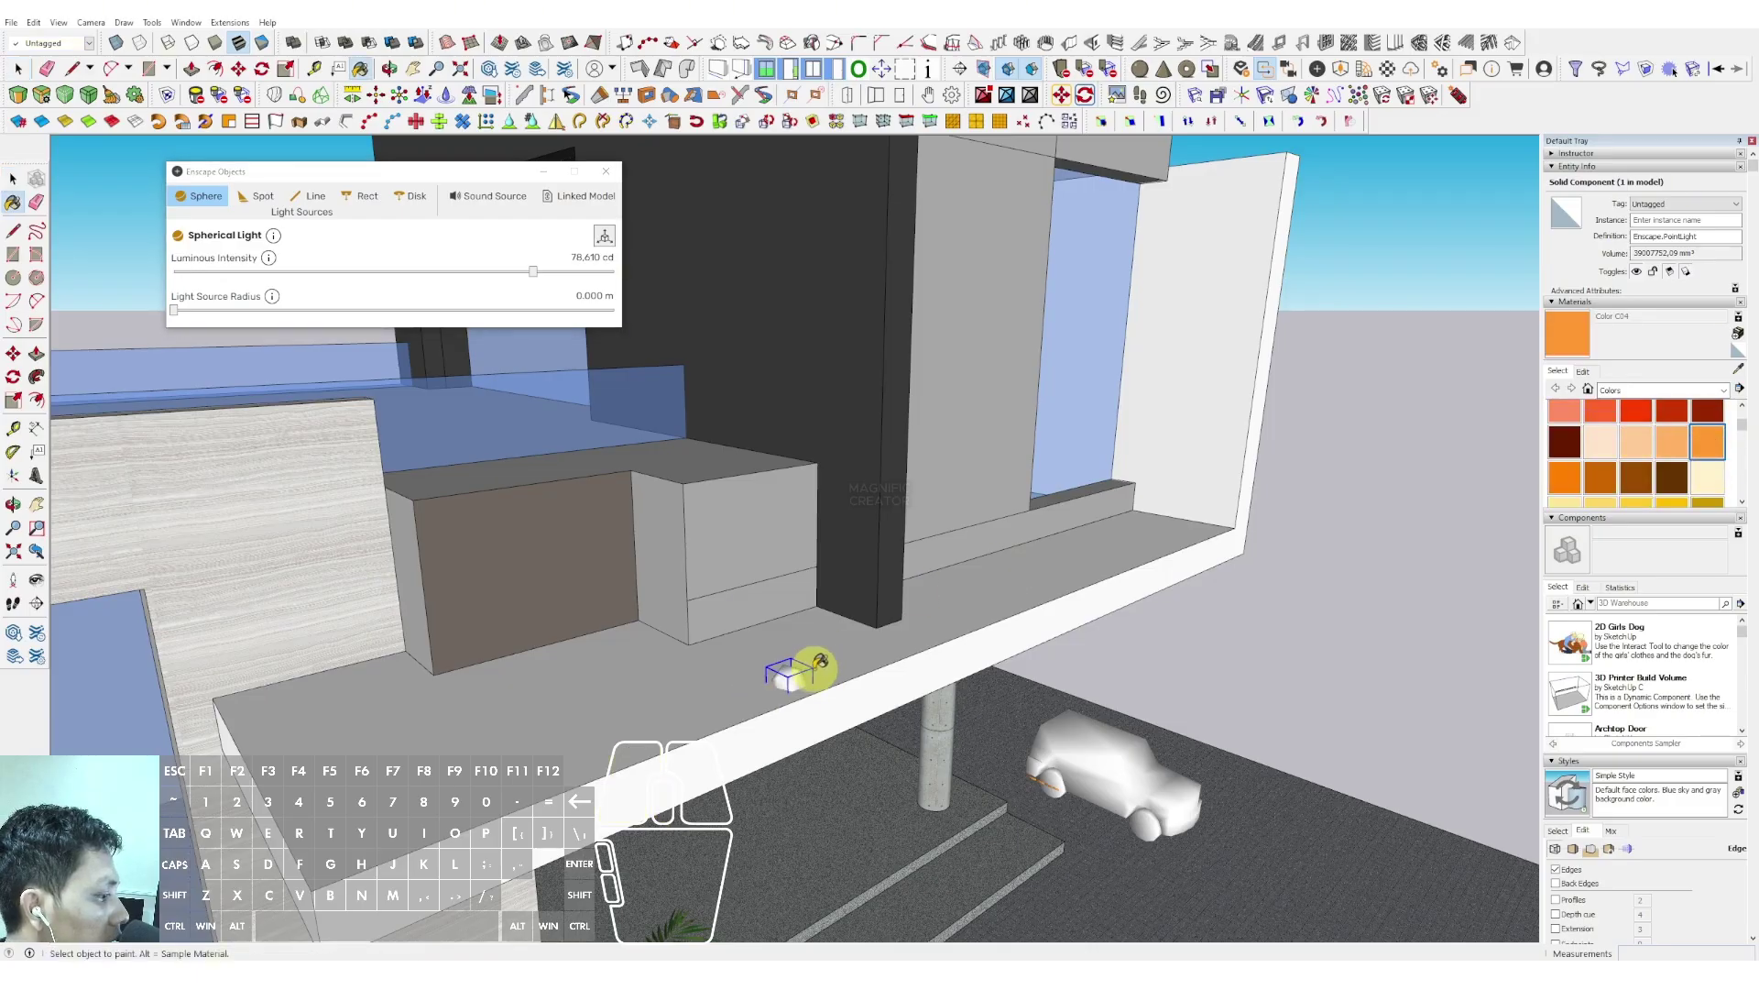
pyautogui.click(792, 667)
pyautogui.press('space')
# Paint the spherical light with the light cream Color D01
pyautogui.scroll(-2, 1688, 458)
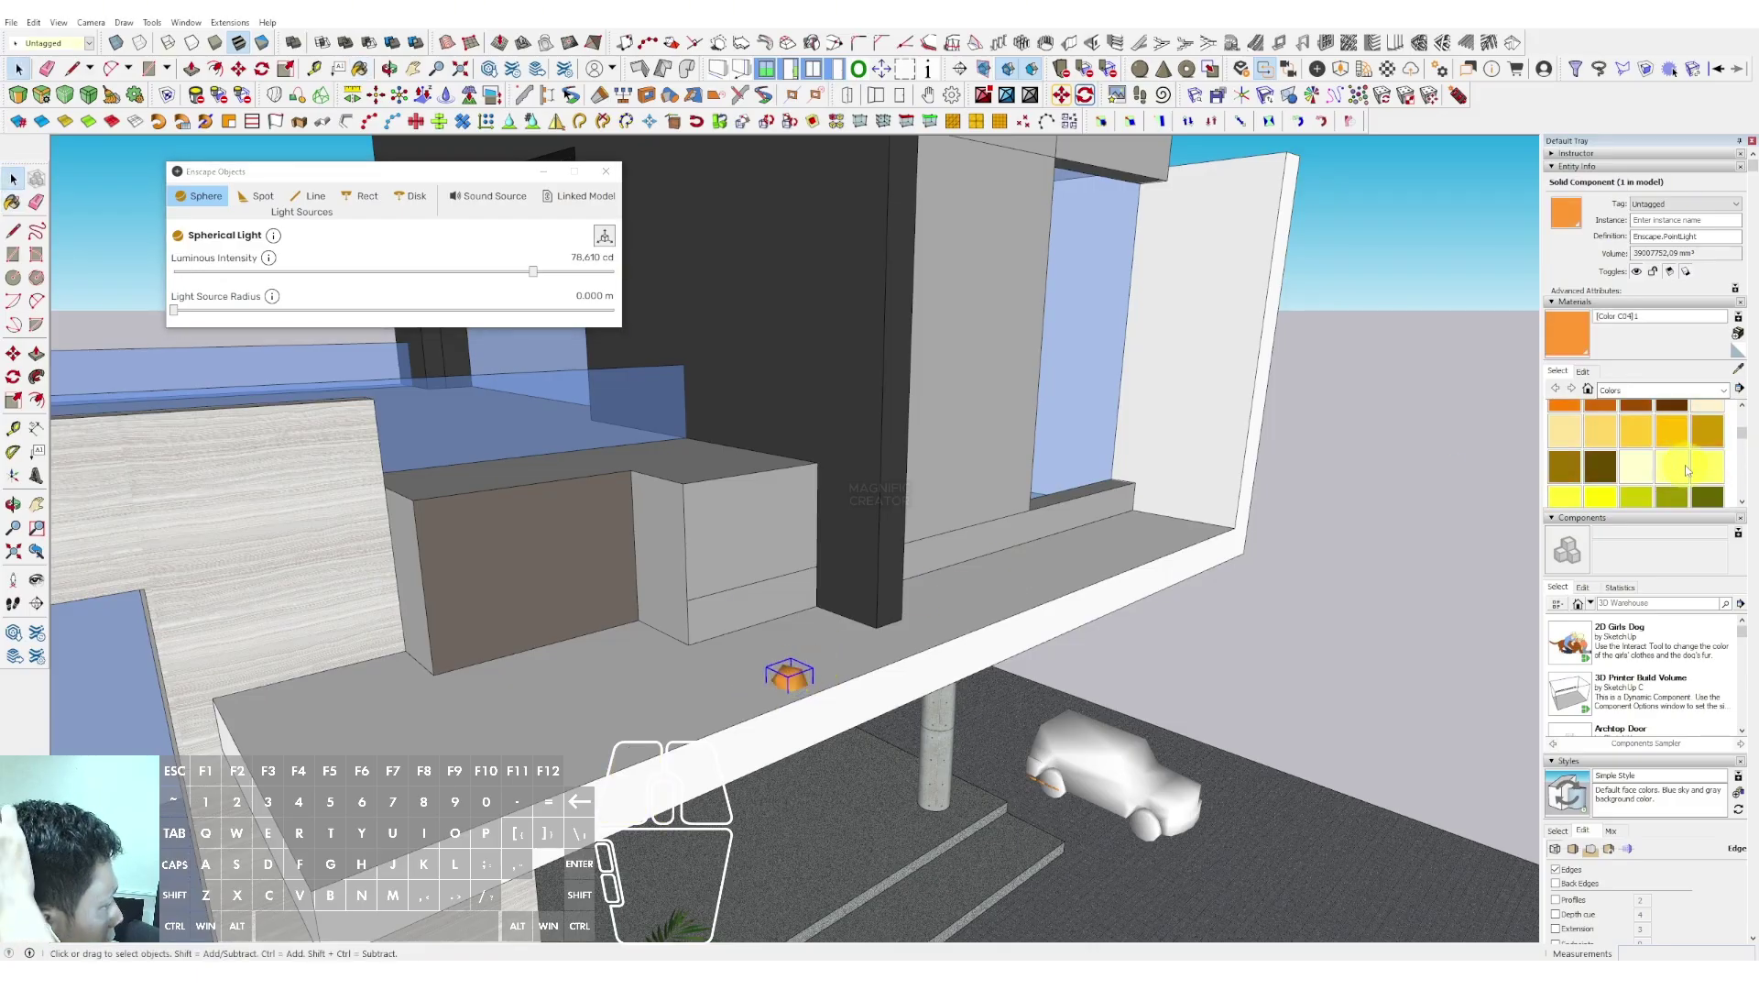
pyautogui.scroll(2, 1703, 461)
pyautogui.click(1708, 476)
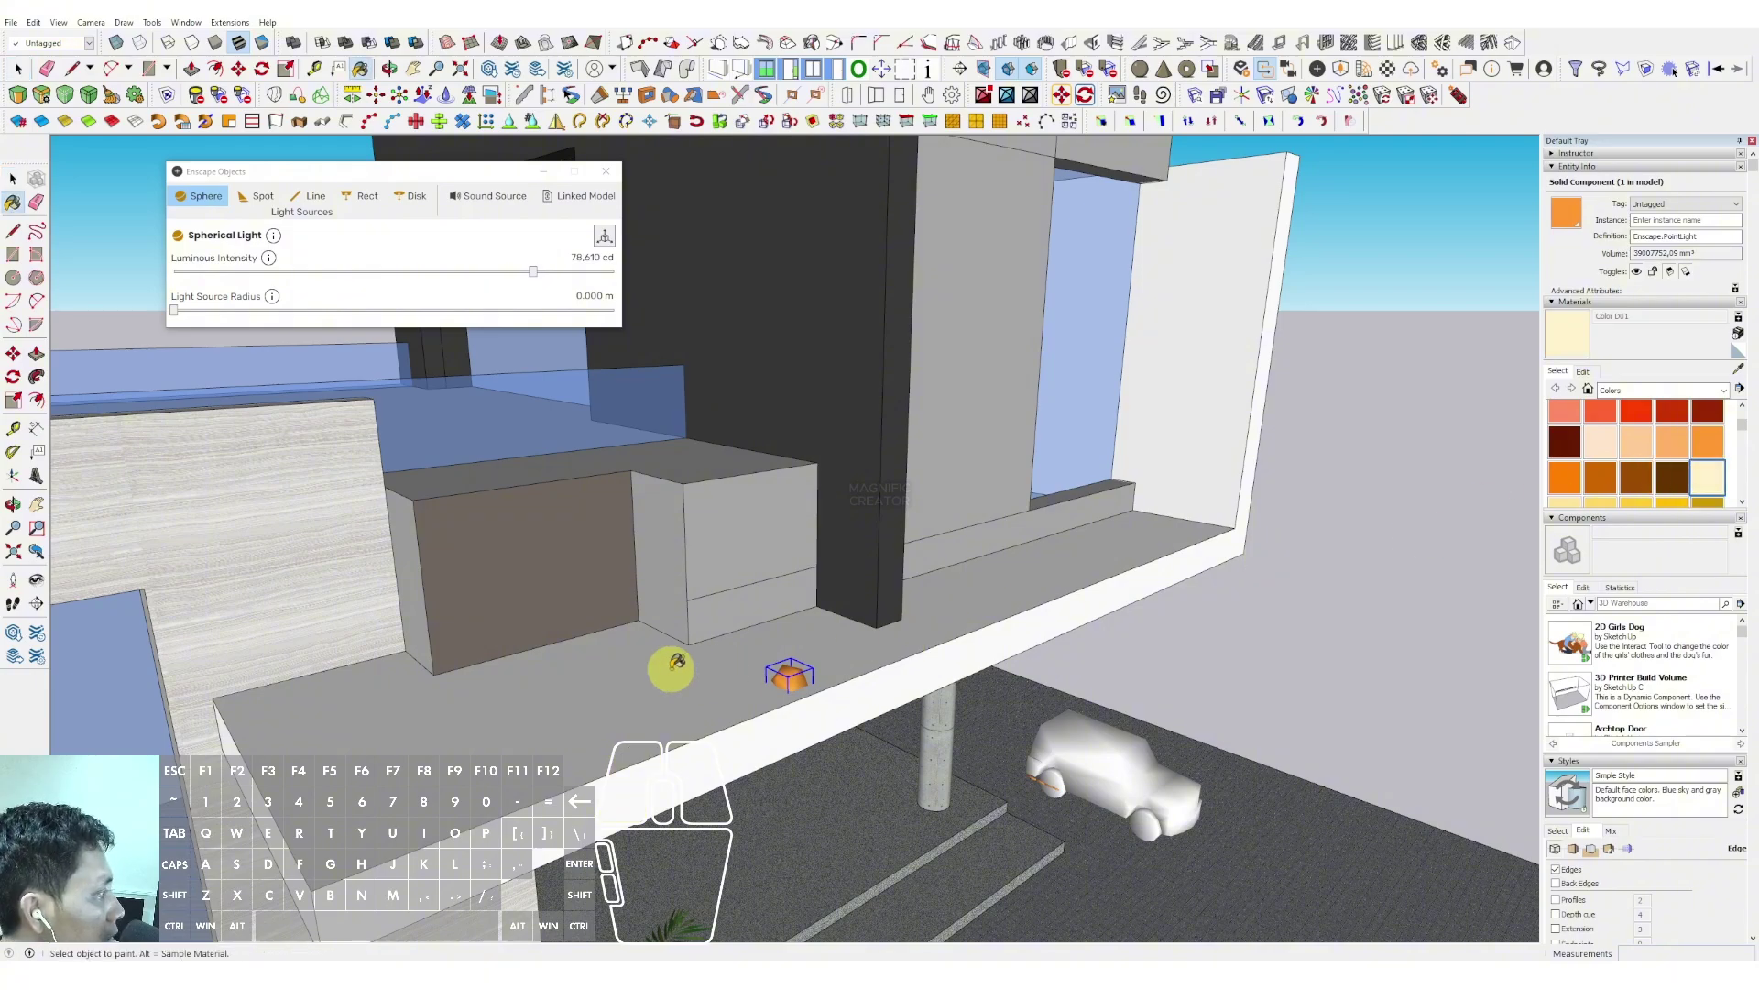
pyautogui.click(792, 666)
pyautogui.press('space')
# Move the spherical light onto the upper room's roof near its outer front corner and raise it just above the surface
pyautogui.scroll(2, 795, 674)
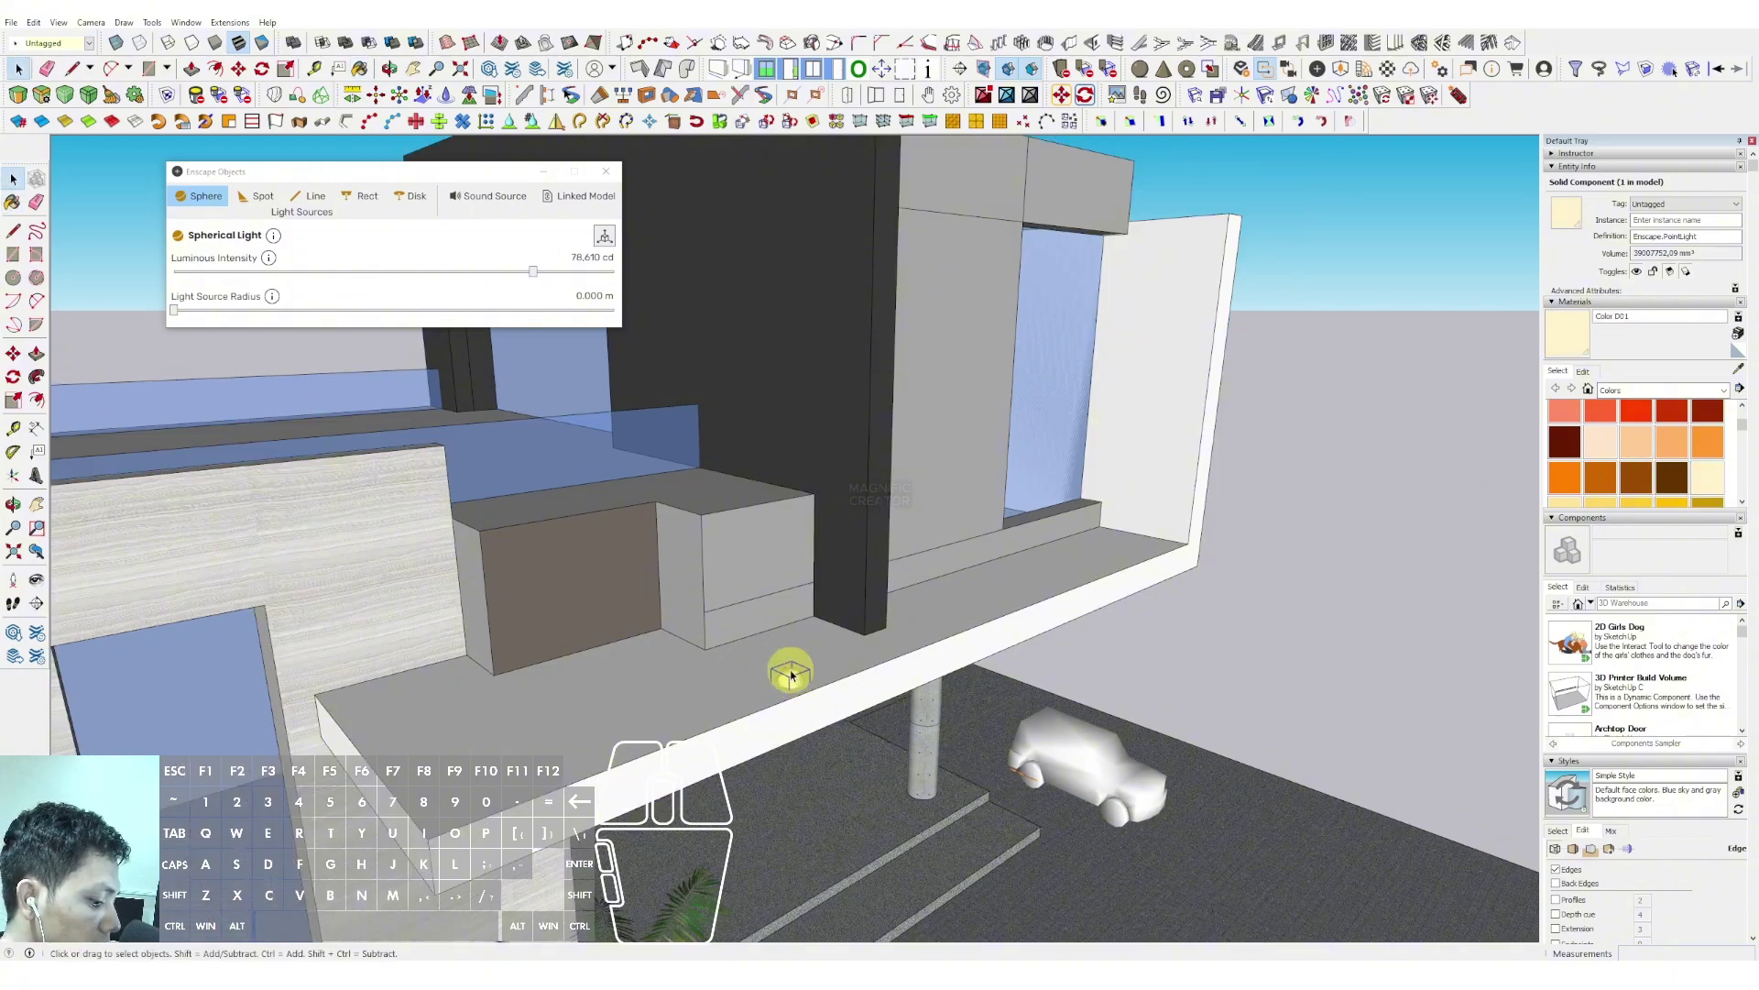
pyautogui.keyDown('shift'); pyautogui.moveTo(1027, 548); pyautogui.dragTo(838, 723, button='middle'); pyautogui.keyUp('shift')
pyautogui.moveTo(895, 609); pyautogui.dragTo(779, 650, button='middle')
pyautogui.scroll(1, 801, 572)
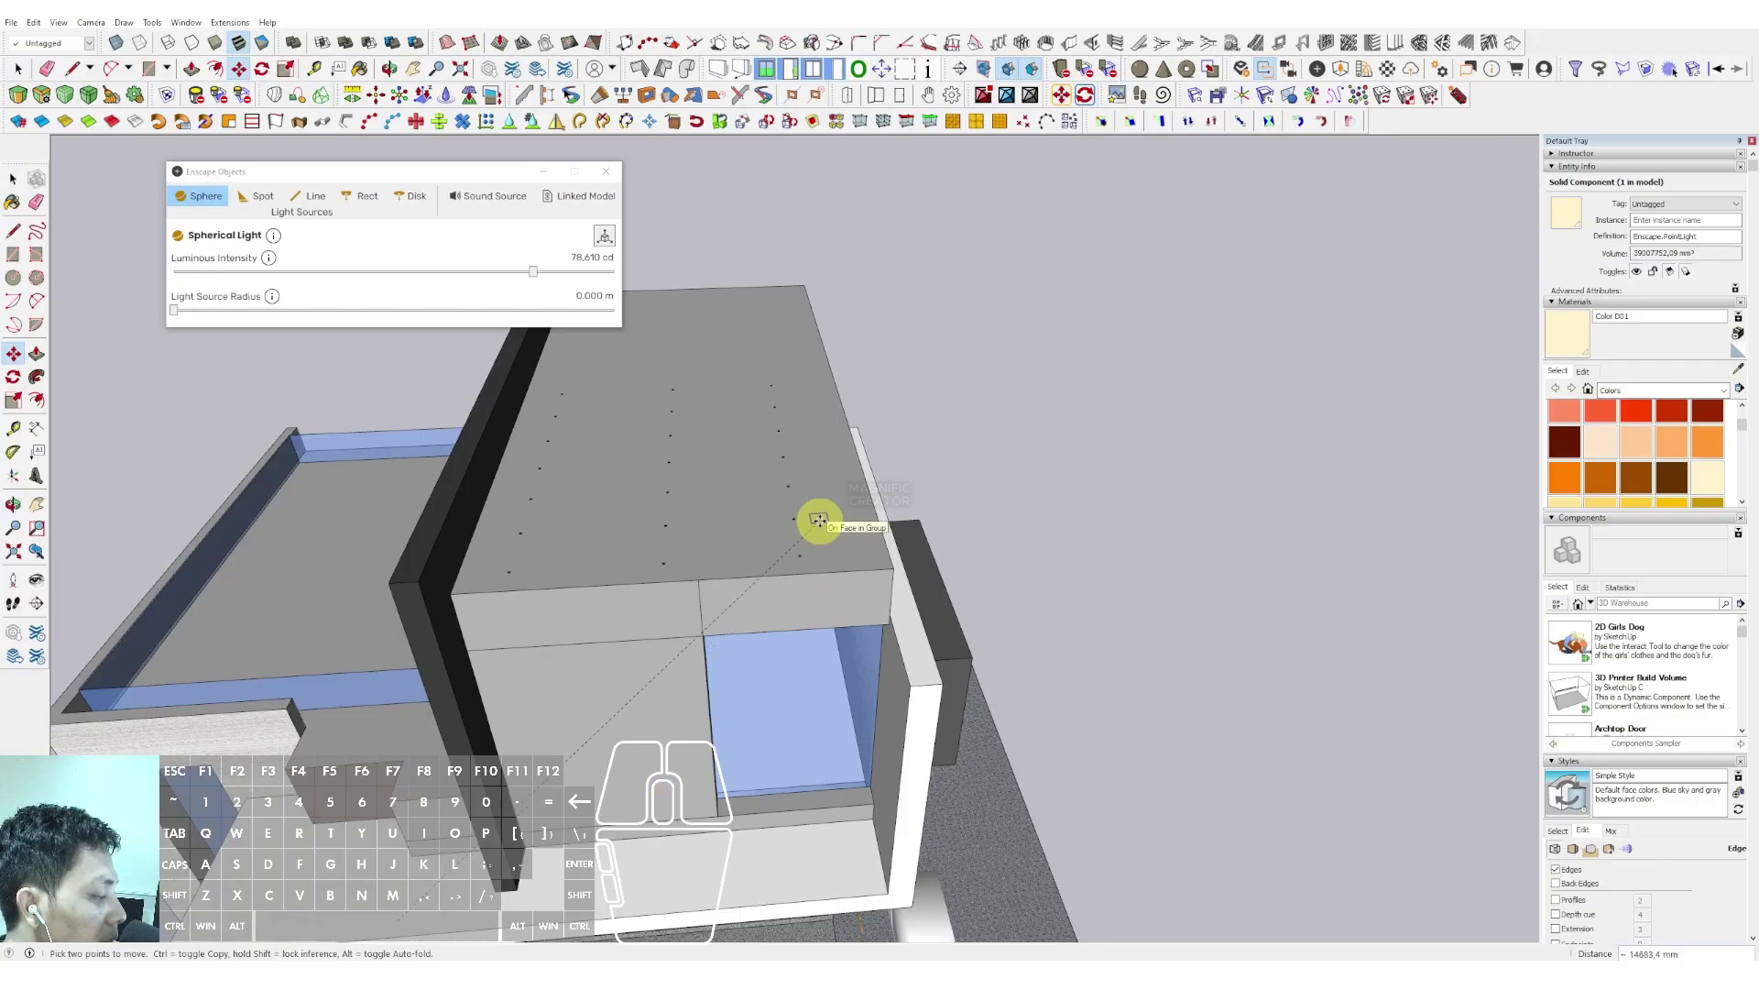
pyautogui.press('space')
pyautogui.scroll(2, 799, 553)
pyautogui.moveTo(852, 492); pyautogui.dragTo(880, 476, button='middle')
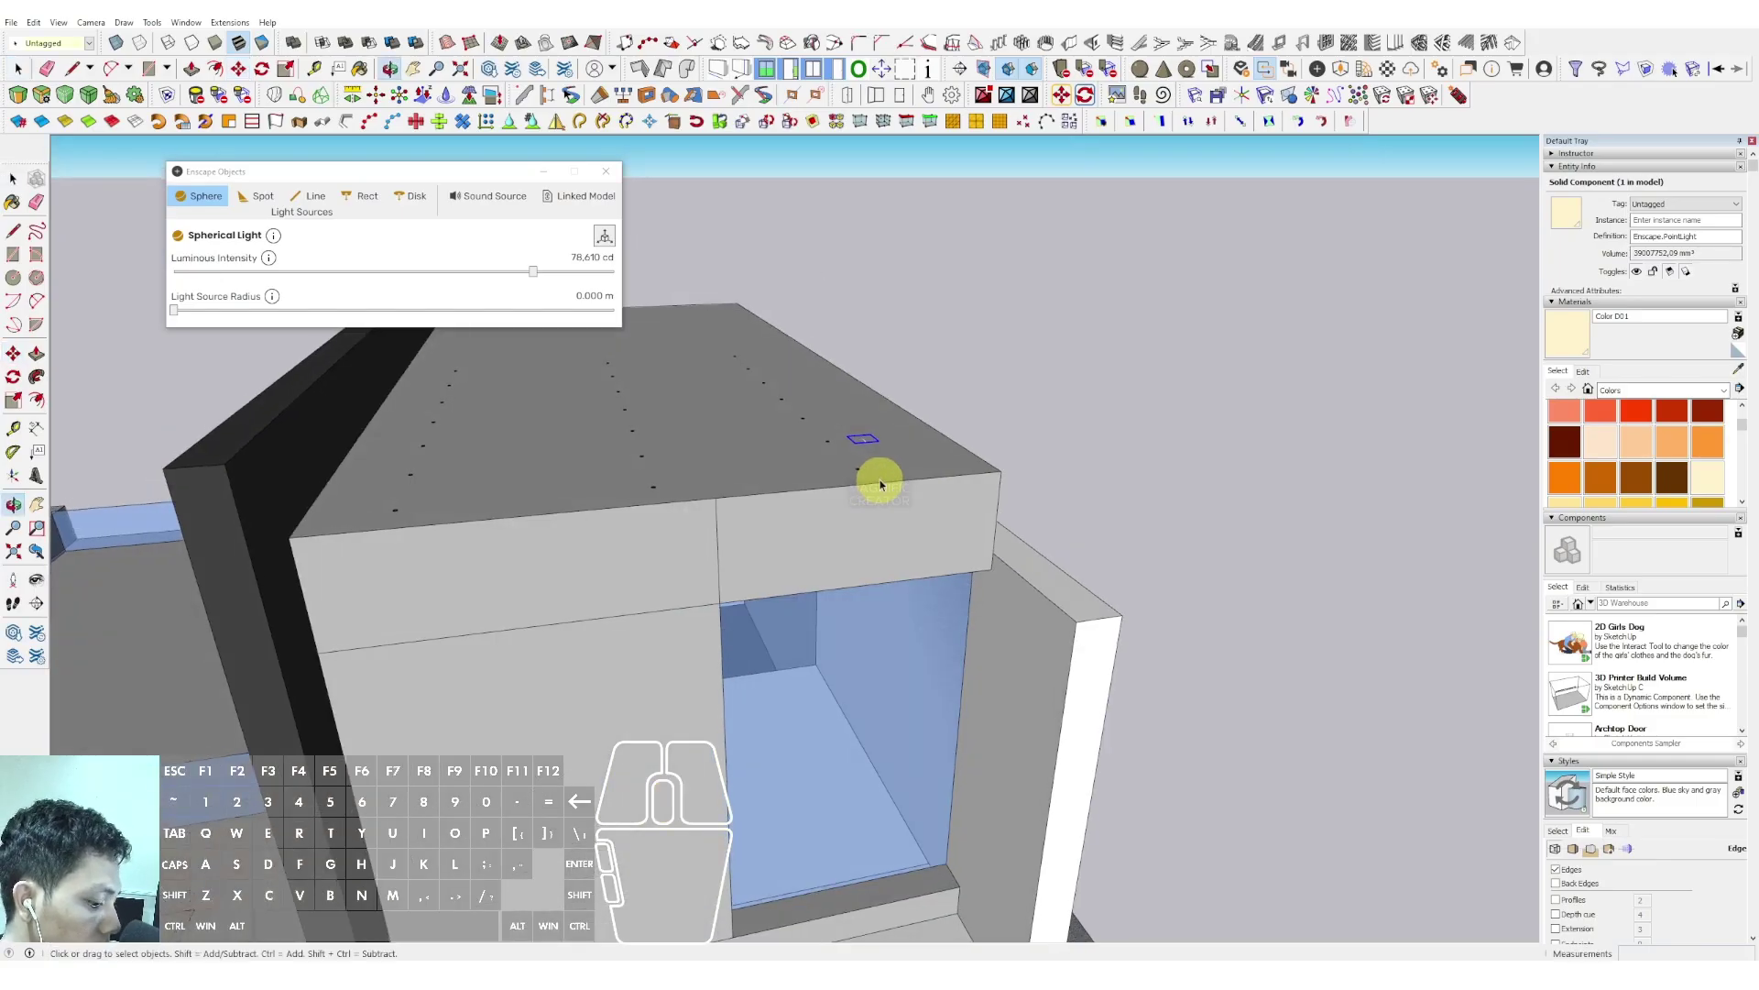
pyautogui.press('m')
pyautogui.click(898, 415)
pyautogui.press('space')
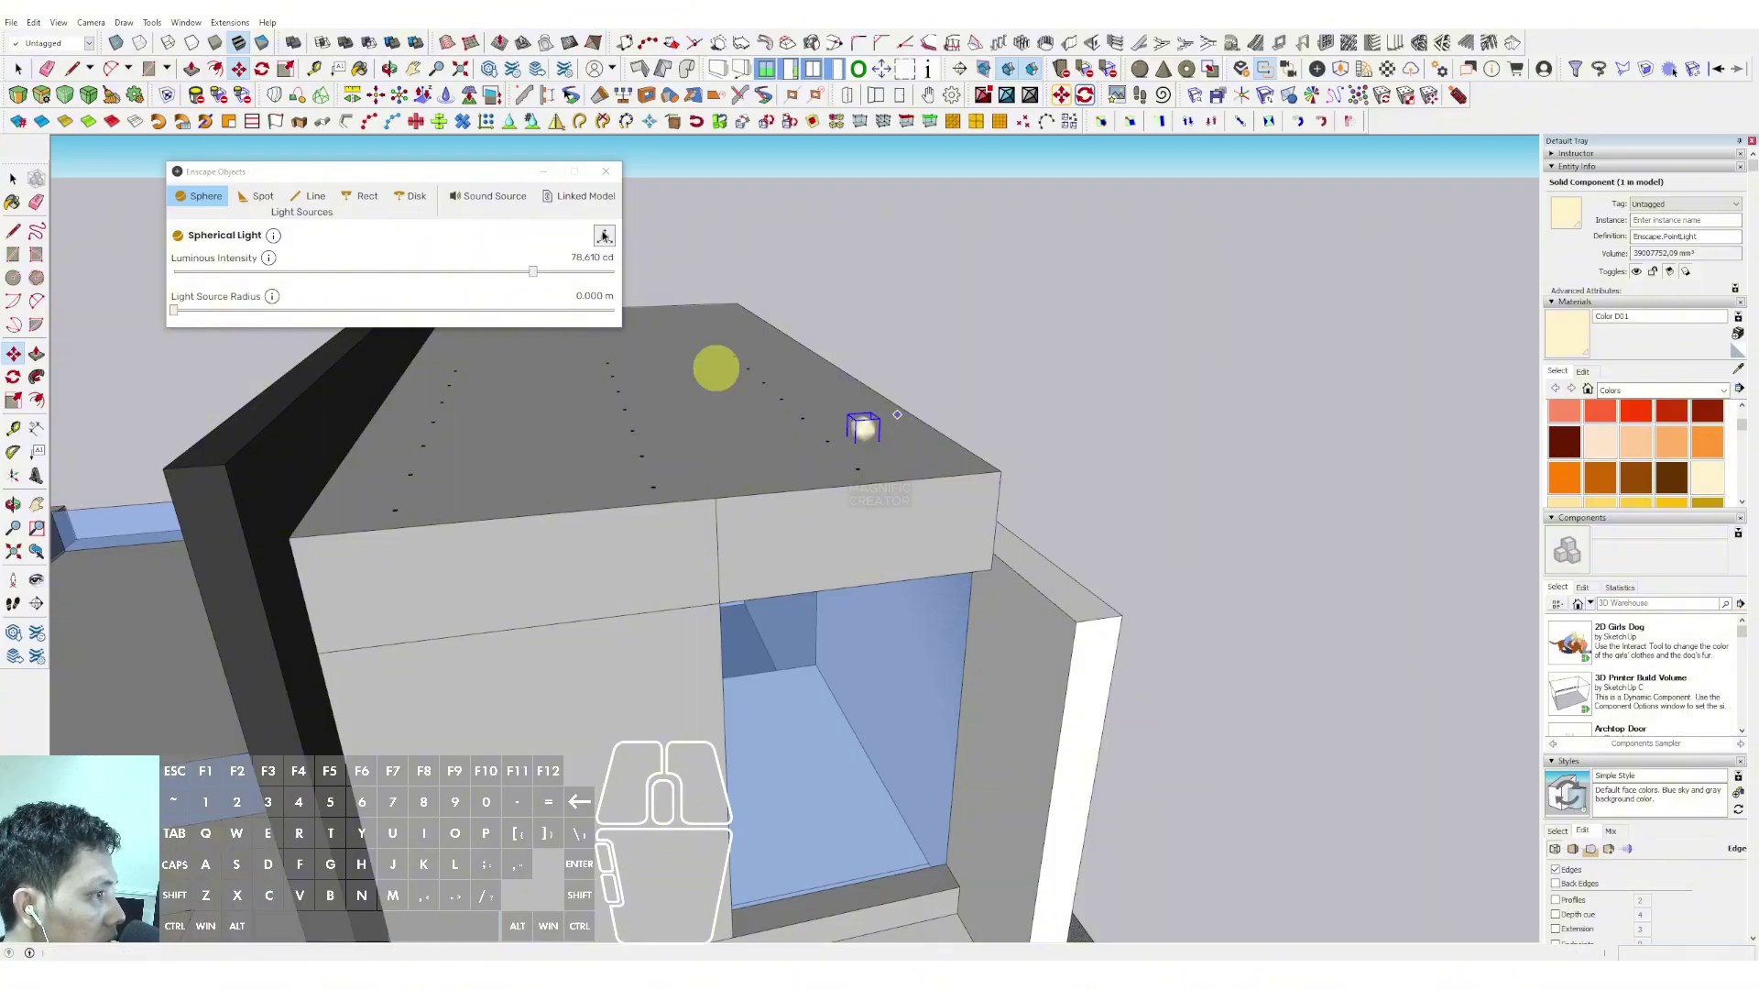
# Copy the spherical light twice across the roof towards the dark wall, spacing the lights about 2.6 m apart
pyautogui.moveTo(779, 893); pyautogui.dragTo(885, 575, button='middle')
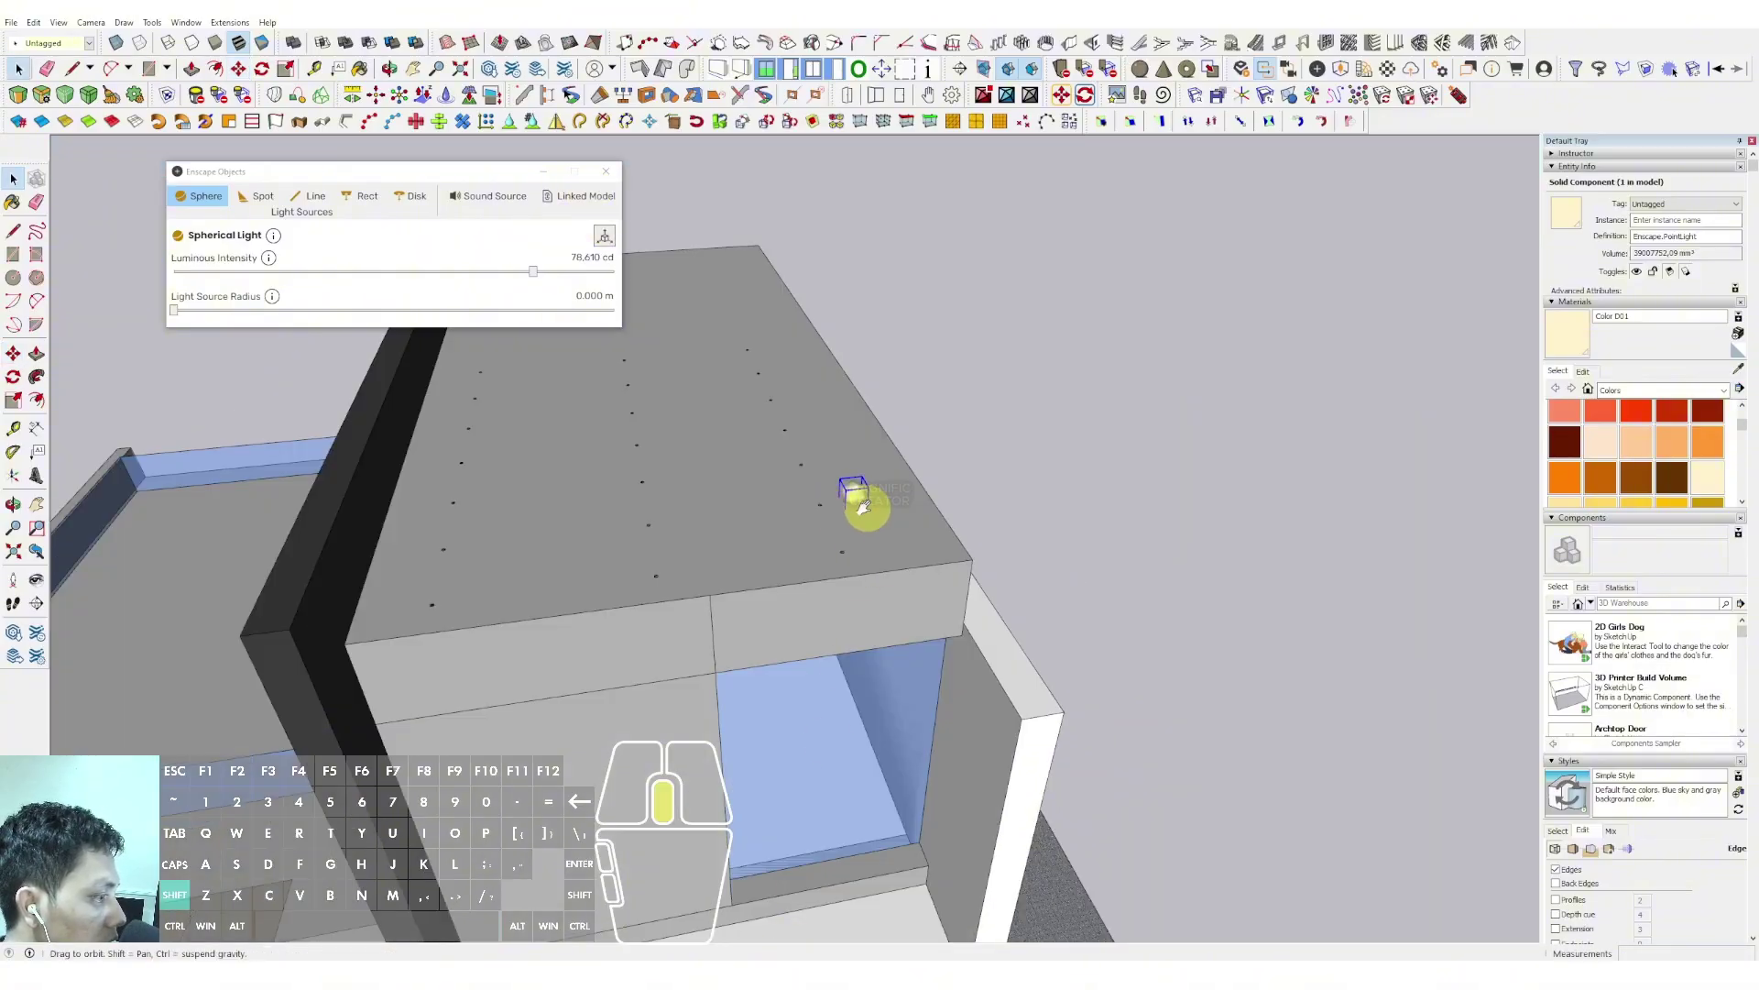
pyautogui.moveTo(863, 507); pyautogui.dragTo(1065, 587, button='middle')
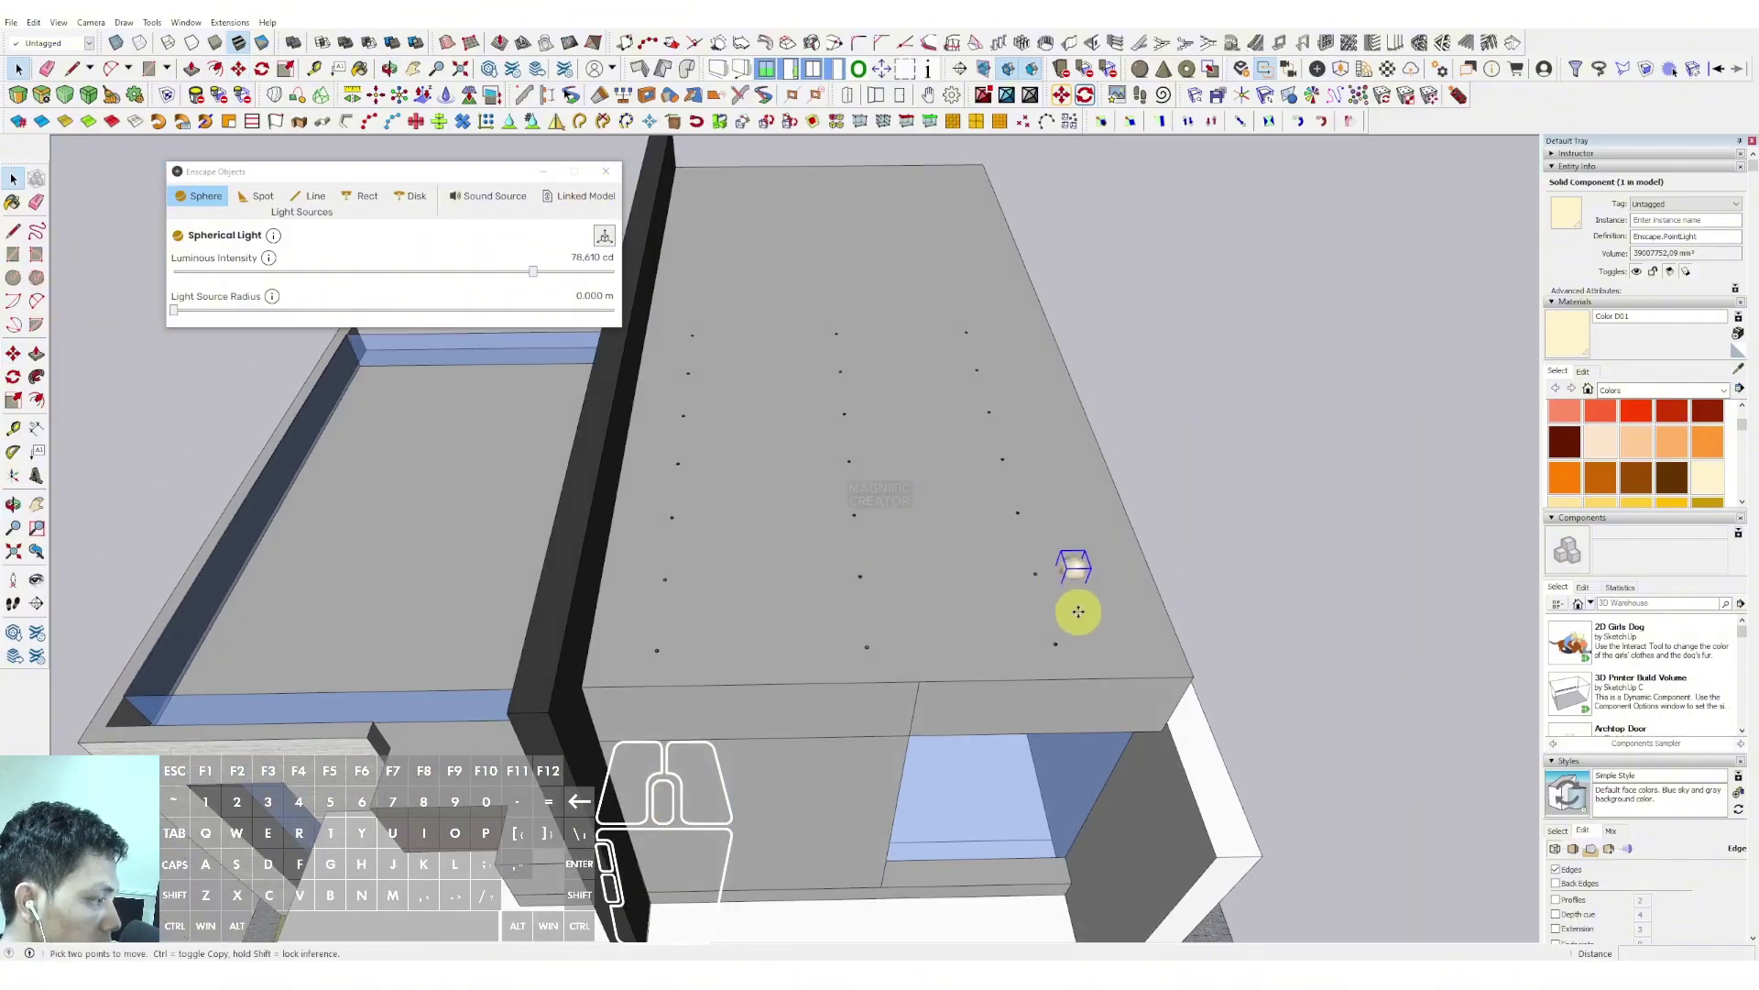
pyautogui.press('ctrl')
pyautogui.click(1080, 597)
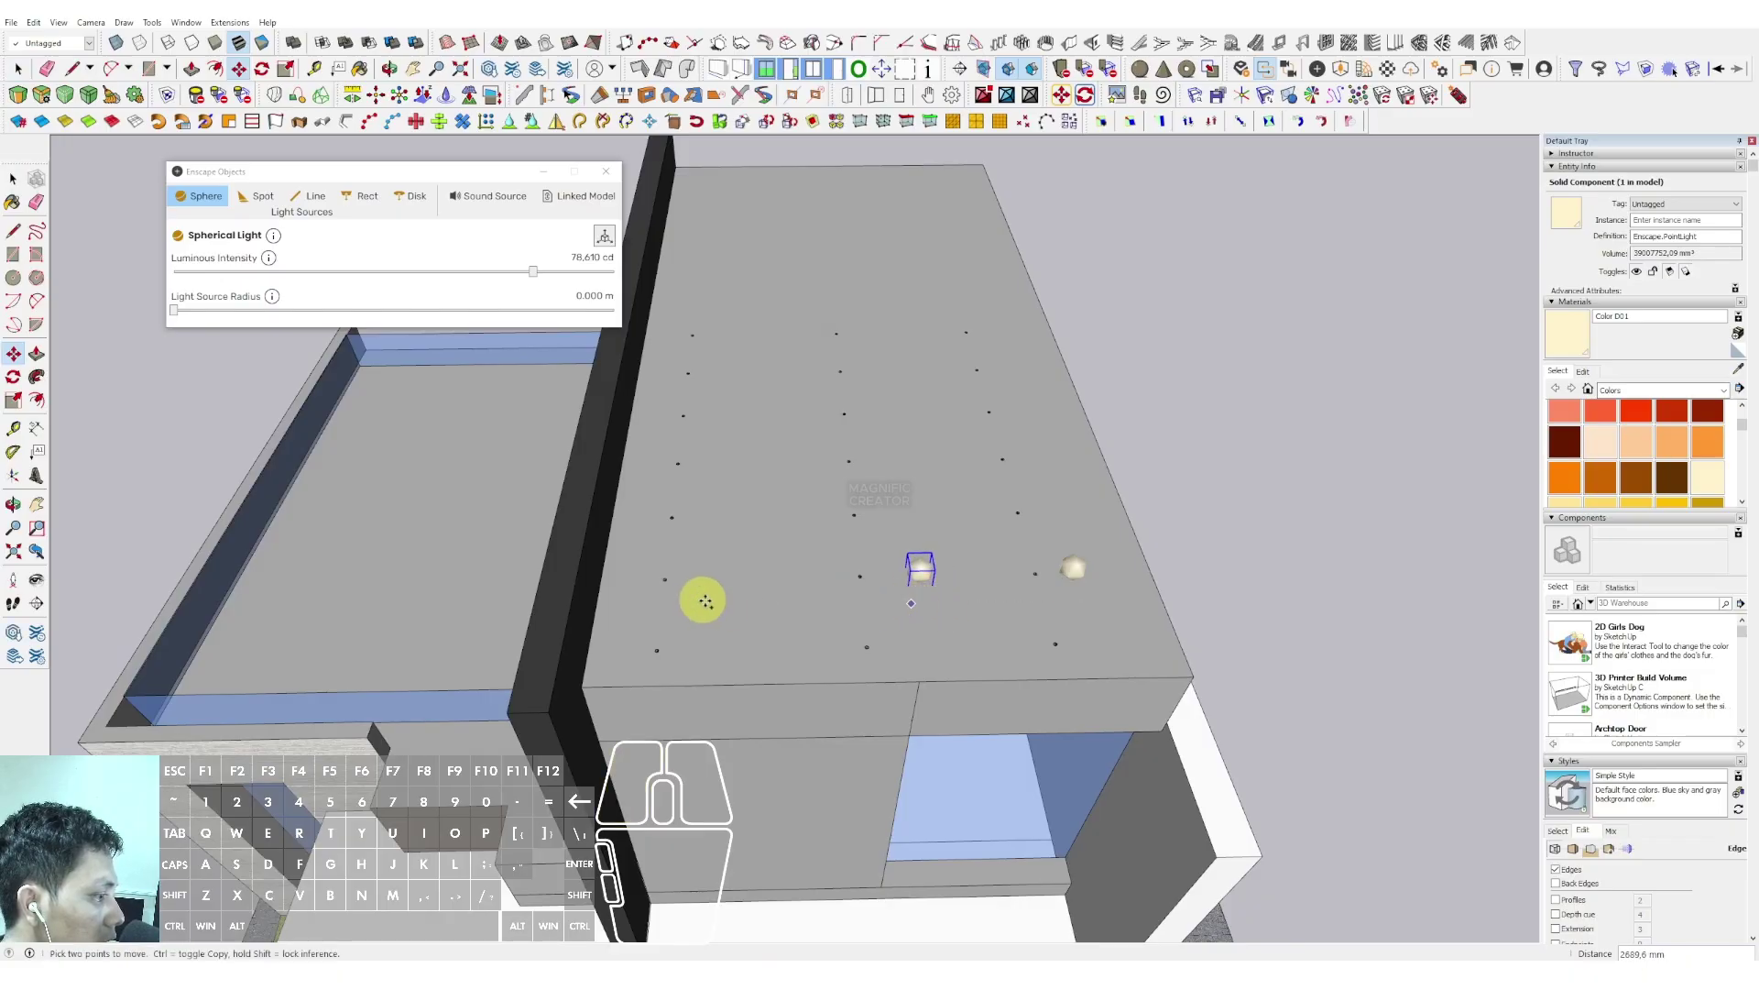
pyautogui.press('shift')
pyautogui.click(760, 611)
pyautogui.press('shift')
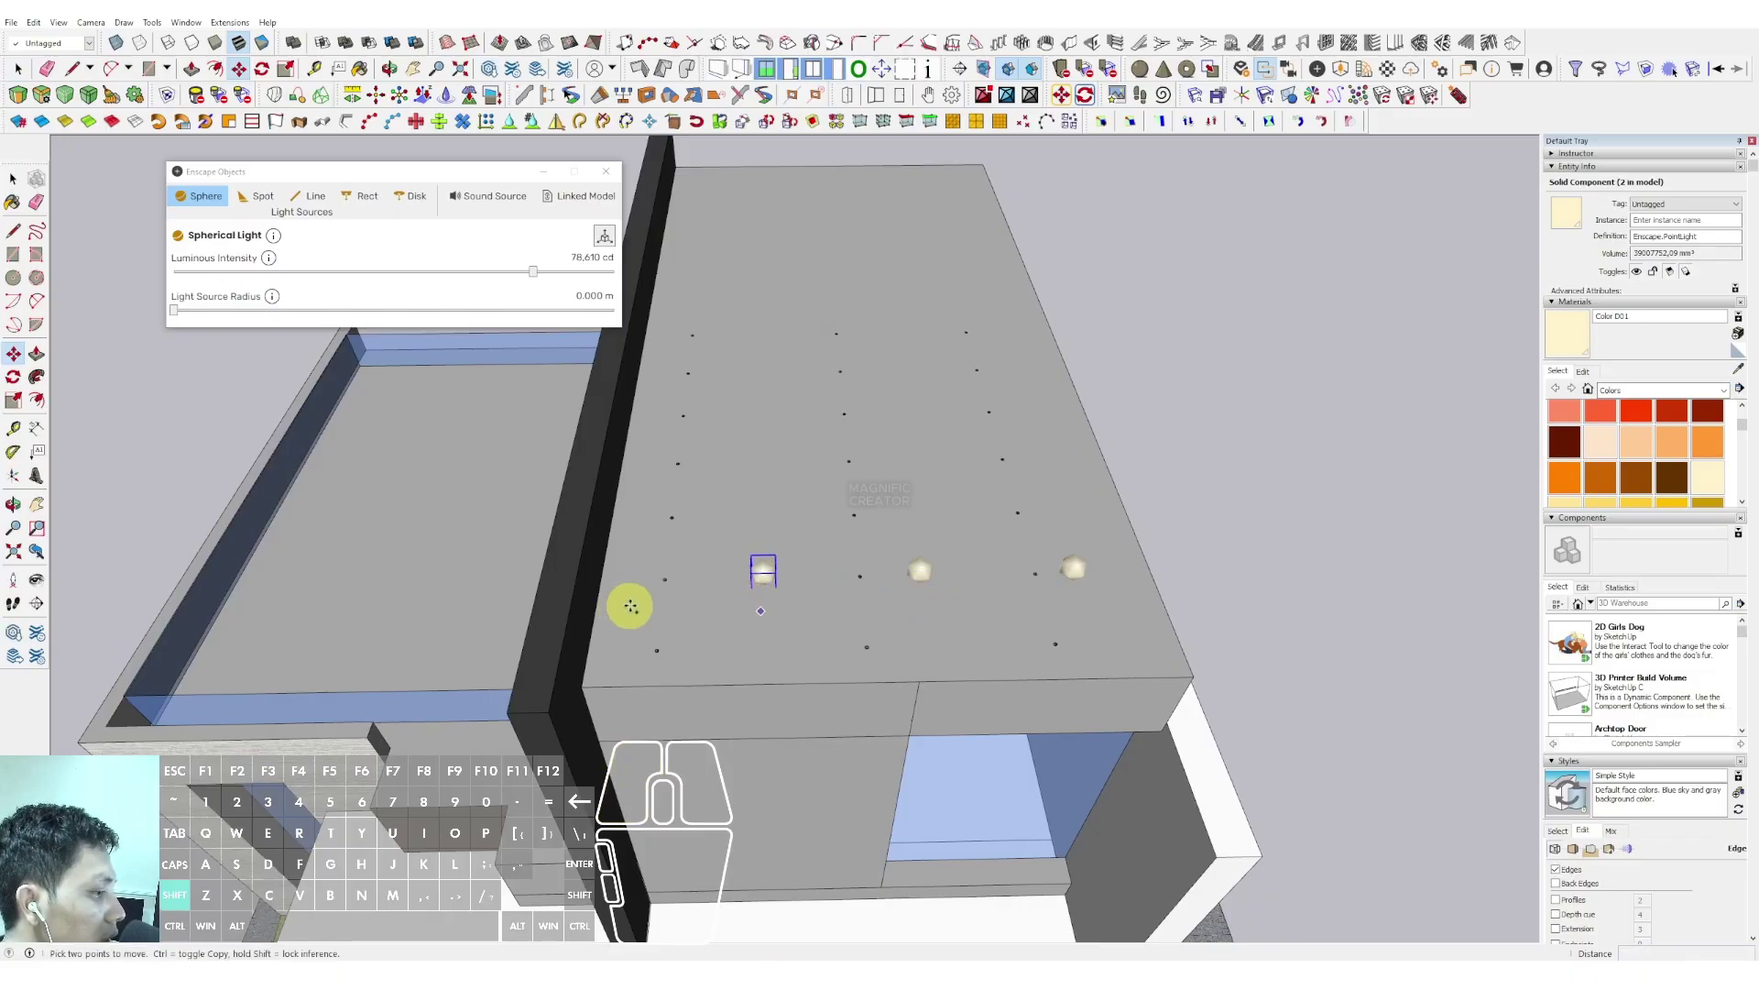
# Copy the spherical light once more beside the dark wall and group the four lights of the row
pyautogui.click(639, 609)
pyautogui.press('space')
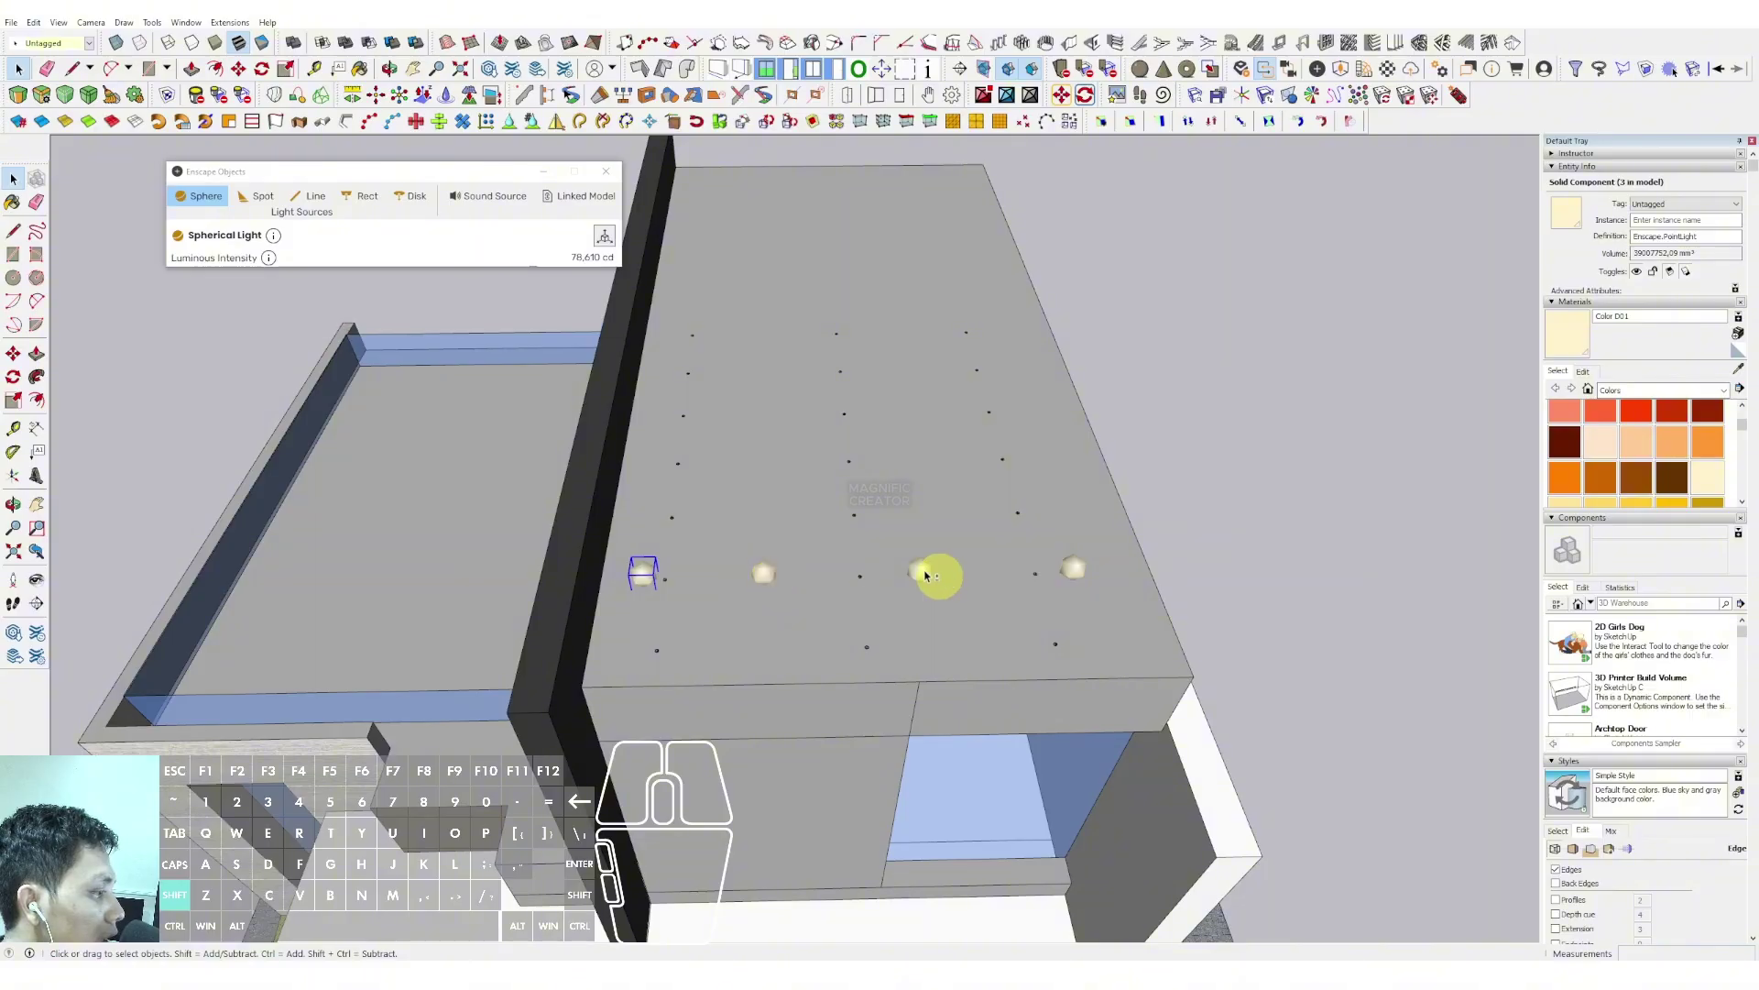
pyautogui.keyDown('shift'); pyautogui.click(1083, 571); pyautogui.keyUp('shift')
pyautogui.rightClick(1083, 570)
pyautogui.click(1113, 703)
pyautogui.scroll(-3, 1053, 583)
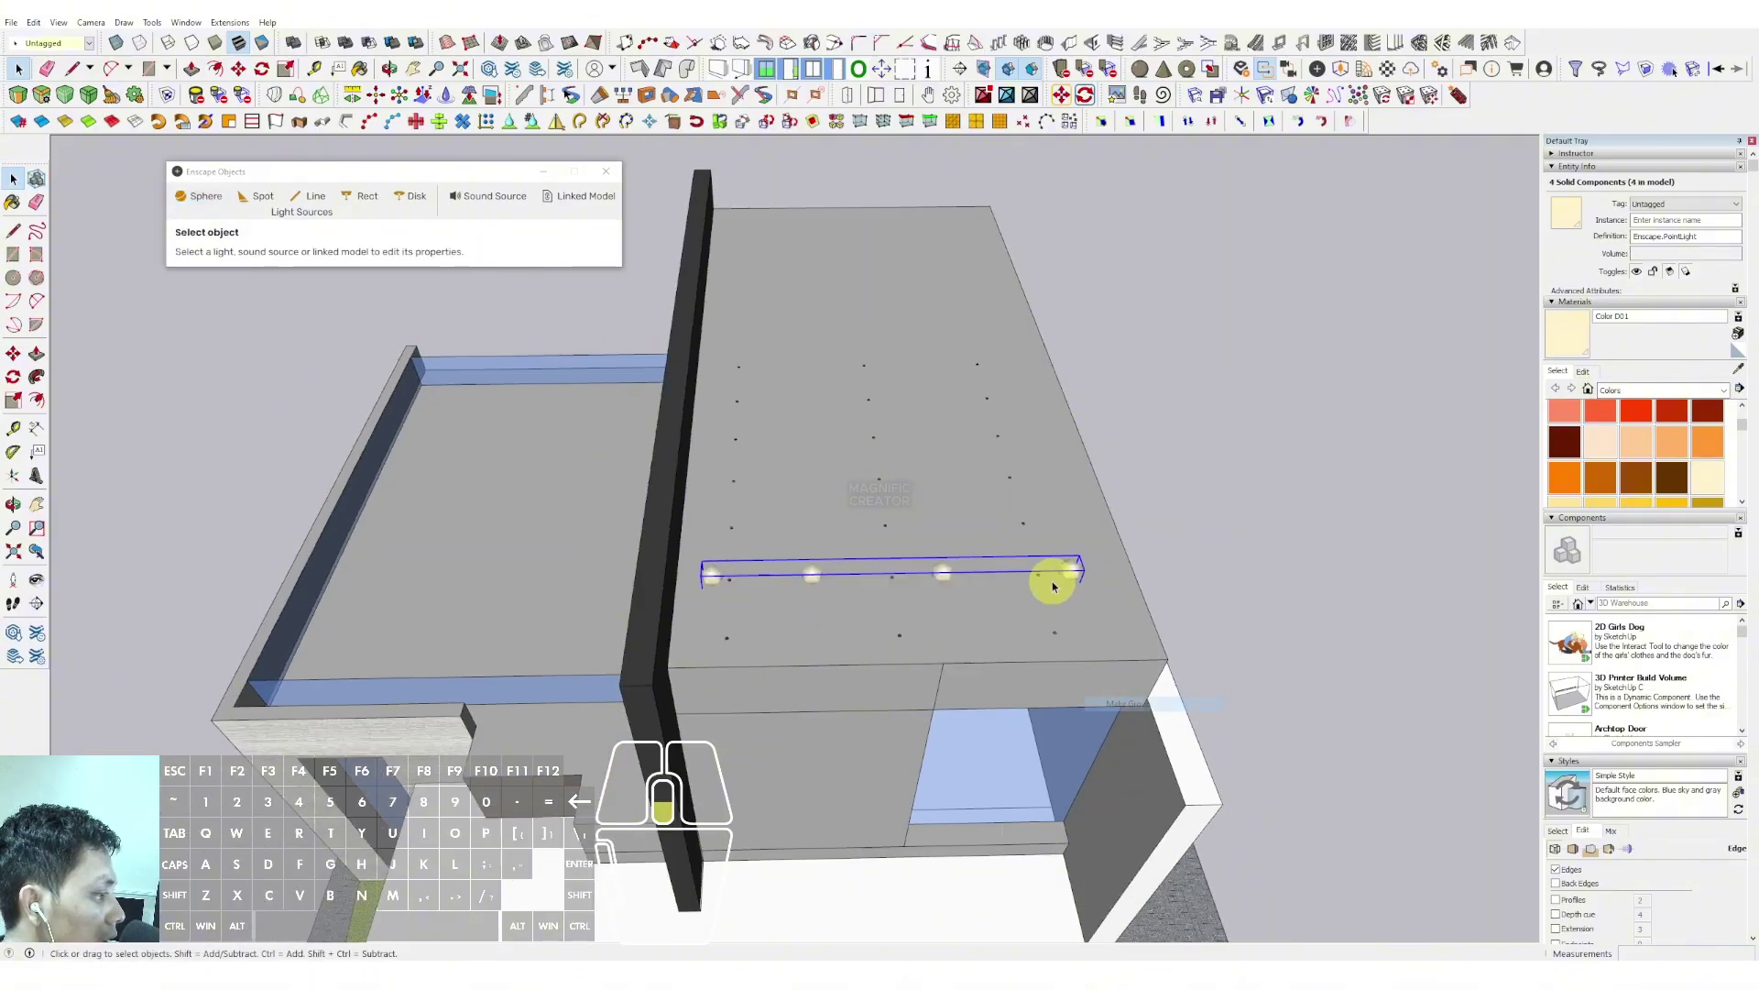
# Copy the grouped light row to the far end of the roof and divide the distance into 5 evenly spaced copies
pyautogui.moveTo(834, 556); pyautogui.dragTo(612, 561, button='middle')
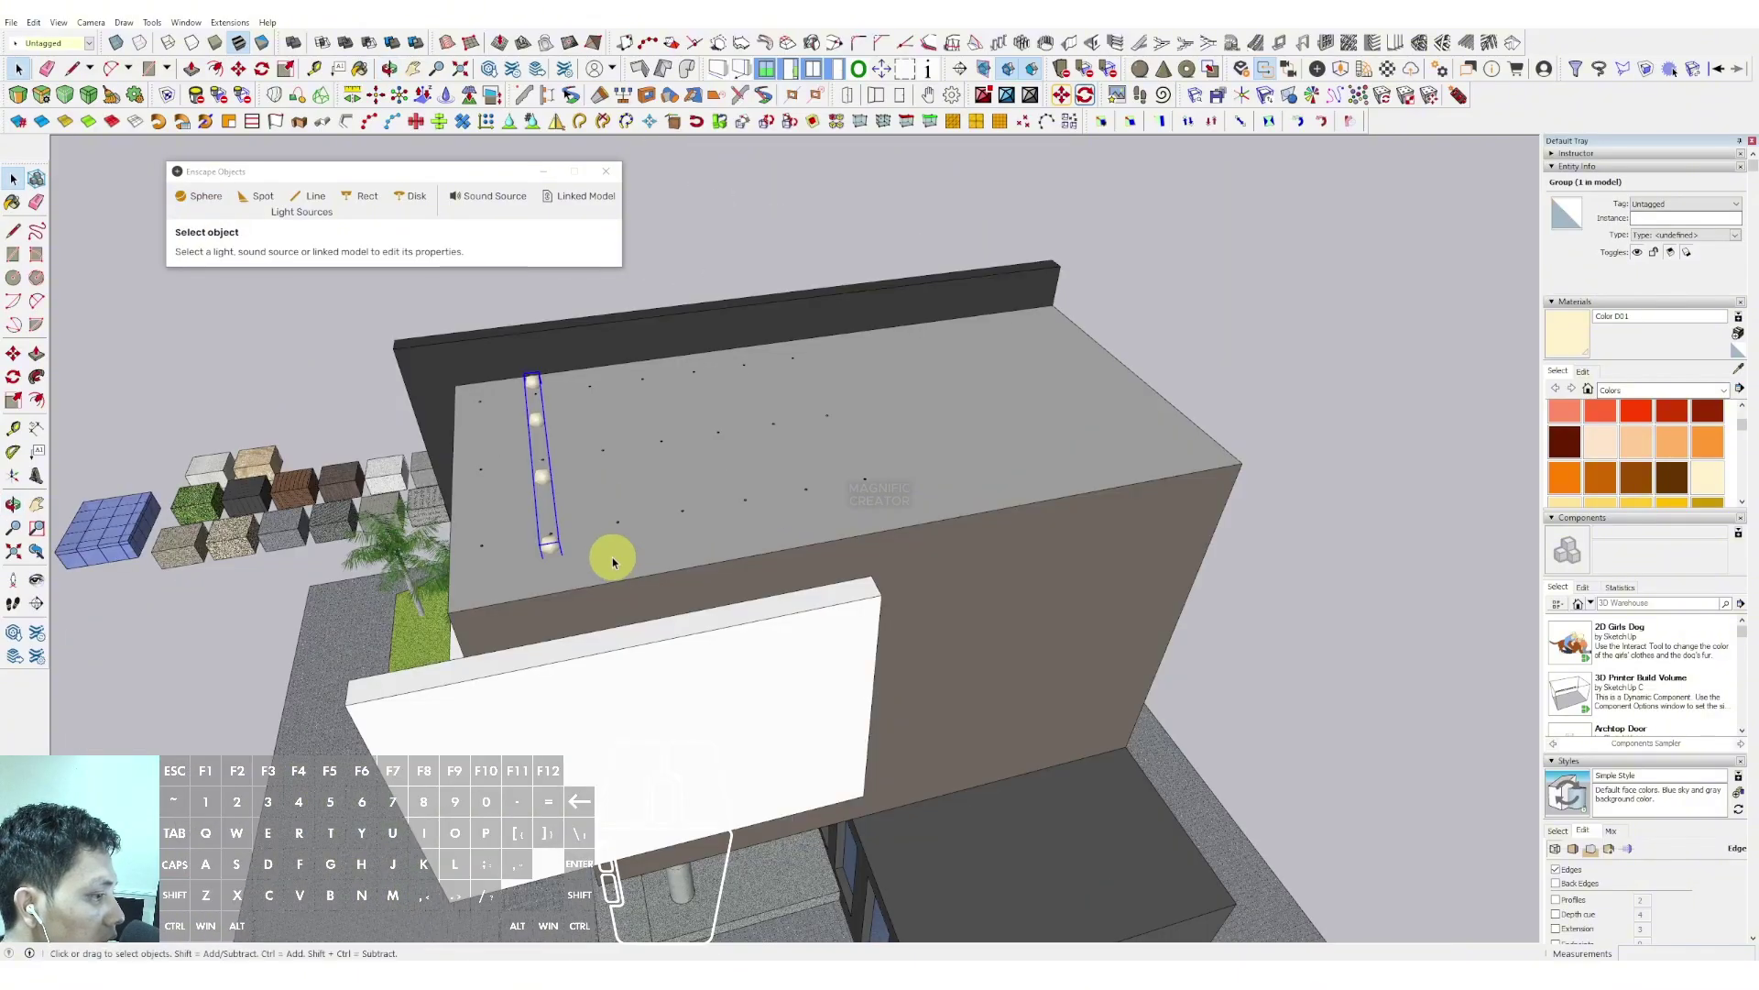
pyautogui.press('m')
pyautogui.click(571, 563)
pyautogui.press('ctrl')
pyautogui.press('shift')
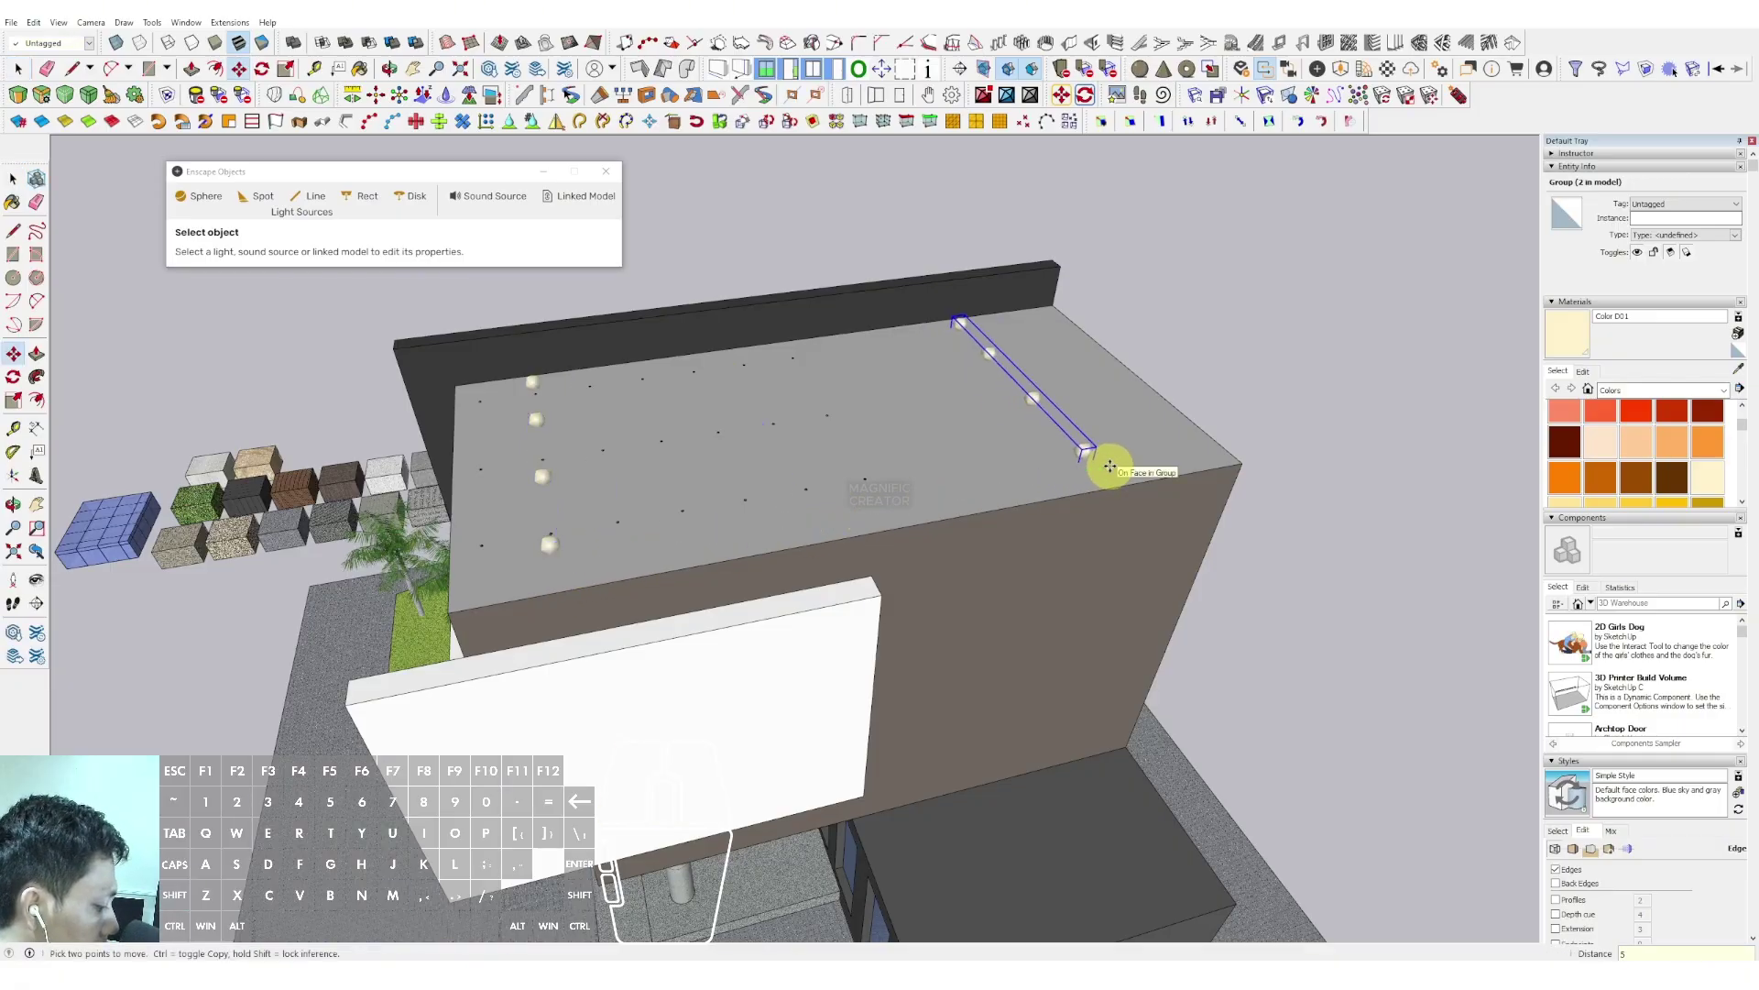
pyautogui.write('5/')
pyautogui.press('Return')
pyautogui.press('space')
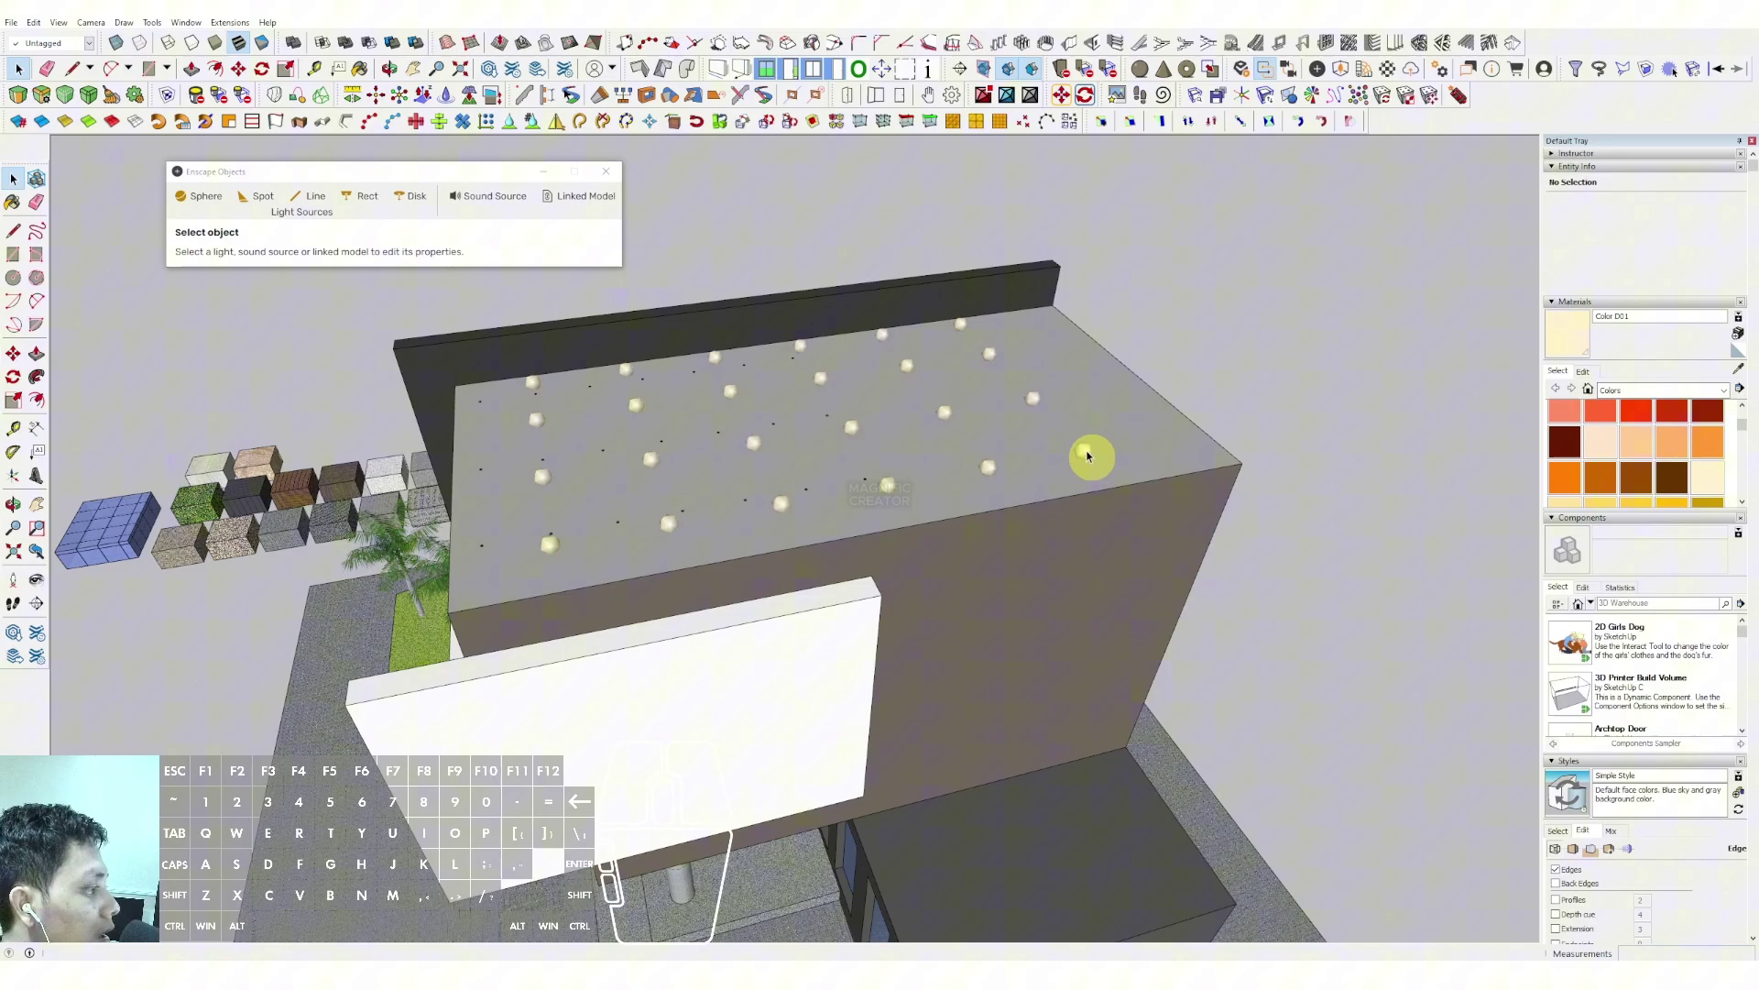
# Combine the six rows of spherical lights on the roof into one group
pyautogui.keyDown('shift'); pyautogui.click(991, 473); pyautogui.keyUp('shift')
pyautogui.keyDown('shift'); pyautogui.click(885, 488); pyautogui.keyUp('shift')
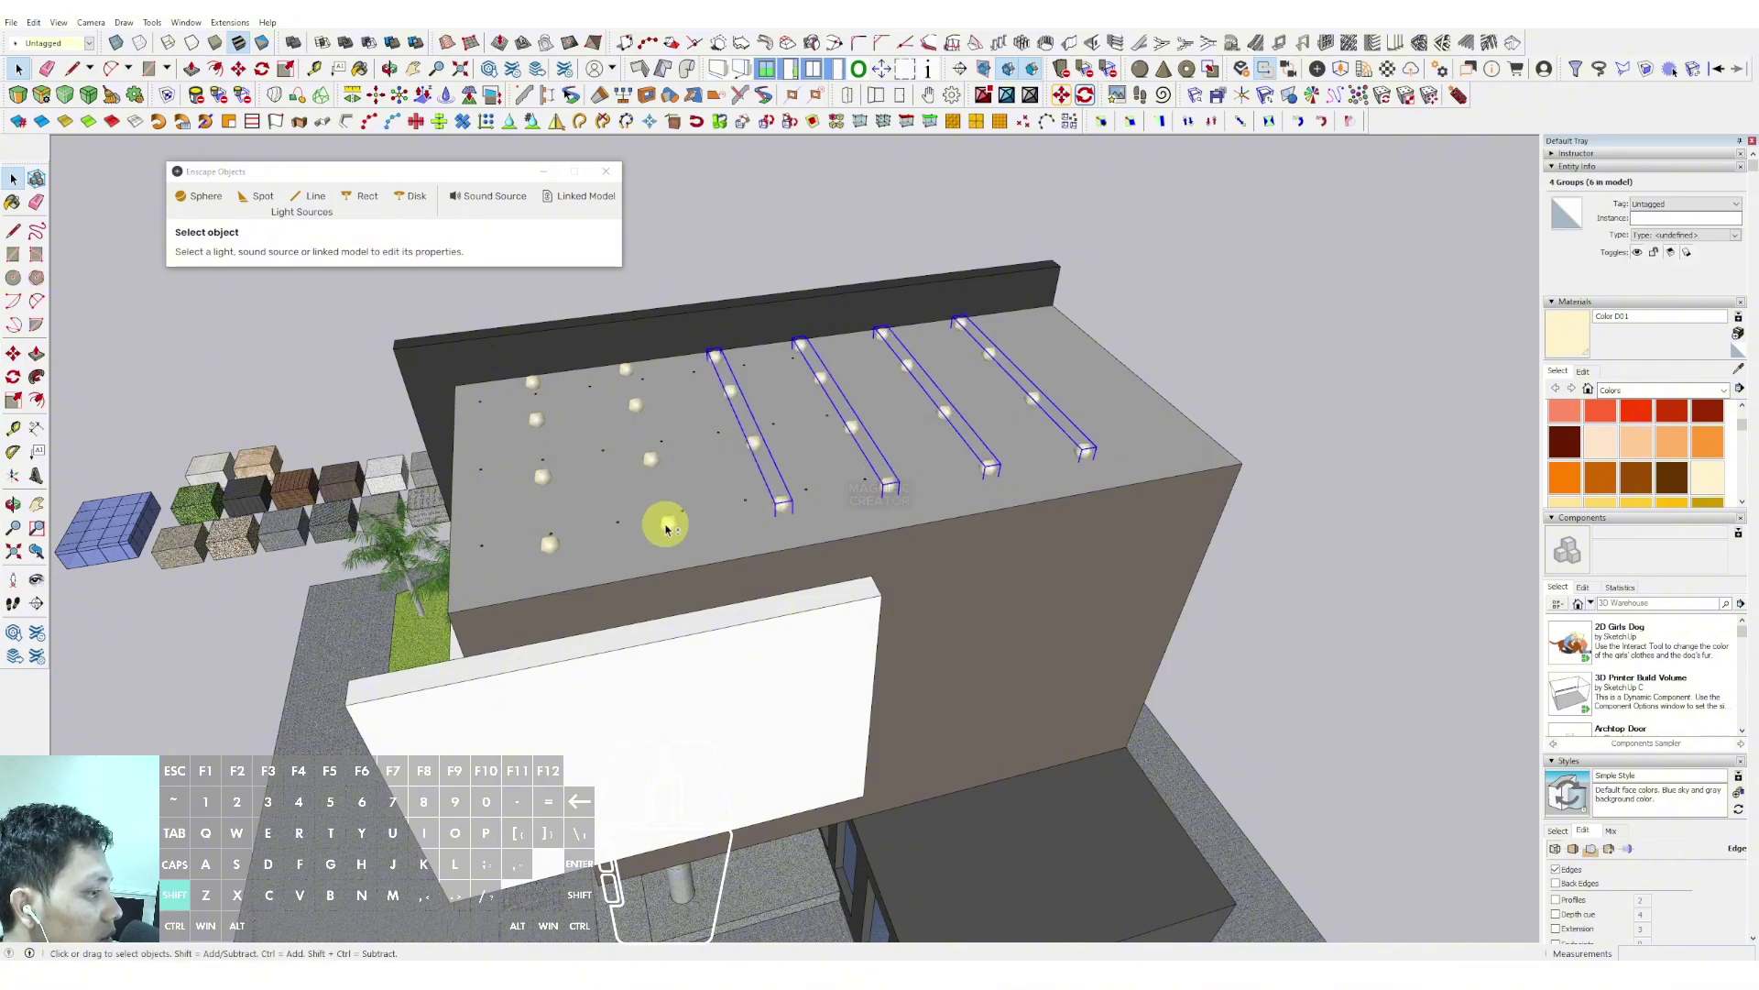
pyautogui.rightClick(547, 550)
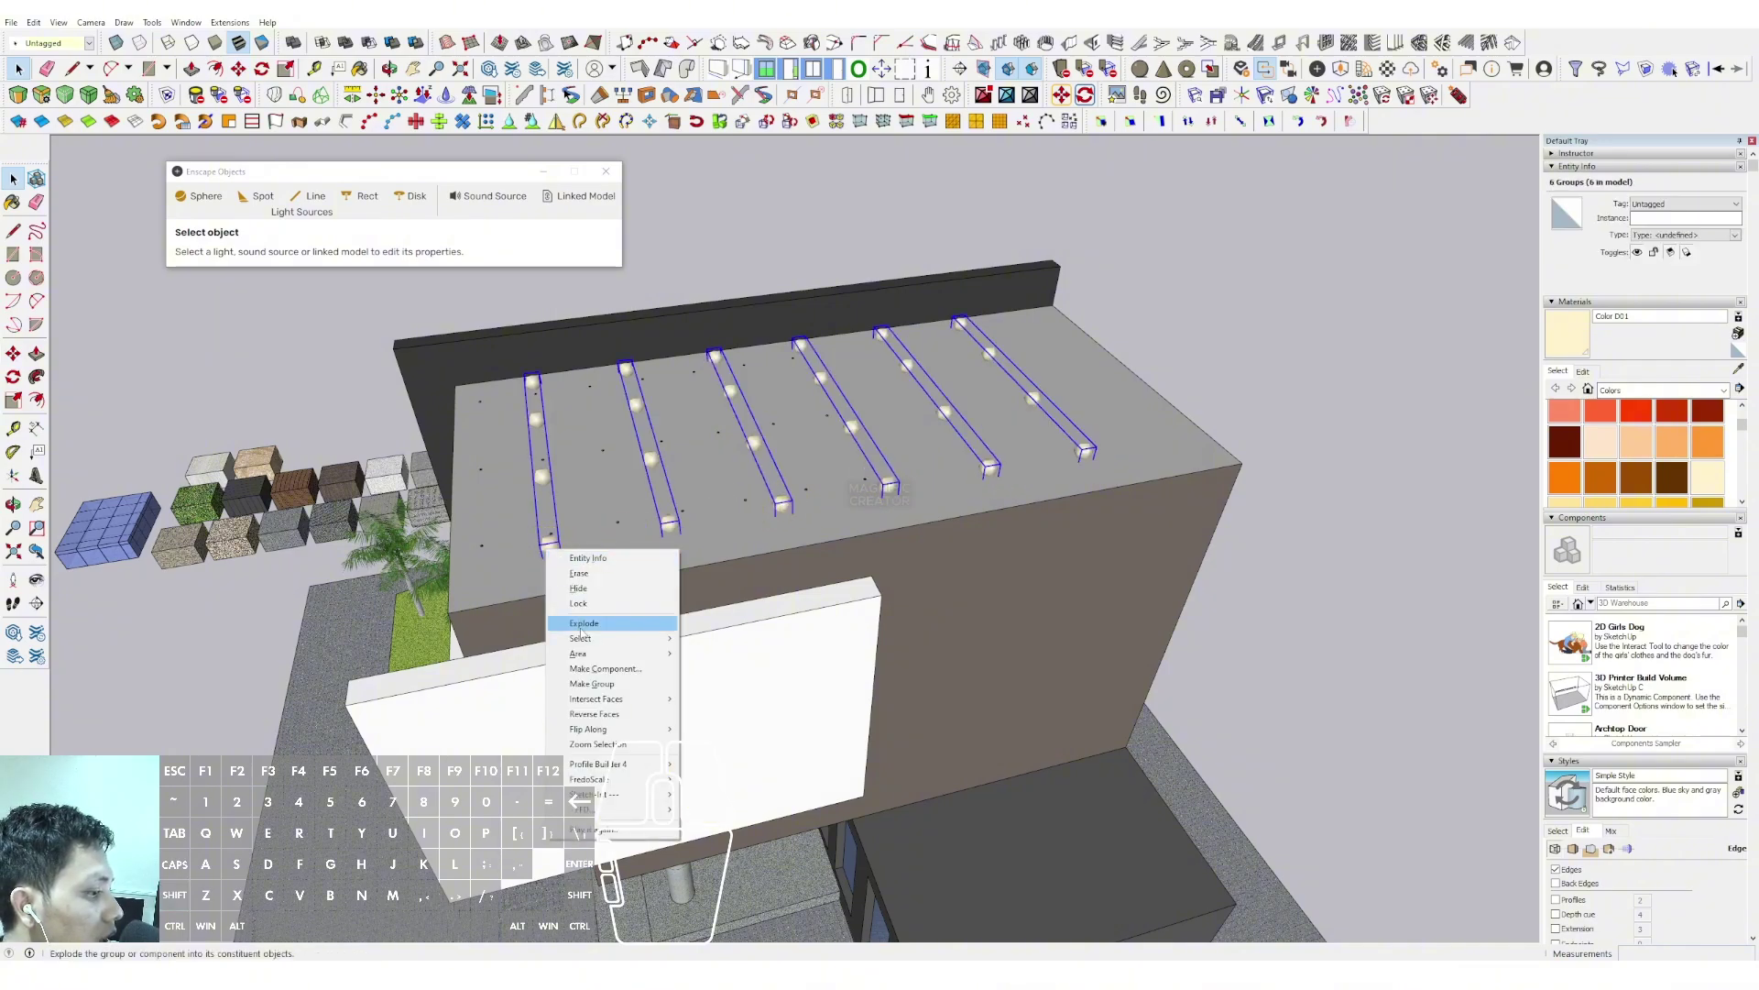
pyautogui.click(591, 684)
# Draw a guide line about 6 m long along the red axis from the light grid's outer front corner to beyond the roof
pyautogui.moveTo(825, 498); pyautogui.dragTo(963, 495, button='middle')
pyautogui.scroll(2, 985, 479)
pyautogui.press('l')
pyautogui.click(990, 455)
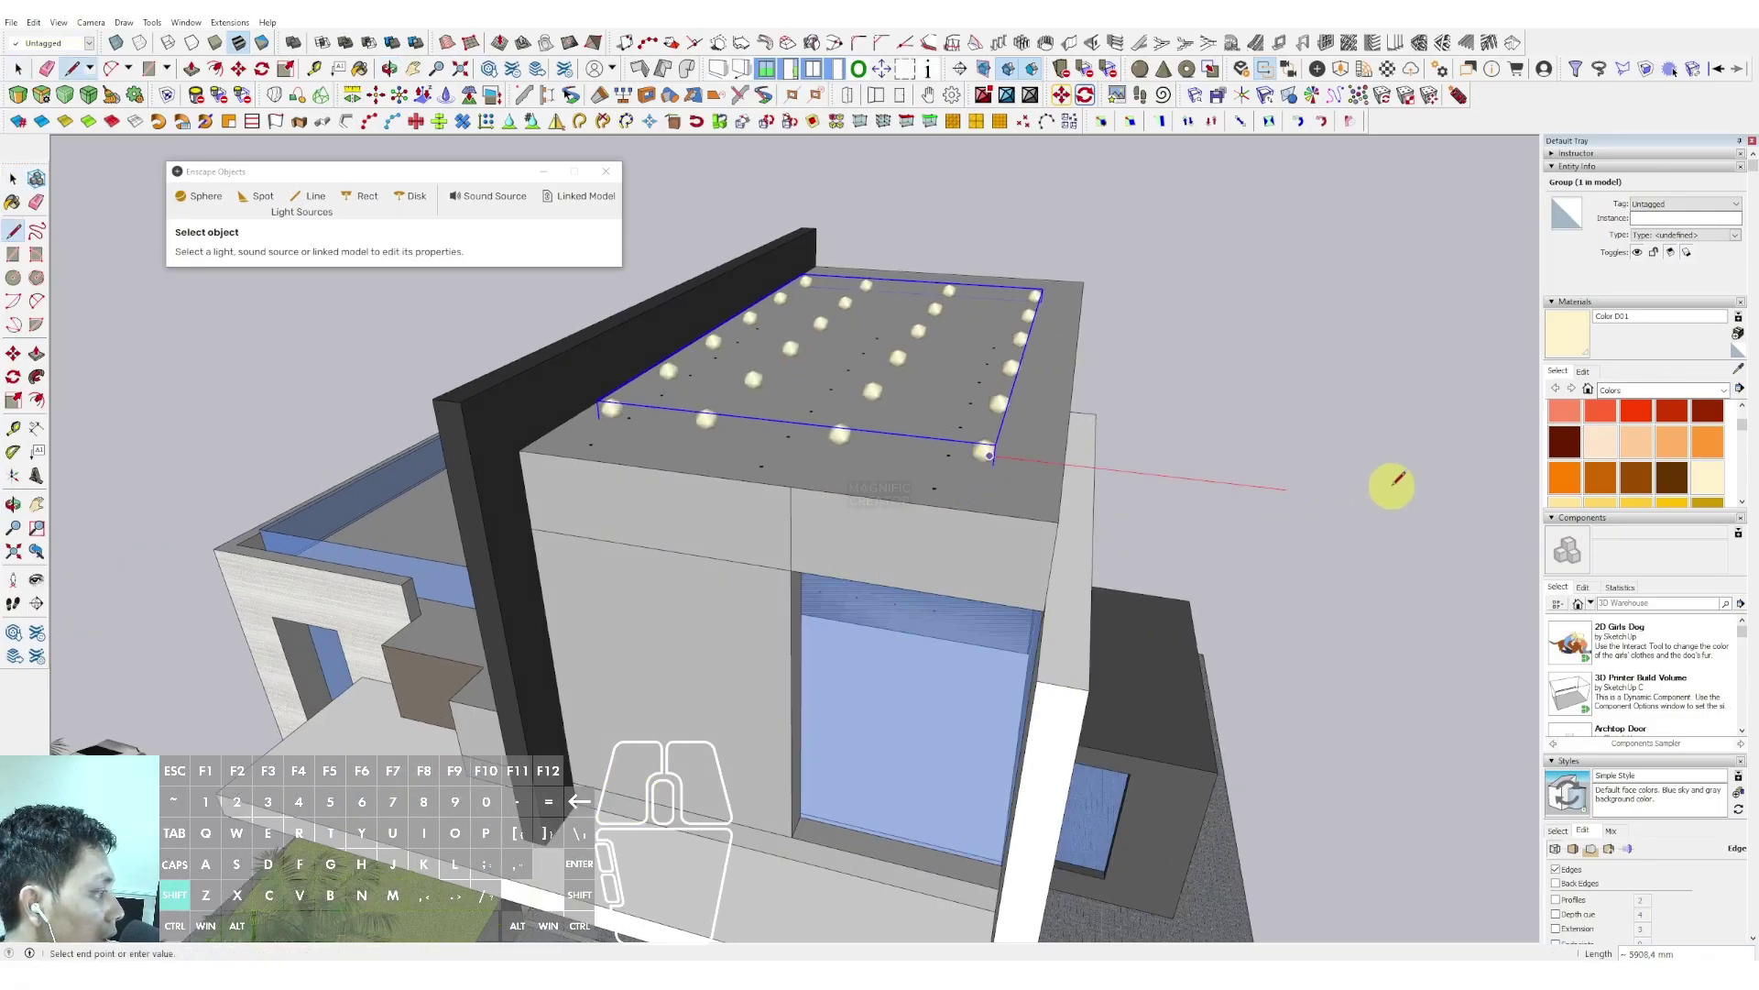
pyautogui.click(1407, 492)
pyautogui.press('space')
# Group the spherical light grid together with the projecting guide line
pyautogui.moveTo(1067, 480); pyautogui.dragTo(794, 468, button='middle')
pyautogui.scroll(3, 881, 331)
pyautogui.scroll(1, 807, 458)
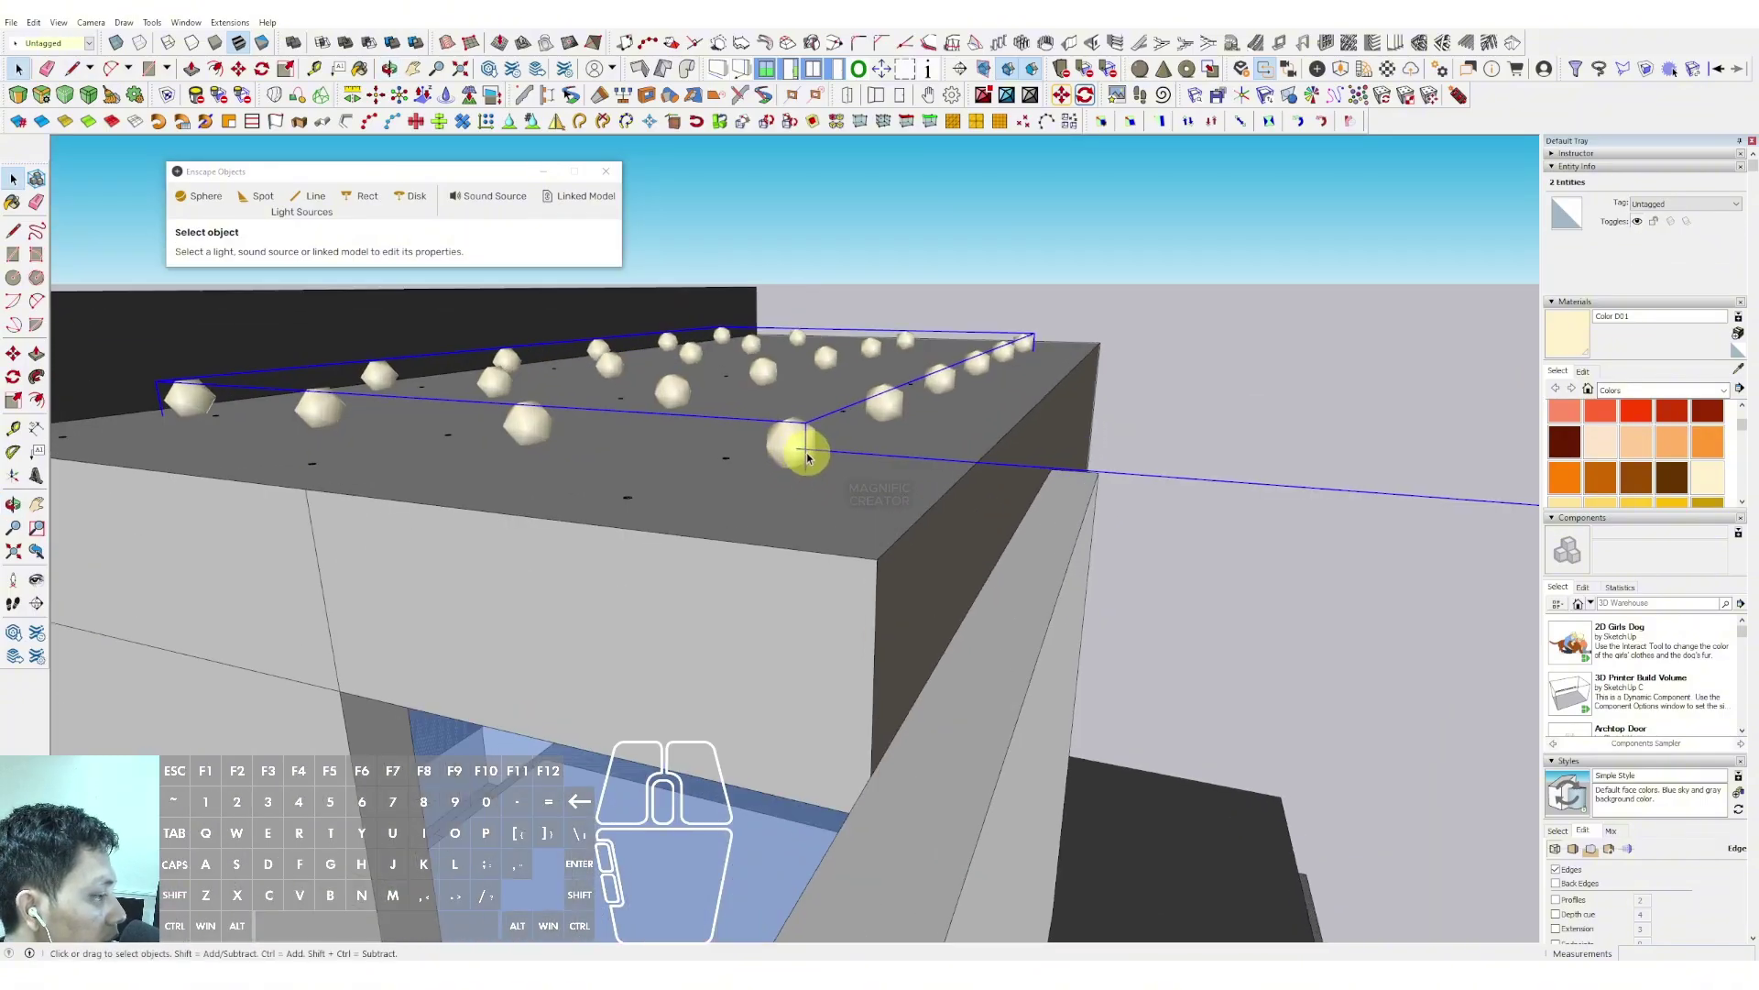
pyautogui.scroll(-2, 789, 499)
pyautogui.scroll(1, 789, 459)
pyautogui.rightClick(789, 459)
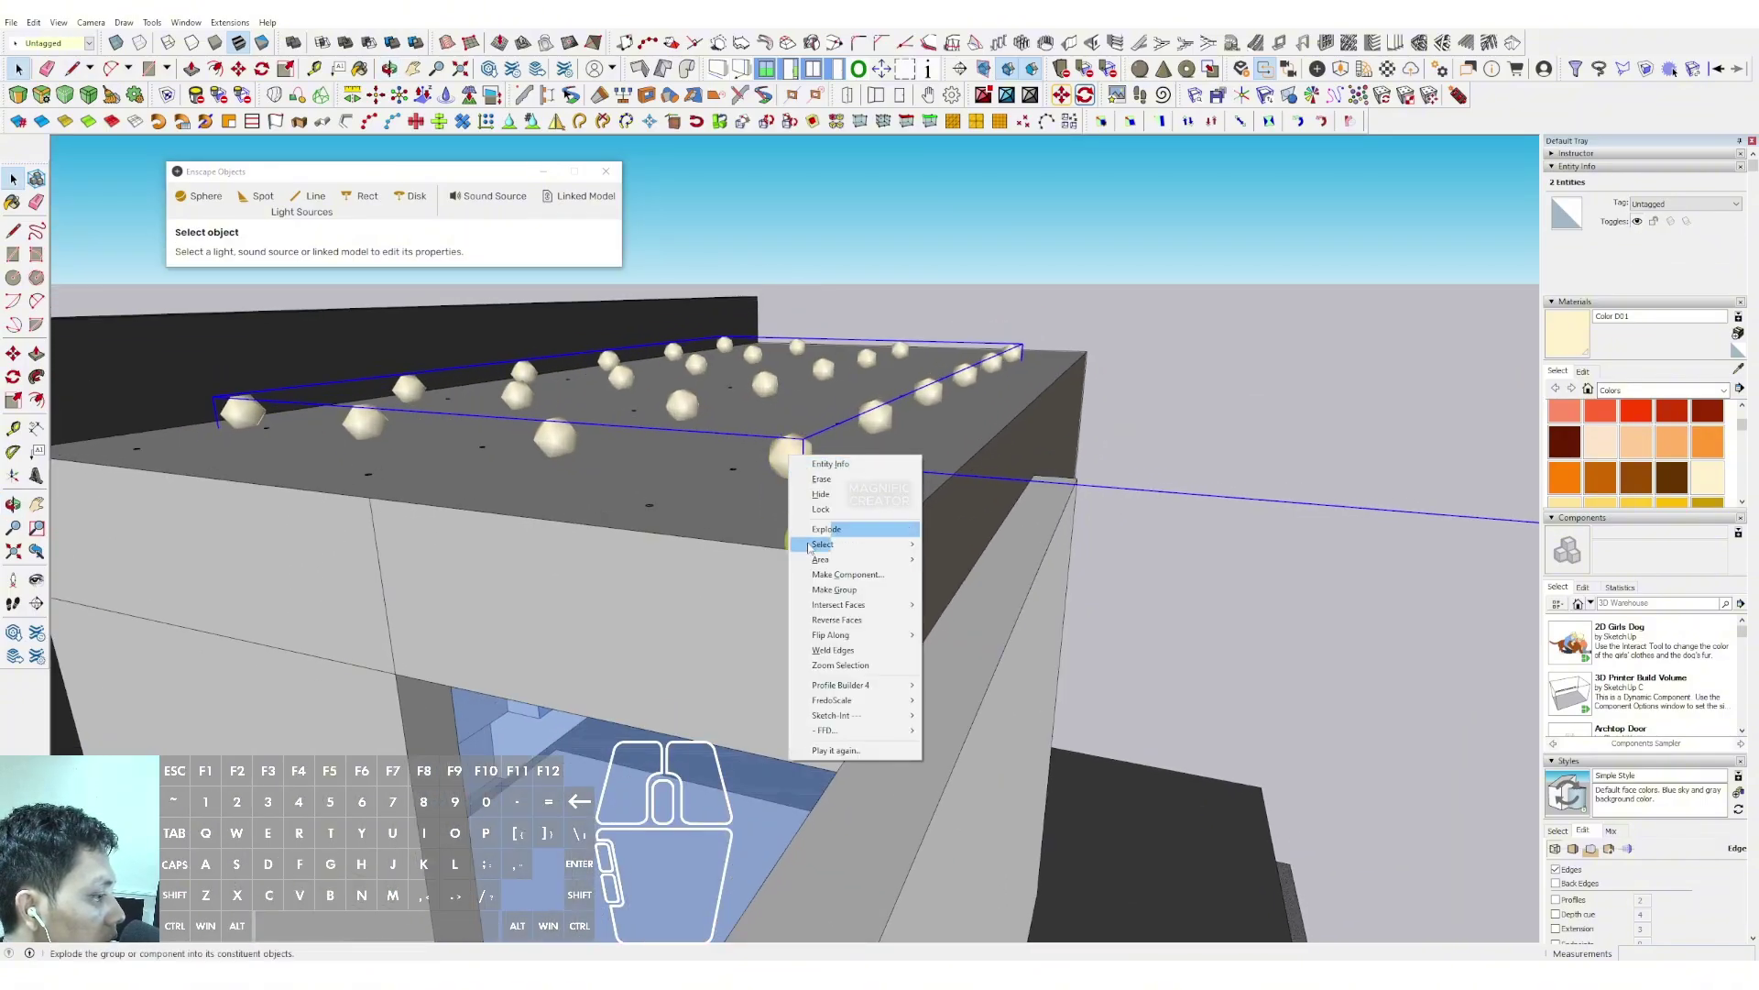
pyautogui.click(827, 591)
pyautogui.moveTo(827, 595); pyautogui.dragTo(820, 472, button='middle')
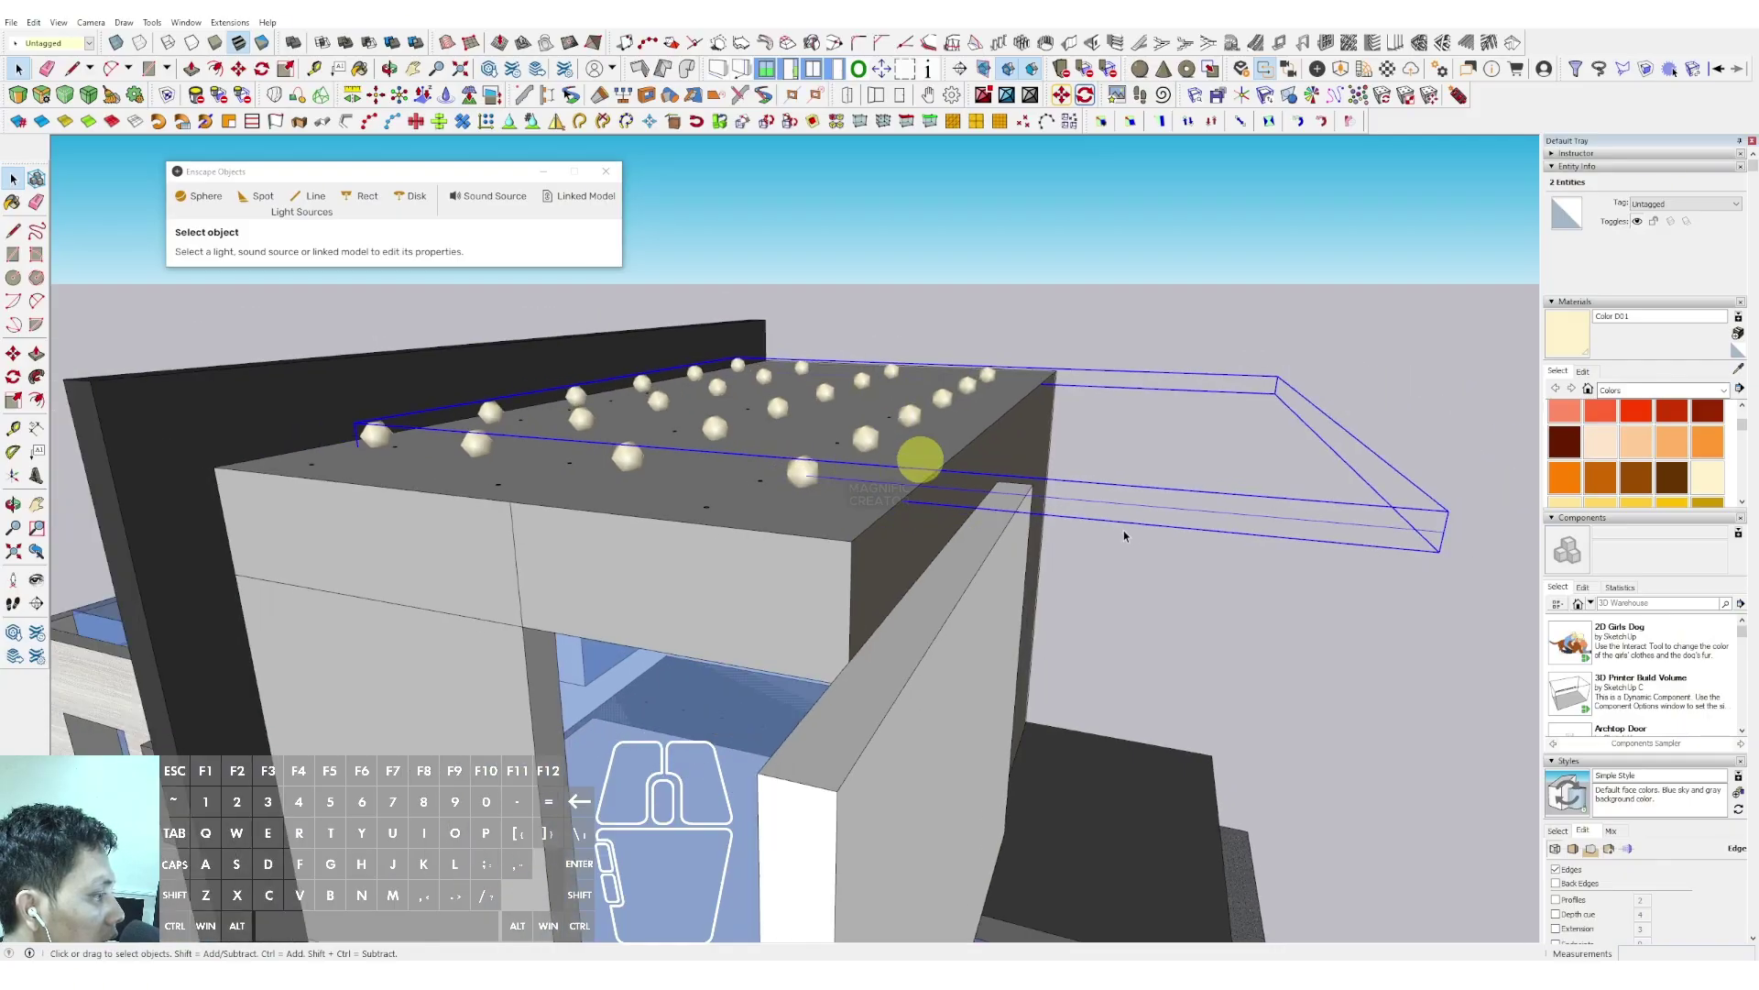
# Move the light group straight down from the roof into the upper room, just below its ceiling
pyautogui.moveTo(1269, 523); pyautogui.dragTo(823, 410, button='middle')
pyautogui.scroll(3, 822, 410)
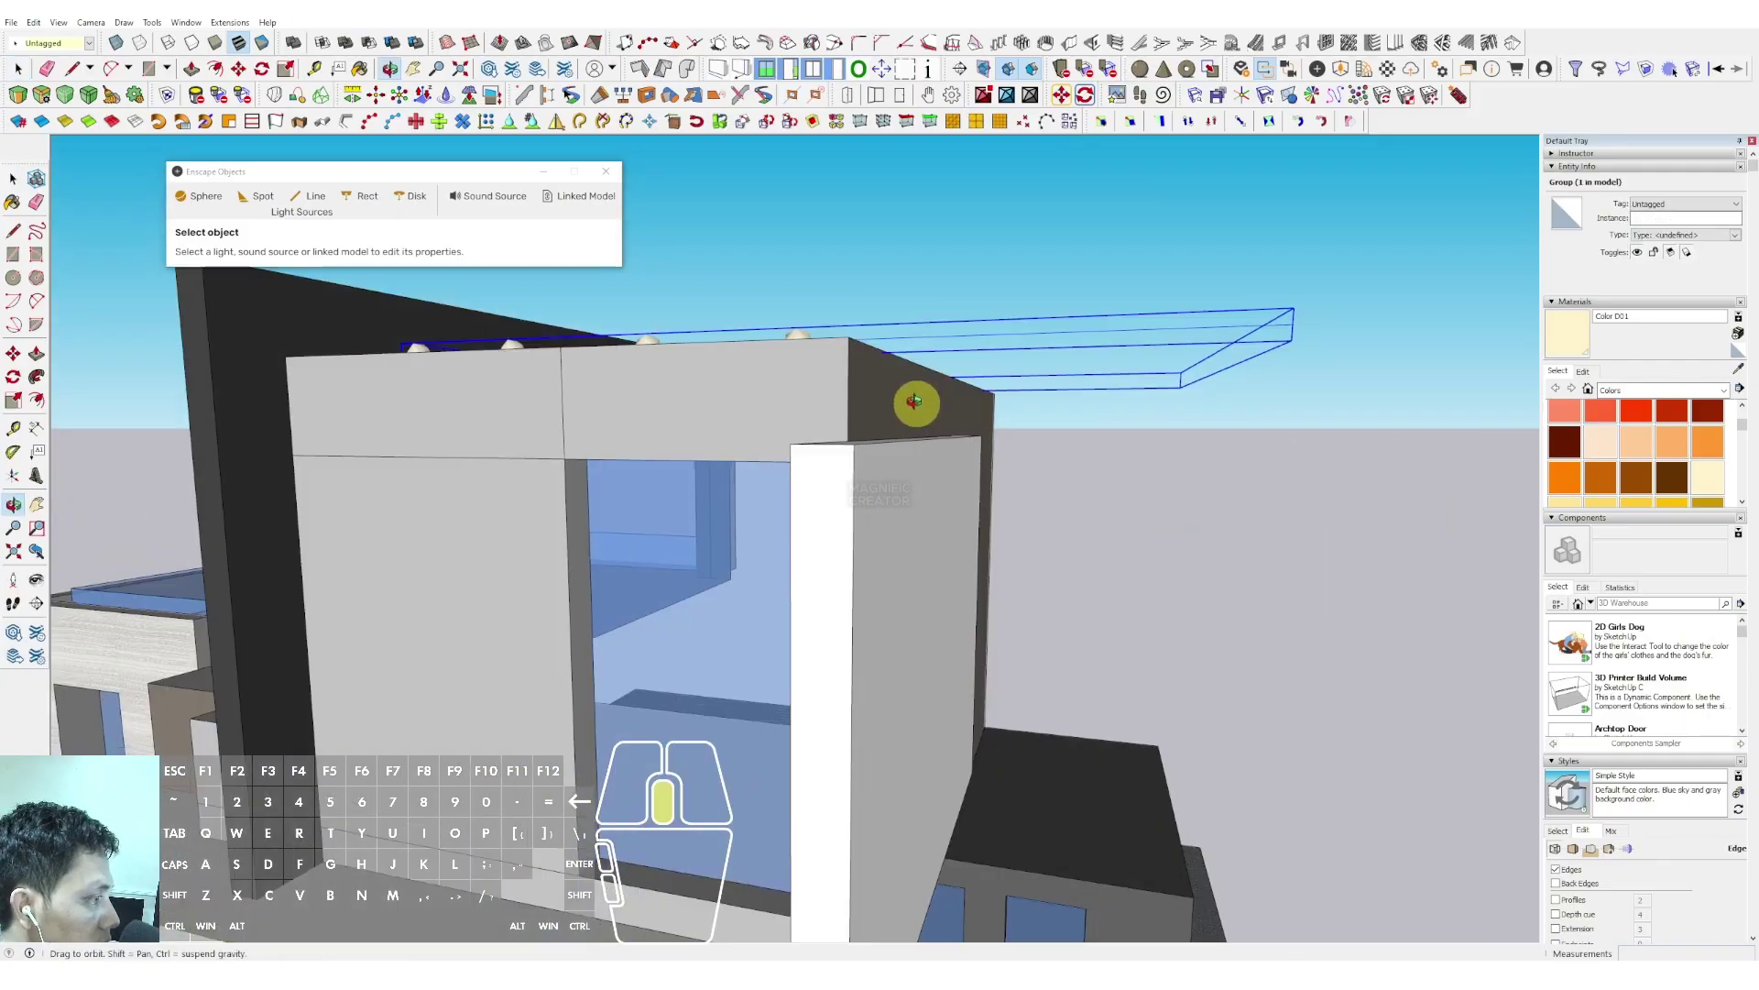
pyautogui.press('m')
pyautogui.click(1296, 305)
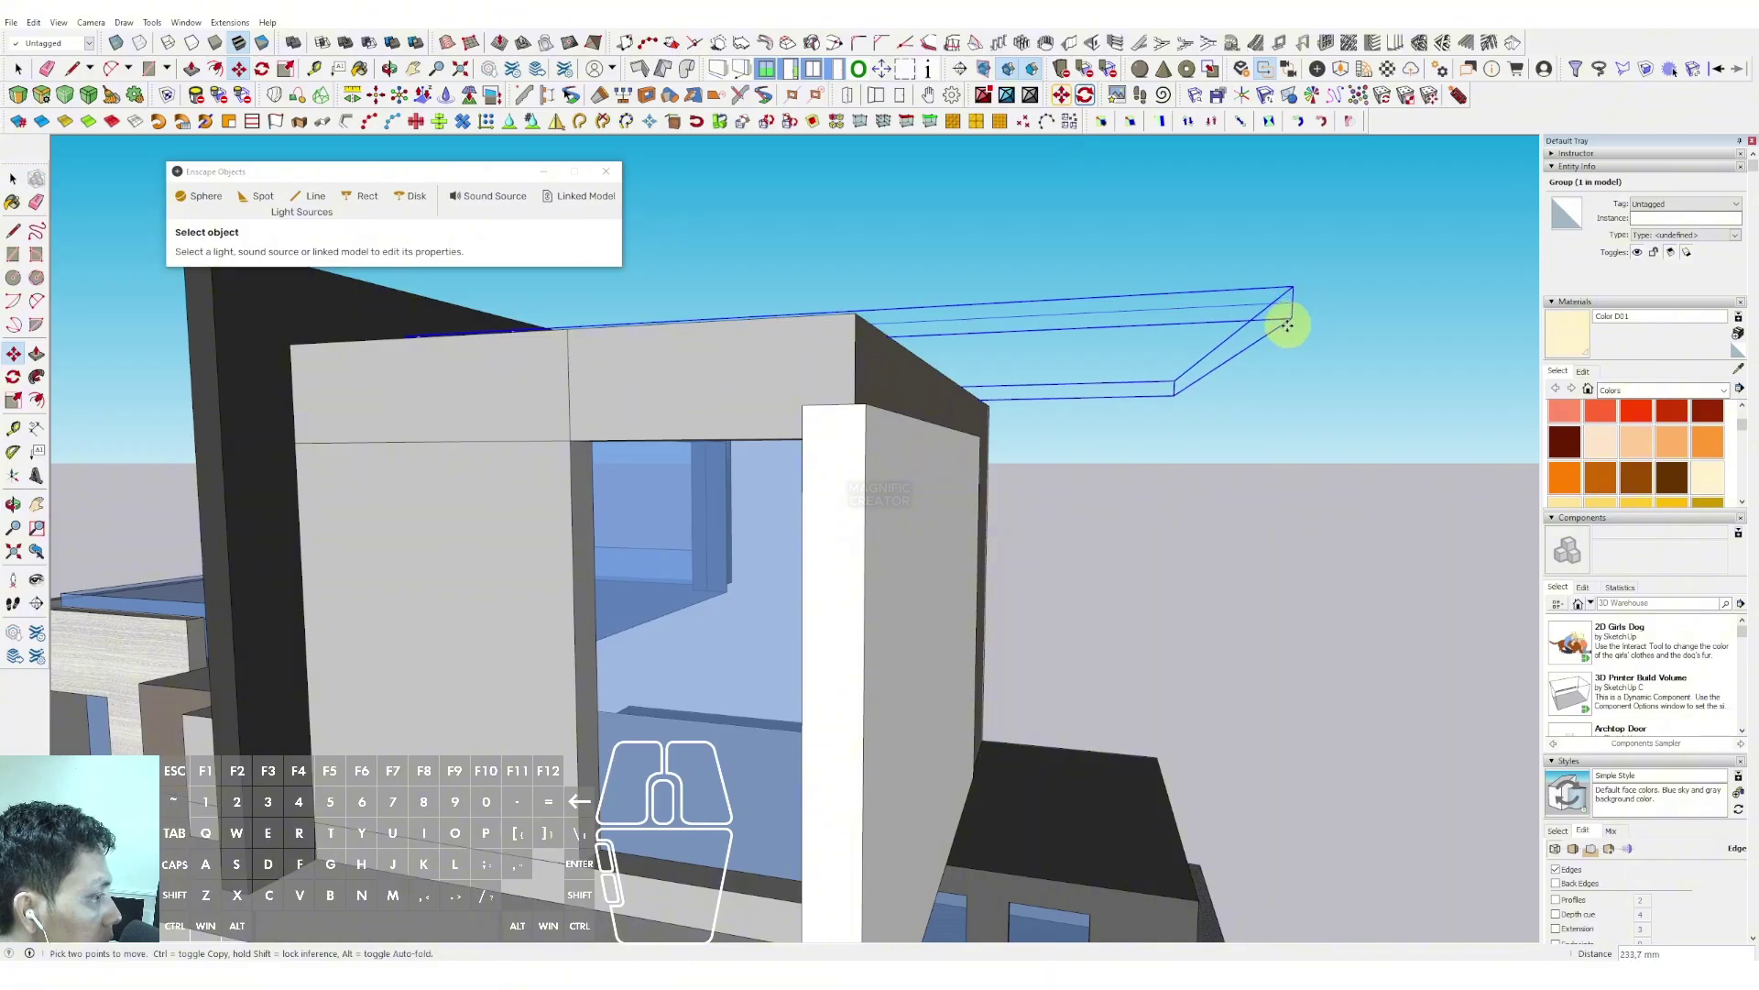
pyautogui.moveTo(1284, 404); pyautogui.dragTo(1261, 385, button='middle')
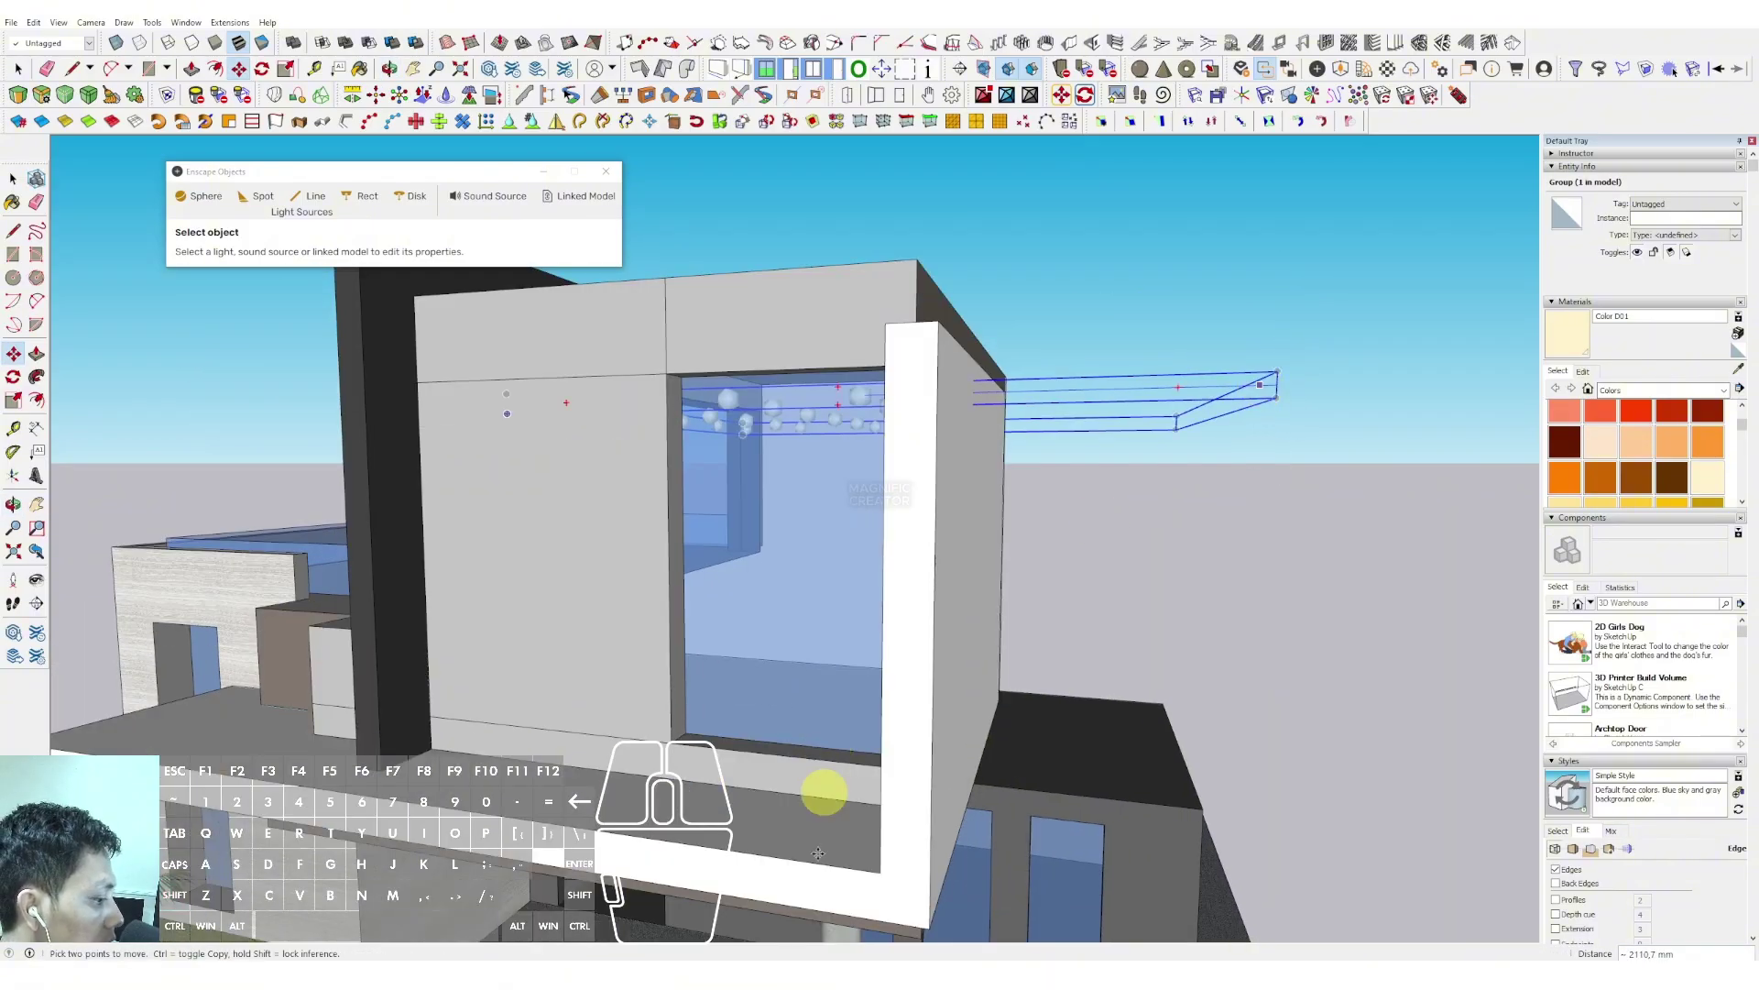
# Switch to Enscape and examine how the new lights illuminate the upper room from the front
pyautogui.moveTo(799, 956)
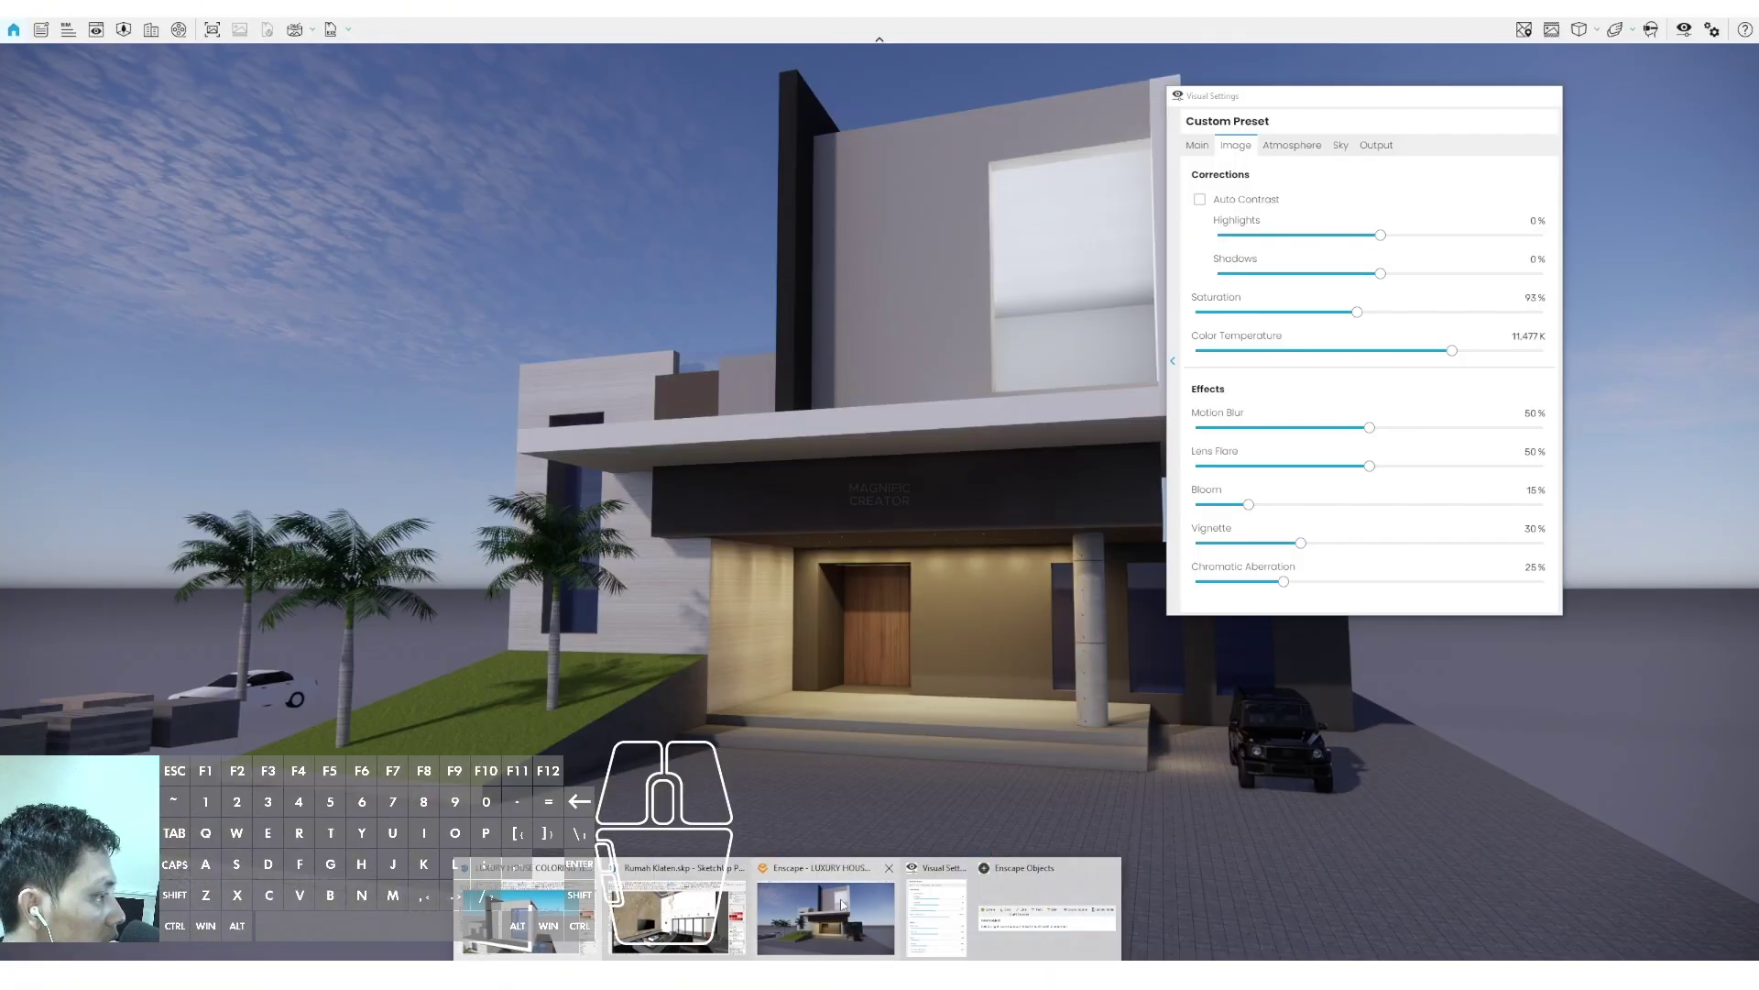
pyautogui.click(841, 903)
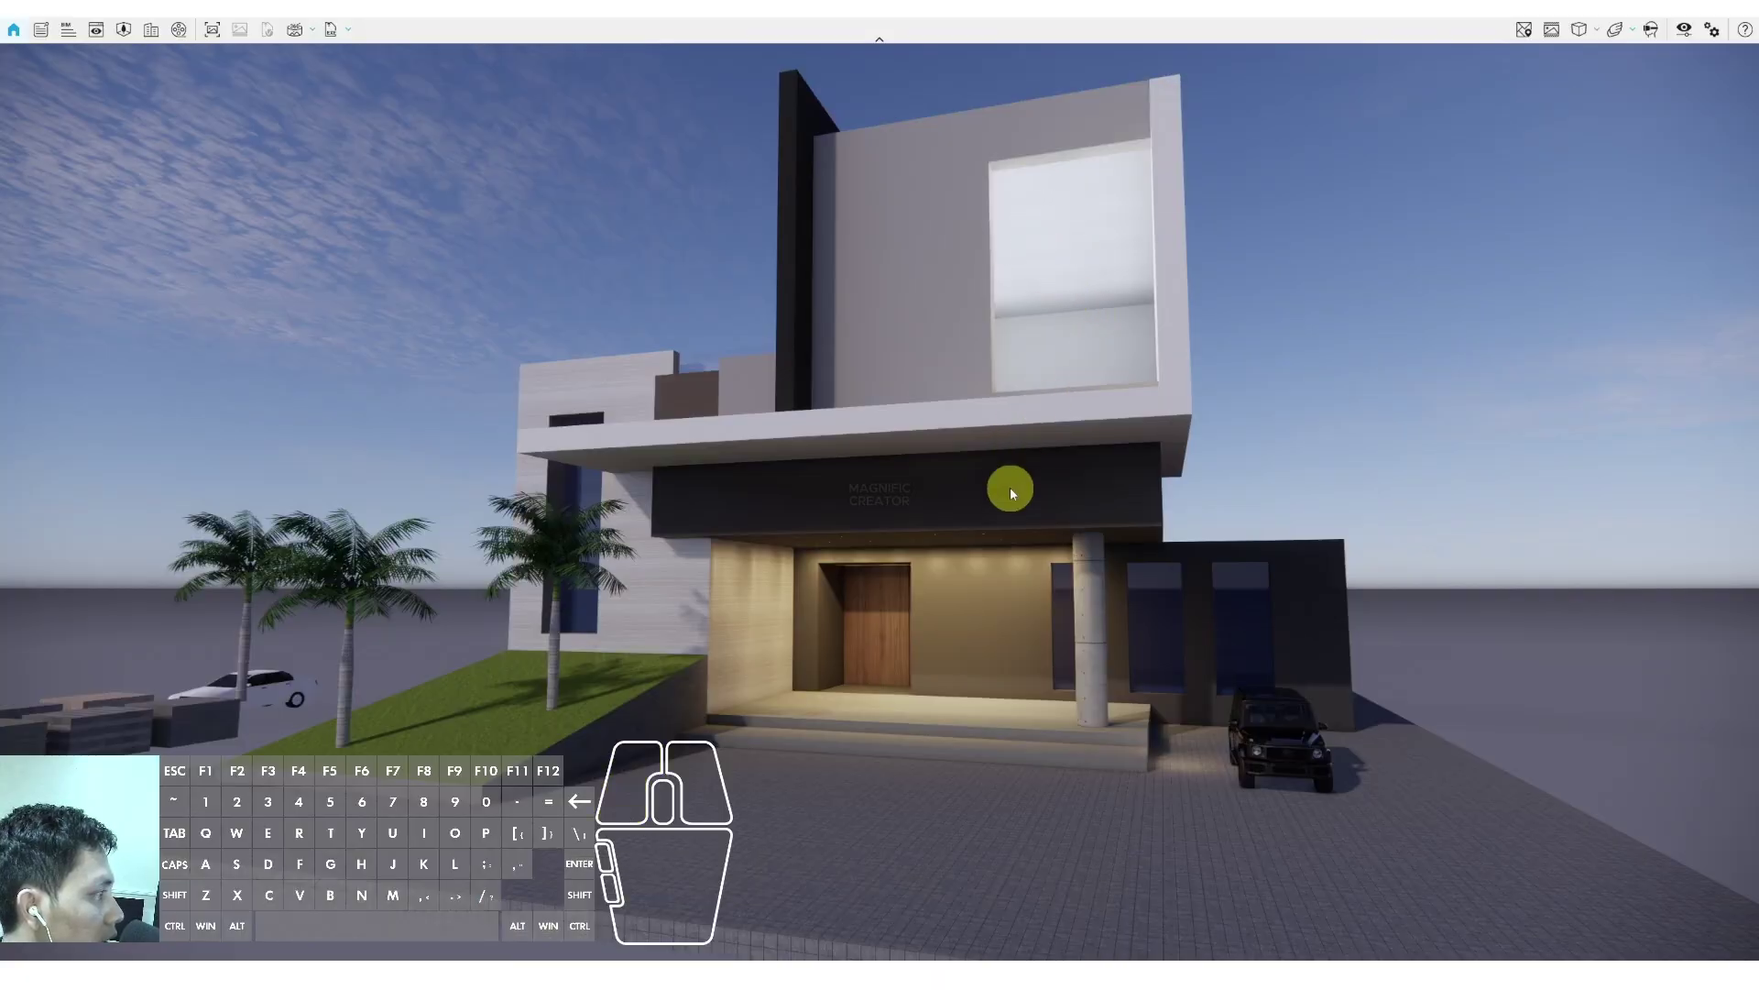
pyautogui.press('a')
pyautogui.moveTo(1009, 487); pyautogui.dragTo(993, 487)
pyautogui.press('d')
# Switch back to SketchUp and copy the light group straight down to the ground floor
pyautogui.moveTo(786, 953)
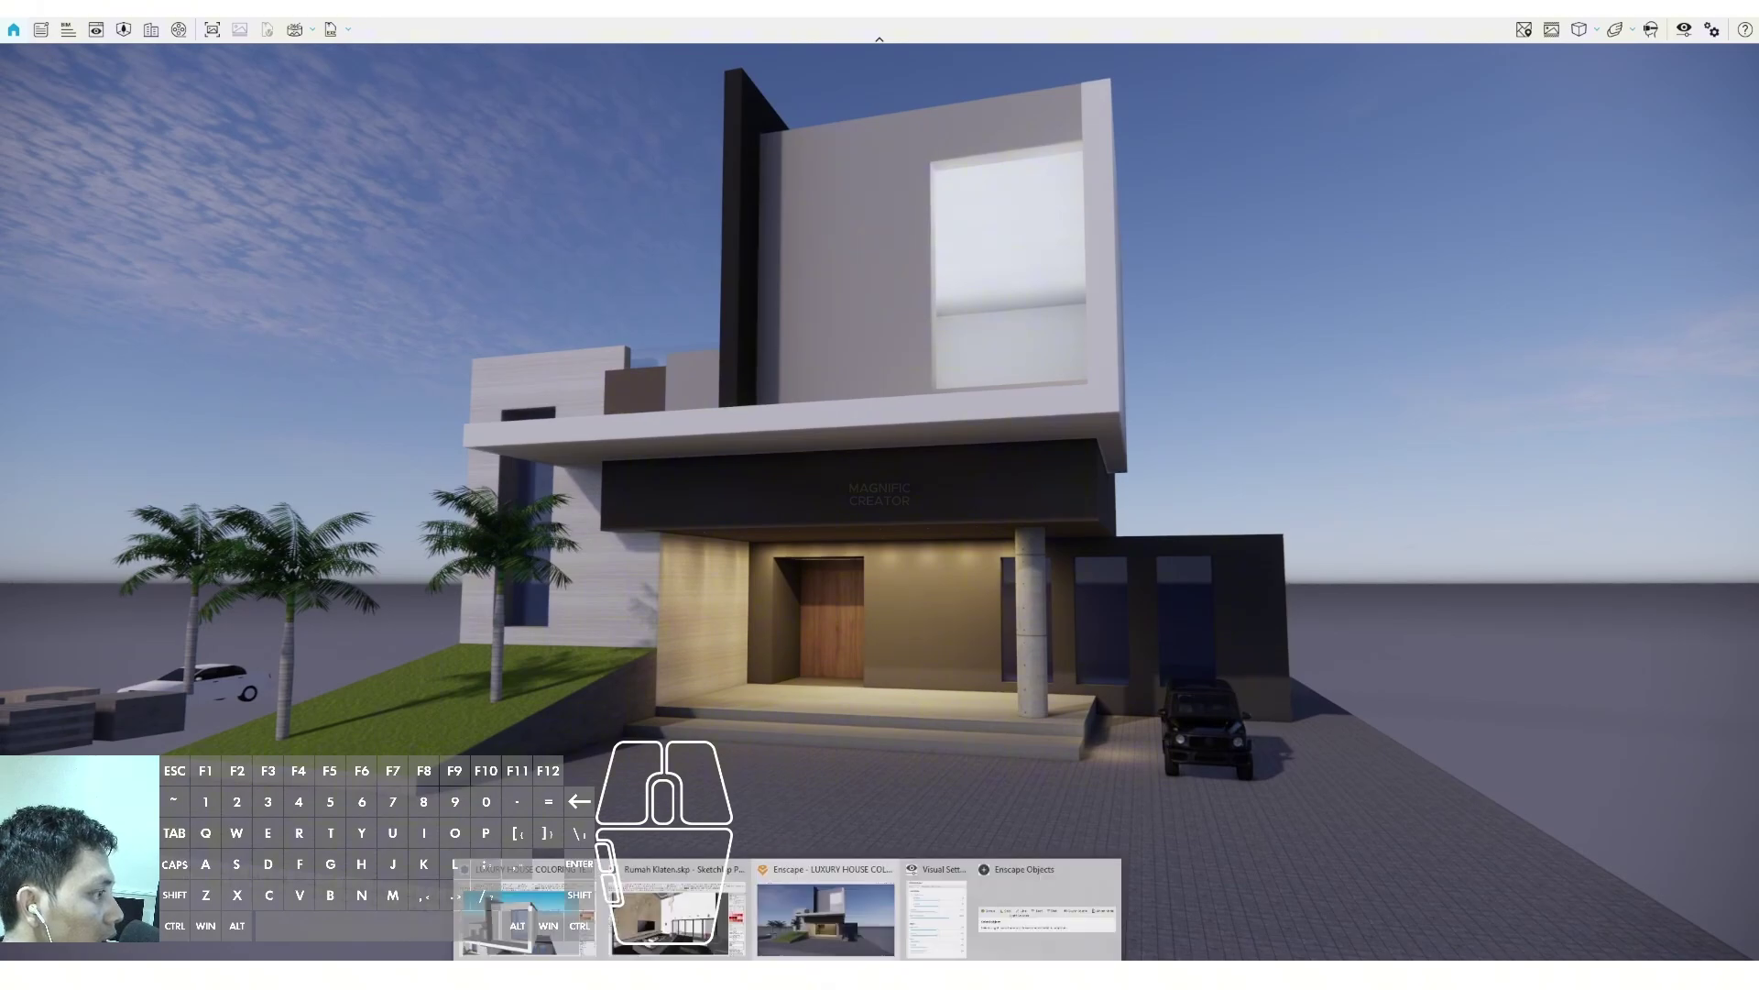
pyautogui.click(679, 916)
pyautogui.moveTo(974, 452)
pyautogui.mouseDown()
pyautogui.moveTo(927, 459)
pyautogui.moveTo(877, 329)
pyautogui.mouseUp()
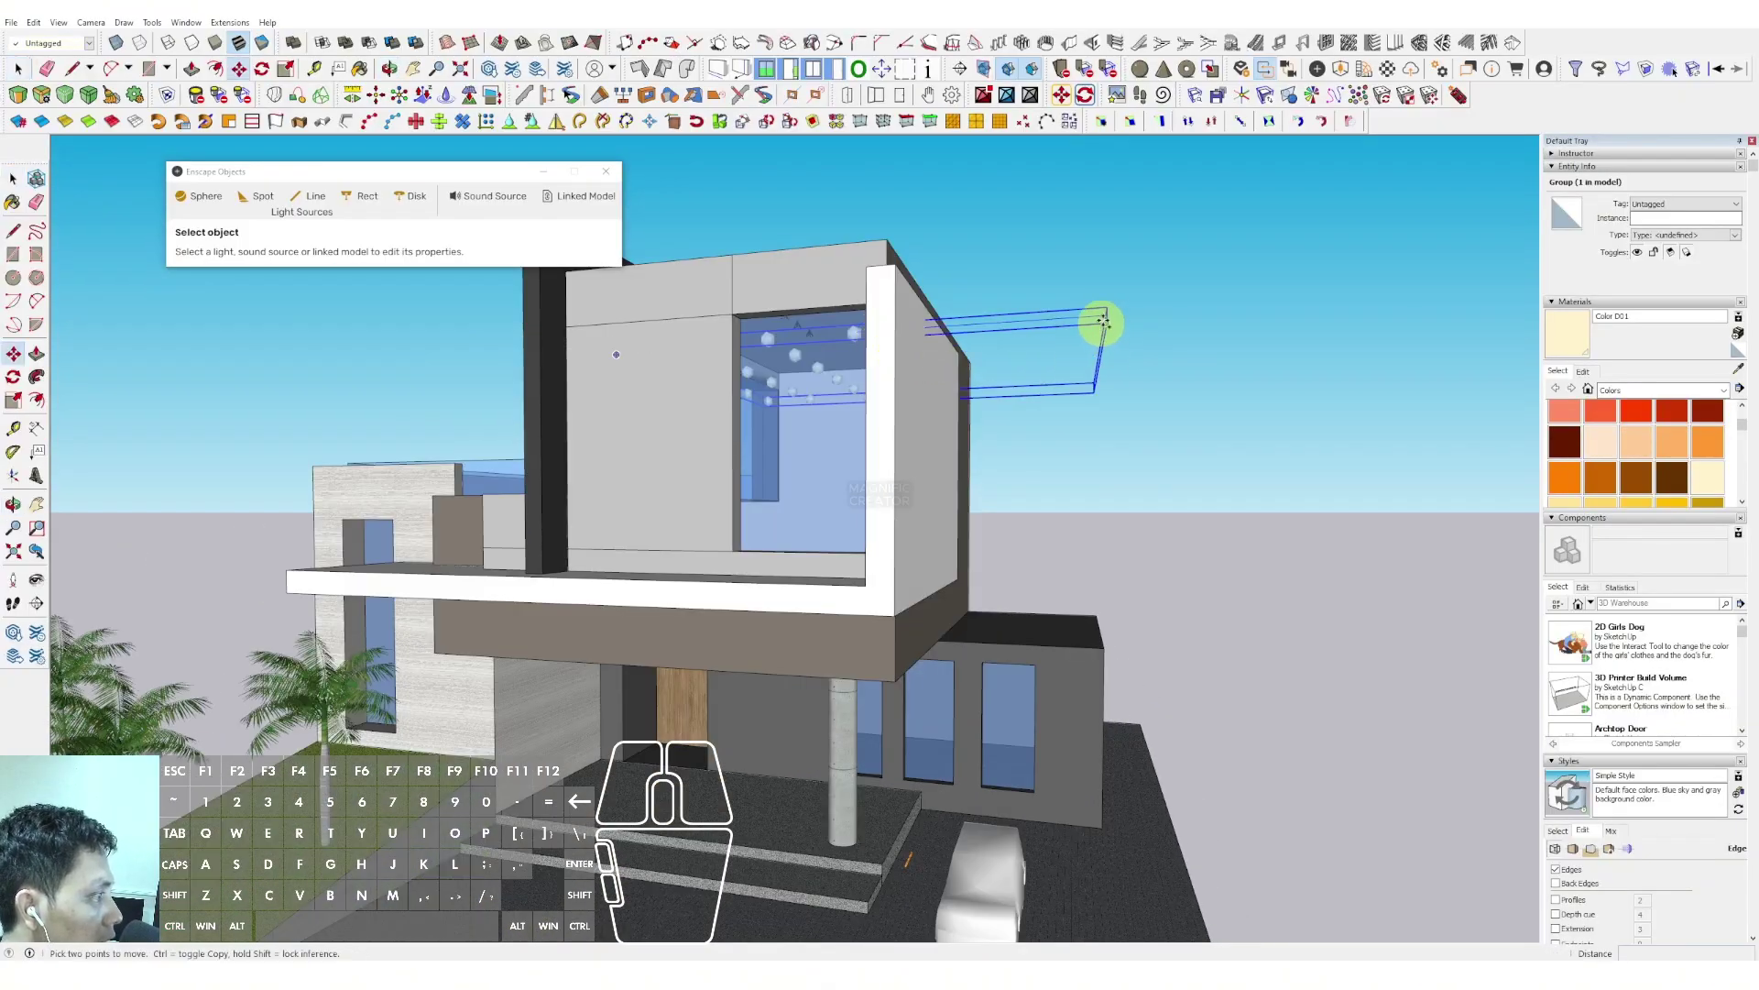
pyautogui.click(1104, 321)
pyautogui.press('ctrl')
pyautogui.keyDown('shift'); pyautogui.moveTo(1112, 452); pyautogui.dragTo(1091, 405, button='middle'); pyautogui.keyUp('shift')
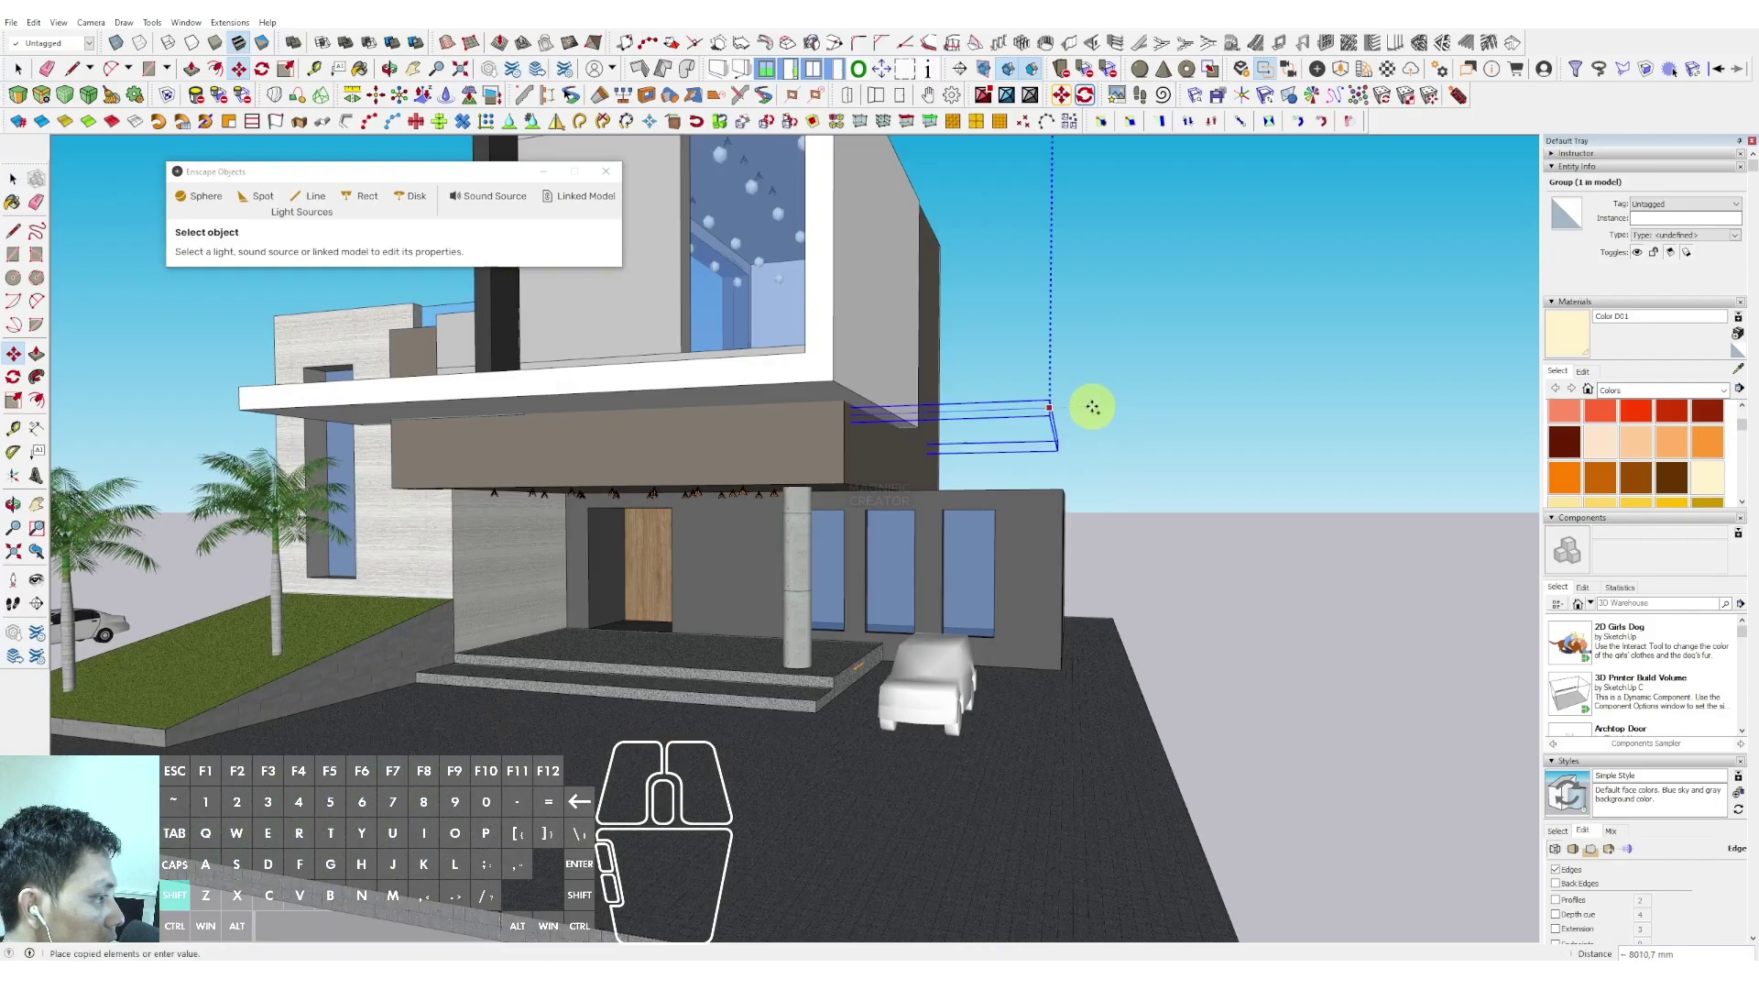
pyautogui.click(1110, 529)
pyautogui.press('space')
pyautogui.moveTo(1096, 534); pyautogui.dragTo(1077, 536, button='middle')
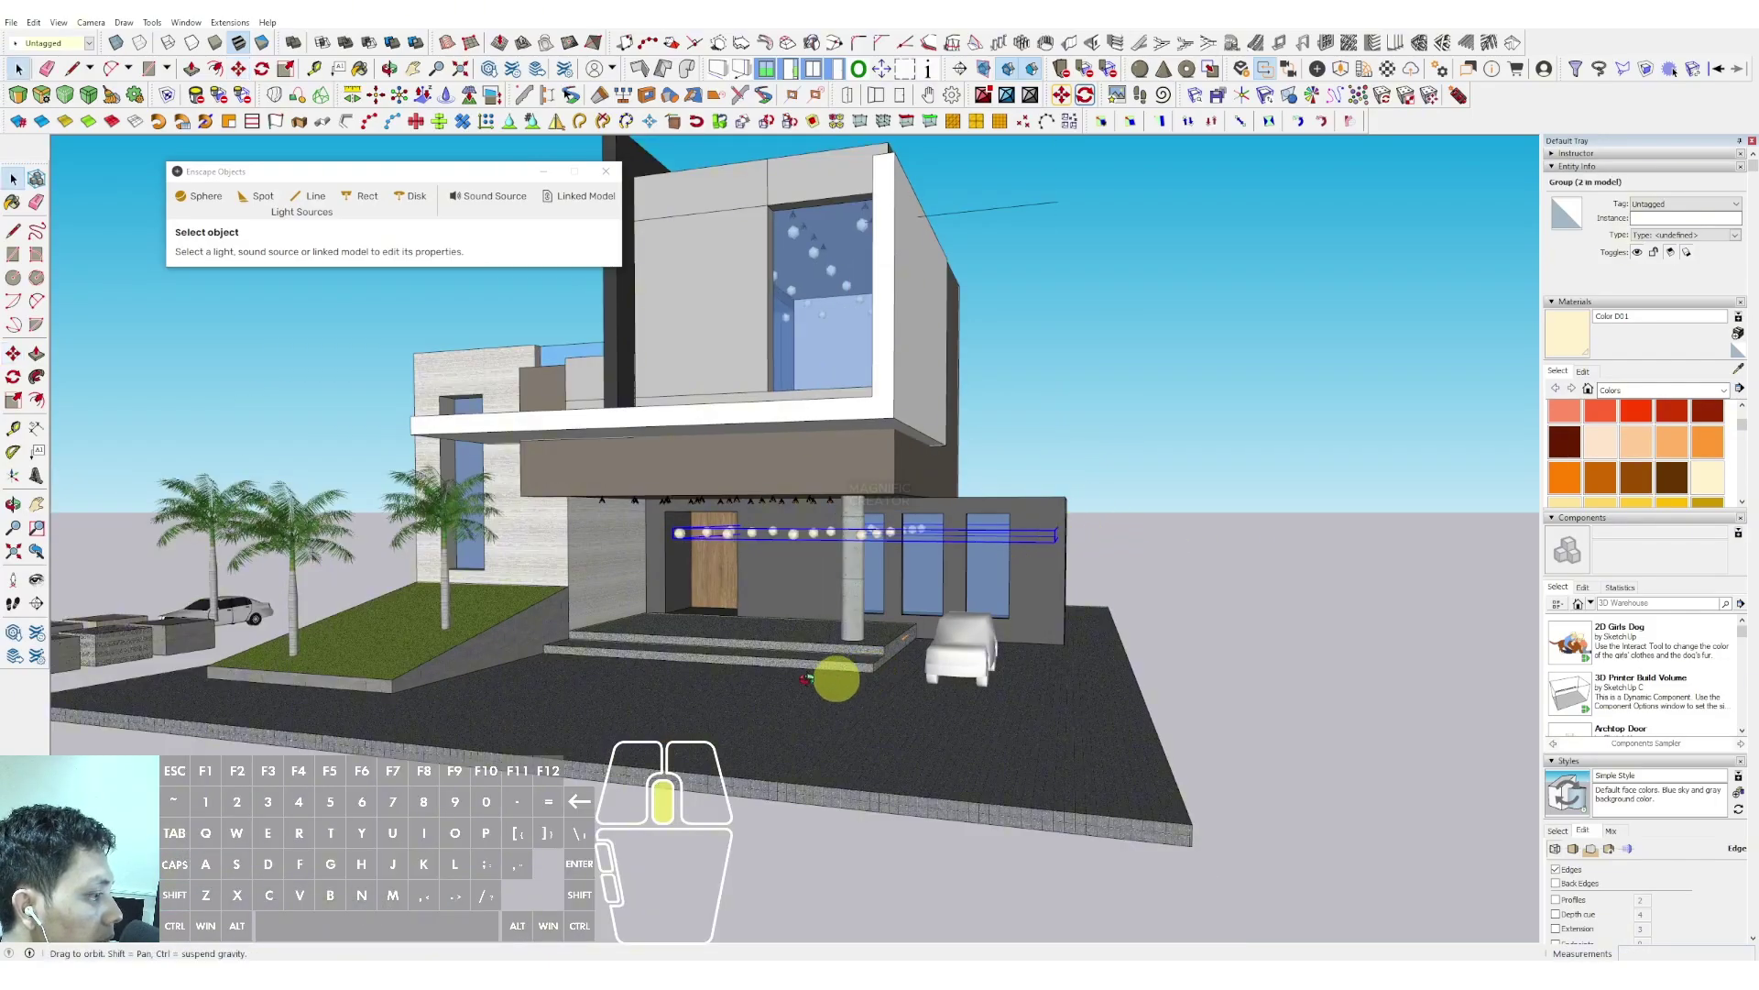
# Move the ground-floor light group along the red axis, away from the entrance and further into the side wing behind the car
pyautogui.moveTo(807, 679); pyautogui.dragTo(634, 691, button='middle')
pyautogui.moveTo(927, 573); pyautogui.dragTo(837, 578, button='middle')
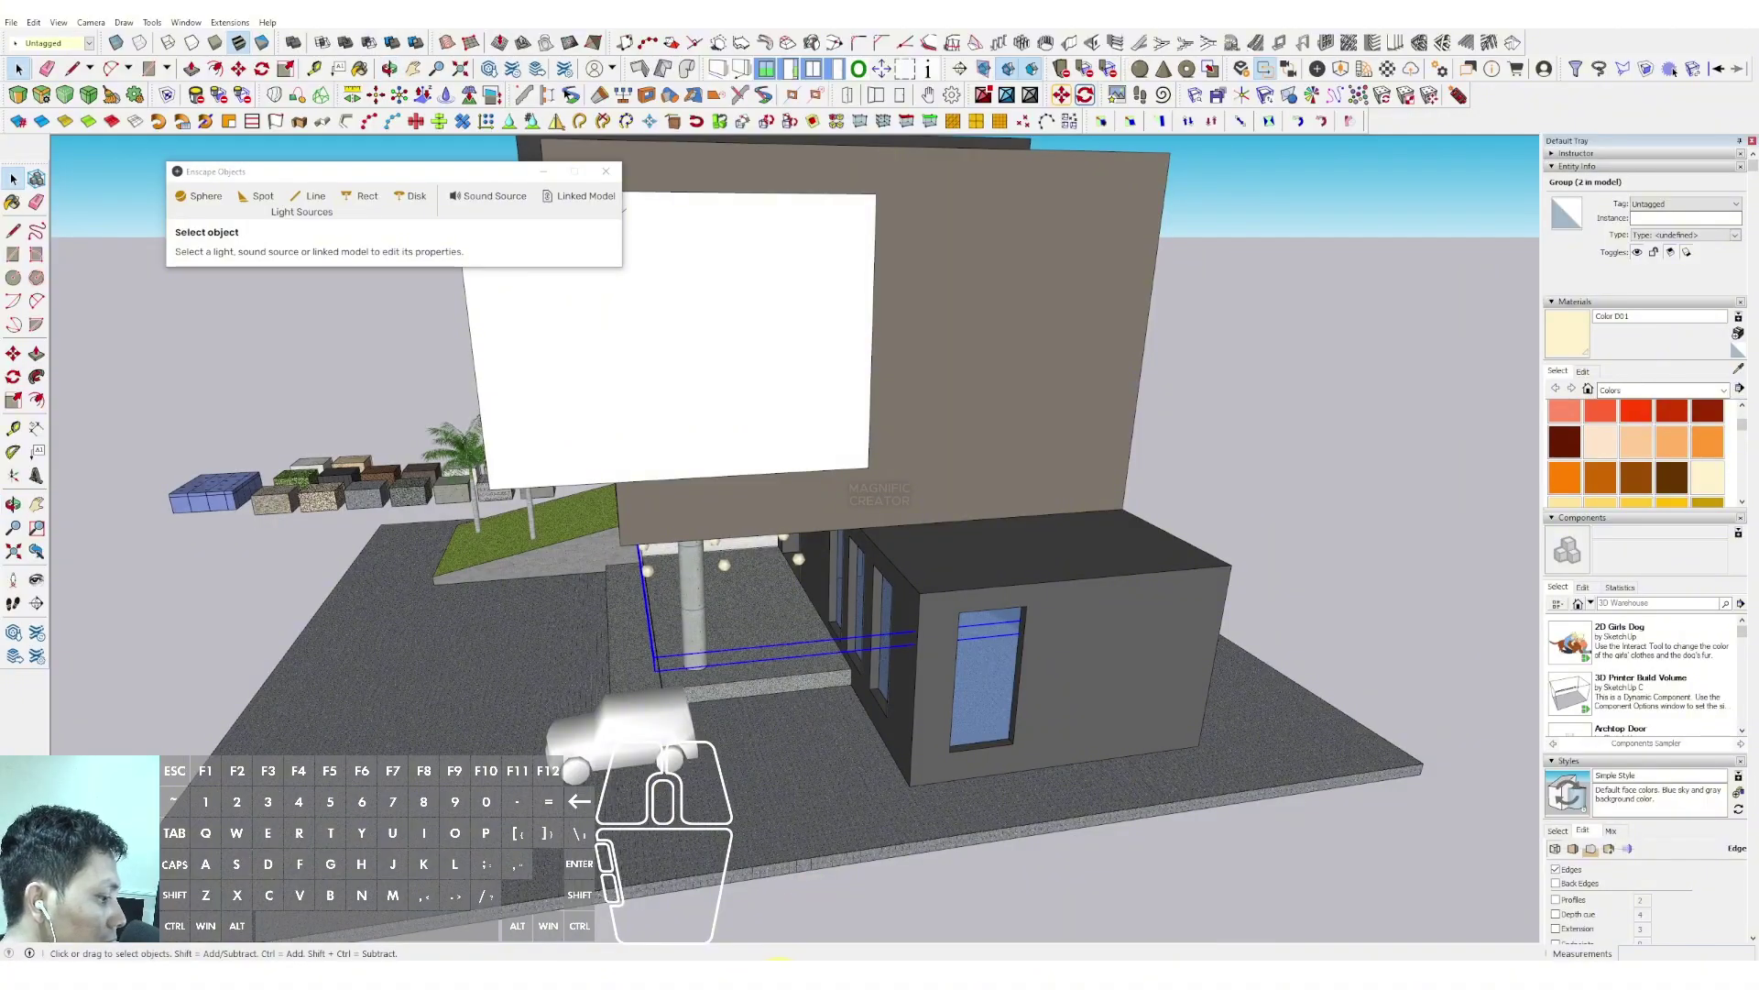
pyautogui.moveTo(862, 919)
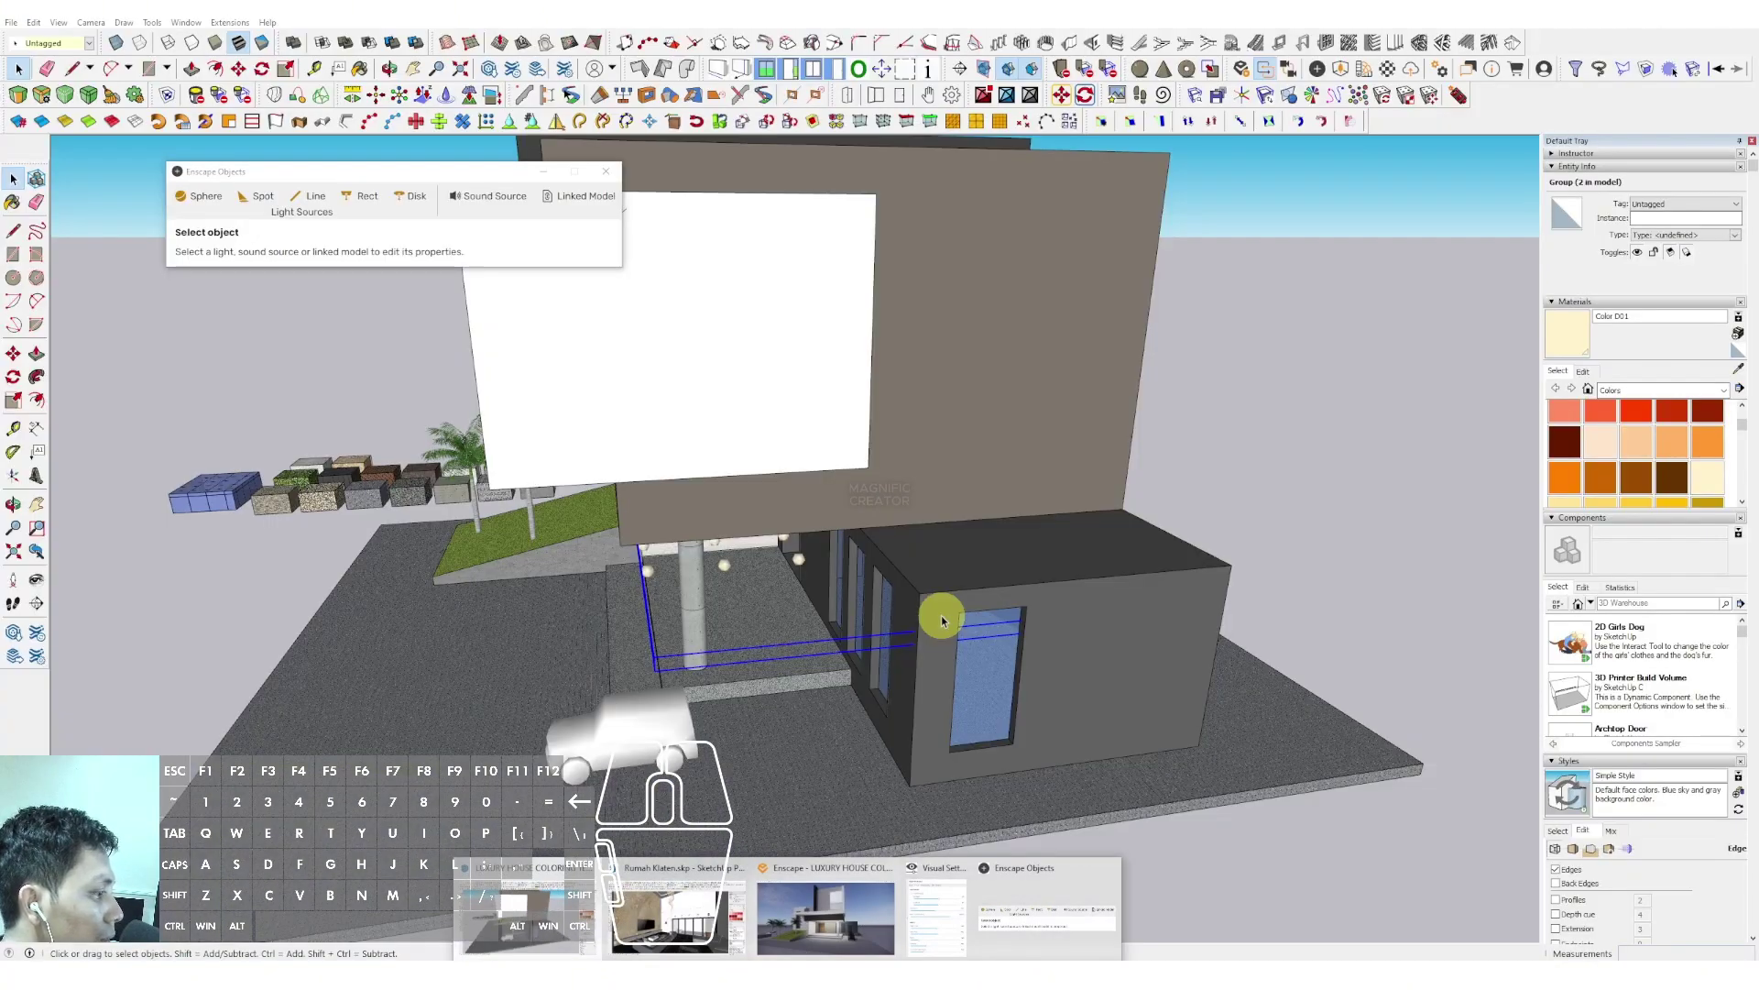
pyautogui.moveTo(943, 617)
pyautogui.mouseDown(button='middle')
pyautogui.moveTo(833, 629)
pyautogui.moveTo(732, 587)
pyautogui.mouseUp(button='middle')
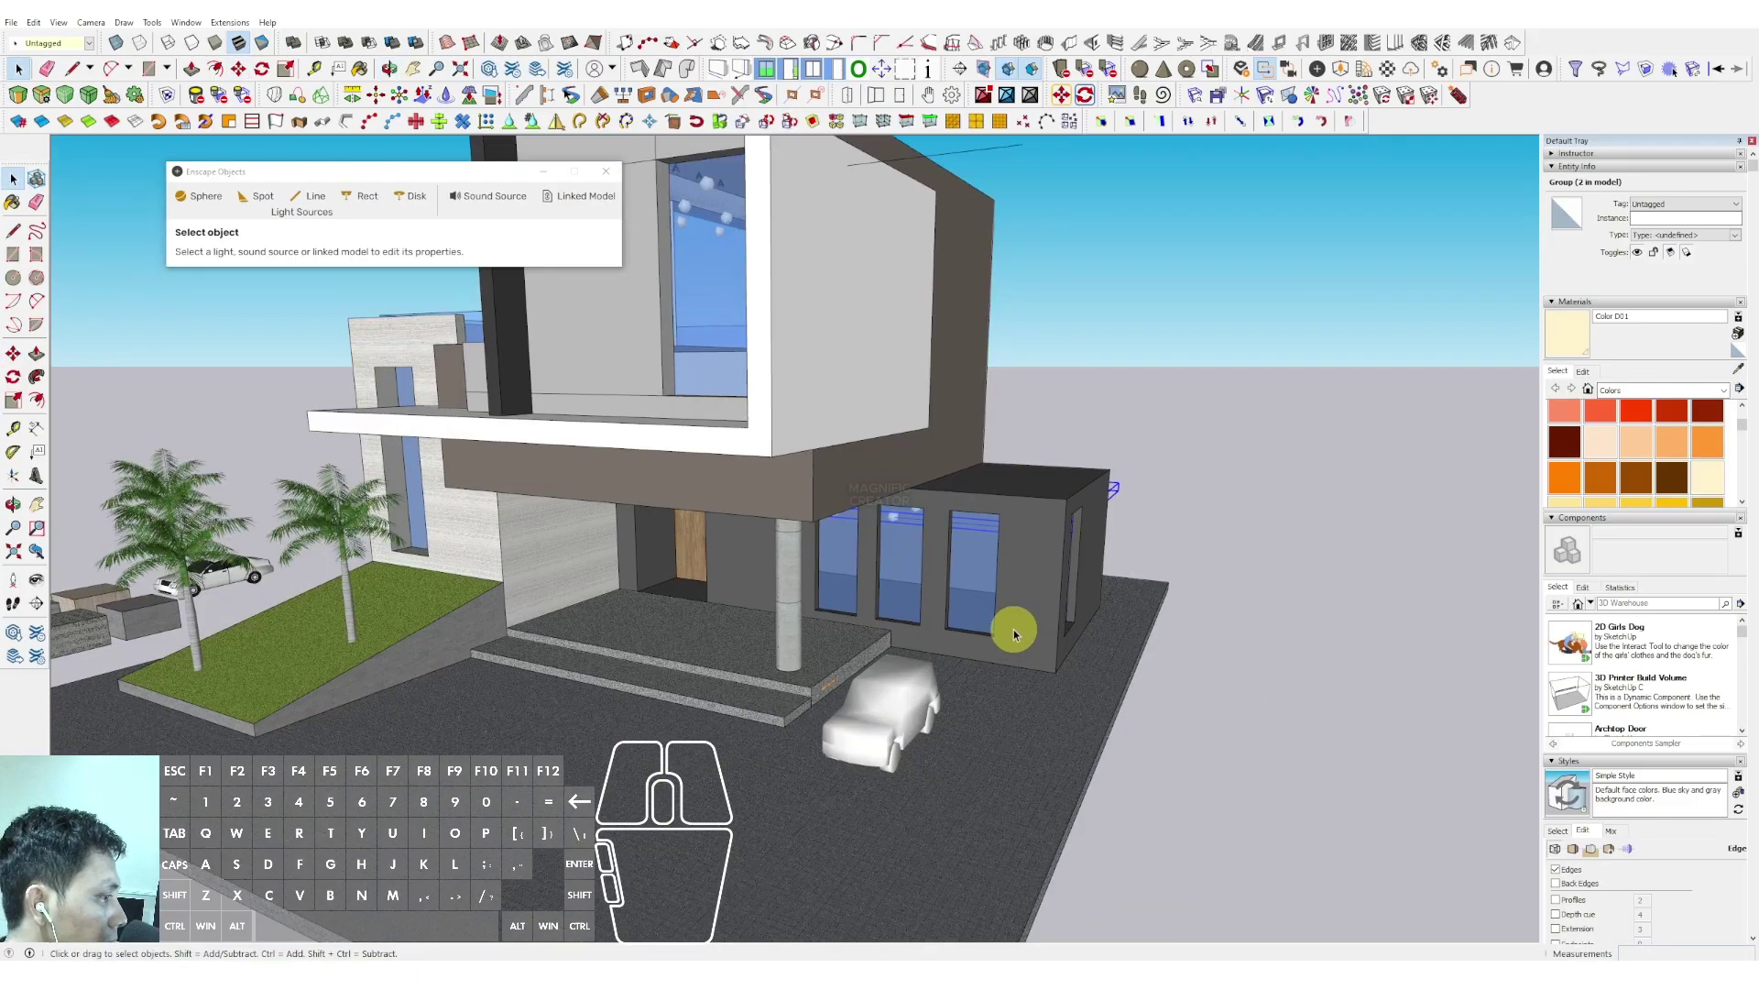
pyautogui.moveTo(1013, 628); pyautogui.dragTo(962, 644, button='middle')
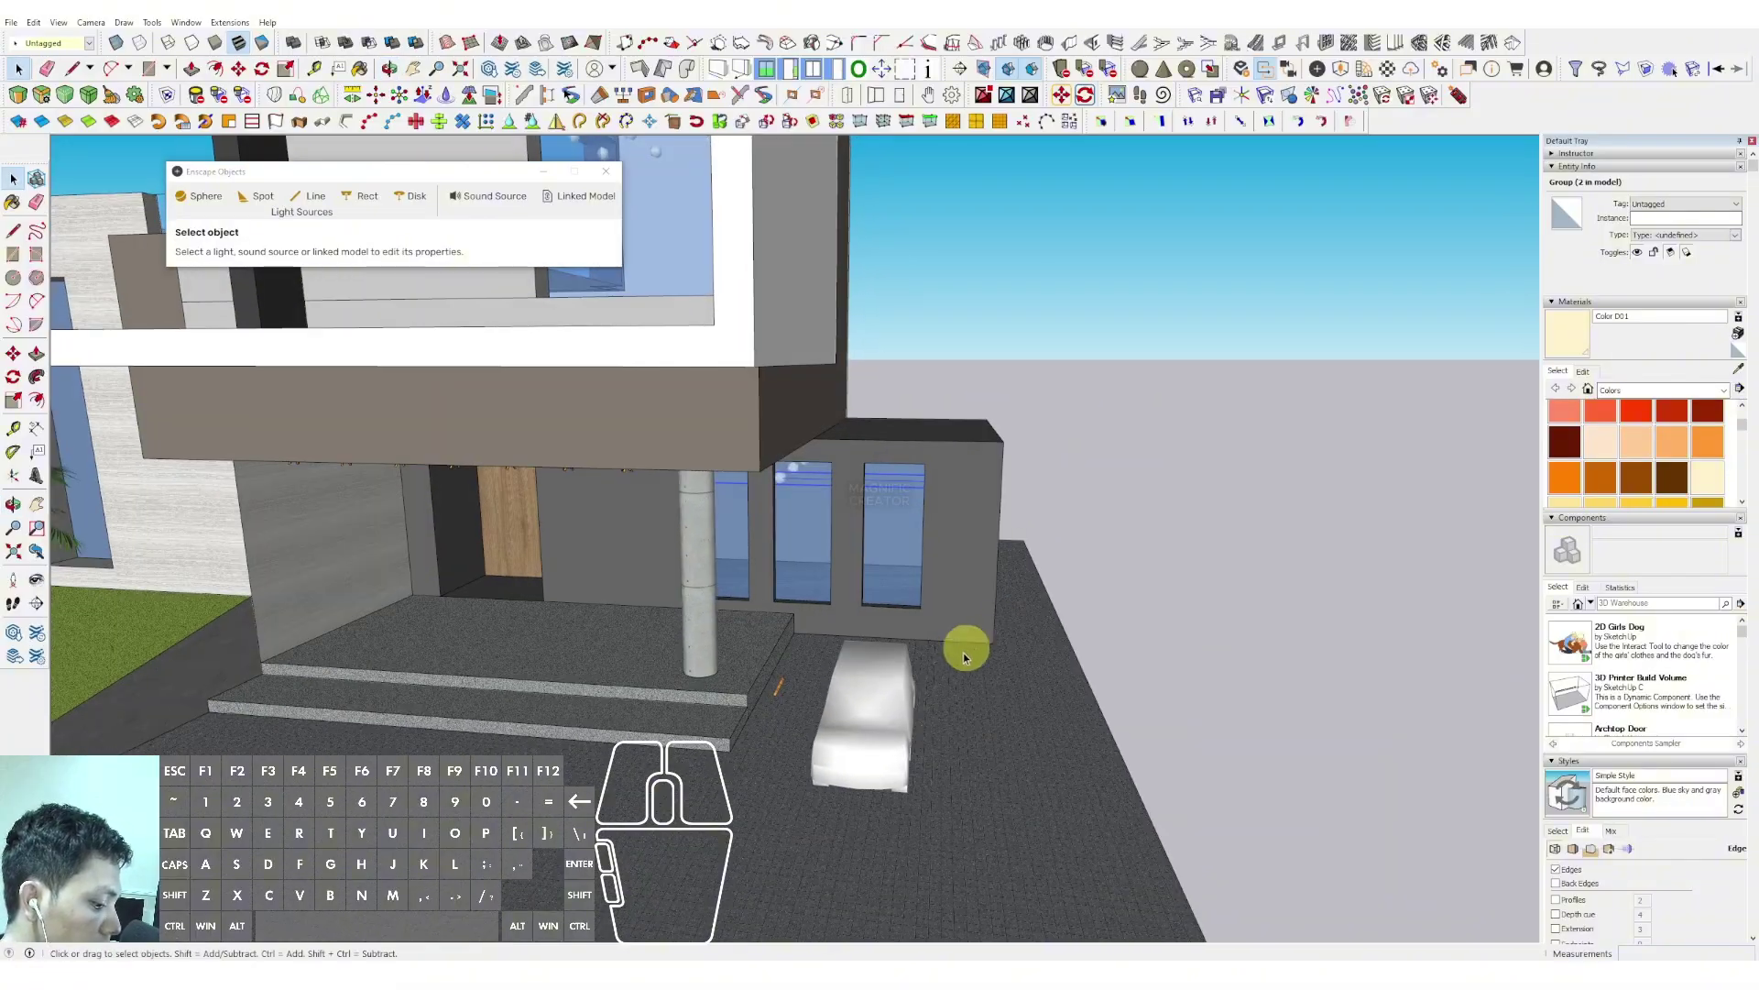
pyautogui.scroll(2, 940, 658)
pyautogui.press('m')
pyautogui.click(939, 658)
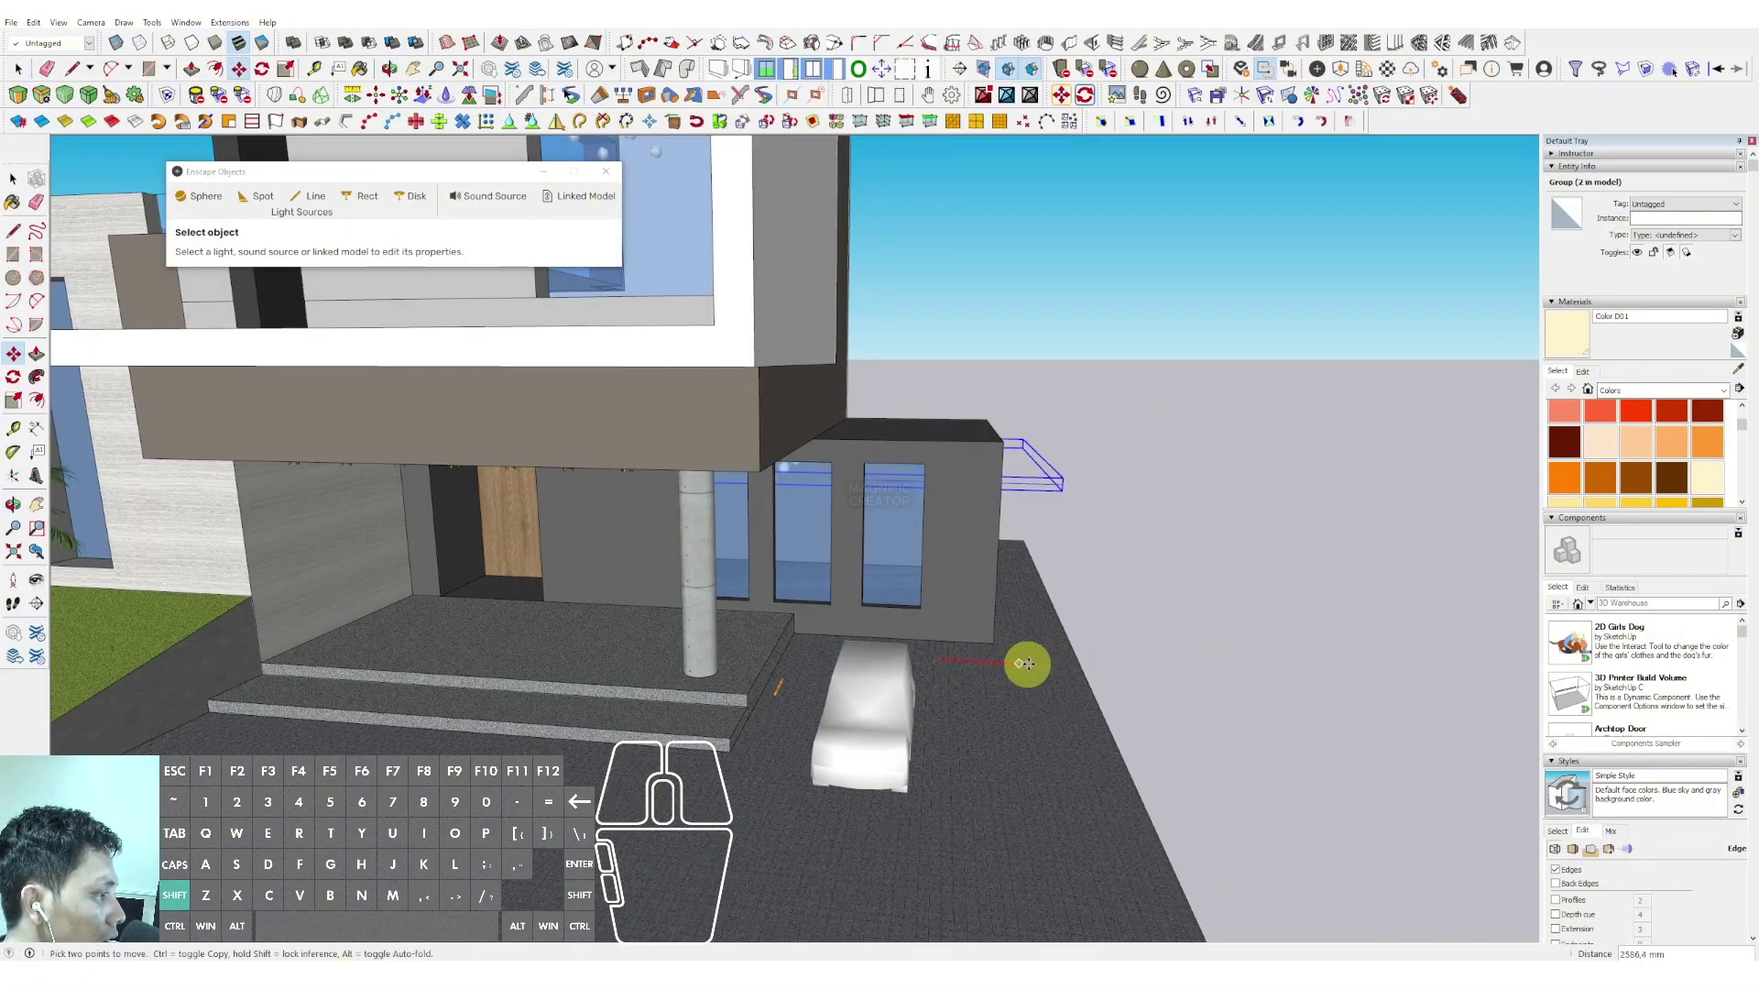
pyautogui.click(1054, 667)
pyautogui.press('space')
pyautogui.scroll(-3, 993, 569)
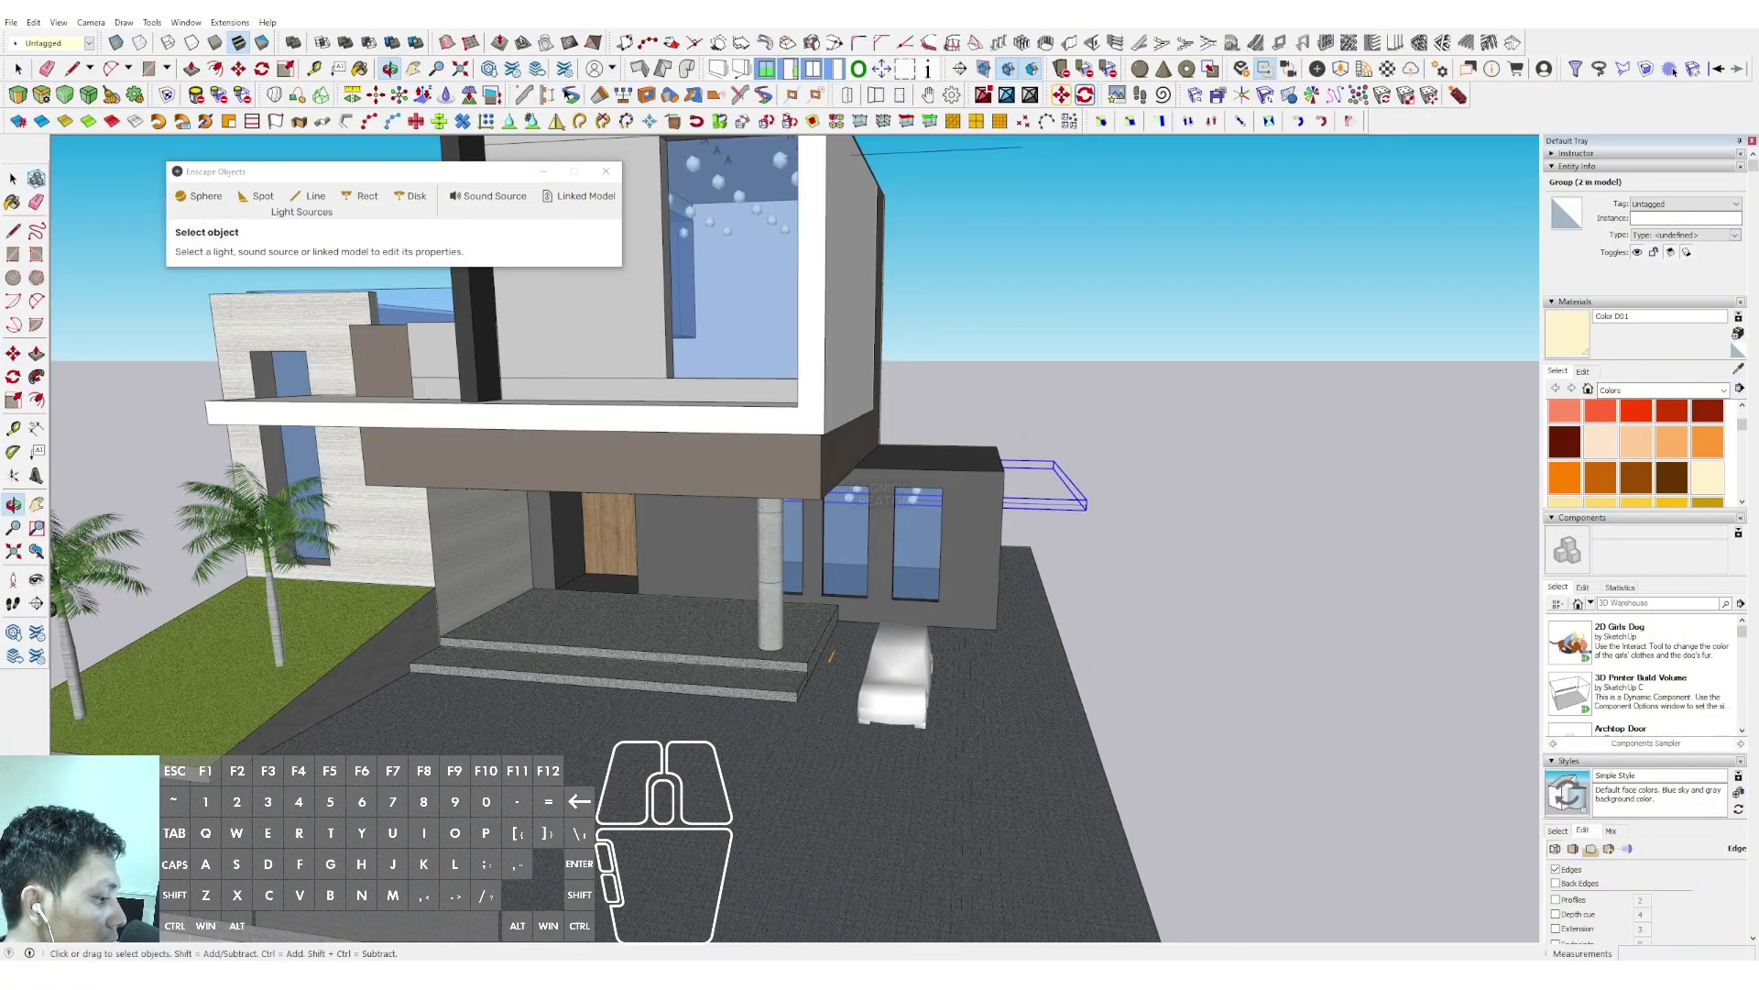
pyautogui.moveTo(836, 927)
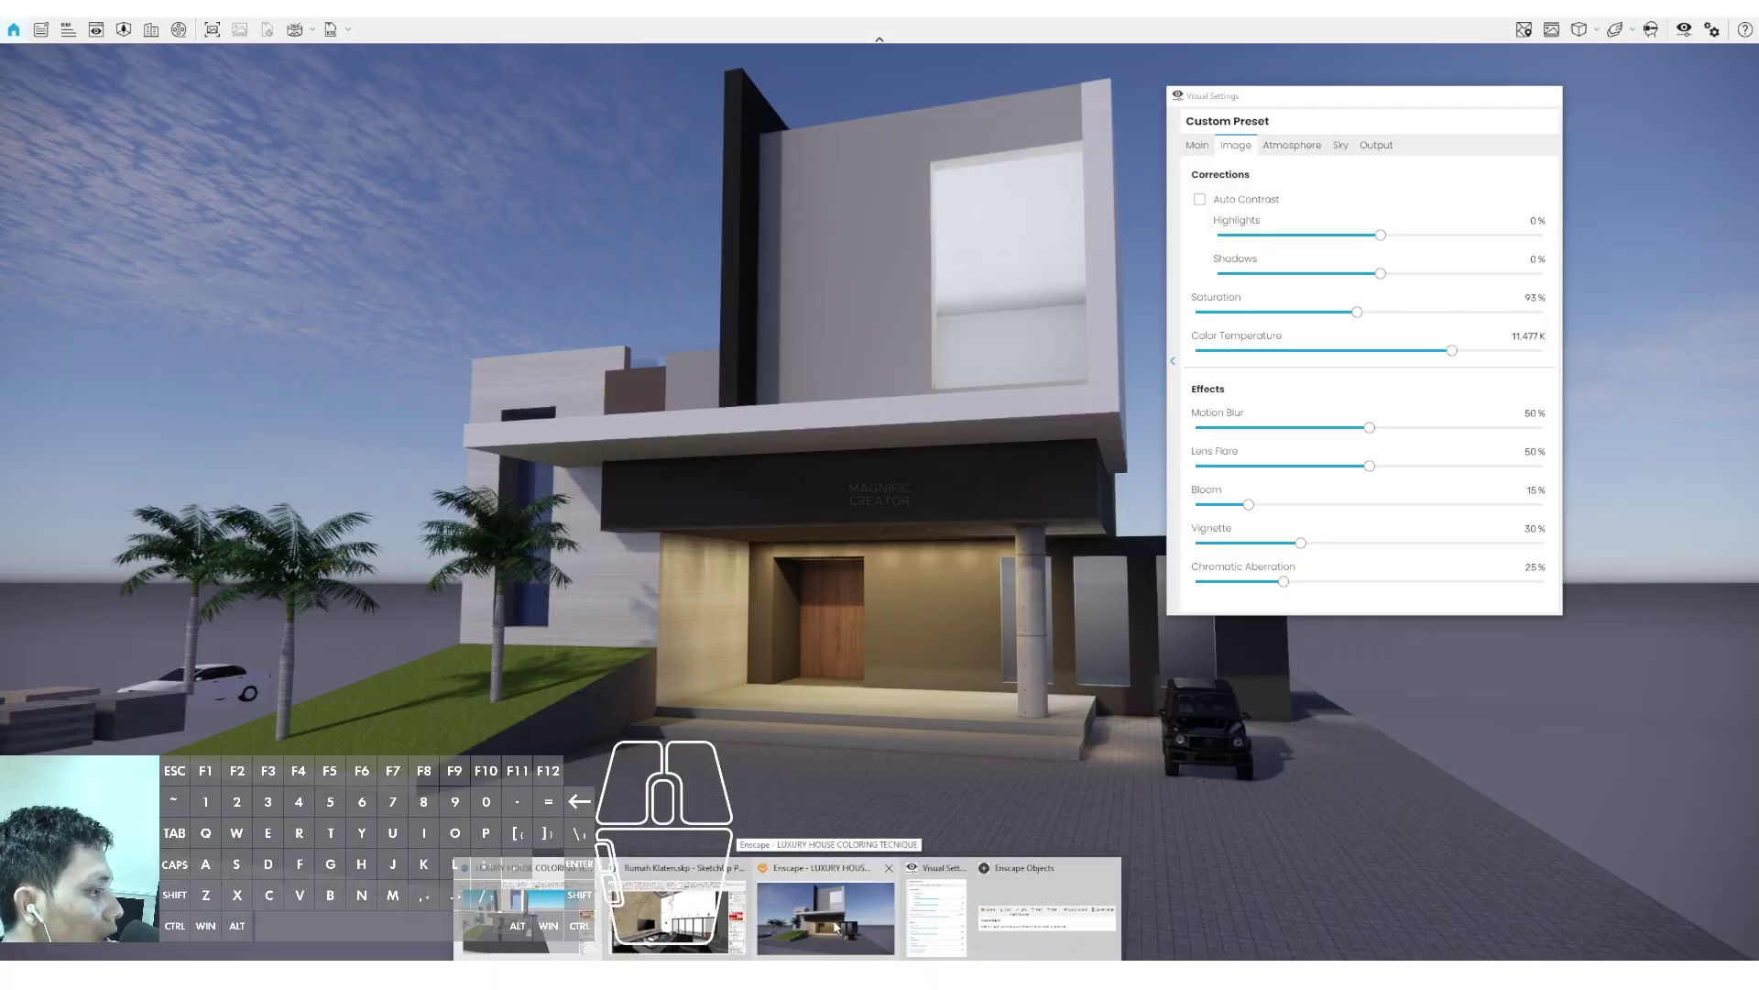
# Copy the upper room's light group past the dark wall to the outer side of the lower wing
pyautogui.scroll(-2, 891, 504)
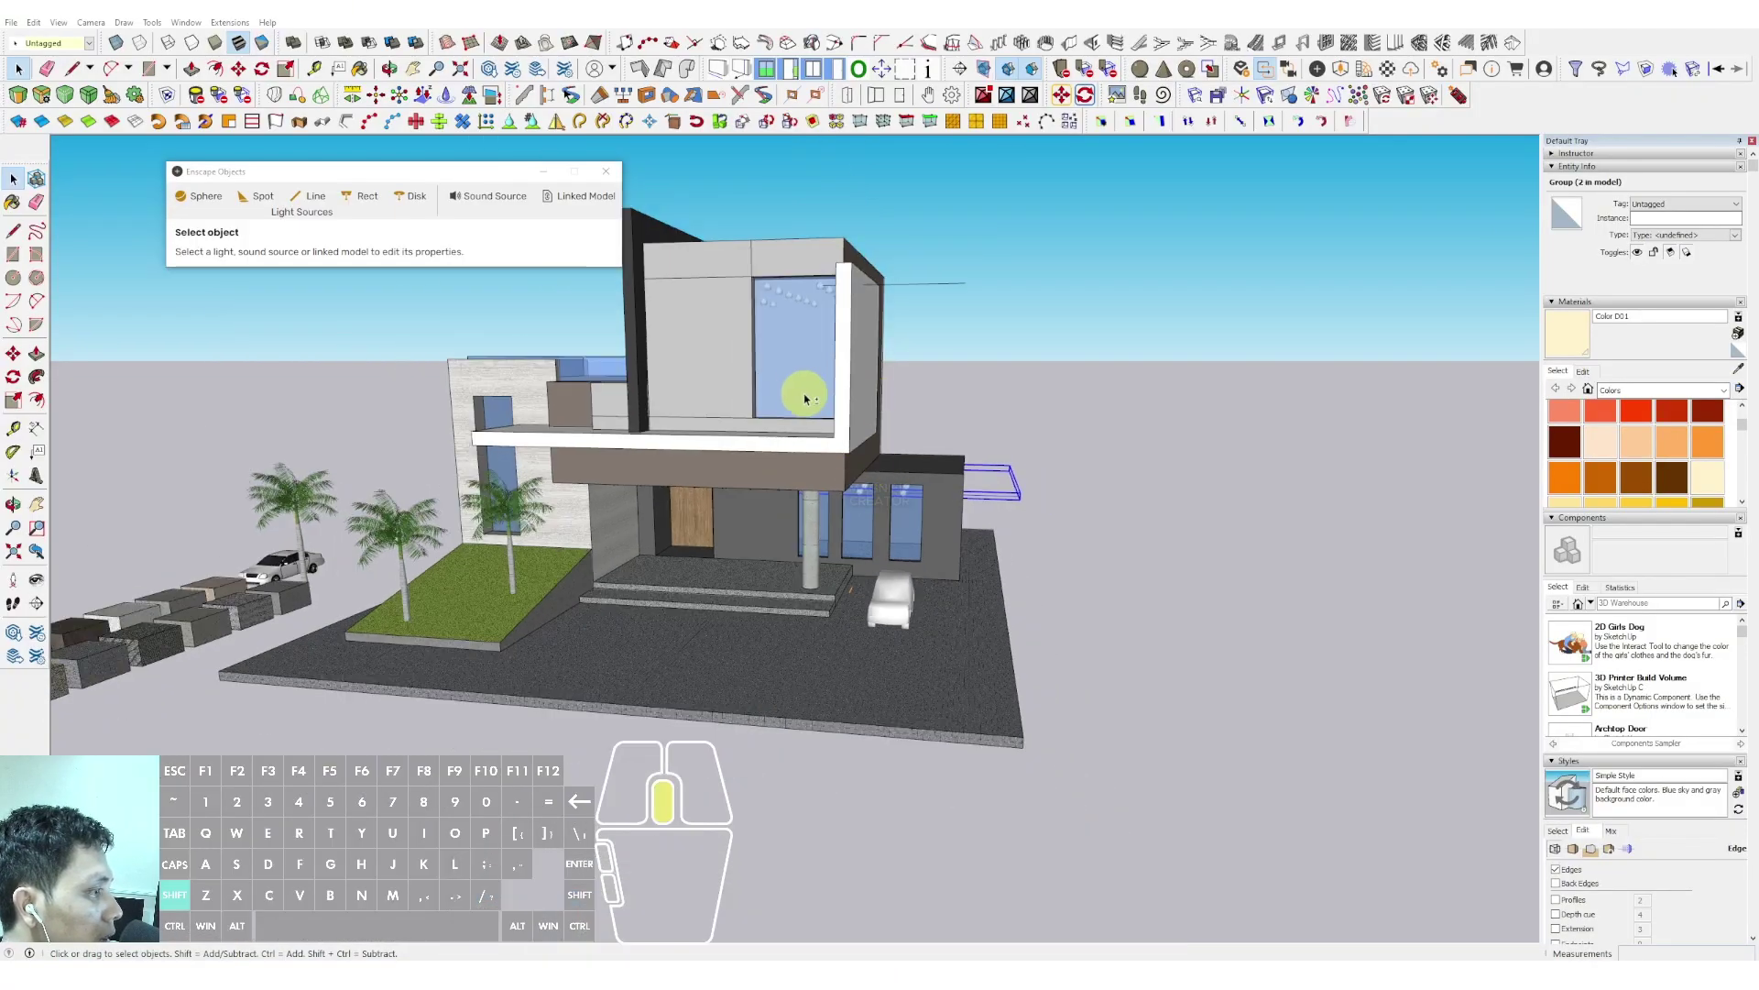
pyautogui.moveTo(853, 357); pyautogui.dragTo(833, 393, button='middle')
pyautogui.scroll(2, 833, 393)
pyautogui.moveTo(1103, 526); pyautogui.dragTo(1136, 499, button='middle')
pyautogui.moveTo(1124, 467); pyautogui.dragTo(1109, 538)
pyautogui.scroll(1, 1036, 533)
pyautogui.moveTo(1036, 537); pyautogui.dragTo(1045, 542, button='middle')
pyautogui.press('m')
pyautogui.click(1017, 473)
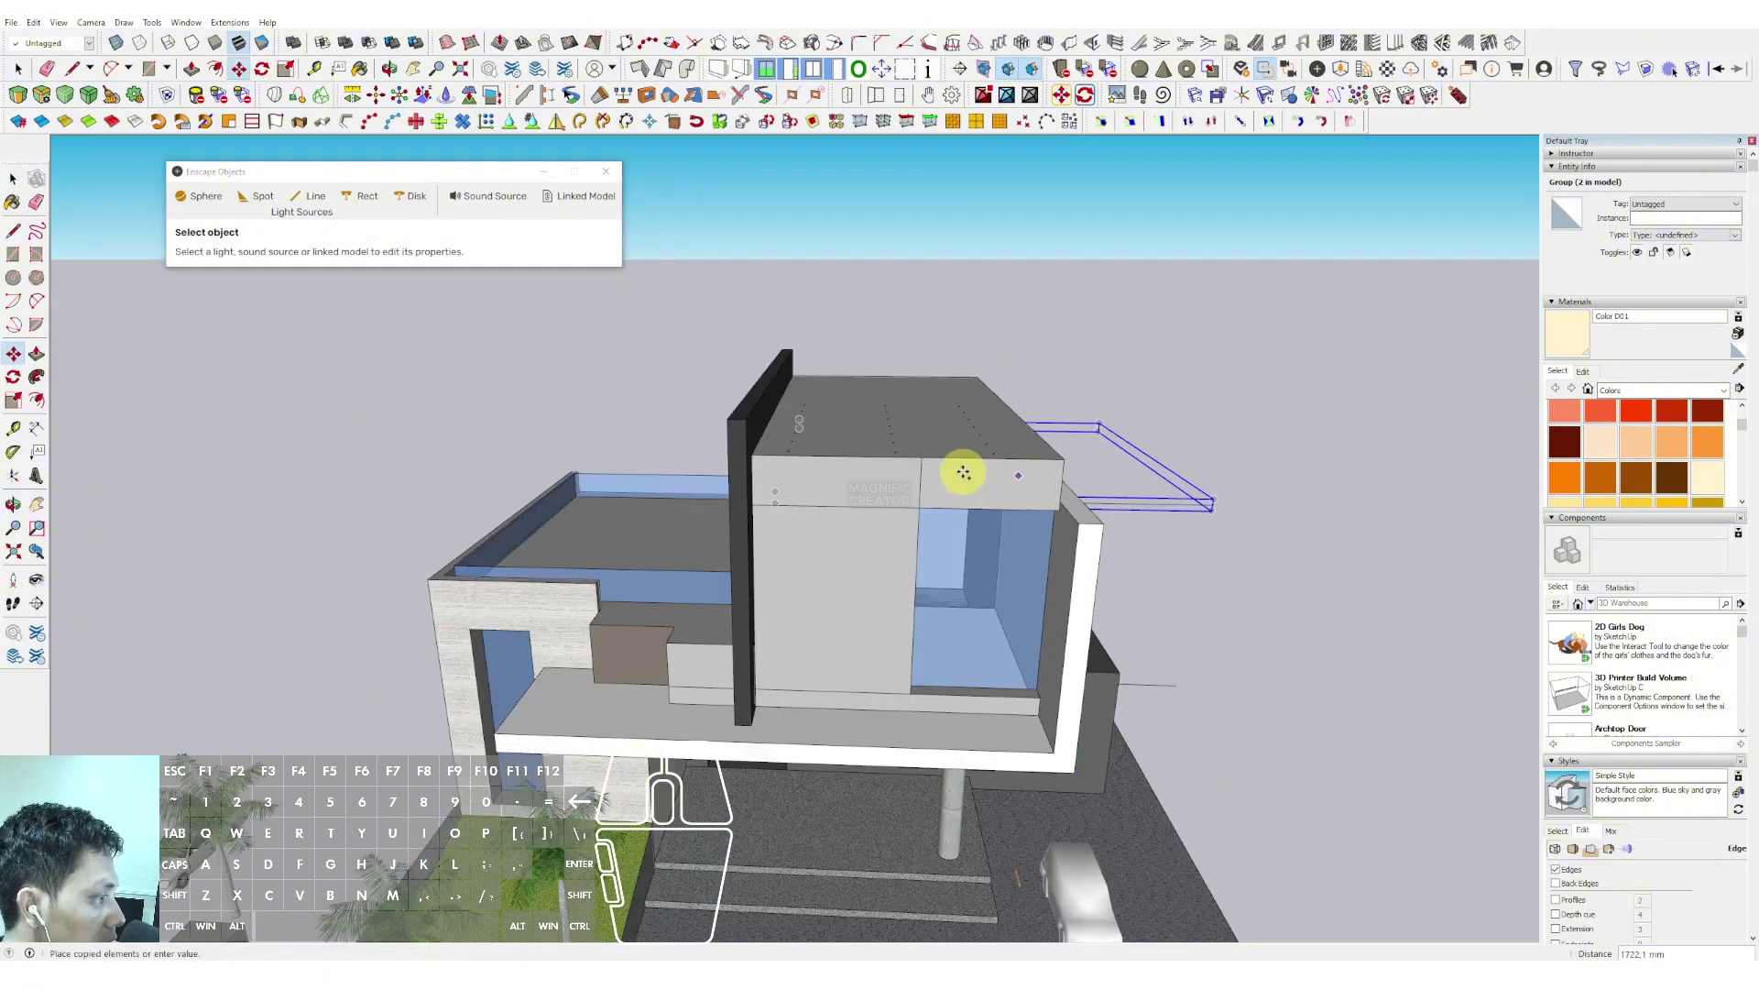
pyautogui.scroll(-1, 1086, 459)
pyautogui.keyDown('shift'); pyautogui.moveTo(1091, 458); pyautogui.dragTo(1272, 437, button='middle'); pyautogui.keyUp('shift')
pyautogui.click(717, 460)
pyautogui.press('space')
pyautogui.scroll(2, 678, 456)
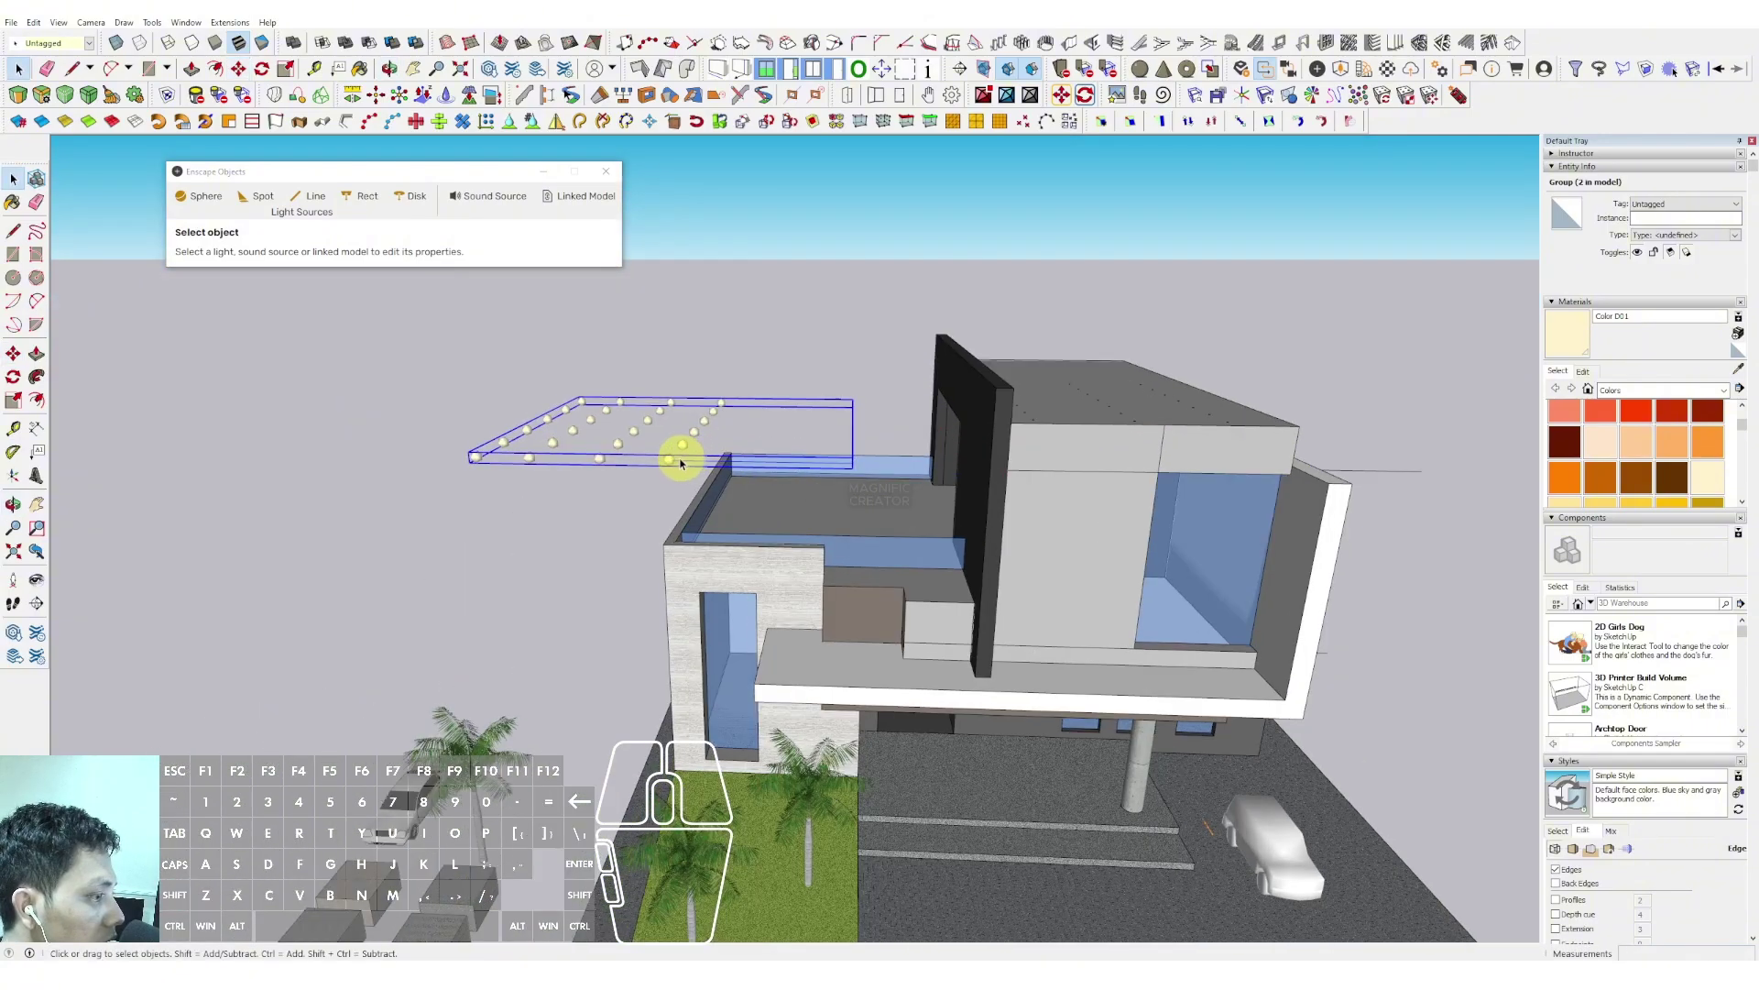
# Flip the copied light group along the group's green axis and along its red axis
pyautogui.rightClick(669, 465)
pyautogui.moveTo(726, 671)
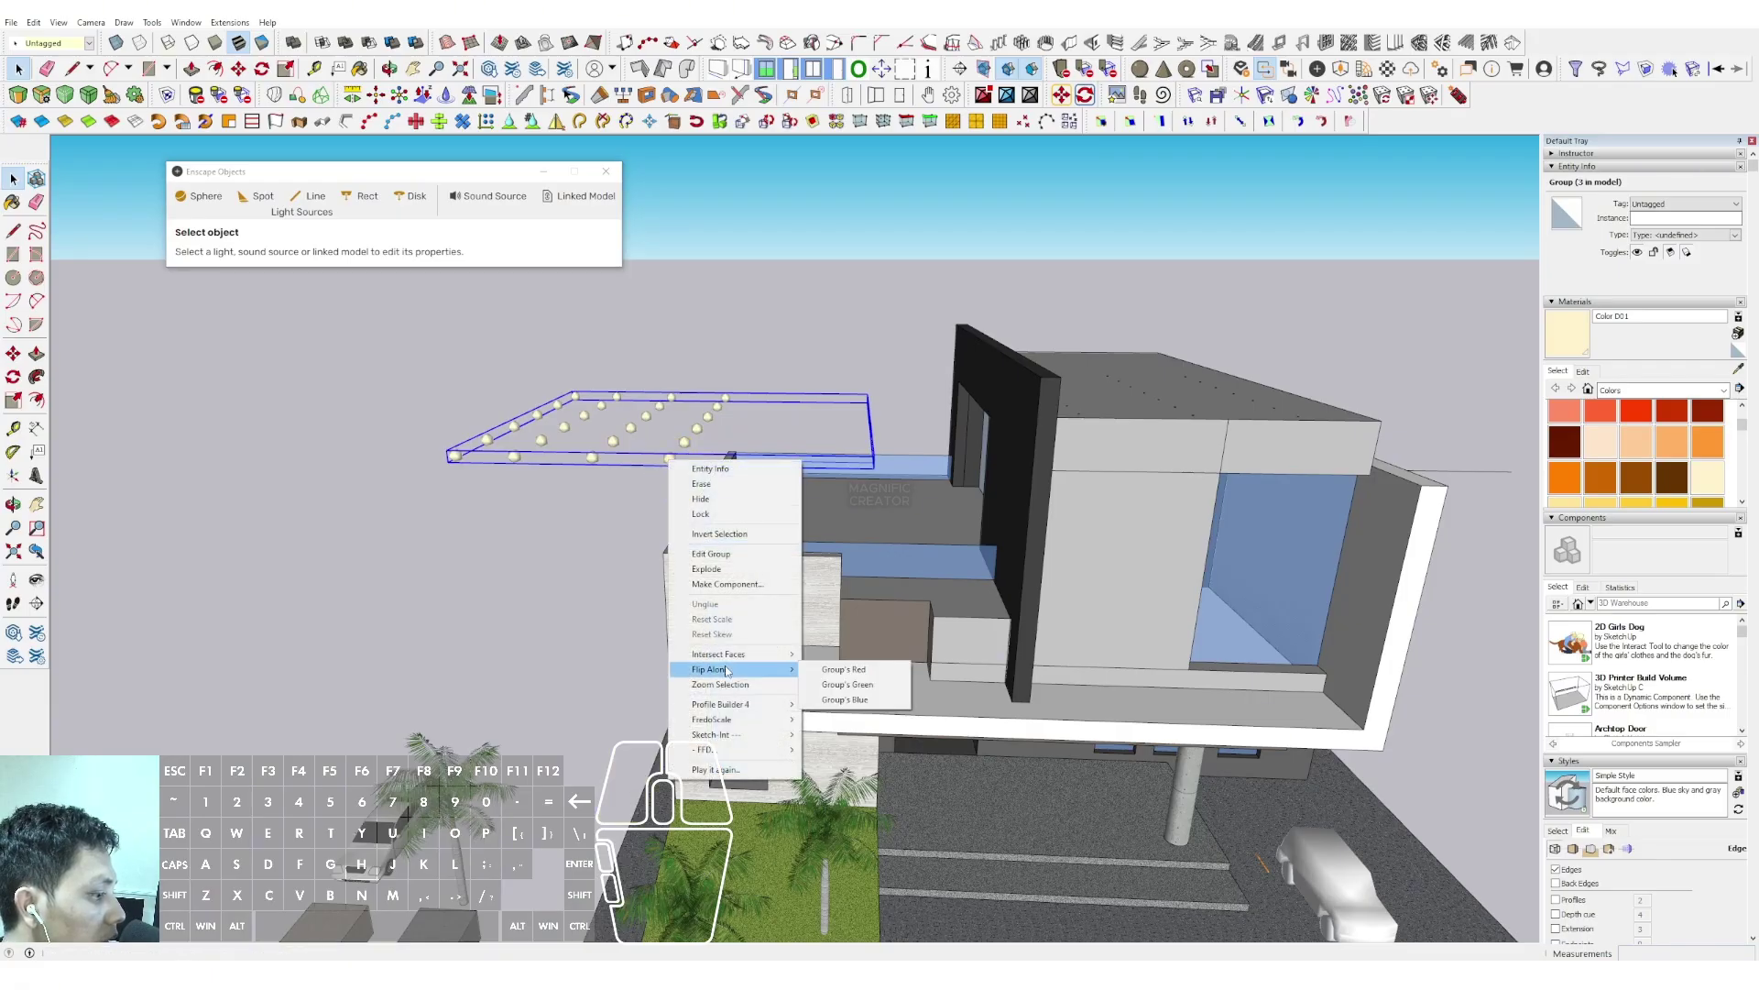
pyautogui.click(848, 684)
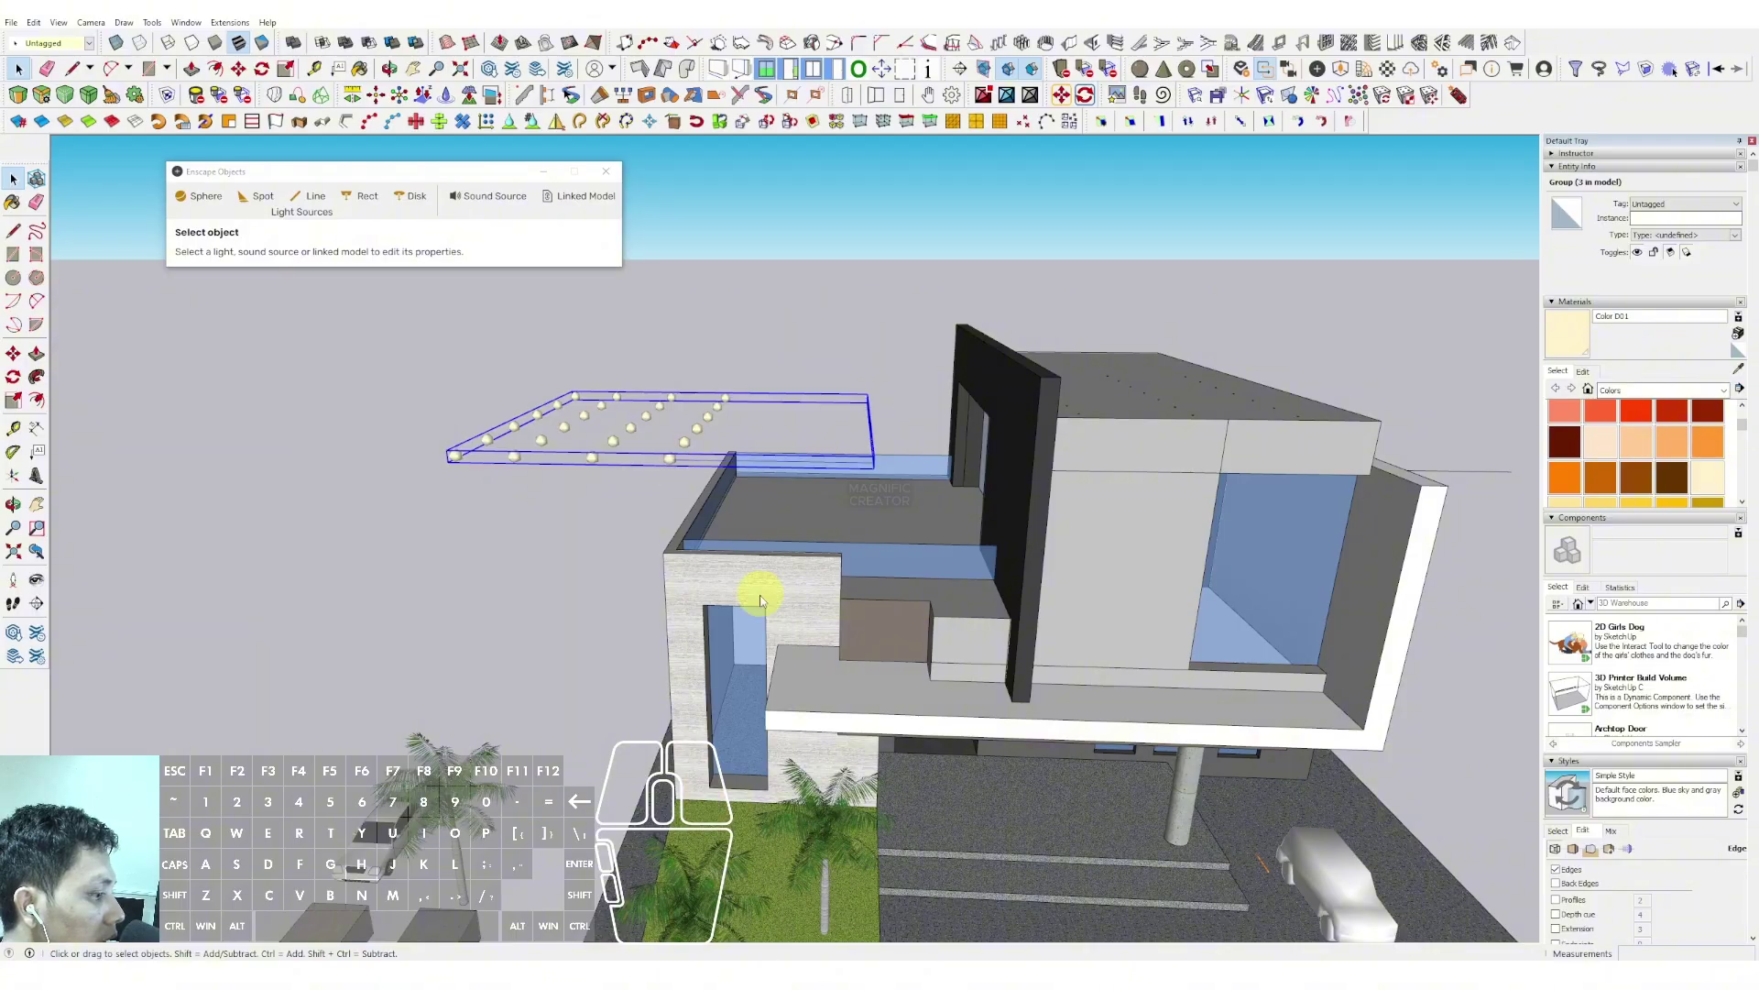
pyautogui.rightClick(669, 464)
pyautogui.click(845, 673)
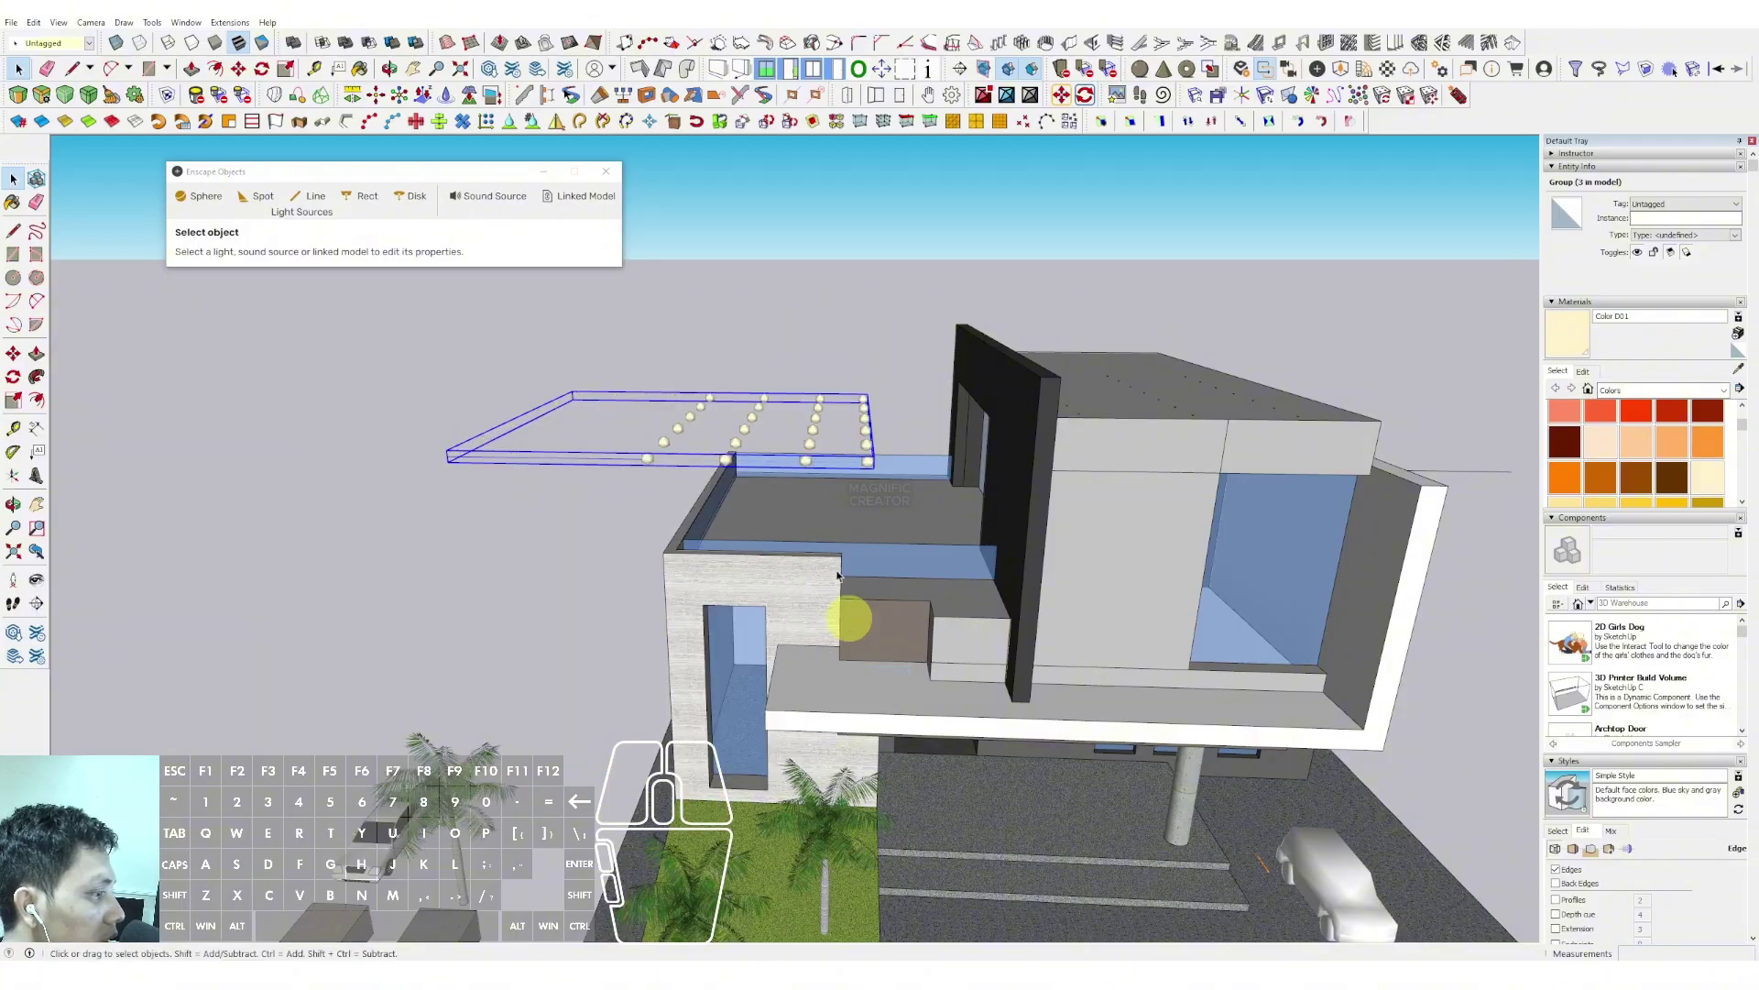
pyautogui.moveTo(751, 515); pyautogui.dragTo(880, 504, button='middle')
pyautogui.moveTo(832, 565); pyautogui.dragTo(811, 598, button='middle')
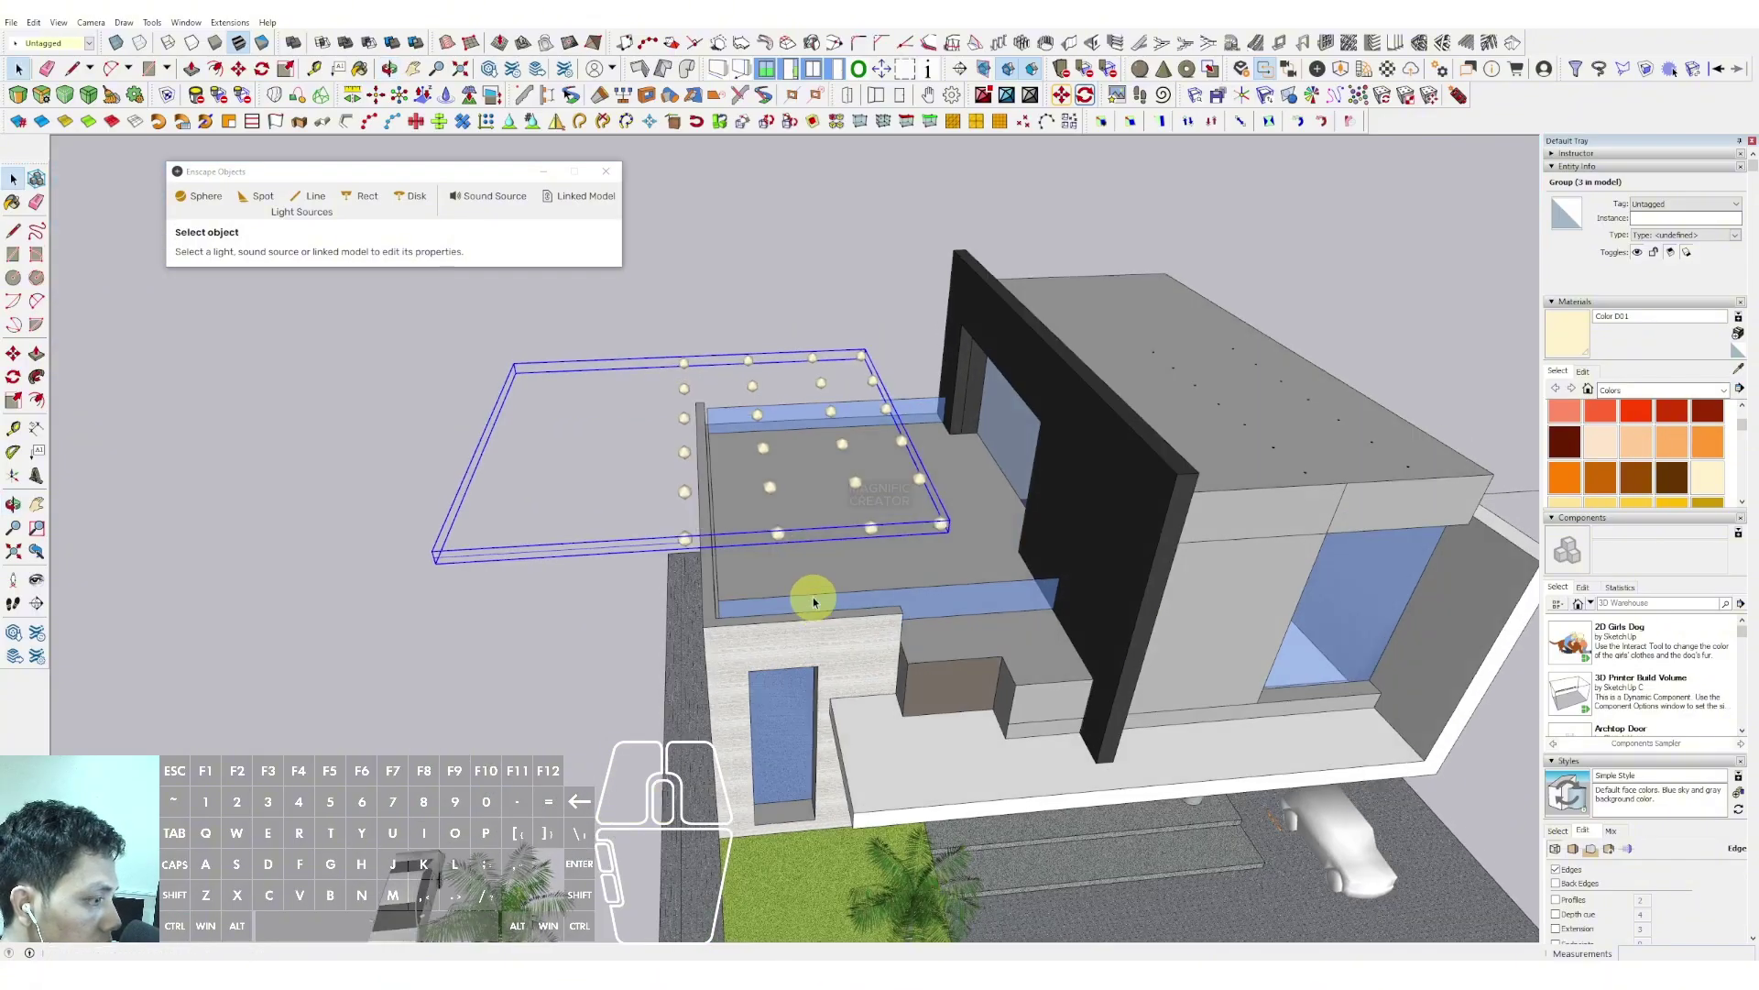
# Move the flipped light group about 1.9 m towards the dark wall, over the lower wing
pyautogui.scroll(2, 797, 592)
pyautogui.press('m')
pyautogui.moveTo(755, 579); pyautogui.dragTo(820, 574)
pyautogui.press('space')
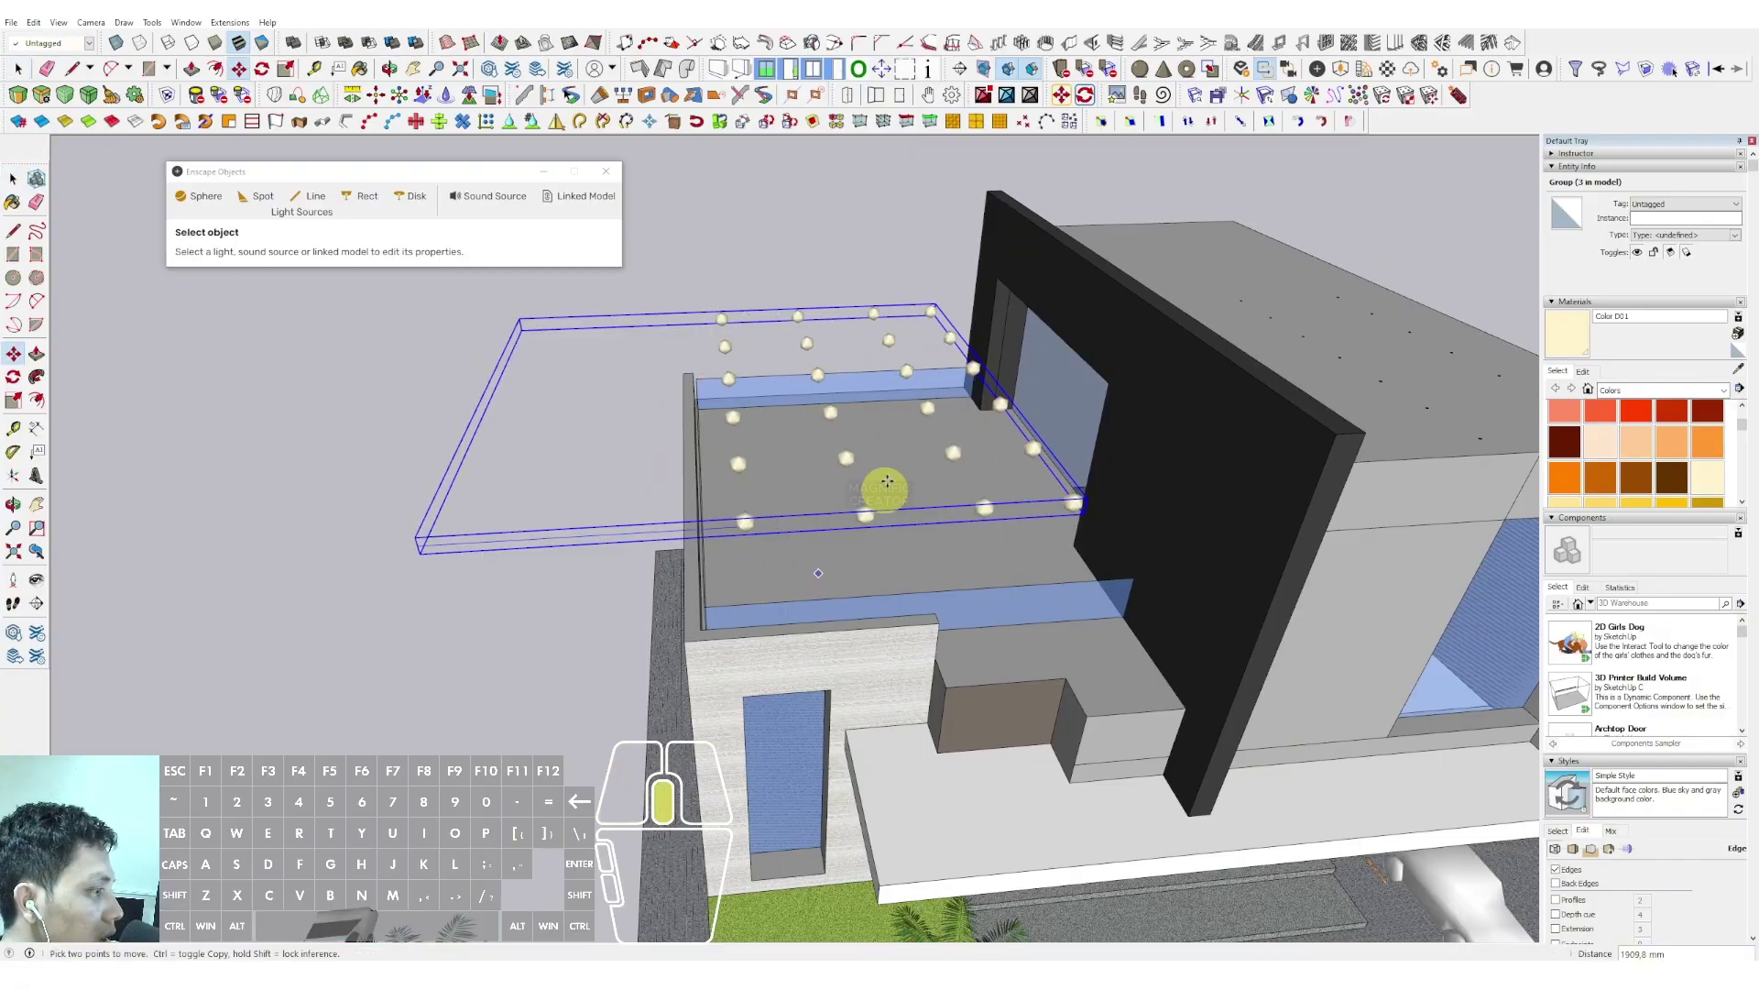
# Lower the copied light group vertically from above the roof into the lower wing, behind its tall window
pyautogui.moveTo(915, 406); pyautogui.dragTo(910, 391, button='middle')
pyautogui.scroll(-1, 740, 531)
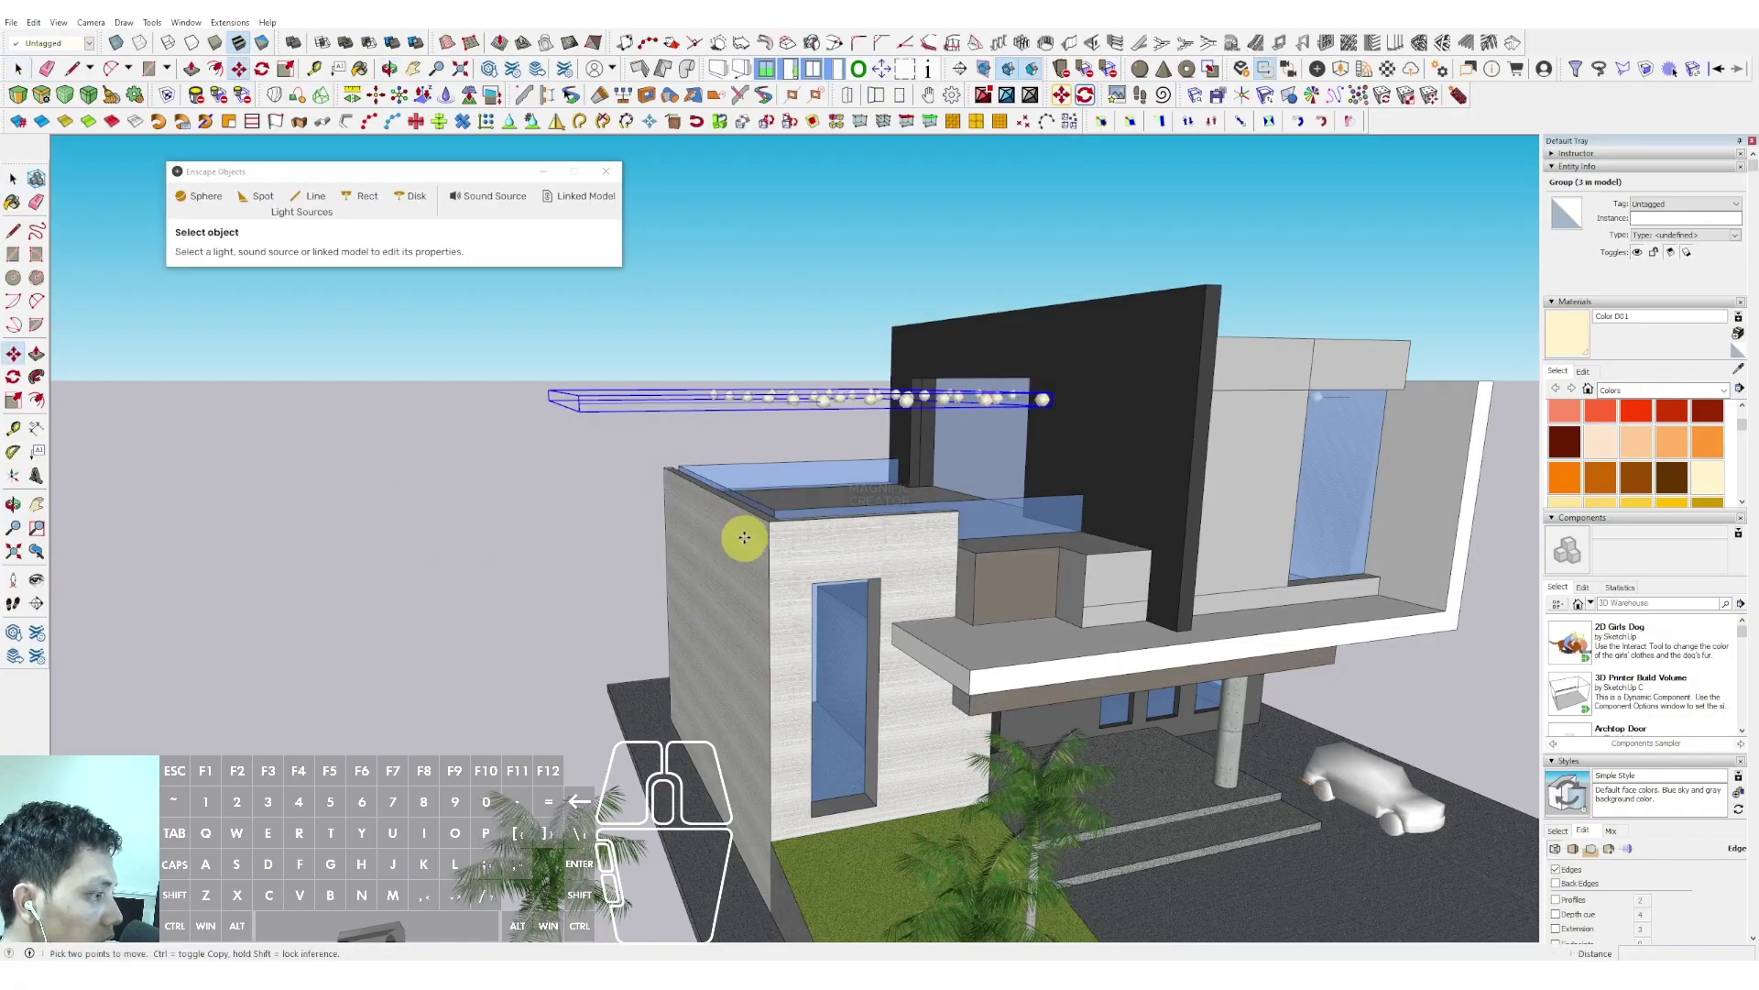
pyautogui.moveTo(744, 537); pyautogui.dragTo(729, 602)
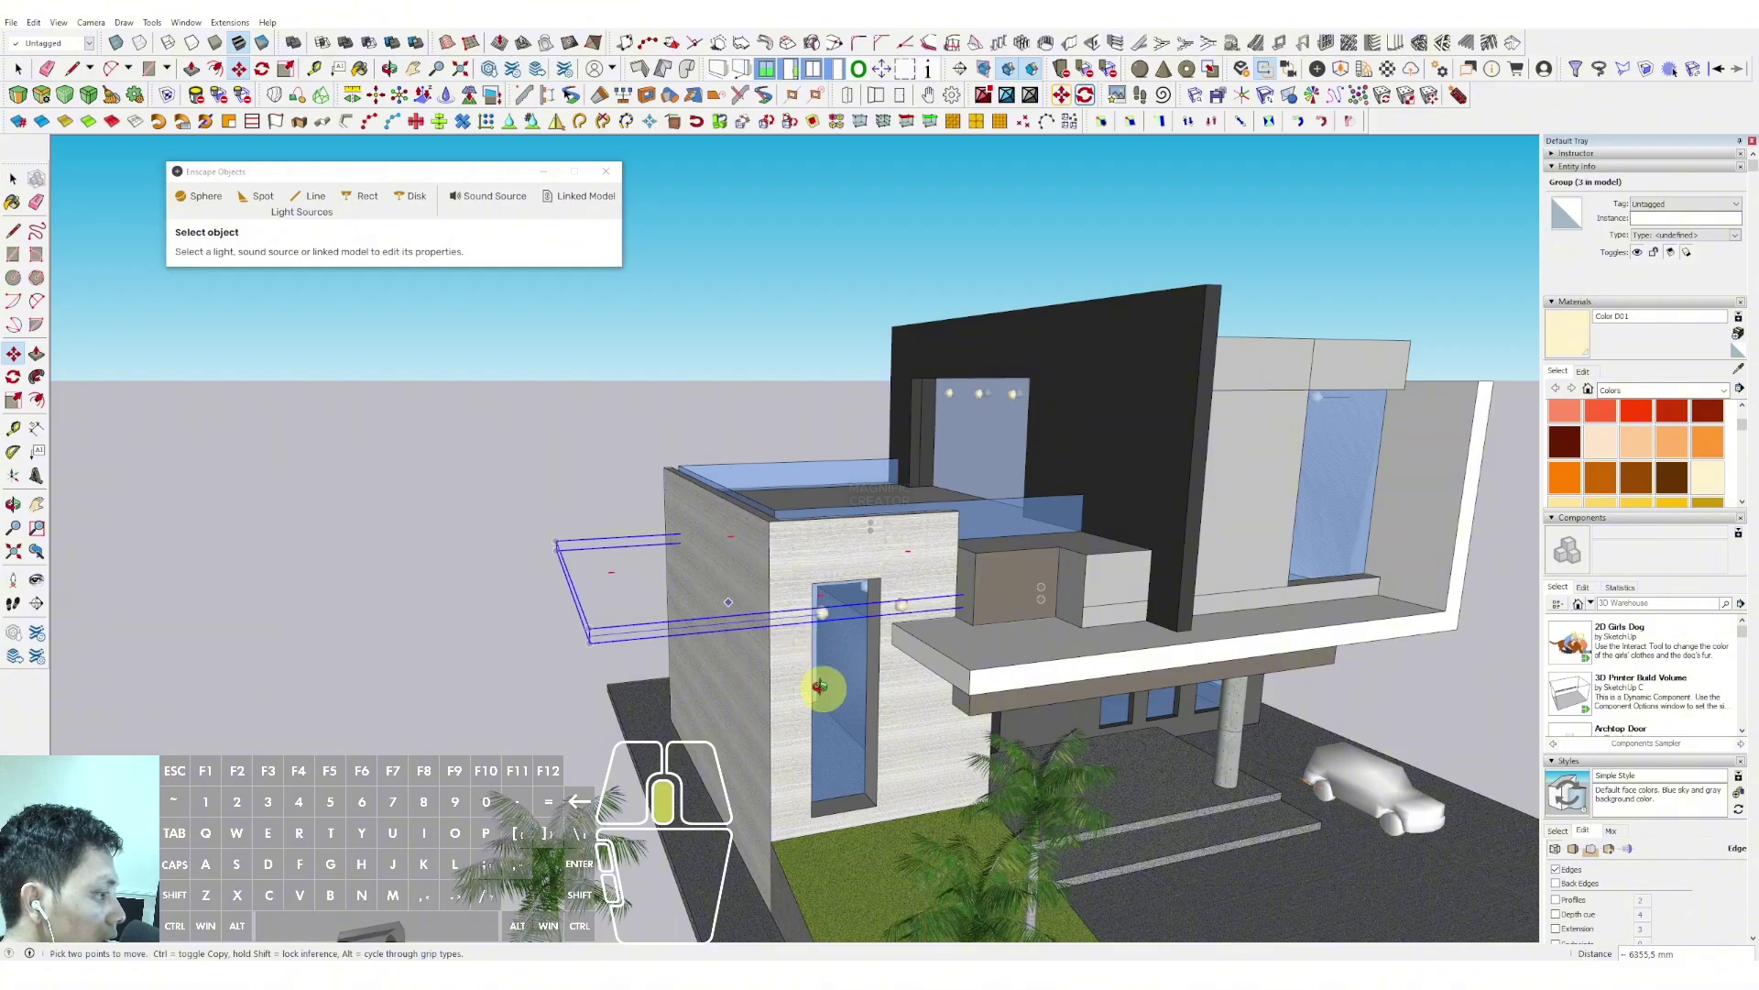
pyautogui.moveTo(820, 688); pyautogui.dragTo(1038, 577, button='middle')
pyautogui.click(784, 606)
pyautogui.press('space')
# Switch to the Enscape render and set the Custom Preset's image saturation to 104%
pyautogui.moveTo(730, 522); pyautogui.dragTo(804, 526, button='middle')
pyautogui.click(800, 972)
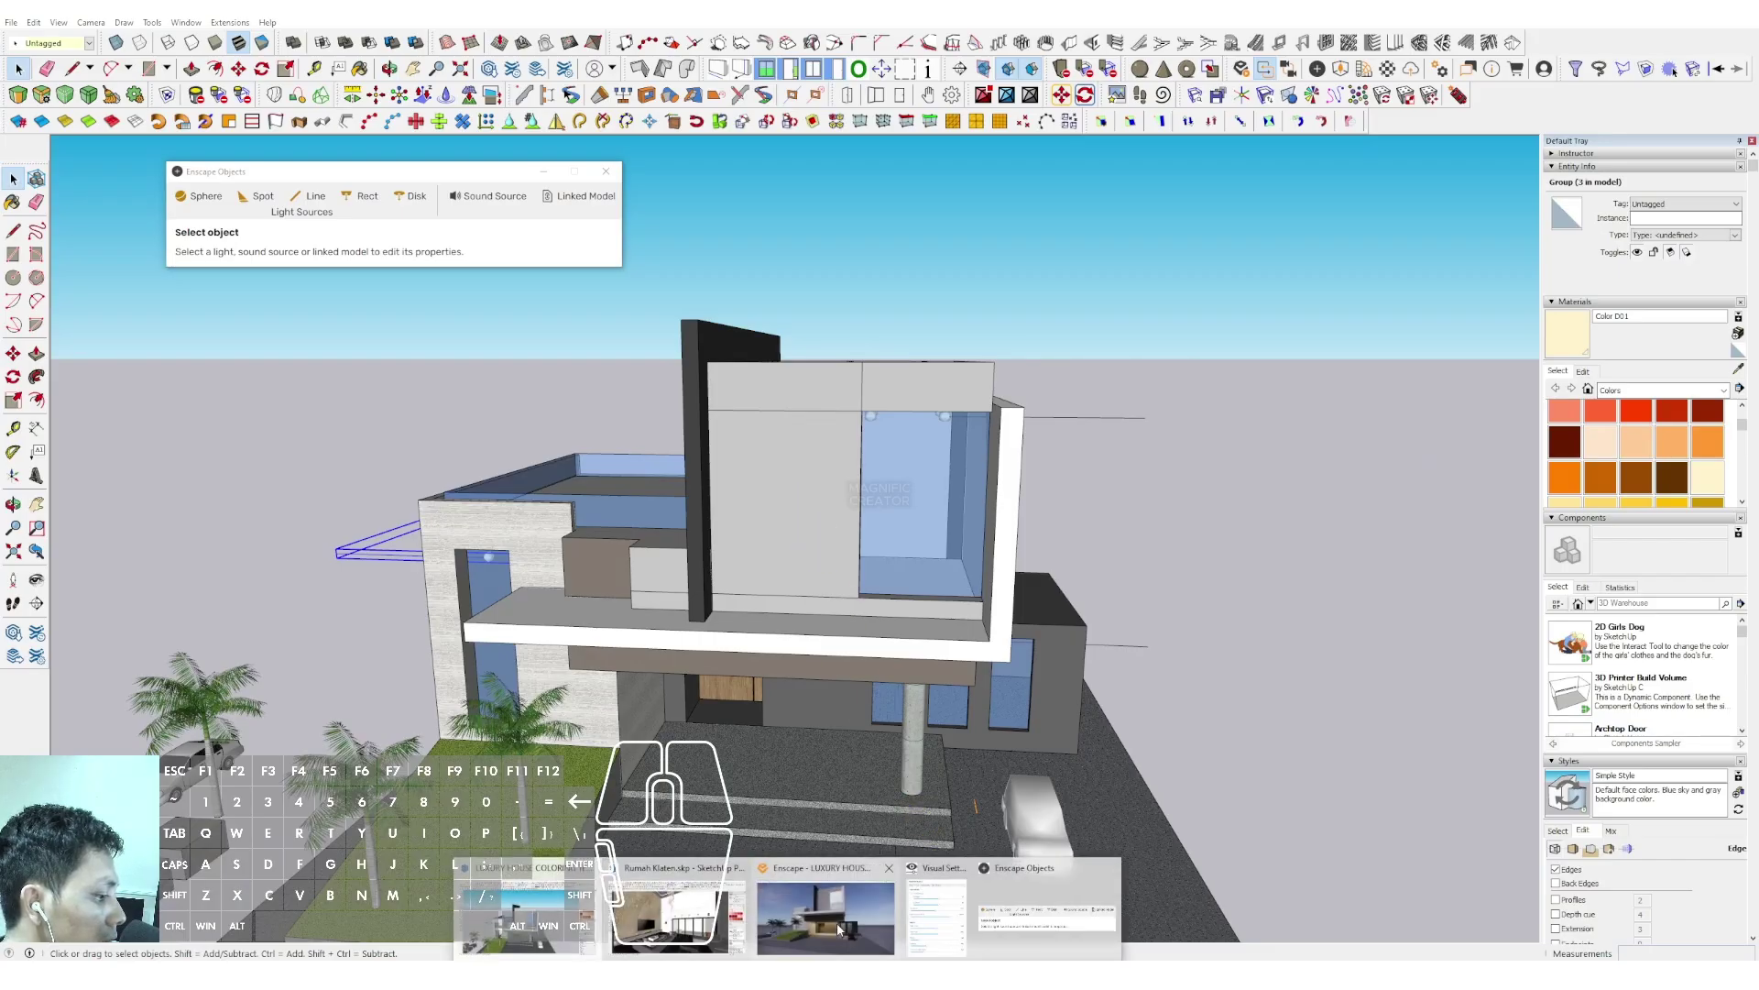
pyautogui.moveTo(840, 929)
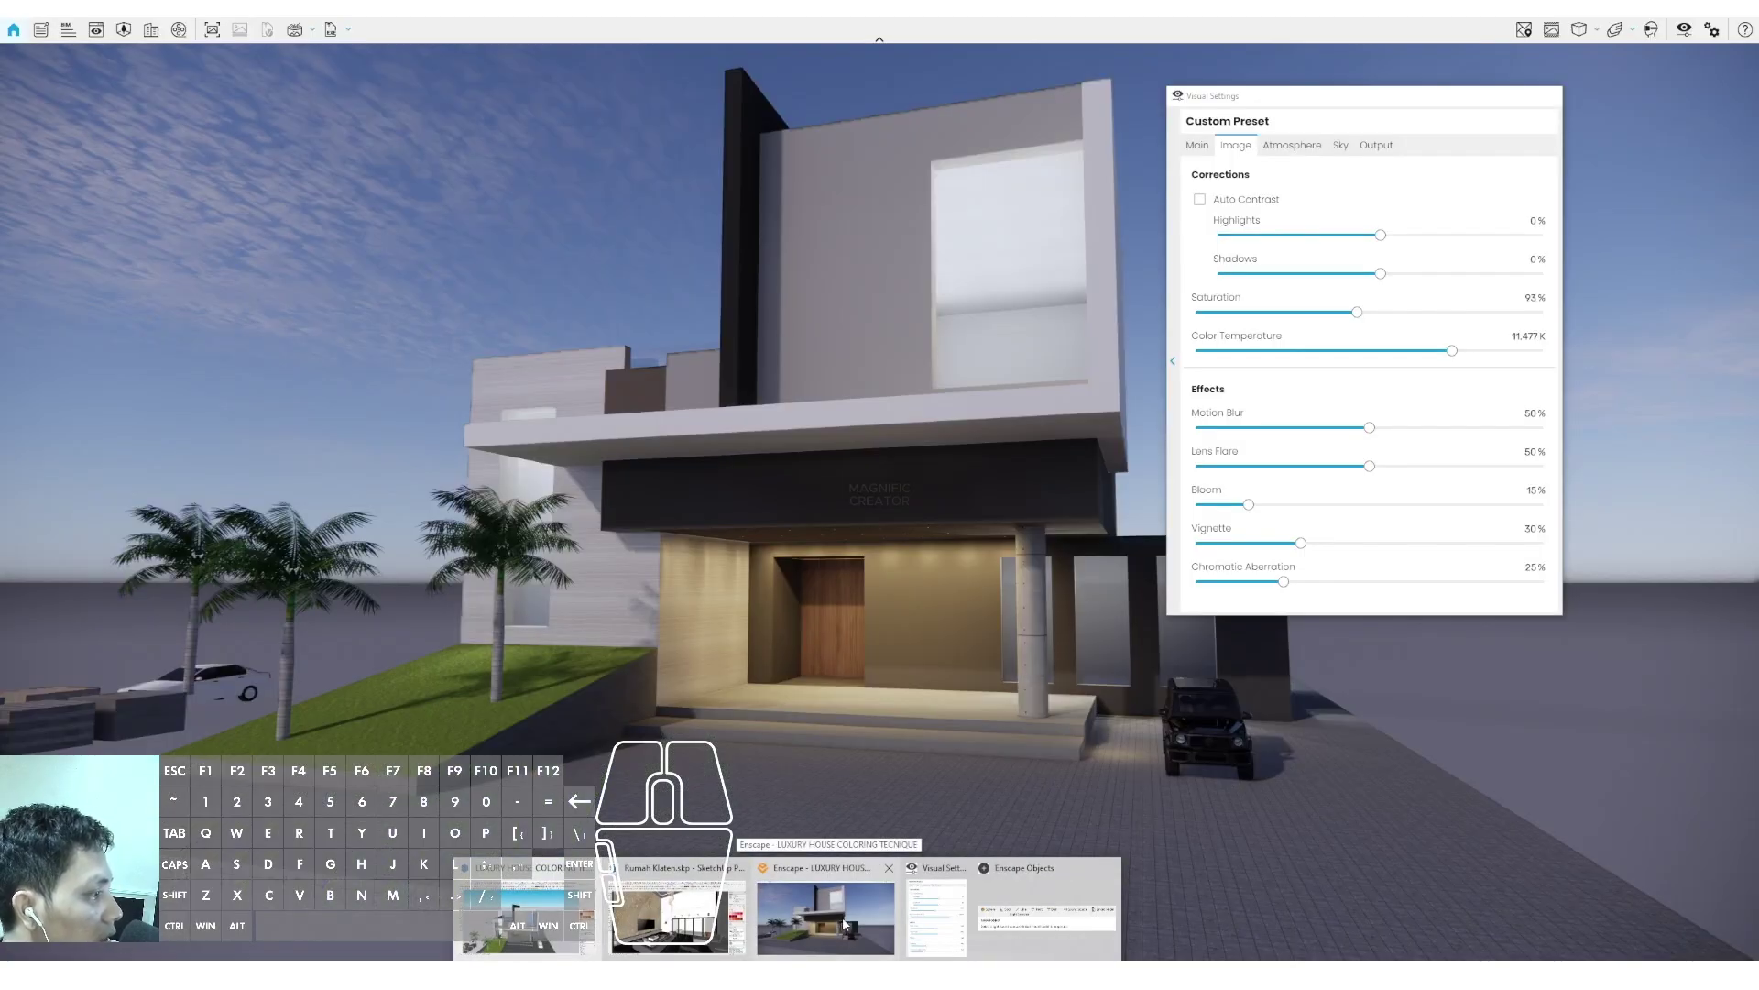
pyautogui.click(844, 926)
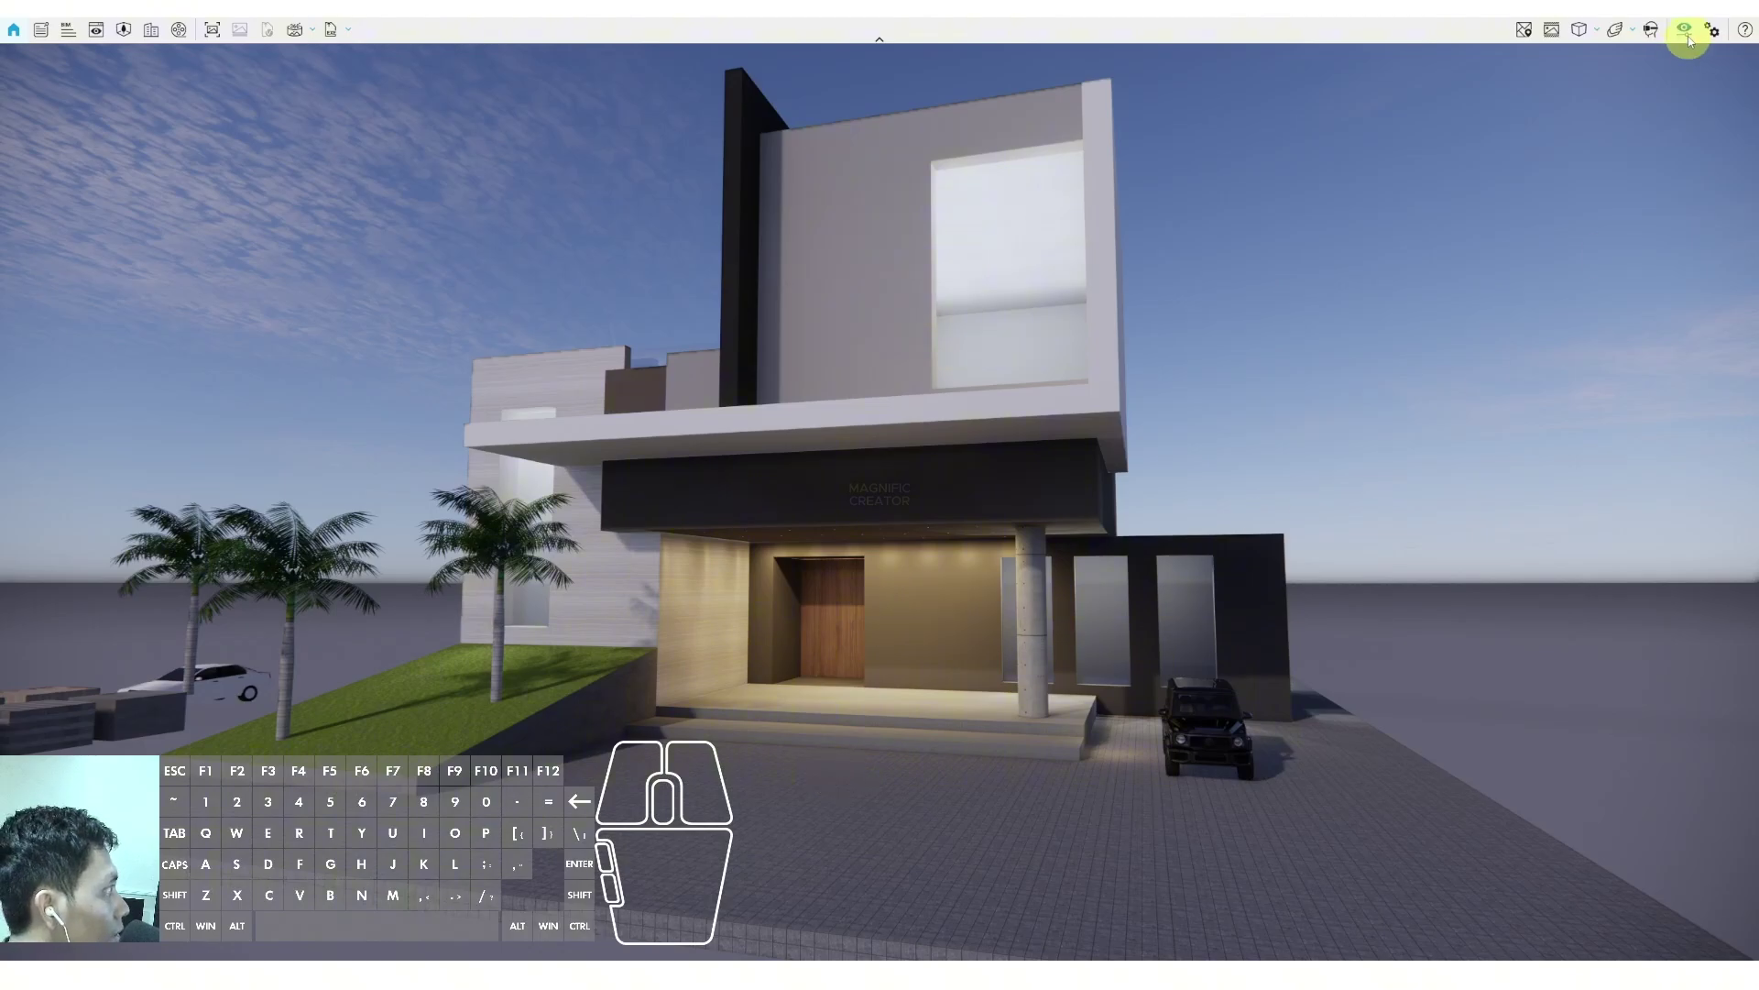
pyautogui.click(1689, 36)
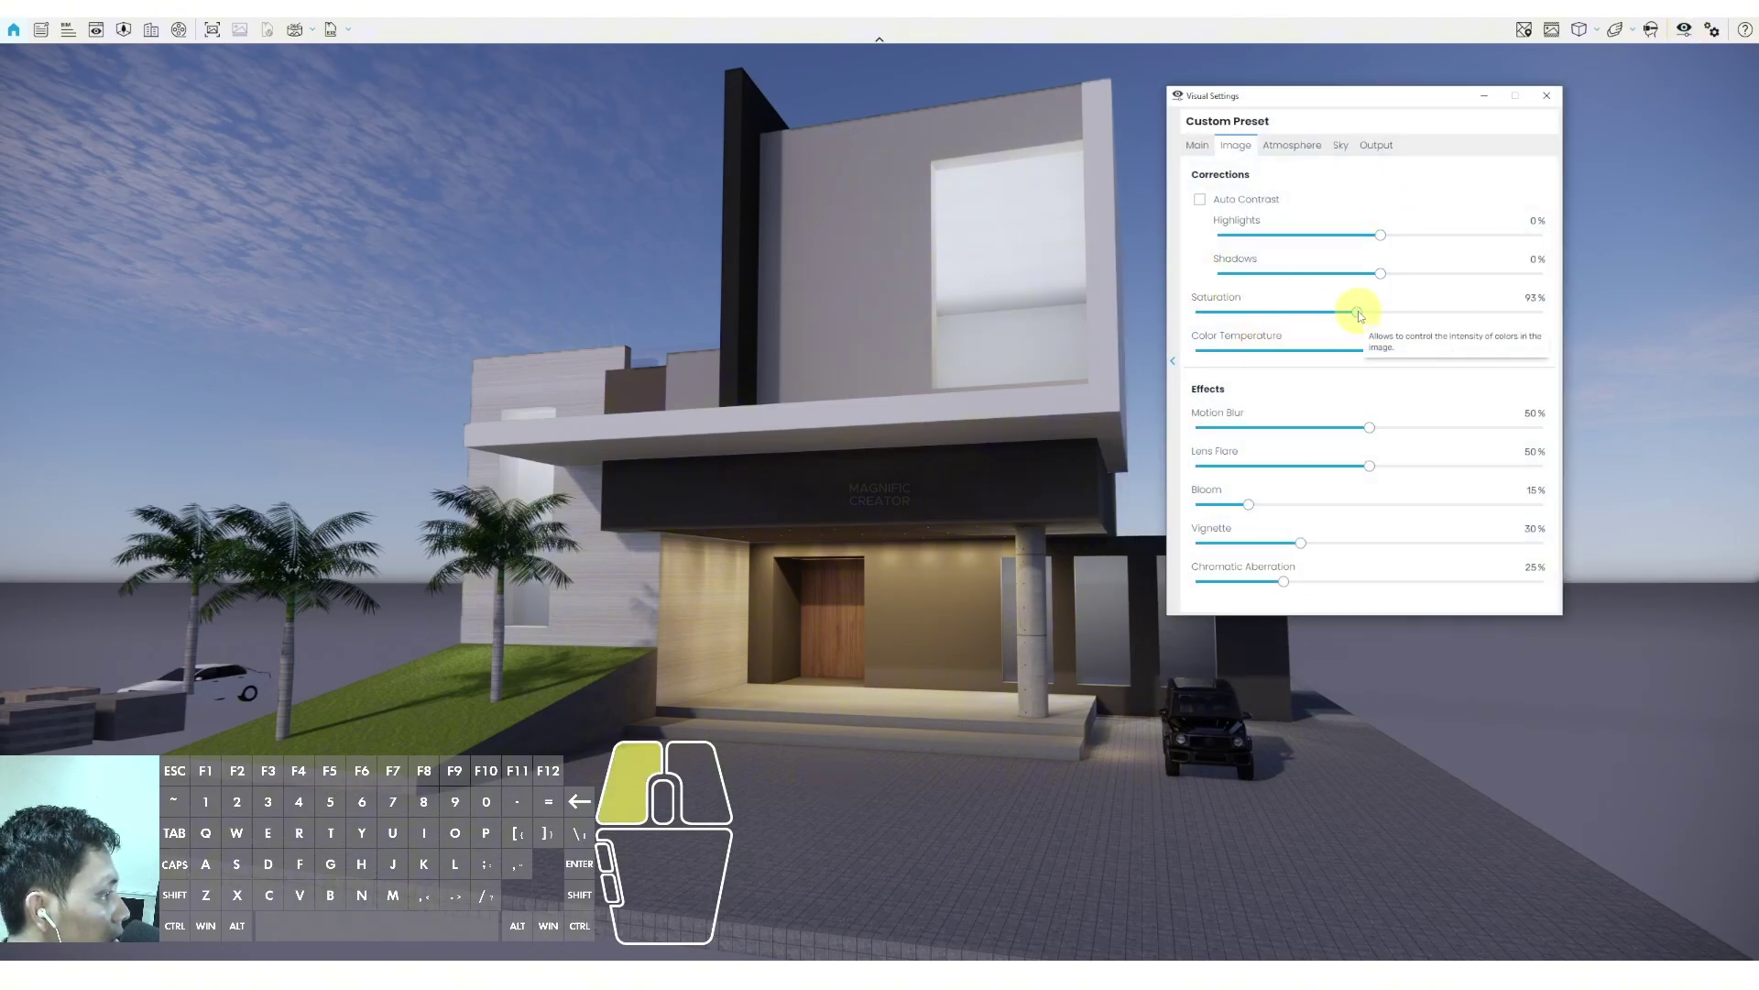
pyautogui.moveTo(1359, 315)
pyautogui.mouseDown()
pyautogui.moveTo(1383, 313)
pyautogui.moveTo(1331, 314)
pyautogui.moveTo(1452, 314)
pyautogui.moveTo(1377, 313)
pyautogui.mouseUp()
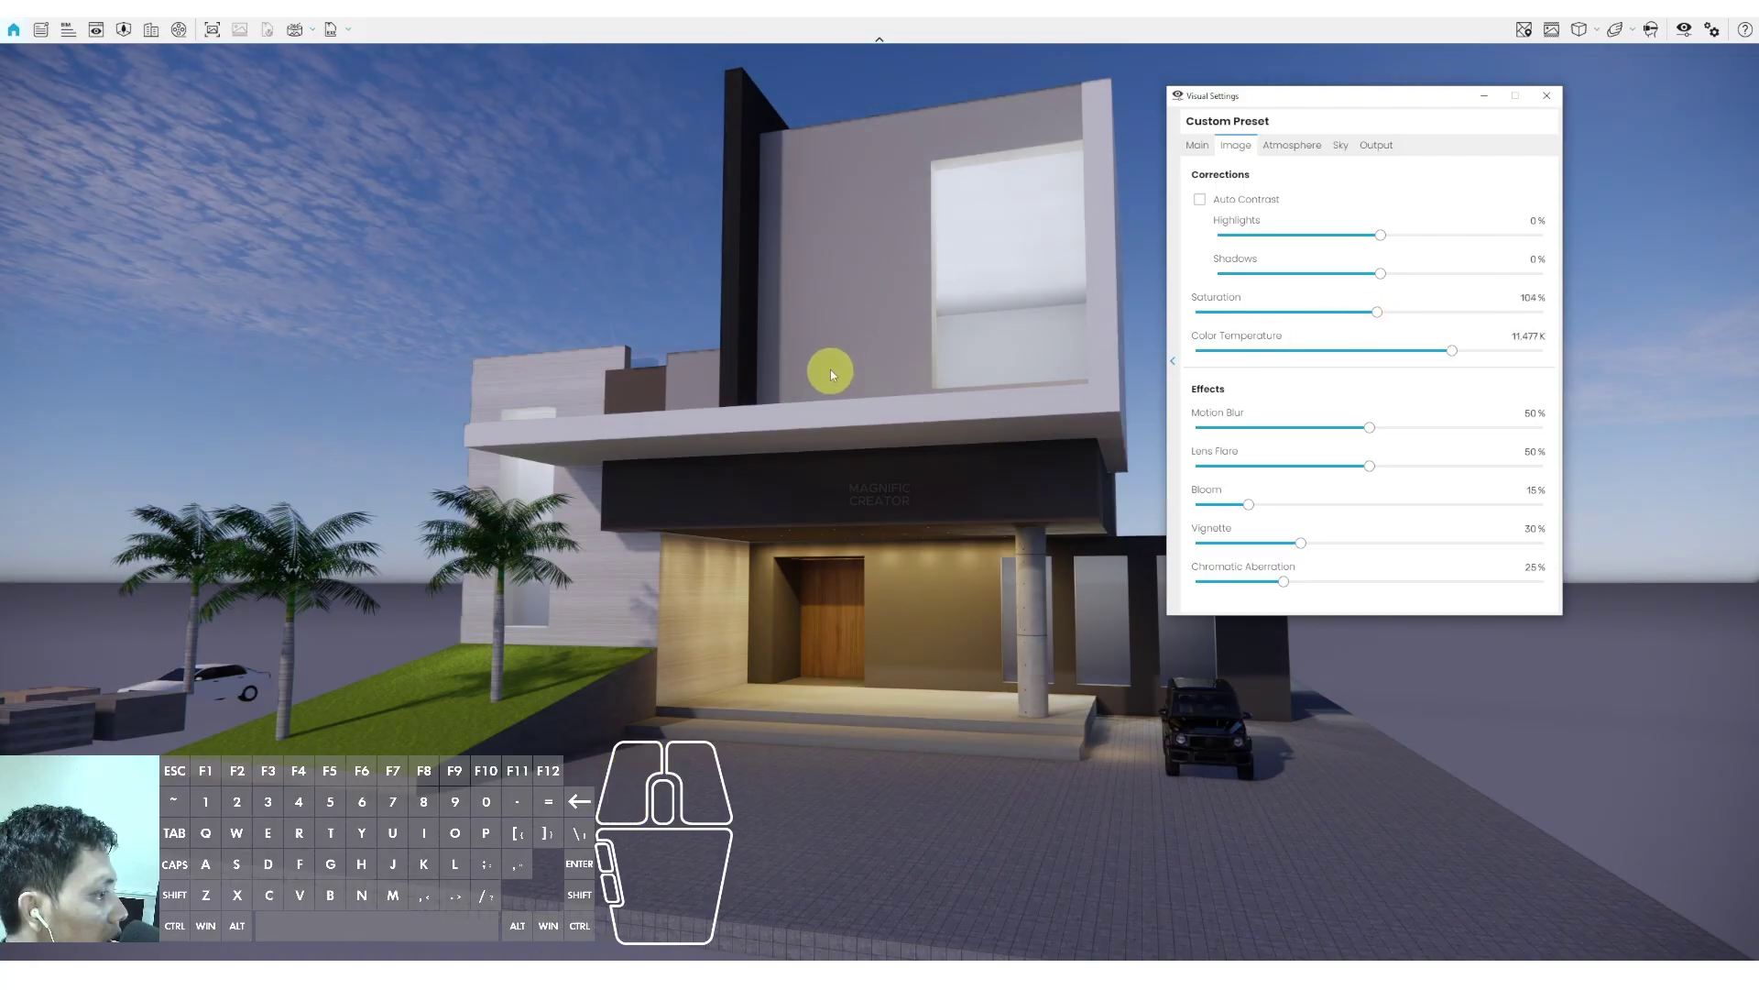
pyautogui.moveTo(830, 370); pyautogui.dragTo(746, 562)
pyautogui.press('a')
pyautogui.press('s')
pyautogui.press('d')
# Switch to SketchUp, open the upper room's light group down to its rows of spheres and select all rows
pyautogui.moveTo(790, 975)
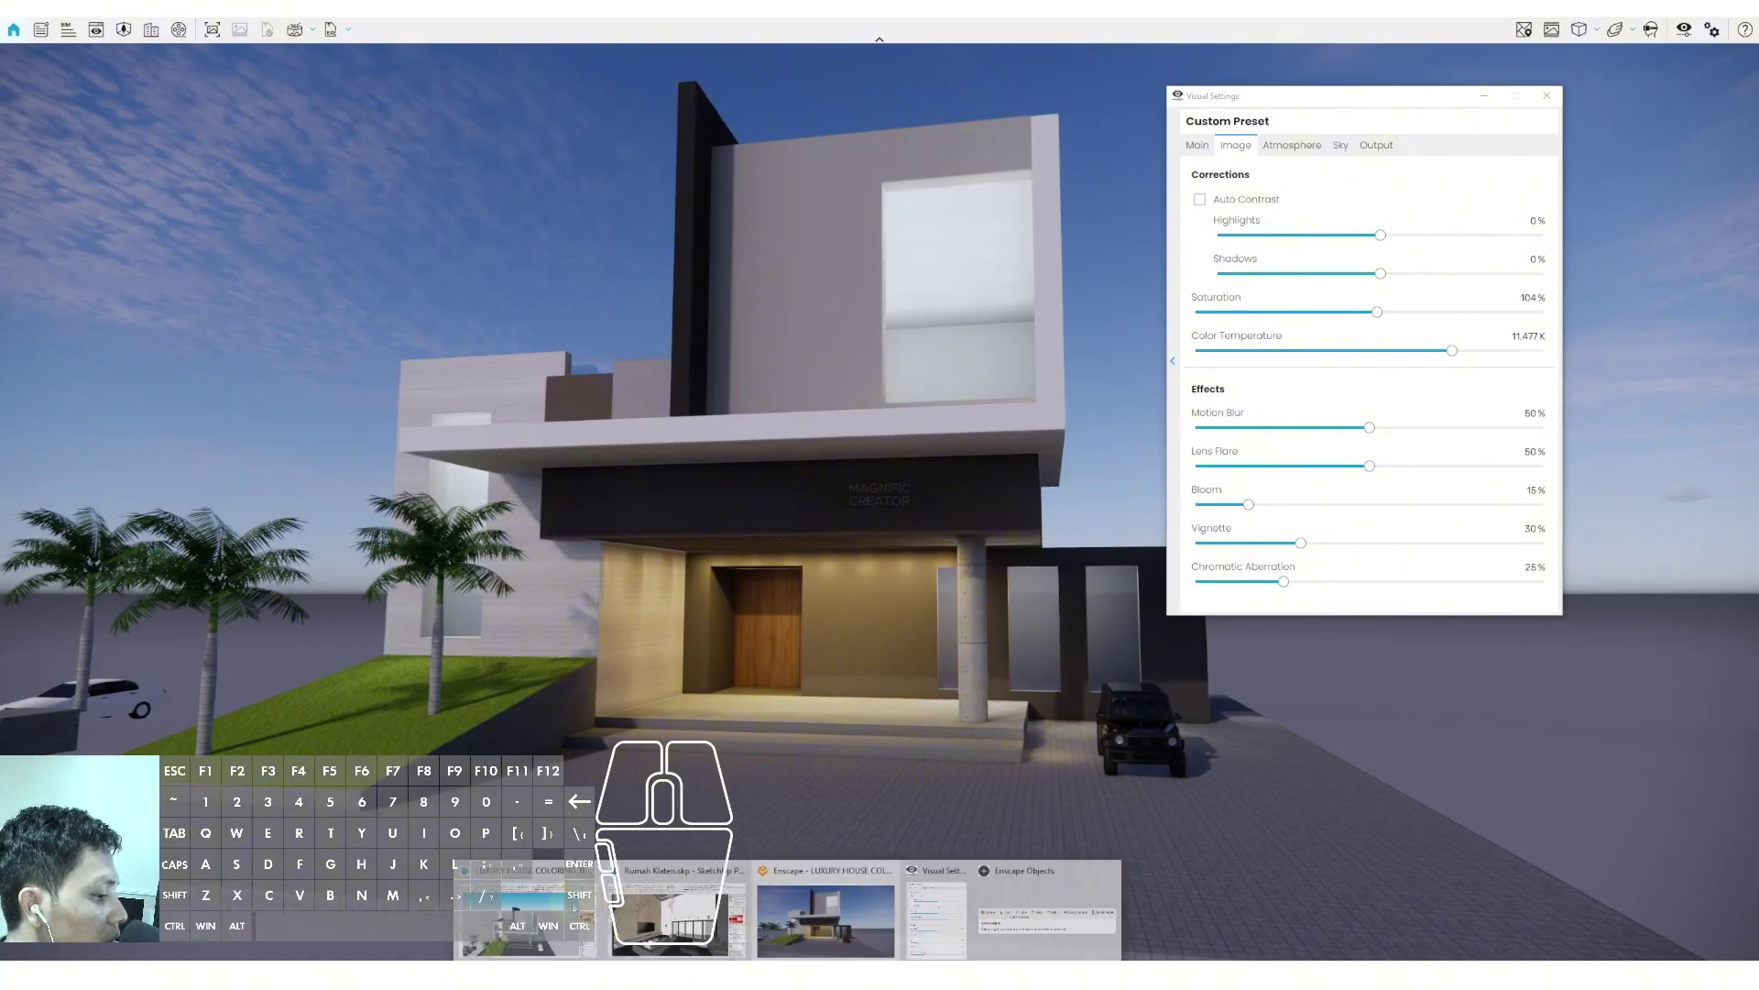
pyautogui.click(543, 910)
pyautogui.moveTo(881, 463)
pyautogui.mouseDown(button='middle')
pyautogui.moveTo(878, 504)
pyautogui.moveTo(1052, 468)
pyautogui.mouseUp(button='middle')
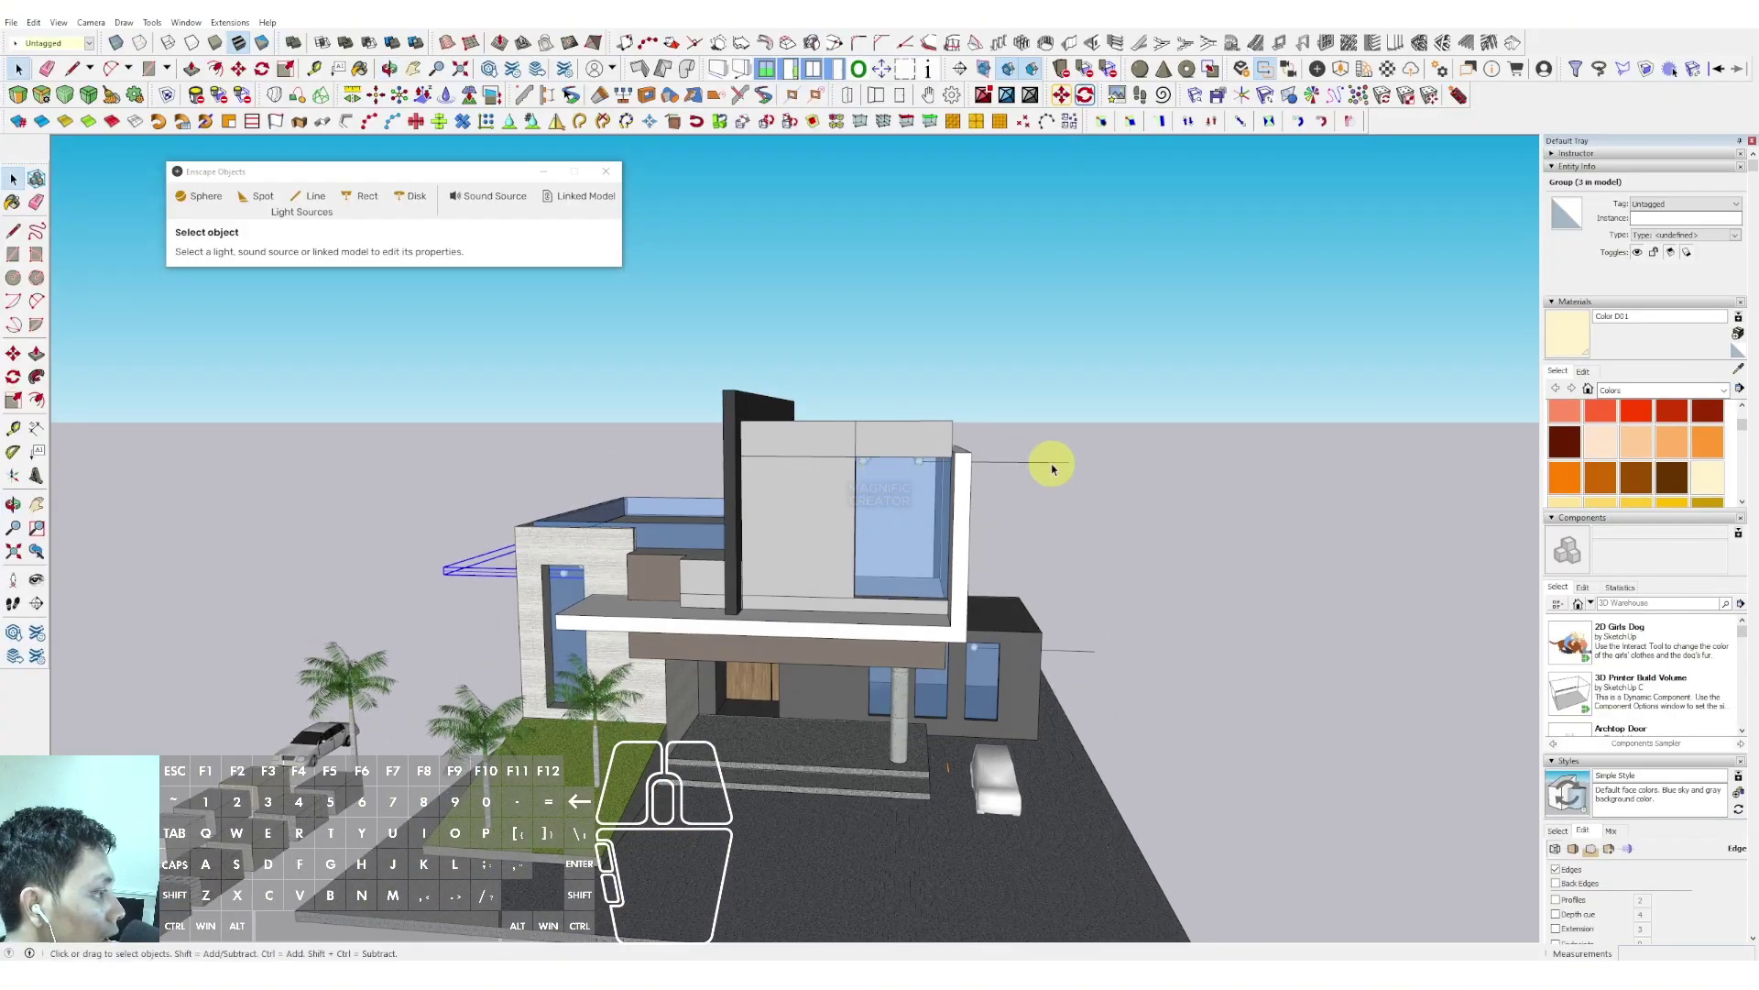
pyautogui.doubleClick(1033, 465)
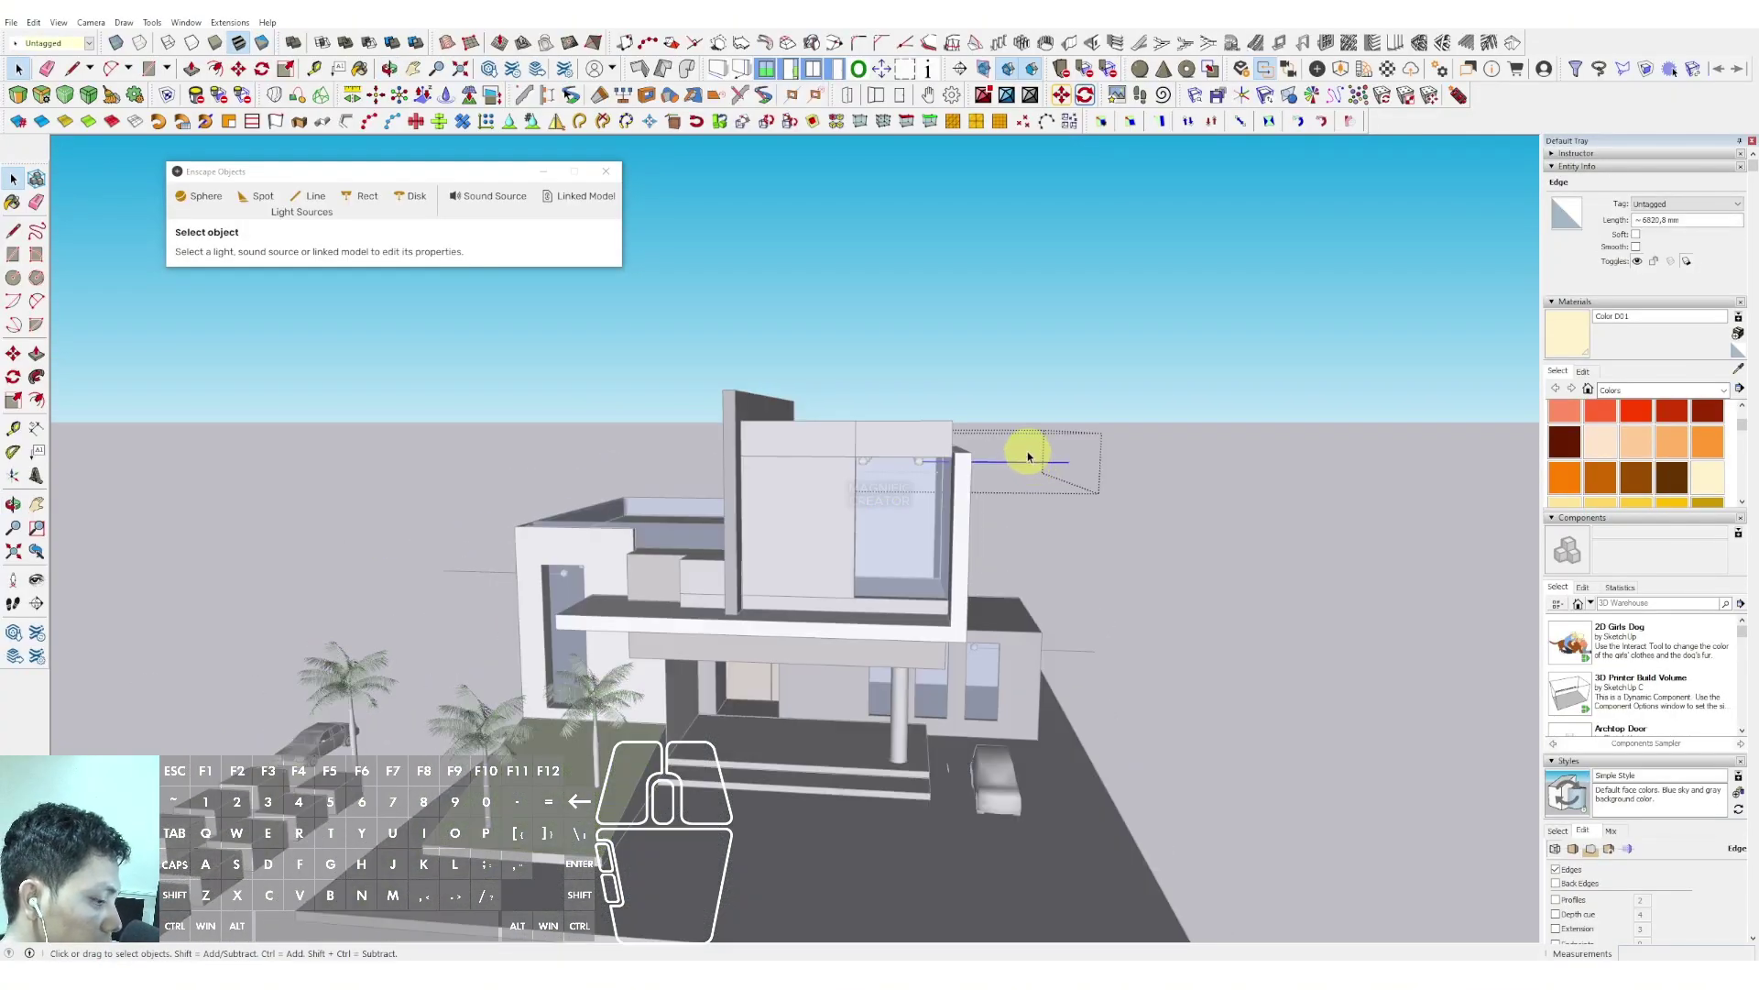
pyautogui.press('i')
pyautogui.moveTo(928, 464); pyautogui.dragTo(927, 472, button='middle')
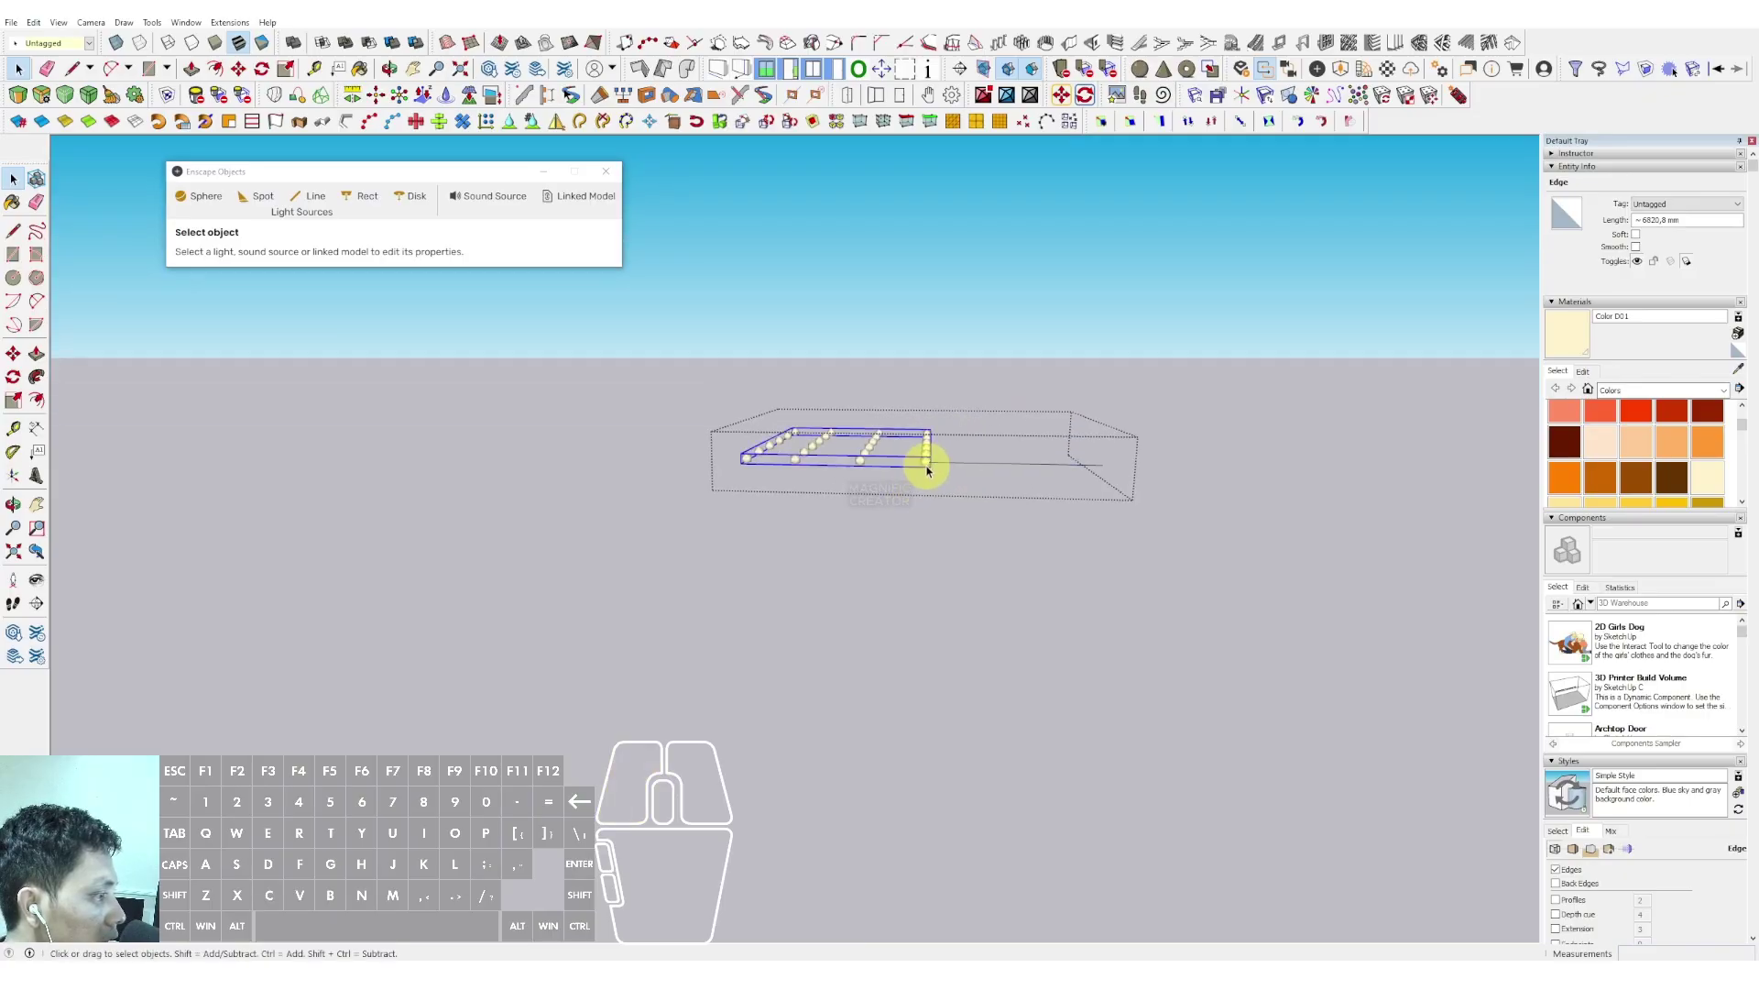
pyautogui.scroll(1, 926, 465)
pyautogui.doubleClick(923, 462)
pyautogui.hotkey('ctrl', 'a')
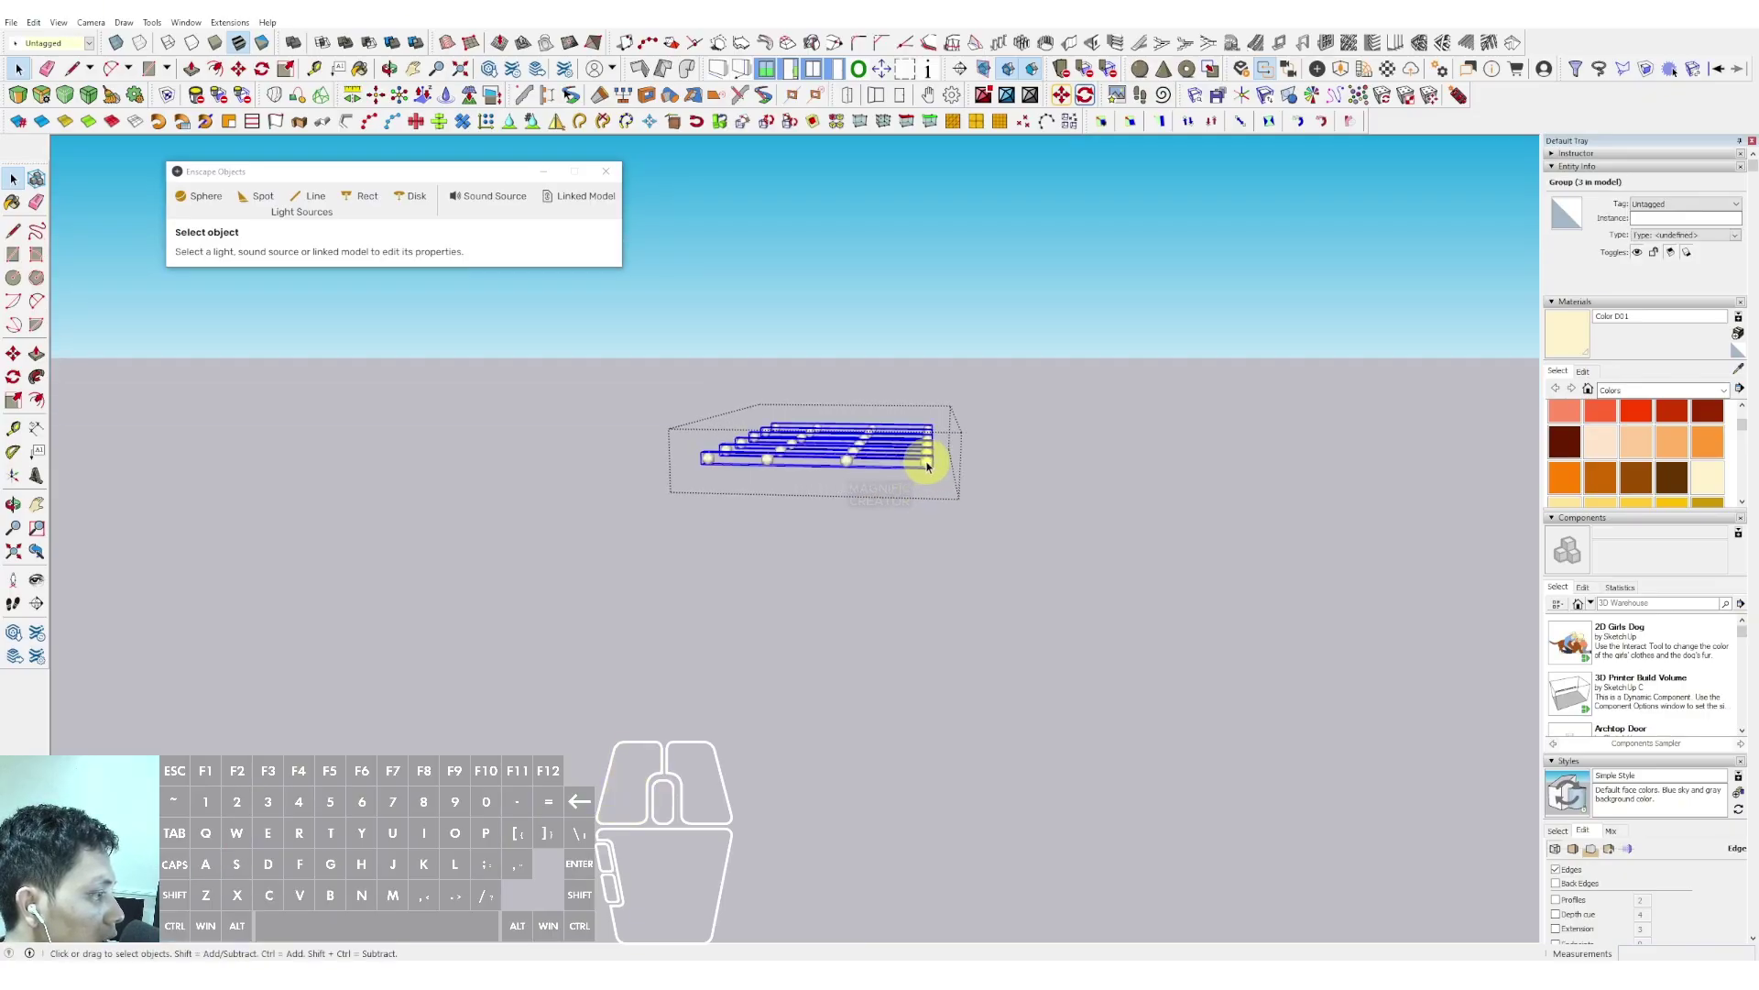
# Explode all rows in the upper room's light group into individual sphere lights
pyautogui.click(926, 465)
pyautogui.doubleClick(928, 466)
pyautogui.click(997, 338)
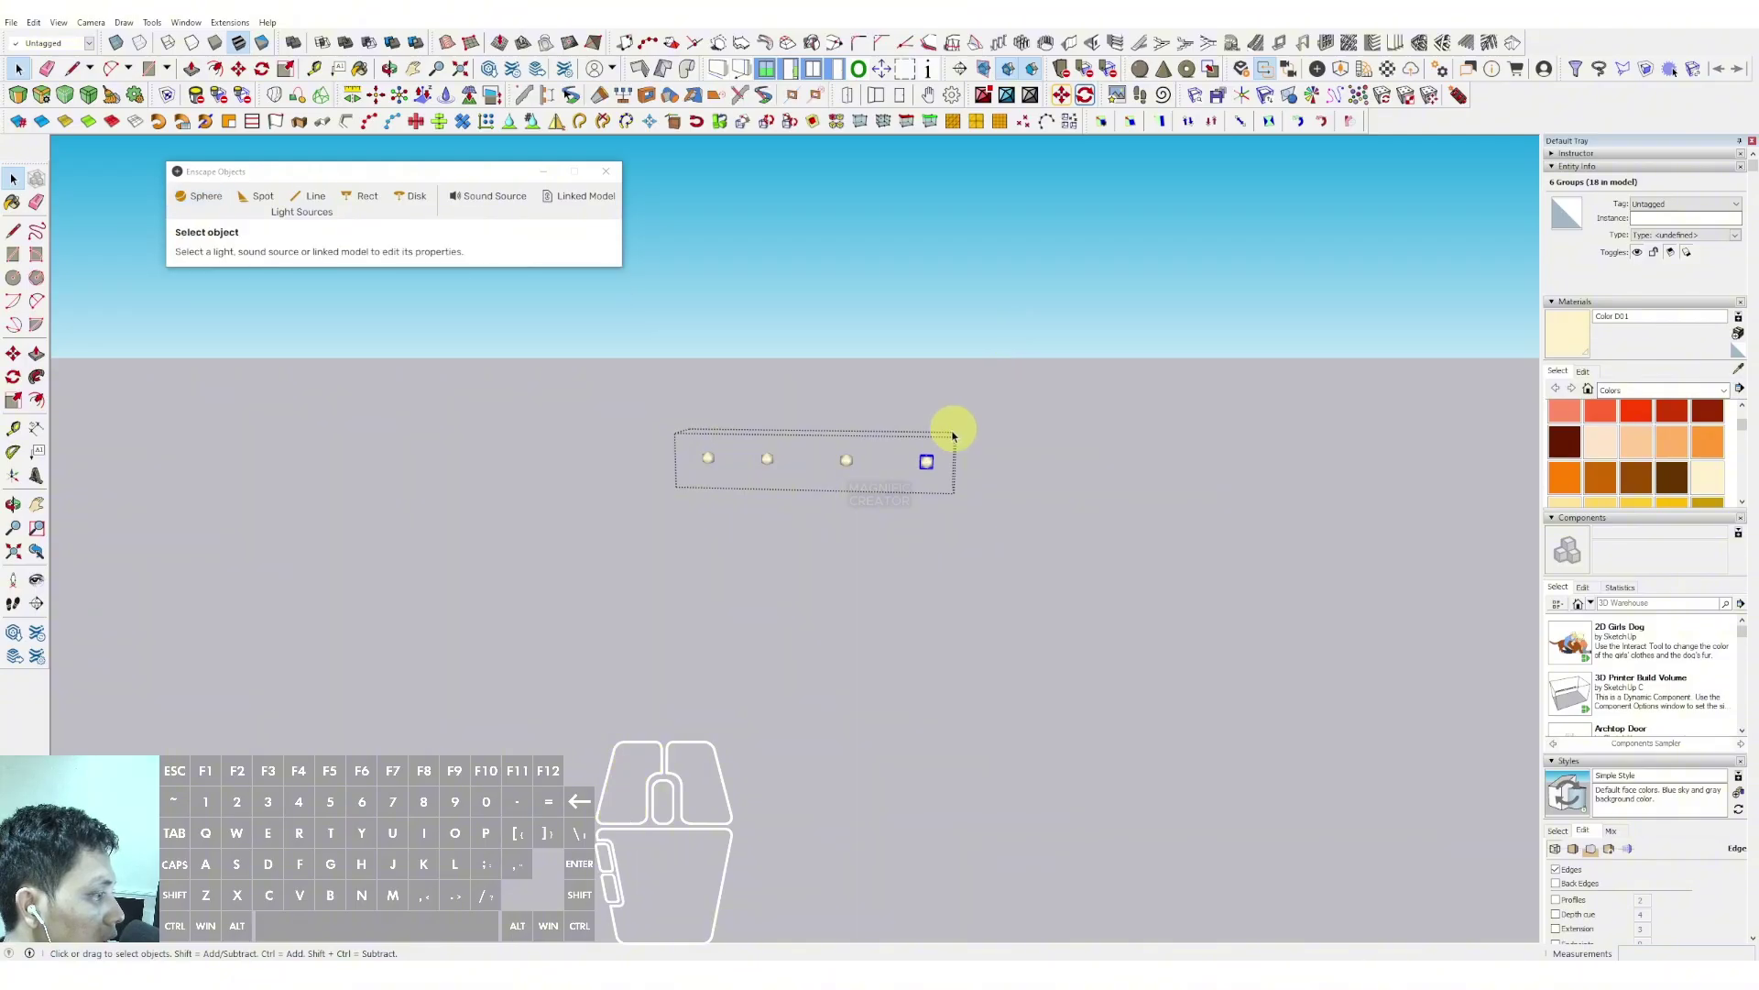
pyautogui.click(926, 468)
pyautogui.hotkey('ctrl', 'a')
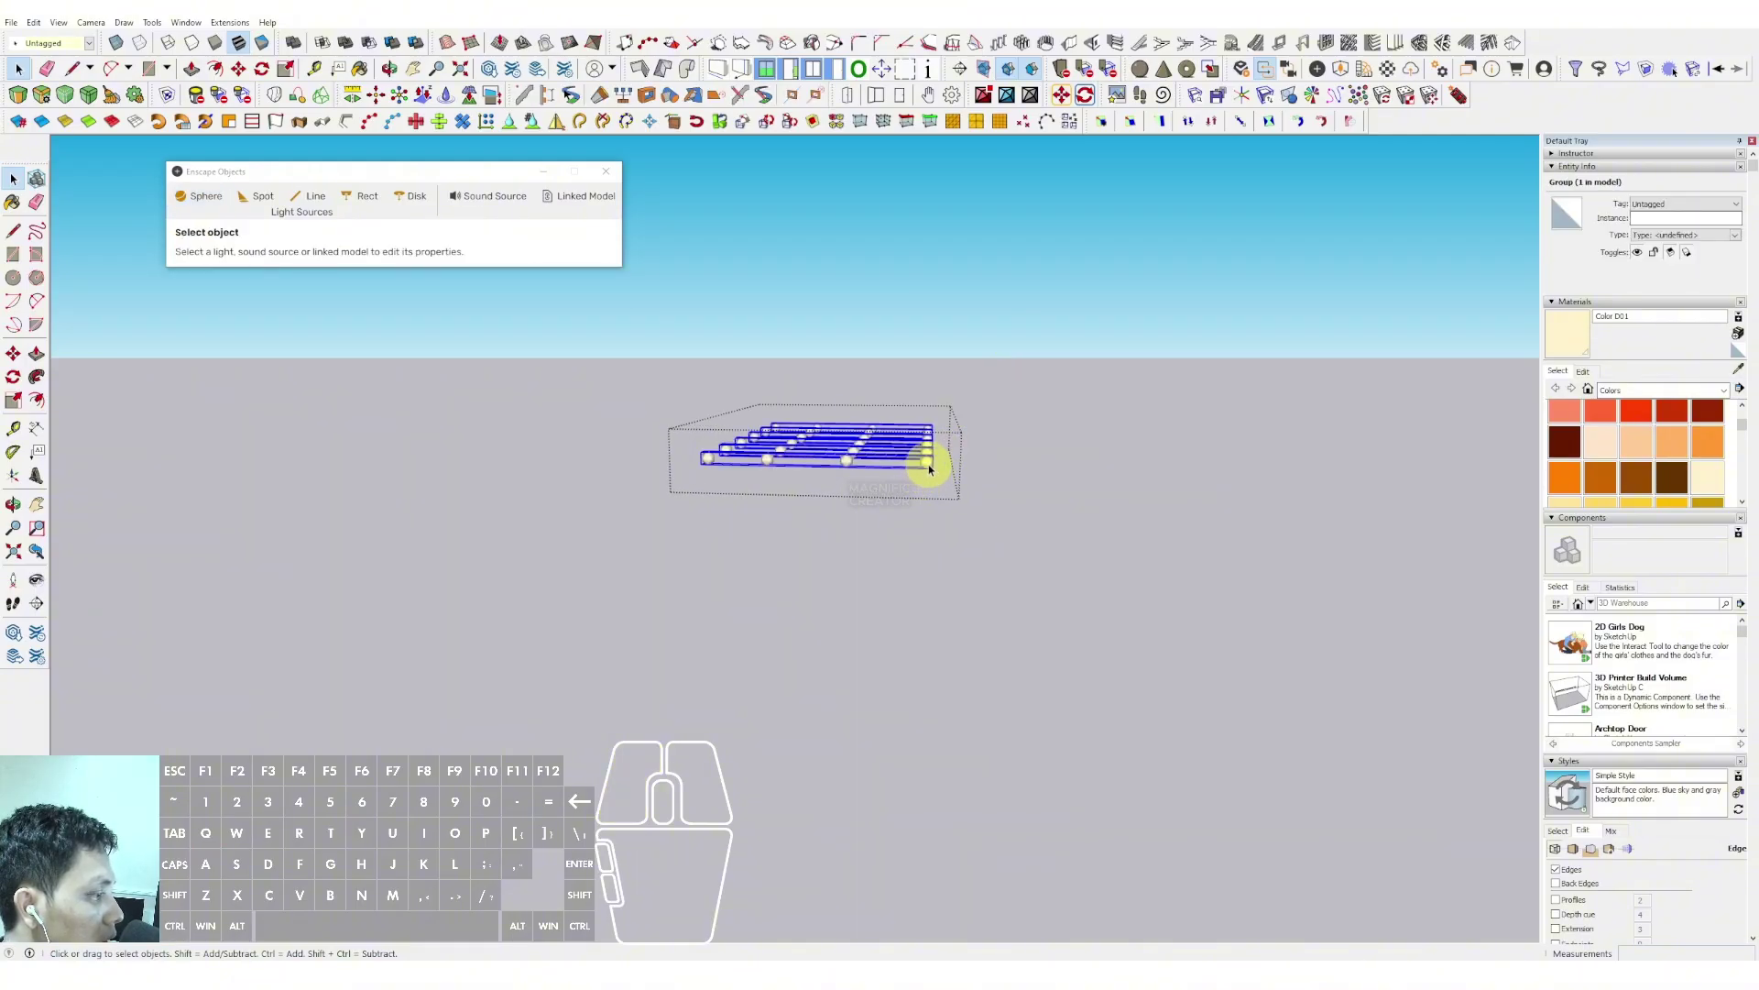
pyautogui.rightClick(927, 467)
pyautogui.click(972, 542)
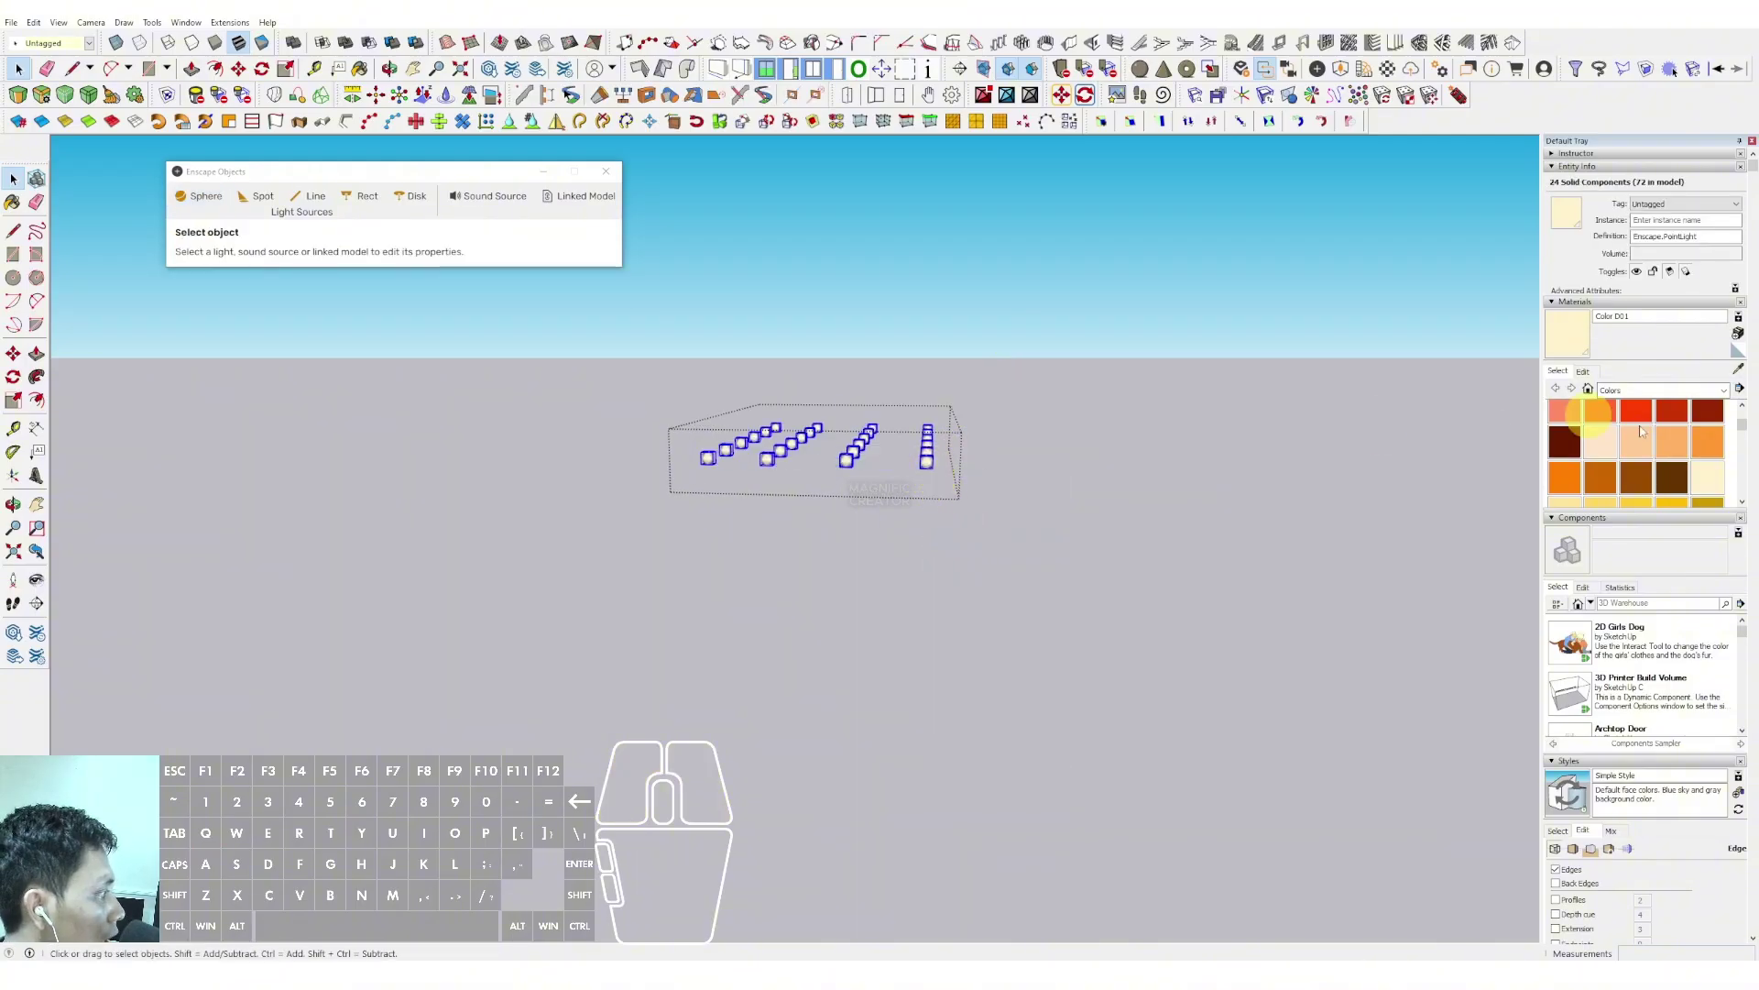
# Paint all of the upper room's sphere lights with the orange Color C04 and close the group
pyautogui.click(925, 467)
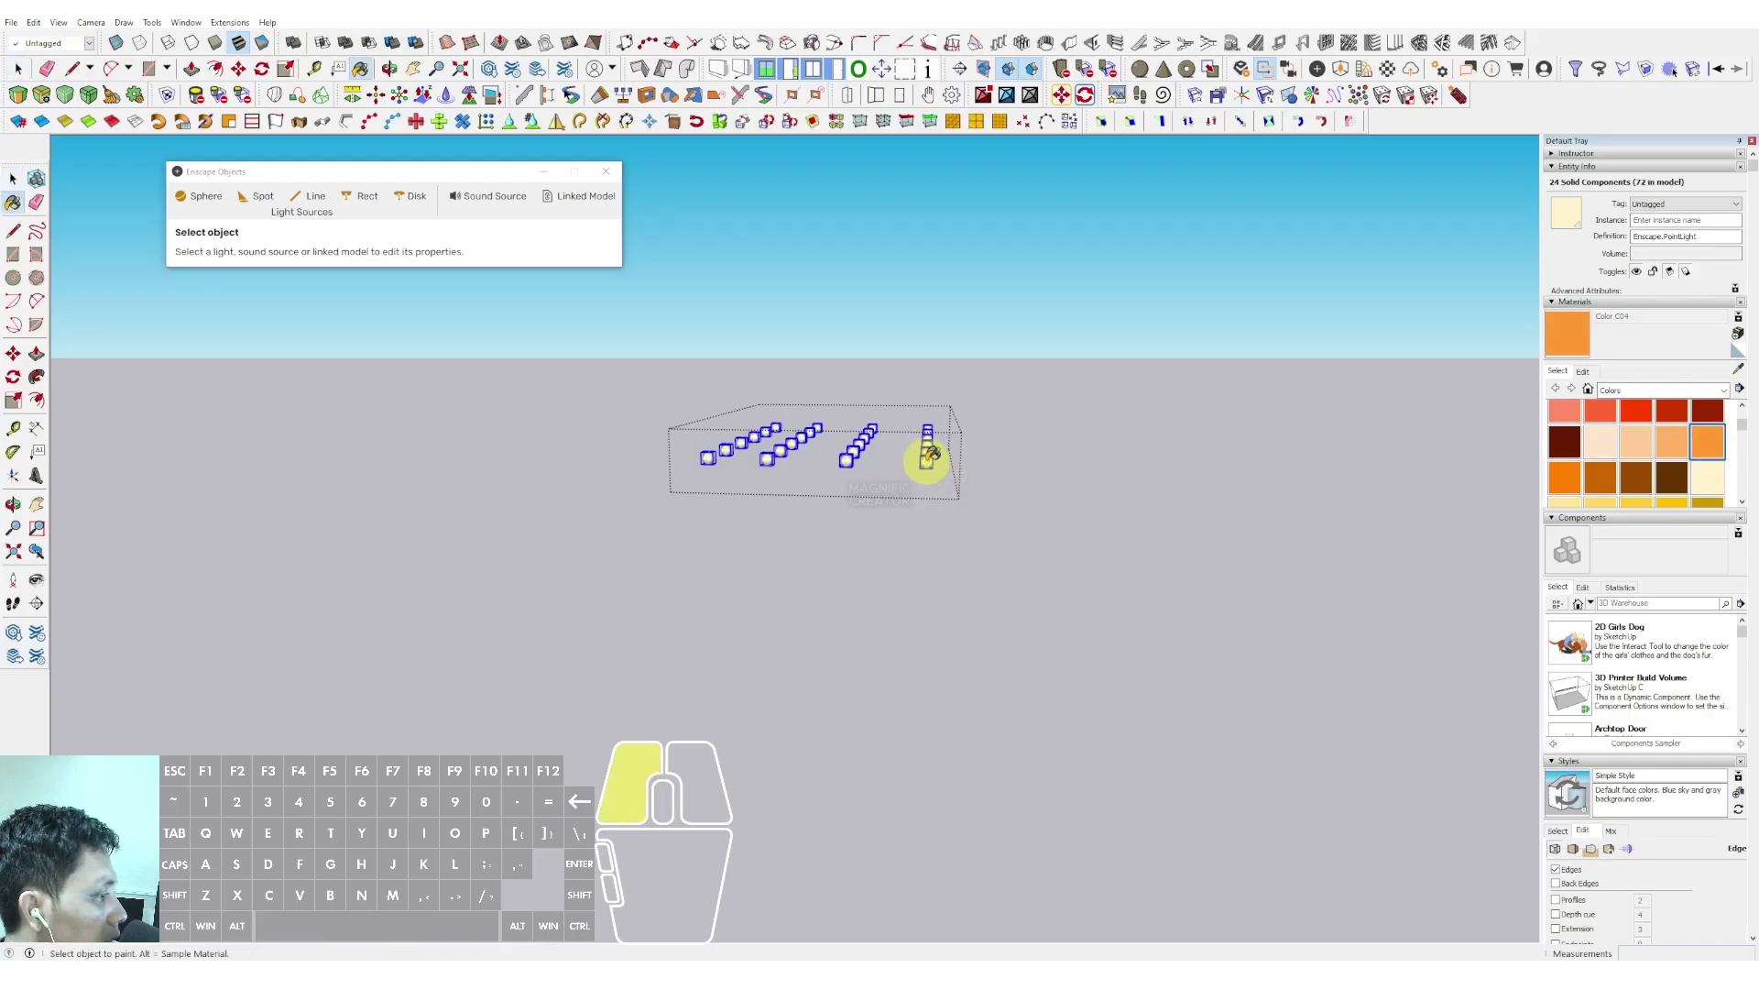
pyautogui.press('space')
pyautogui.scroll(-3, 927, 467)
pyautogui.click(1132, 247)
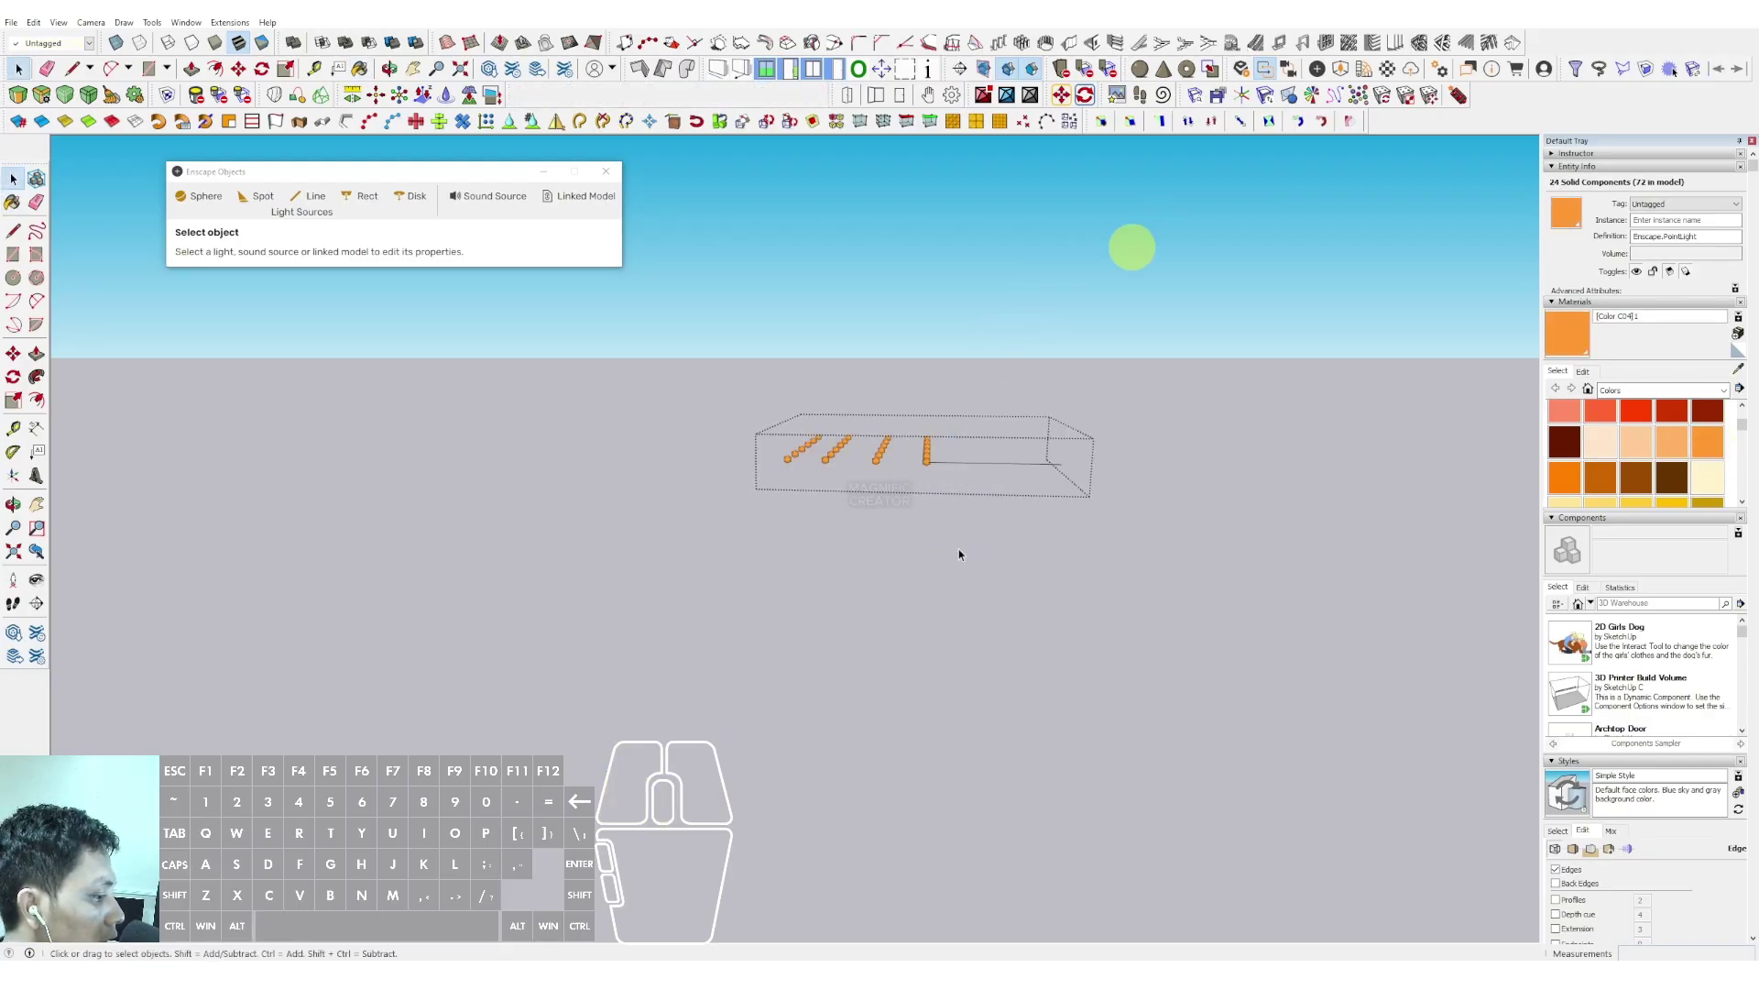
pyautogui.click(805, 973)
pyautogui.moveTo(828, 931)
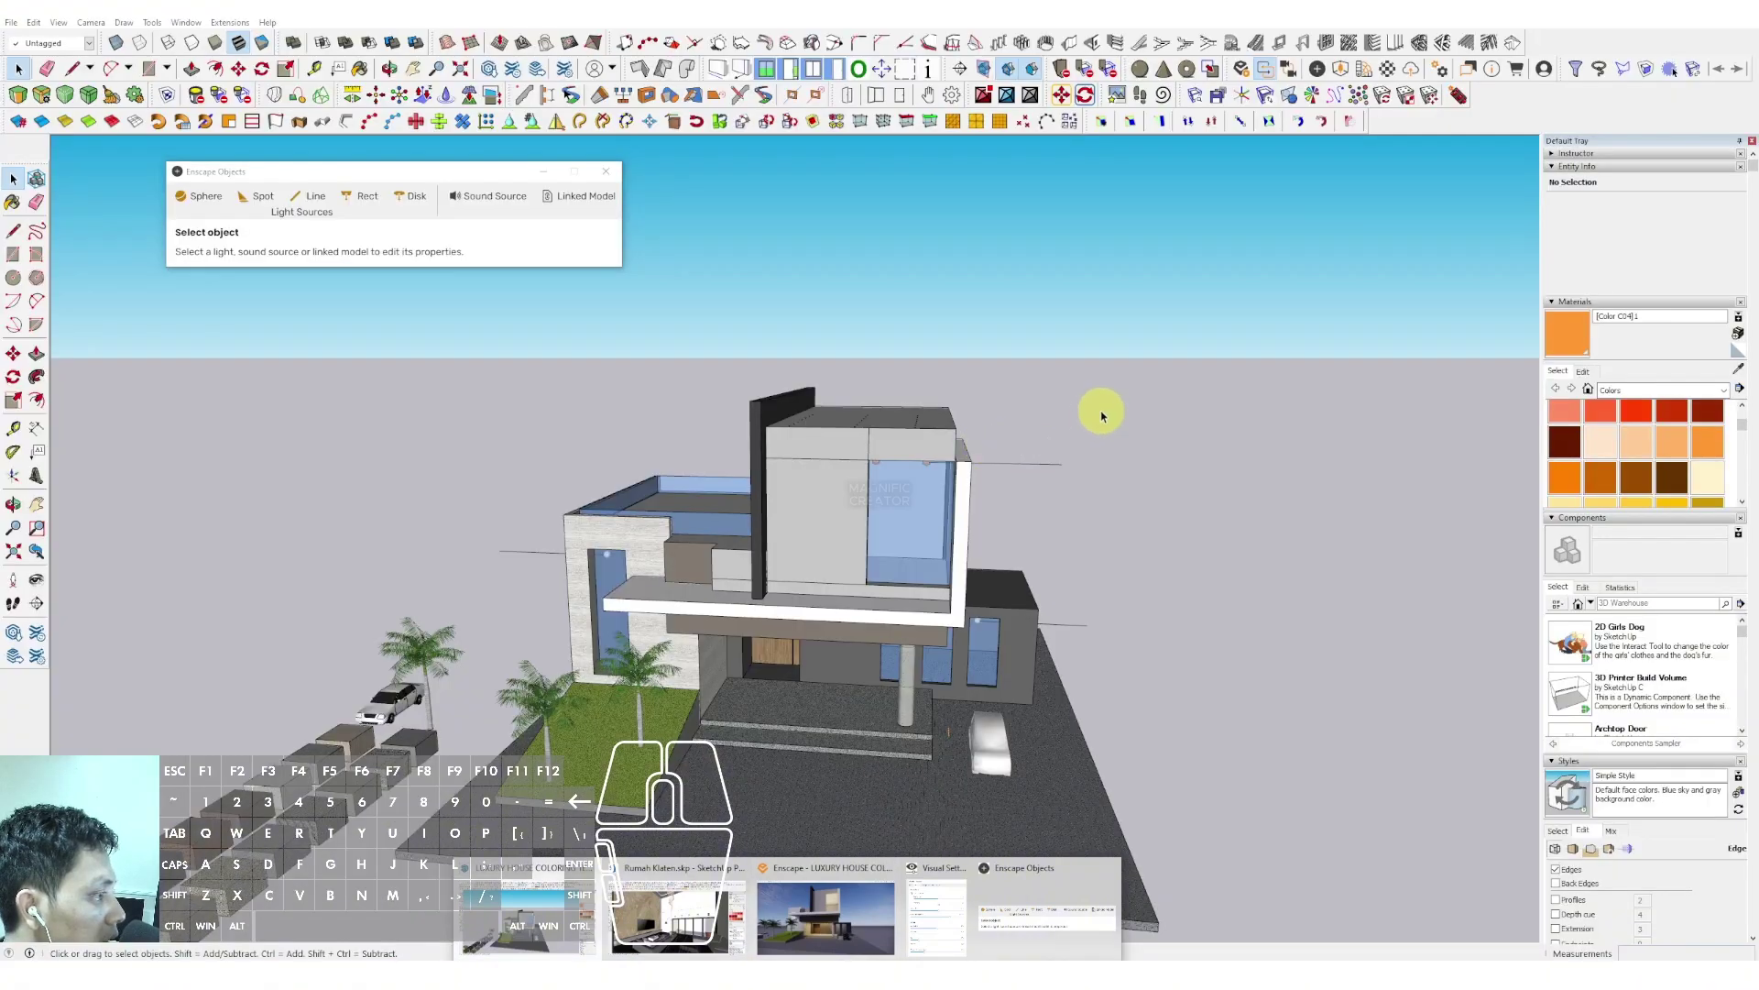
pyautogui.click(1095, 418)
# Open the ground-floor side wing's light group and explode its nested group into separate rows
pyautogui.doubleClick(1051, 627)
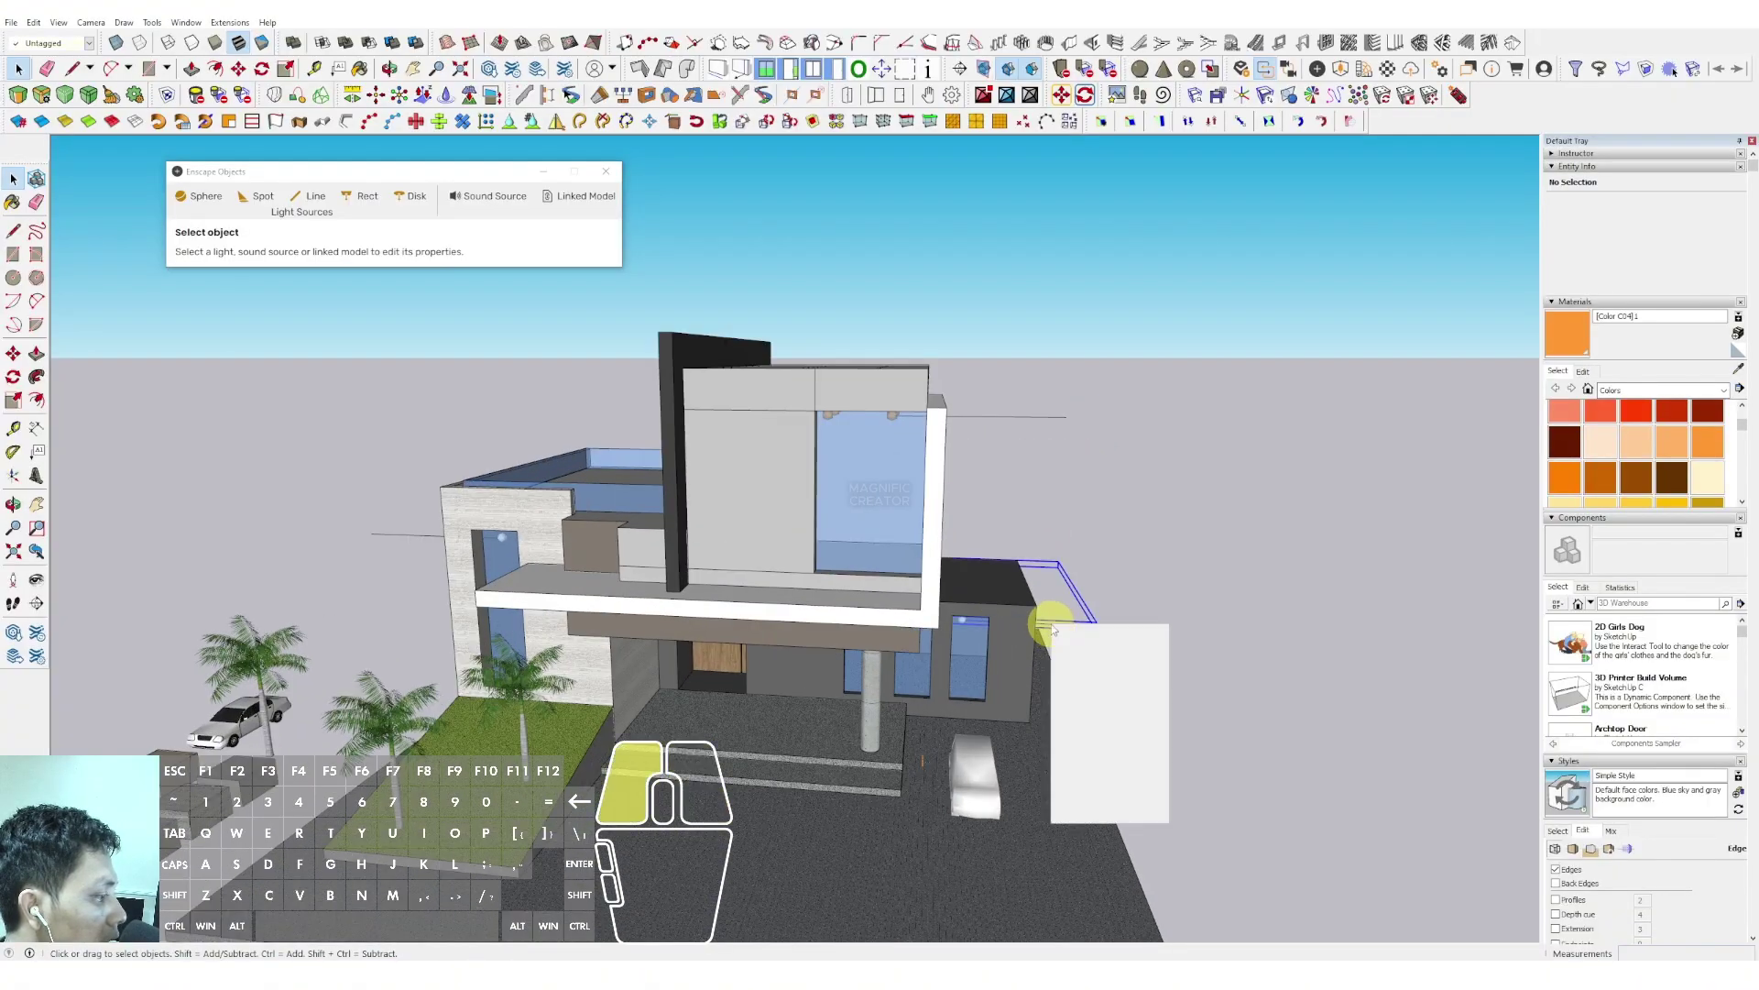
pyautogui.rightClick(1050, 625)
pyautogui.click(967, 625)
pyautogui.click(962, 623)
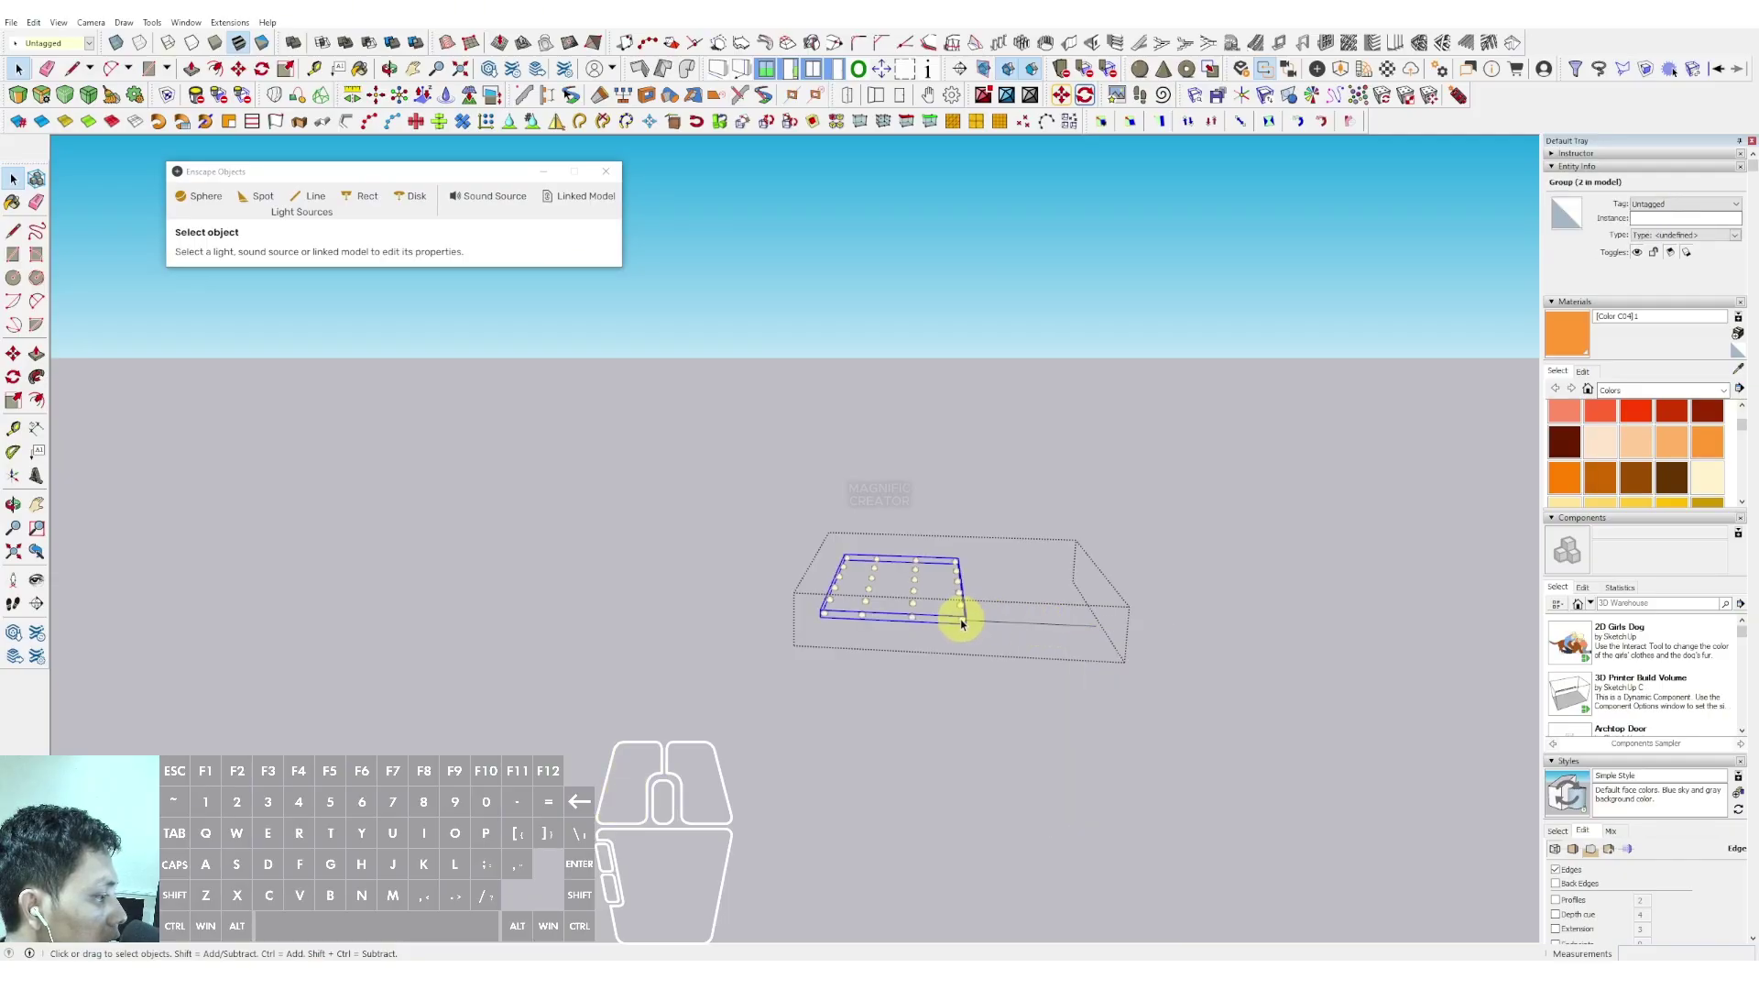
pyautogui.rightClick(964, 625)
pyautogui.click(999, 729)
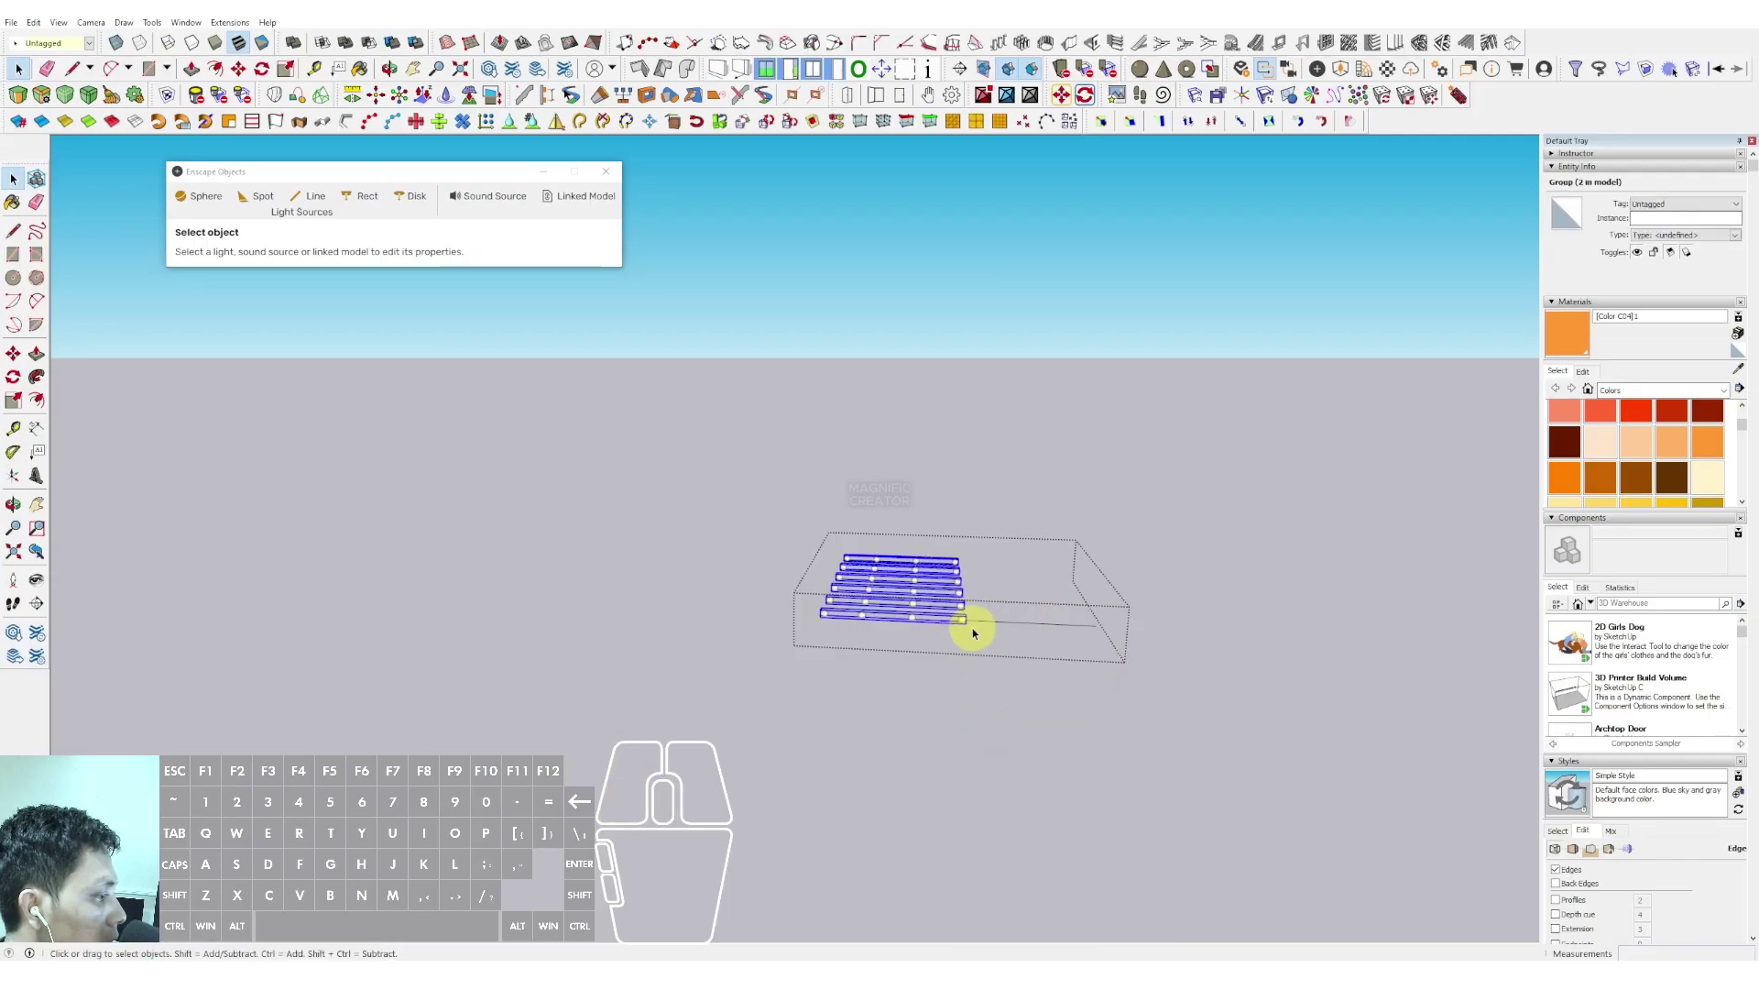
# Explode the side wing's light rows into individual spheres, paint them orange Color C04 and close the group
pyautogui.scroll(2, 964, 625)
pyautogui.rightClick(961, 625)
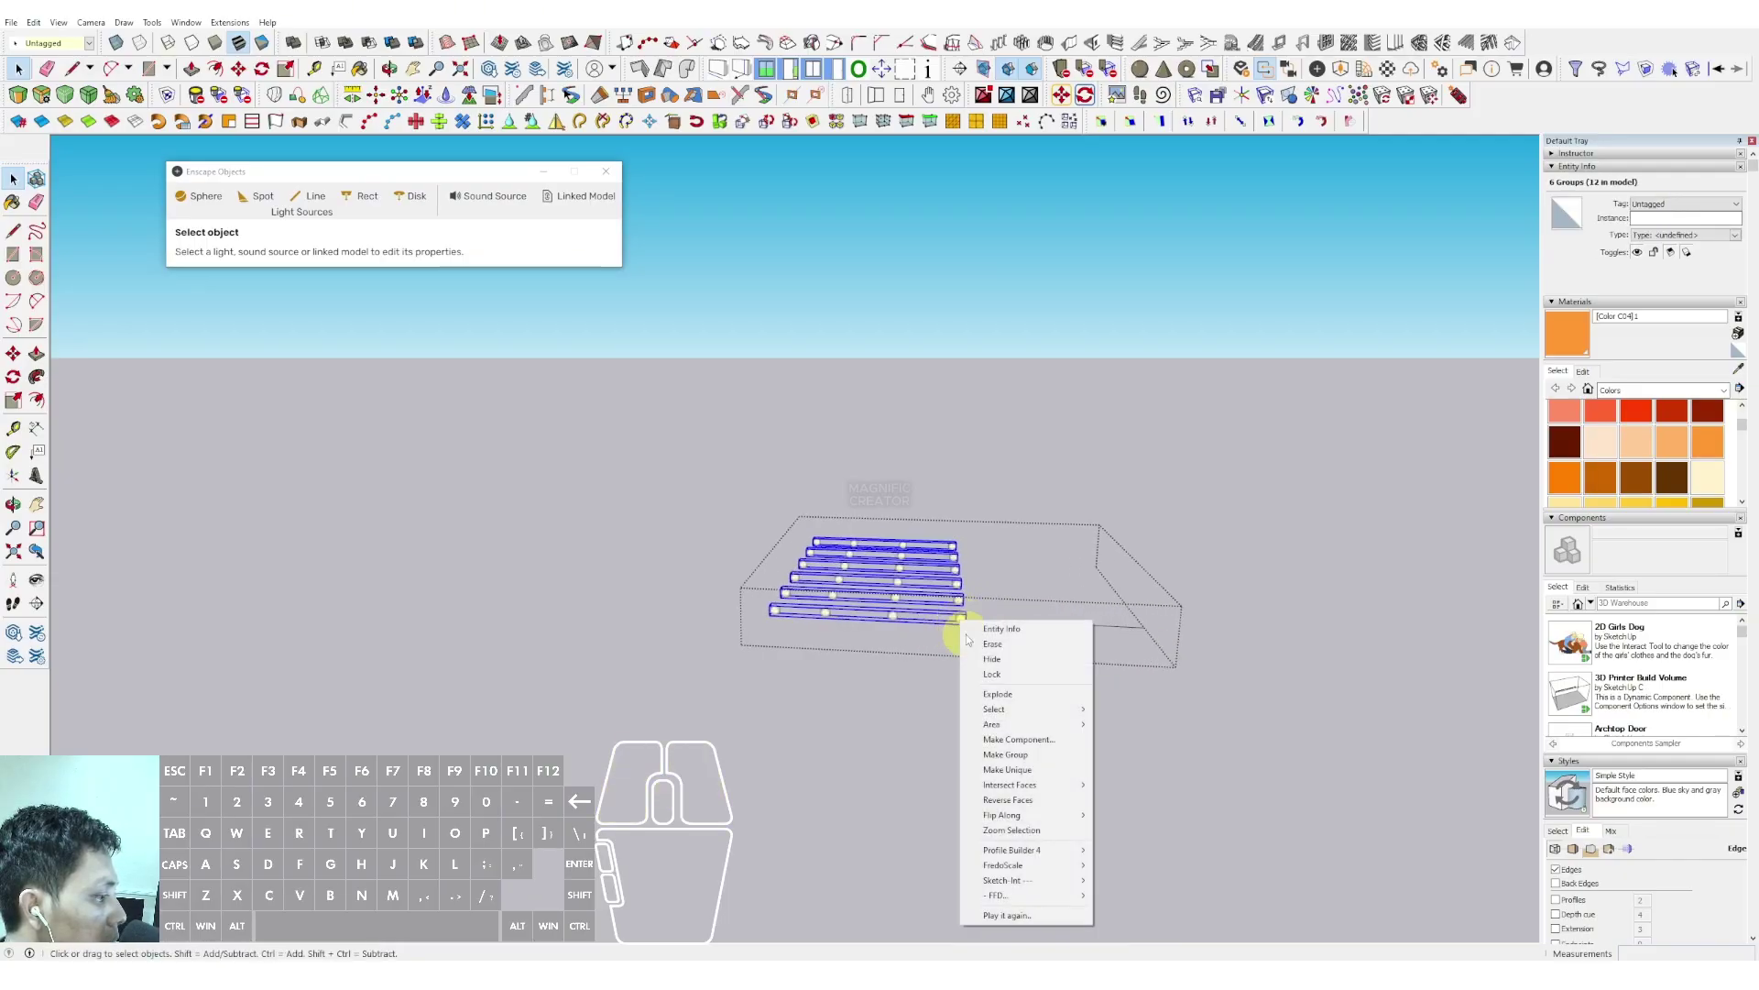
pyautogui.click(999, 695)
pyautogui.scroll(2, 958, 621)
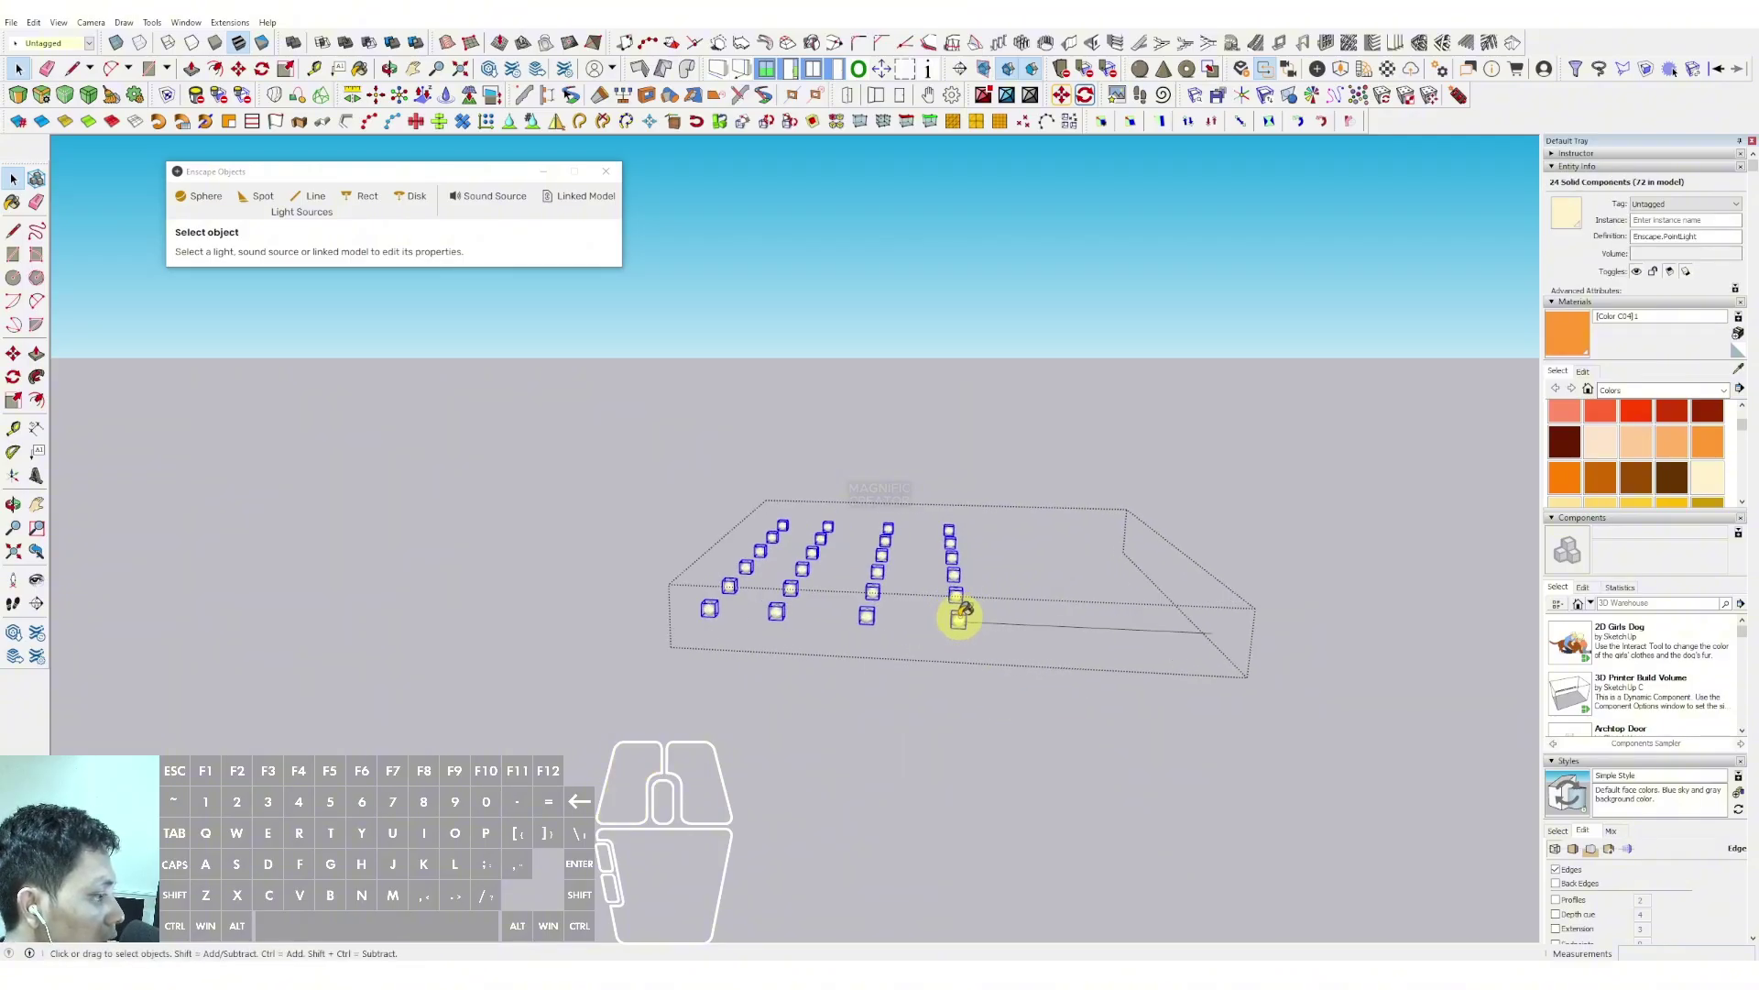
pyautogui.scroll(-3, 959, 621)
pyautogui.click(1214, 376)
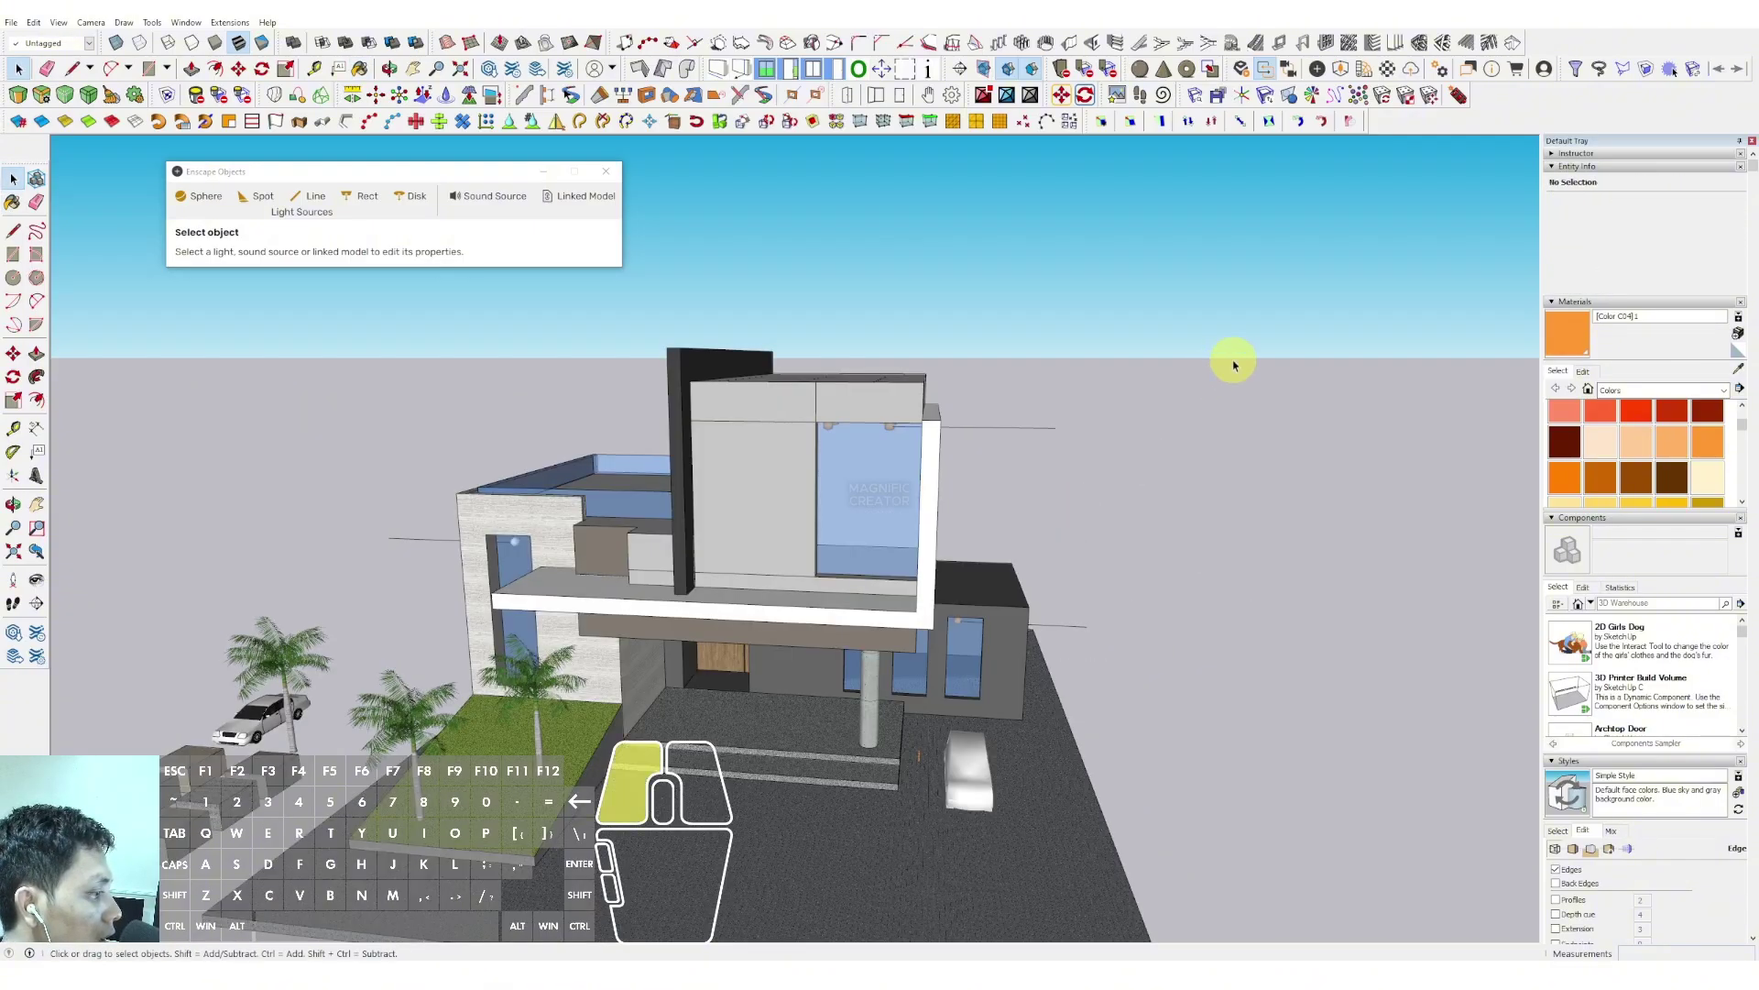
# Open the lower wing's light group beside the dark wall and explode its nested group into separate rows
pyautogui.moveTo(688, 536); pyautogui.dragTo(860, 593, button='middle')
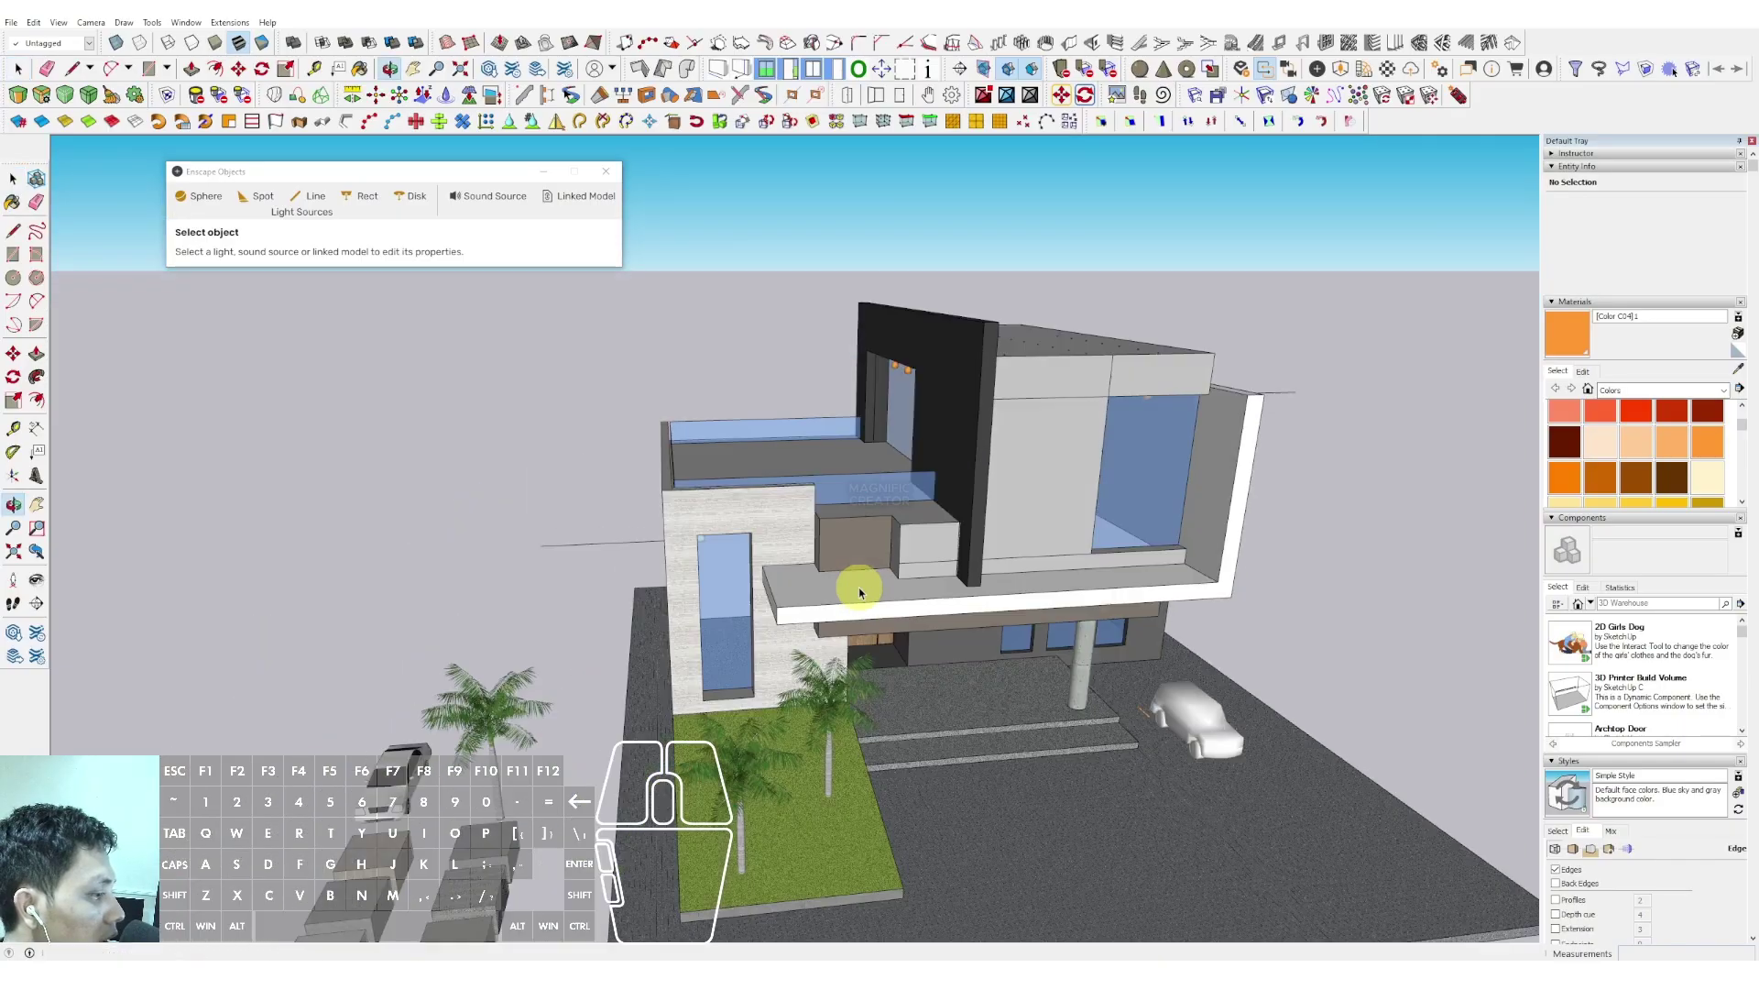
pyautogui.doubleClick(625, 547)
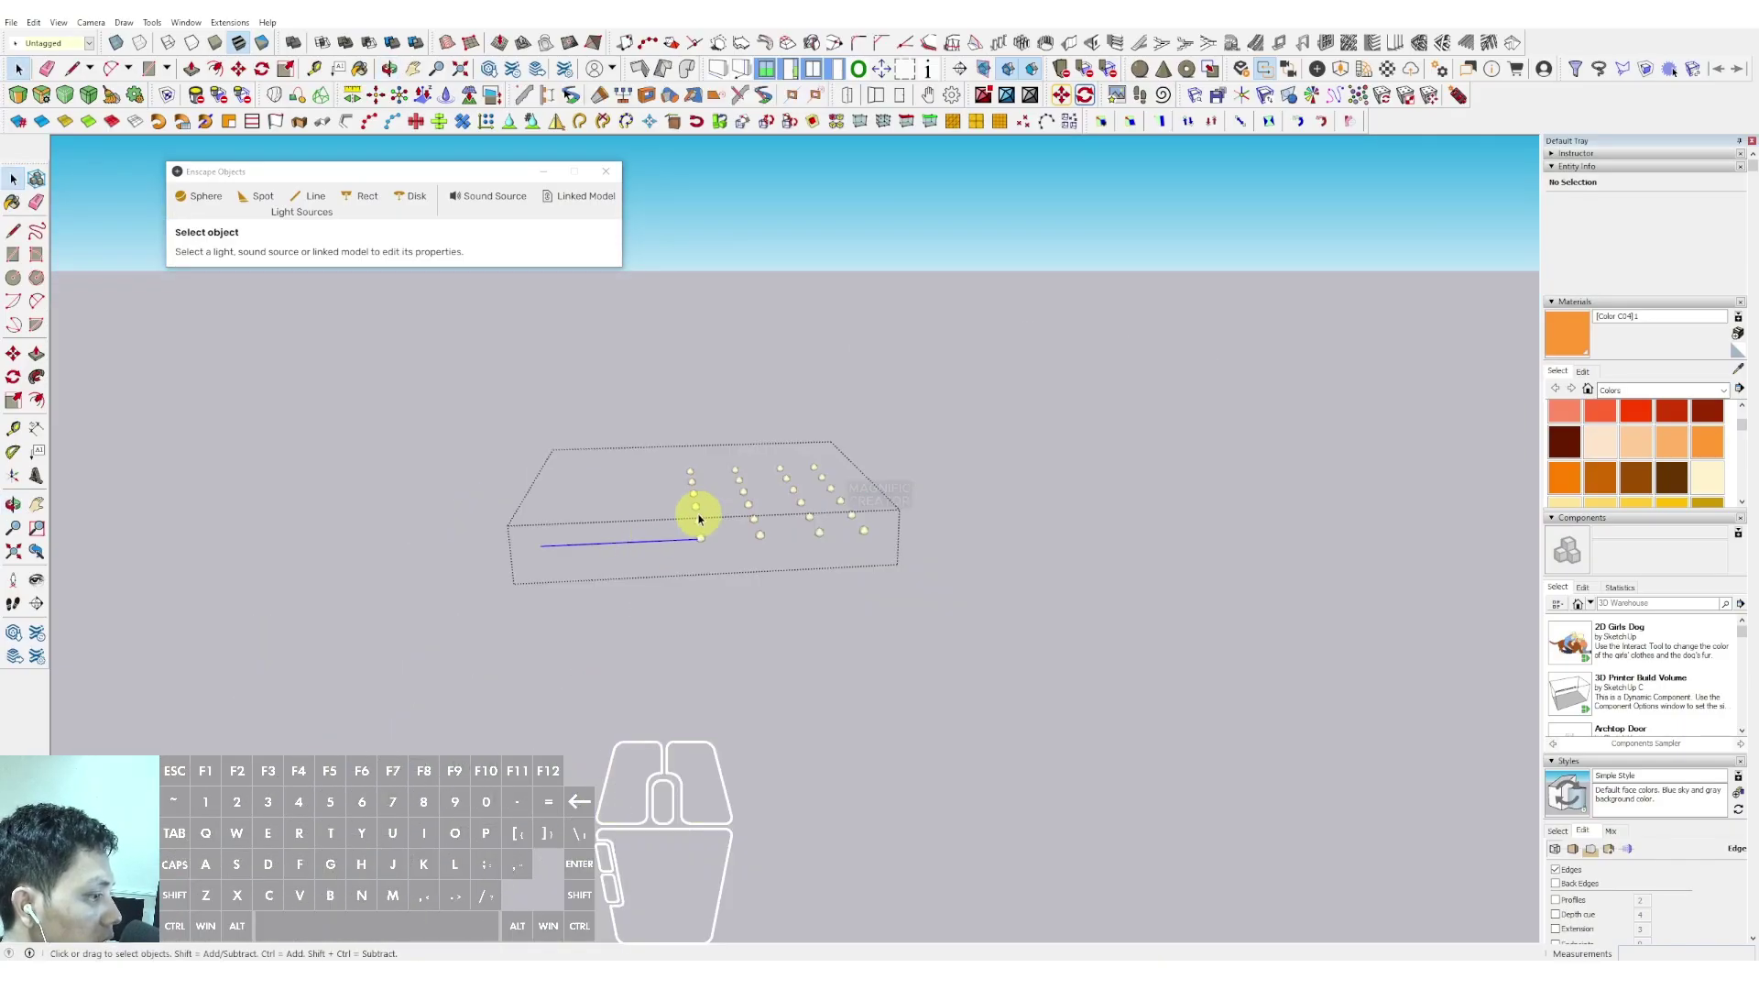
pyautogui.moveTo(651, 418); pyautogui.dragTo(1010, 611)
pyautogui.rightClick(866, 533)
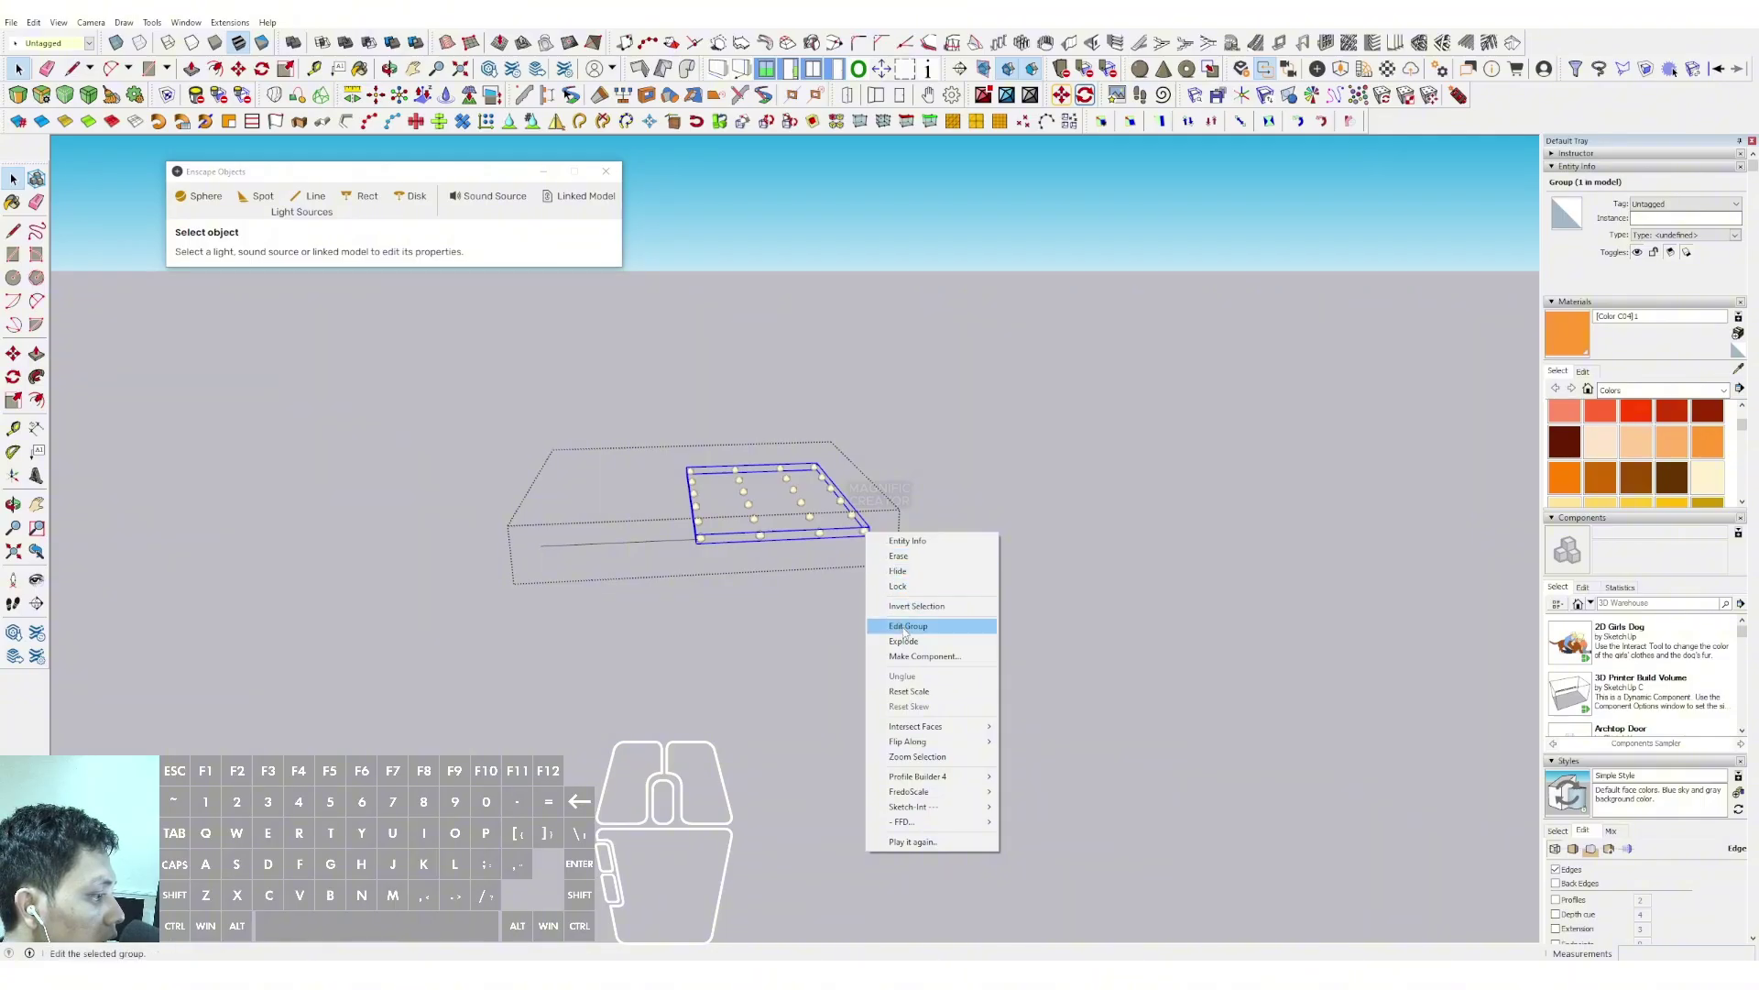
pyautogui.click(903, 640)
# Explode the lower wing's light rows into individual spheres, paint them orange Color C04 and close the group
pyautogui.rightClick(868, 532)
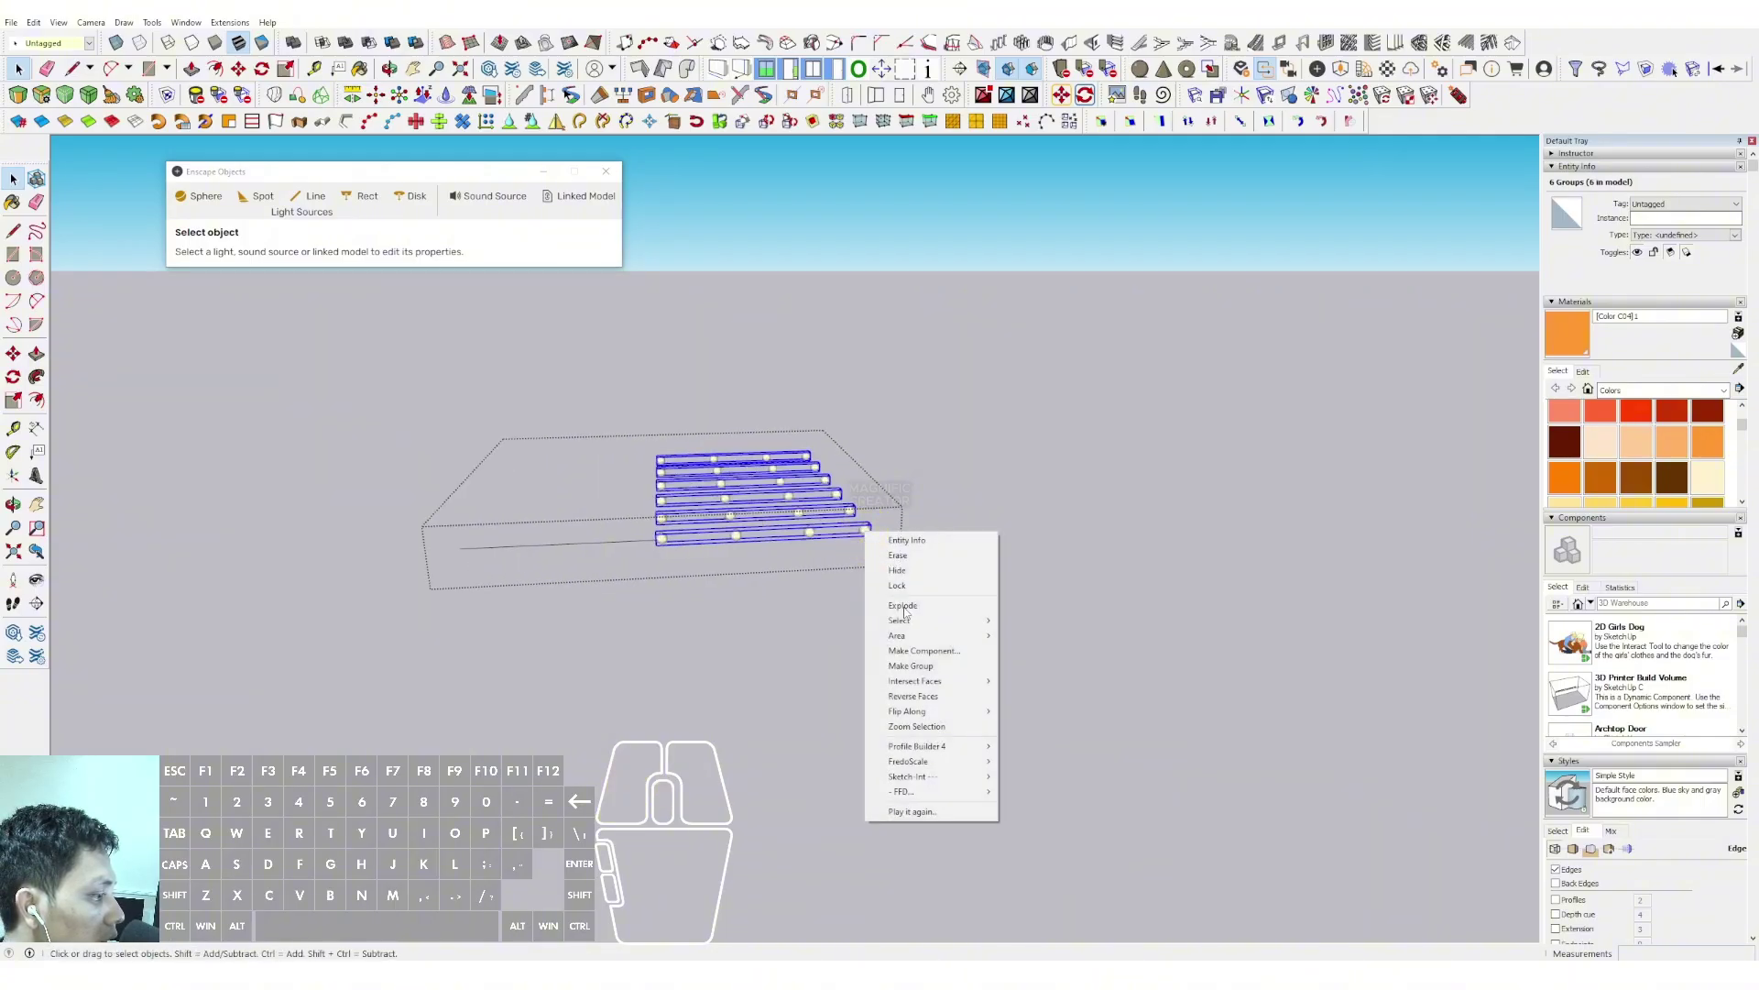
pyautogui.click(903, 607)
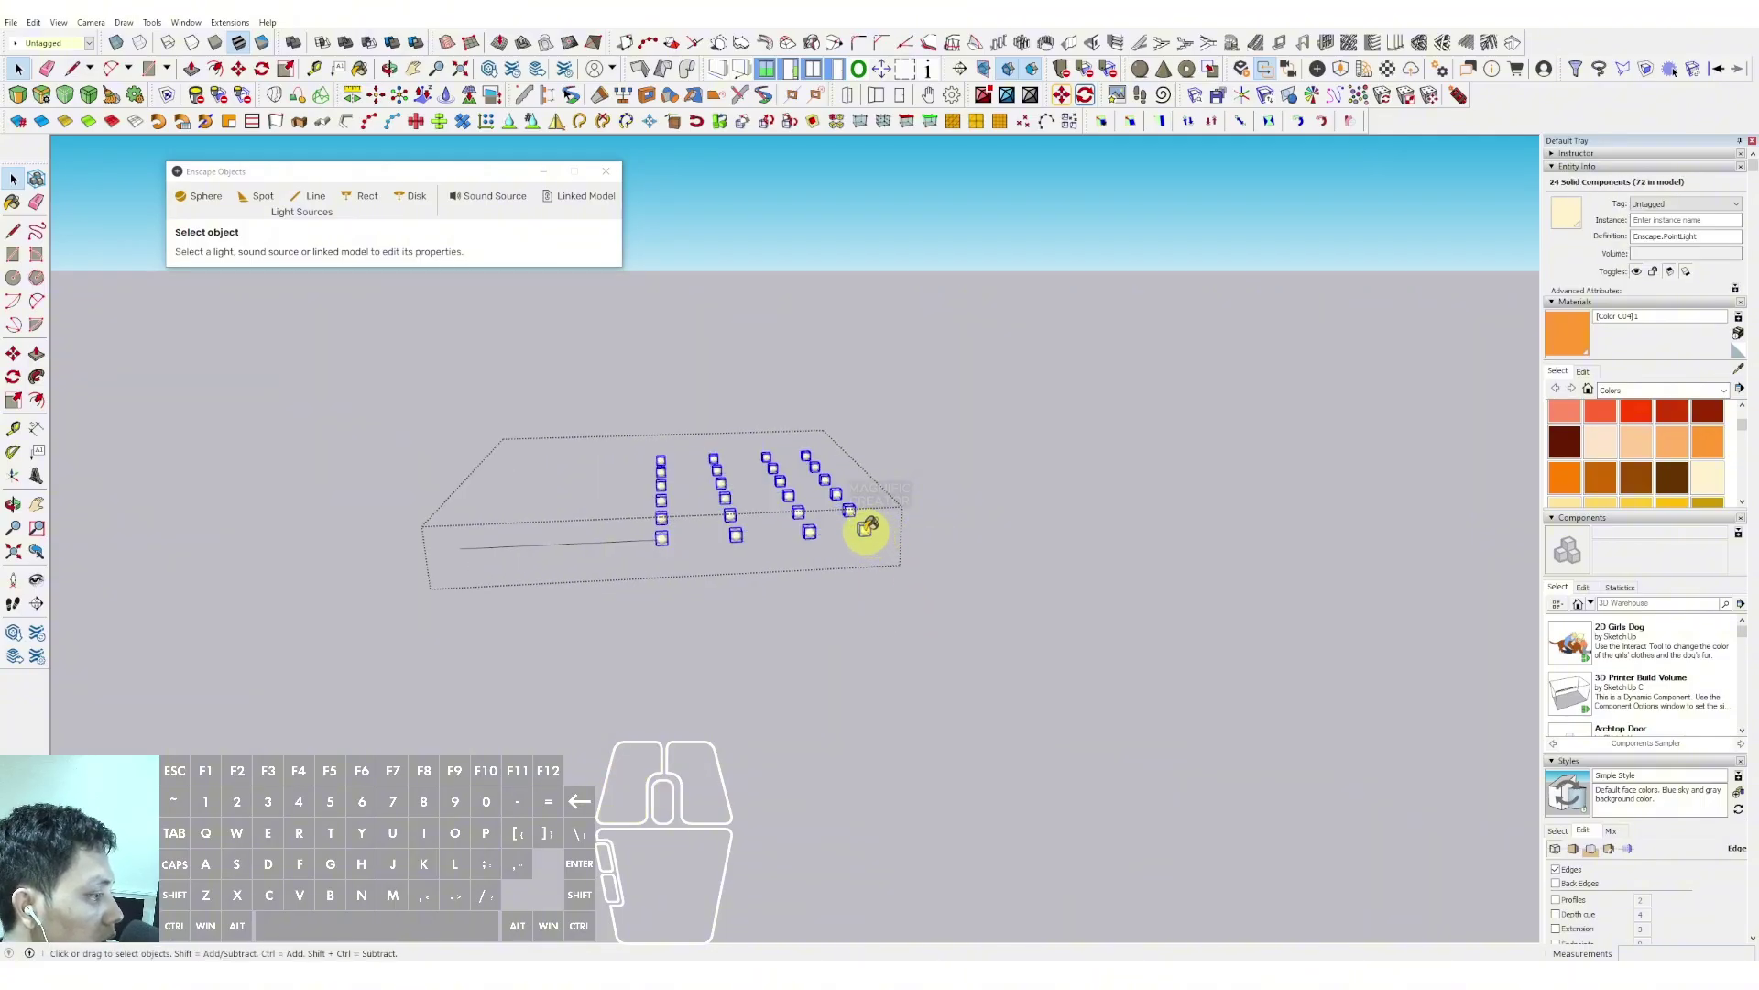
pyautogui.press('space')
pyautogui.click(444, 386)
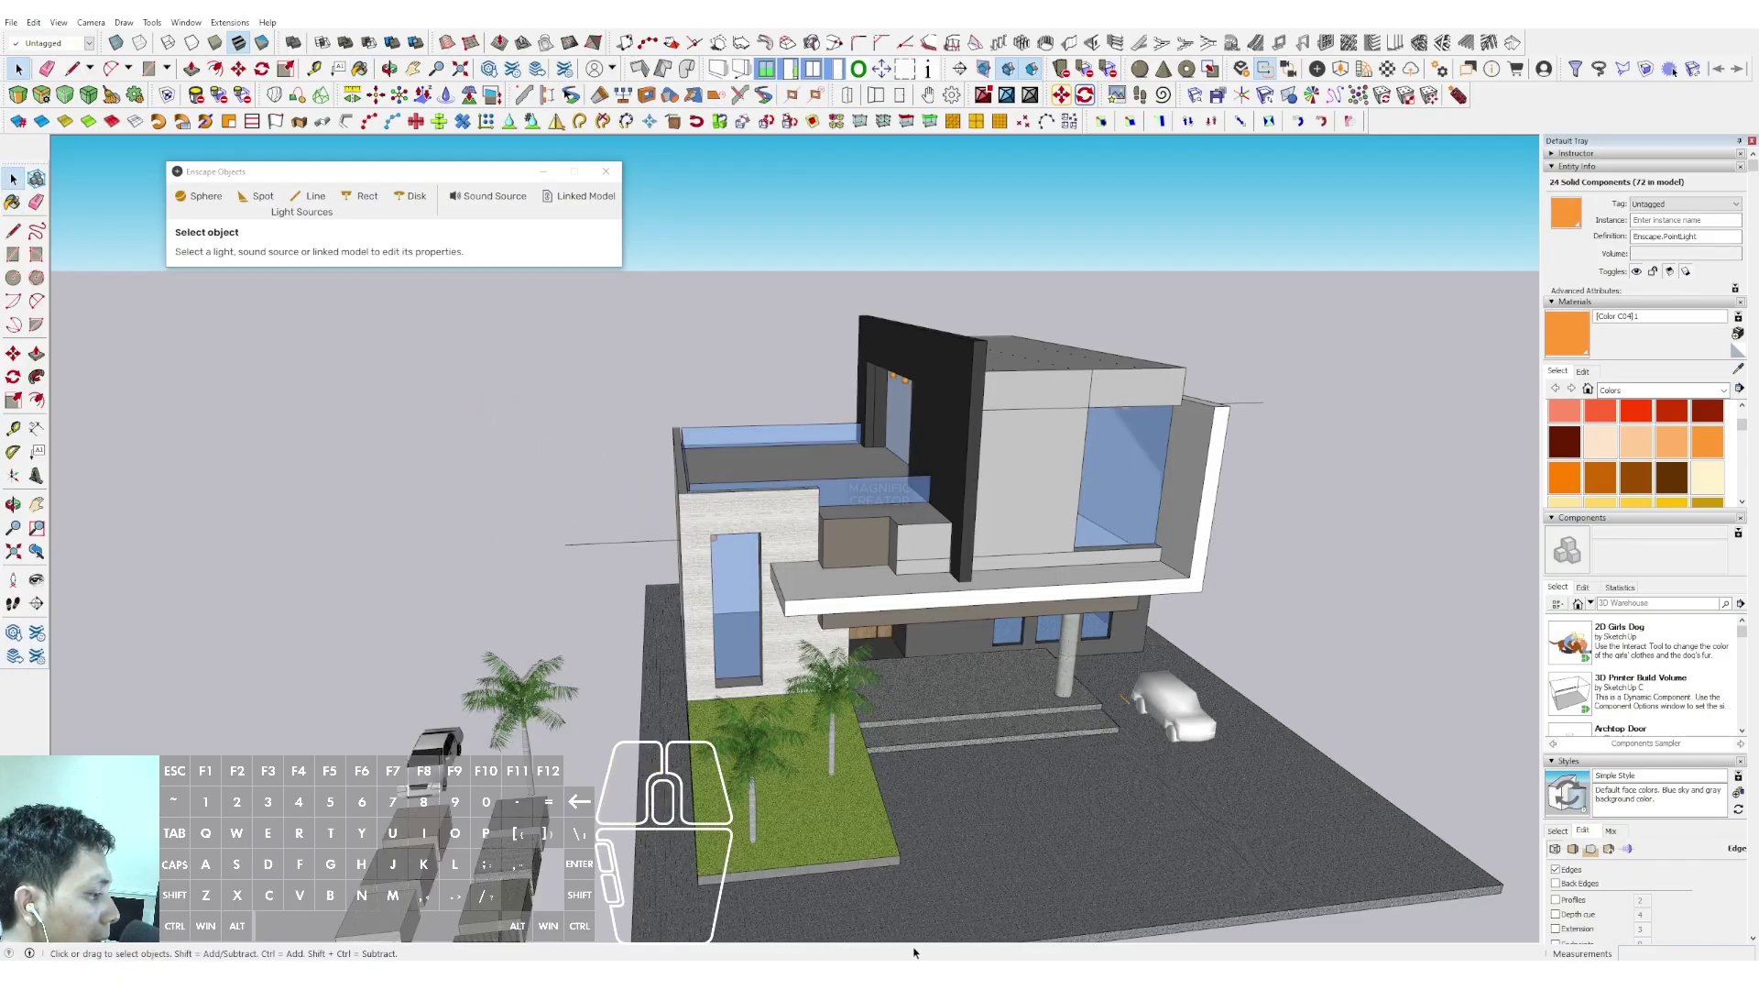
# Switch to the Enscape render and examine the recoloured interior lighting through the windows from several front viewpoints
pyautogui.click(814, 939)
pyautogui.moveTo(788, 974)
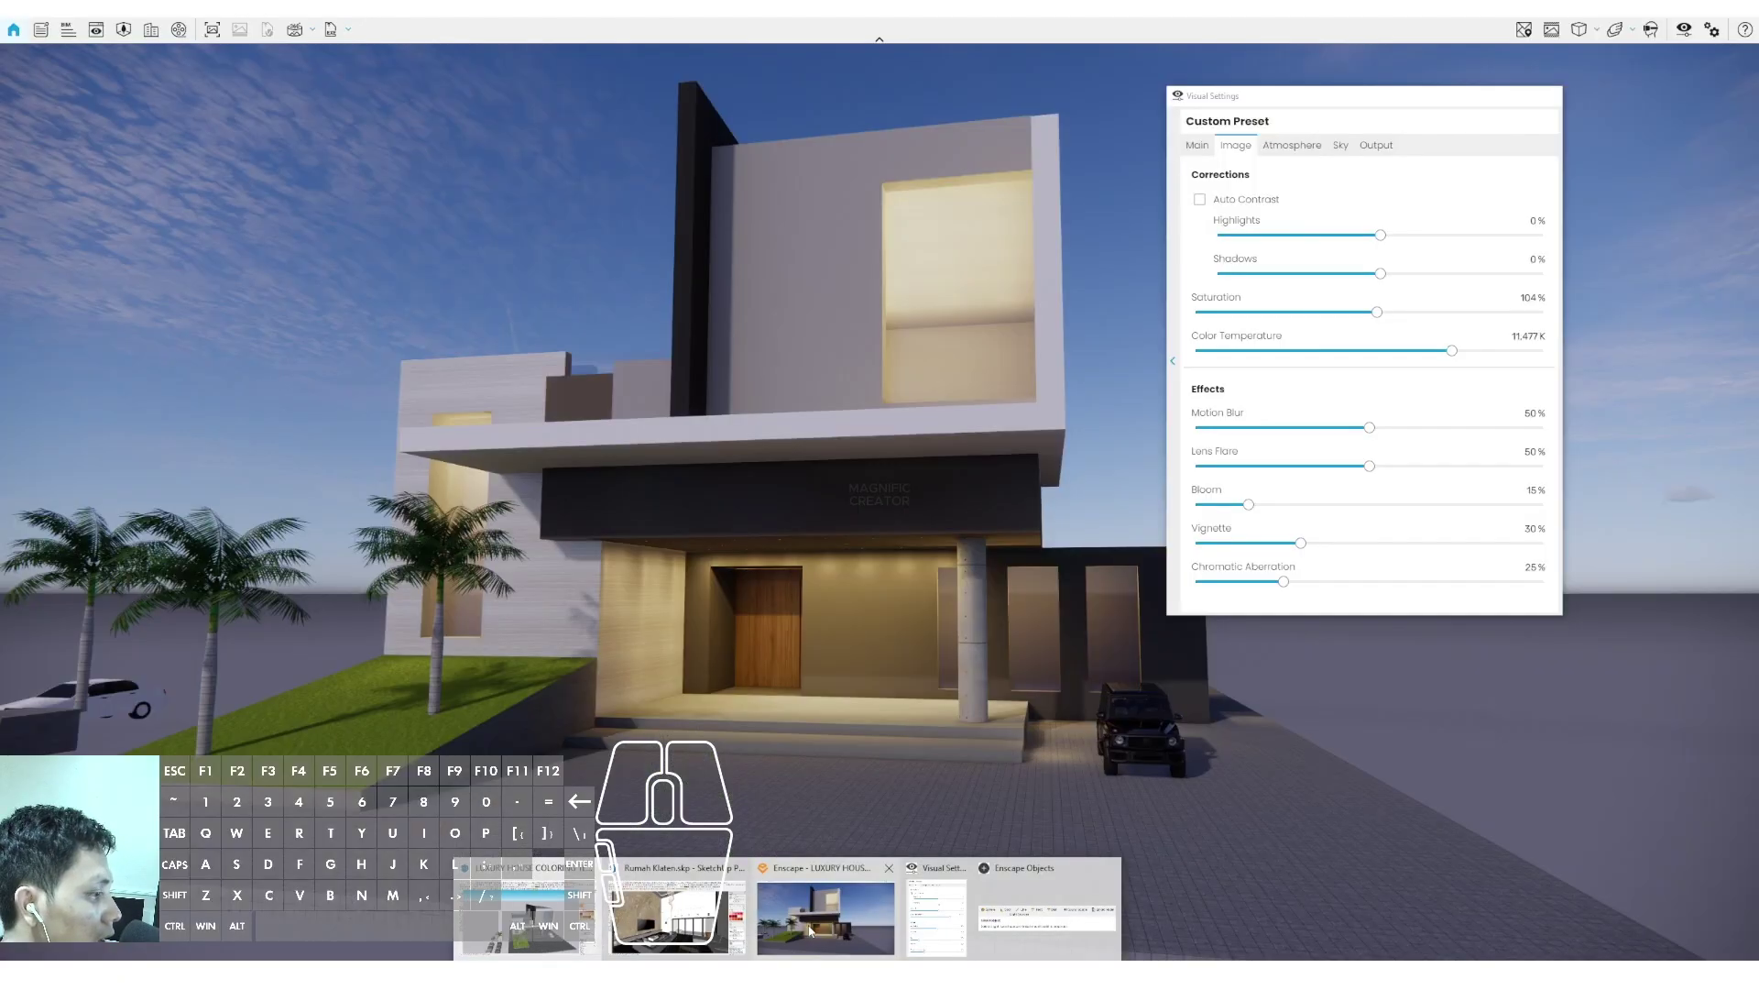
pyautogui.click(875, 939)
pyautogui.press('s')
pyautogui.press('a')
pyautogui.moveTo(908, 515); pyautogui.dragTo(909, 507)
pyautogui.press('d')
pyautogui.moveTo(888, 680); pyautogui.dragTo(889, 675)
pyautogui.press('d')
pyautogui.press('w')
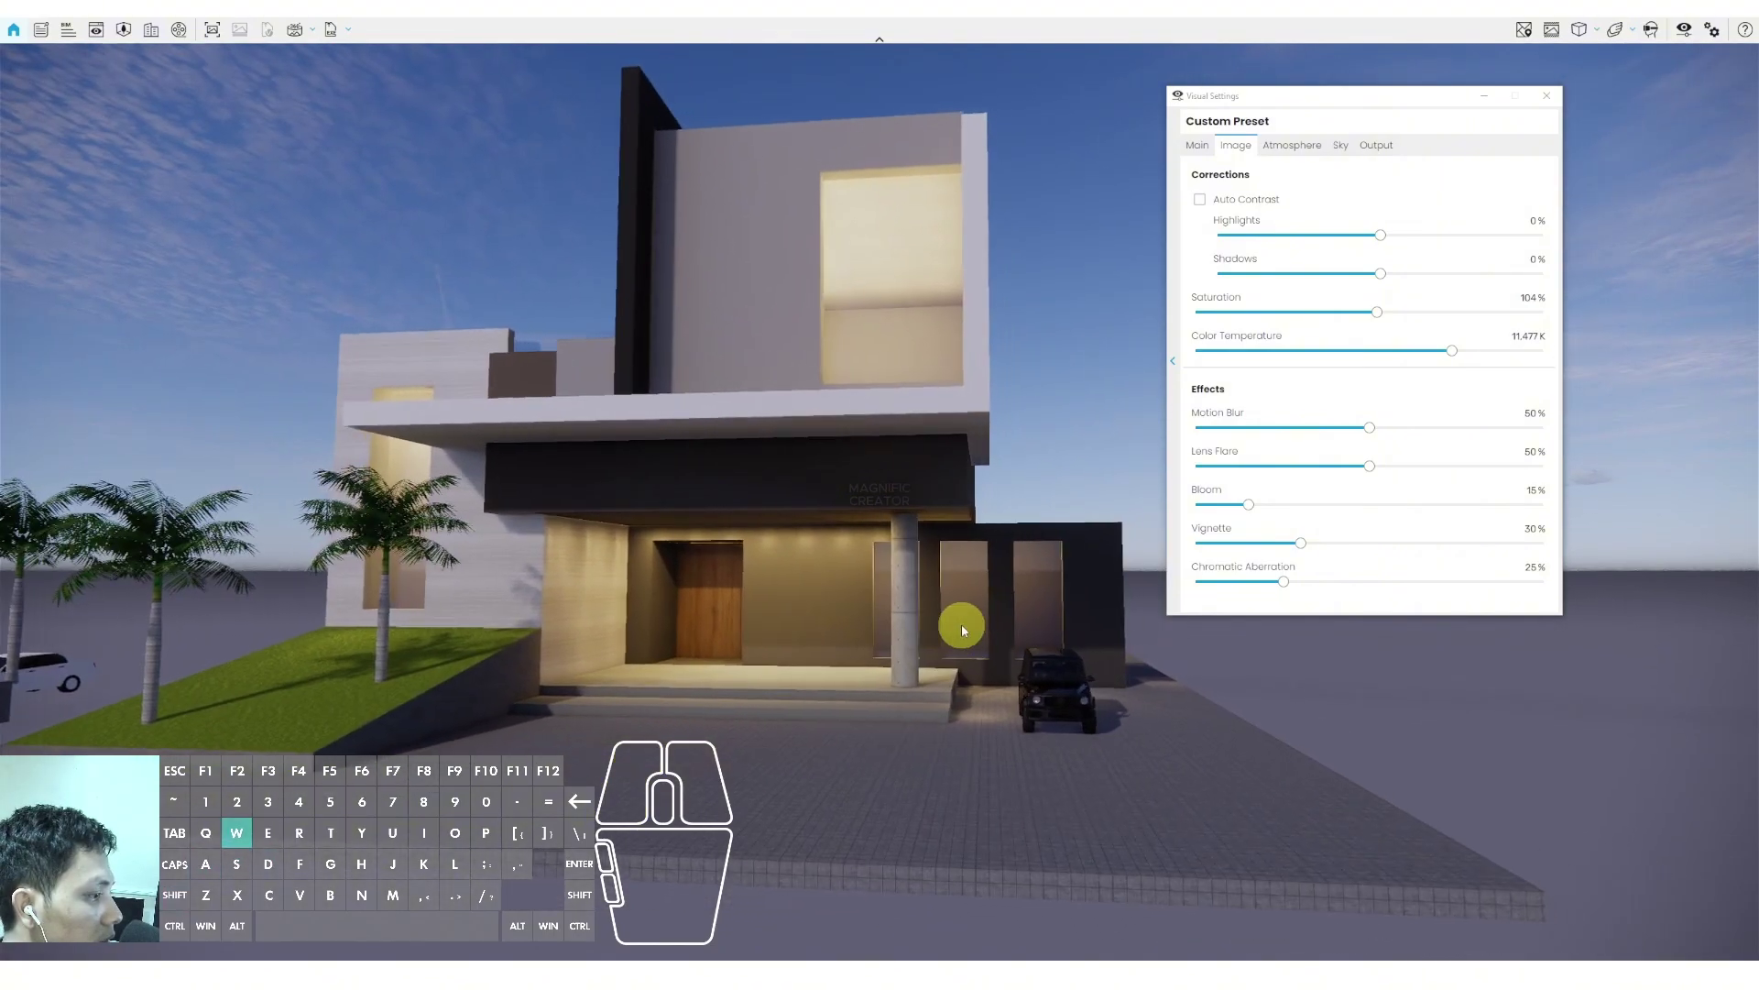
pyautogui.press('d')
pyautogui.moveTo(972, 626)
pyautogui.mouseDown()
pyautogui.moveTo(938, 625)
pyautogui.moveTo(955, 620)
pyautogui.mouseUp()
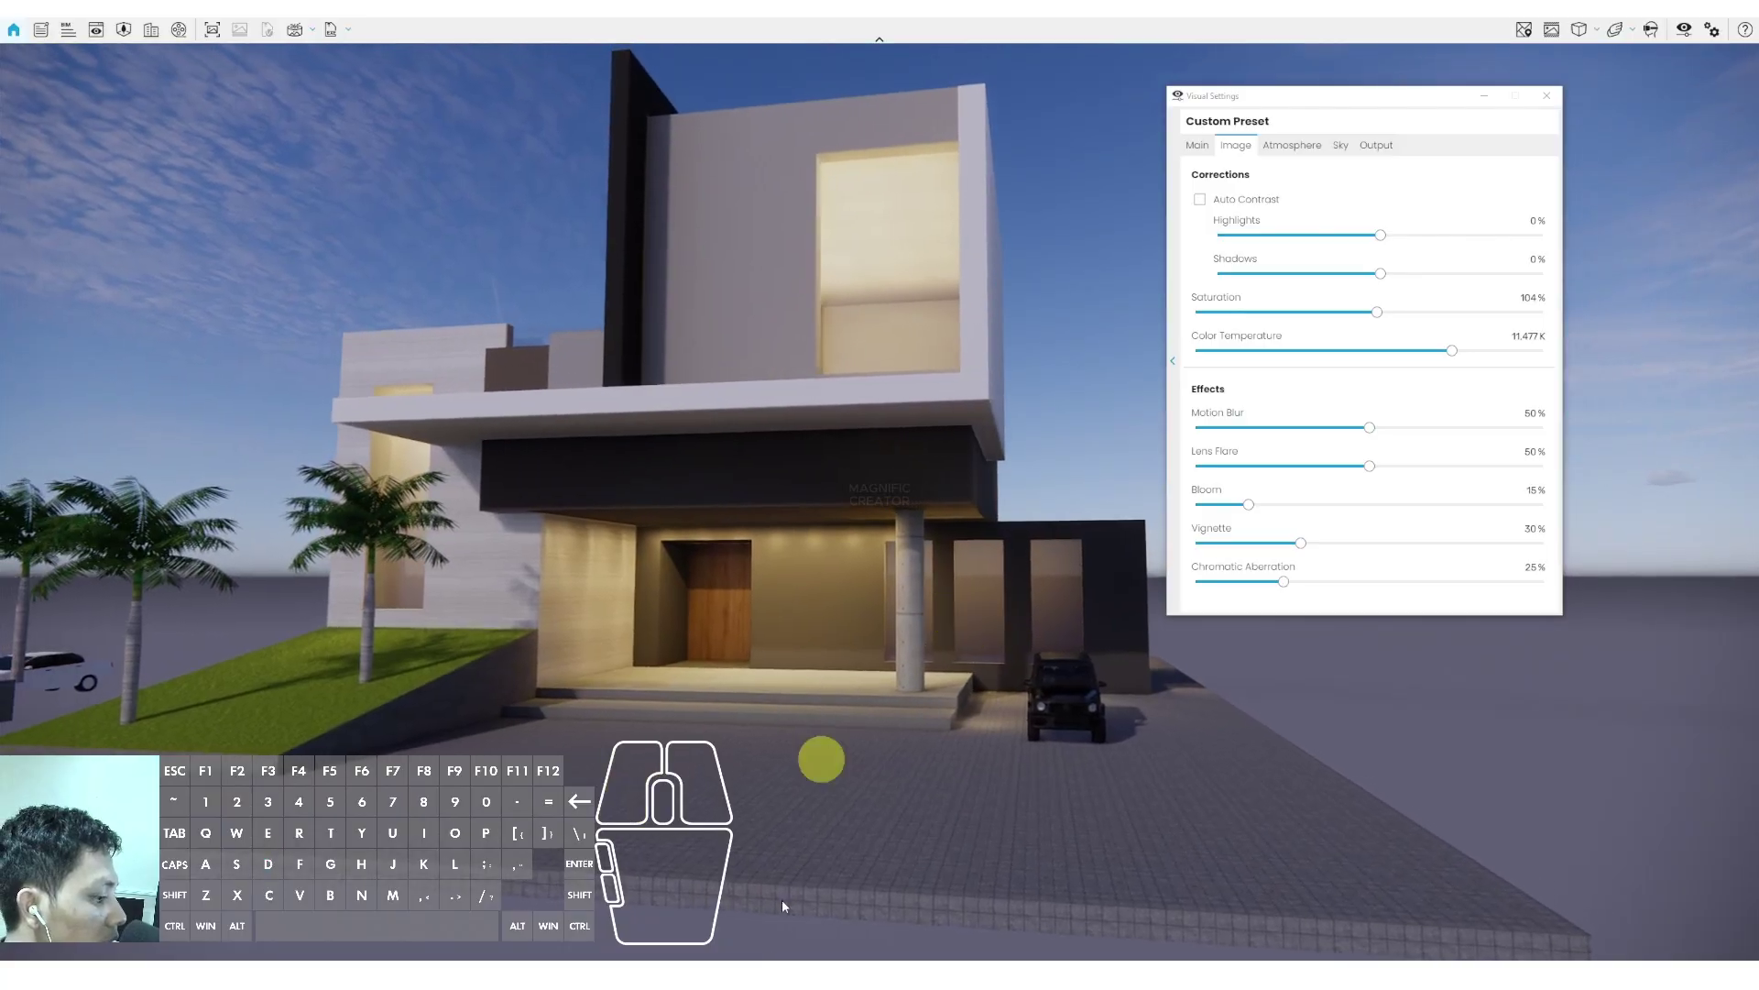
# Switch to SketchUp, open the dark lower wing's group and paint its interior wall facing the windows white Color M00
pyautogui.click(788, 974)
pyautogui.click(678, 912)
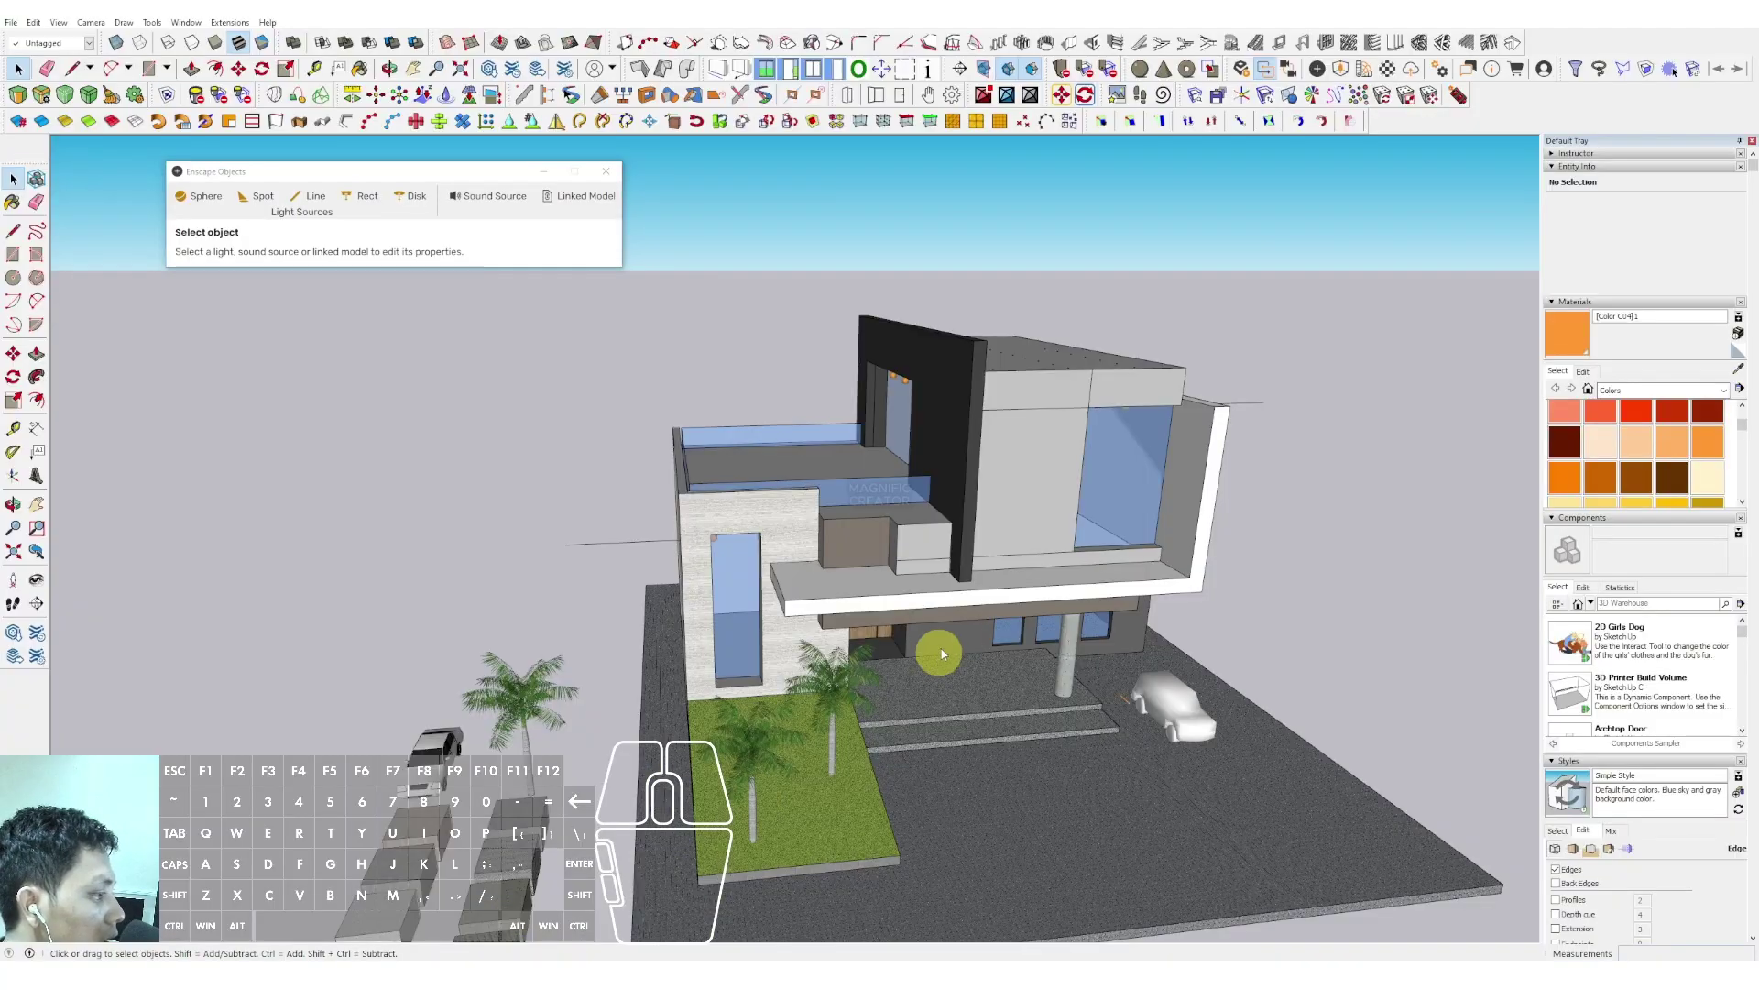
pyautogui.moveTo(940, 652)
pyautogui.mouseDown(button='middle')
pyautogui.moveTo(900, 573)
pyautogui.moveTo(1097, 660)
pyautogui.moveTo(906, 673)
pyautogui.mouseUp(button='middle')
pyautogui.scroll(1, 958, 586)
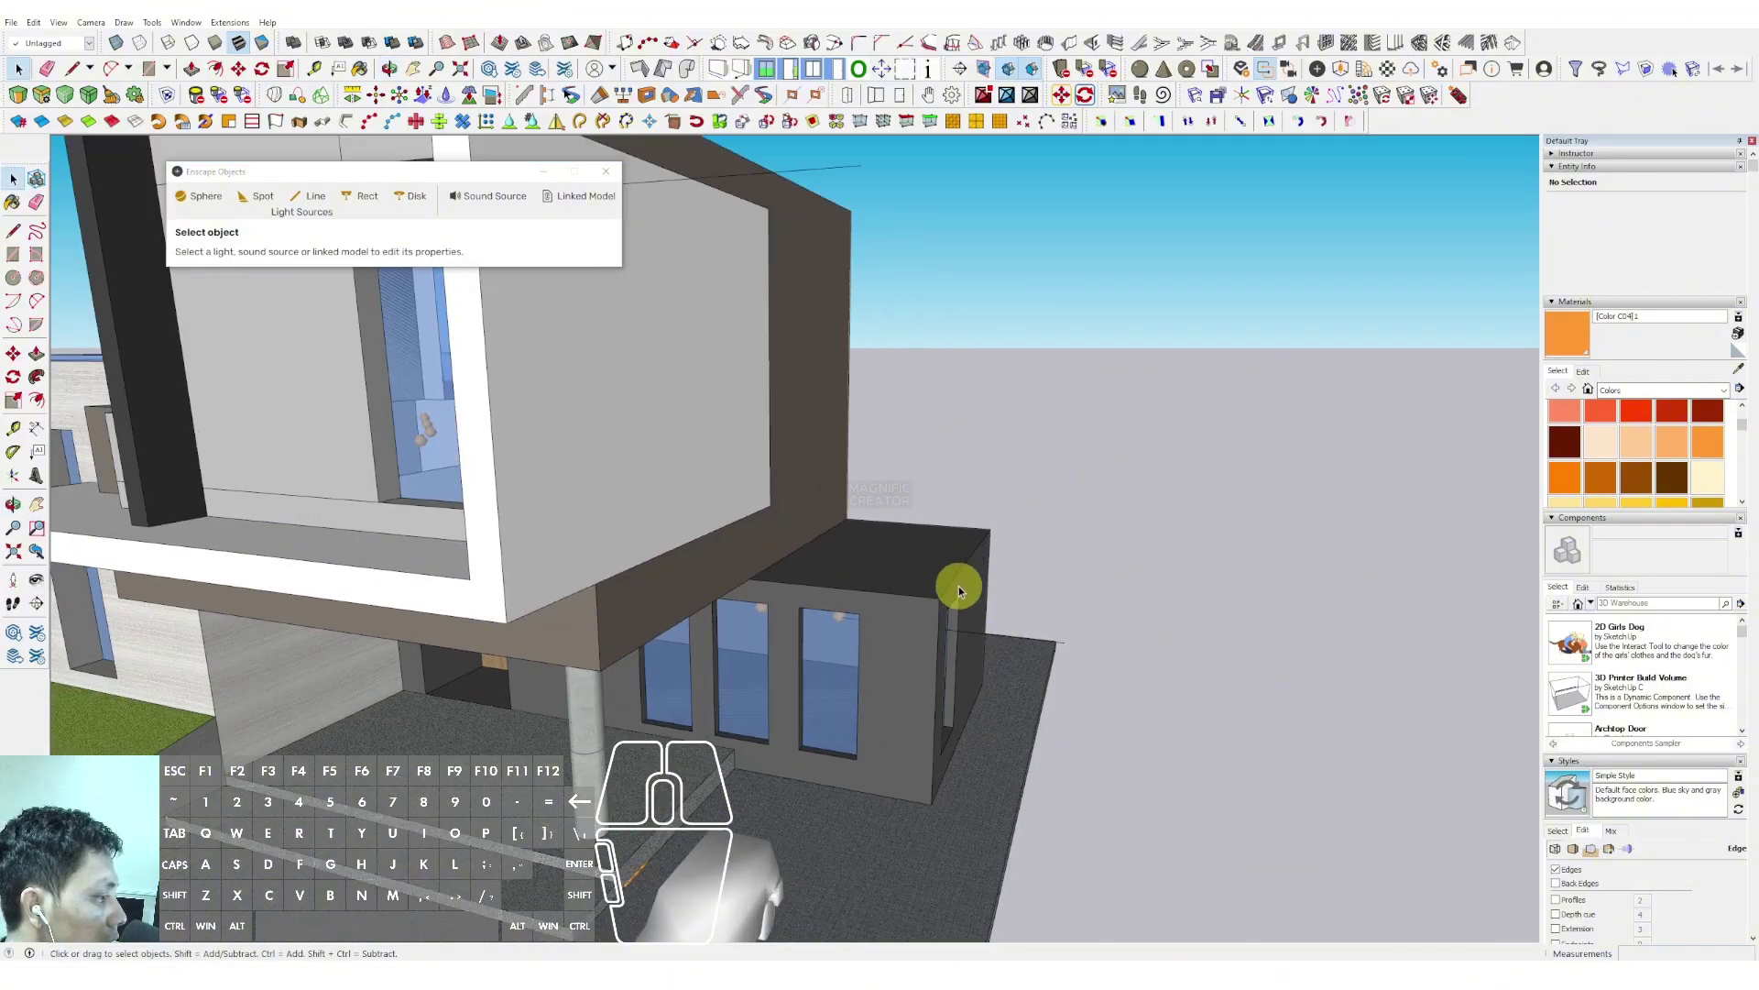
pyautogui.tripleClick(959, 581)
pyautogui.scroll(2, 963, 627)
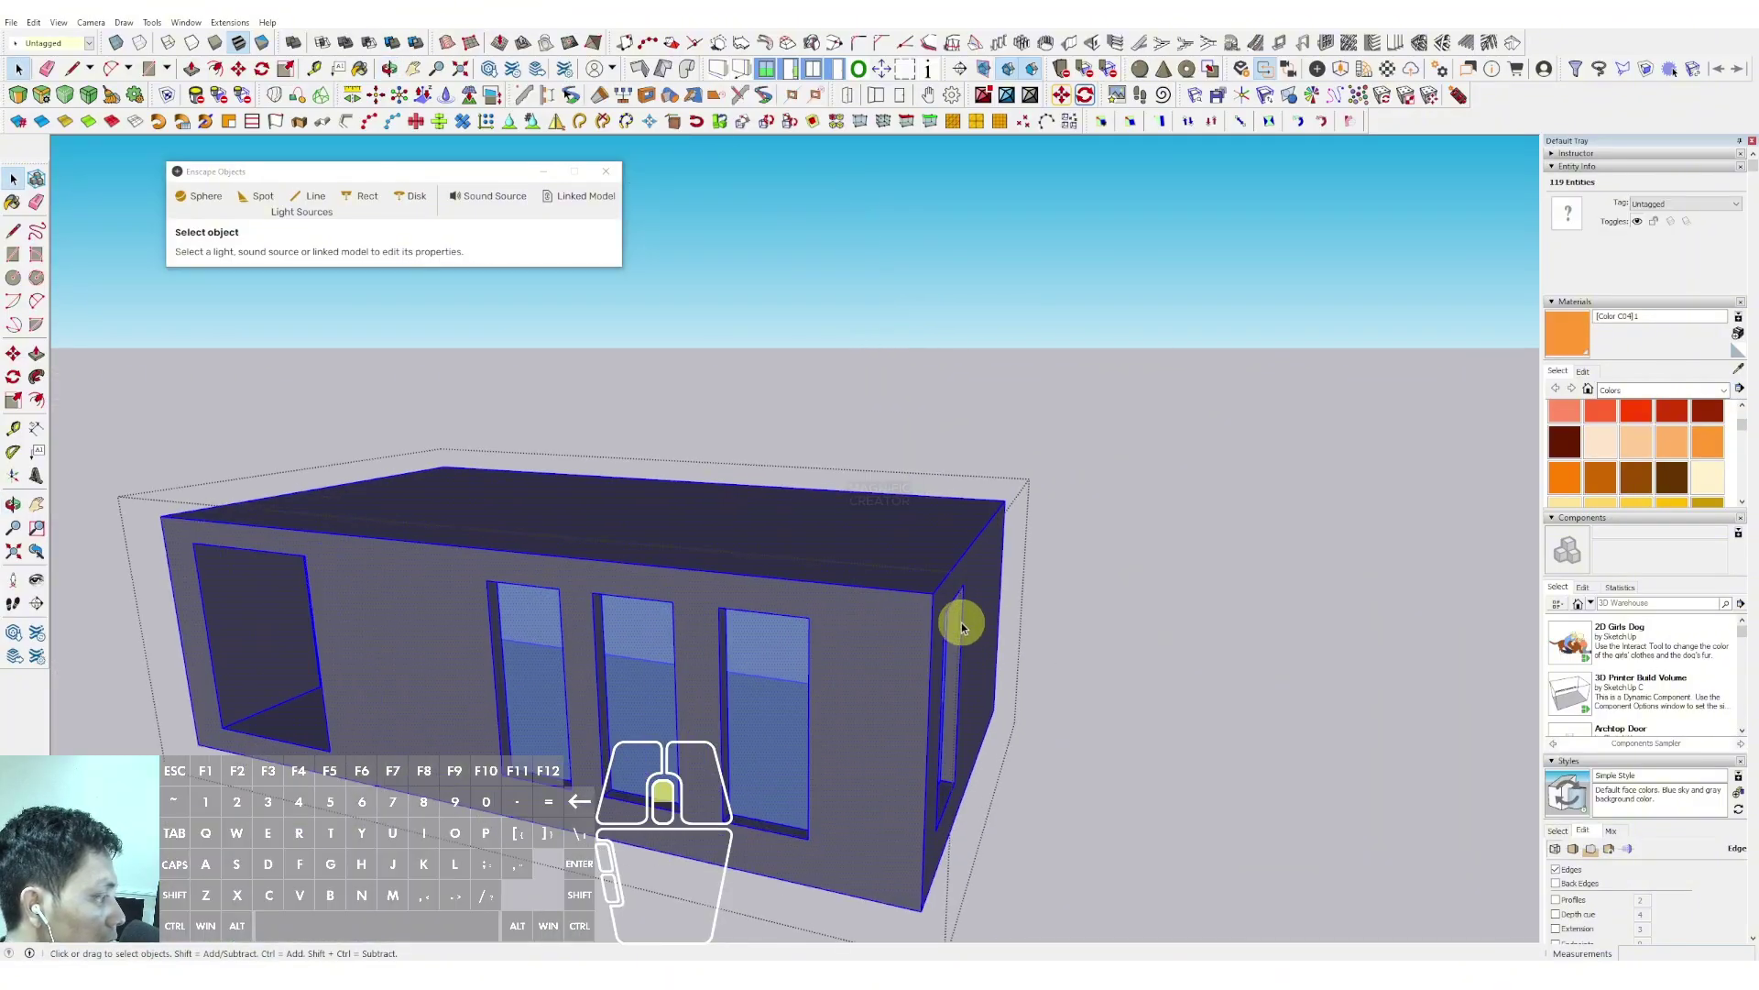
pyautogui.scroll(-3, 1720, 440)
pyautogui.click(1601, 436)
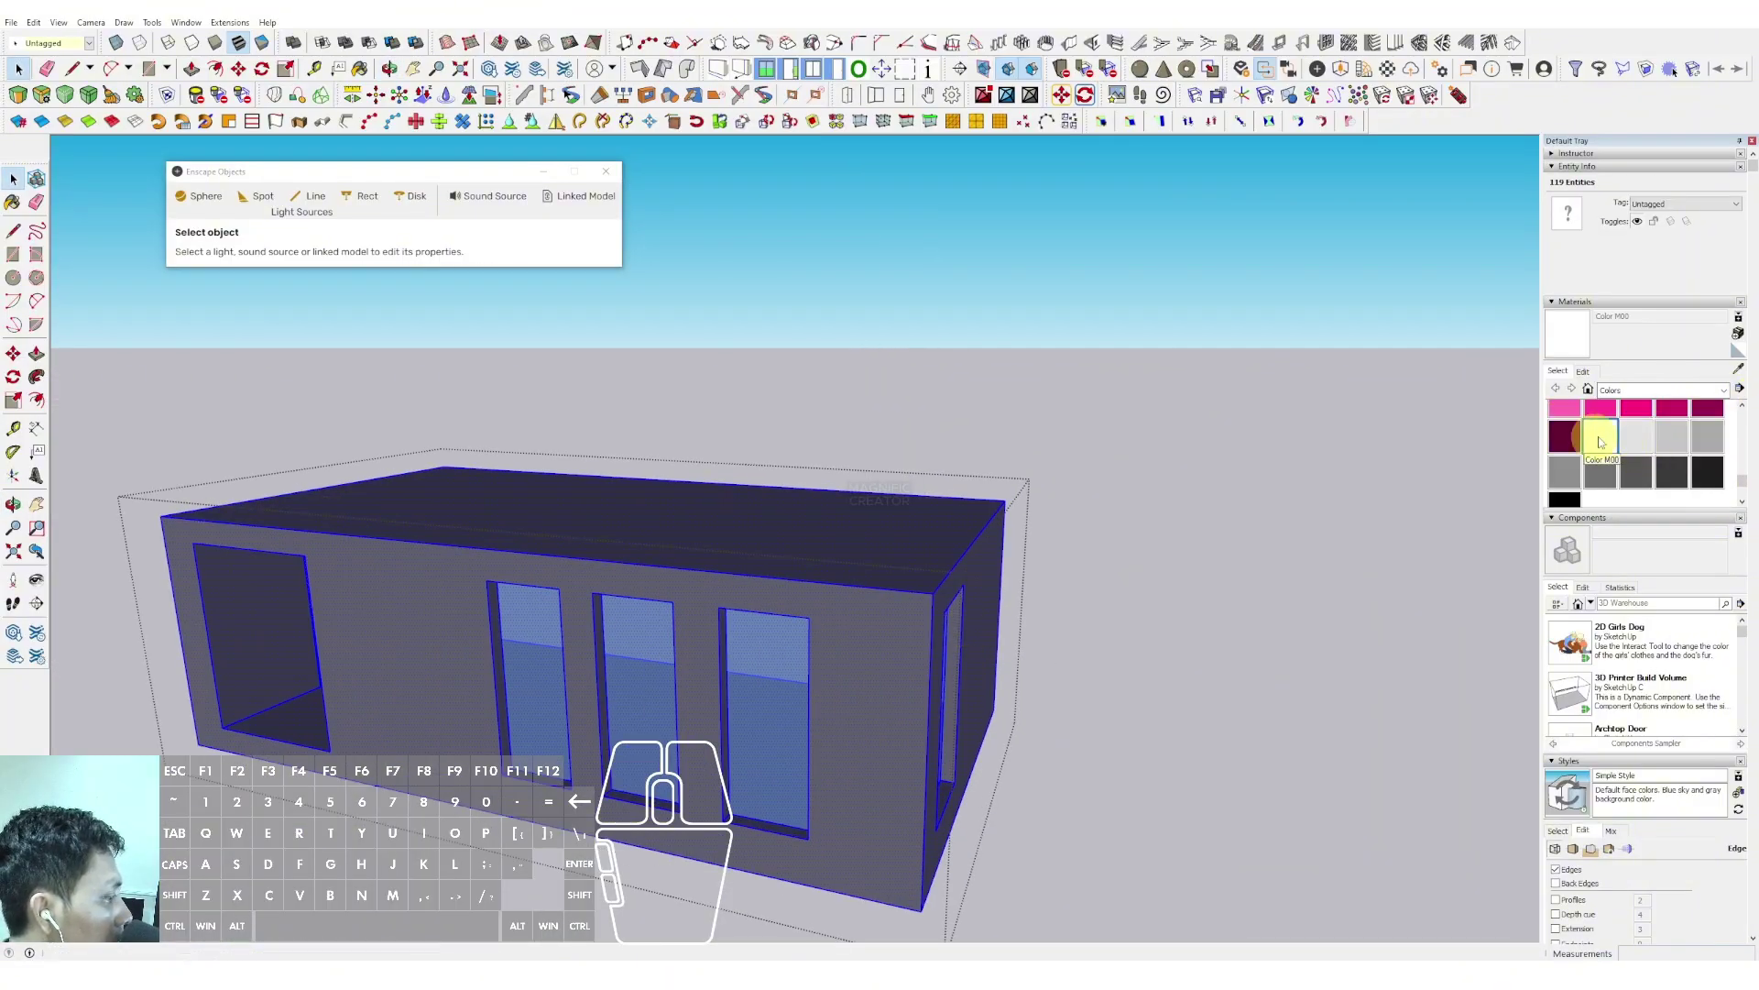
pyautogui.scroll(2, 974, 623)
pyautogui.scroll(5, 974, 626)
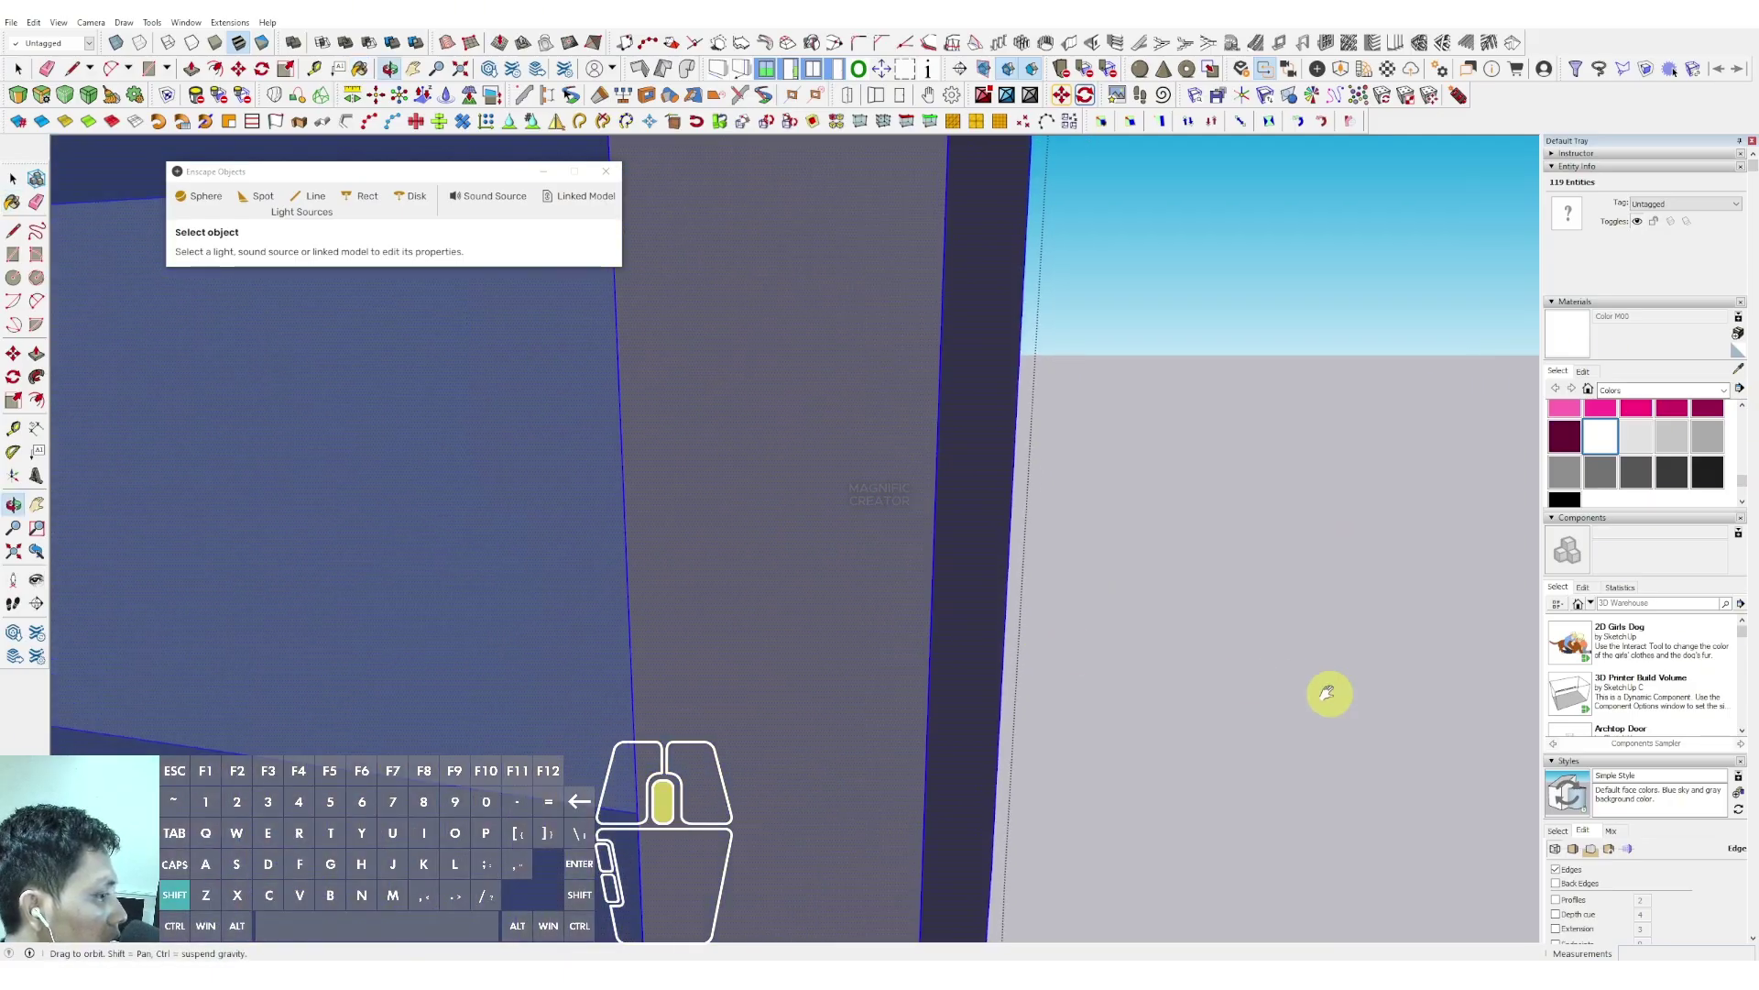
pyautogui.scroll(2, 759, 492)
pyautogui.click(1124, 420)
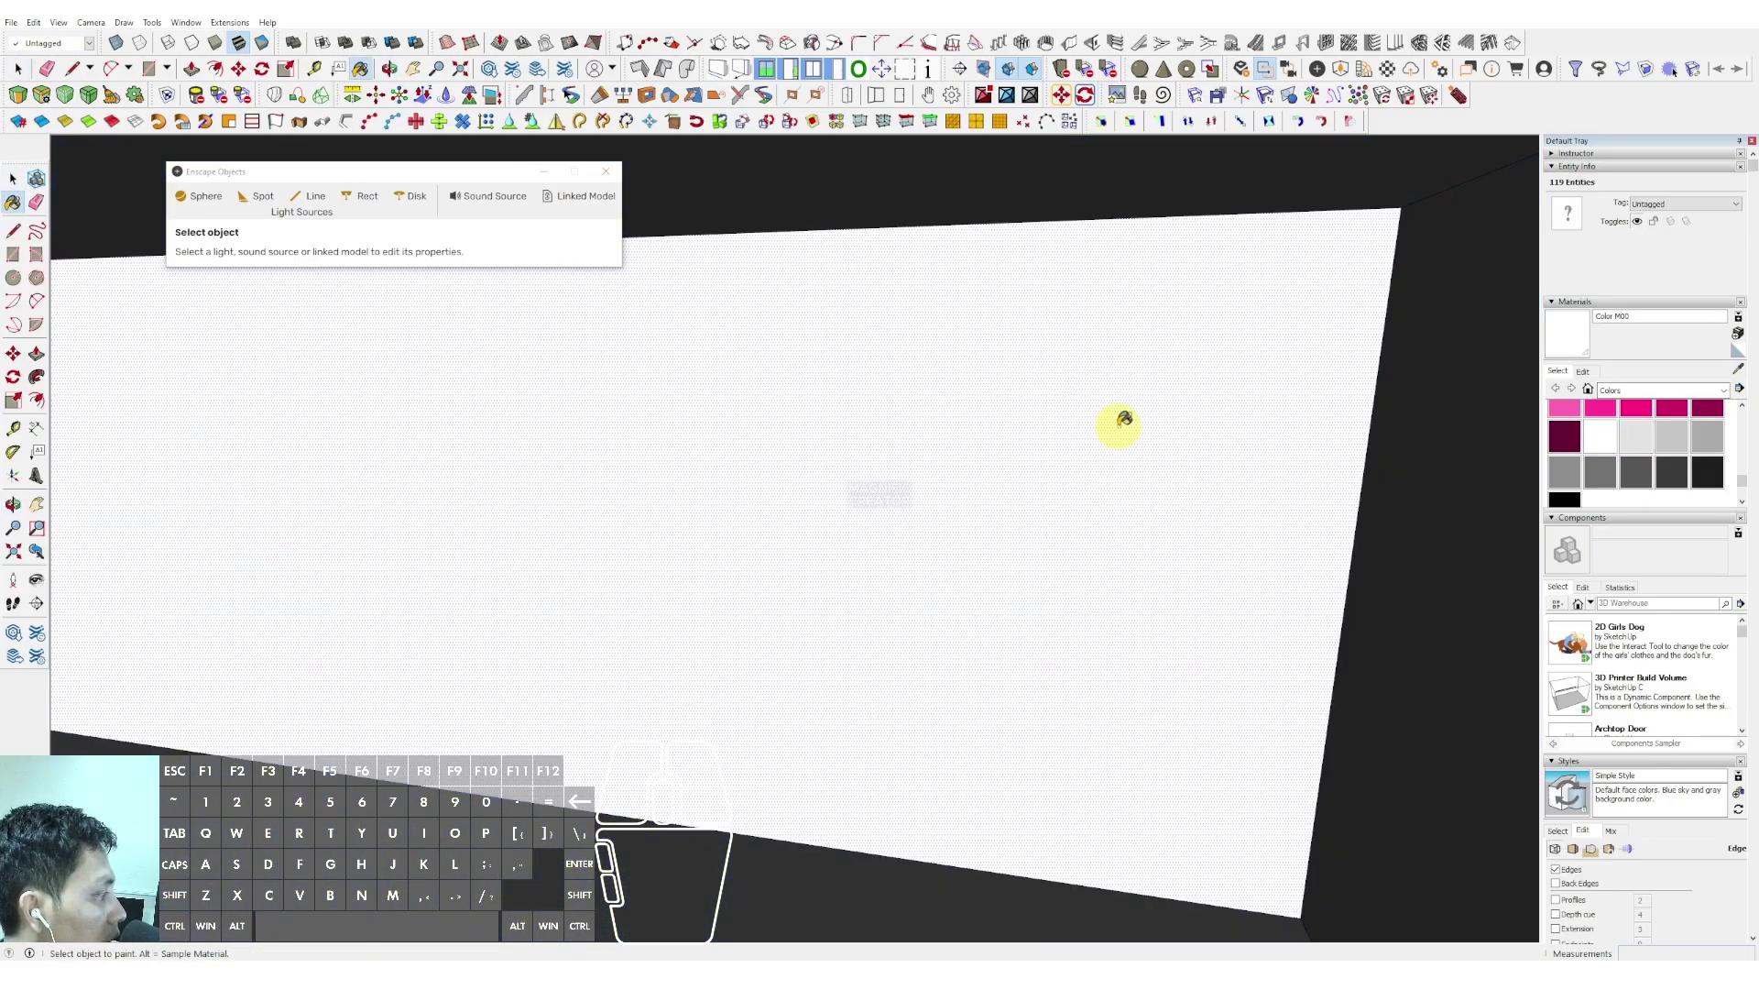
# Paint the lower wing's ceiling and adjoining inner wall white Color M00 and close the group
pyautogui.click(1273, 183)
pyautogui.click(1419, 430)
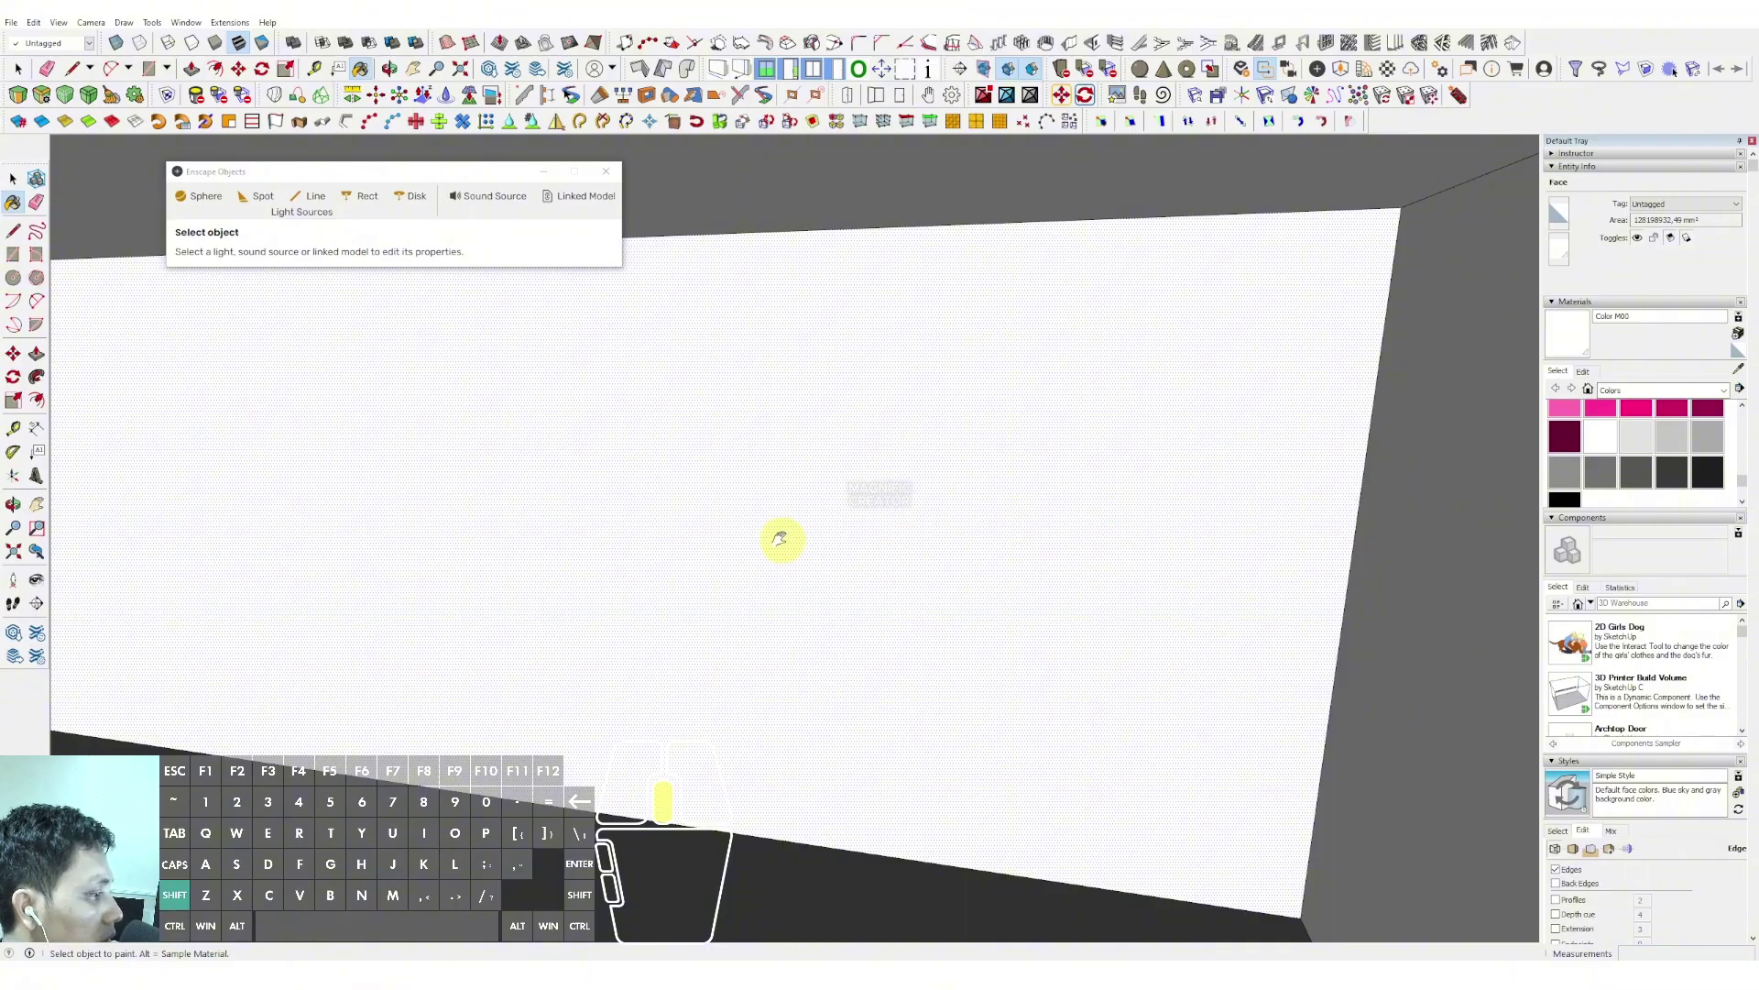
pyautogui.press('space')
pyautogui.moveTo(719, 542); pyautogui.dragTo(877, 498, button='middle')
pyautogui.click(1293, 337)
pyautogui.scroll(-4, 933, 465)
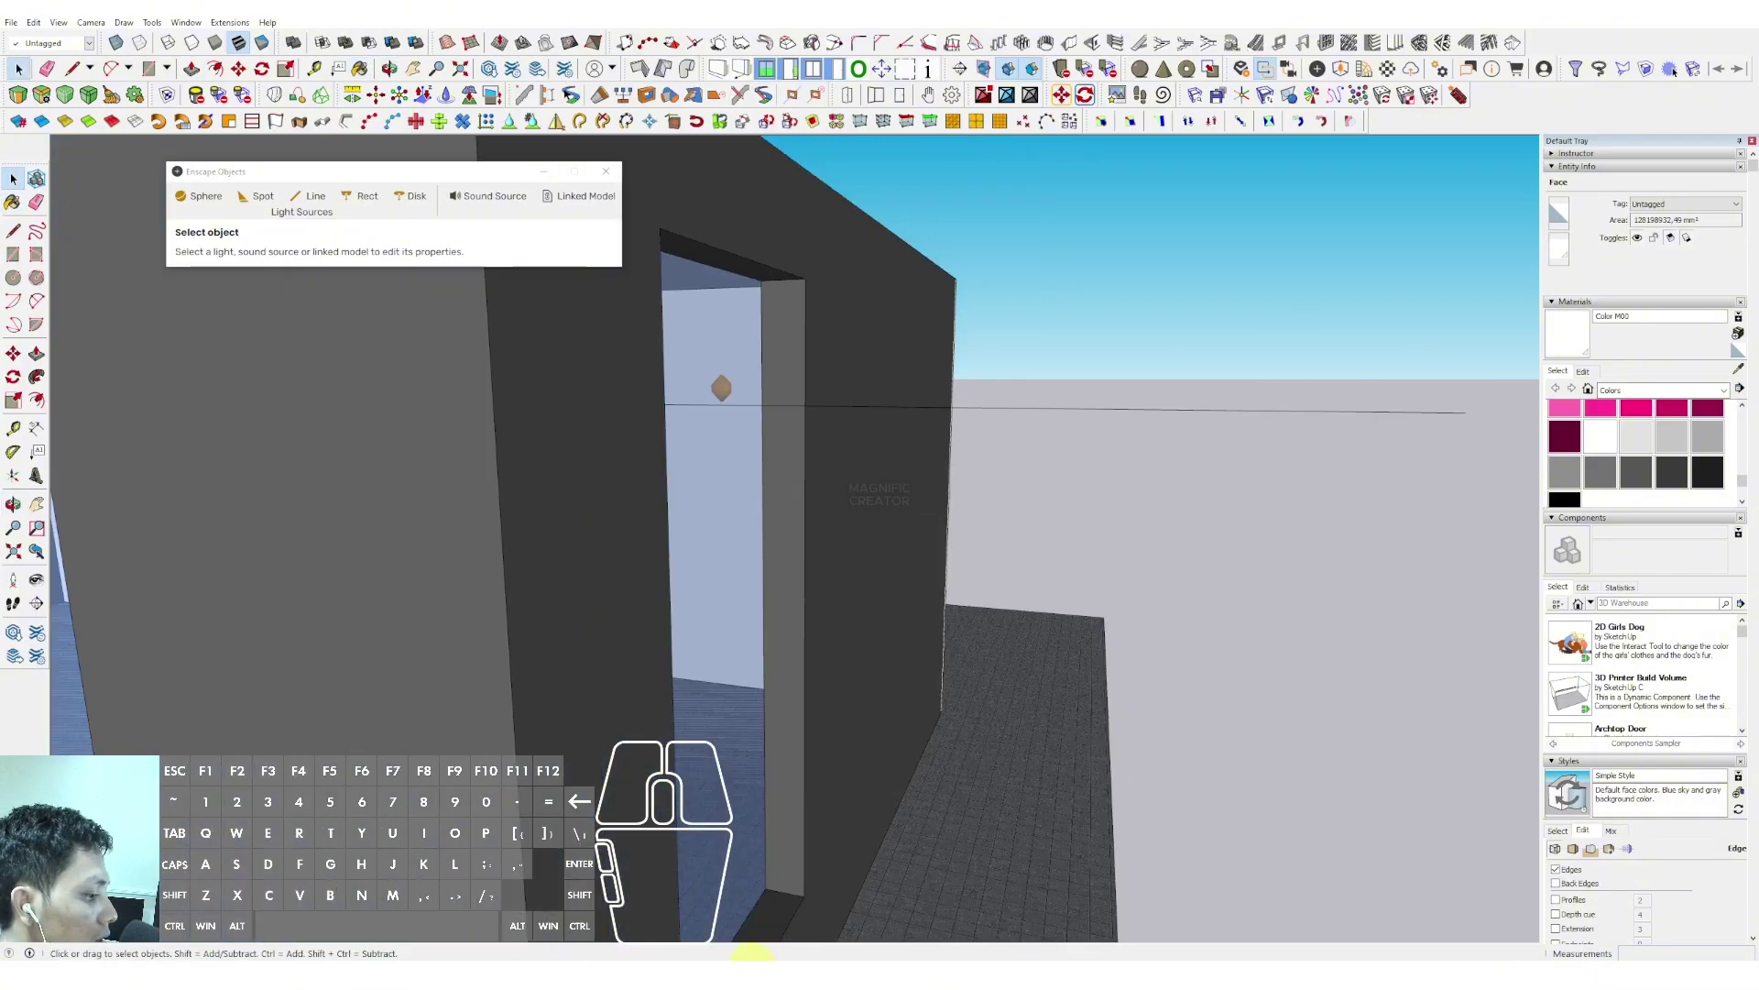
# Switch to the Enscape render and examine the lower wing's interior through its windows from the front
pyautogui.moveTo(785, 971)
pyautogui.click(820, 917)
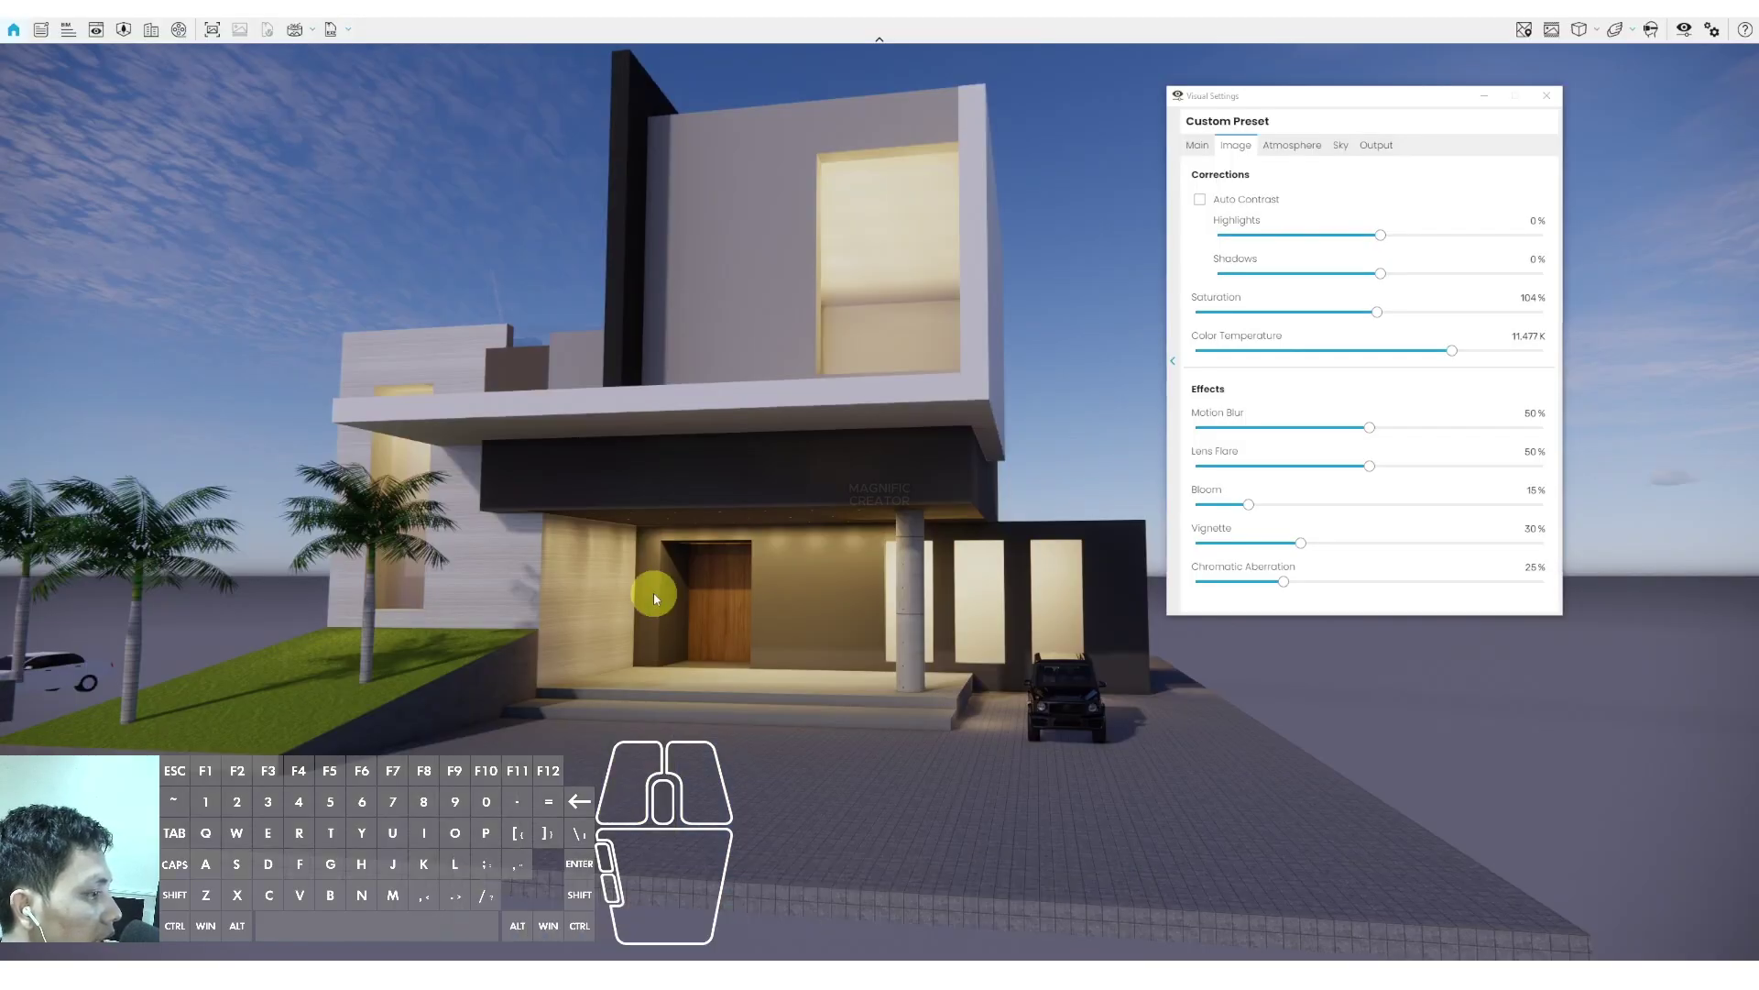
pyautogui.click(832, 582)
pyautogui.hotkey('shift', 'a')
pyautogui.moveTo(832, 582); pyautogui.dragTo(917, 582)
pyautogui.press('d')
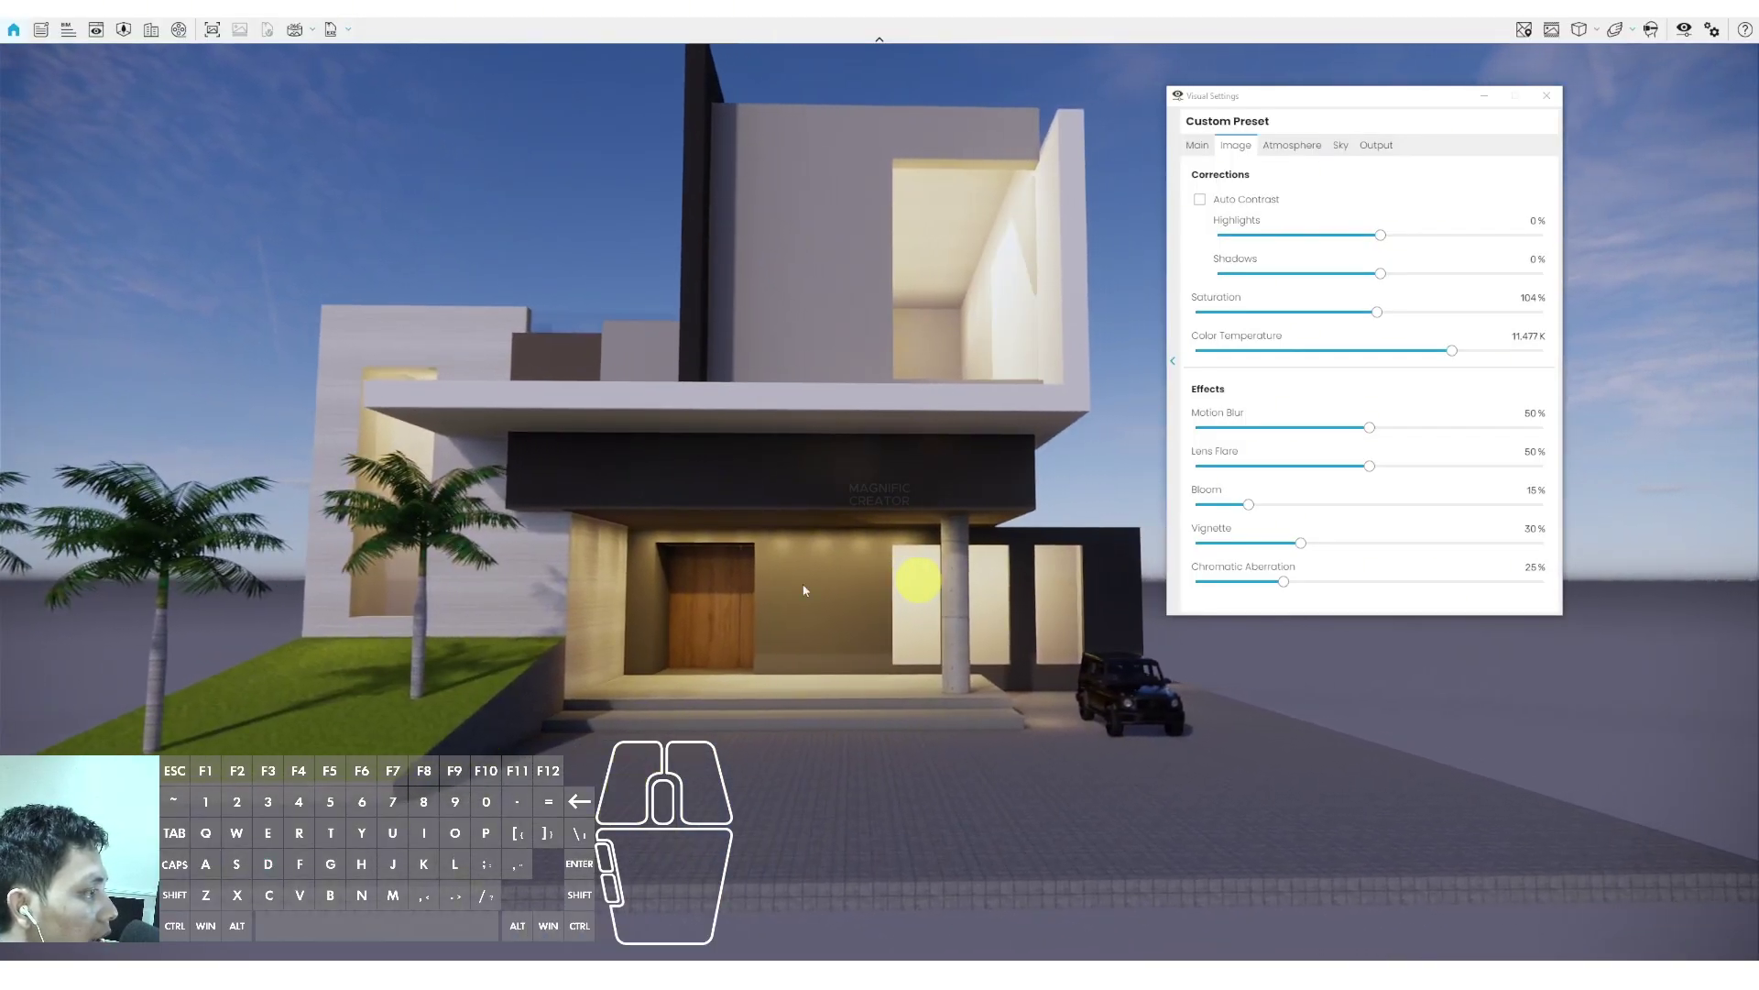
# Switch to SketchUp, reopen the lower wing, paint the inner face of its side-window wall white Color M00 and close the group
pyautogui.moveTo(785, 971)
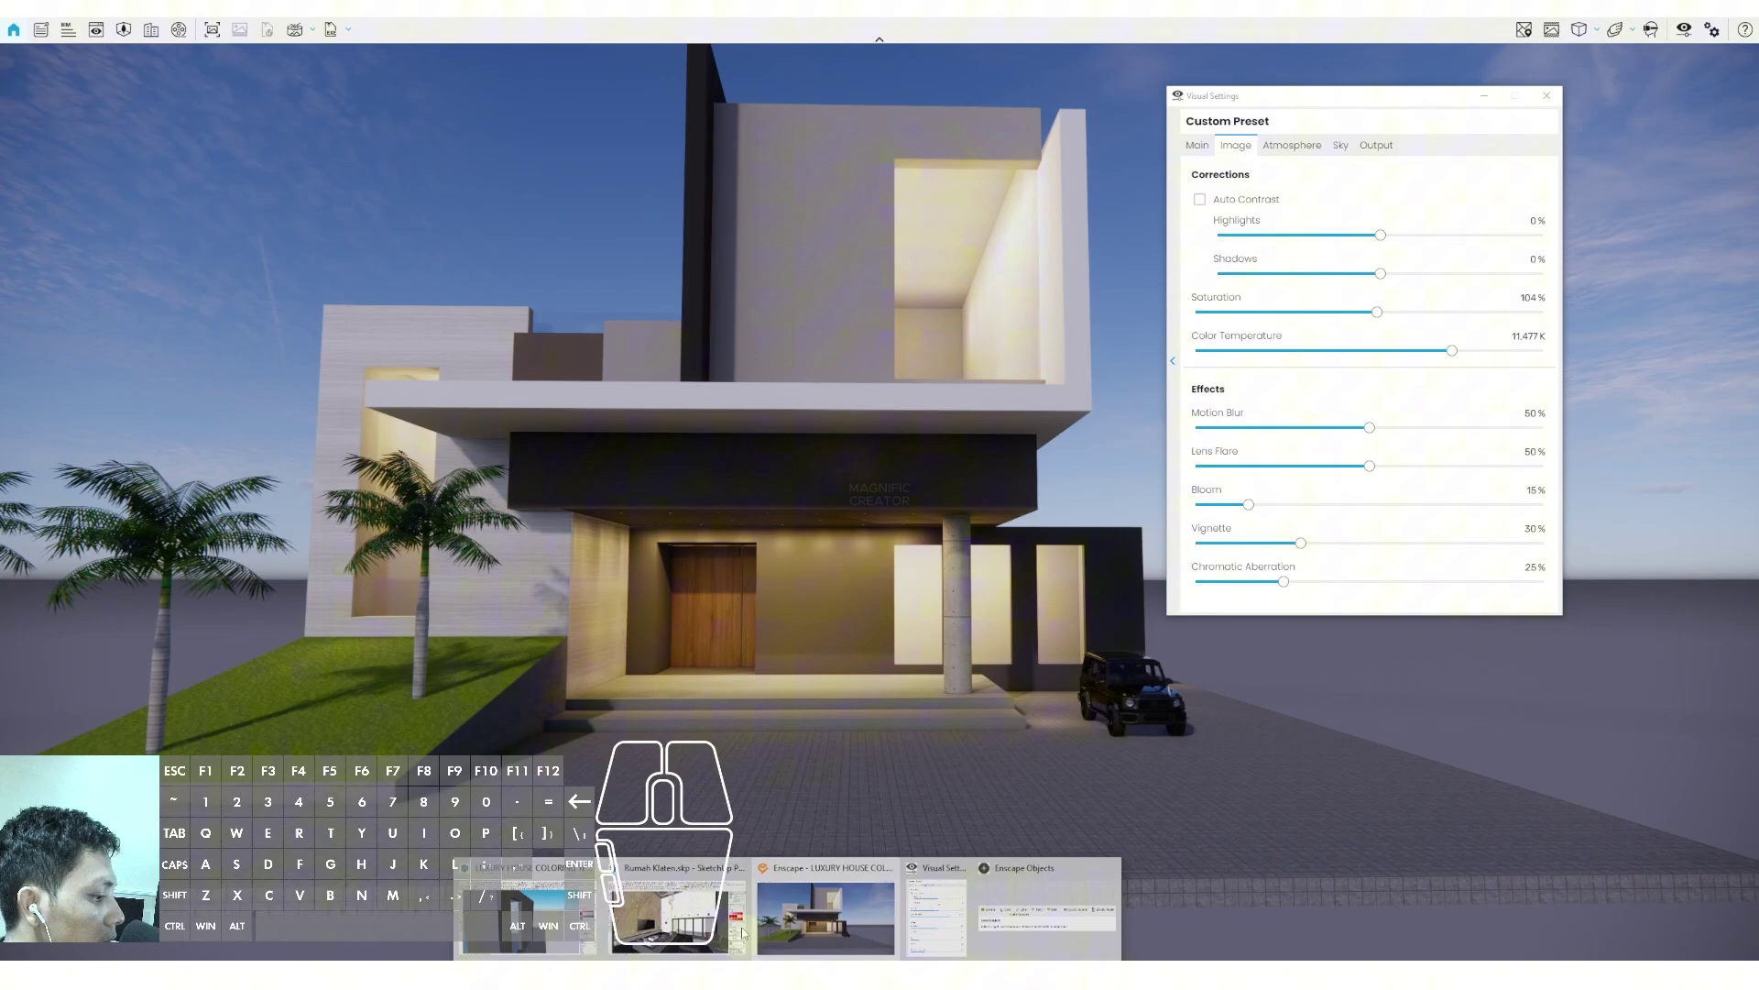
pyautogui.click(541, 894)
pyautogui.tripleClick(847, 400)
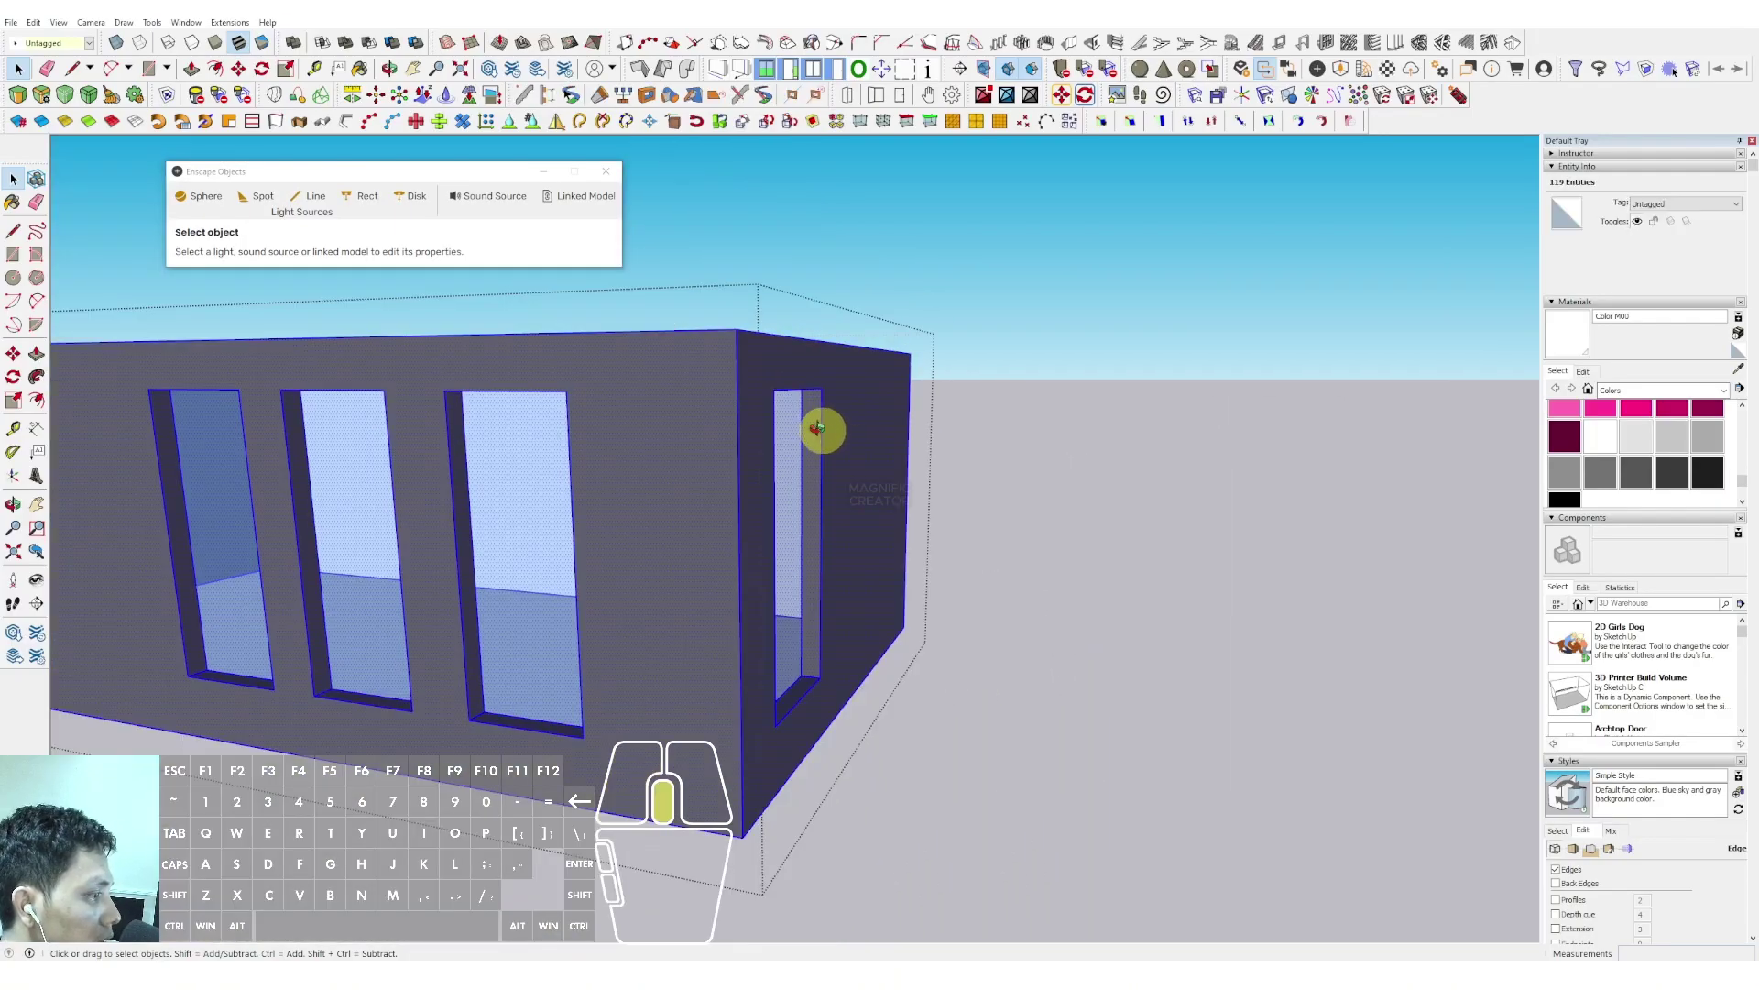
pyautogui.moveTo(818, 428)
pyautogui.mouseDown(button='middle')
pyautogui.moveTo(930, 502)
pyautogui.moveTo(816, 486)
pyautogui.moveTo(1076, 542)
pyautogui.mouseUp(button='middle')
pyautogui.scroll(2, 816, 486)
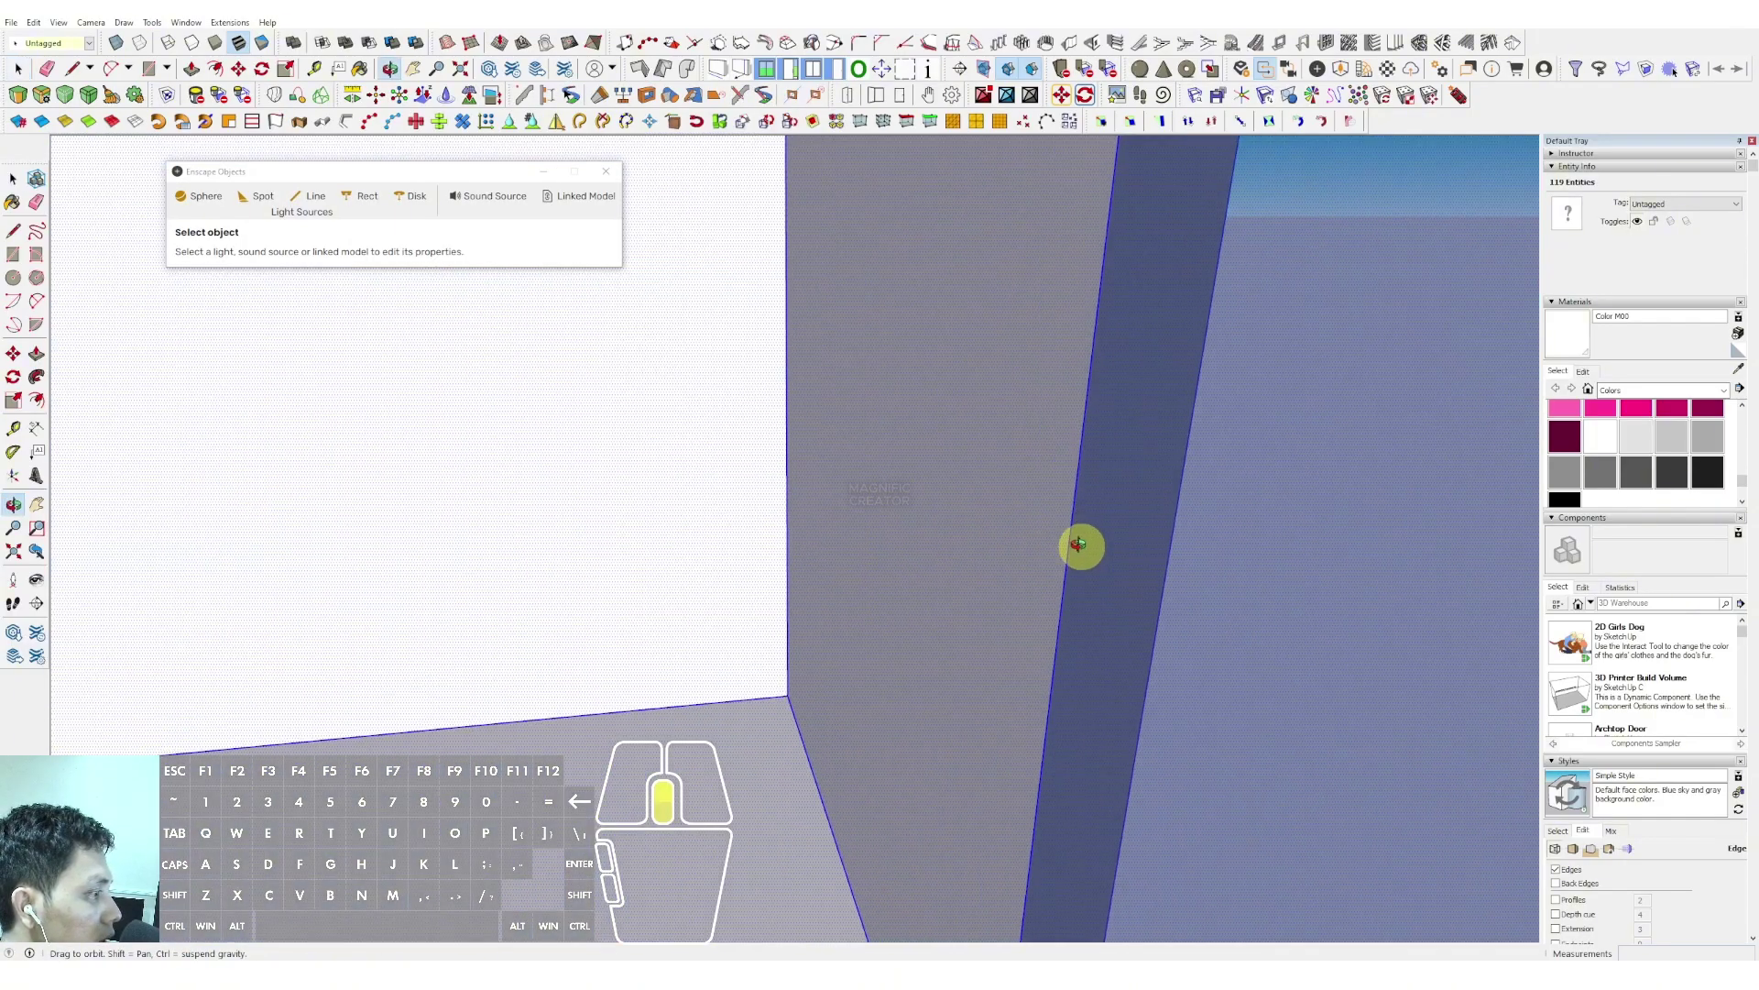
pyautogui.moveTo(930, 502); pyautogui.dragTo(941, 500, button='middle')
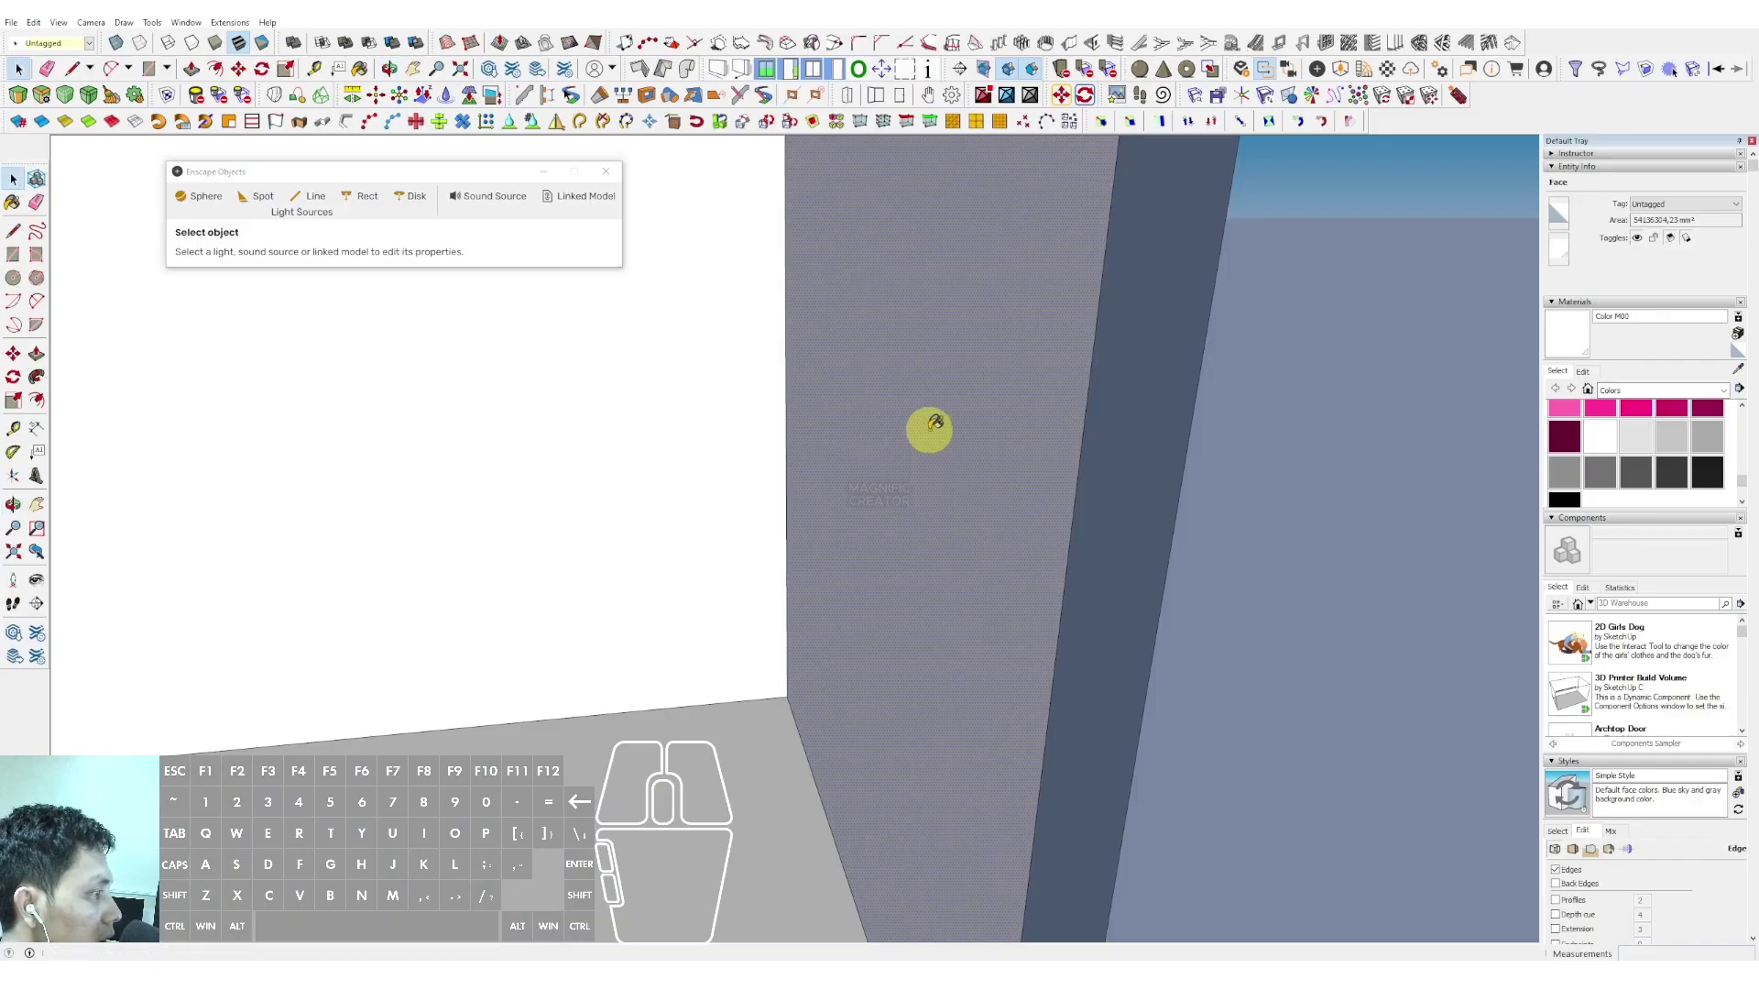
pyautogui.press('space')
pyautogui.moveTo(860, 424); pyautogui.dragTo(801, 369, button='middle')
pyautogui.scroll(-10, 894, 367)
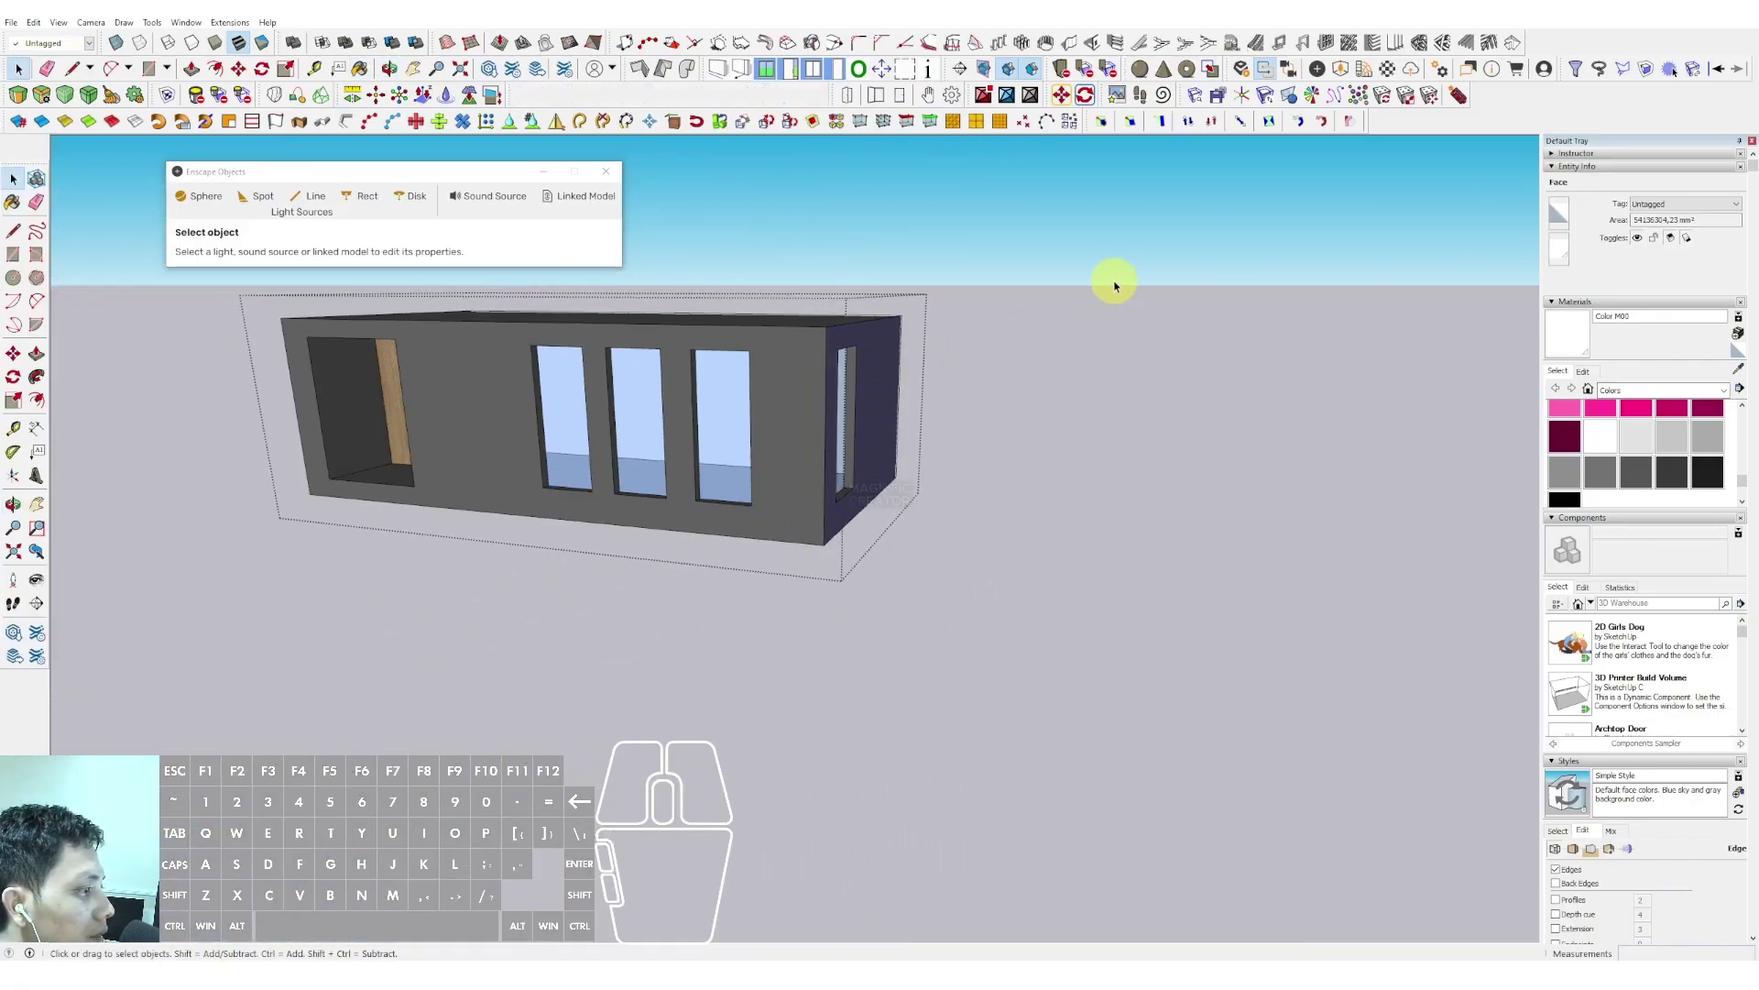
pyautogui.click(1114, 287)
# Open the white frame around the upper volume, thin its upright slightly with Push/Pull on the inner face and close the group
pyautogui.scroll(-5, 1009, 341)
pyautogui.moveTo(990, 367); pyautogui.dragTo(892, 546, button='middle')
pyautogui.scroll(3, 859, 498)
pyautogui.moveTo(739, 466); pyautogui.dragTo(852, 391, button='middle')
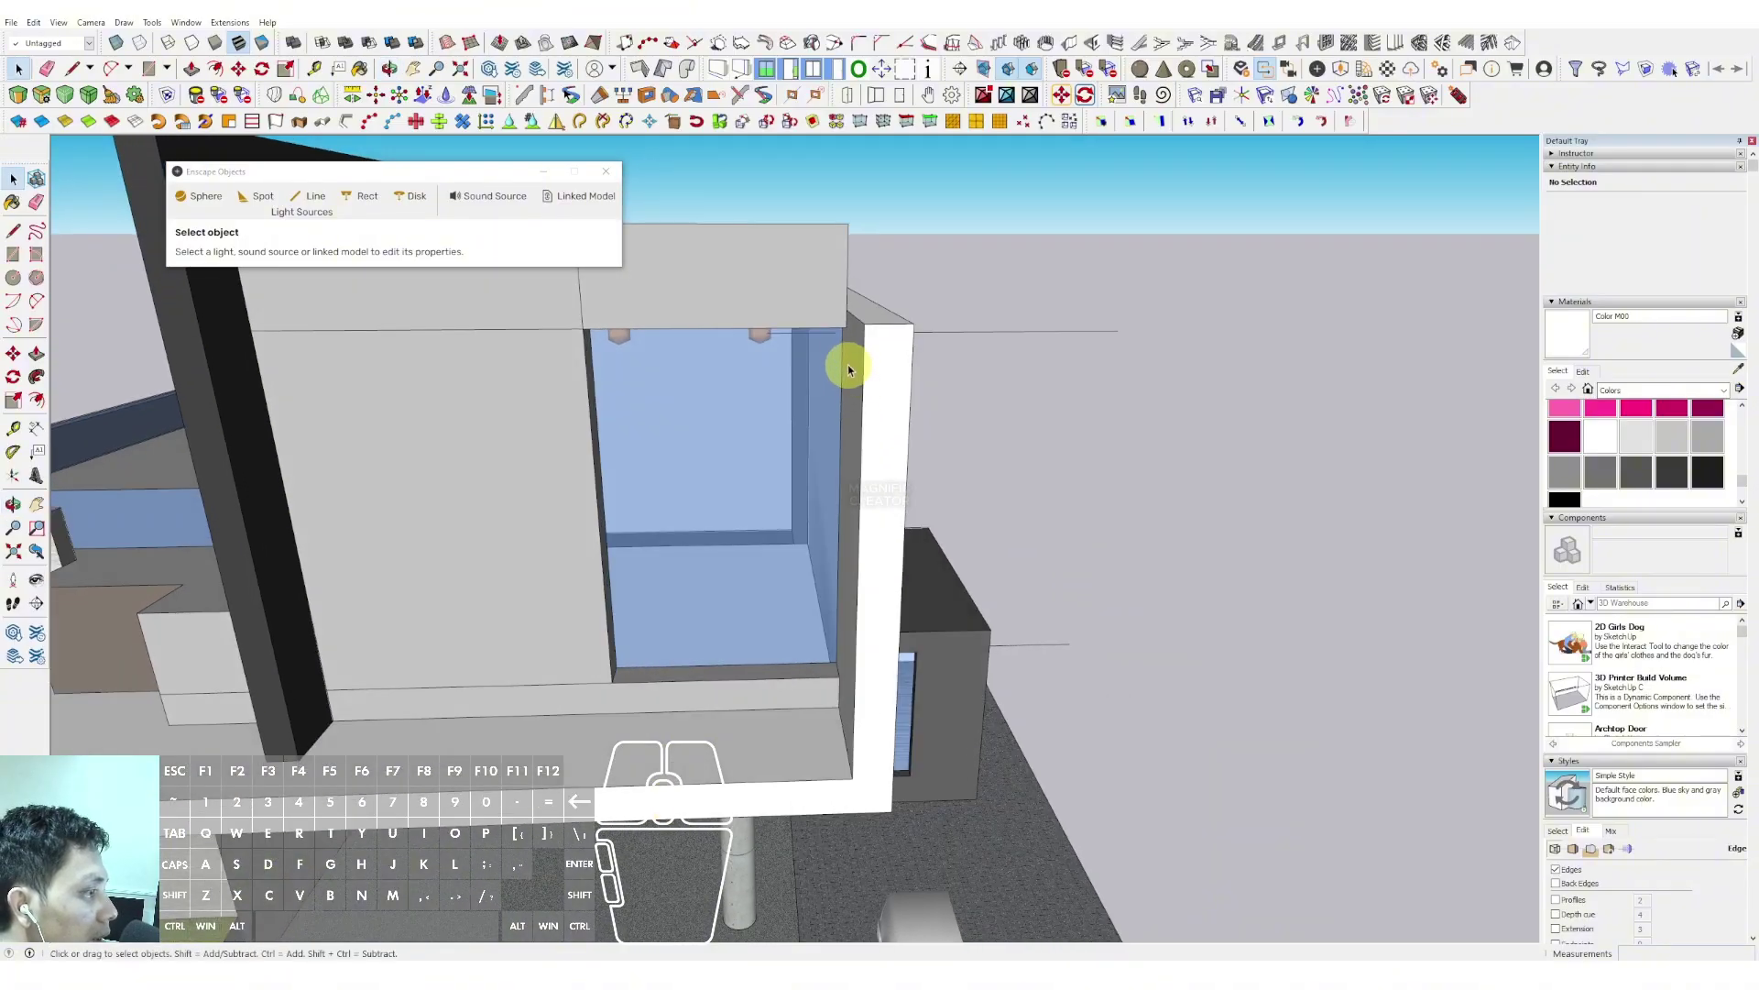
pyautogui.tripleClick(854, 343)
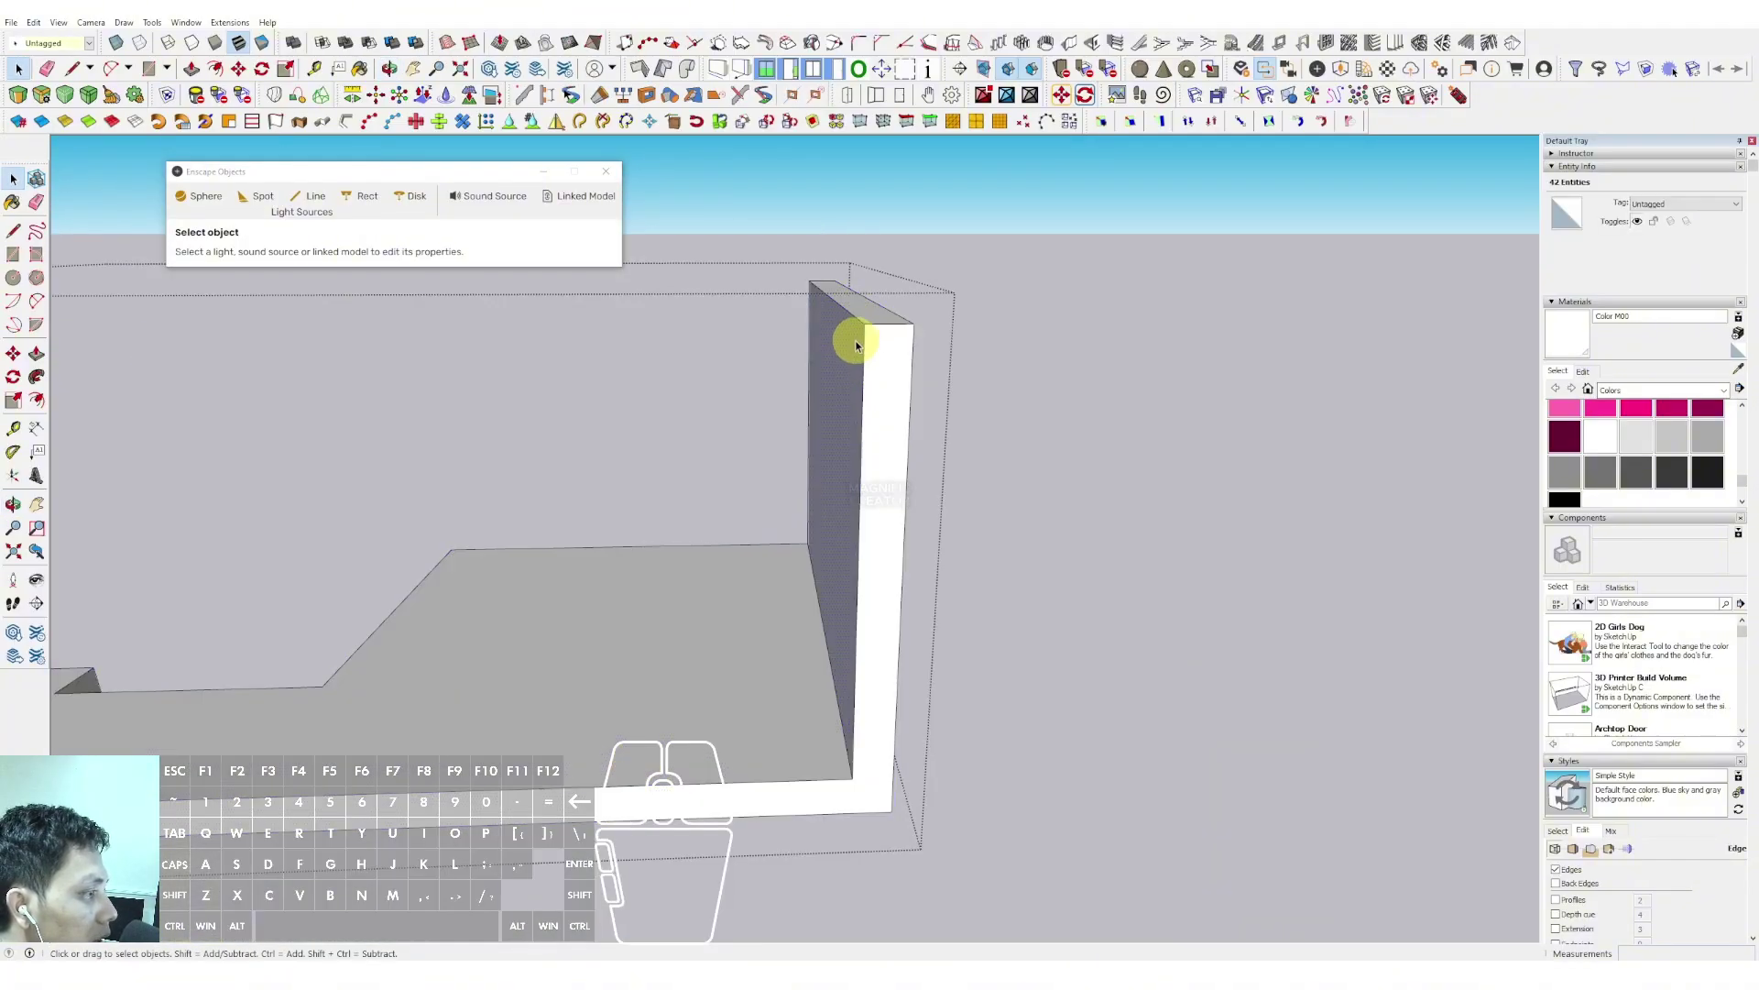
pyautogui.press('space')
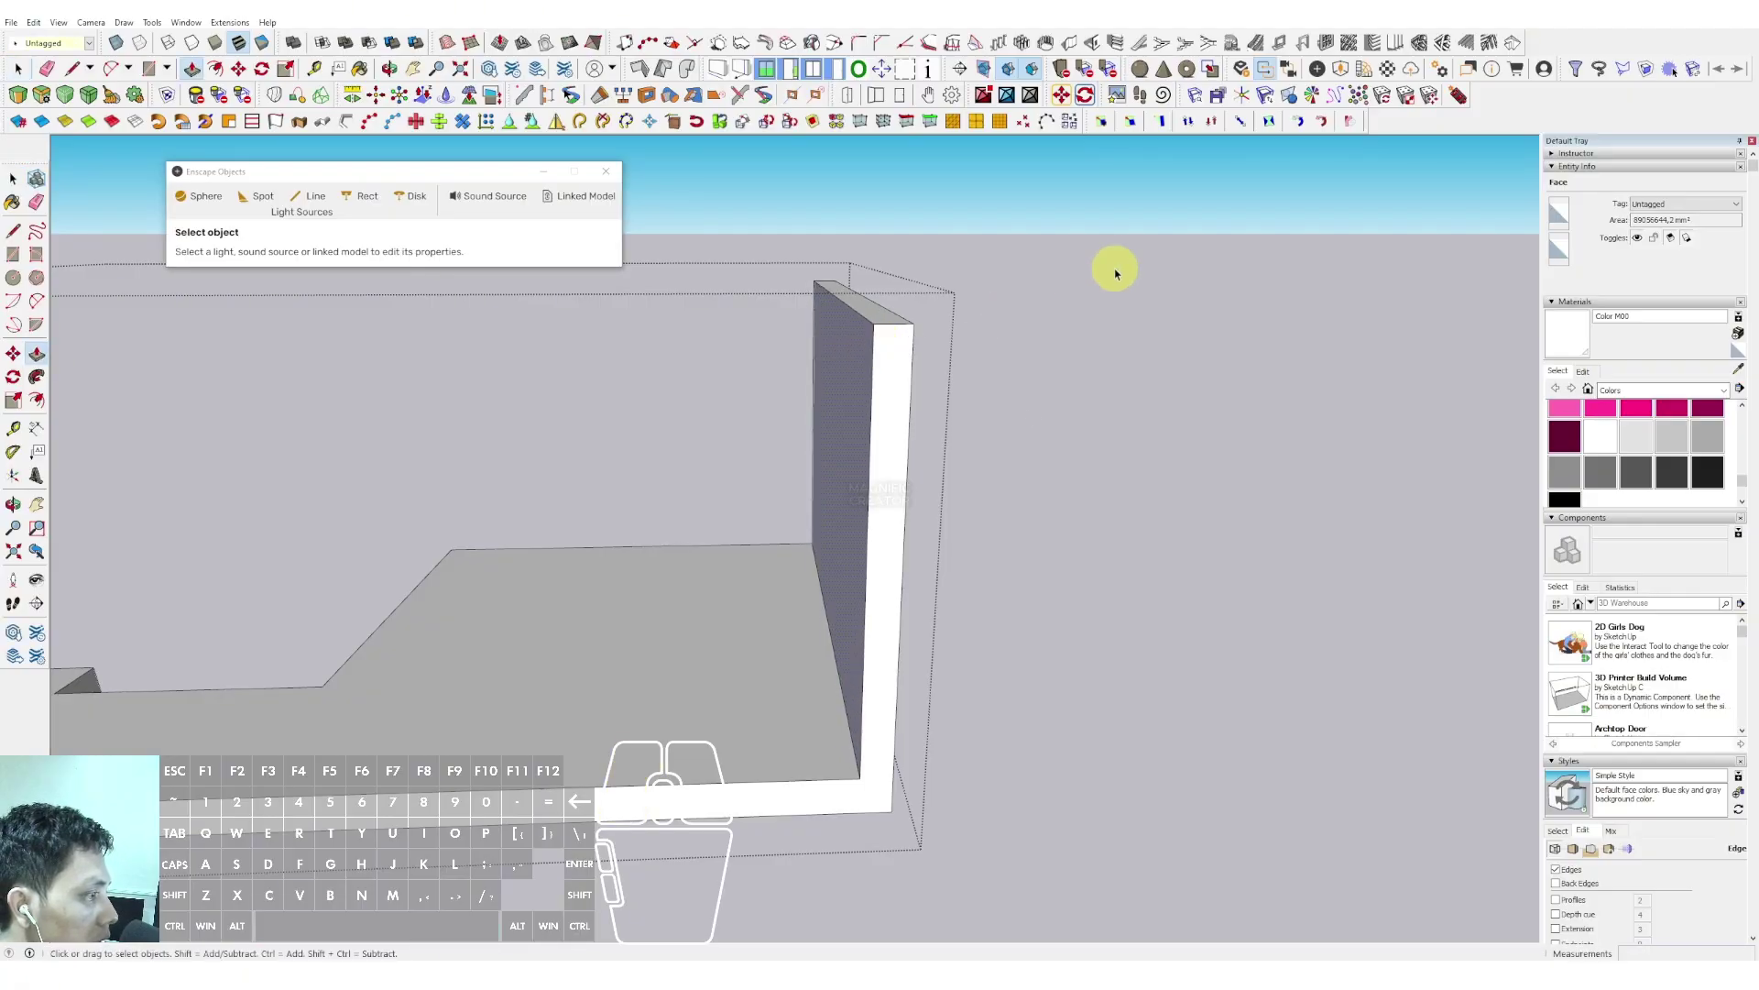
pyautogui.press('Escape')
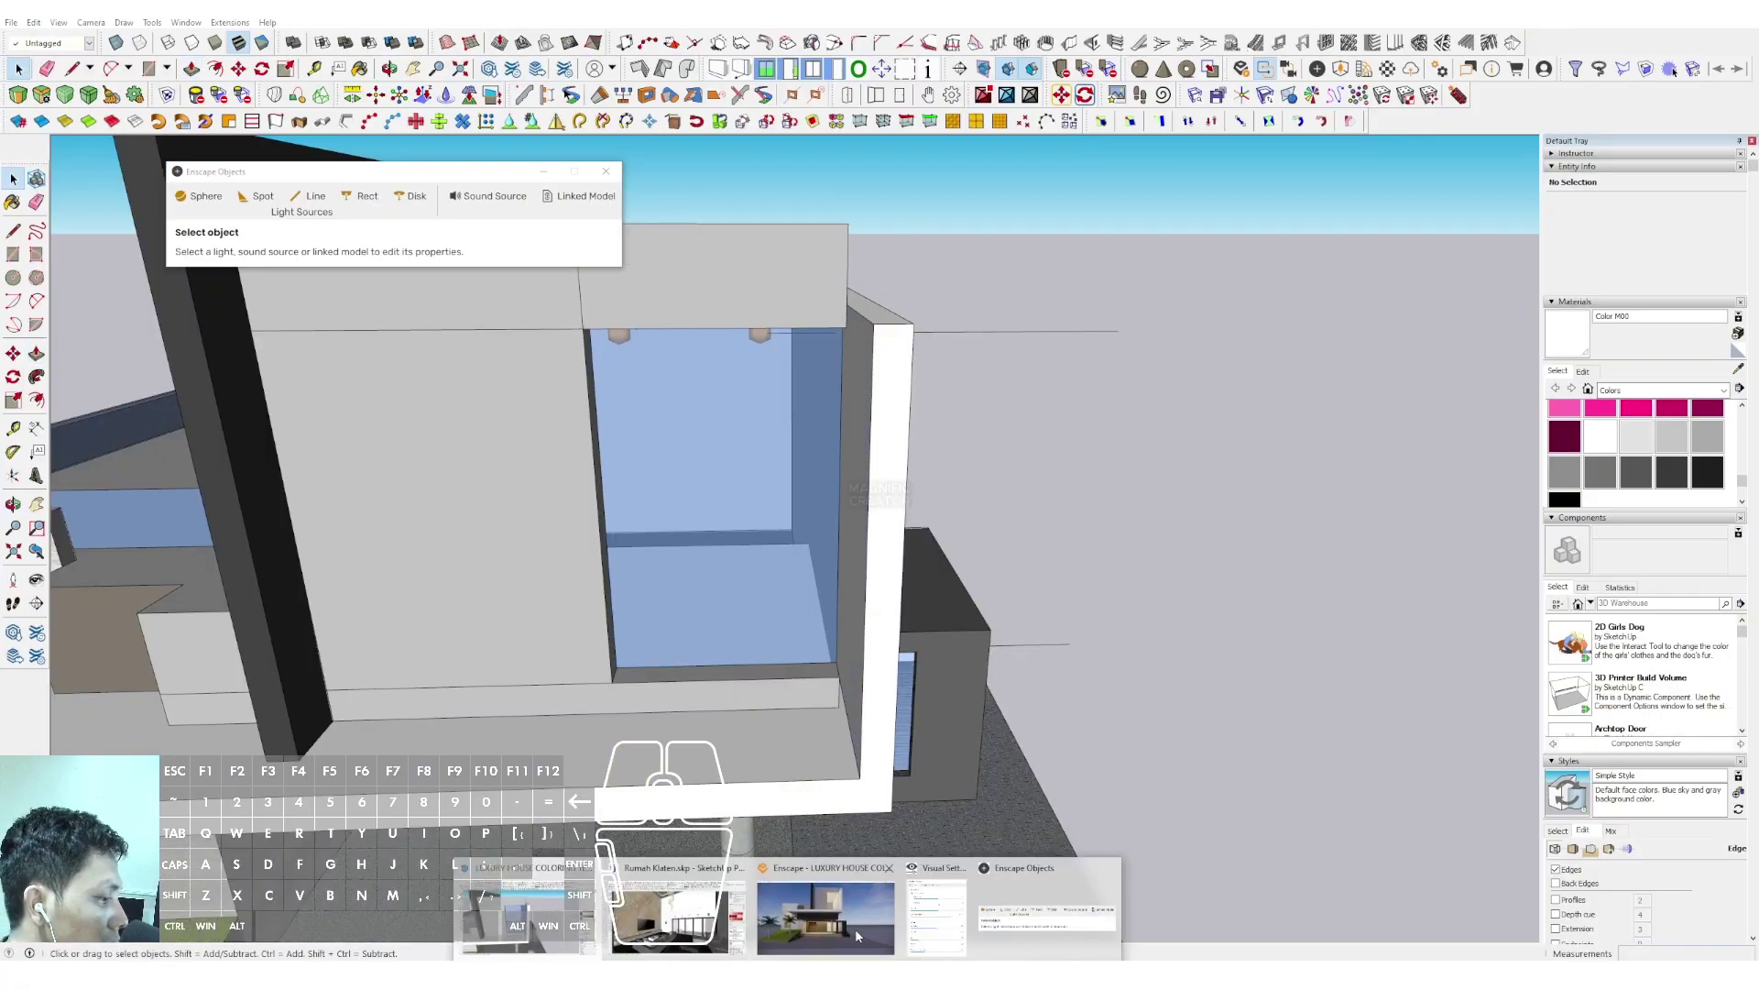
# Switch to the Enscape render and examine the upper frame and lit rooms from several front viewpoints
pyautogui.click(859, 932)
pyautogui.press('a')
pyautogui.press('d')
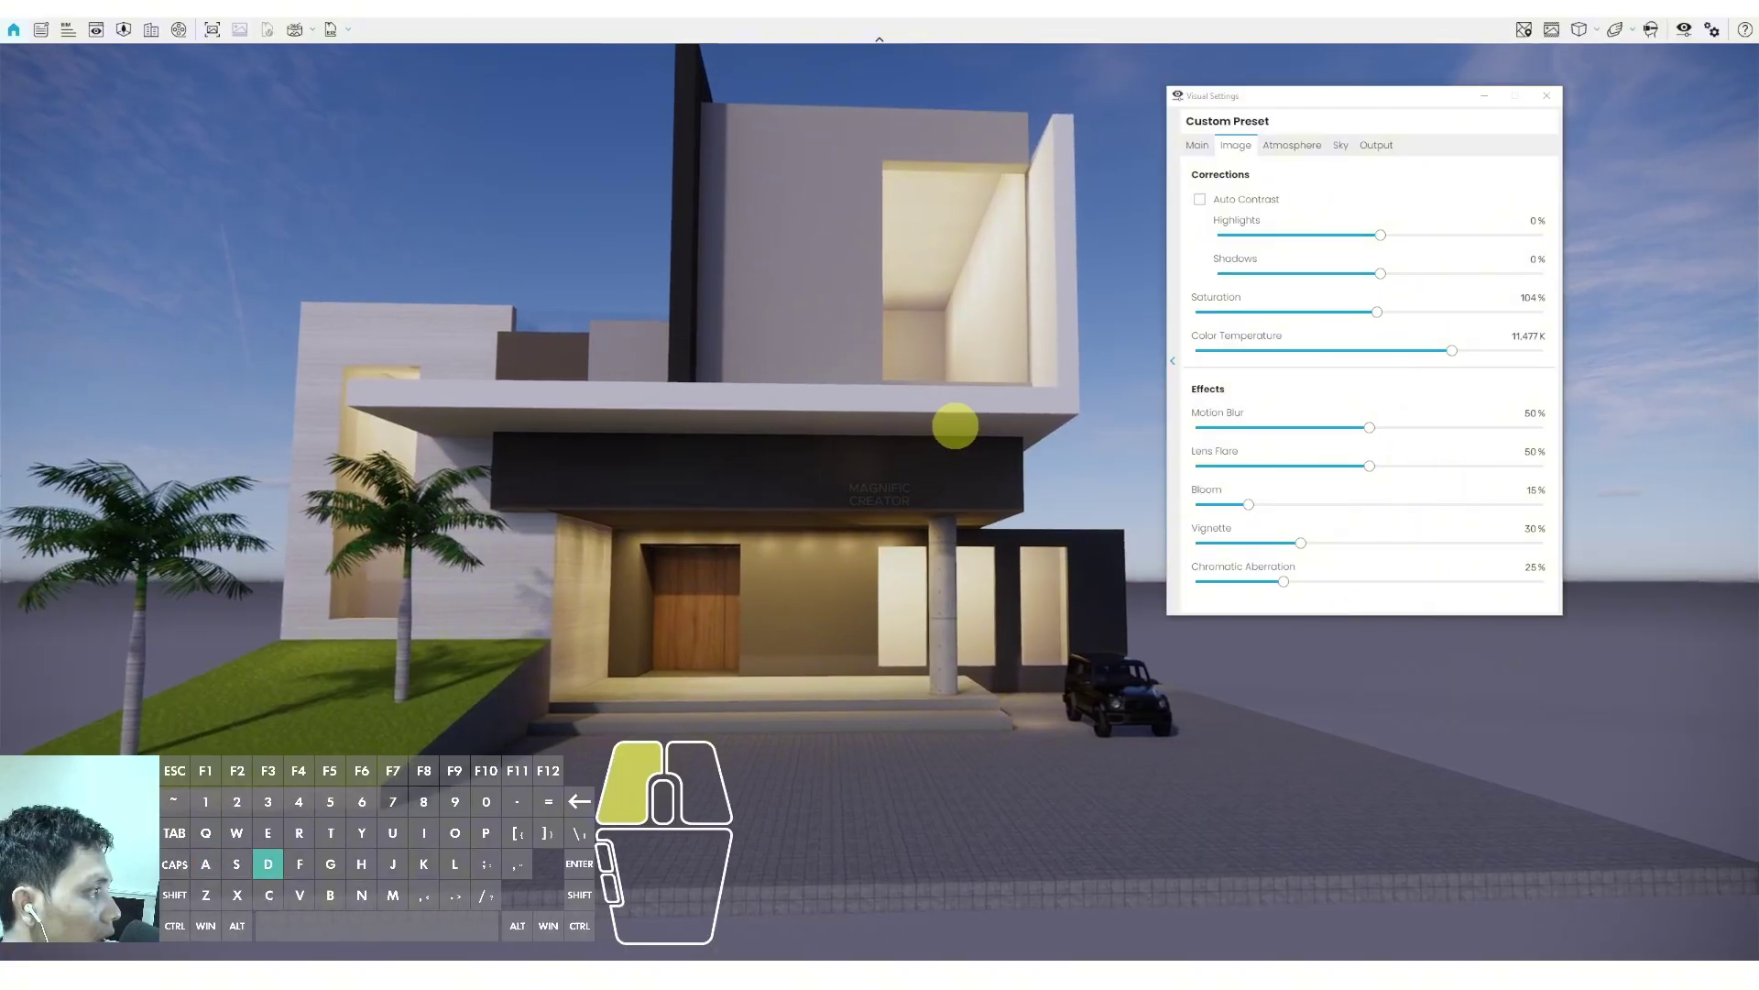
pyautogui.moveTo(906, 427); pyautogui.dragTo(880, 397)
pyautogui.press('w')
pyautogui.press('e')
pyautogui.press('s')
pyautogui.press('a')
pyautogui.press('w')
pyautogui.press('d')
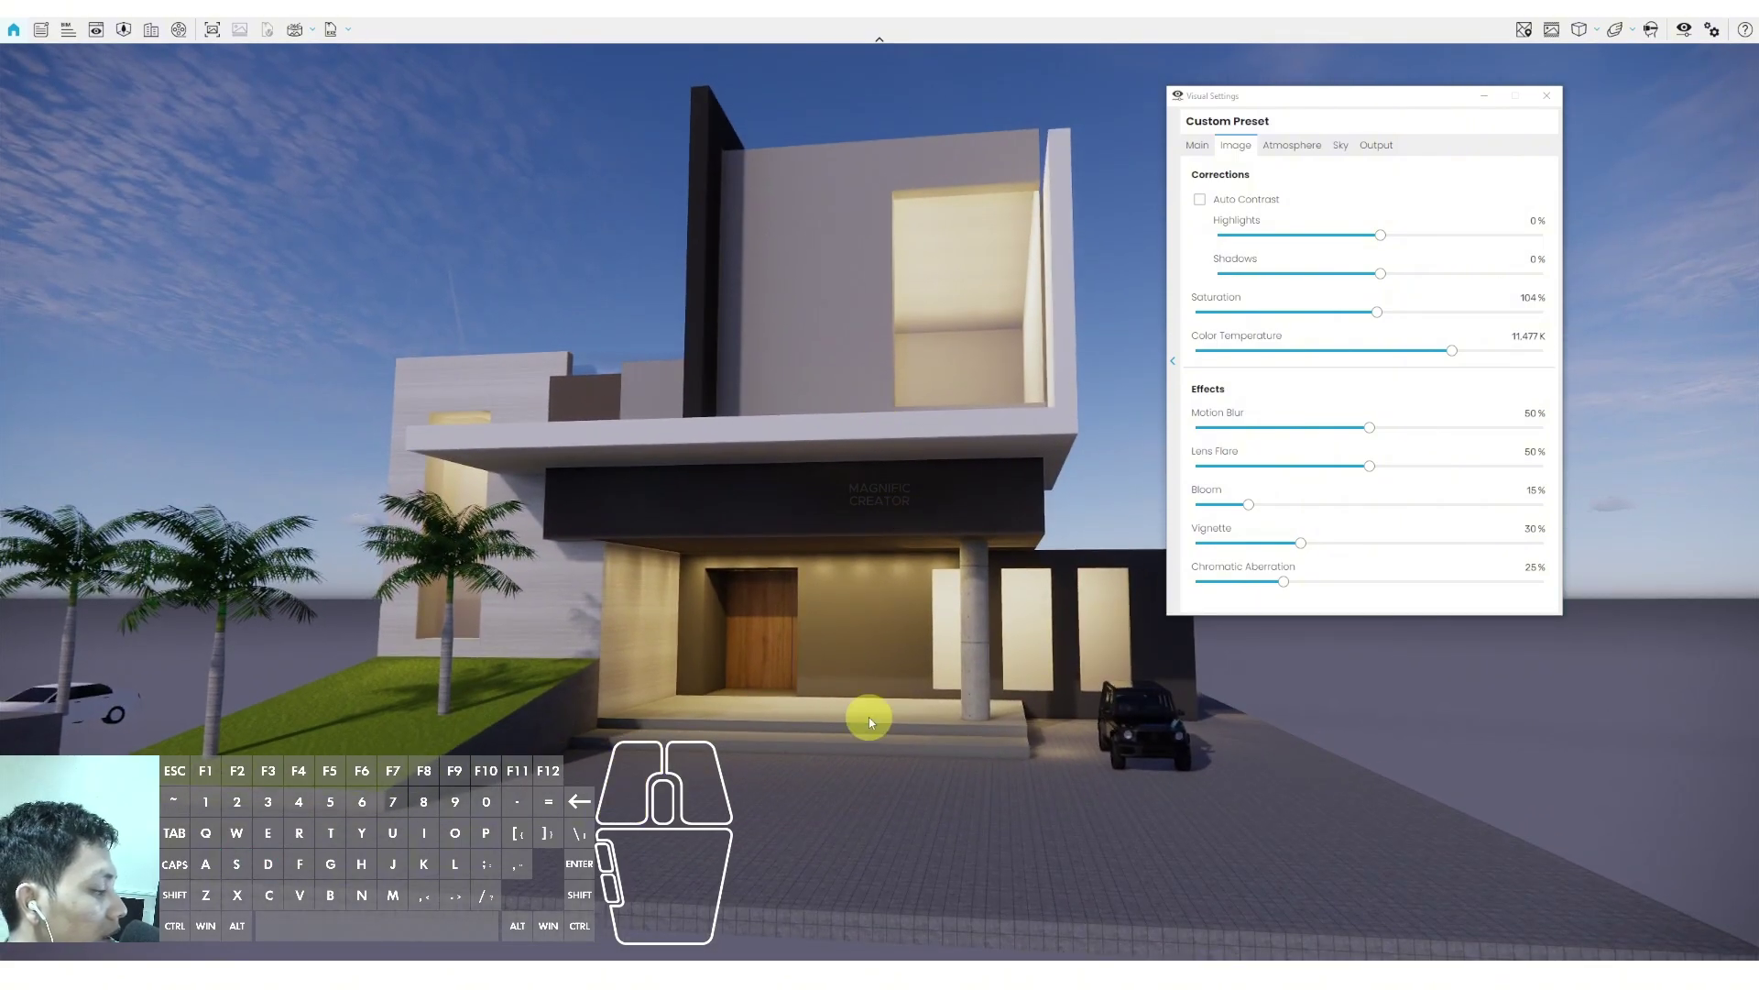
pyautogui.moveTo(887, 507); pyautogui.dragTo(923, 529)
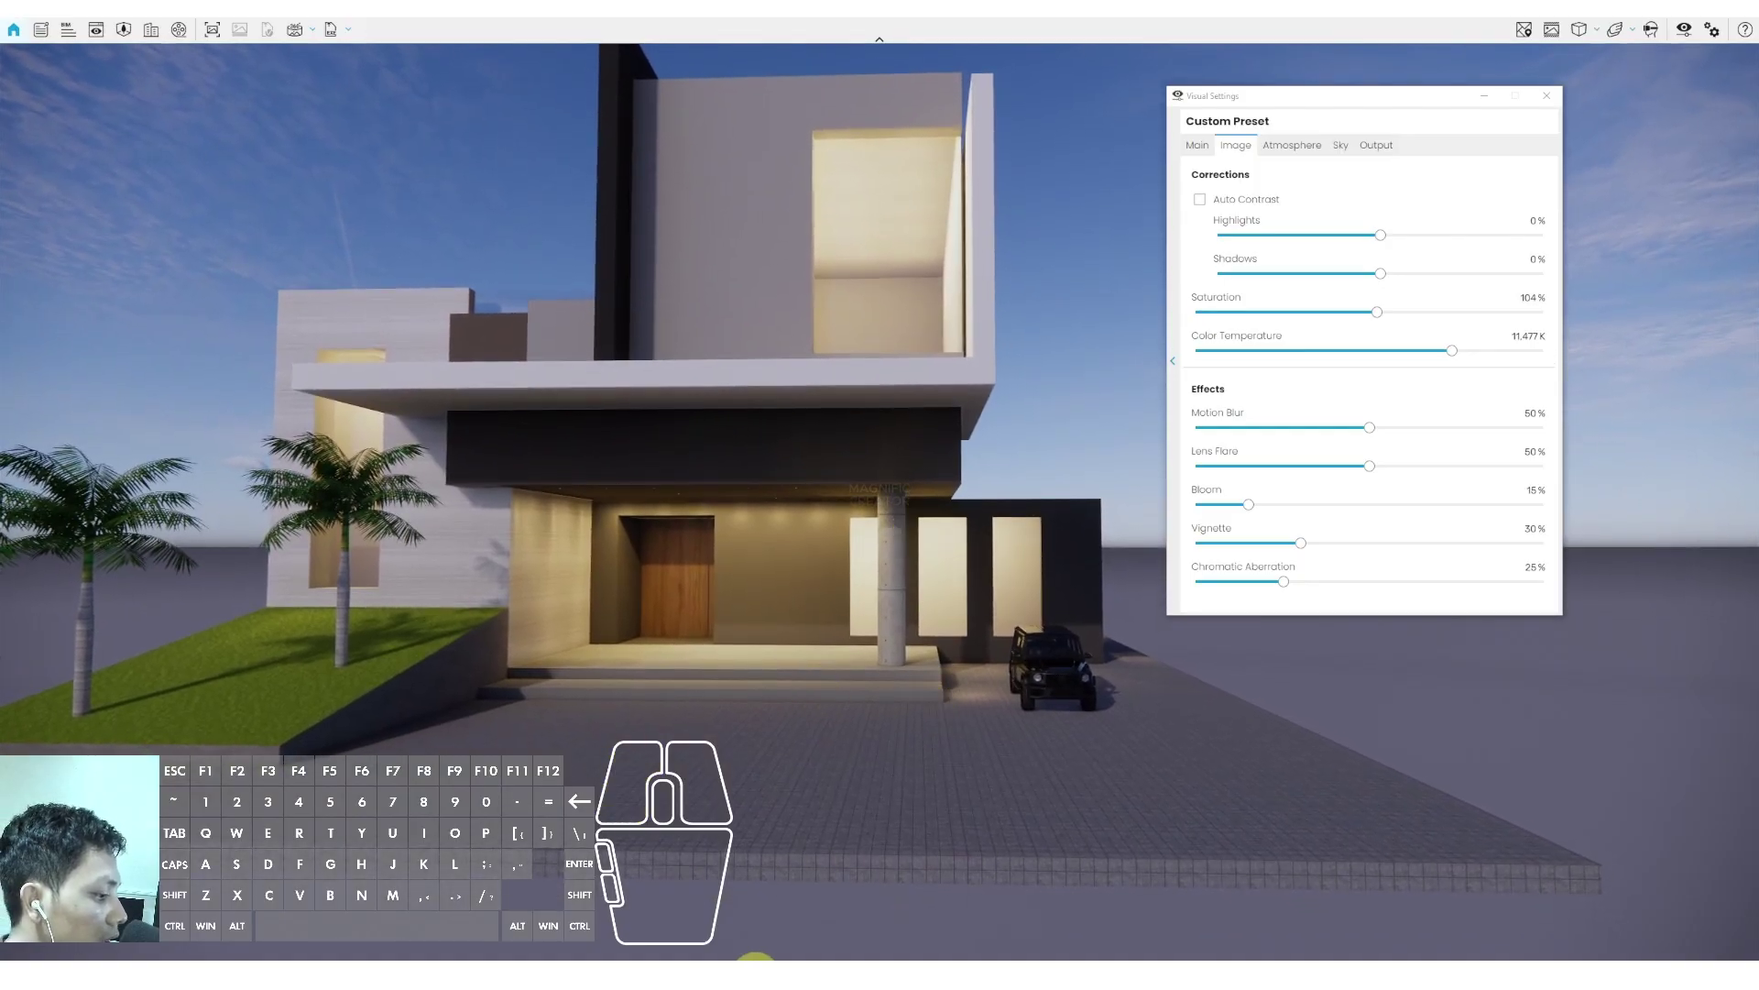
# Switch to SketchUp and trace the paved base's two sides and rear edge with lines, leaving the front edge open
pyautogui.click(788, 977)
pyautogui.click(499, 936)
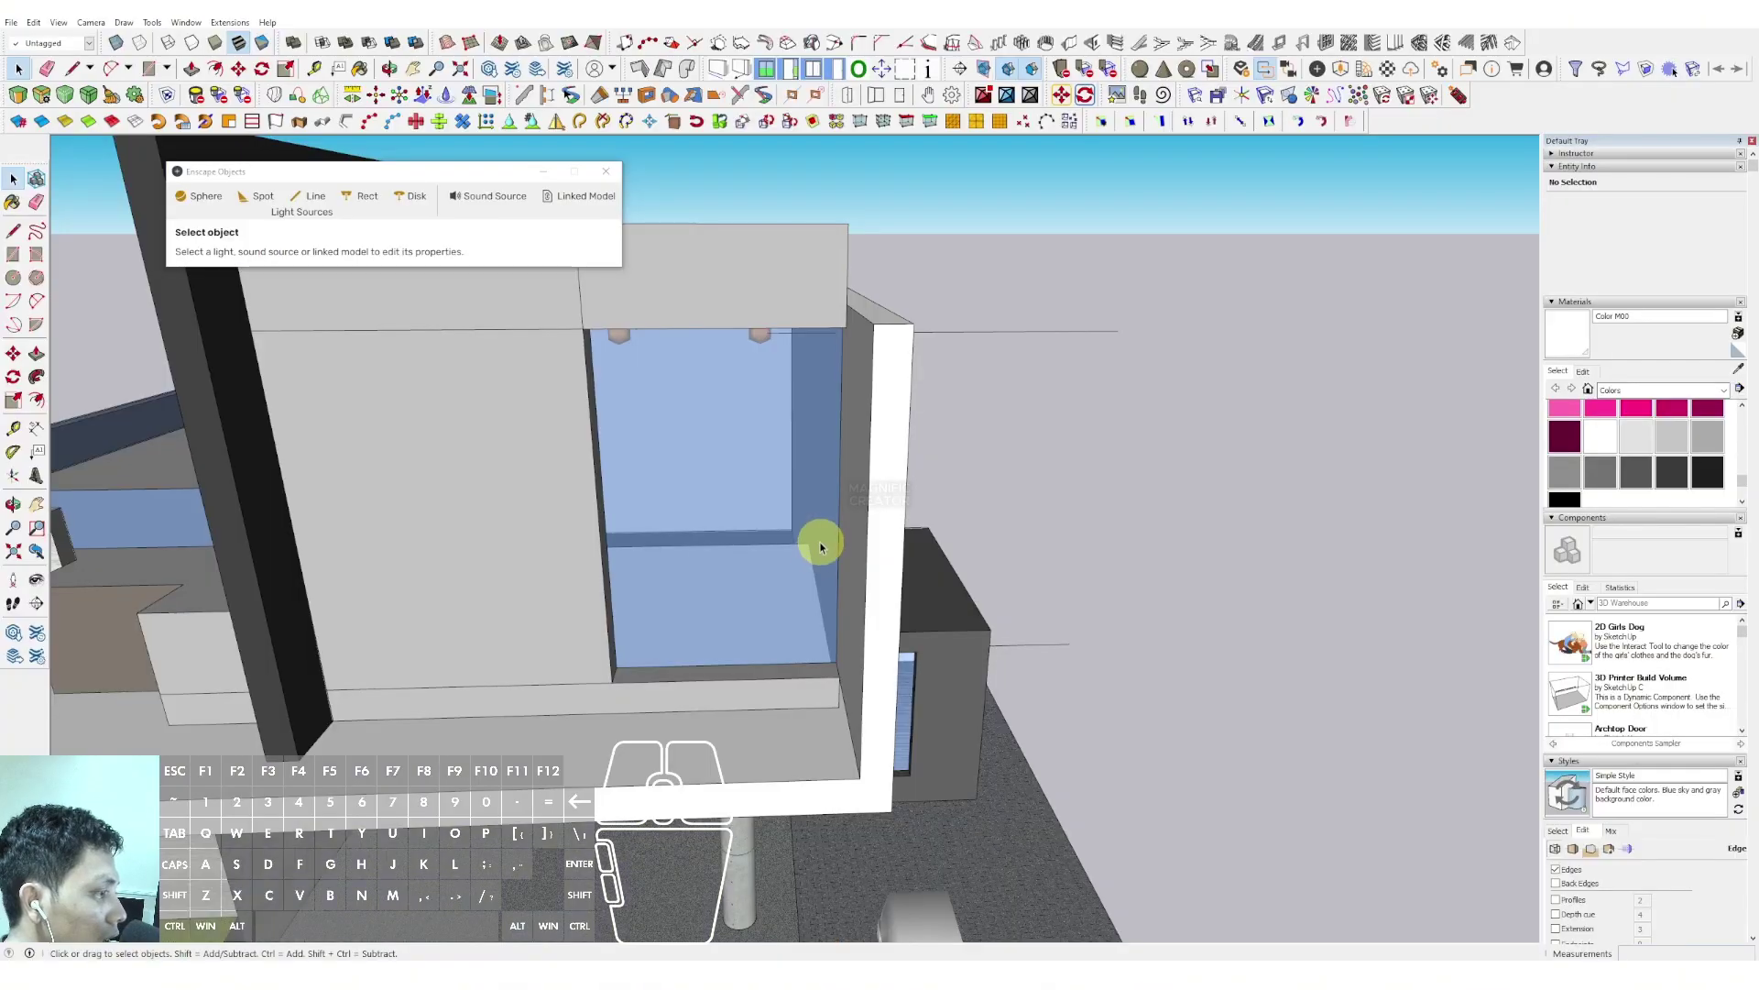
pyautogui.scroll(-10, 794, 504)
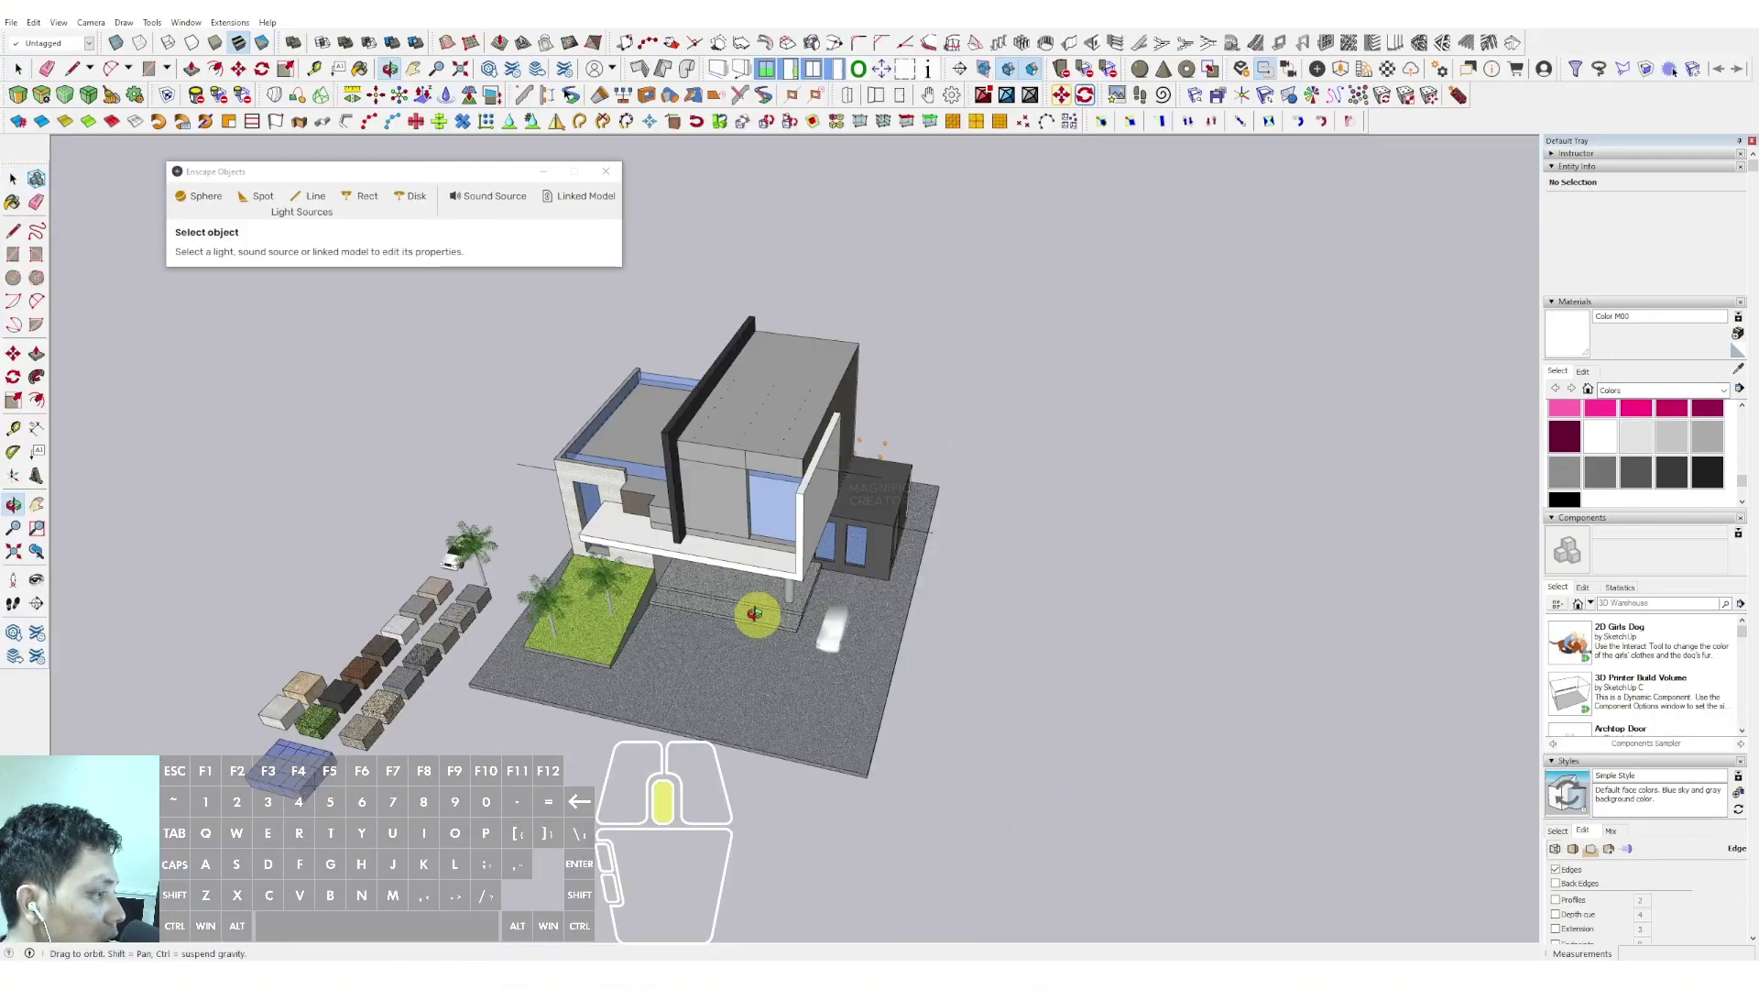
pyautogui.moveTo(758, 609)
pyautogui.mouseDown(button='middle')
pyautogui.moveTo(907, 514)
pyautogui.moveTo(930, 595)
pyautogui.moveTo(904, 691)
pyautogui.mouseUp(button='middle')
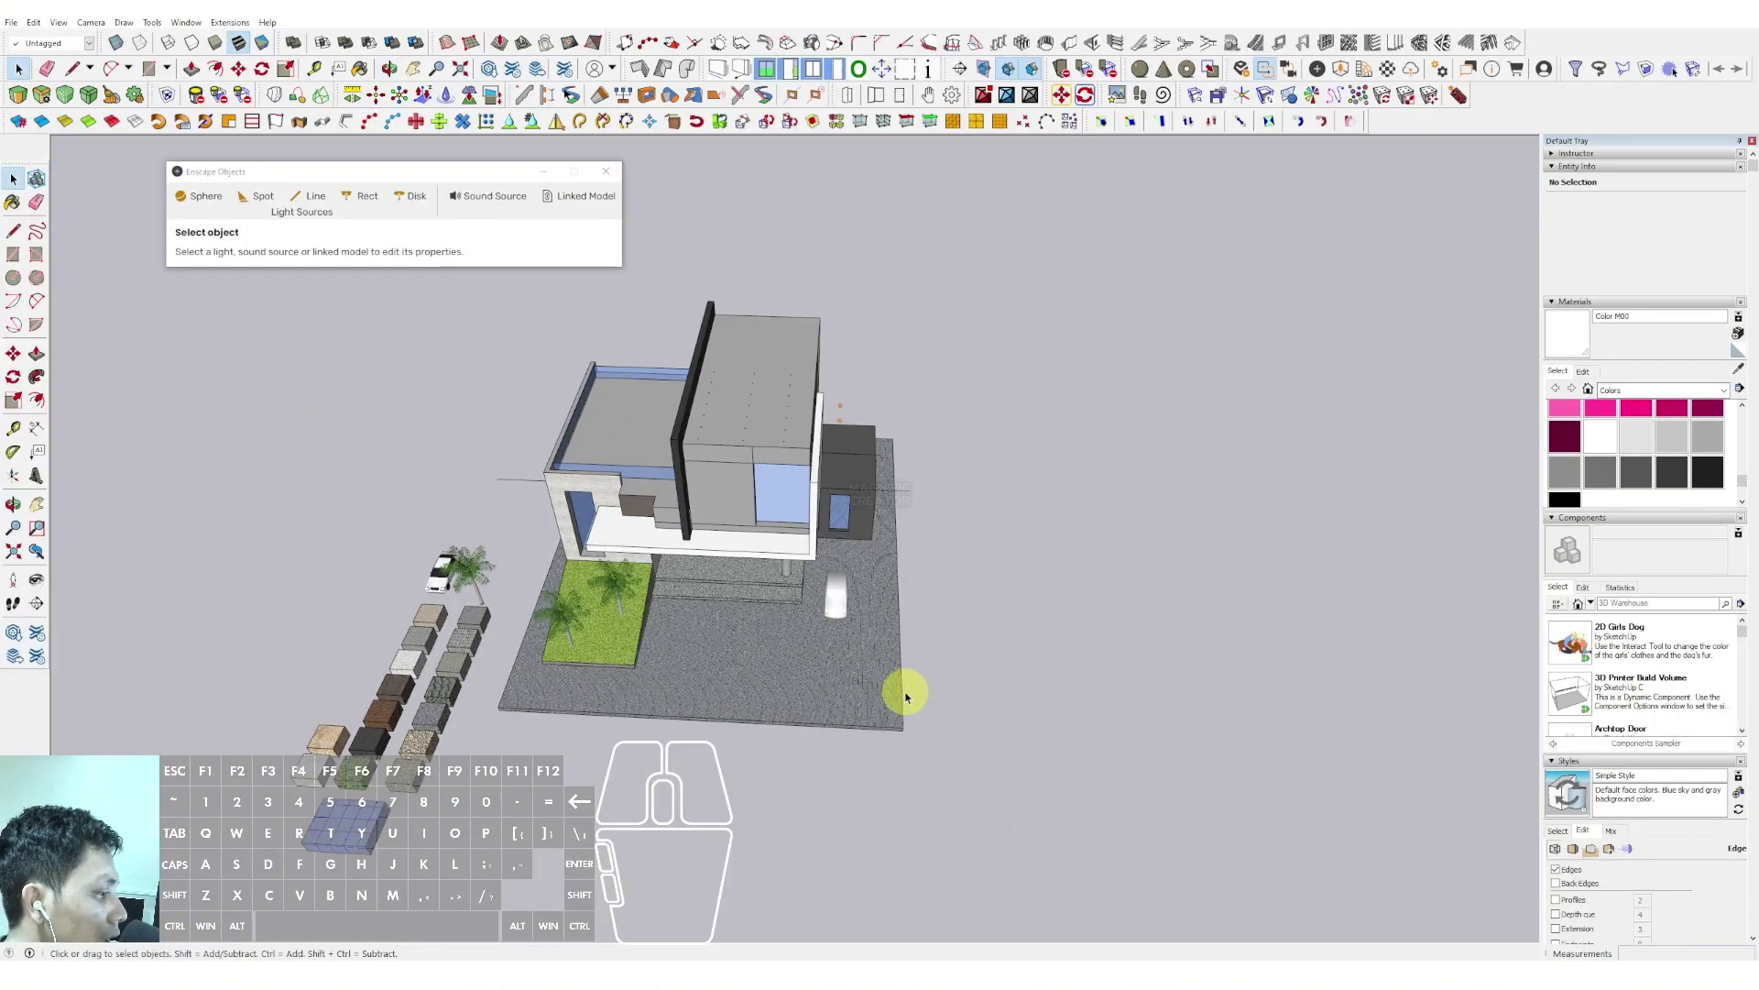
pyautogui.press('l')
pyautogui.click(903, 724)
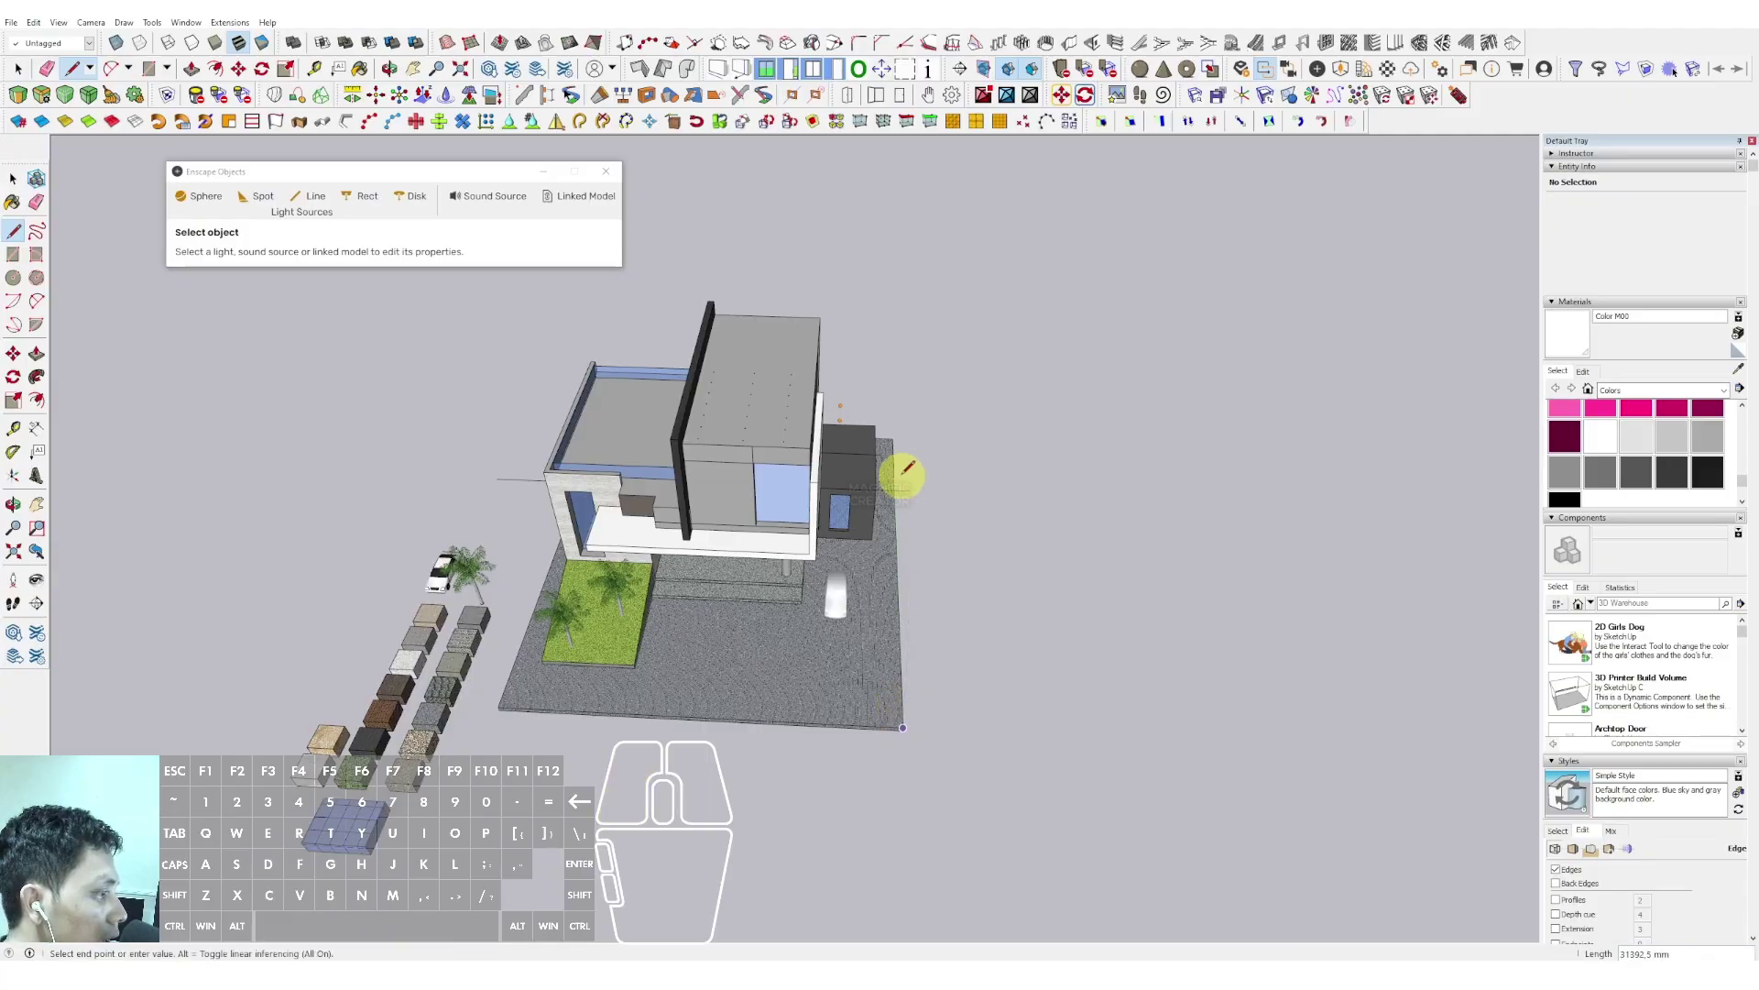
pyautogui.scroll(-3, 896, 433)
pyautogui.scroll(4, 680, 440)
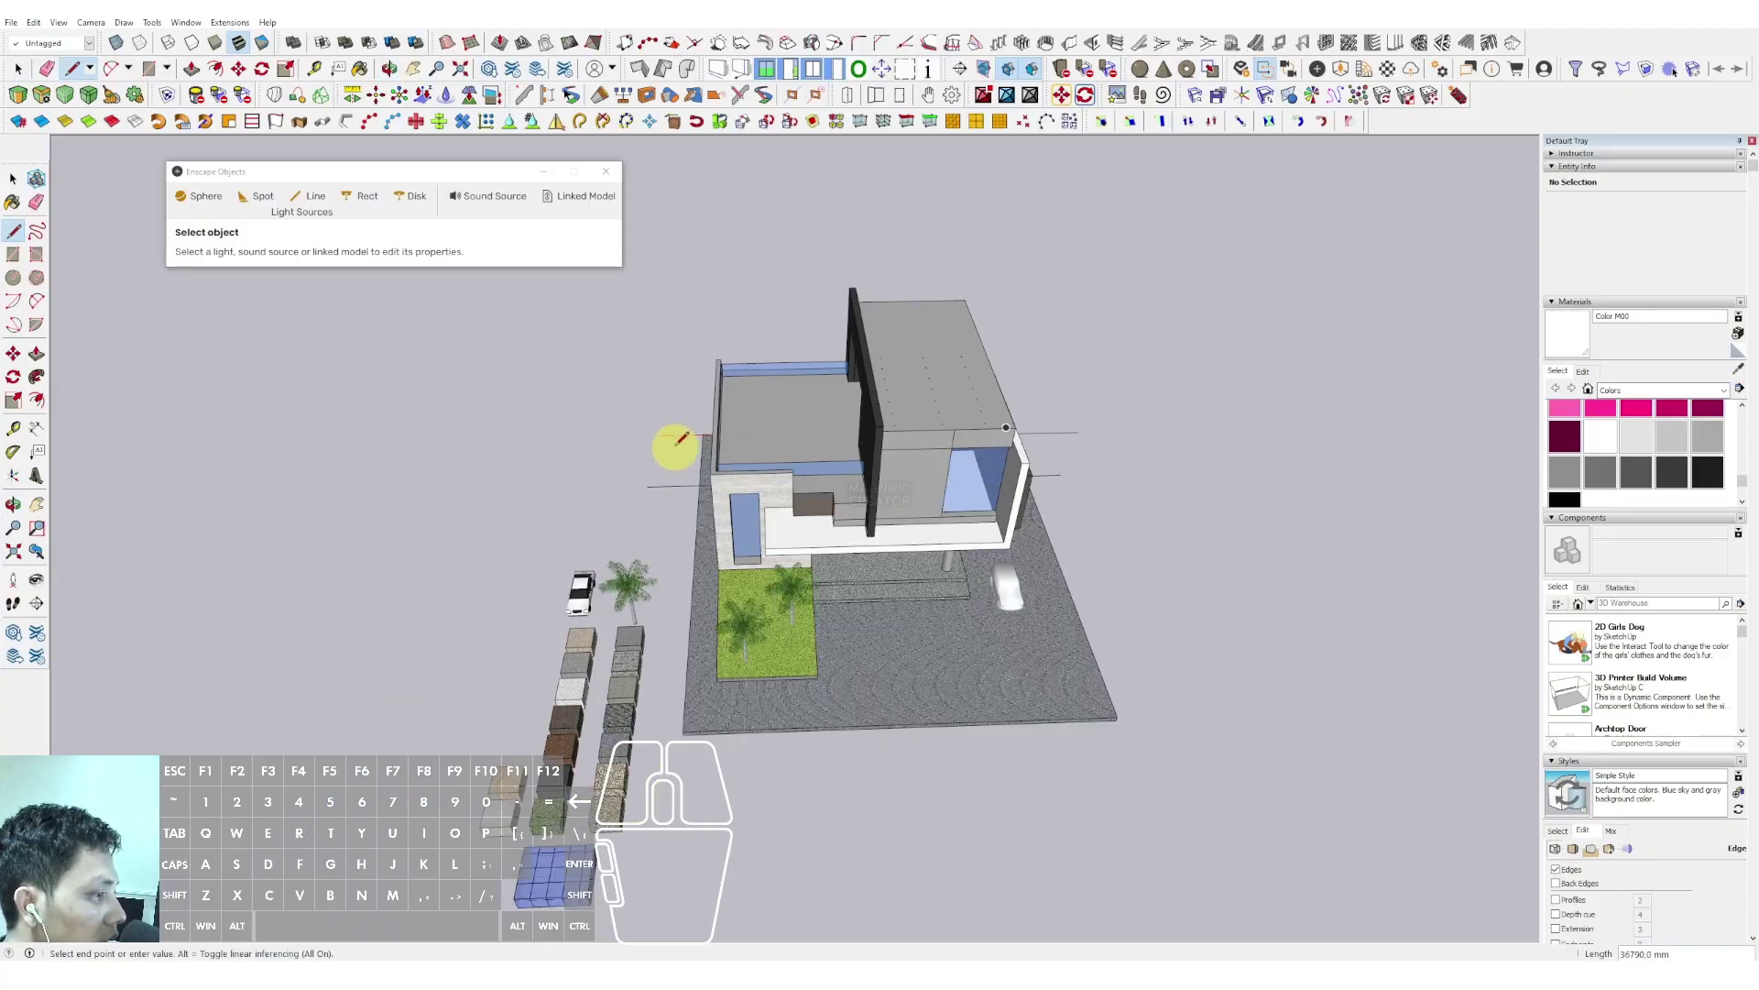
pyautogui.click(682, 730)
pyautogui.press('space')
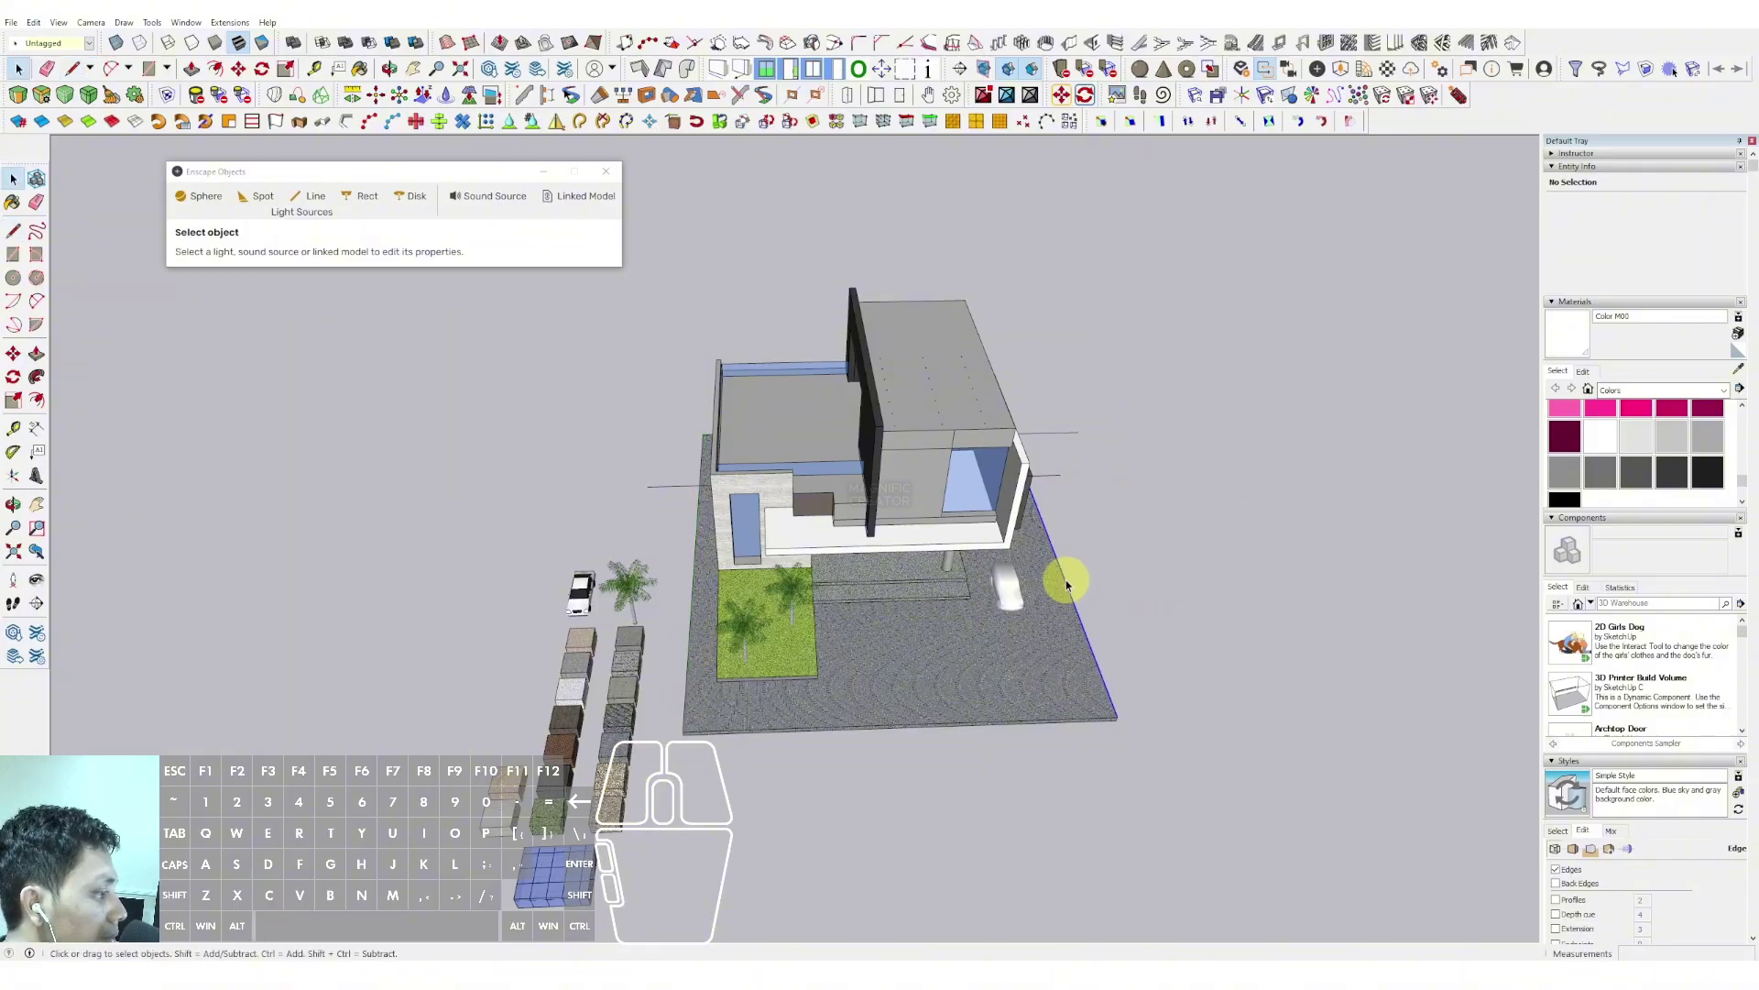
# Offset the three traced edges outward about 35 m and close the ground outline with lines from the base's front corners
pyautogui.press('f')
pyautogui.click(1059, 569)
pyautogui.scroll(-1, 1229, 511)
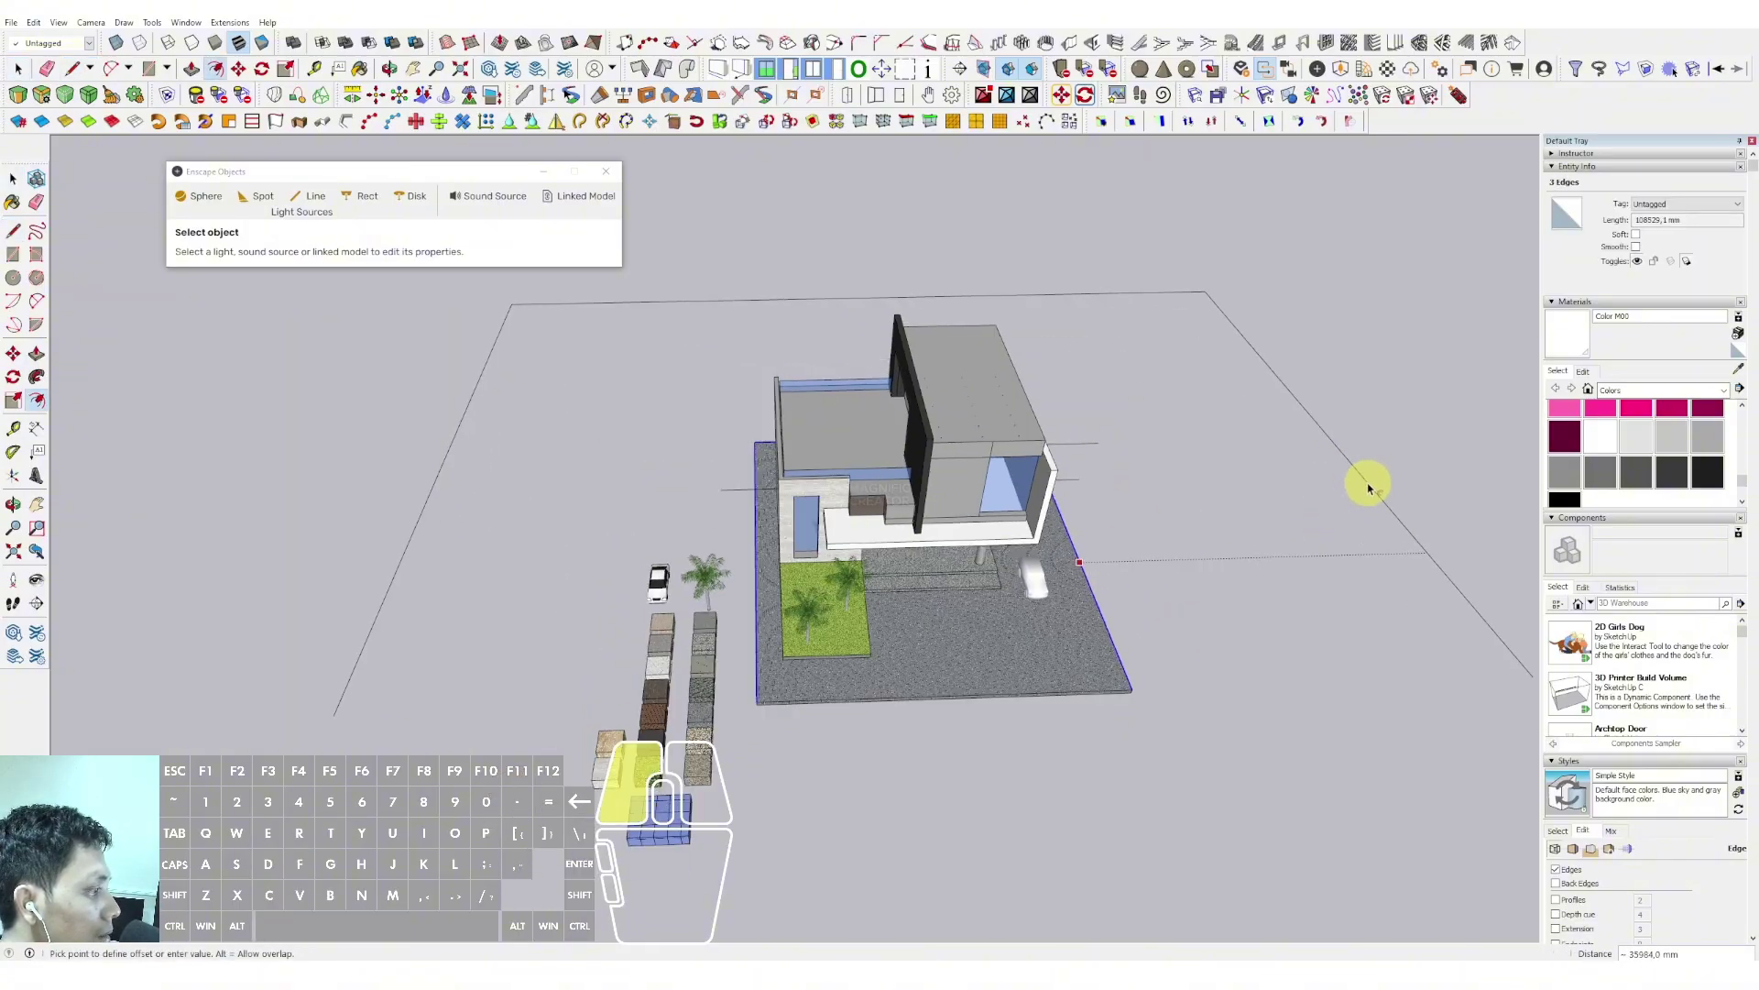
pyautogui.press('l')
pyautogui.moveTo(1132, 691); pyautogui.dragTo(974, 641, button='middle')
pyautogui.click(865, 669)
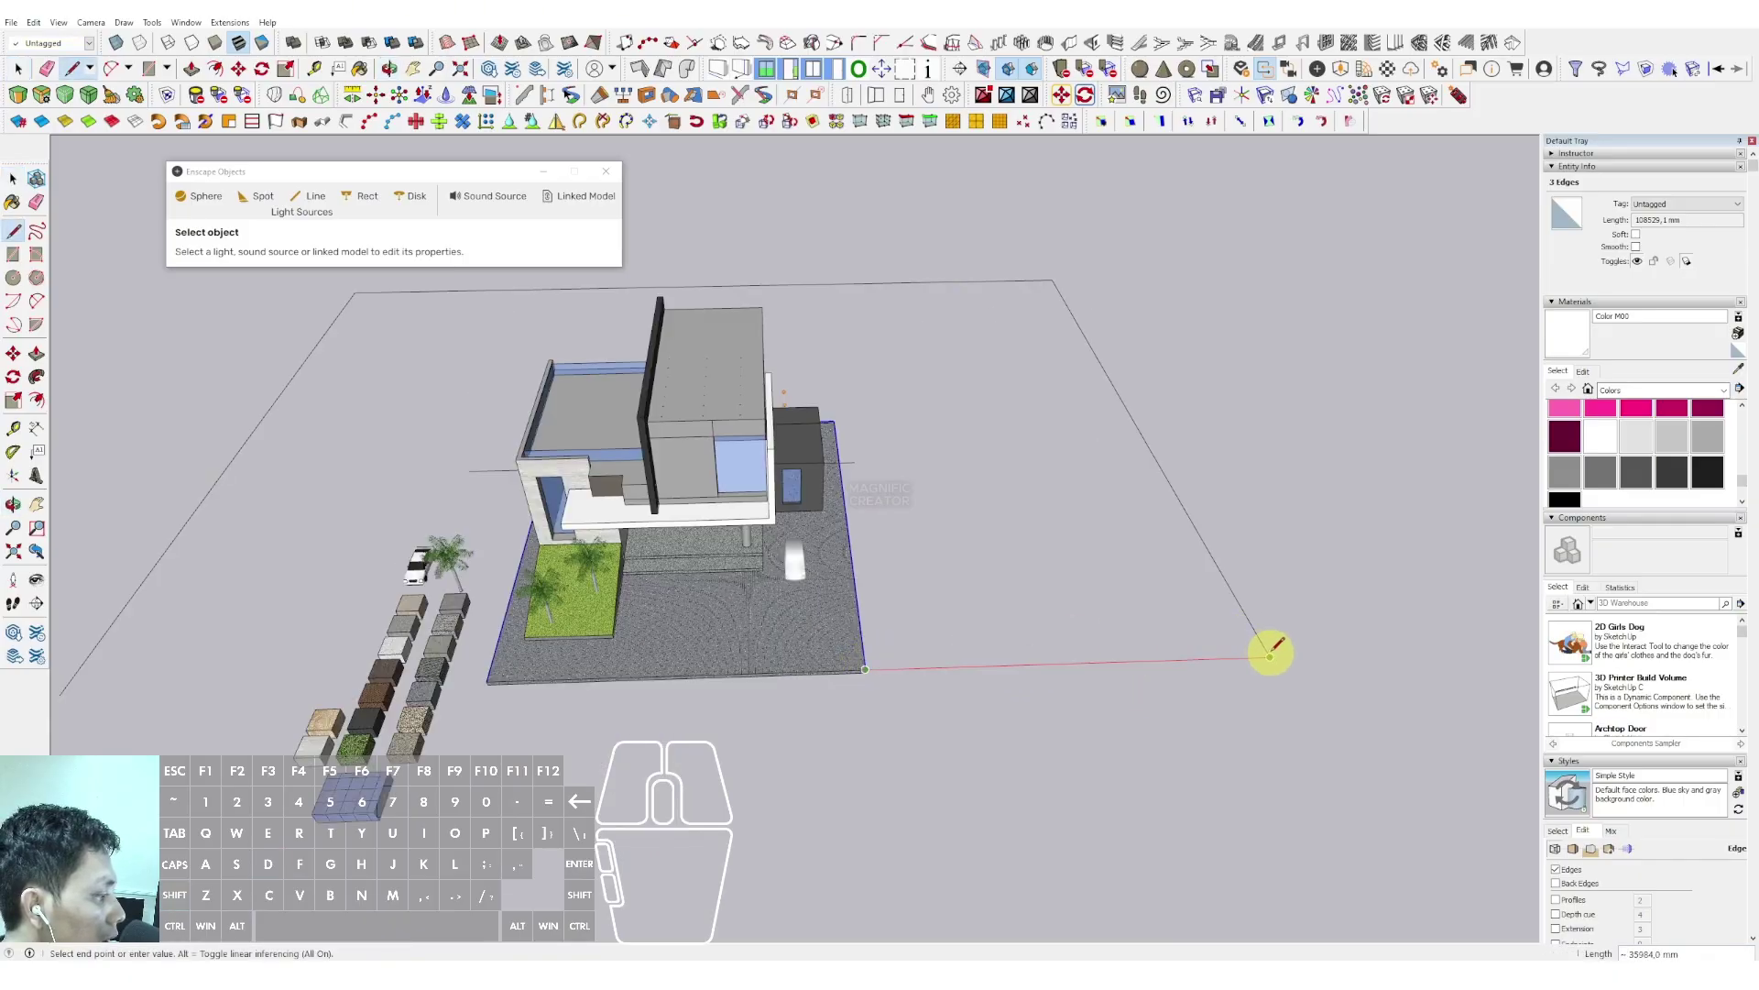
pyautogui.moveTo(616, 637); pyautogui.dragTo(746, 638, button='middle')
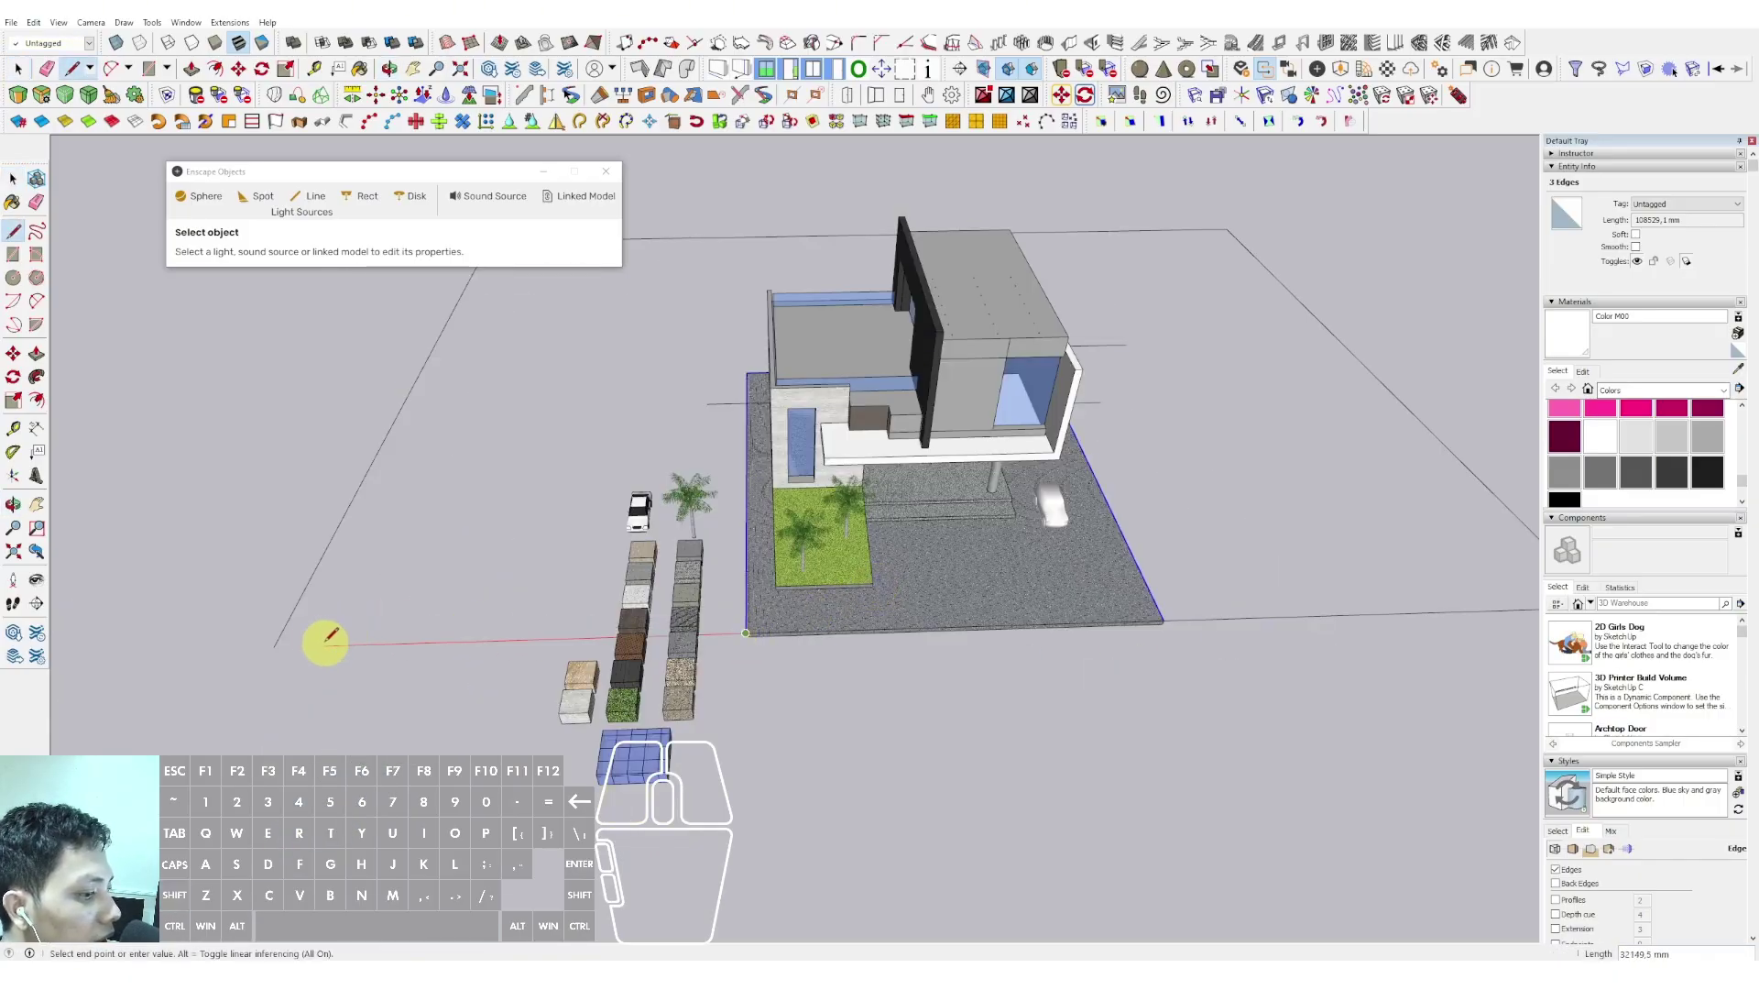
pyautogui.click(275, 645)
# Select the new ground surface around the paved base with its edges and make it a group
pyautogui.press('space')
pyautogui.click(502, 502)
pyautogui.rightClick(504, 502)
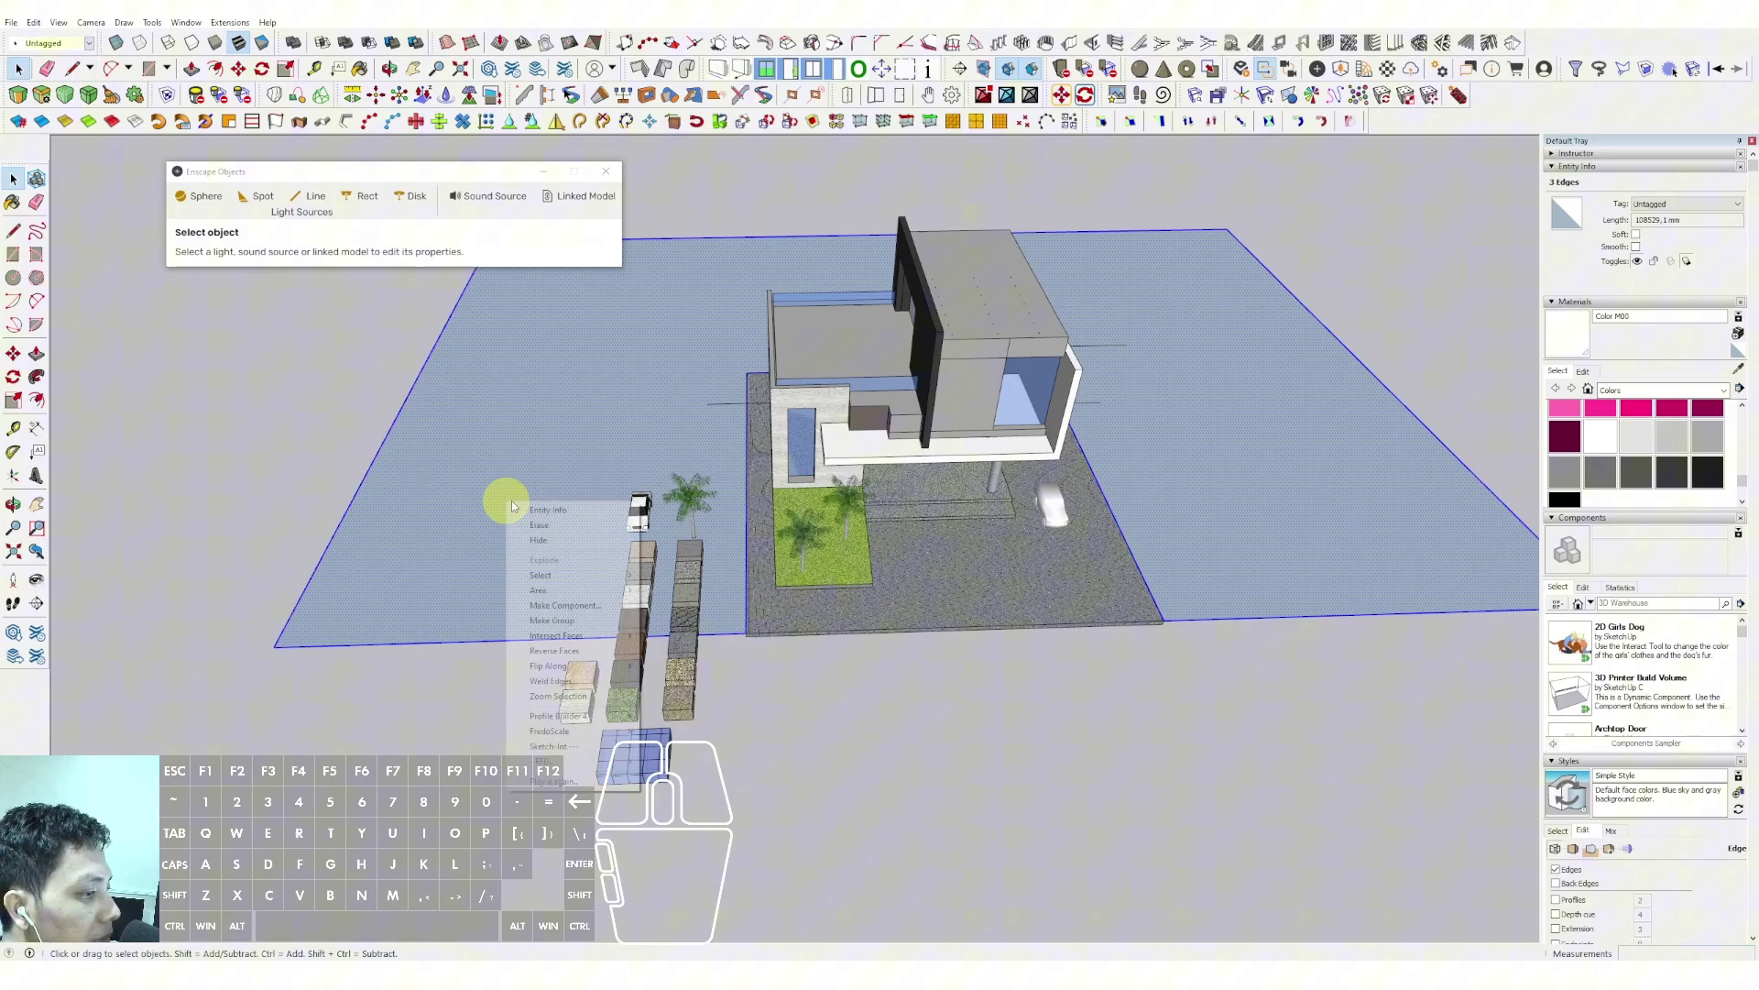
pyautogui.click(549, 620)
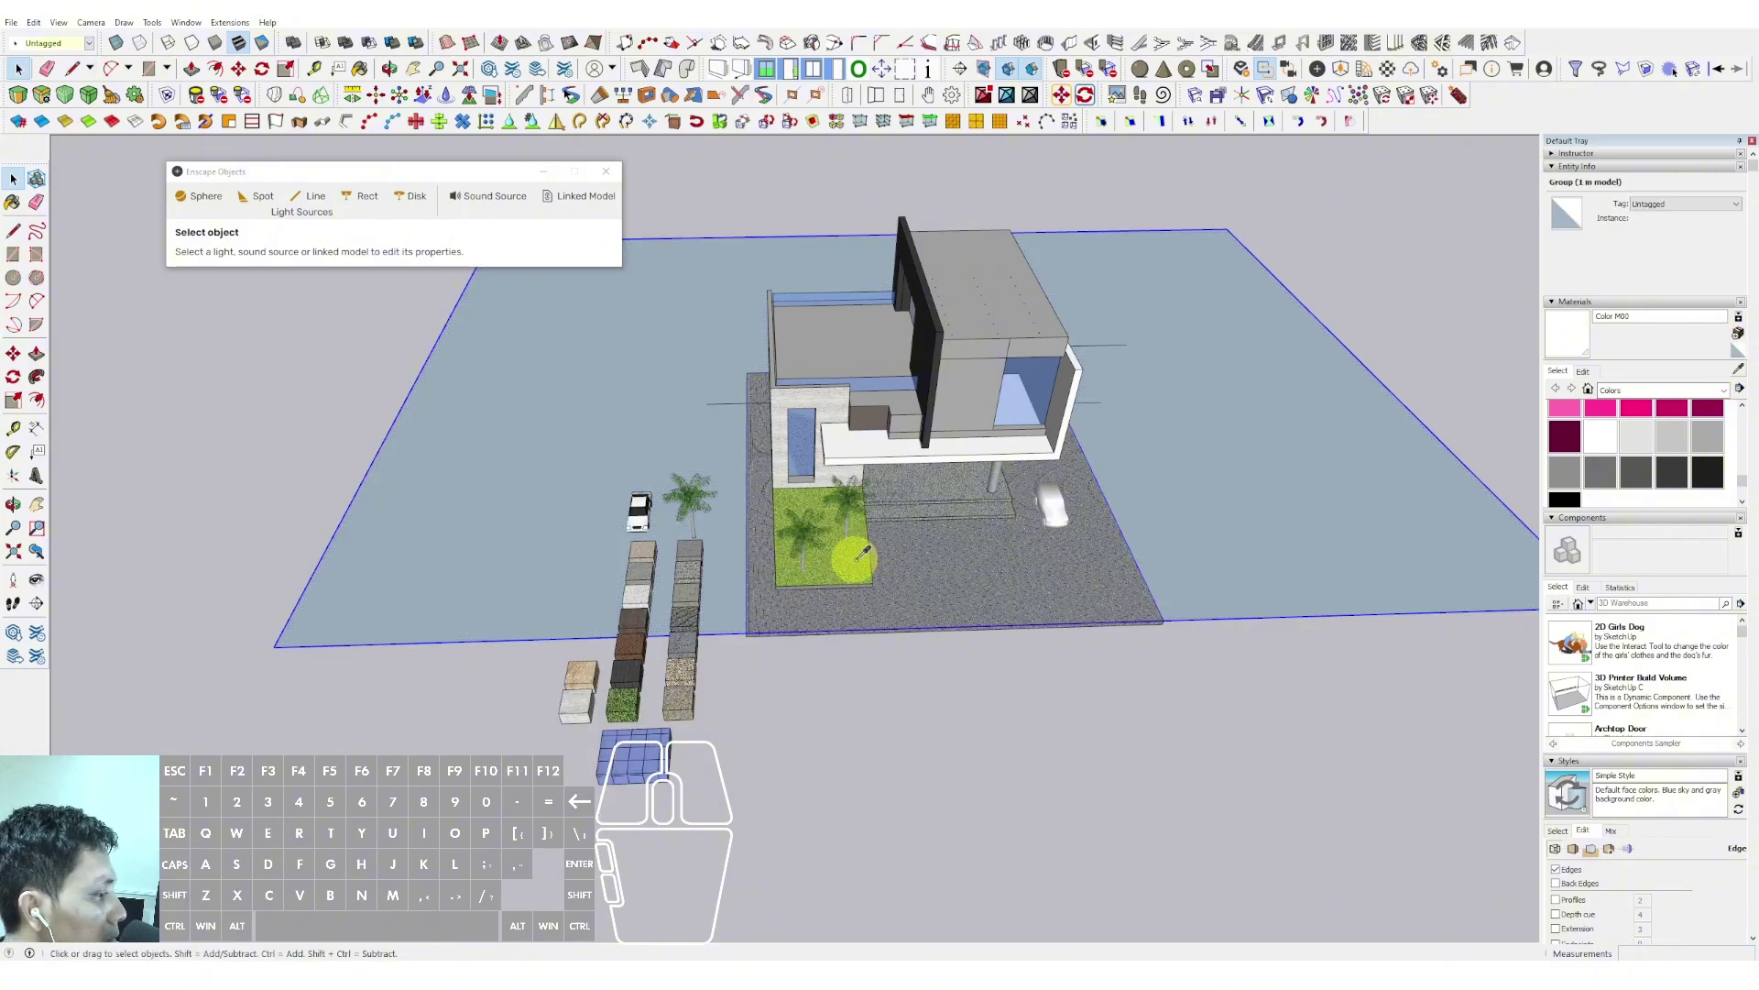
# Sample the lawn's Grass Light Green material and paint the surrounding ground group with it
pyautogui.press('b')
pyautogui.keyDown('alt'); pyautogui.click(1175, 509); pyautogui.keyUp('alt')
pyautogui.click(1317, 400)
pyautogui.scroll(2, 1098, 364)
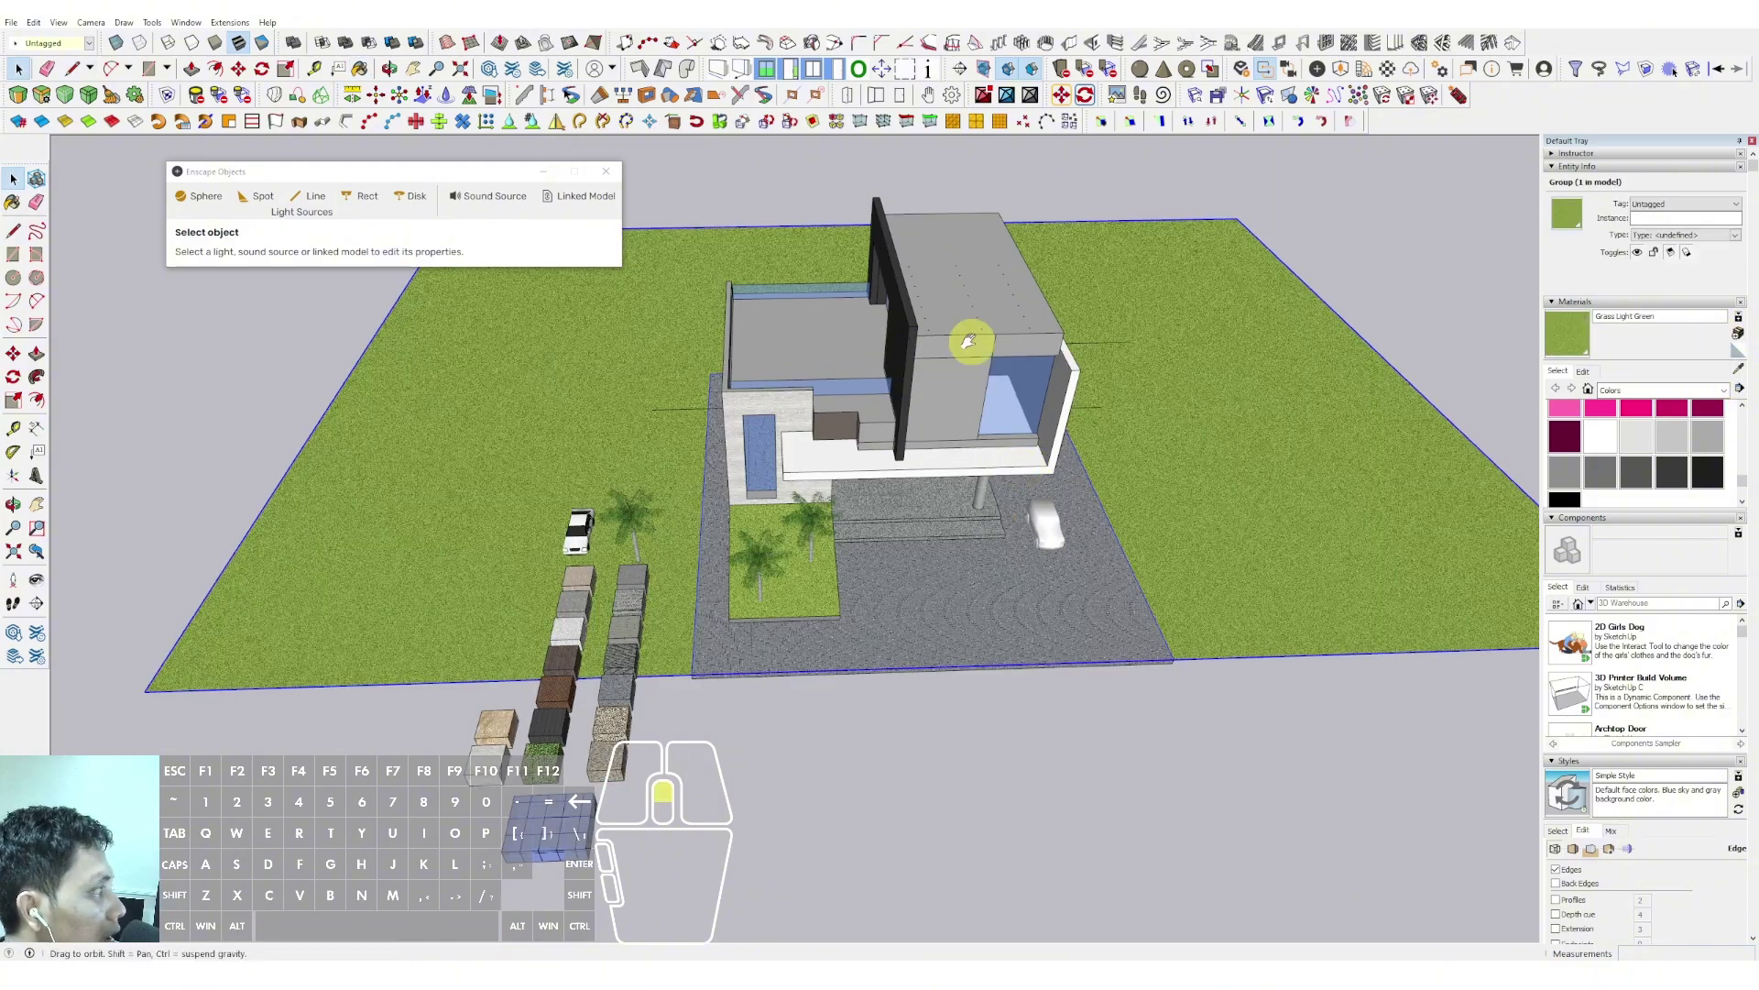
pyautogui.scroll(5, 955, 389)
pyautogui.moveTo(954, 390); pyautogui.dragTo(803, 430, button='middle')
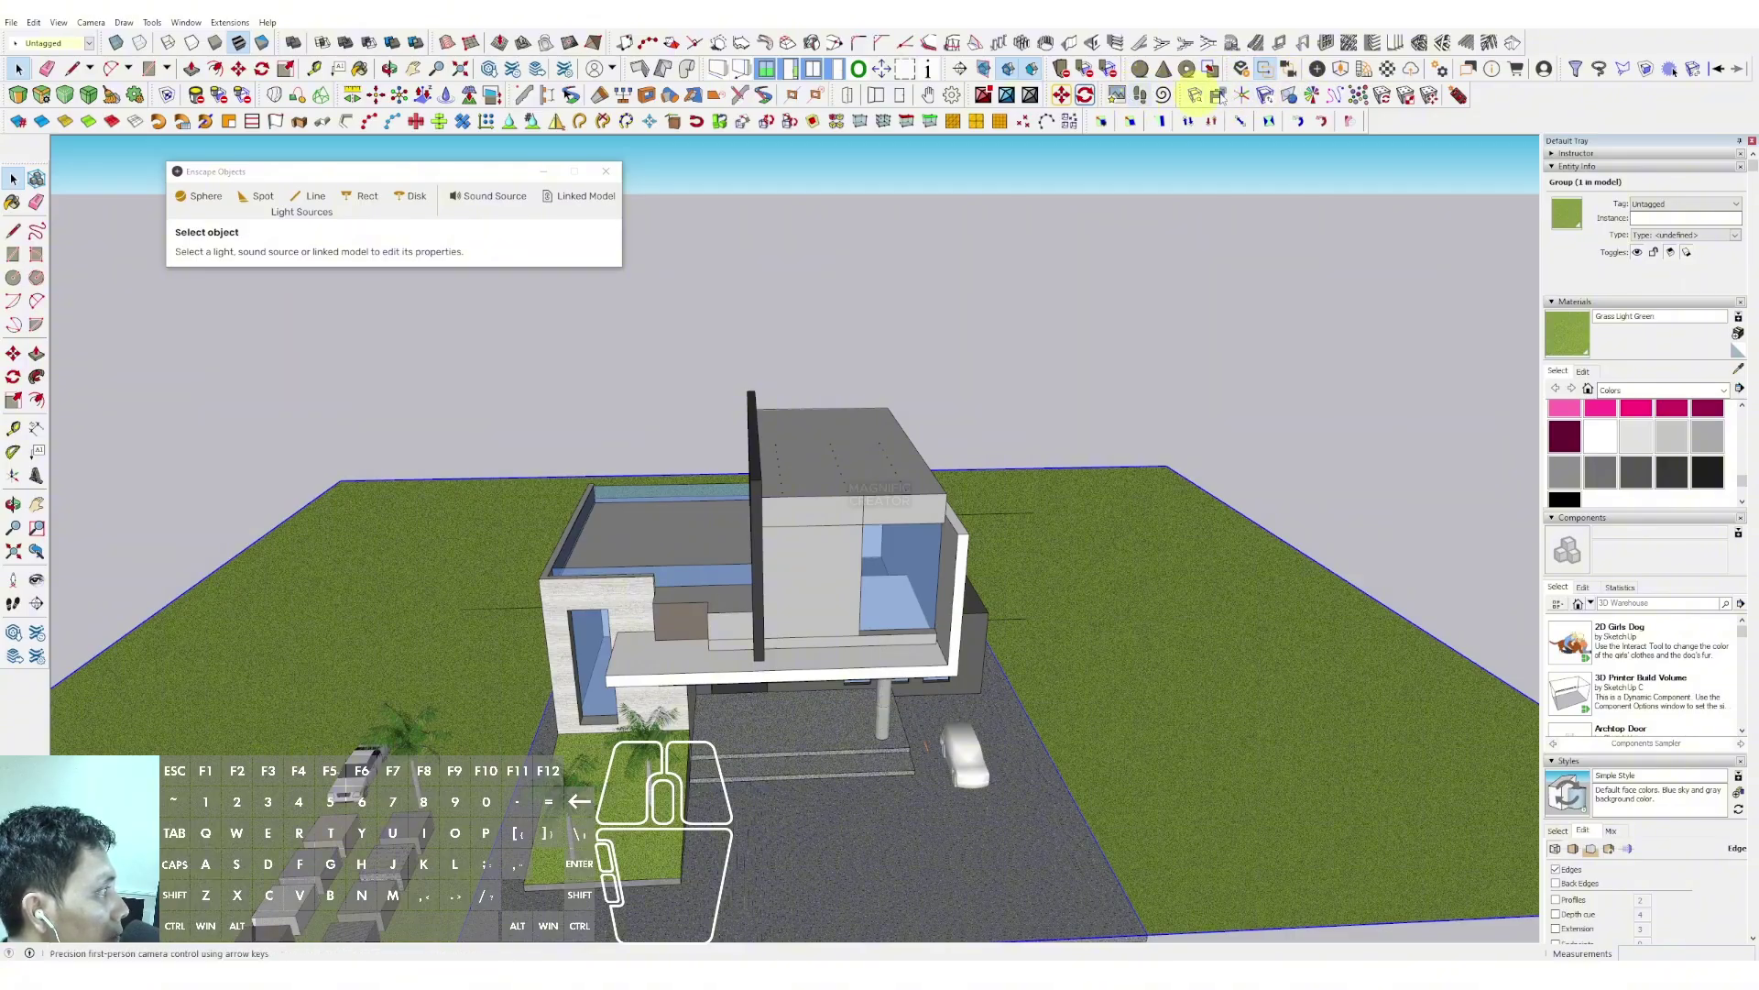
# Browse the Vegetation category of the Enscape Asset Library for a tree that suits the grounds around the house
pyautogui.click(1338, 69)
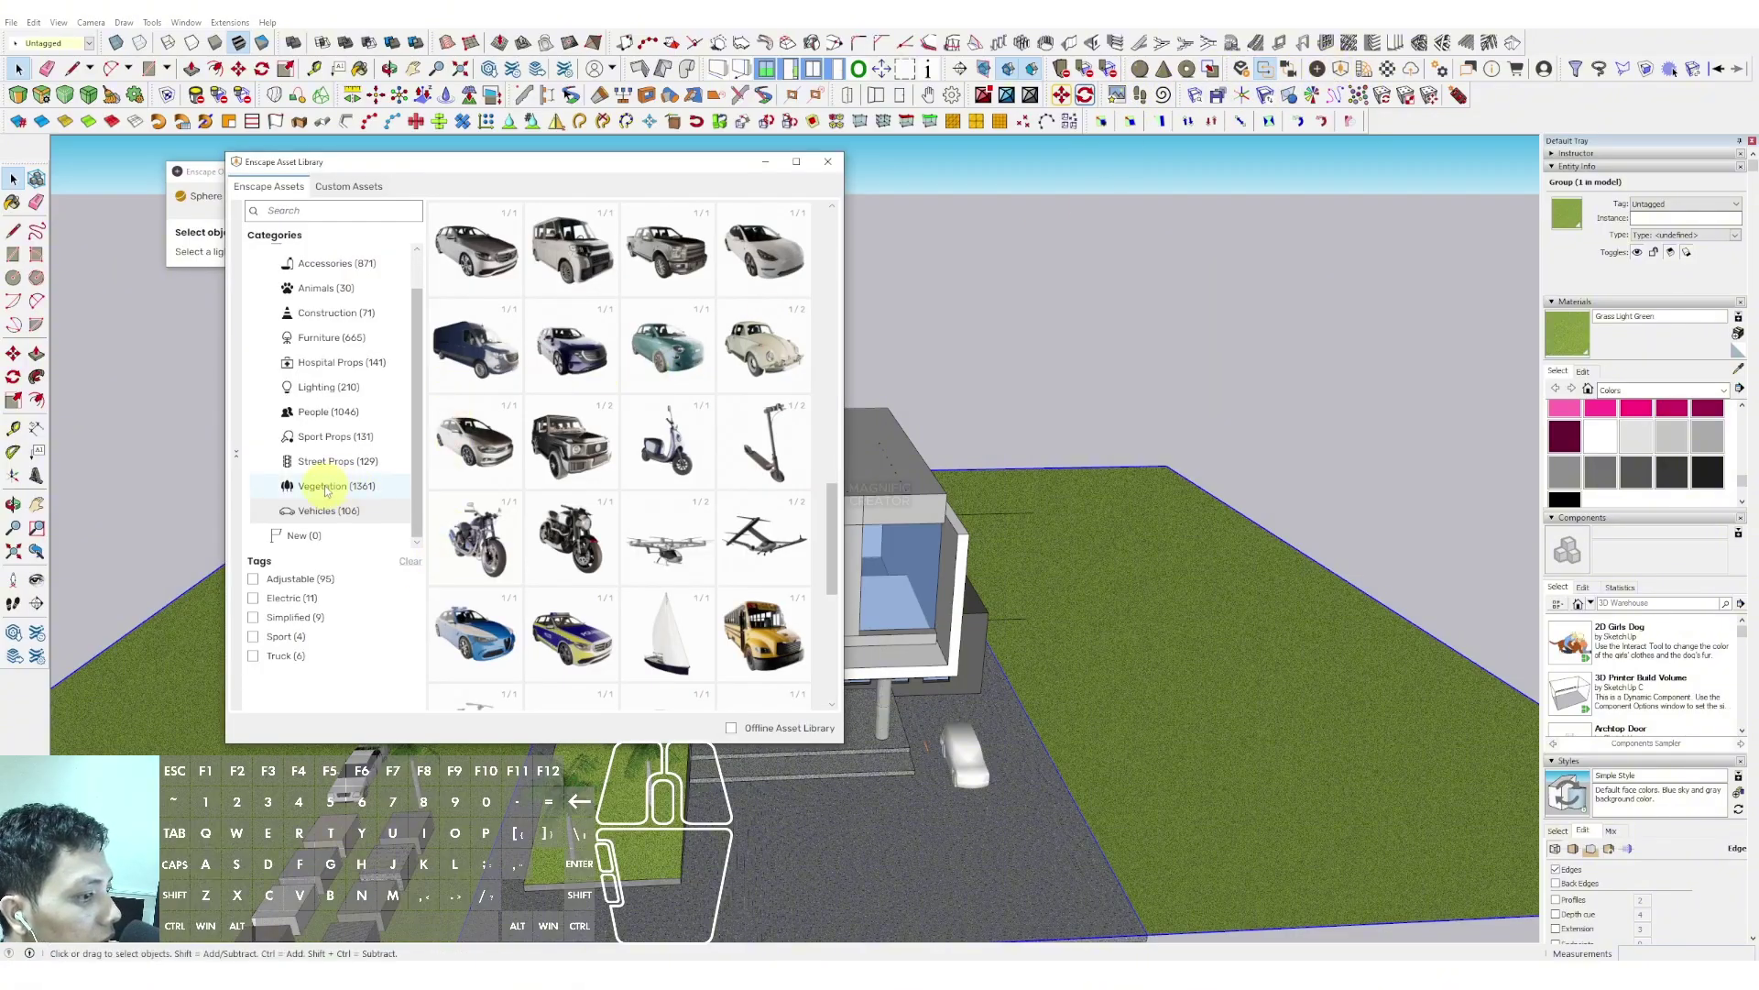
pyautogui.click(371, 491)
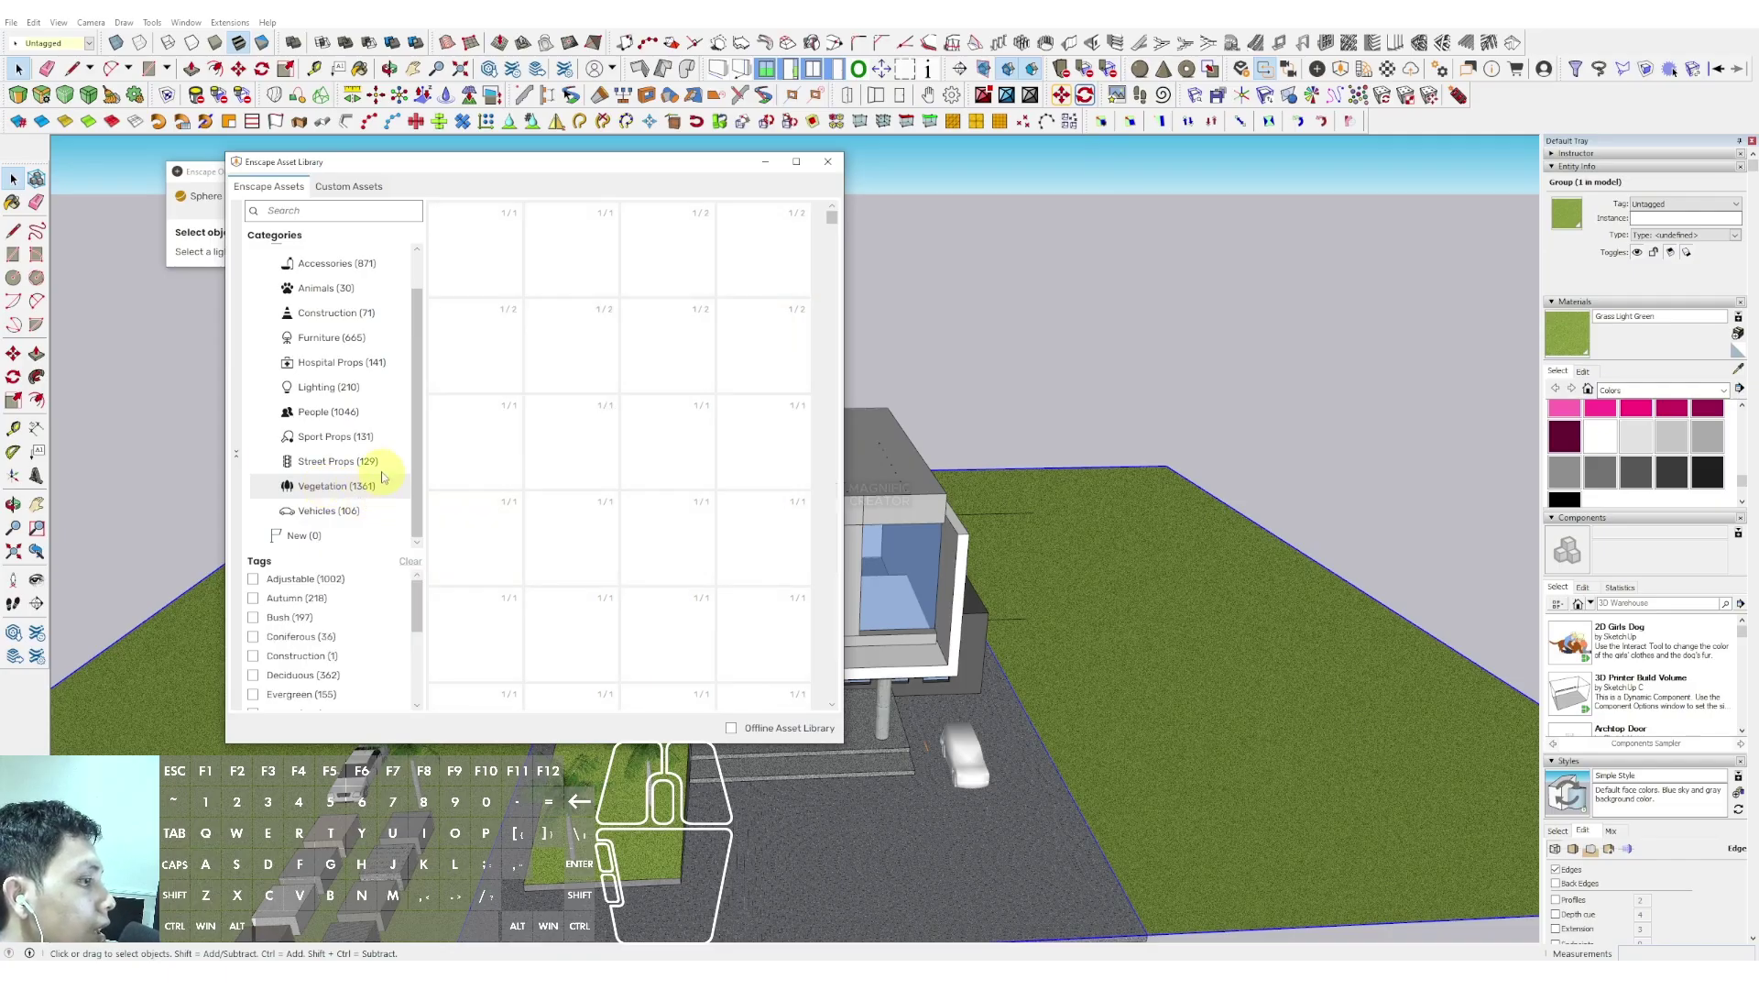
pyautogui.moveTo(829, 222); pyautogui.dragTo(836, 241)
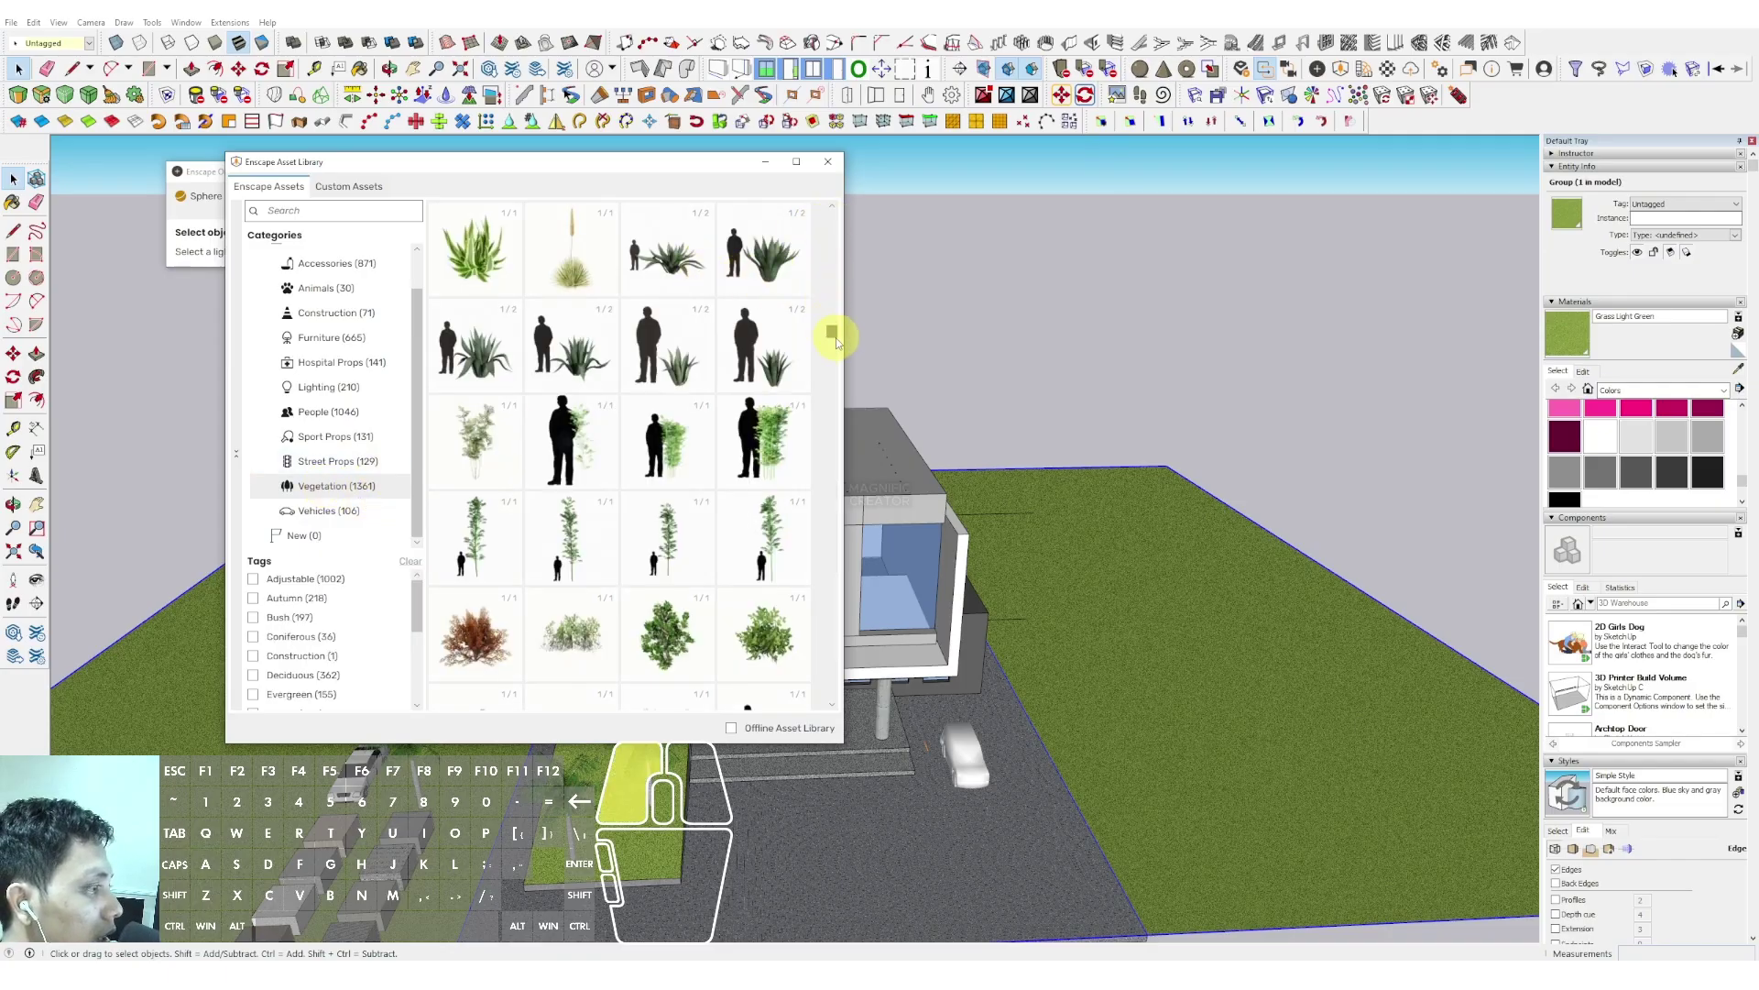
pyautogui.moveTo(836, 341); pyautogui.dragTo(831, 377)
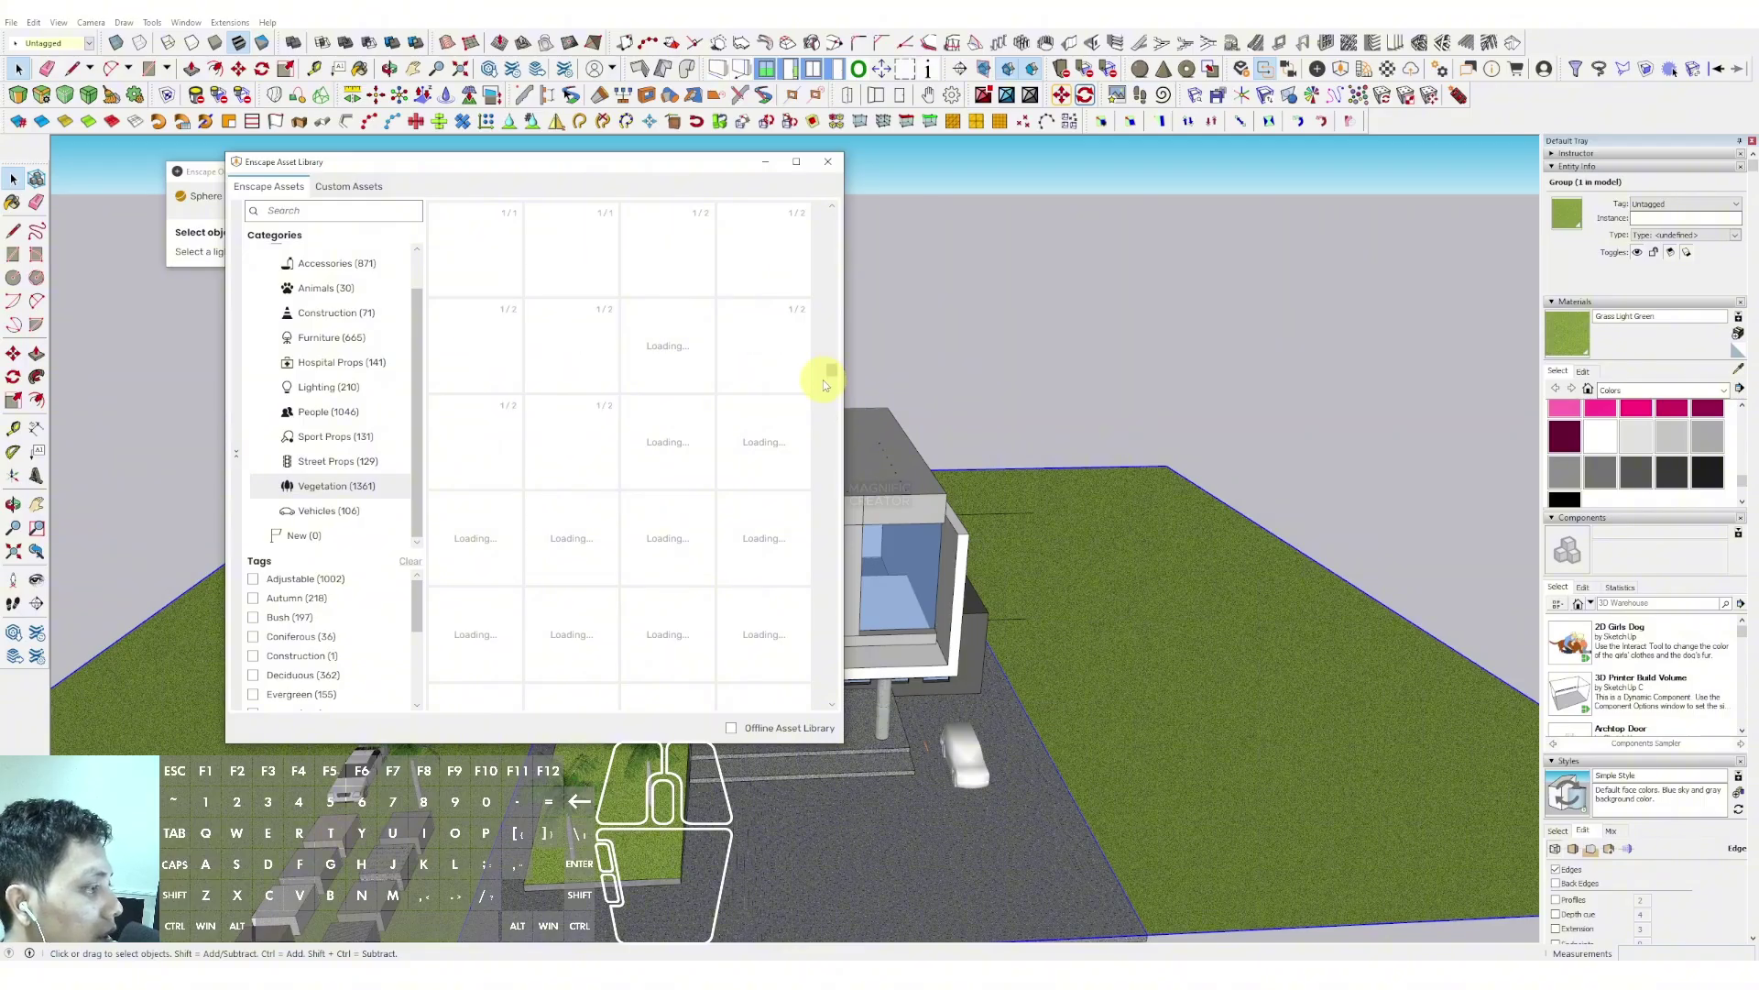
pyautogui.moveTo(829, 375); pyautogui.dragTo(831, 433)
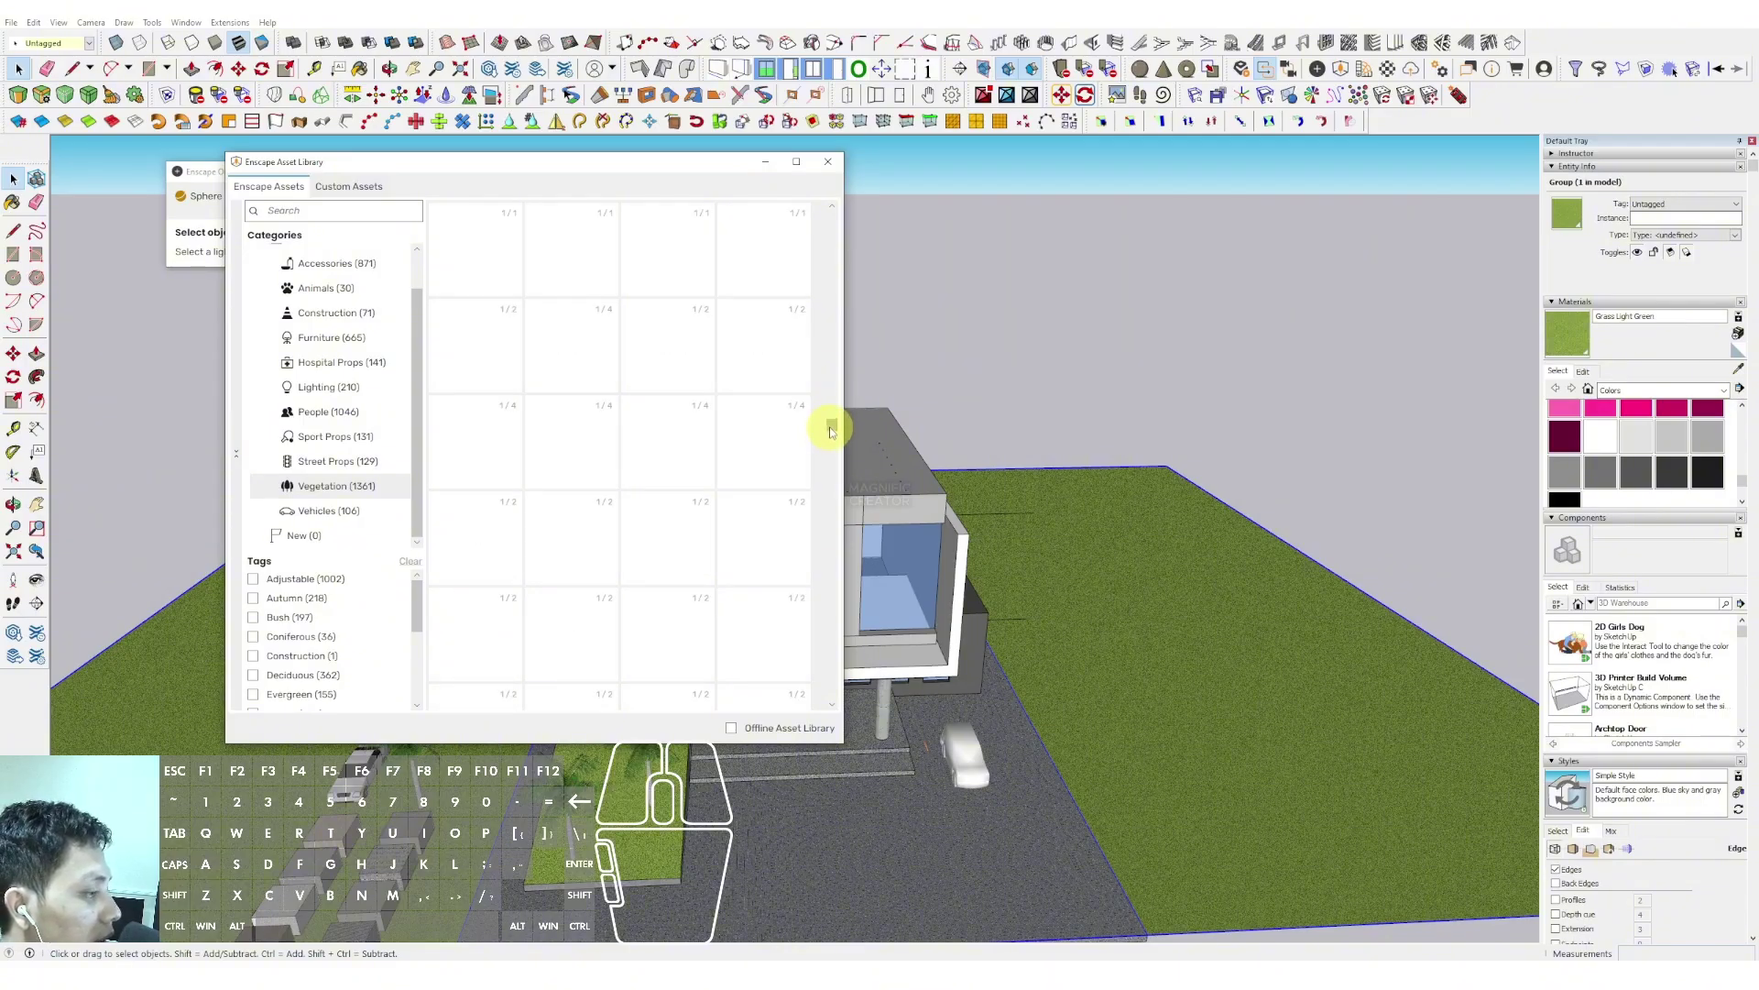
pyautogui.moveTo(831, 432); pyautogui.dragTo(831, 473)
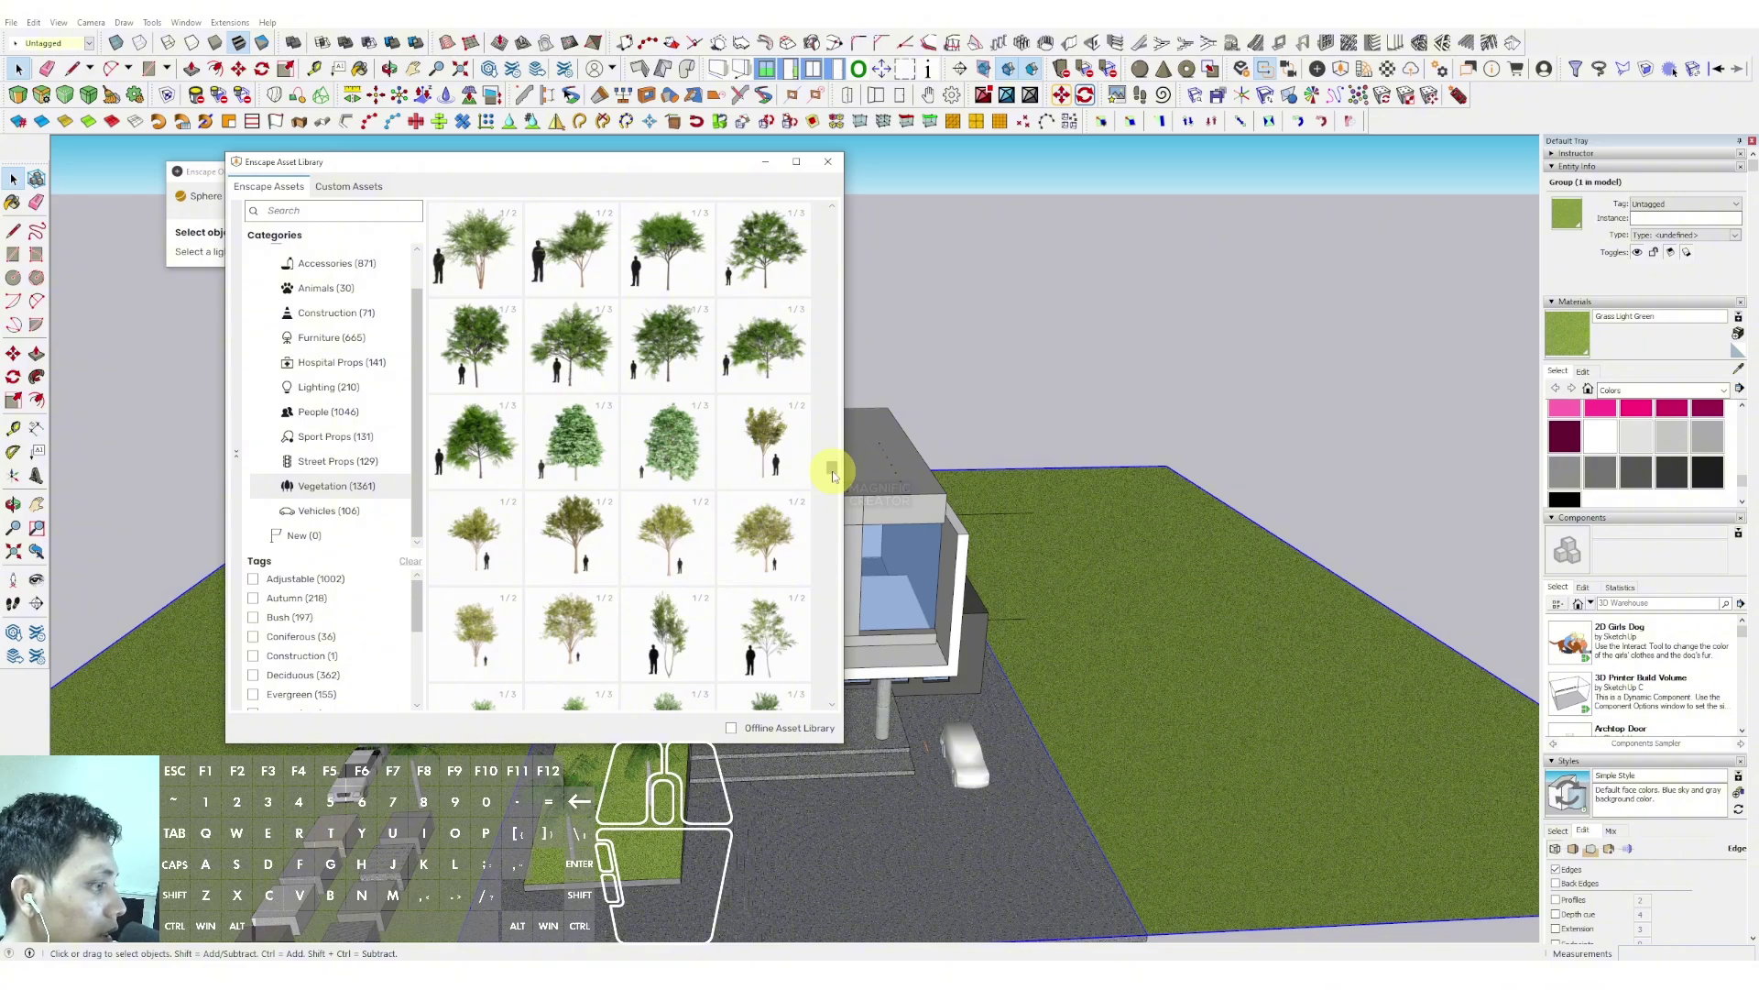
pyautogui.moveTo(833, 473); pyautogui.dragTo(835, 533)
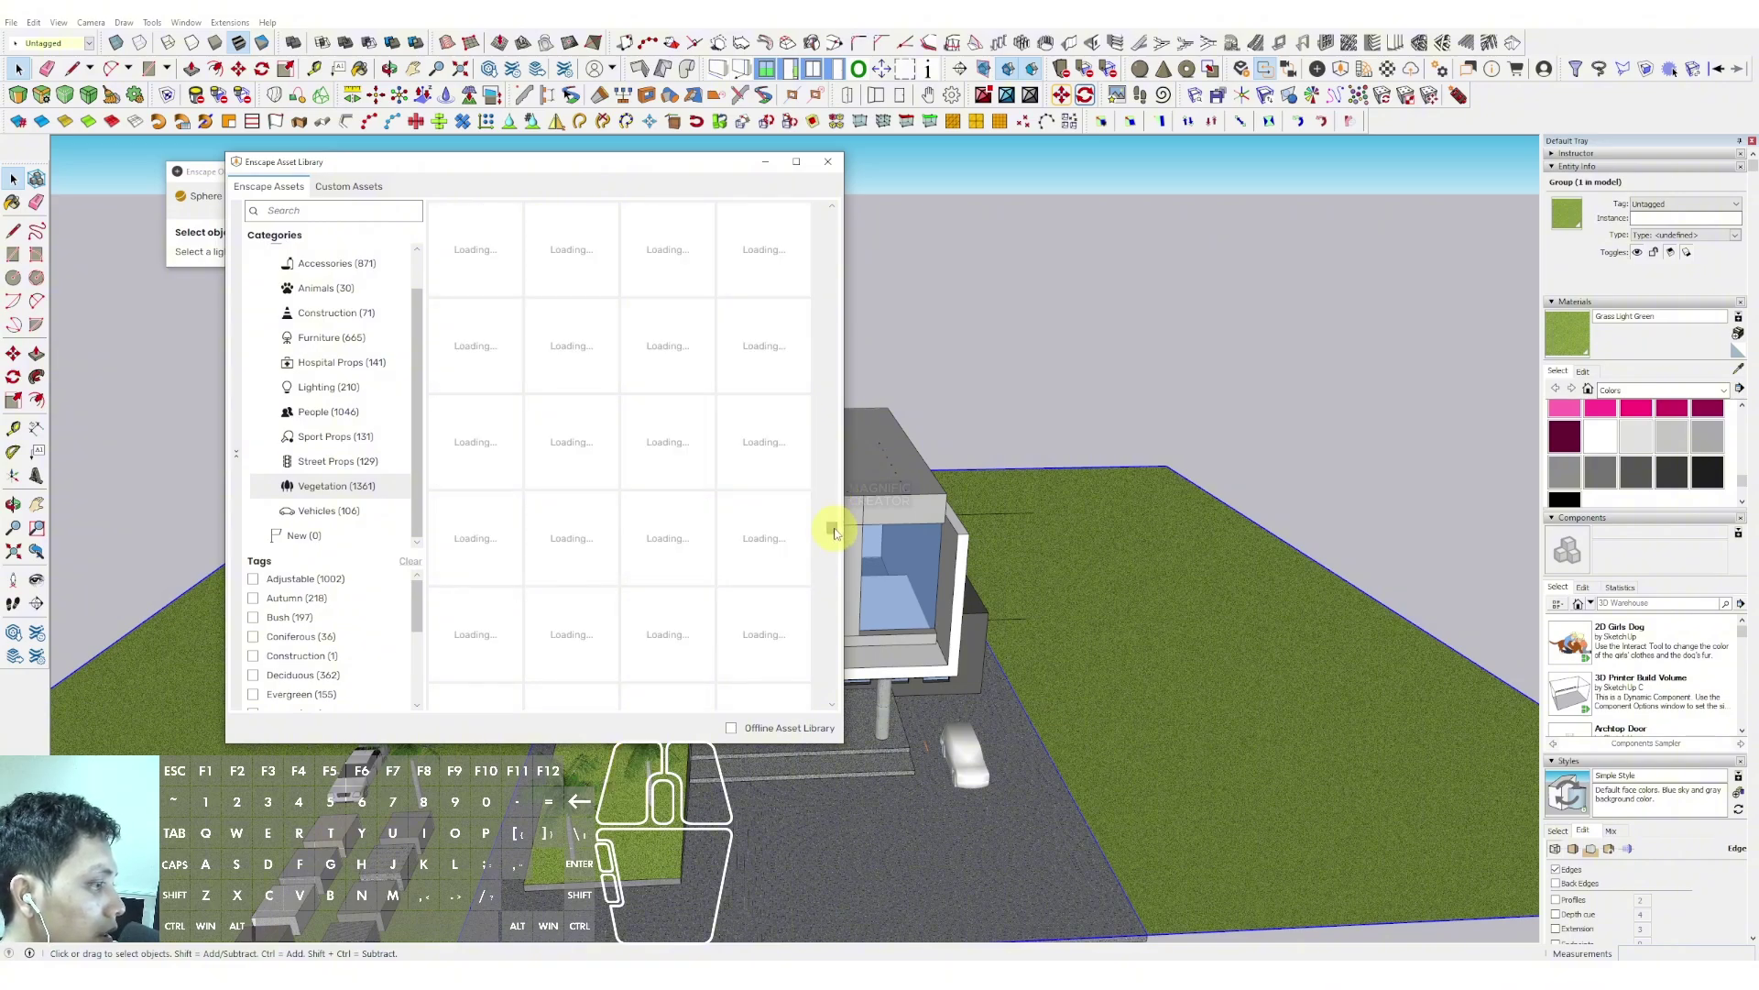
pyautogui.click(833, 206)
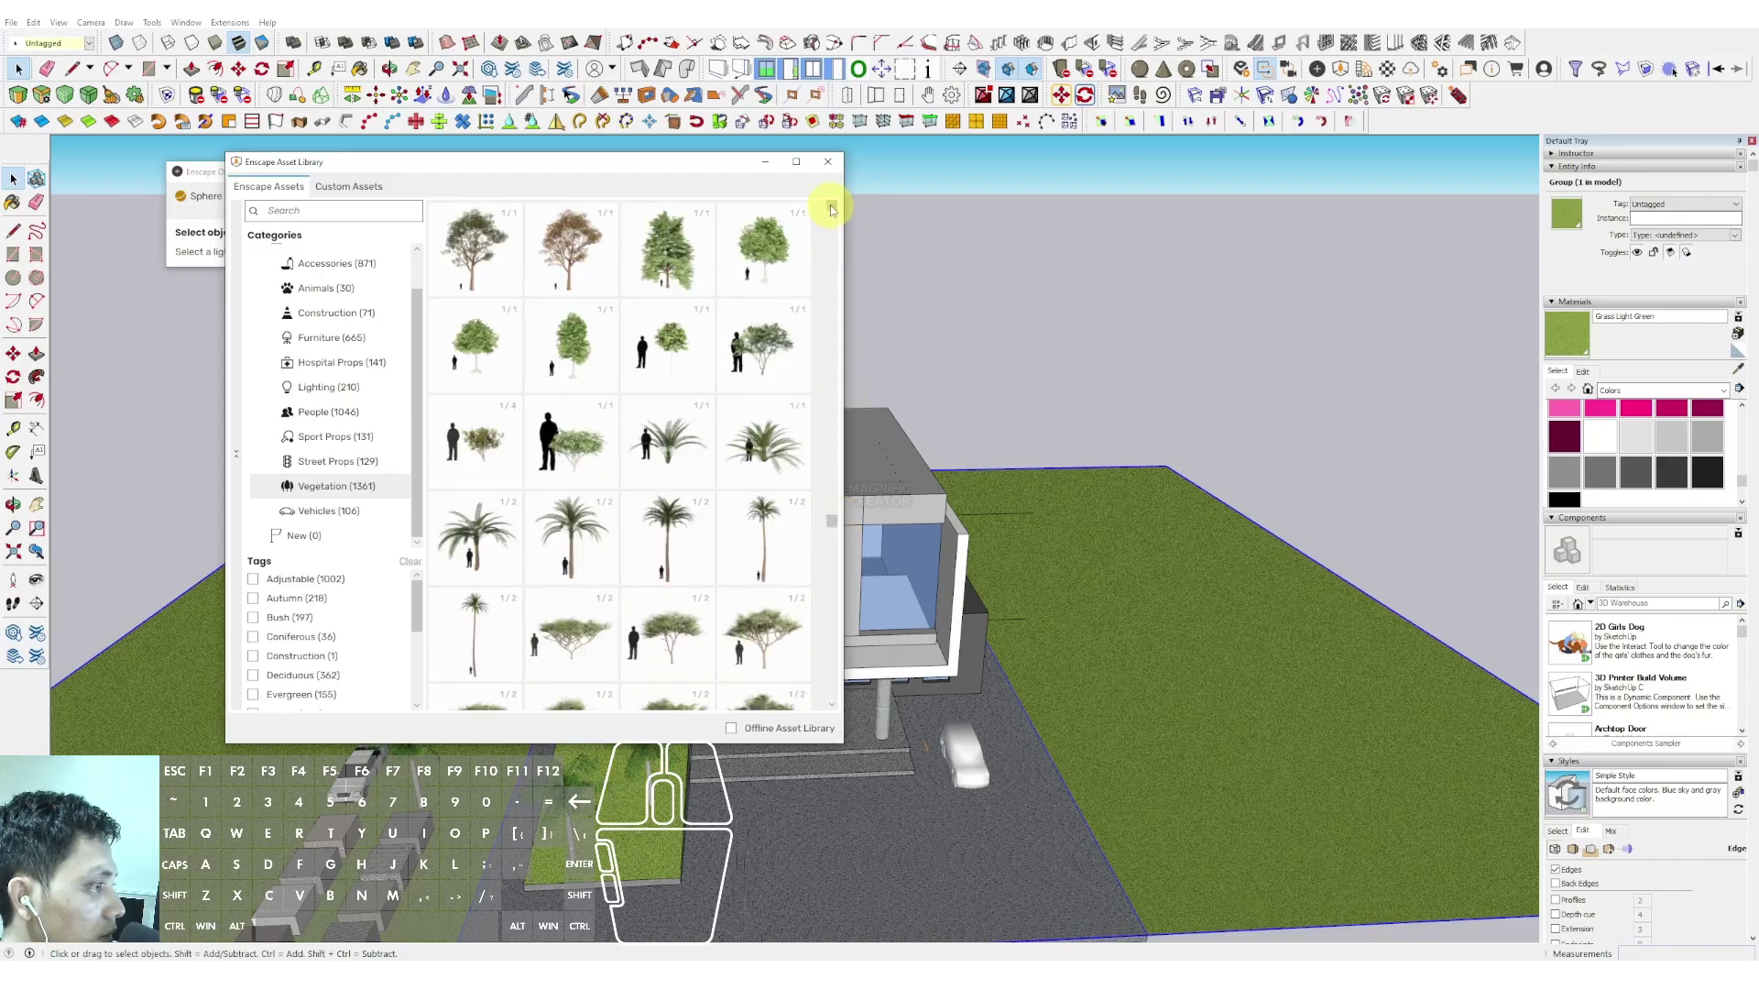
pyautogui.click(831, 208)
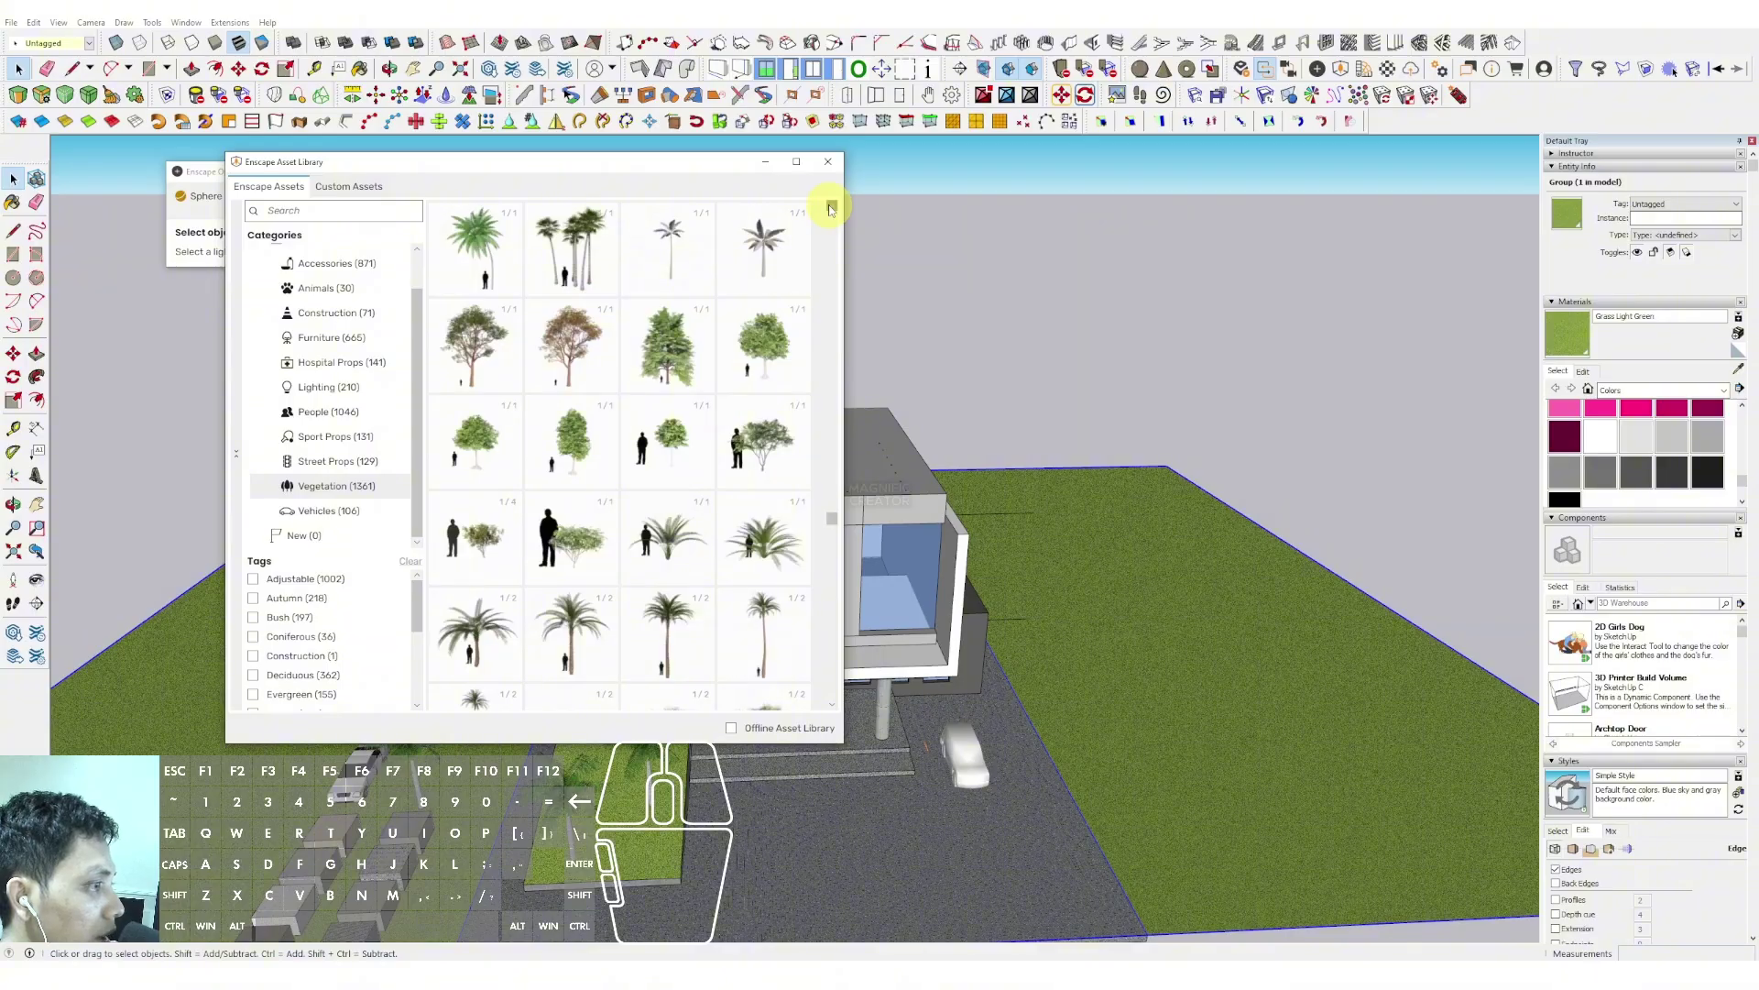
pyautogui.click(829, 208)
pyautogui.click(827, 208)
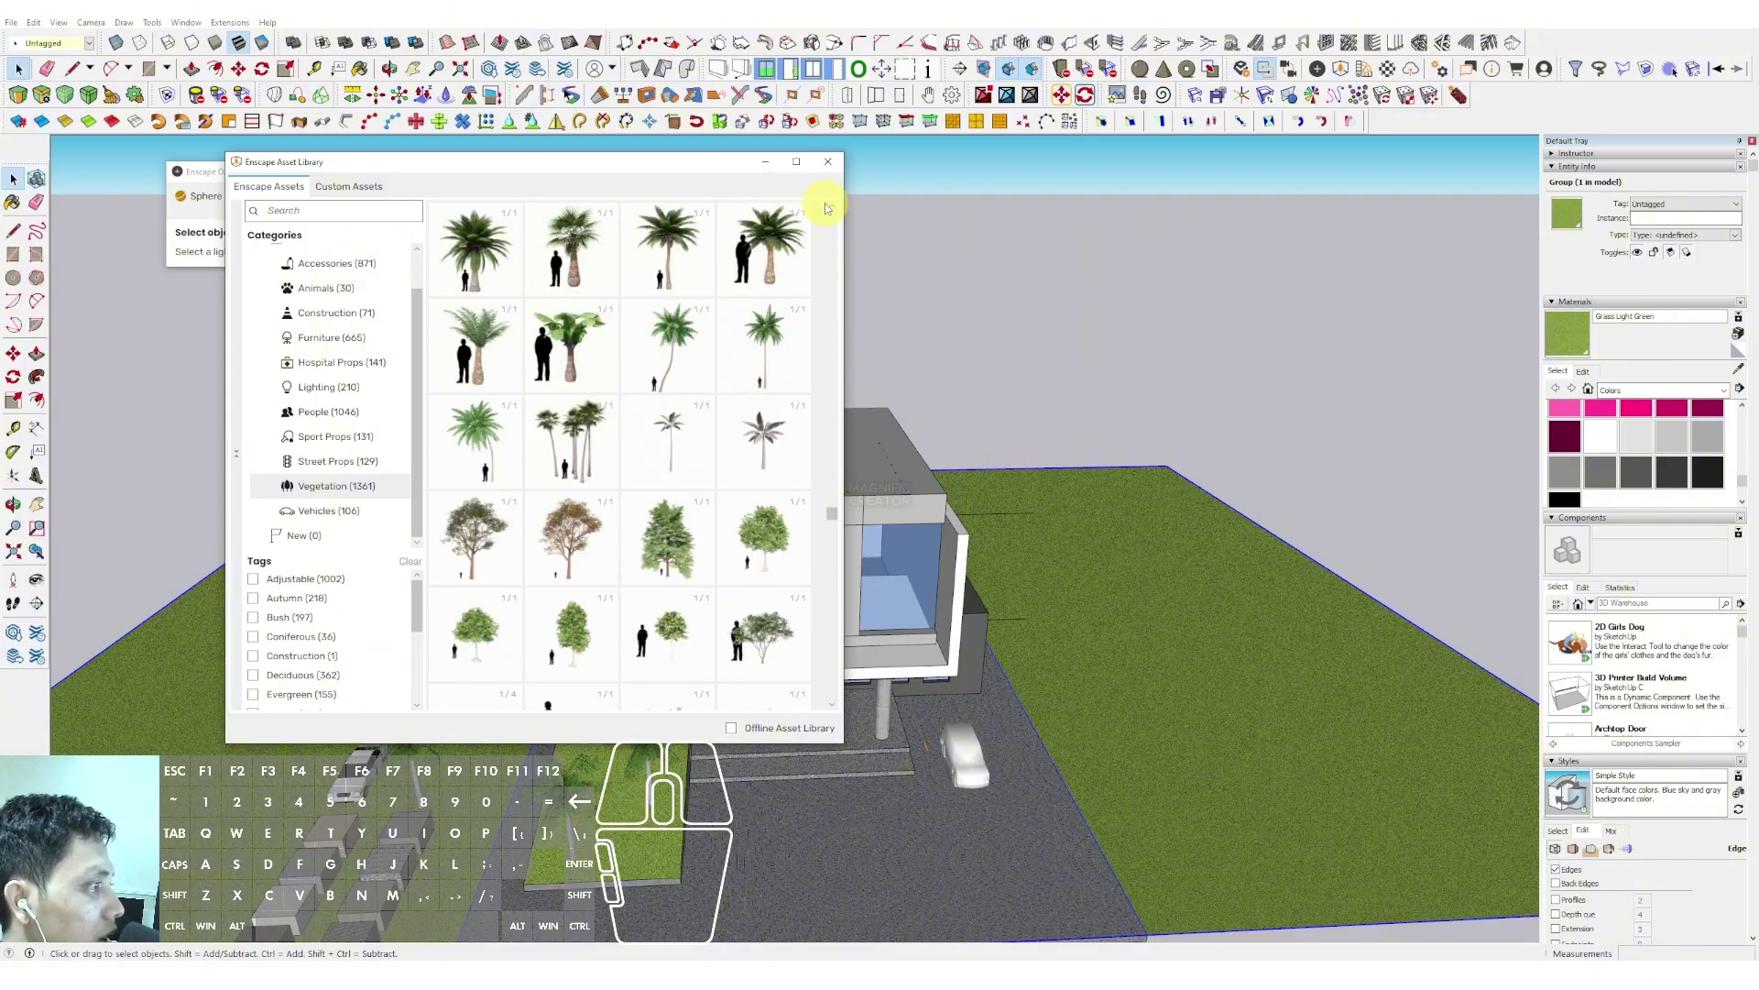
pyautogui.click(832, 207)
pyautogui.click(833, 208)
pyautogui.click(832, 207)
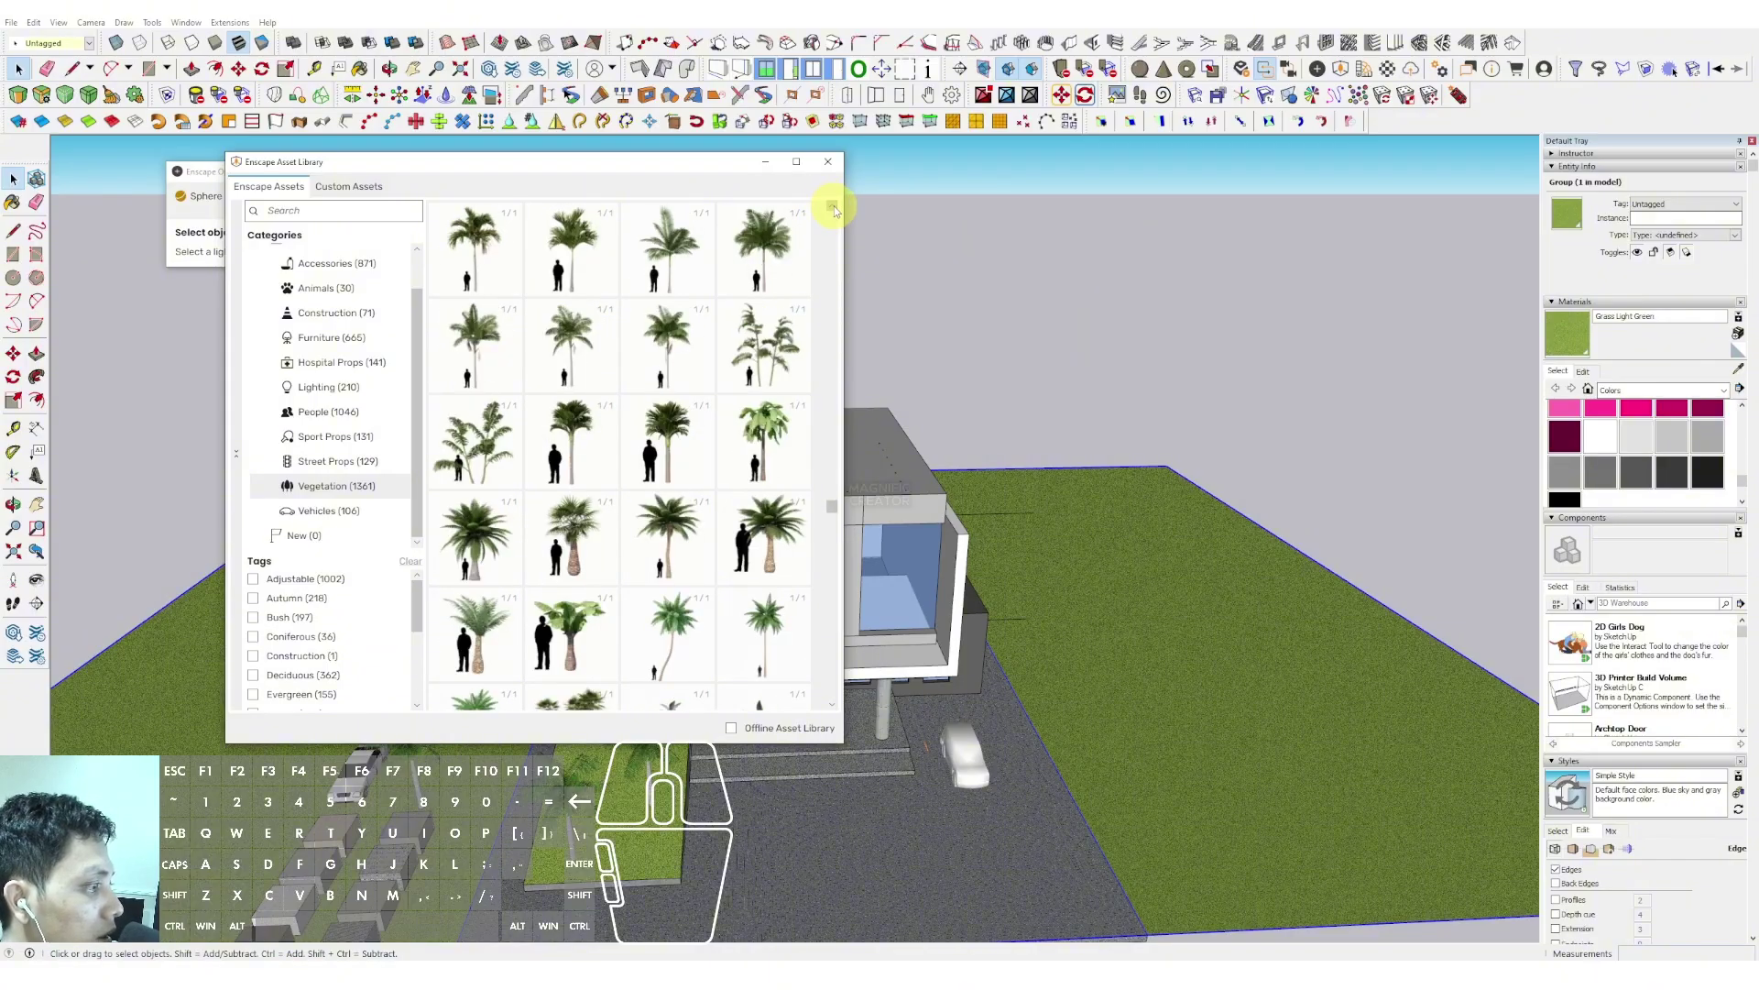
pyautogui.click(832, 207)
pyautogui.click(833, 207)
pyautogui.click(832, 207)
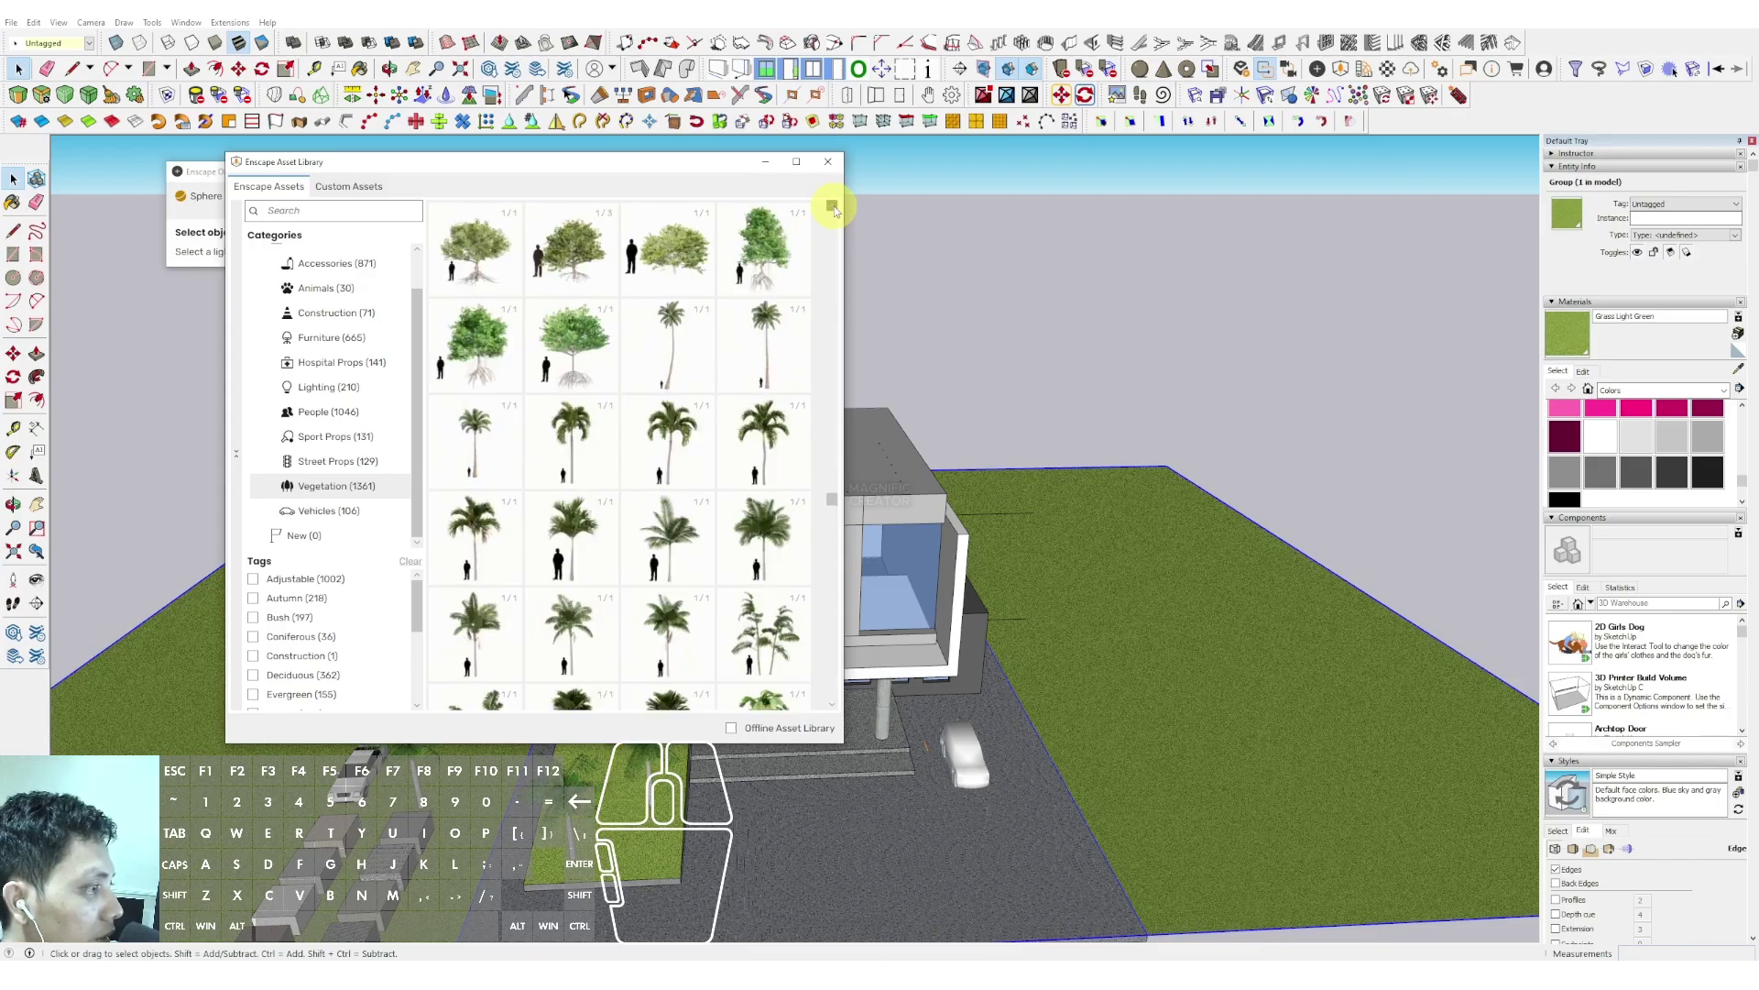
pyautogui.click(832, 207)
pyautogui.click(832, 207)
pyautogui.click(832, 207)
pyautogui.click(833, 207)
pyautogui.click(833, 207)
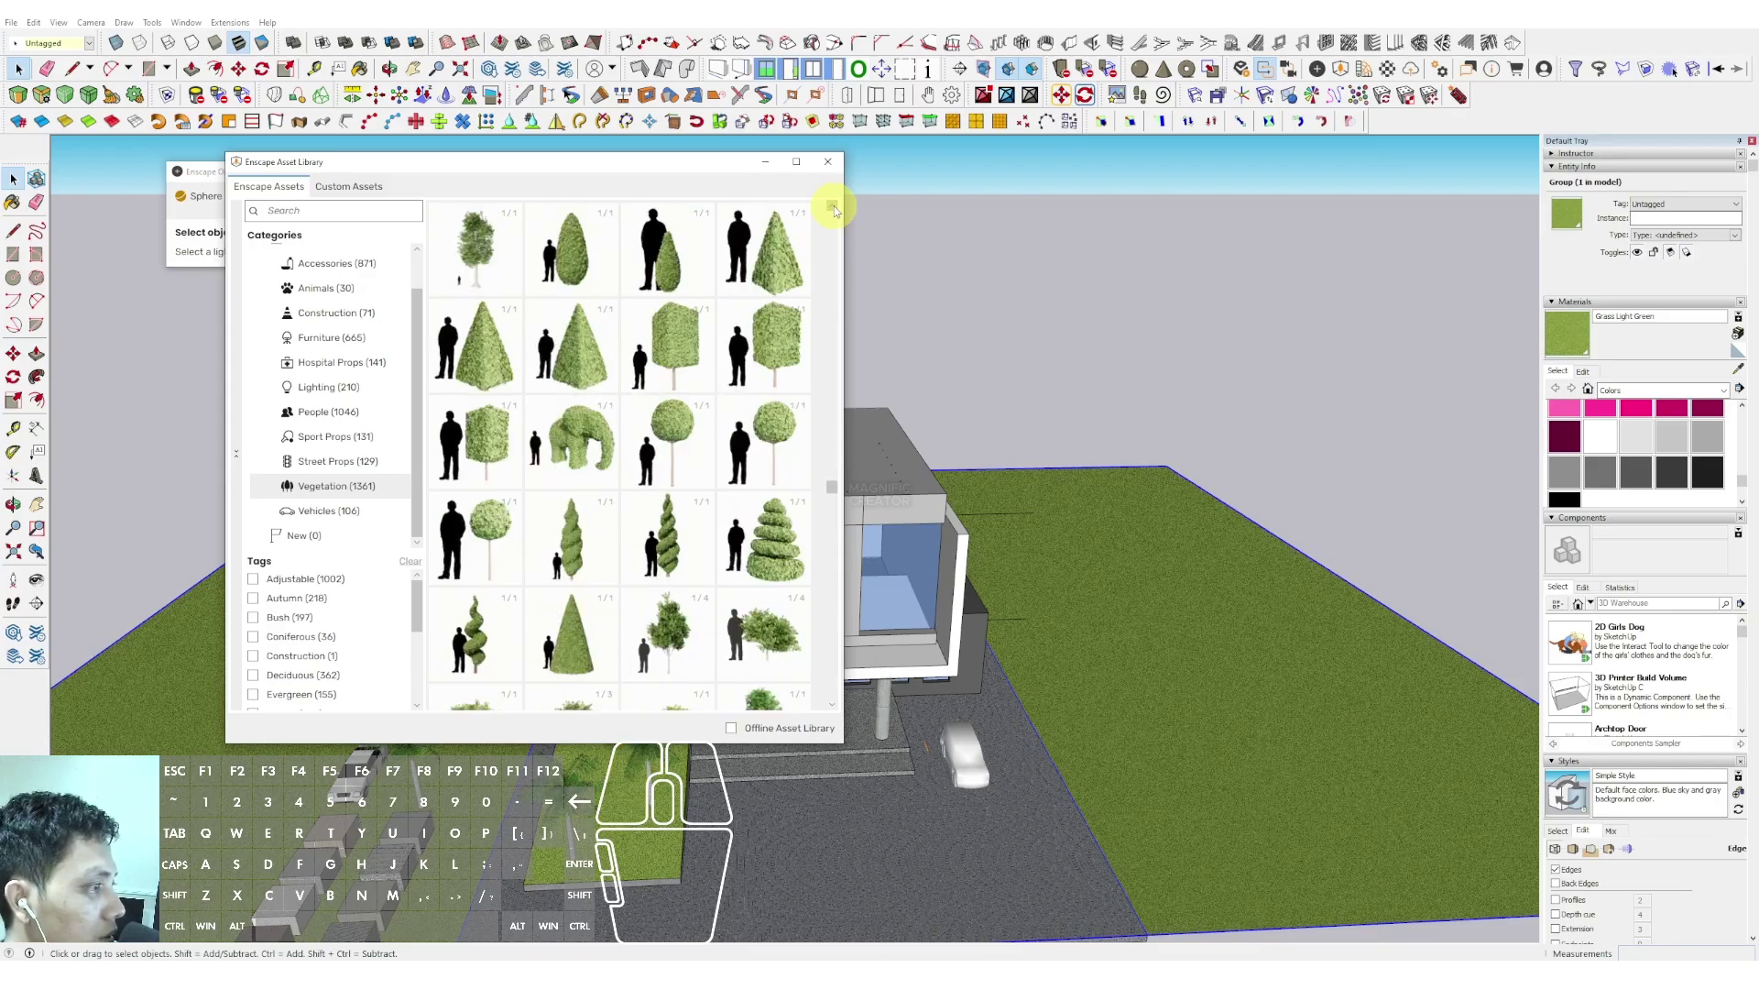
pyautogui.click(832, 207)
pyautogui.click(832, 207)
pyautogui.click(832, 207)
pyautogui.click(832, 207)
pyautogui.click(832, 207)
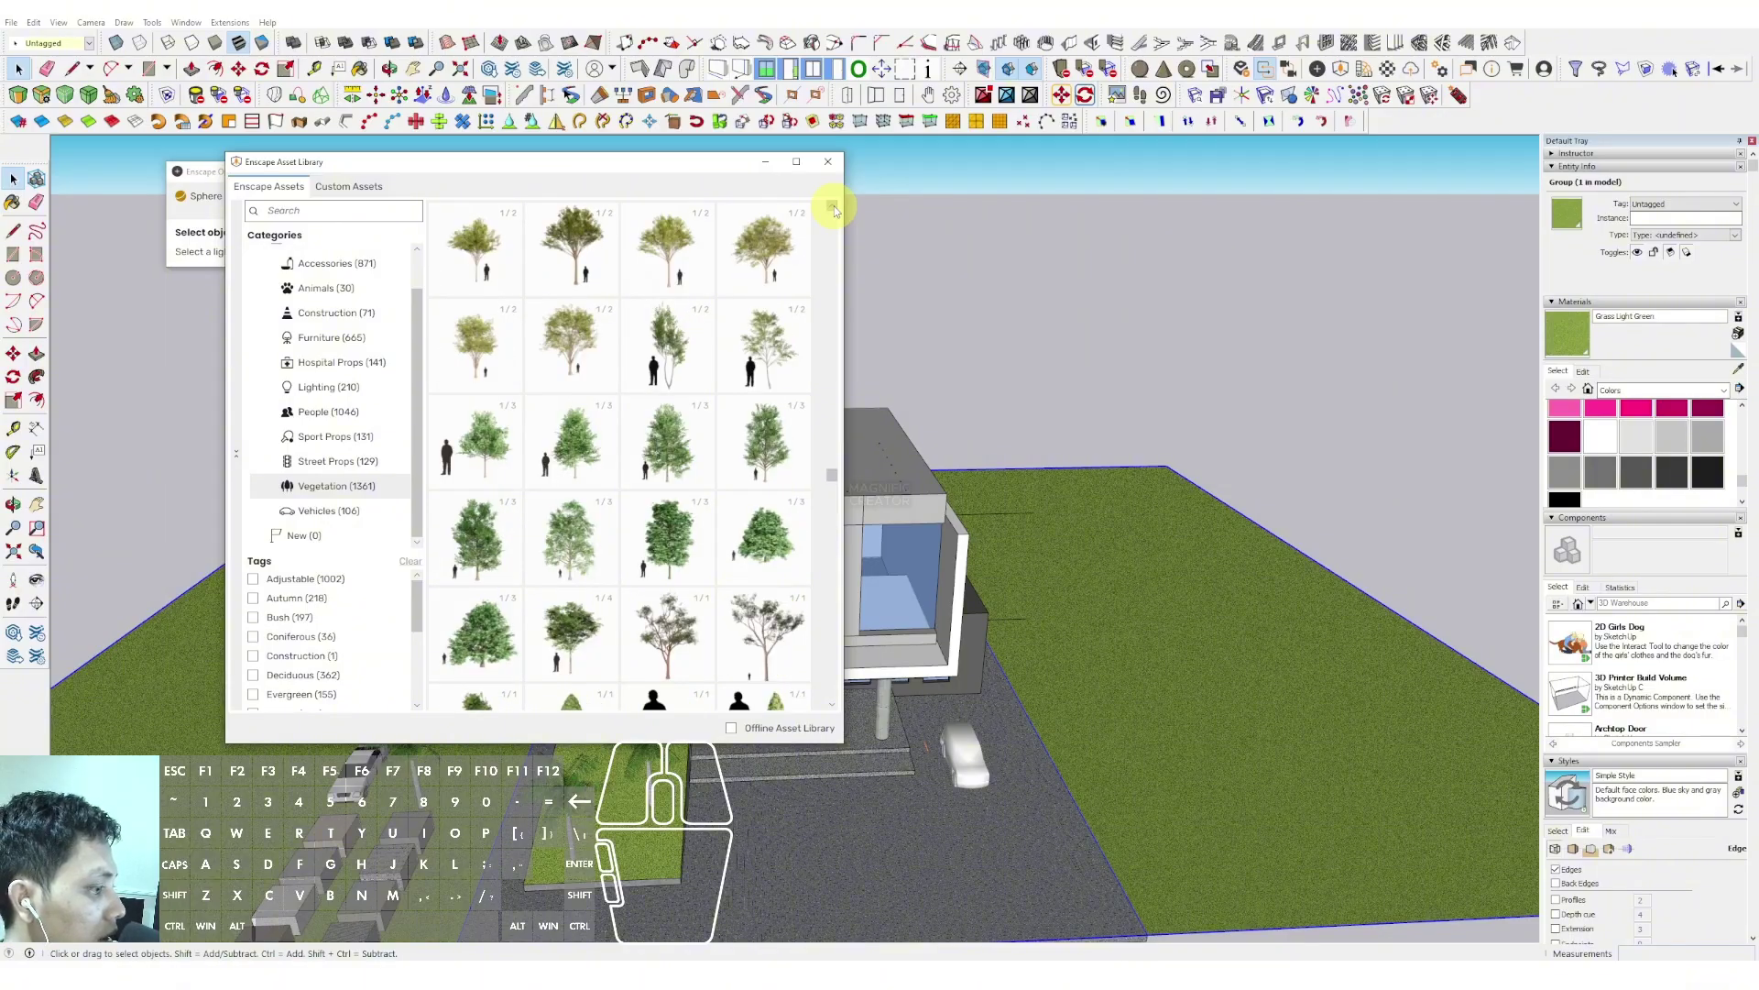
pyautogui.click(832, 207)
pyautogui.click(832, 207)
pyautogui.click(832, 207)
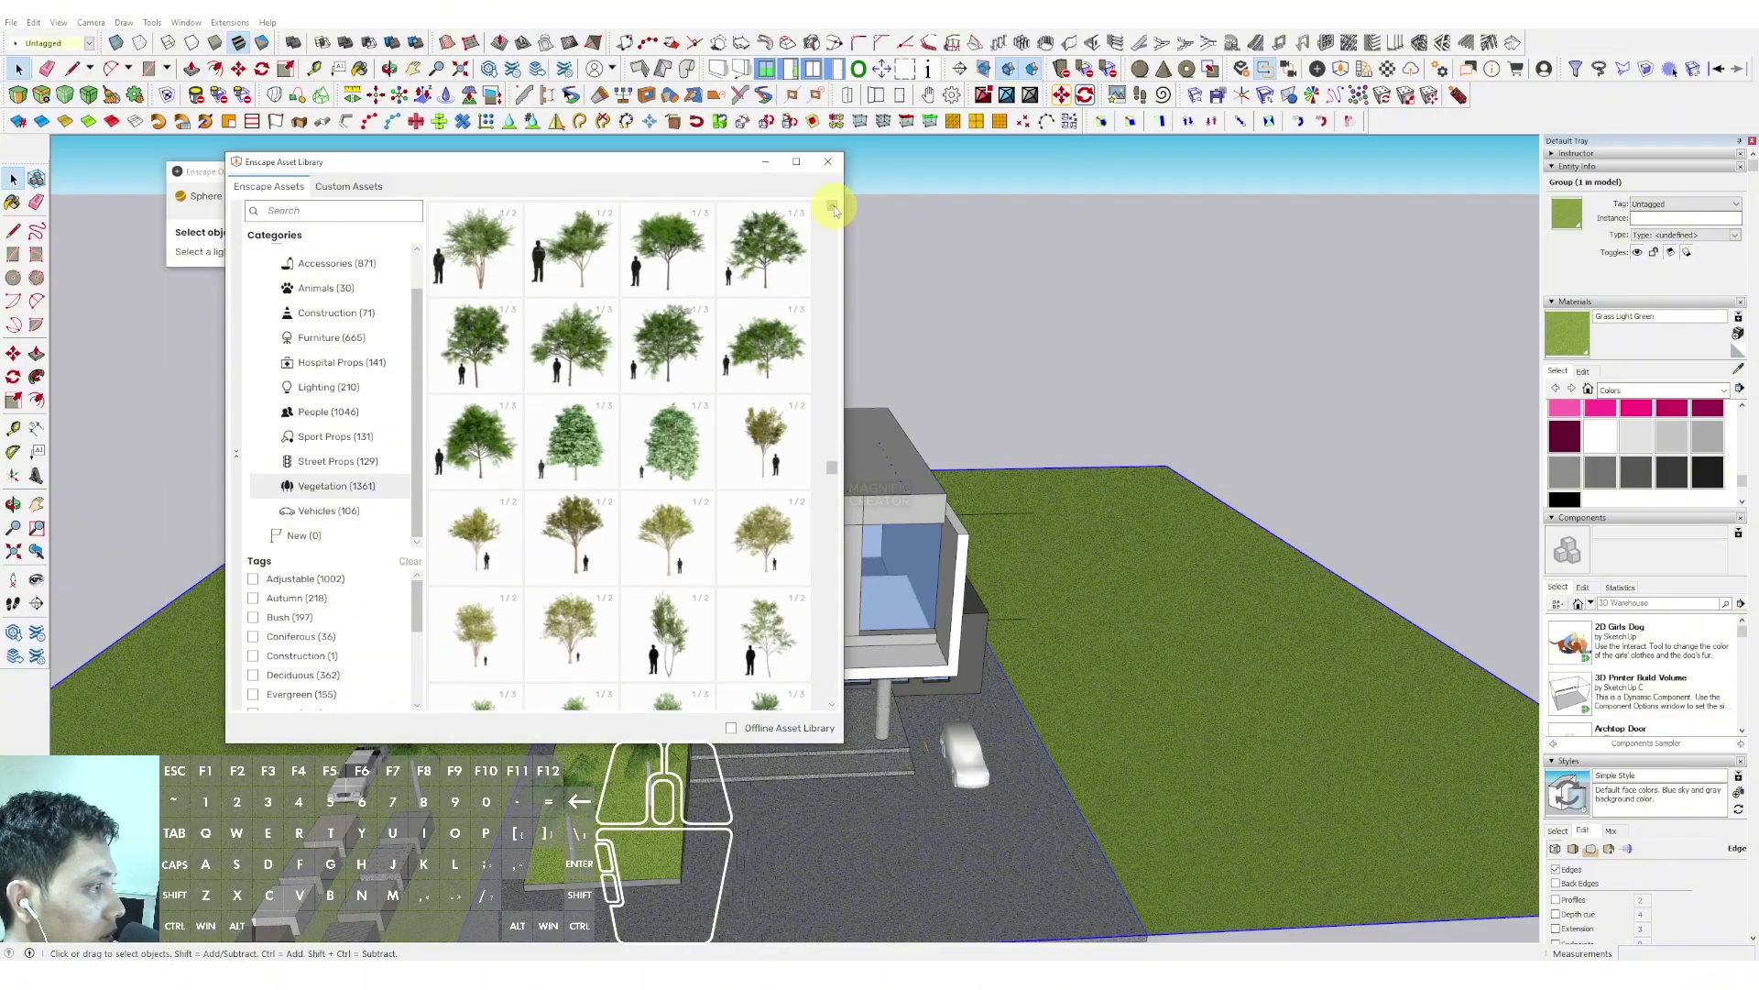
pyautogui.click(832, 207)
pyautogui.click(832, 207)
pyautogui.click(832, 207)
pyautogui.click(832, 207)
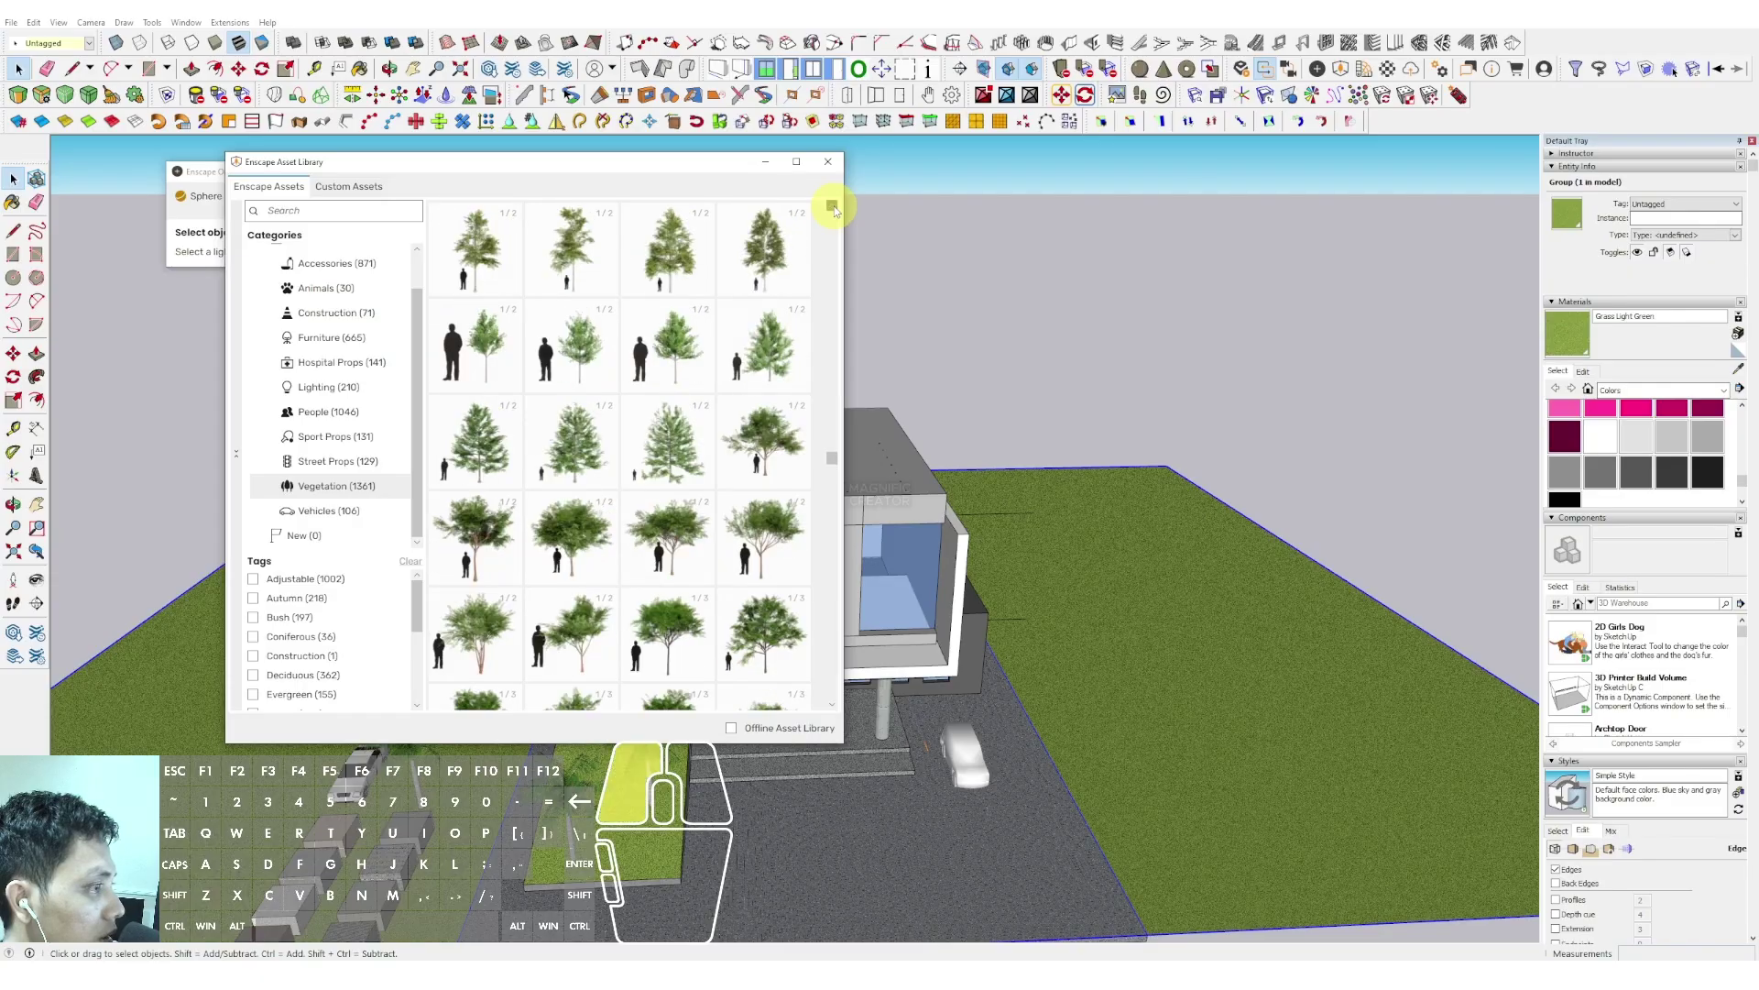
pyautogui.click(832, 208)
pyautogui.click(832, 207)
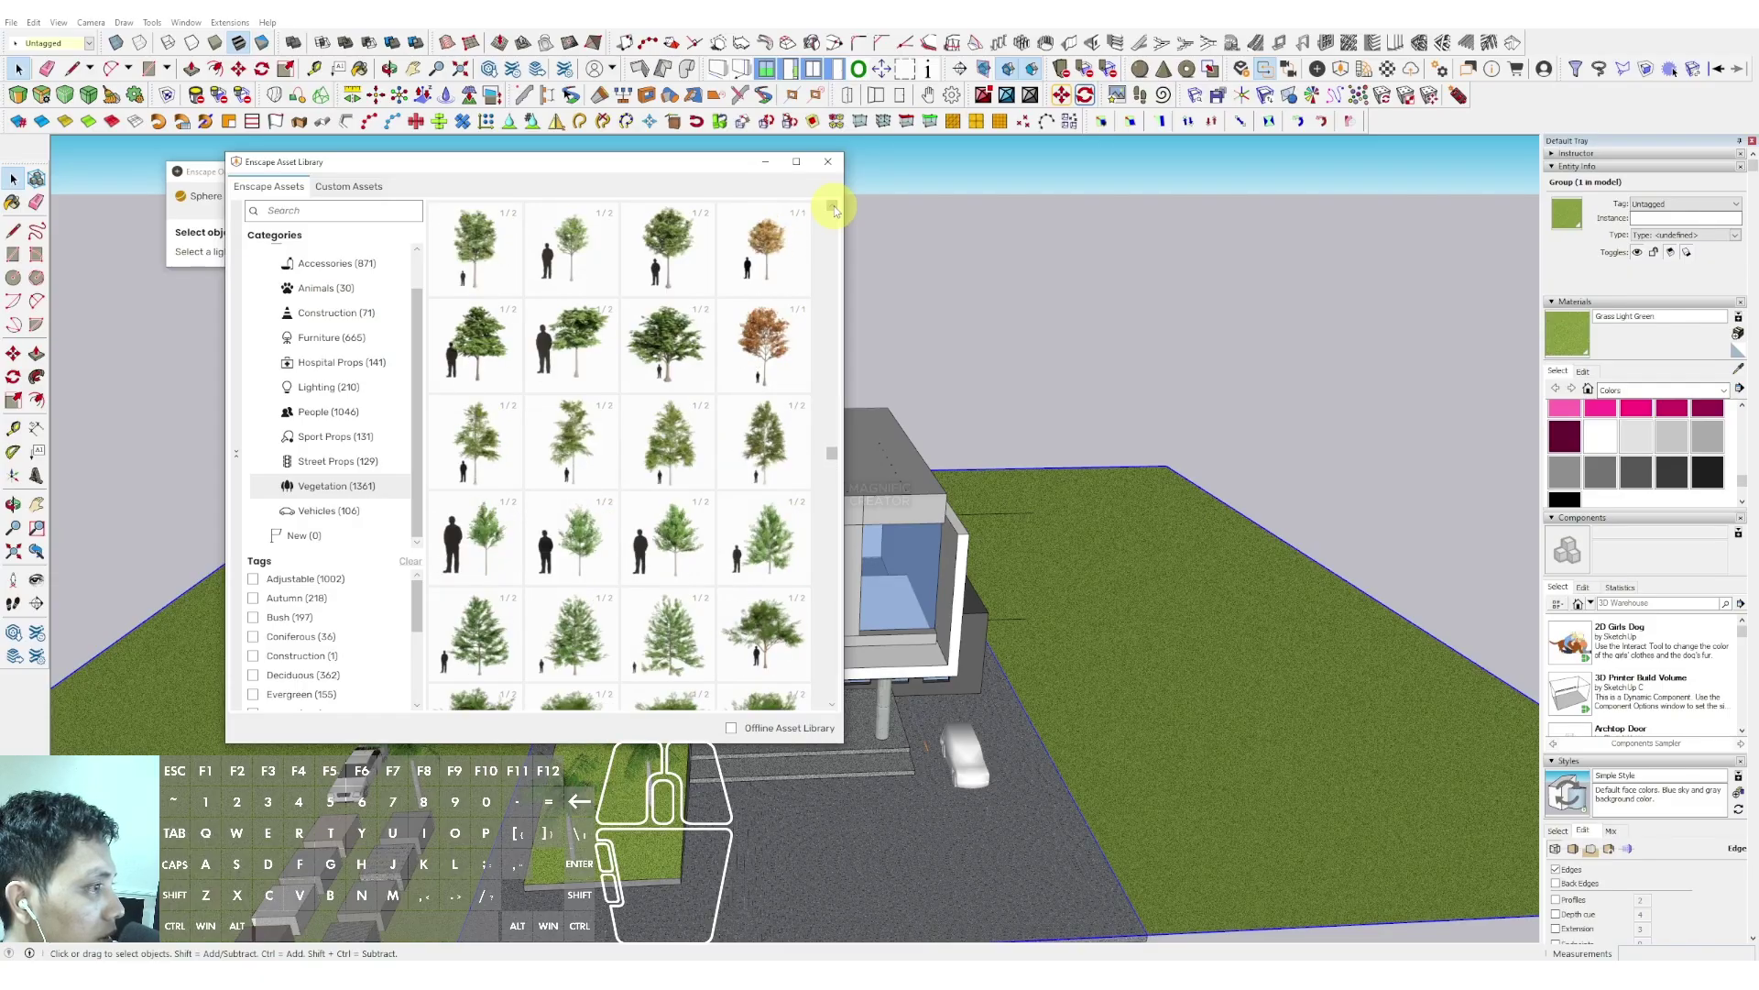
pyautogui.click(832, 207)
pyautogui.click(832, 207)
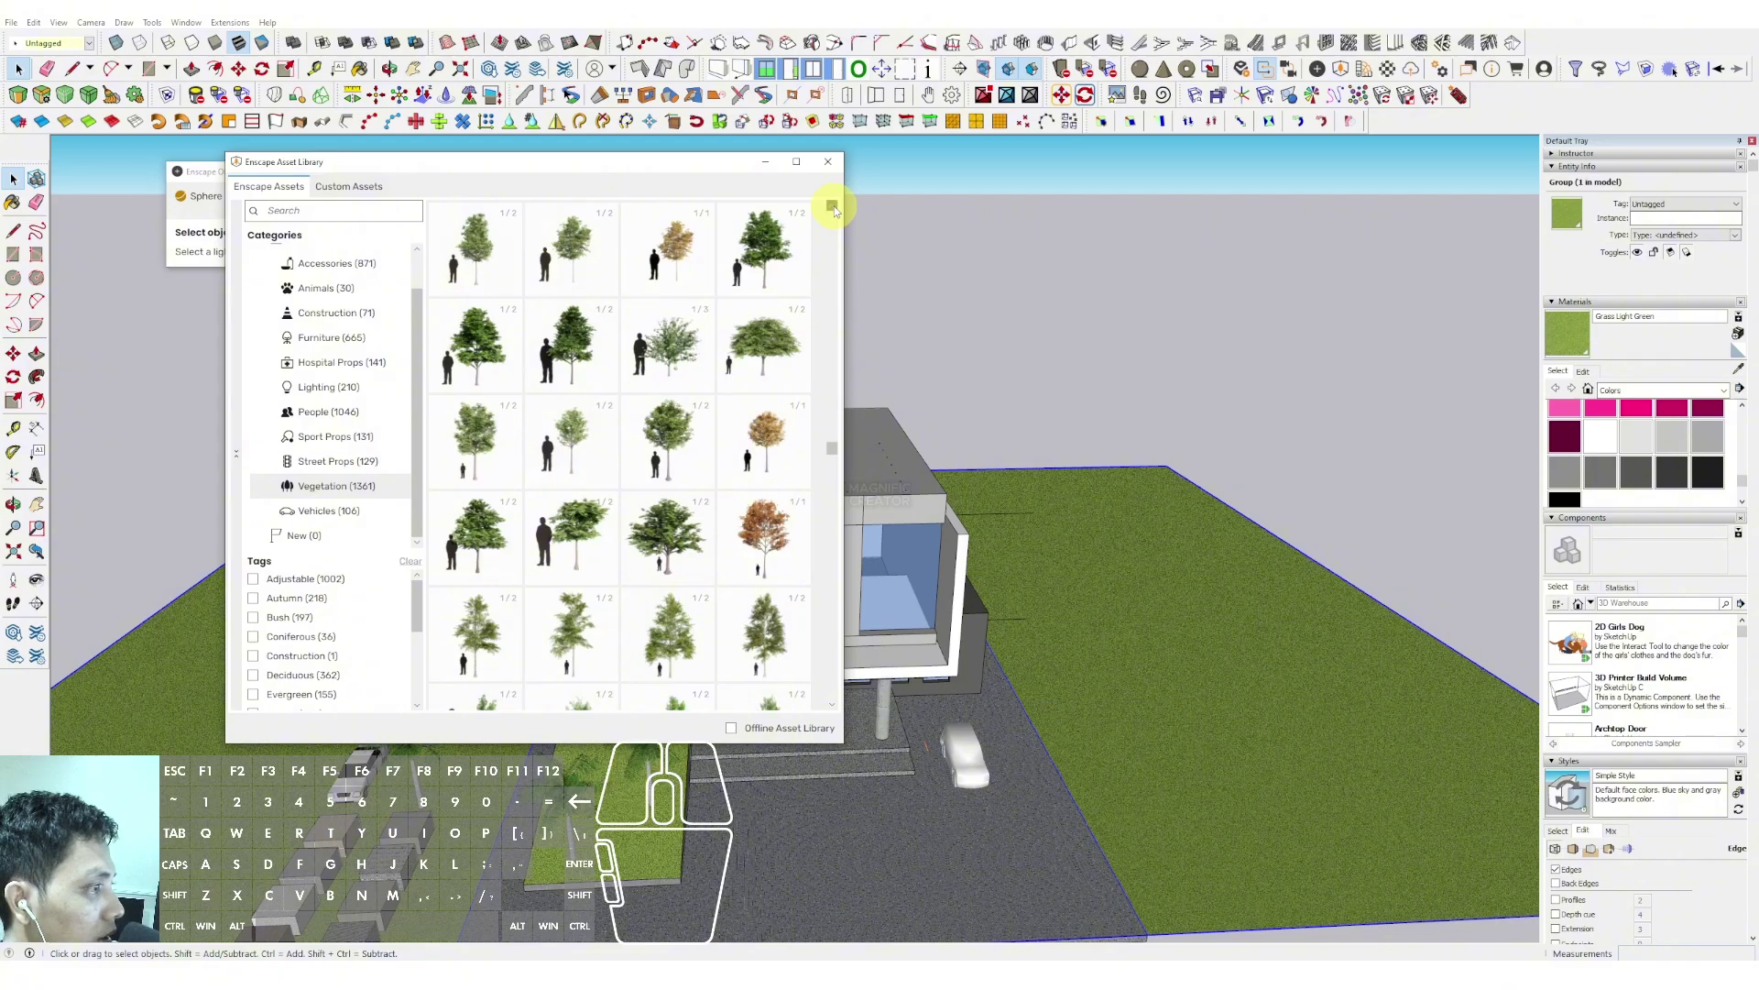
pyautogui.click(832, 207)
pyautogui.click(832, 208)
pyautogui.click(832, 207)
pyautogui.click(832, 208)
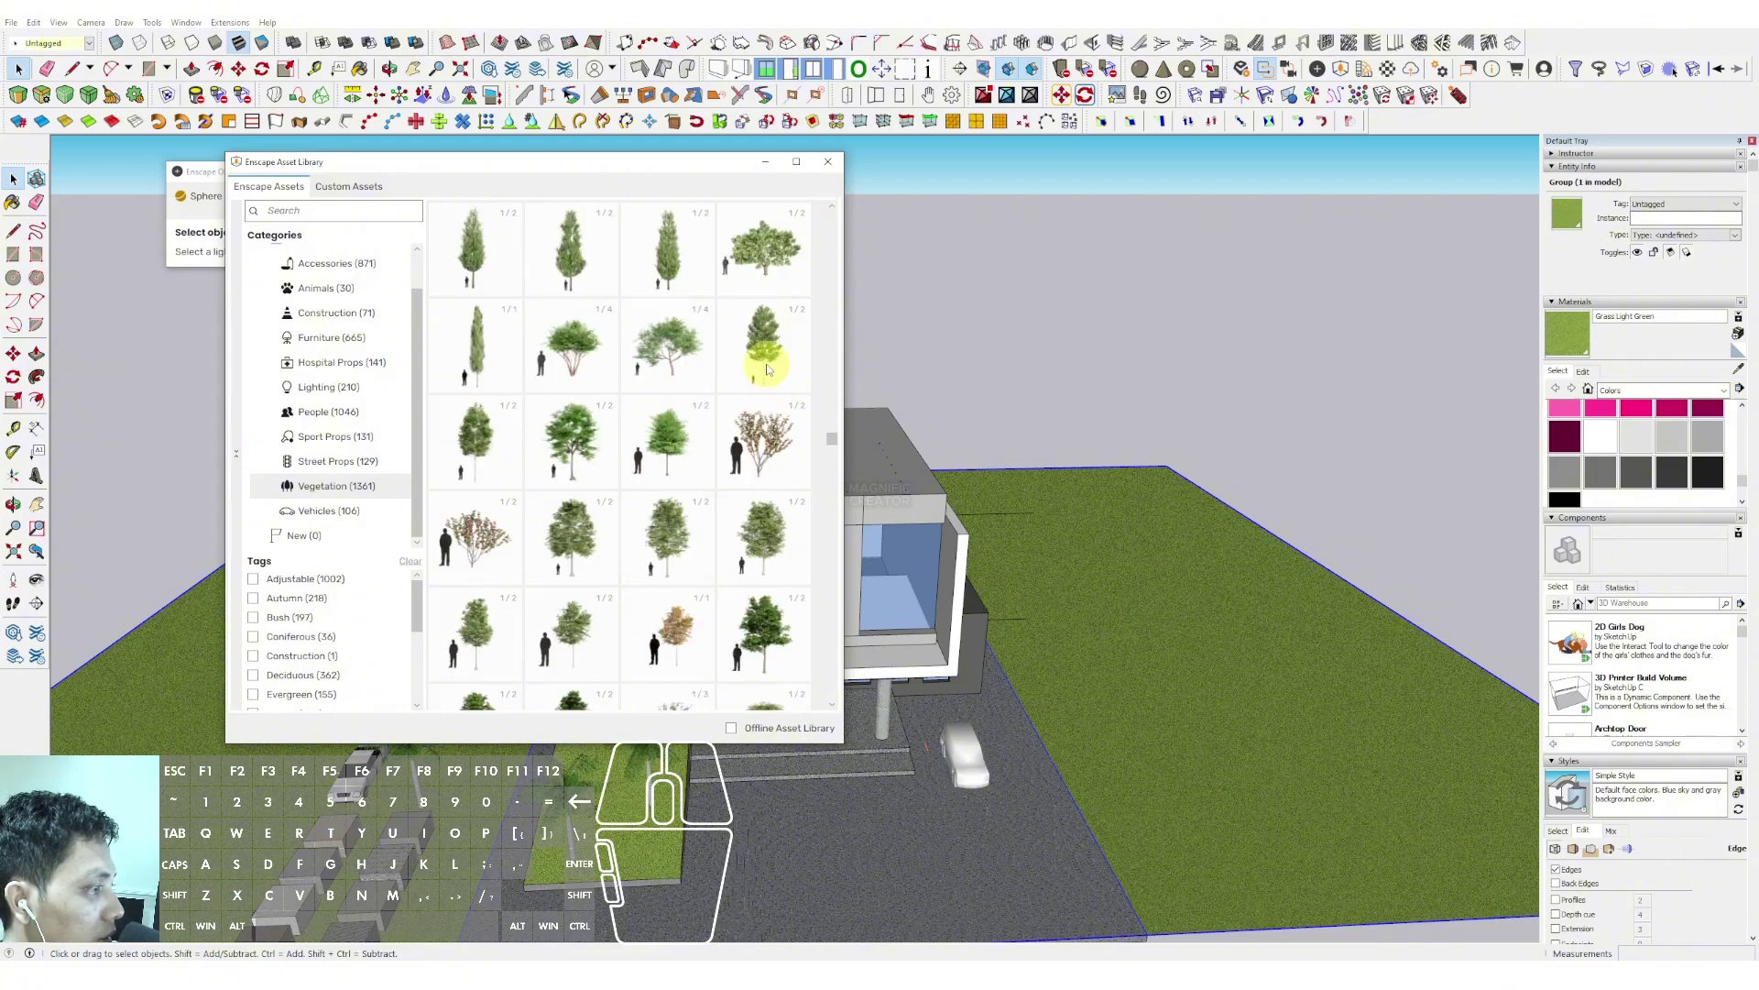
# Place the tall aspen tree asset on the grass to the right of the house and close the asset library
pyautogui.click(767, 348)
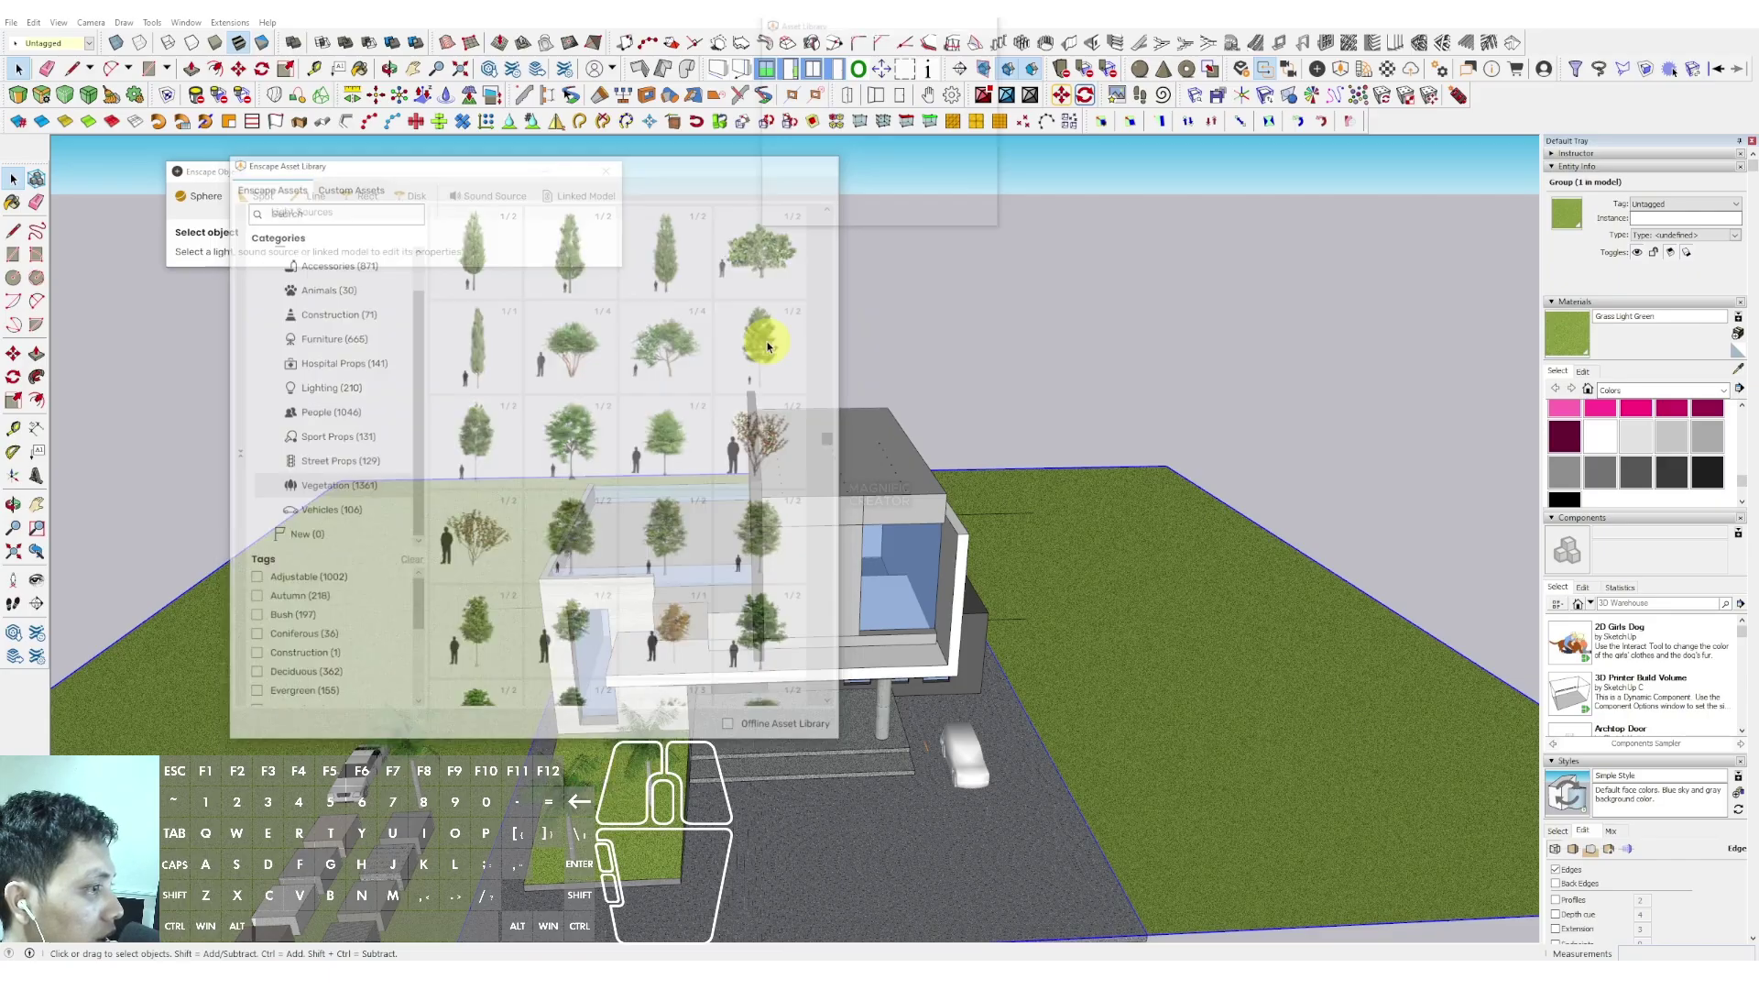
pyautogui.click(1099, 543)
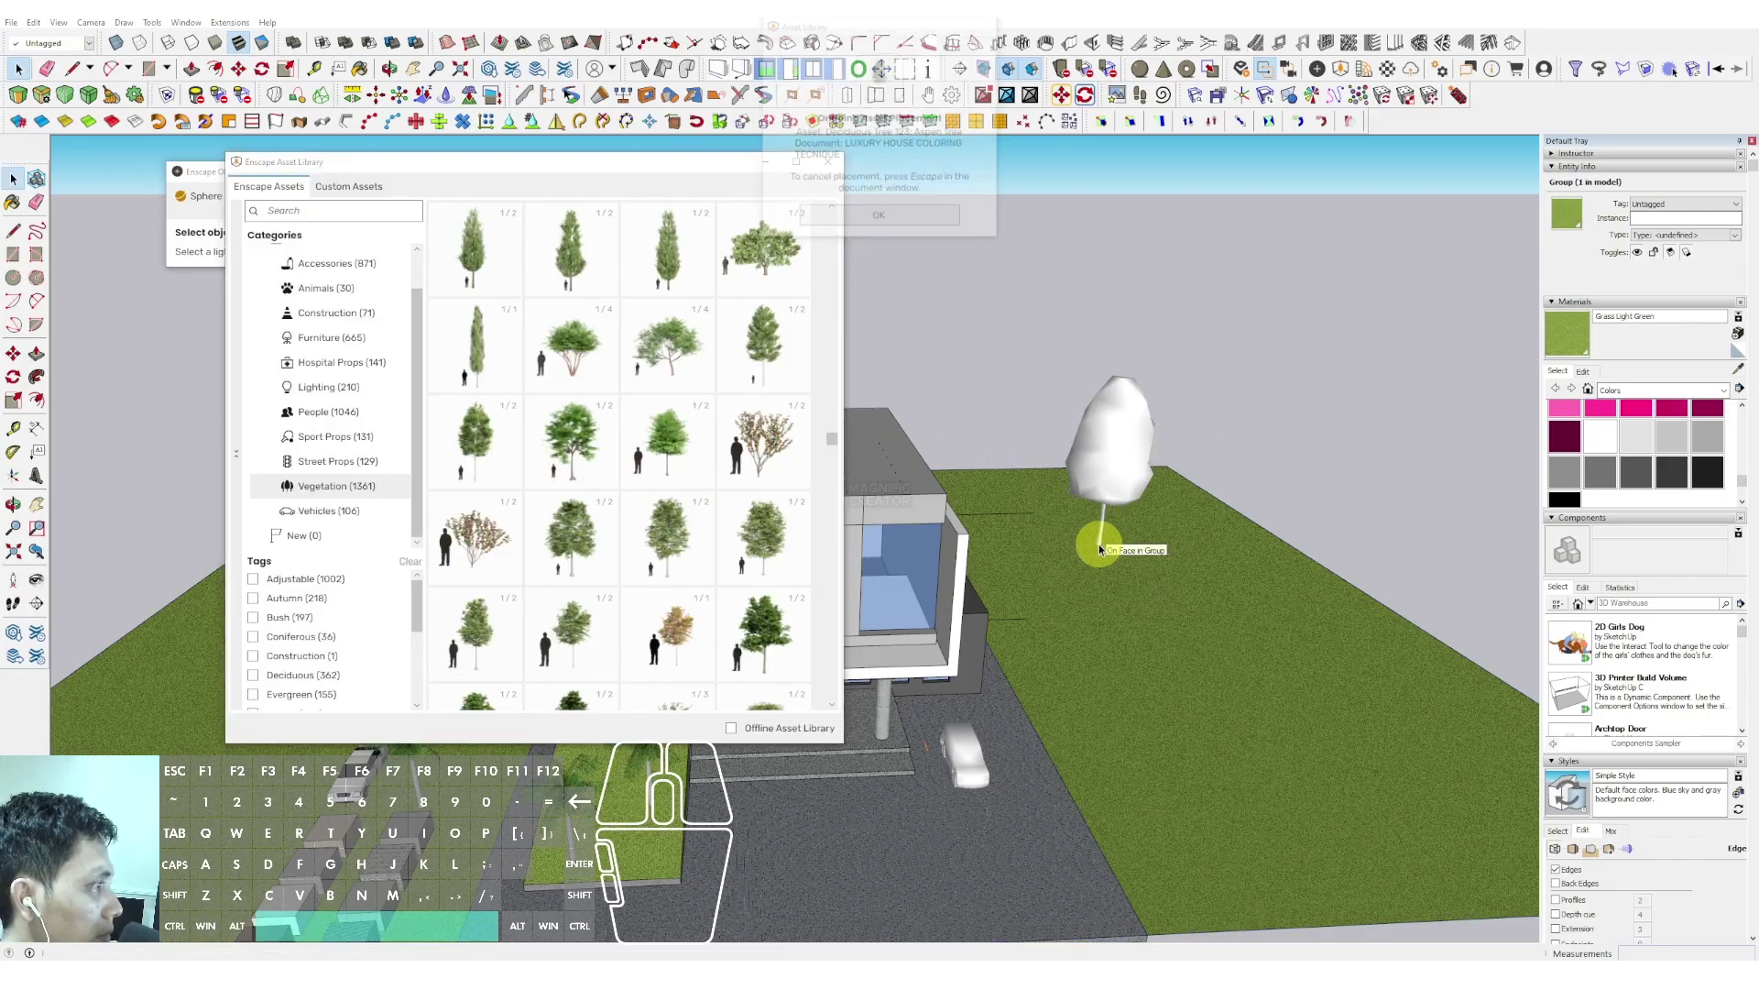
pyautogui.scroll(2, 1041, 629)
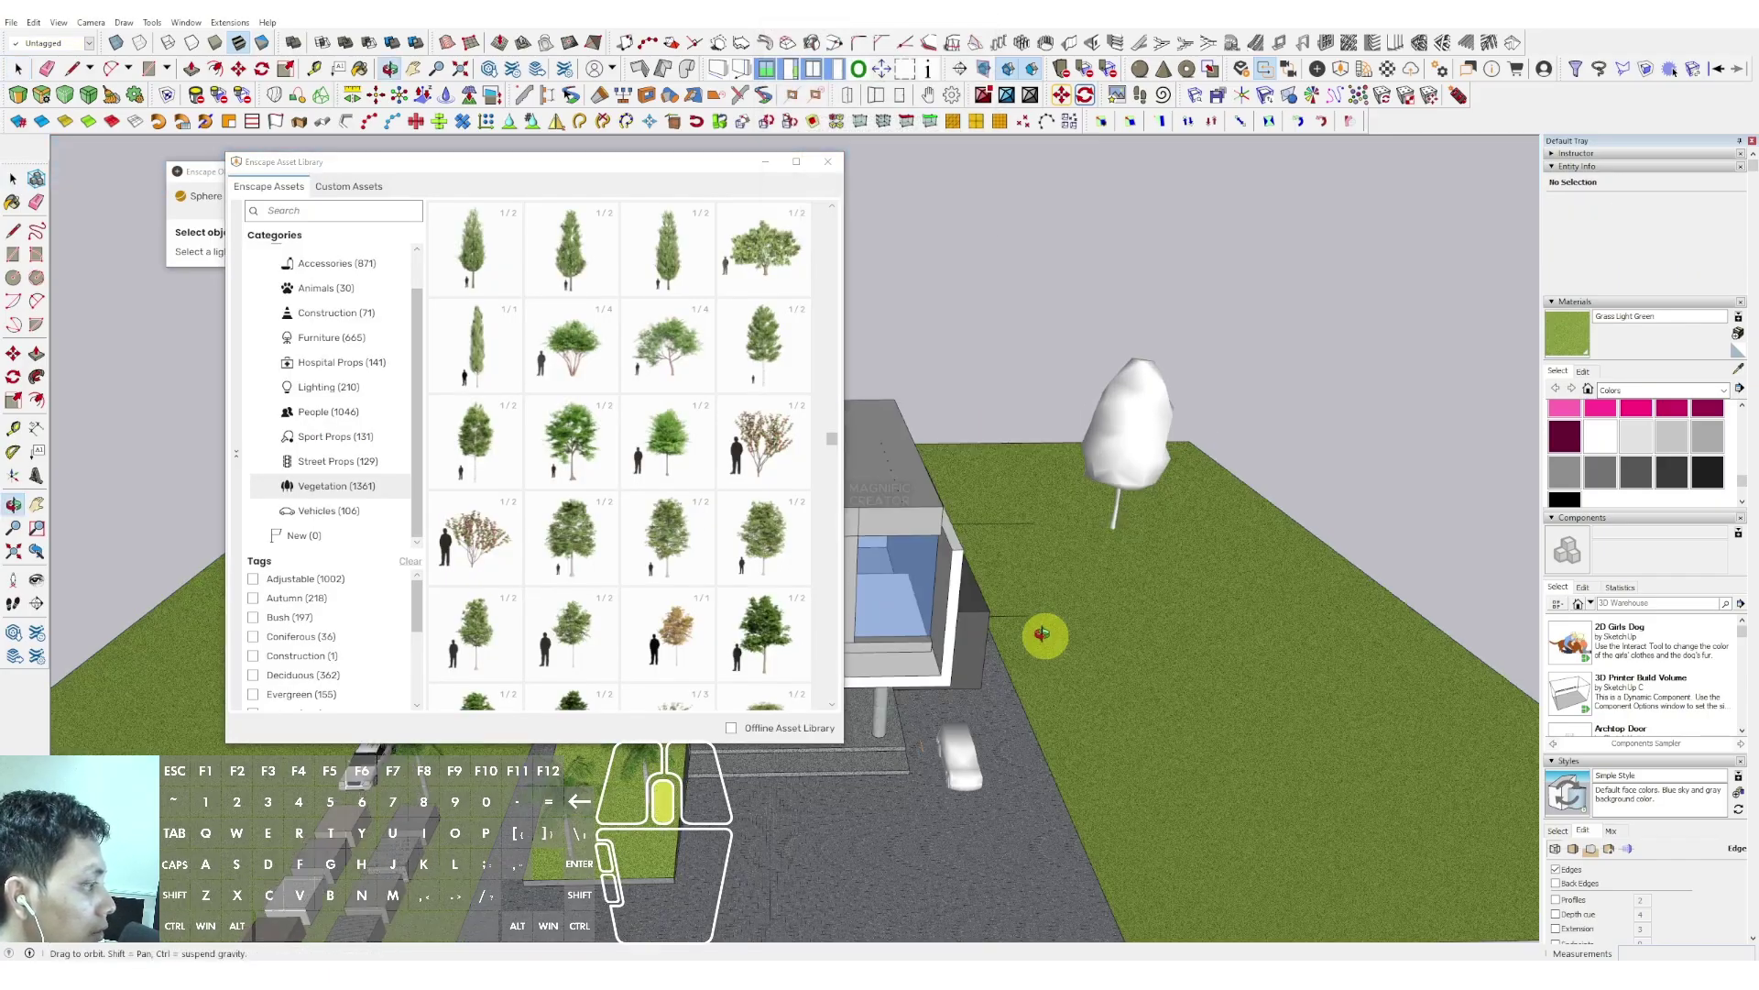
pyautogui.click(827, 162)
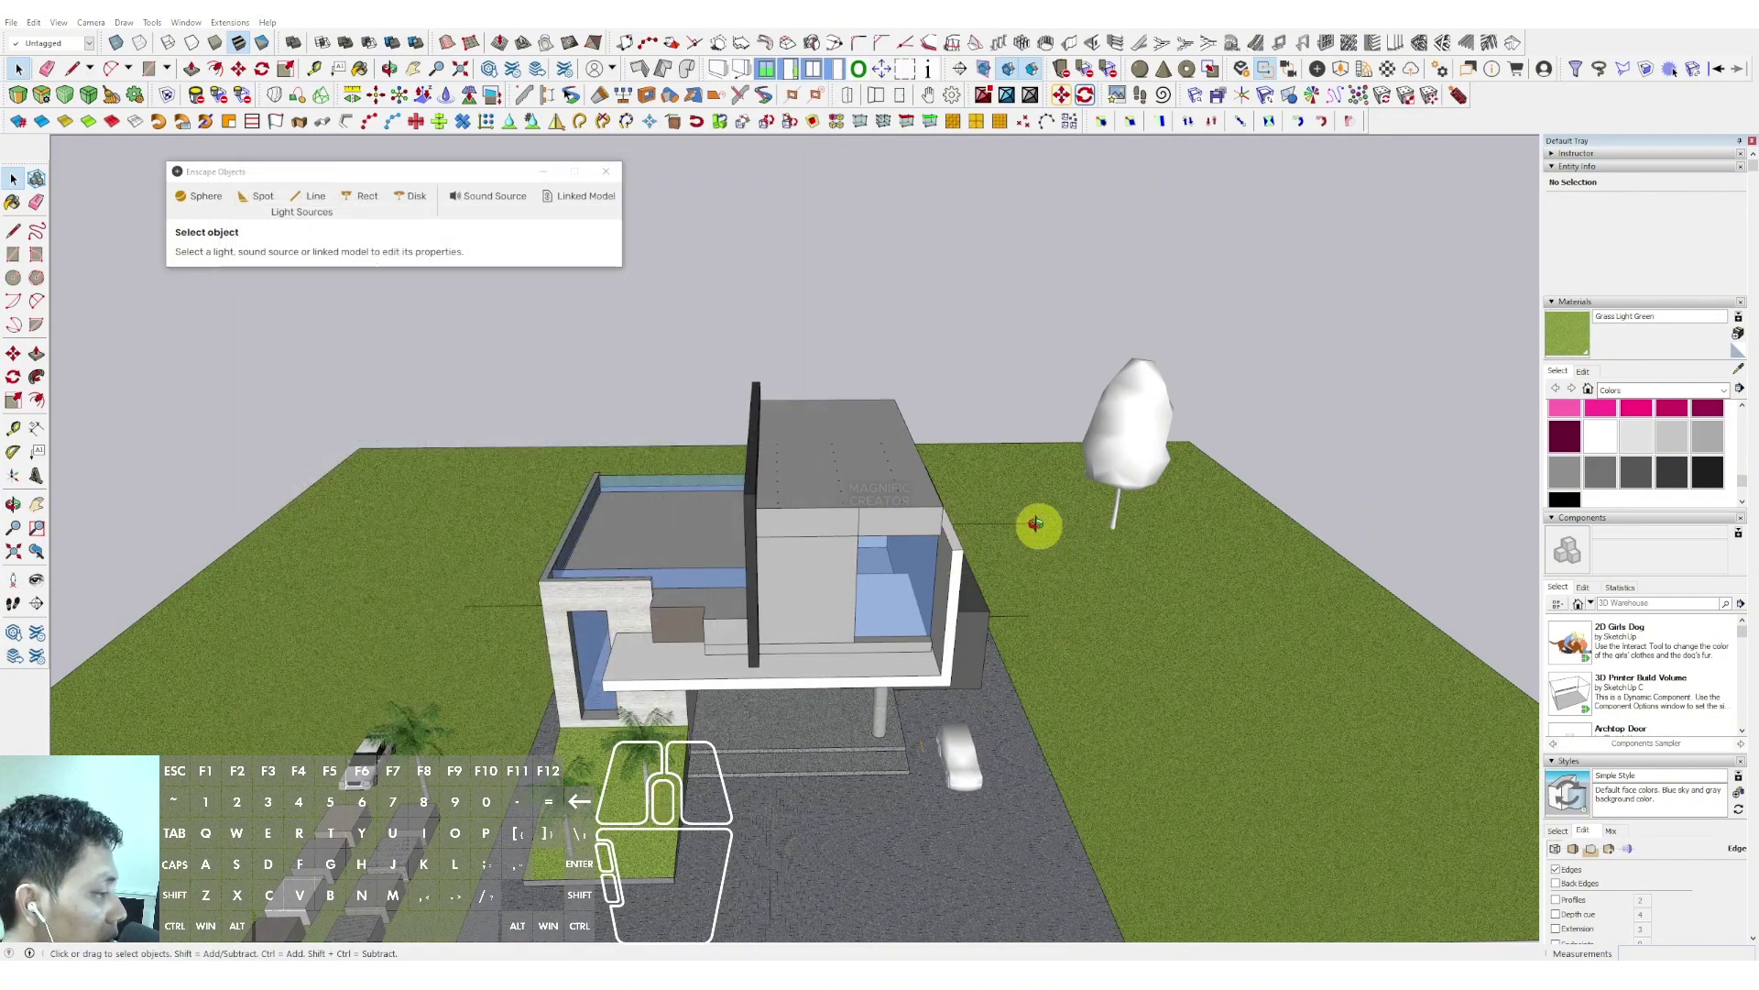
# Move the aspen tree about 15 m across the grass toward the rear wing on the house's right side
pyautogui.keyDown('shift'); pyautogui.moveTo(1039, 526); pyautogui.dragTo(1217, 501, button='middle'); pyautogui.keyUp('shift')
pyautogui.scroll(2, 1021, 581)
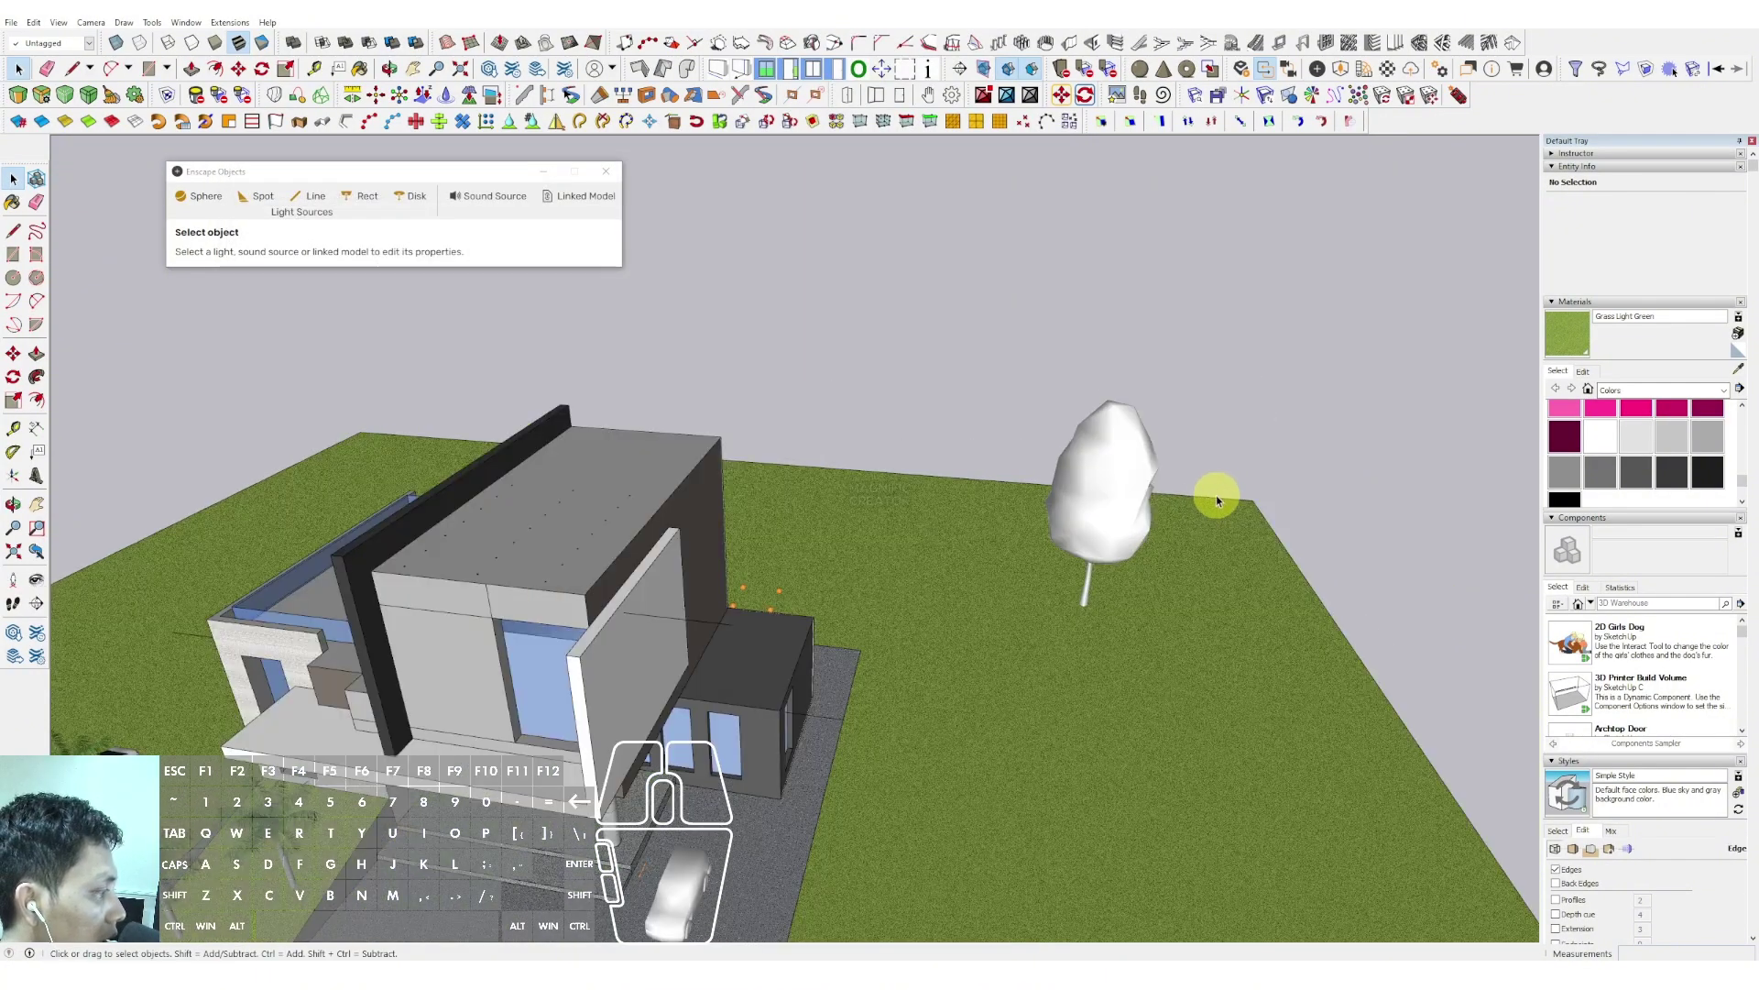
pyautogui.click(1128, 502)
pyautogui.press('m')
pyautogui.click(1072, 636)
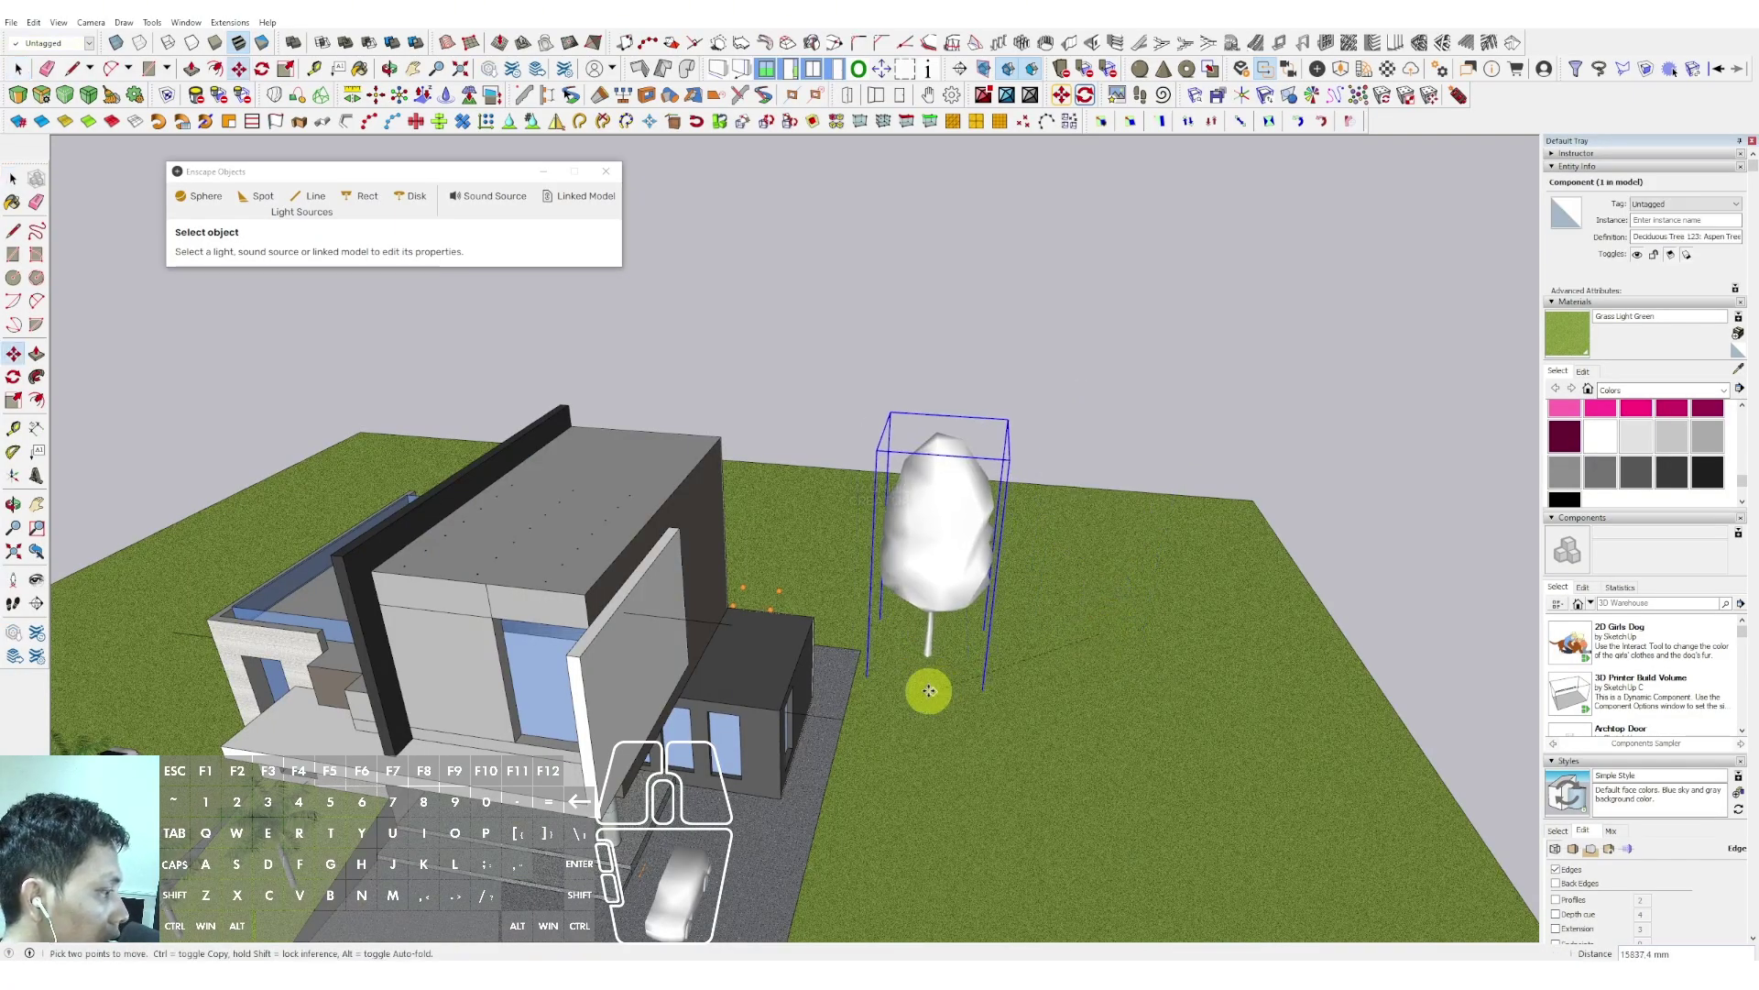
pyautogui.click(924, 700)
# Copy the aspen tree to a second spot on the grass right of the house, nearer the front
pyautogui.press('ctrl')
pyautogui.click(927, 688)
pyautogui.scroll(-3, 986, 791)
pyautogui.keyDown('shift'); pyautogui.moveTo(998, 790); pyautogui.dragTo(1146, 658, button='middle'); pyautogui.keyUp('shift')
pyautogui.click(1041, 724)
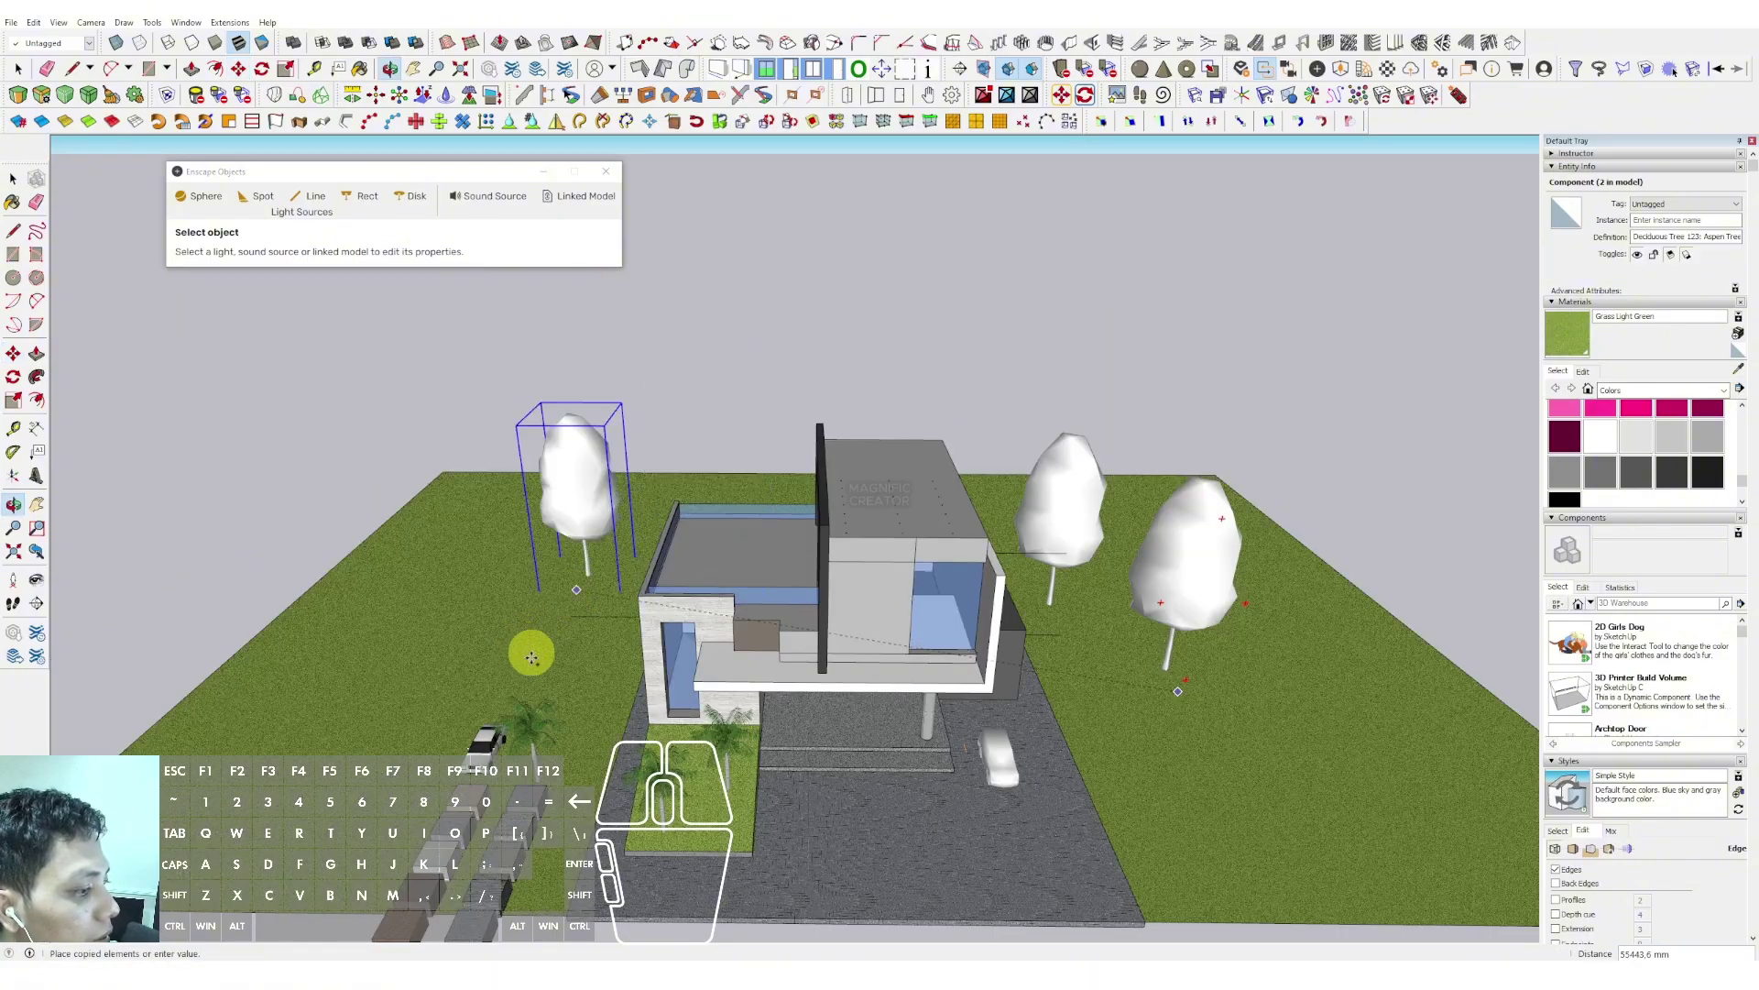
# Add two more copies of the aspen tree side by side on the grass left of the house
pyautogui.click(529, 661)
pyautogui.press('ctrl')
pyautogui.click(514, 666)
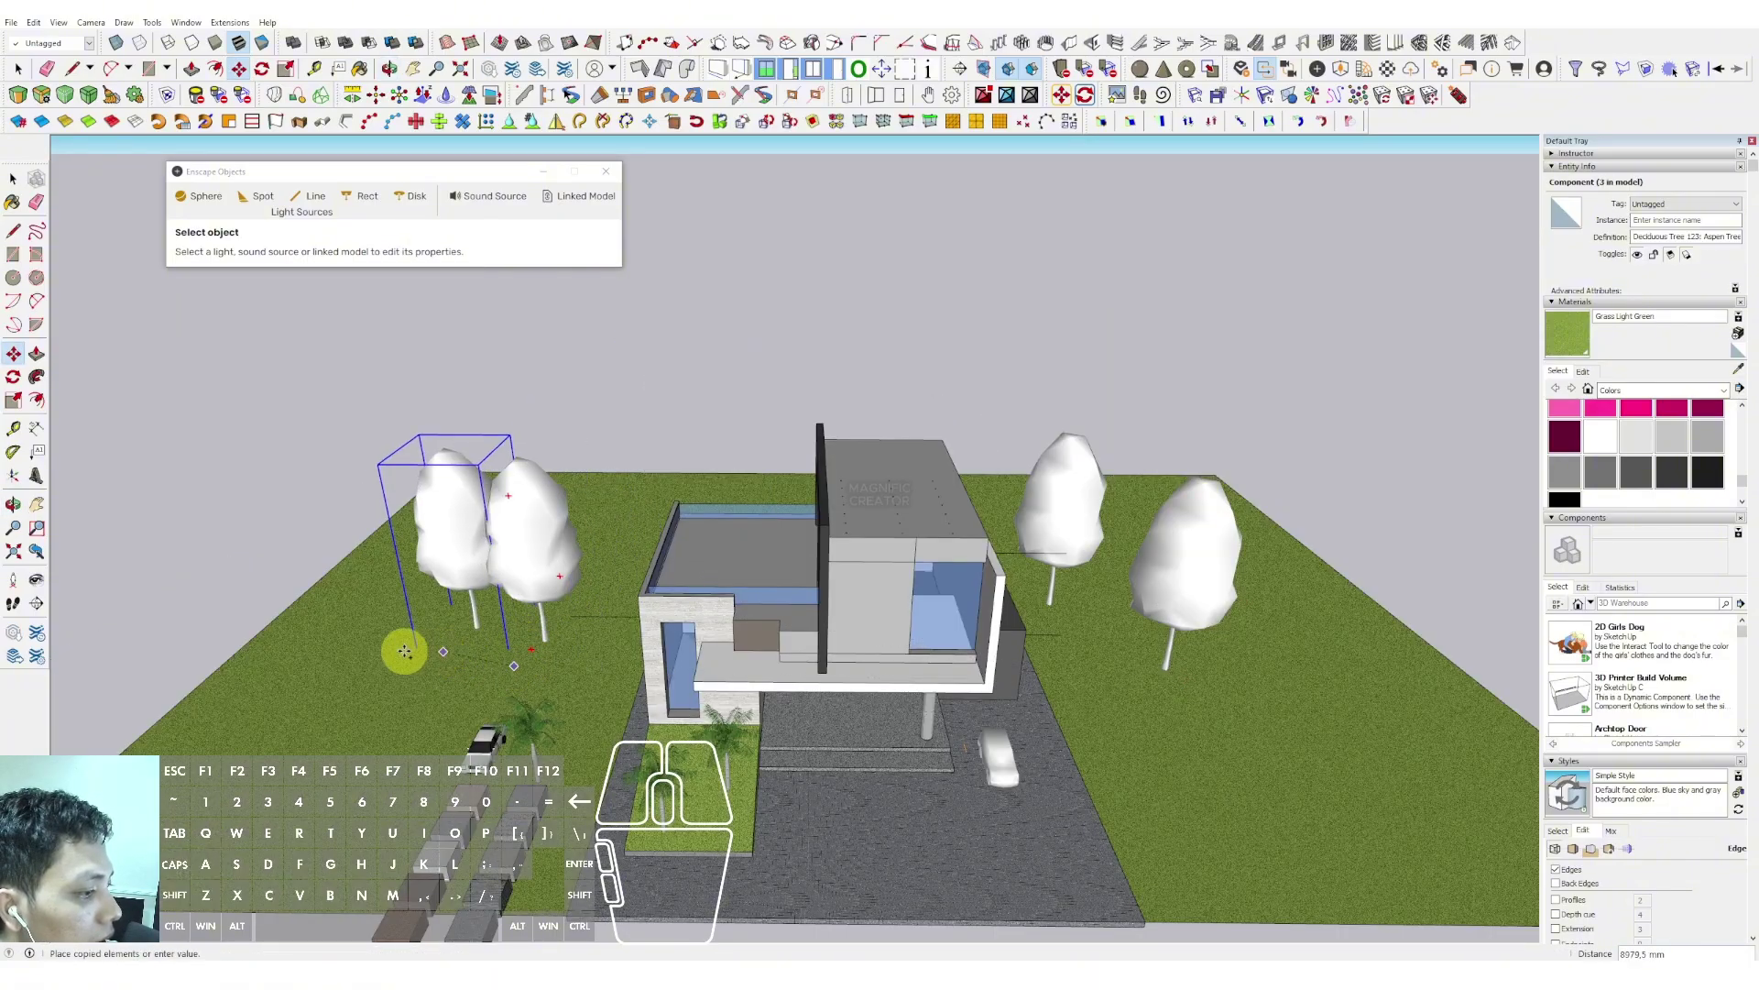
pyautogui.click(404, 651)
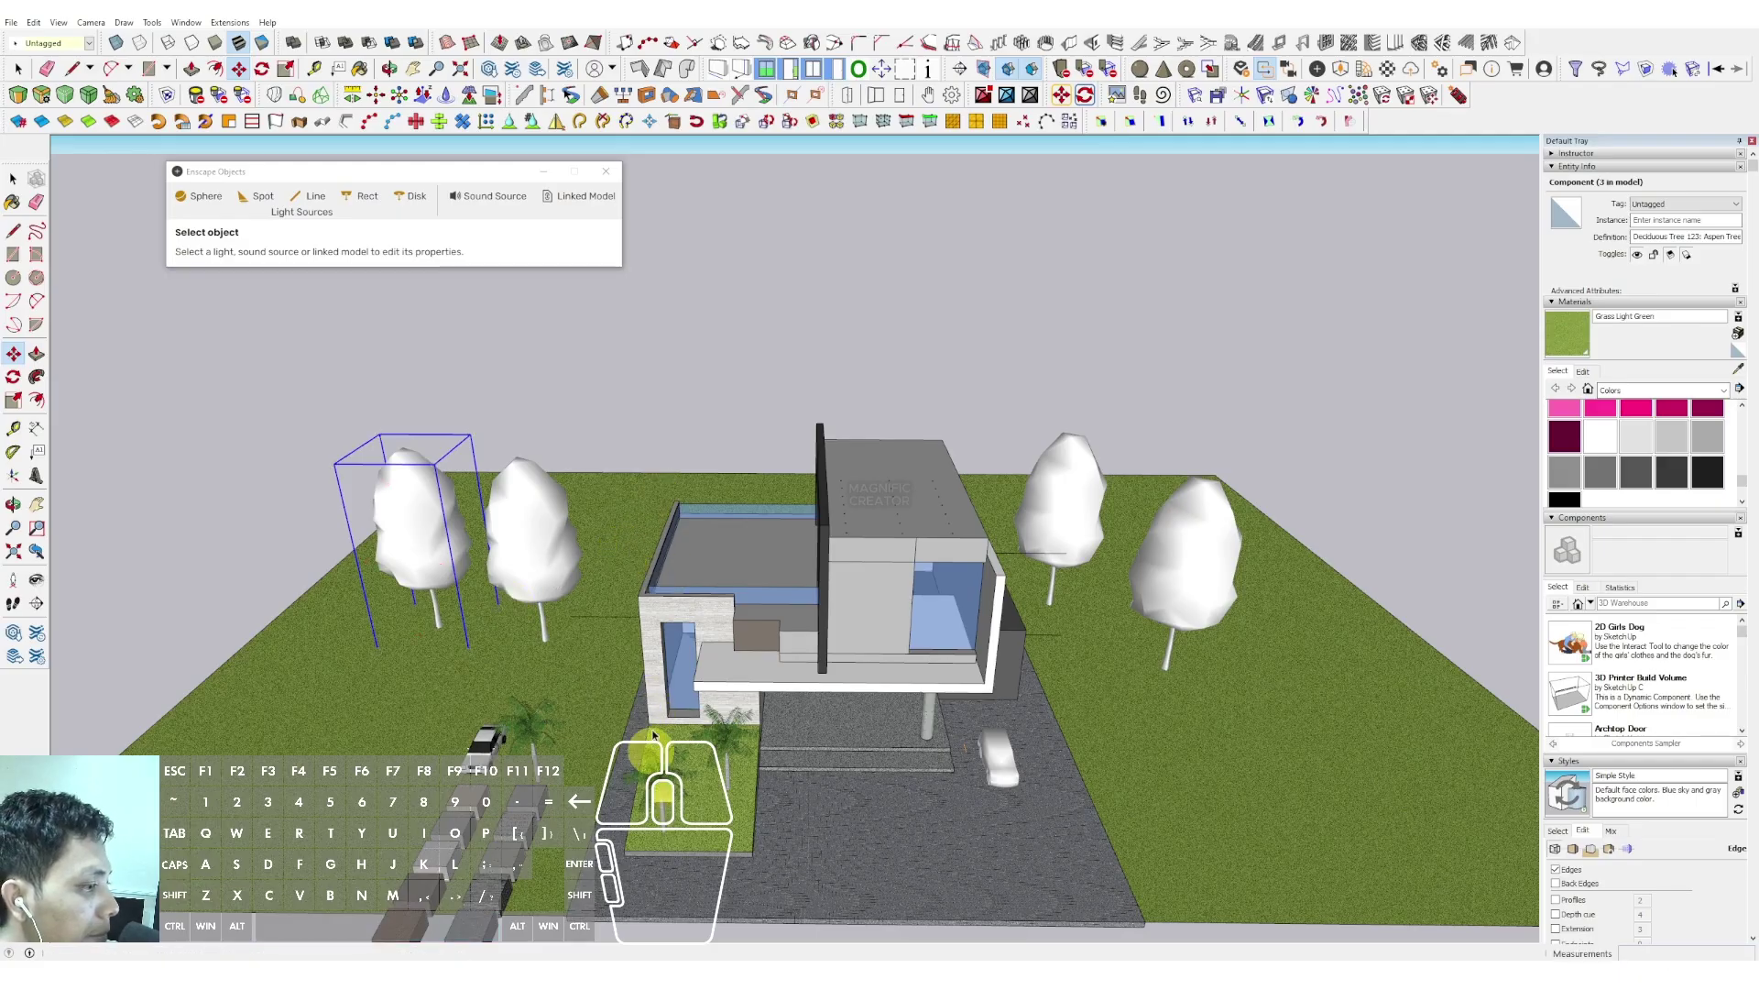
pyautogui.press('space')
# Copy the aspen tree to three spots spread across the grass behind the house
pyautogui.scroll(2, 641, 483)
pyautogui.moveTo(636, 511); pyautogui.dragTo(695, 641, button='middle')
pyautogui.press('m')
pyautogui.press('ctrl')
pyautogui.click(477, 511)
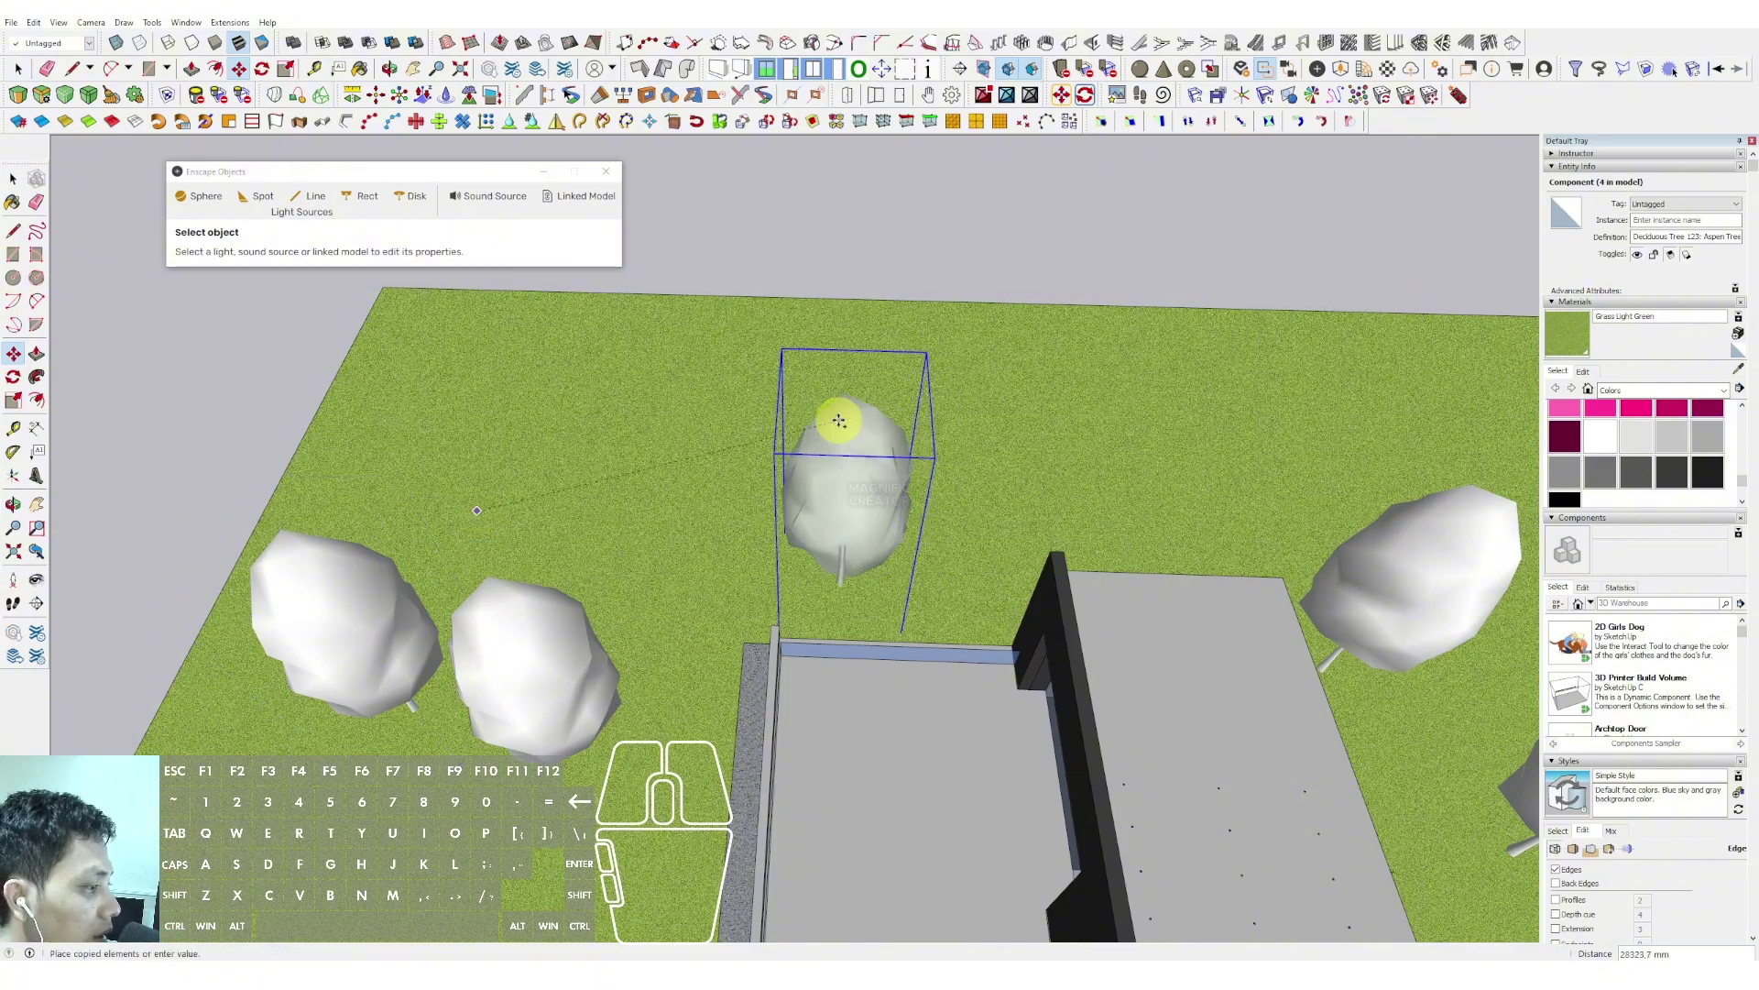
pyautogui.click(708, 381)
pyautogui.click(781, 499)
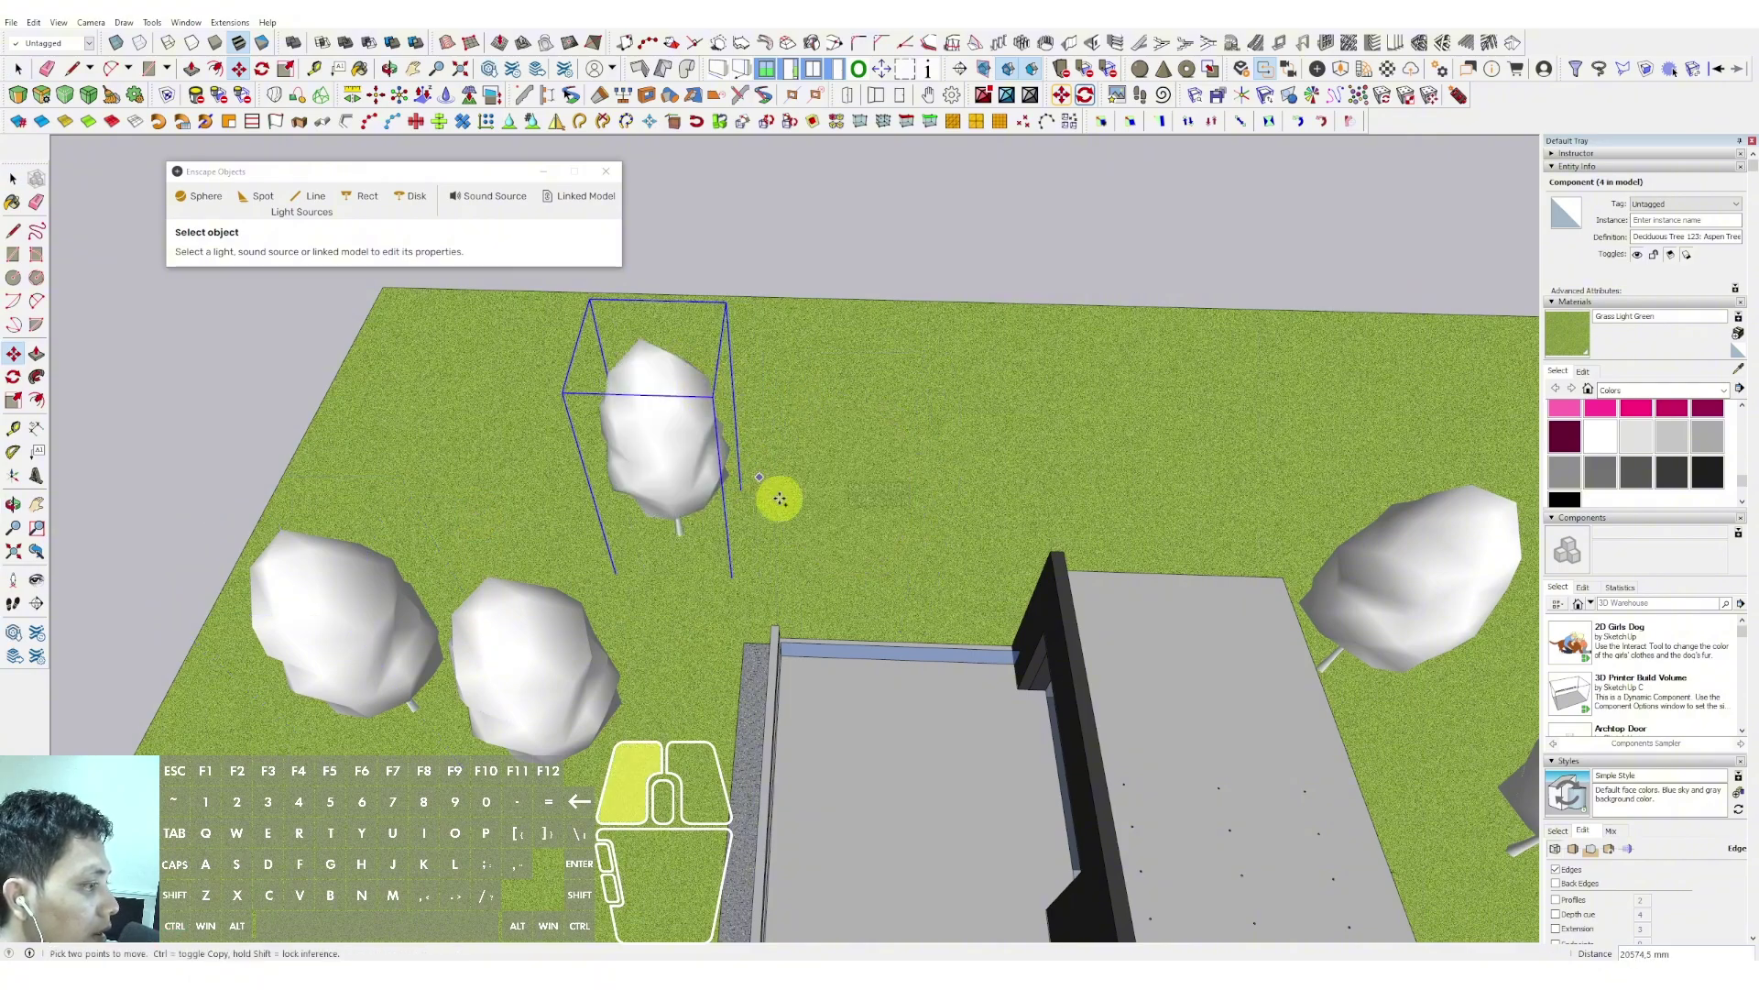
pyautogui.click(1007, 467)
pyautogui.click(938, 531)
pyautogui.click(1201, 475)
pyautogui.scroll(-3, 1065, 467)
pyautogui.press('space')
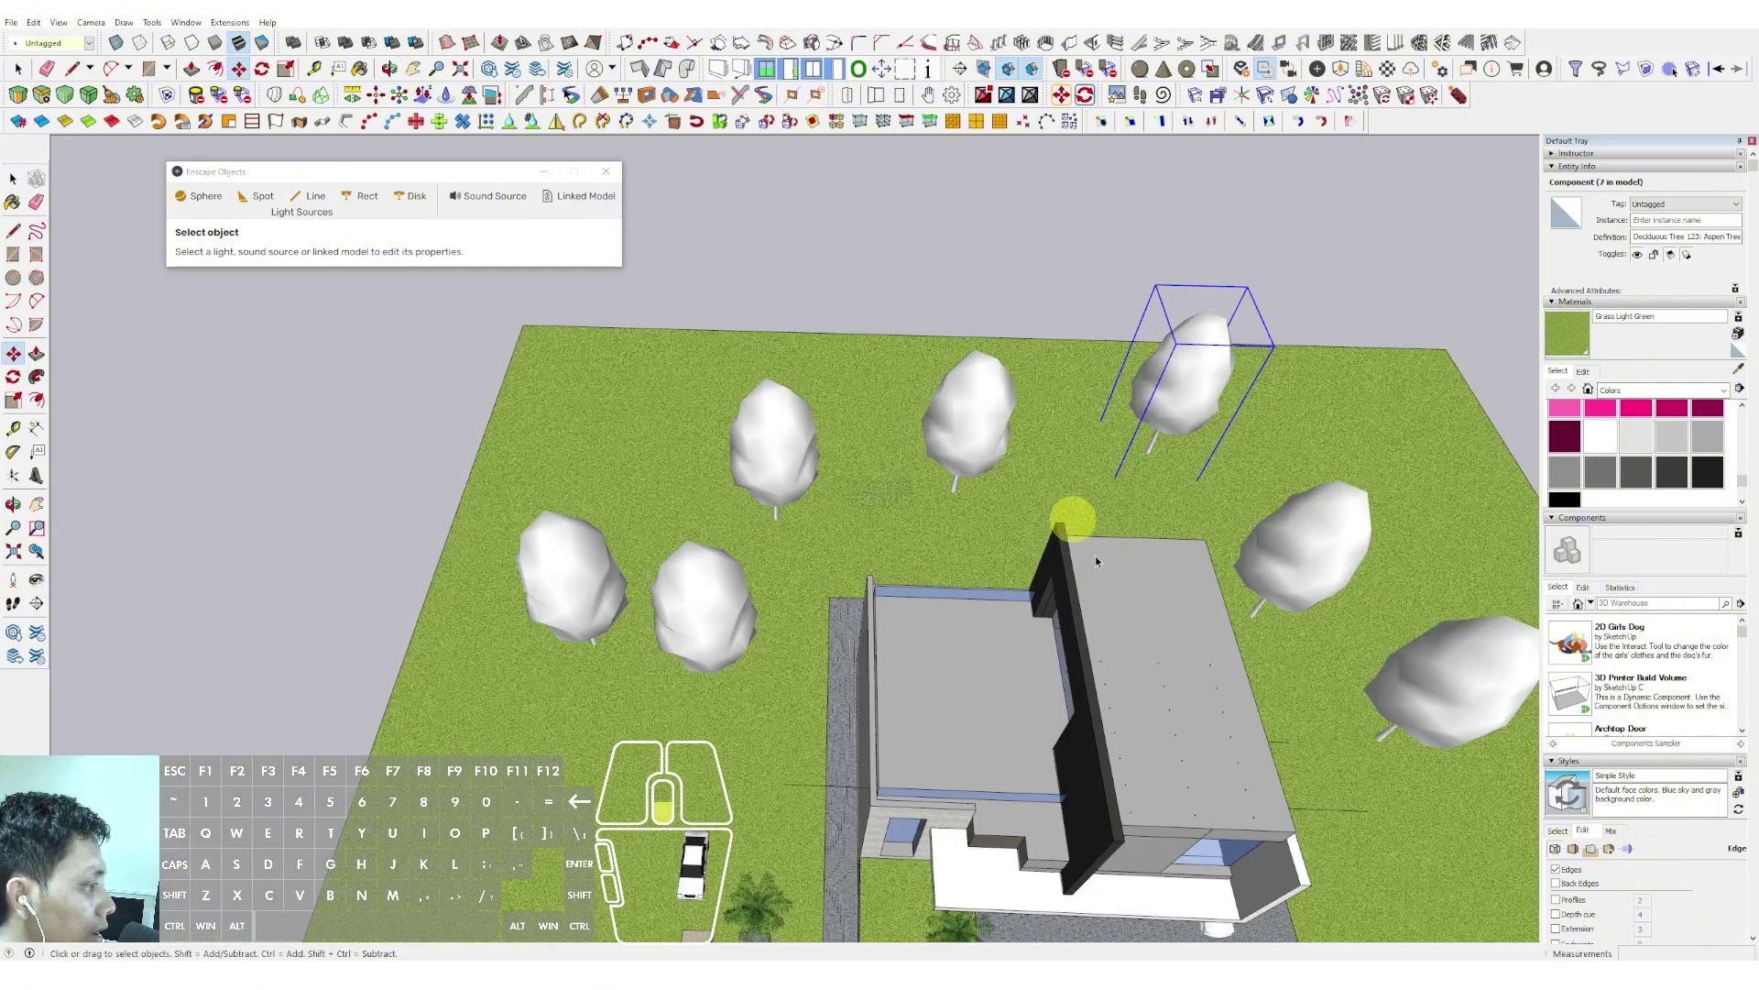
# Select the material sample blocks with the spare car and palm beside them and move them off the grass past its left edge
pyautogui.scroll(-3, 1097, 561)
pyautogui.moveTo(813, 381); pyautogui.dragTo(875, 514, button='middle')
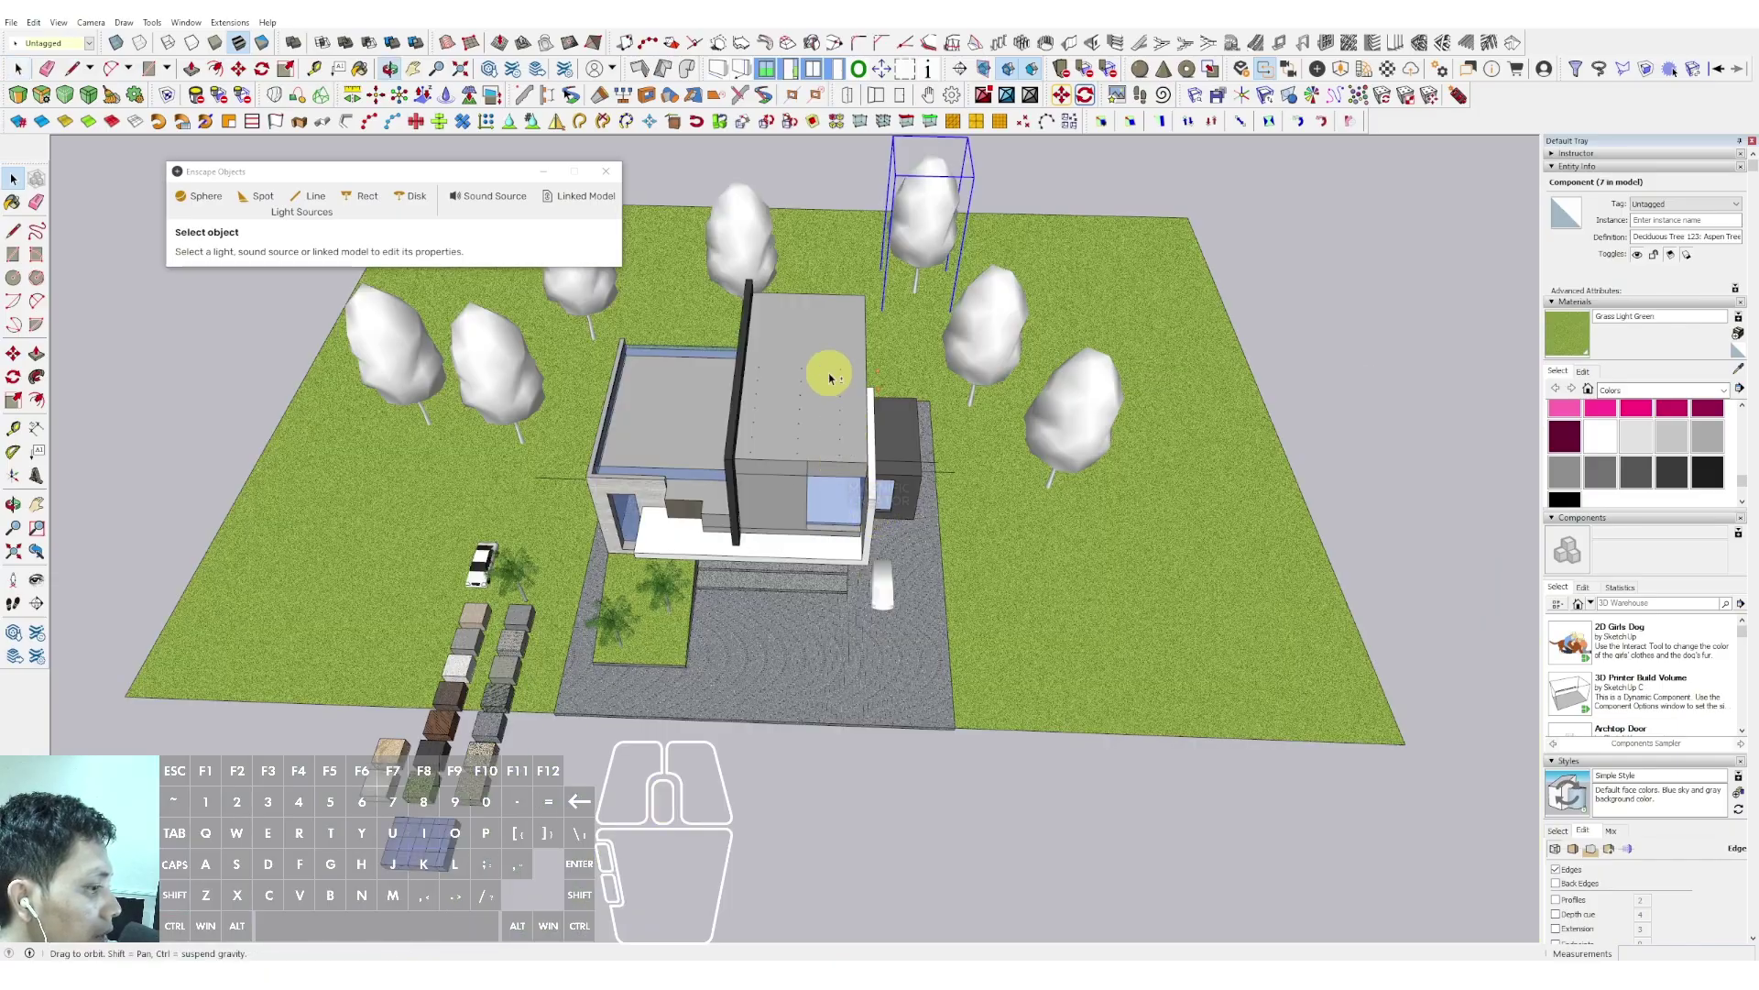
pyautogui.keyDown('shift'); pyautogui.moveTo(552, 592); pyautogui.dragTo(723, 472, button='middle'); pyautogui.keyUp('shift')
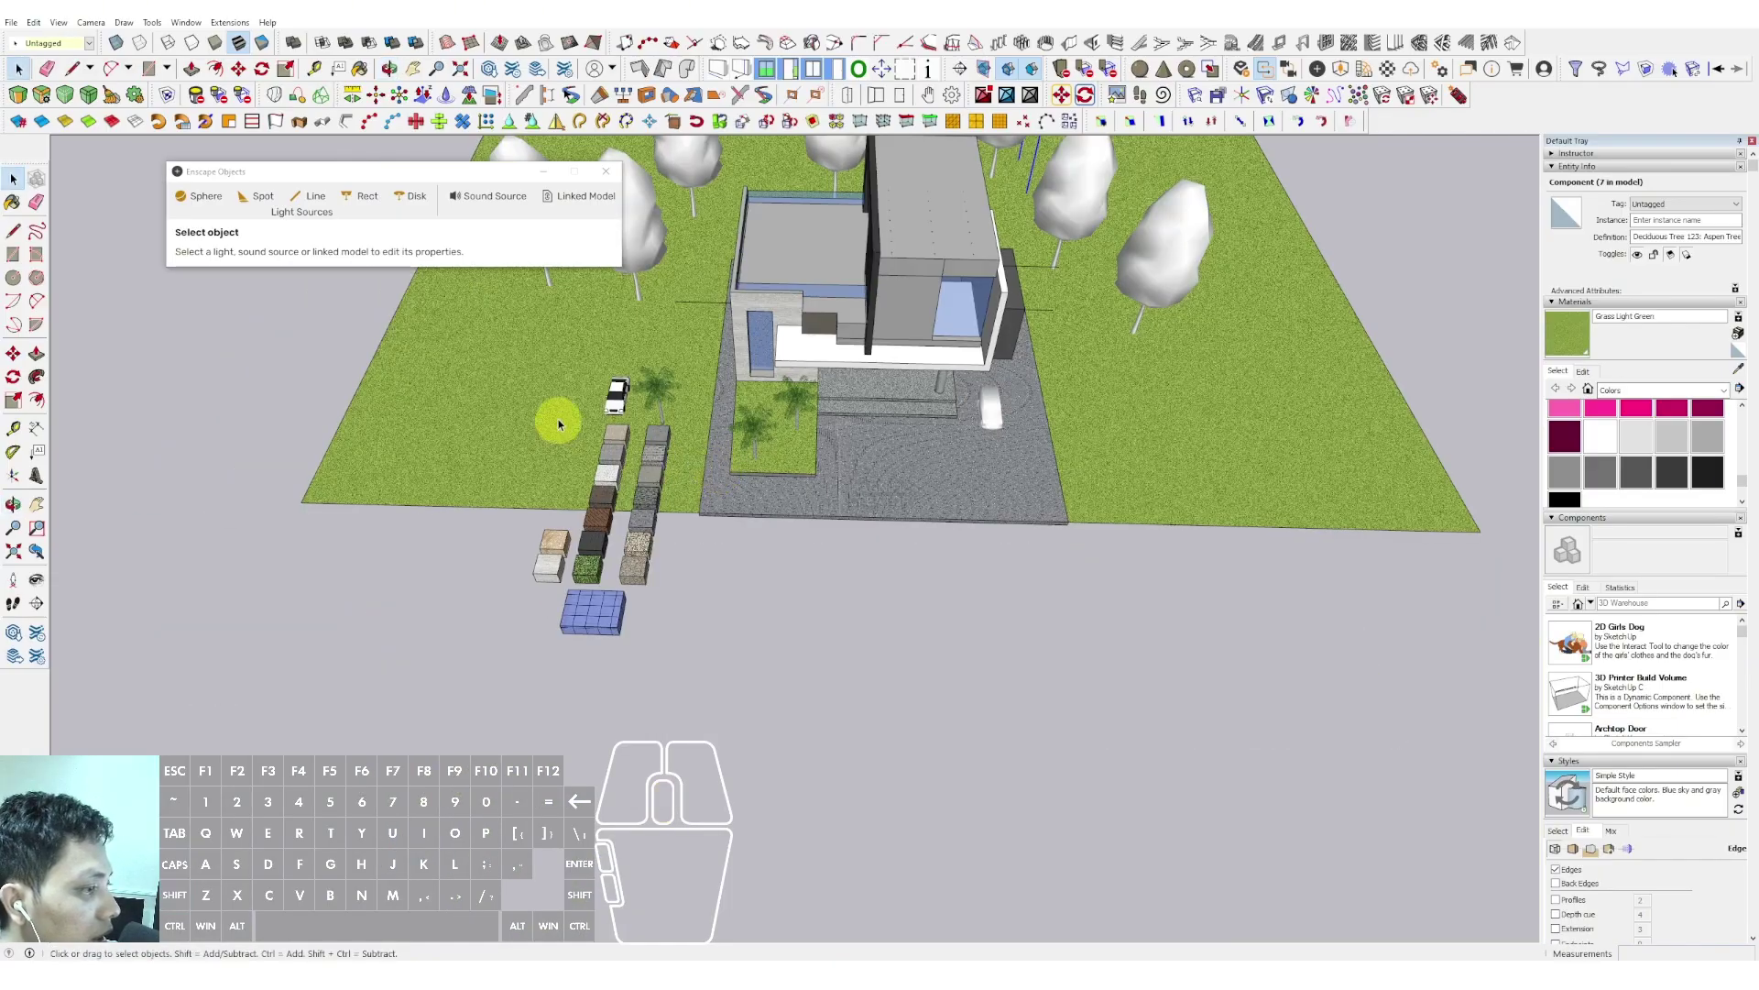
pyautogui.moveTo(477, 360); pyautogui.dragTo(711, 680)
pyautogui.press('m')
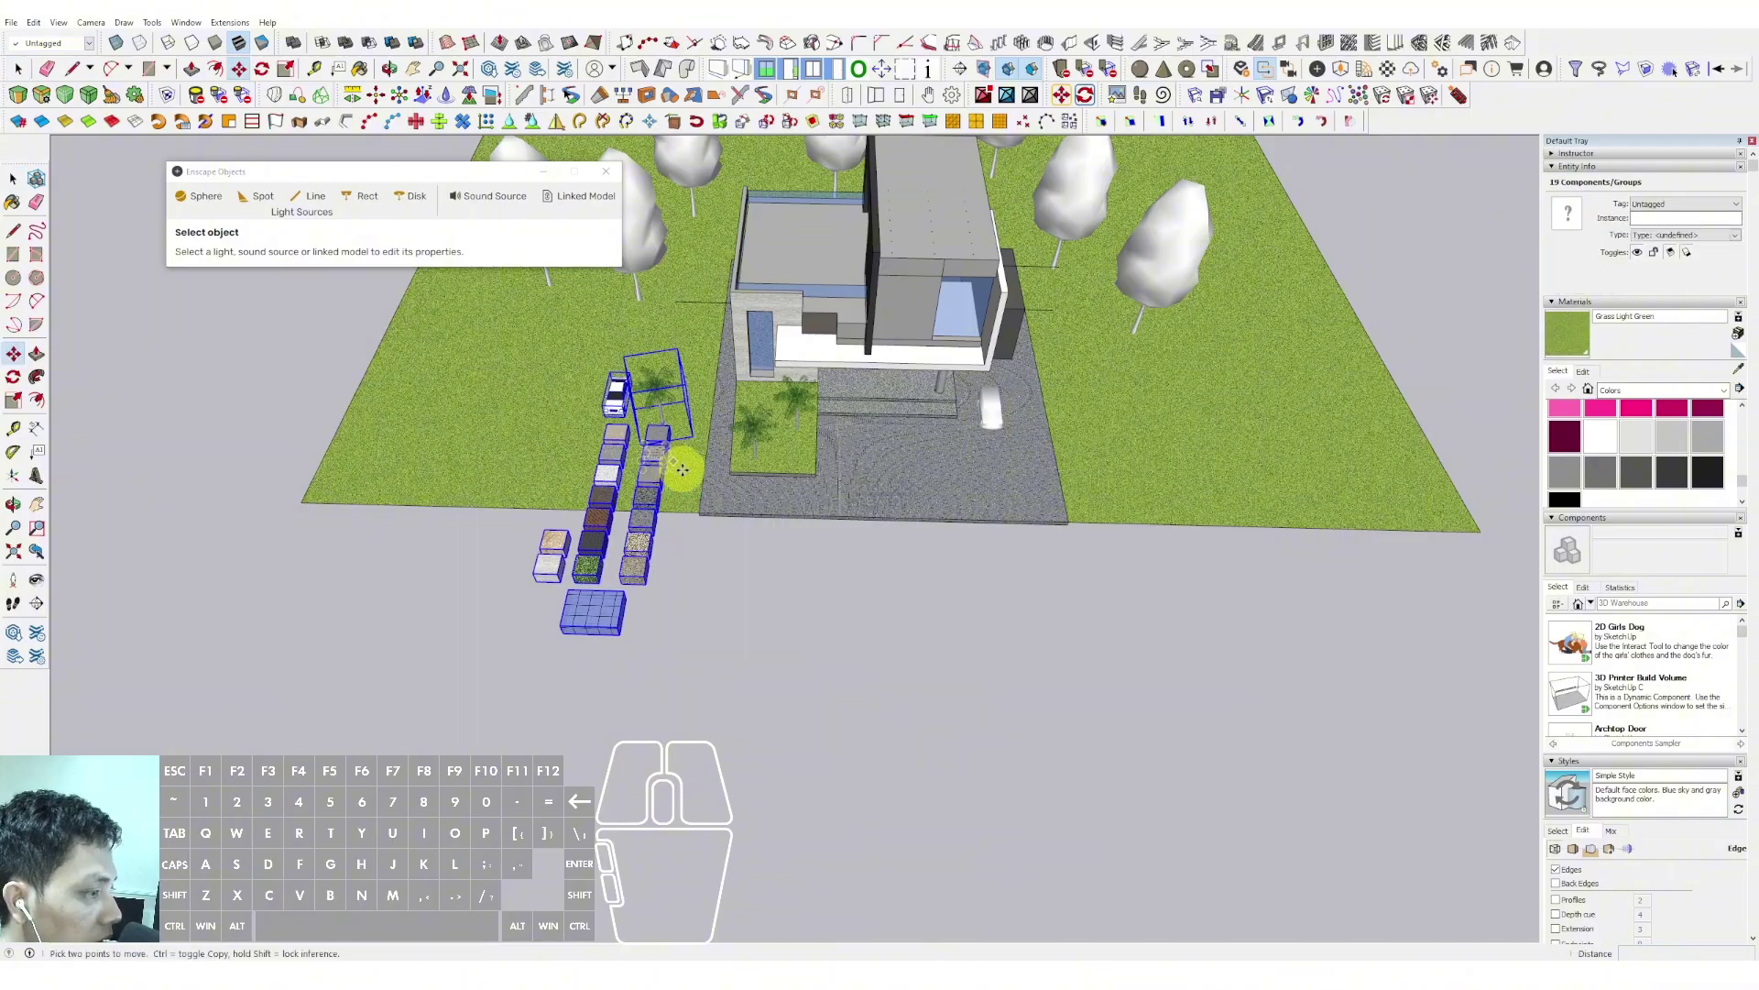
pyautogui.click(688, 473)
pyautogui.click(249, 449)
pyautogui.press('space')
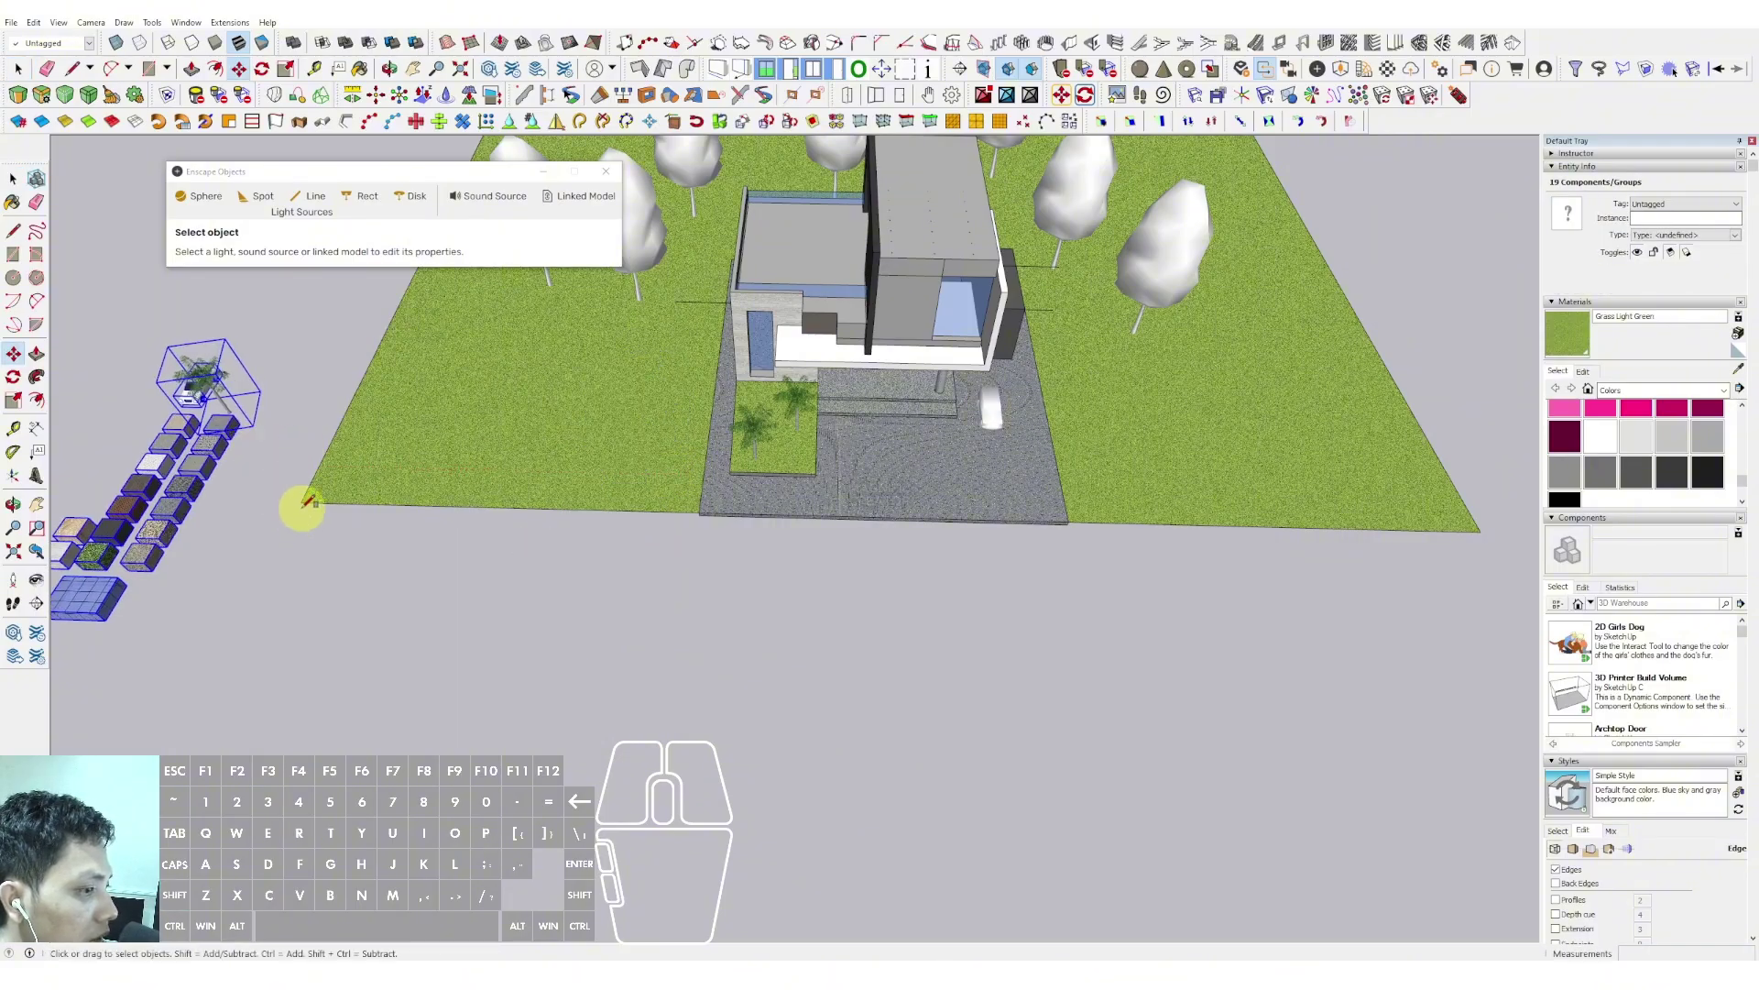
# Draw a rectangle about 106624 by 12987 mm along the front edge of the grass plot for the road and make it a group
pyautogui.click(307, 500)
pyautogui.scroll(-1, 1008, 605)
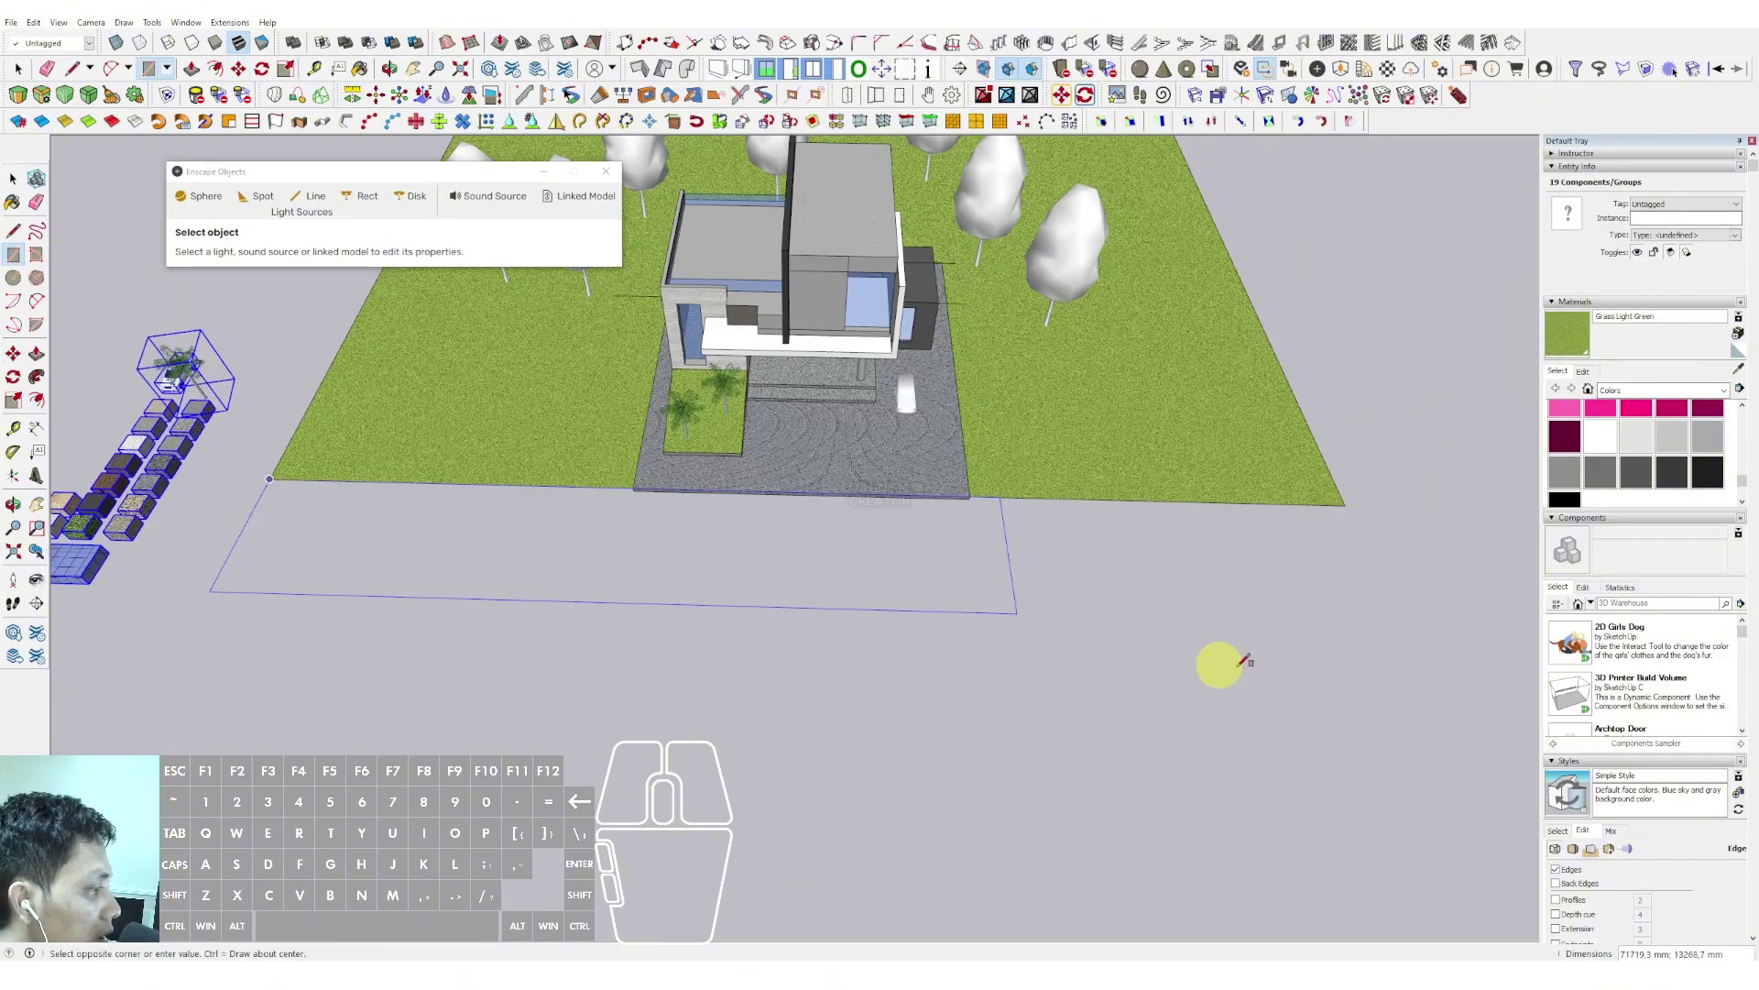
pyautogui.click(1418, 618)
pyautogui.press('space')
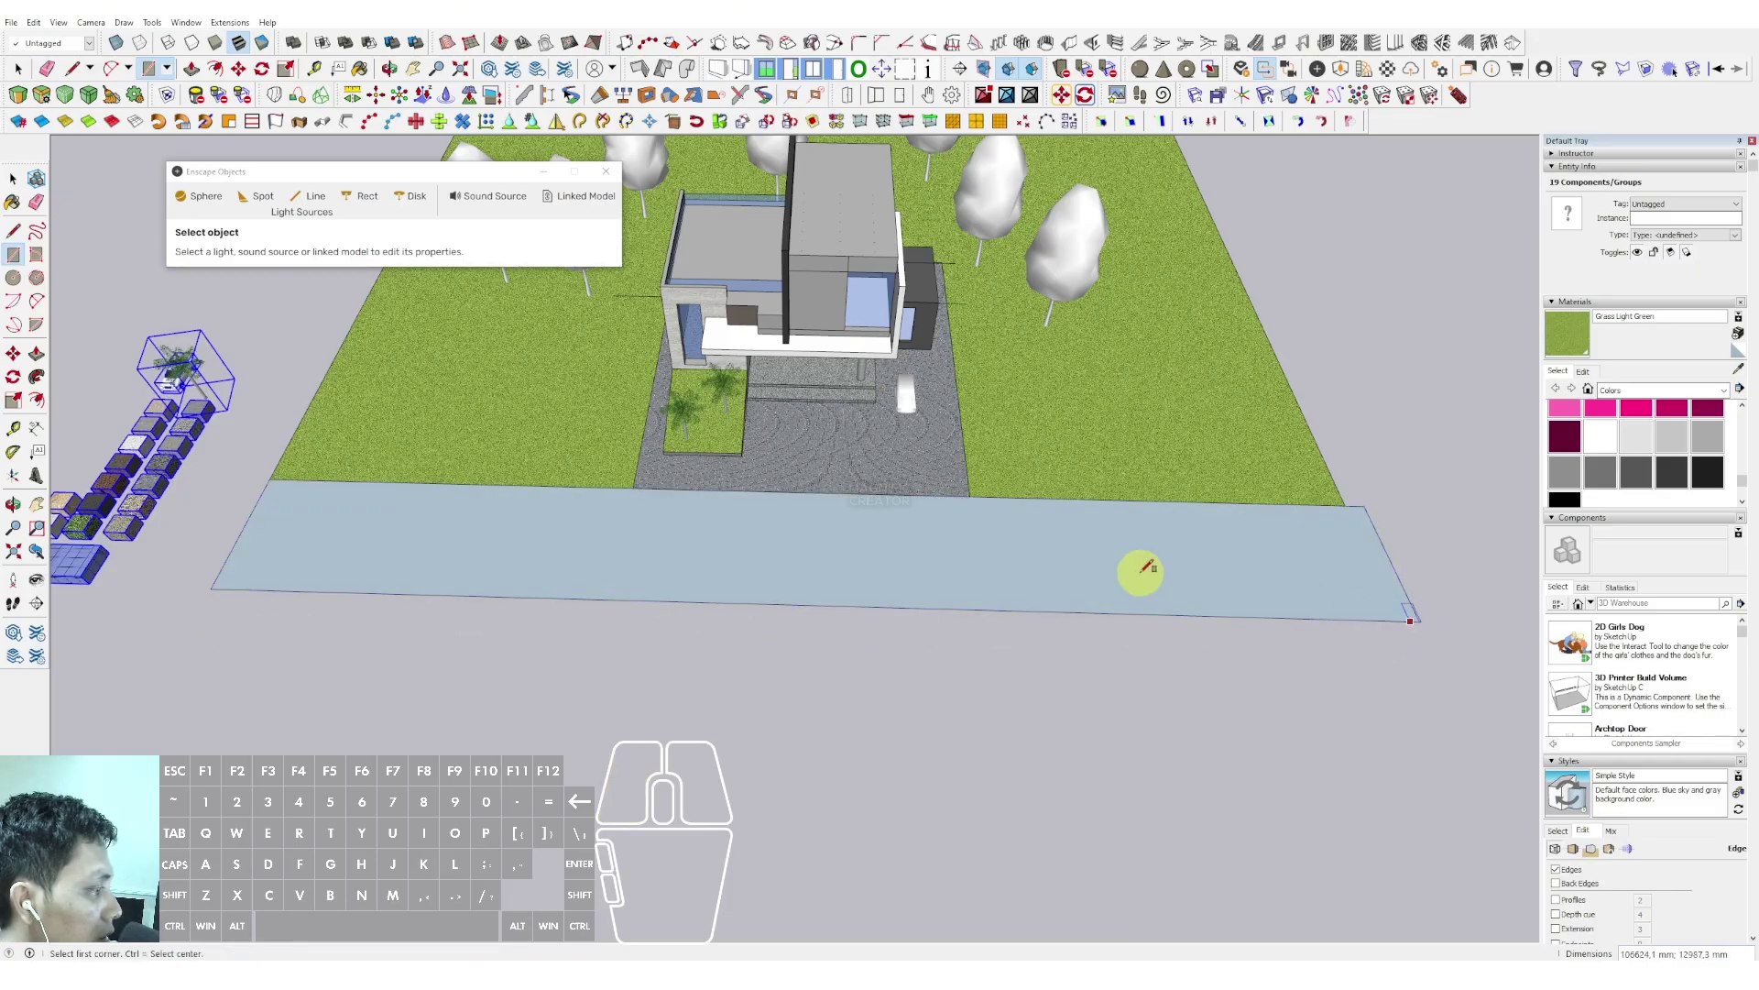
pyautogui.rightClick(1140, 578)
pyautogui.click(1180, 696)
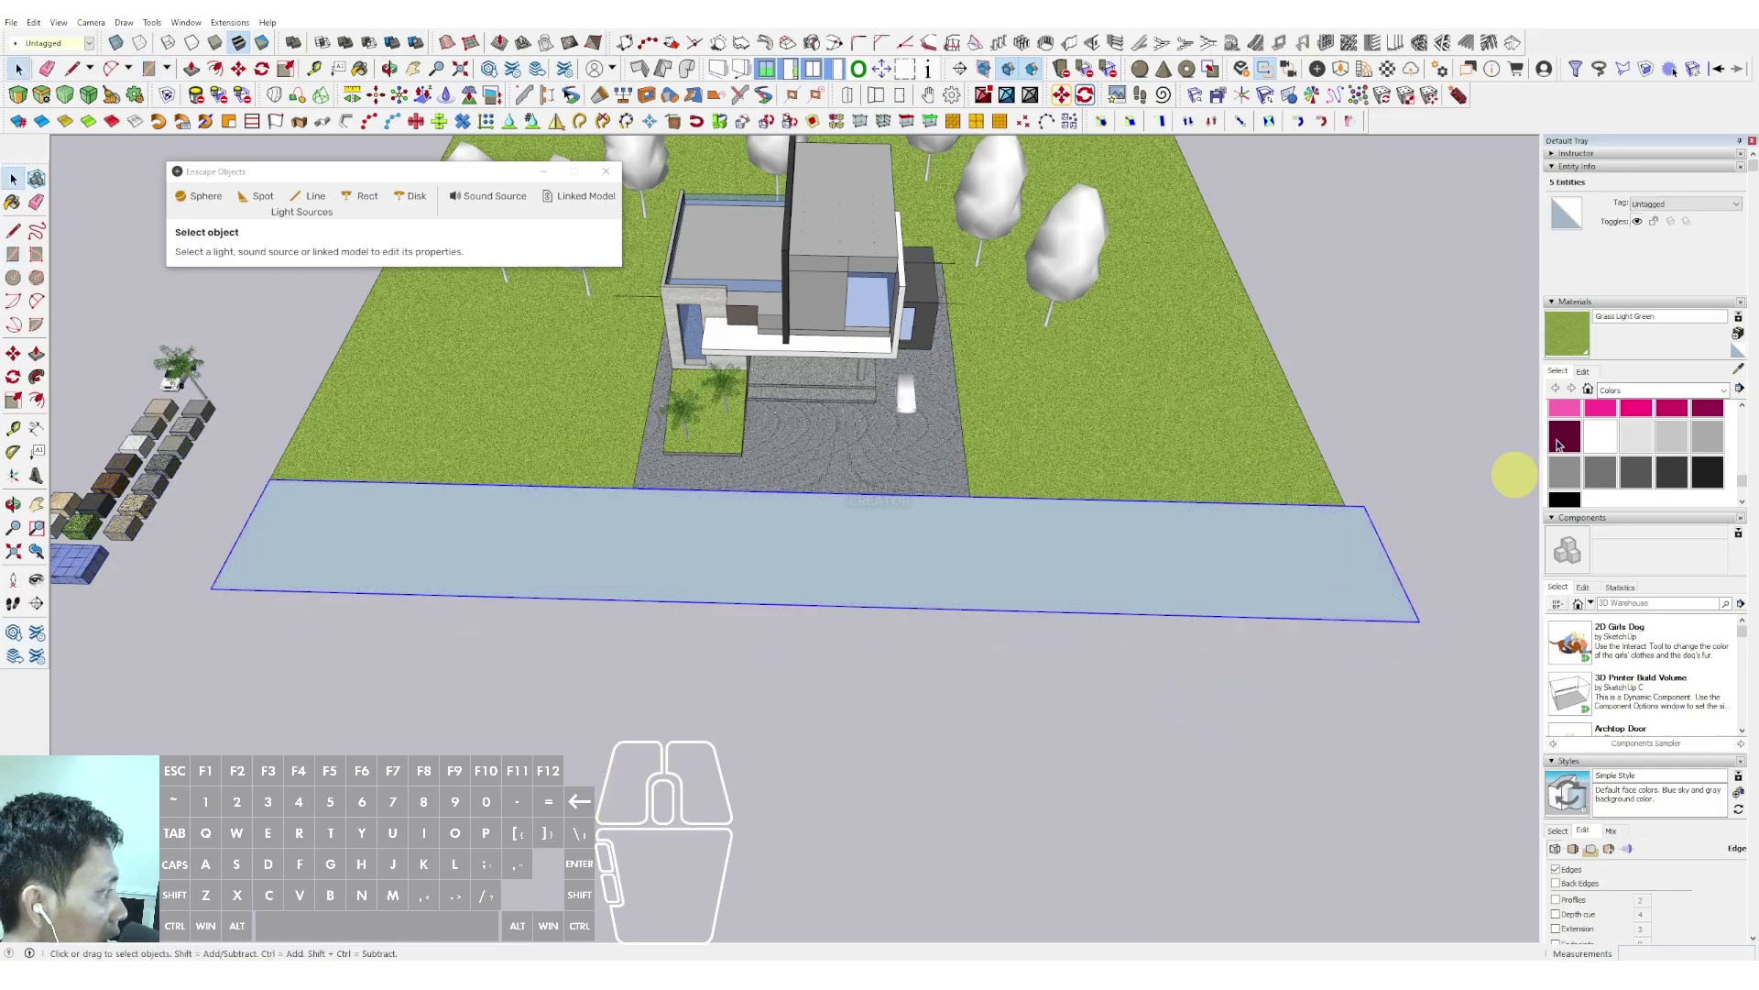
# Paint the new strip group with the Asphalt New material from the Asphalt and Concrete collection
pyautogui.click(1663, 391)
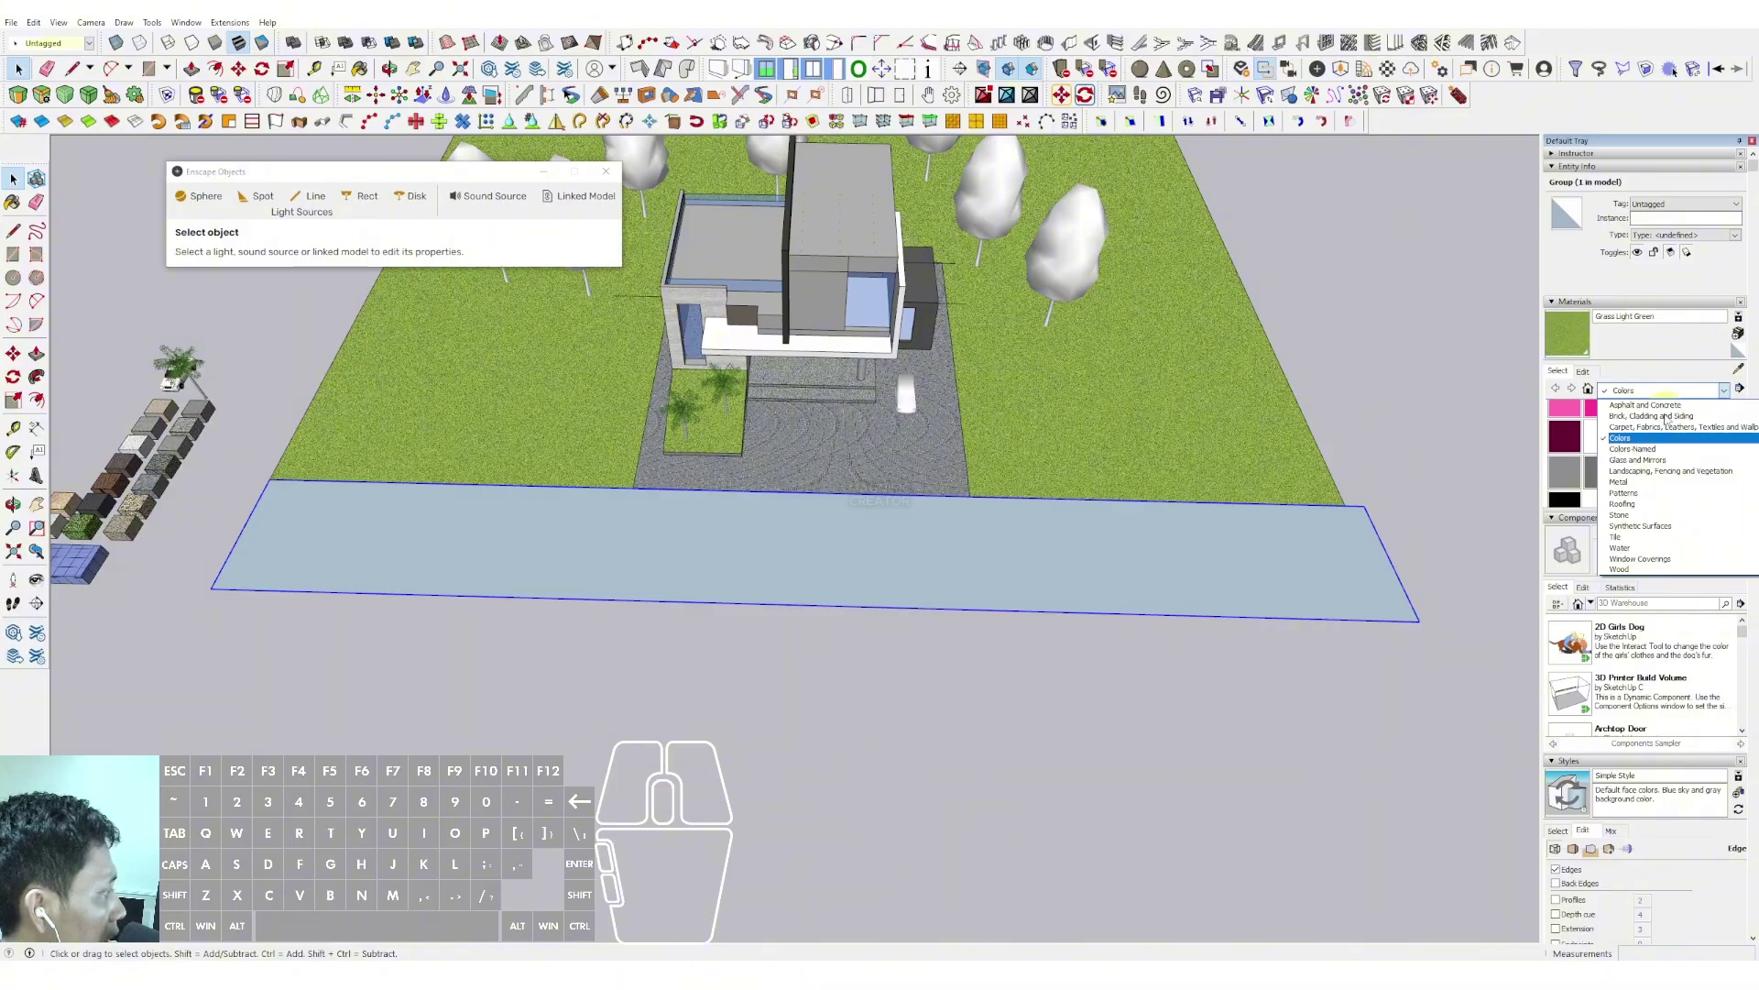
pyautogui.scroll(1, 1659, 431)
pyautogui.click(1642, 440)
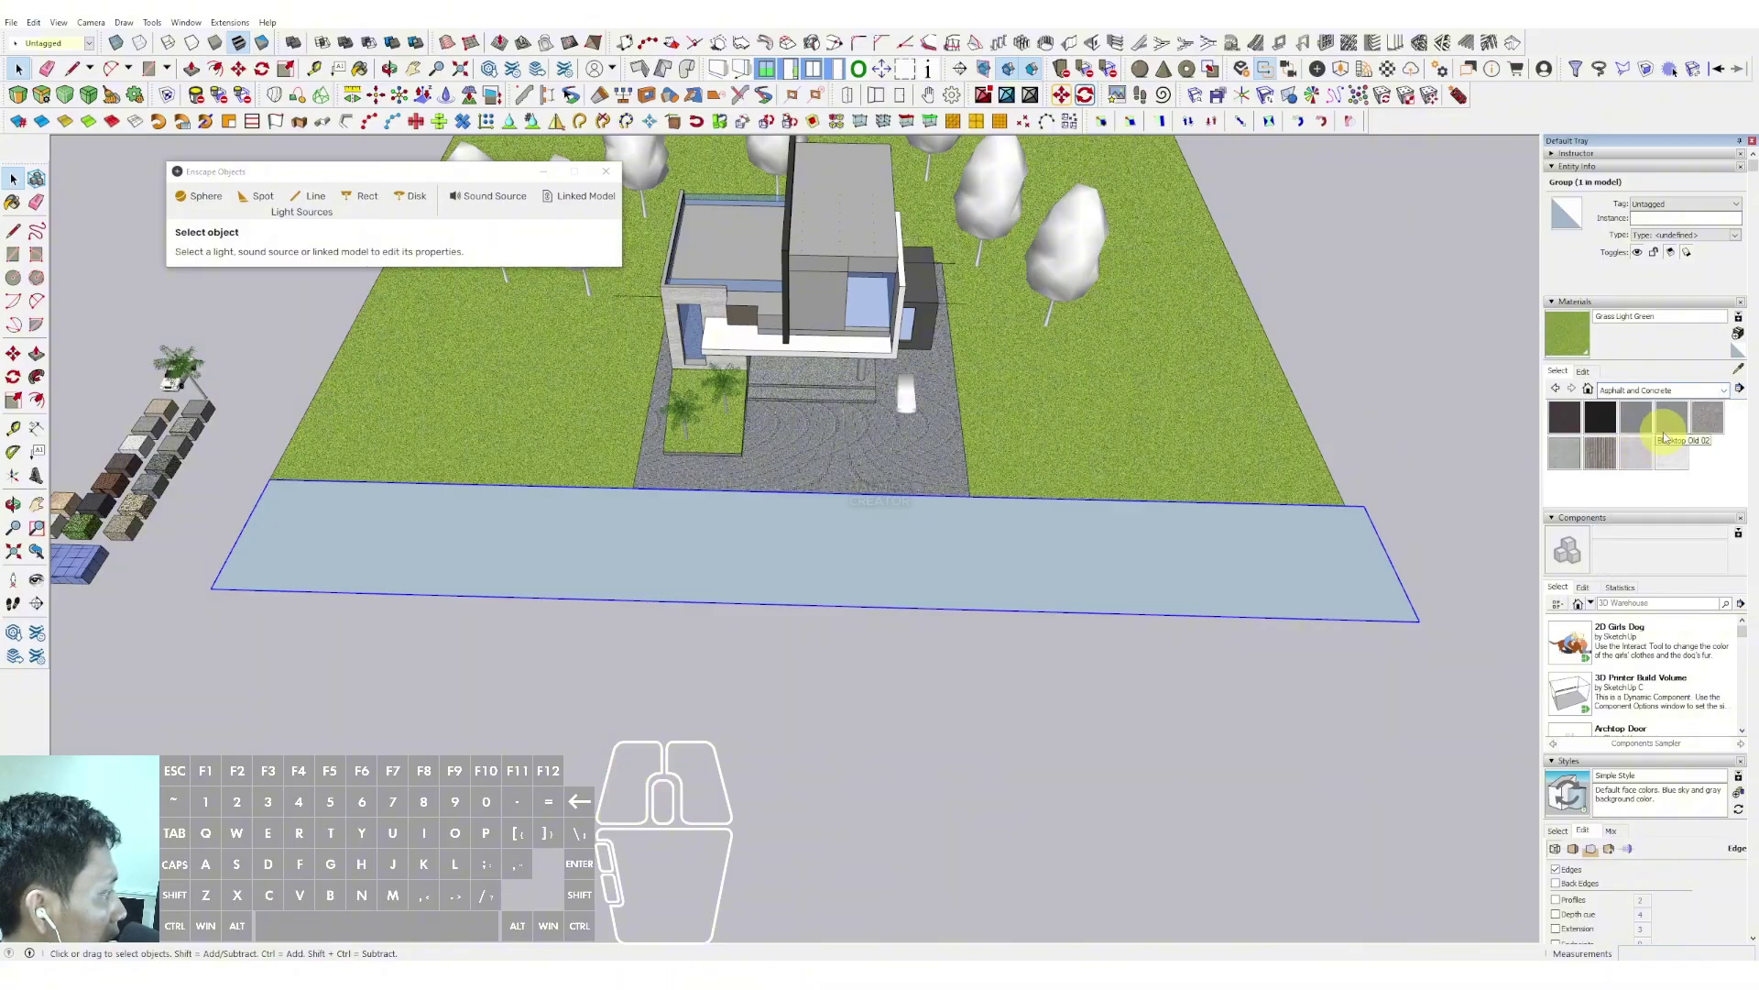
pyautogui.click(1599, 418)
pyautogui.click(1037, 550)
pyautogui.press('space')
# Copy the asphalt strip straight forward so the copy adjoins the road's outer edge
pyautogui.moveTo(1037, 550); pyautogui.dragTo(1066, 536, button='middle')
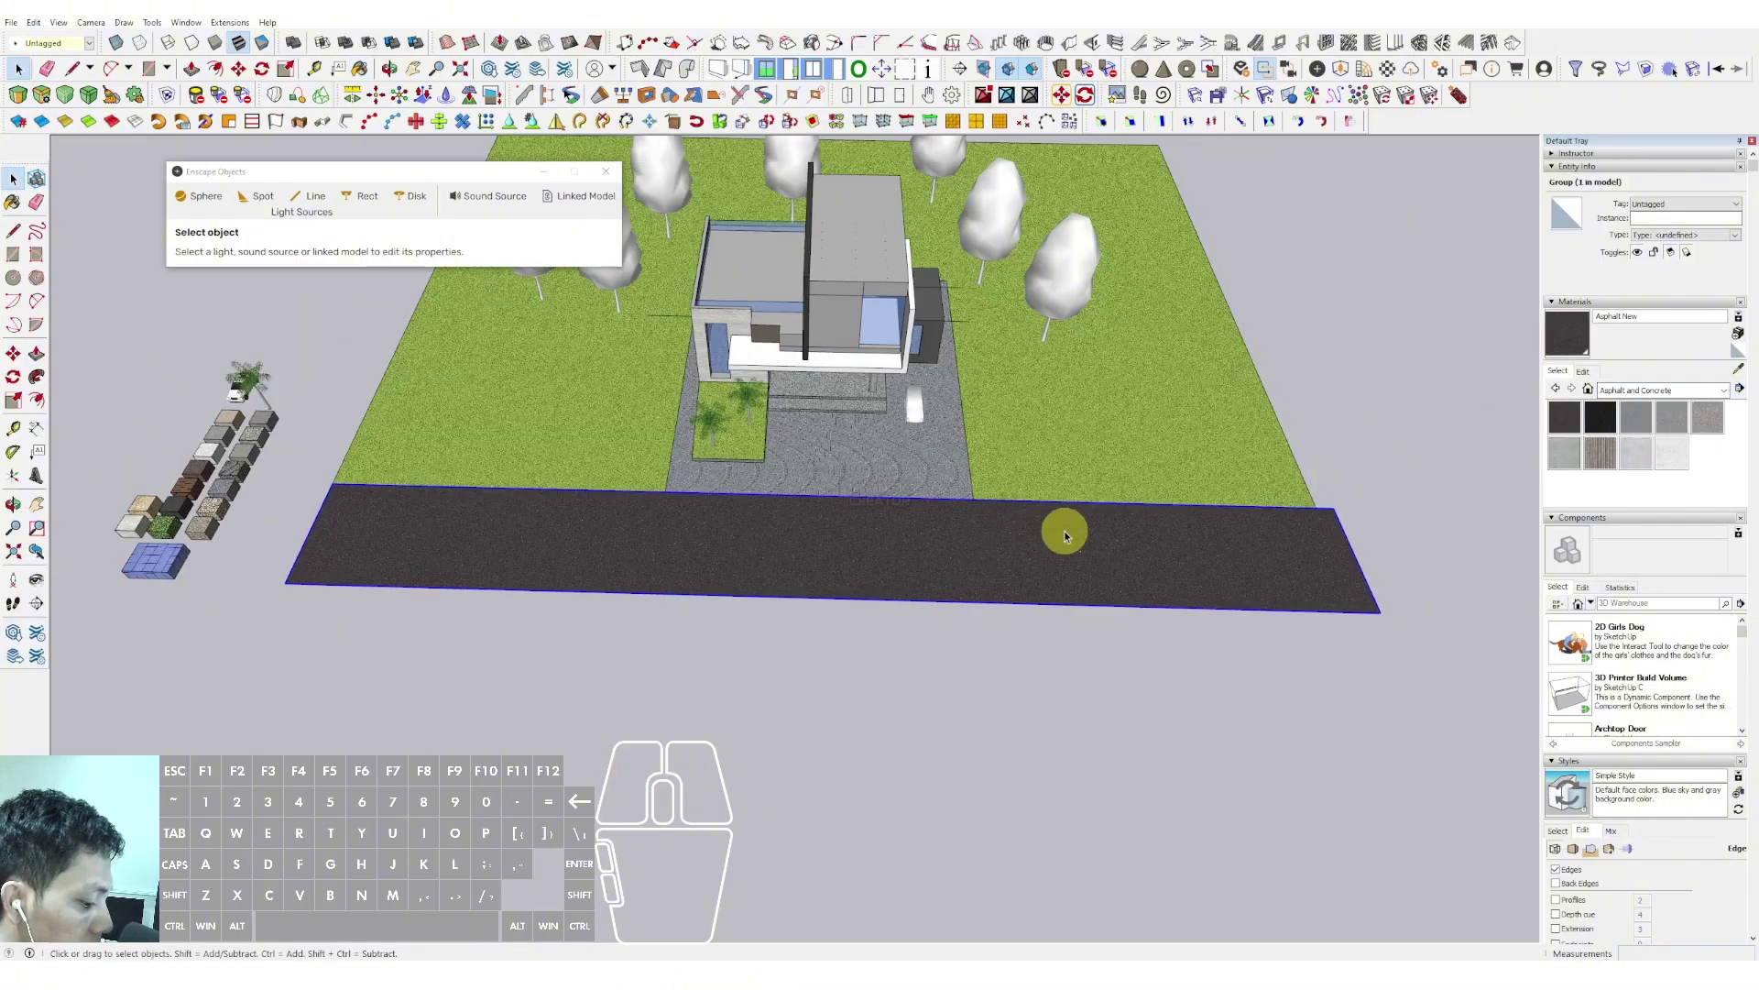
pyautogui.press('ctrl')
pyautogui.click(1082, 500)
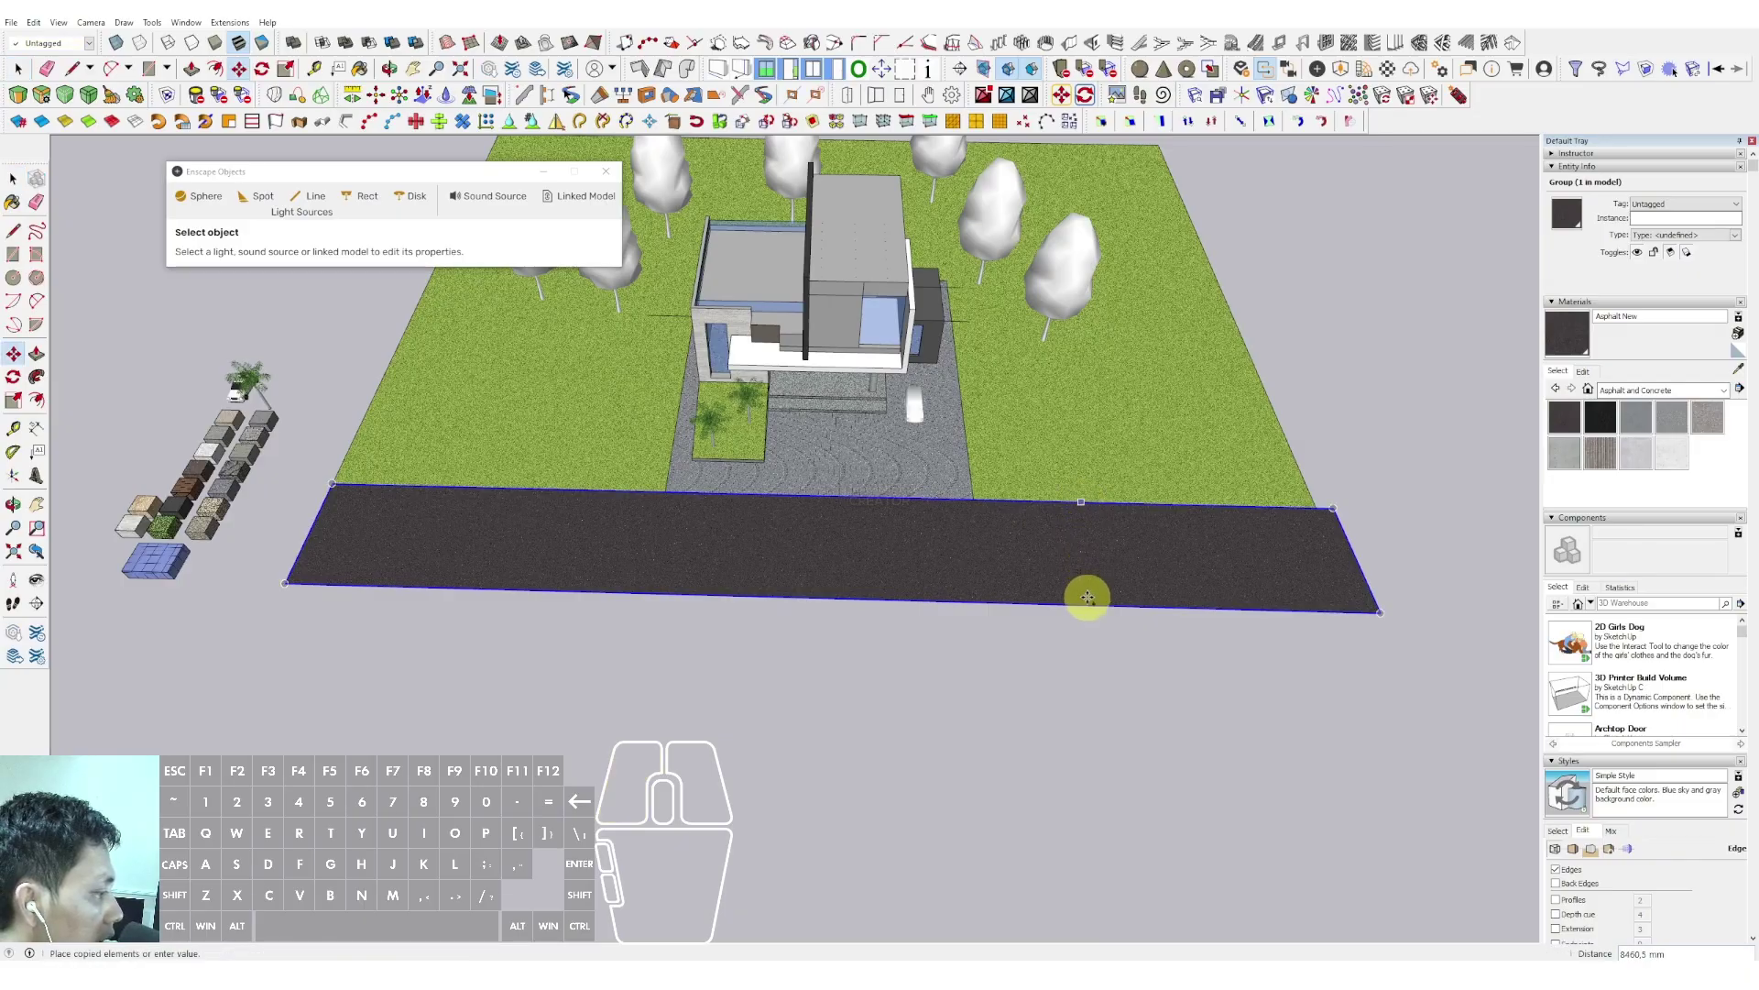
pyautogui.press('shift')
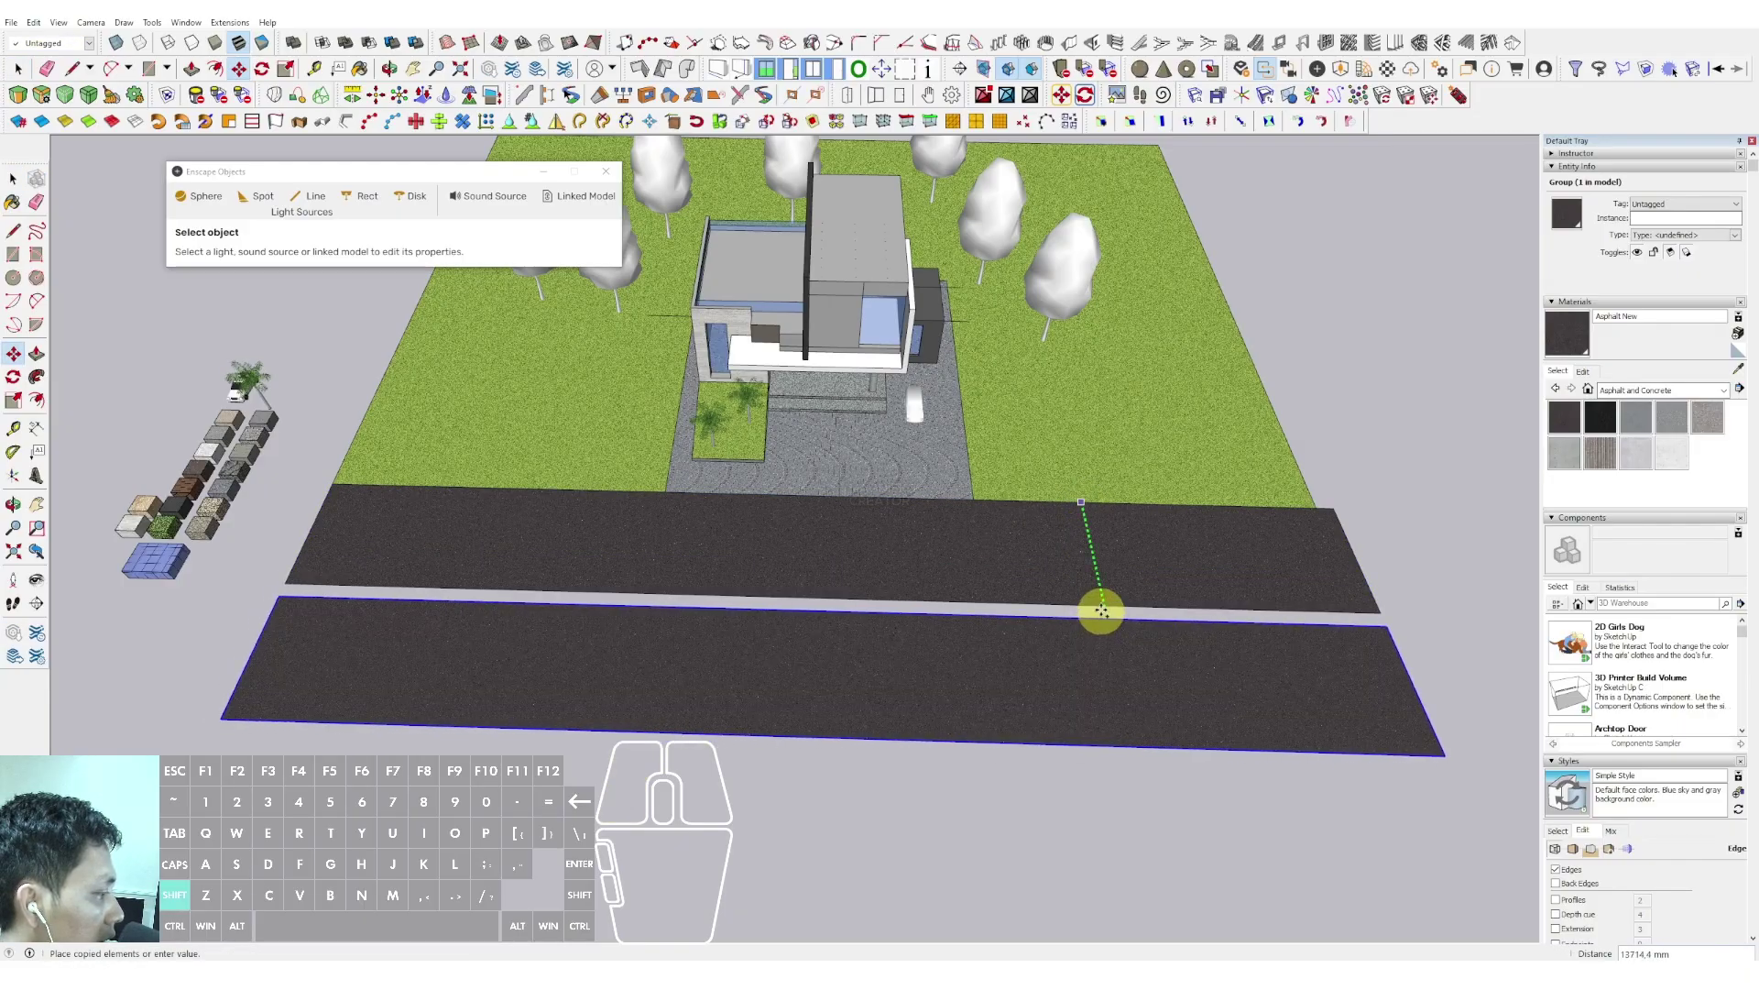
pyautogui.click(1101, 611)
pyautogui.press('space')
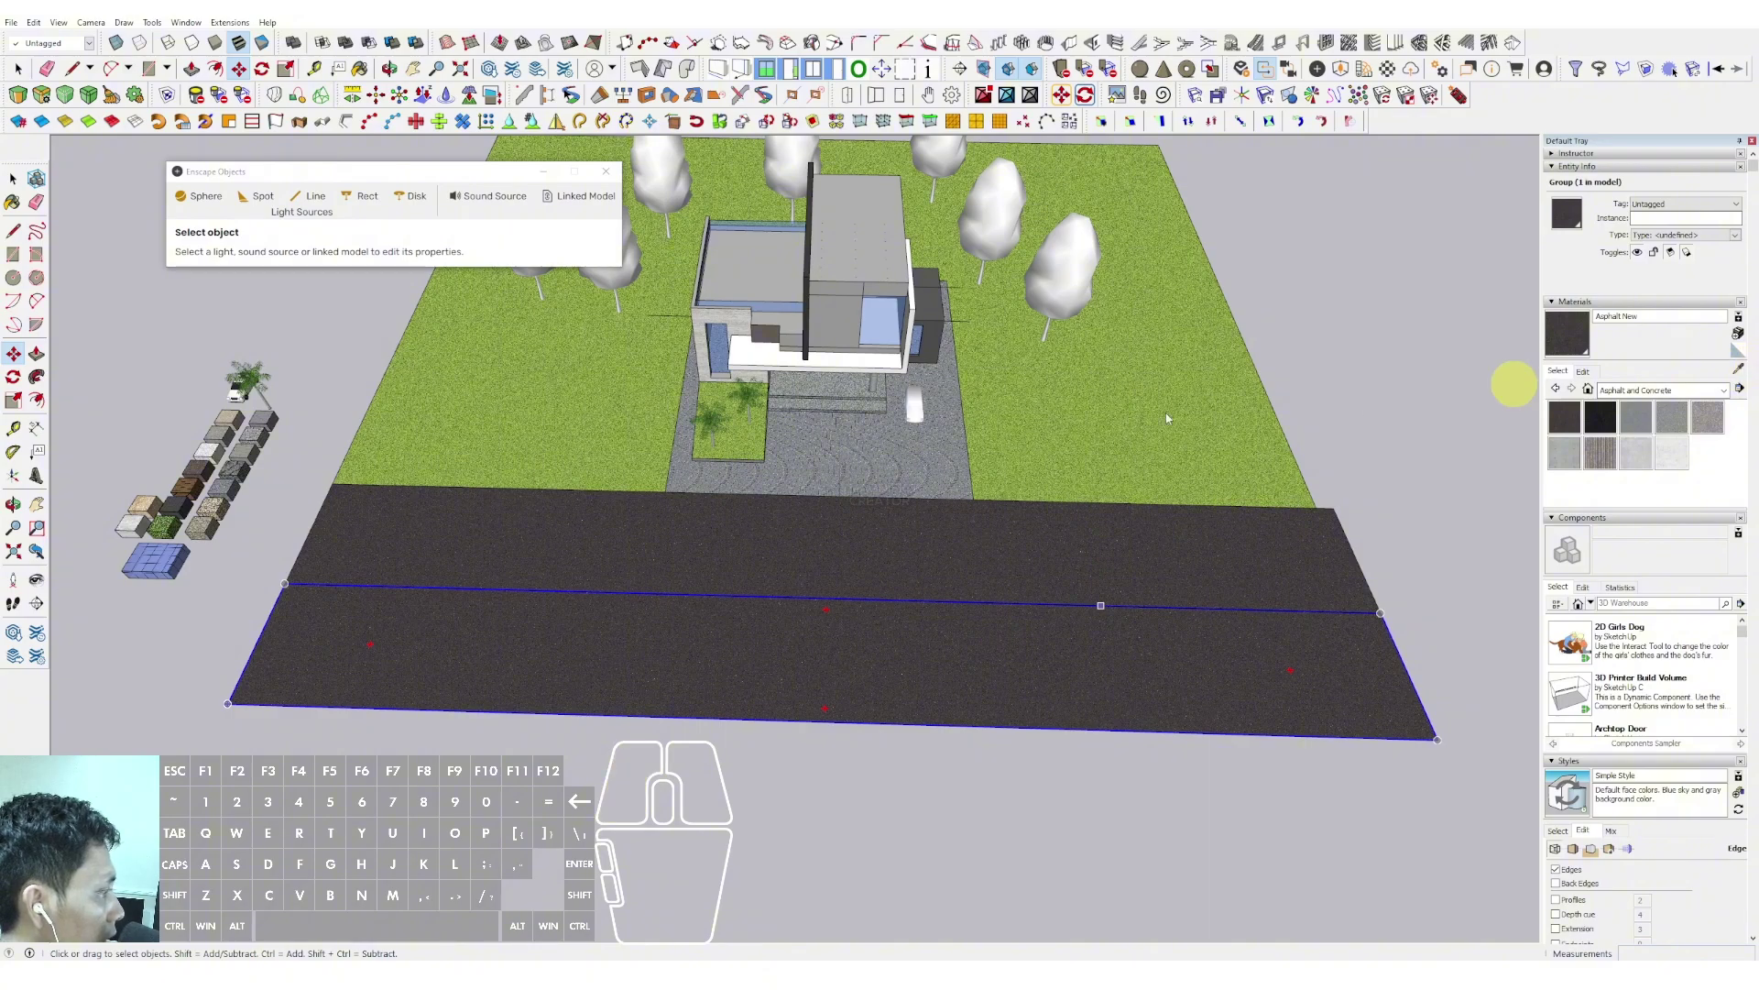
# Sample the Grass Light Green material from the plot and paint the copied strip with it
pyautogui.click(1137, 404)
pyautogui.press('b')
pyautogui.keyDown('alt'); pyautogui.click(1202, 481); pyautogui.keyUp('alt')
pyautogui.click(1059, 674)
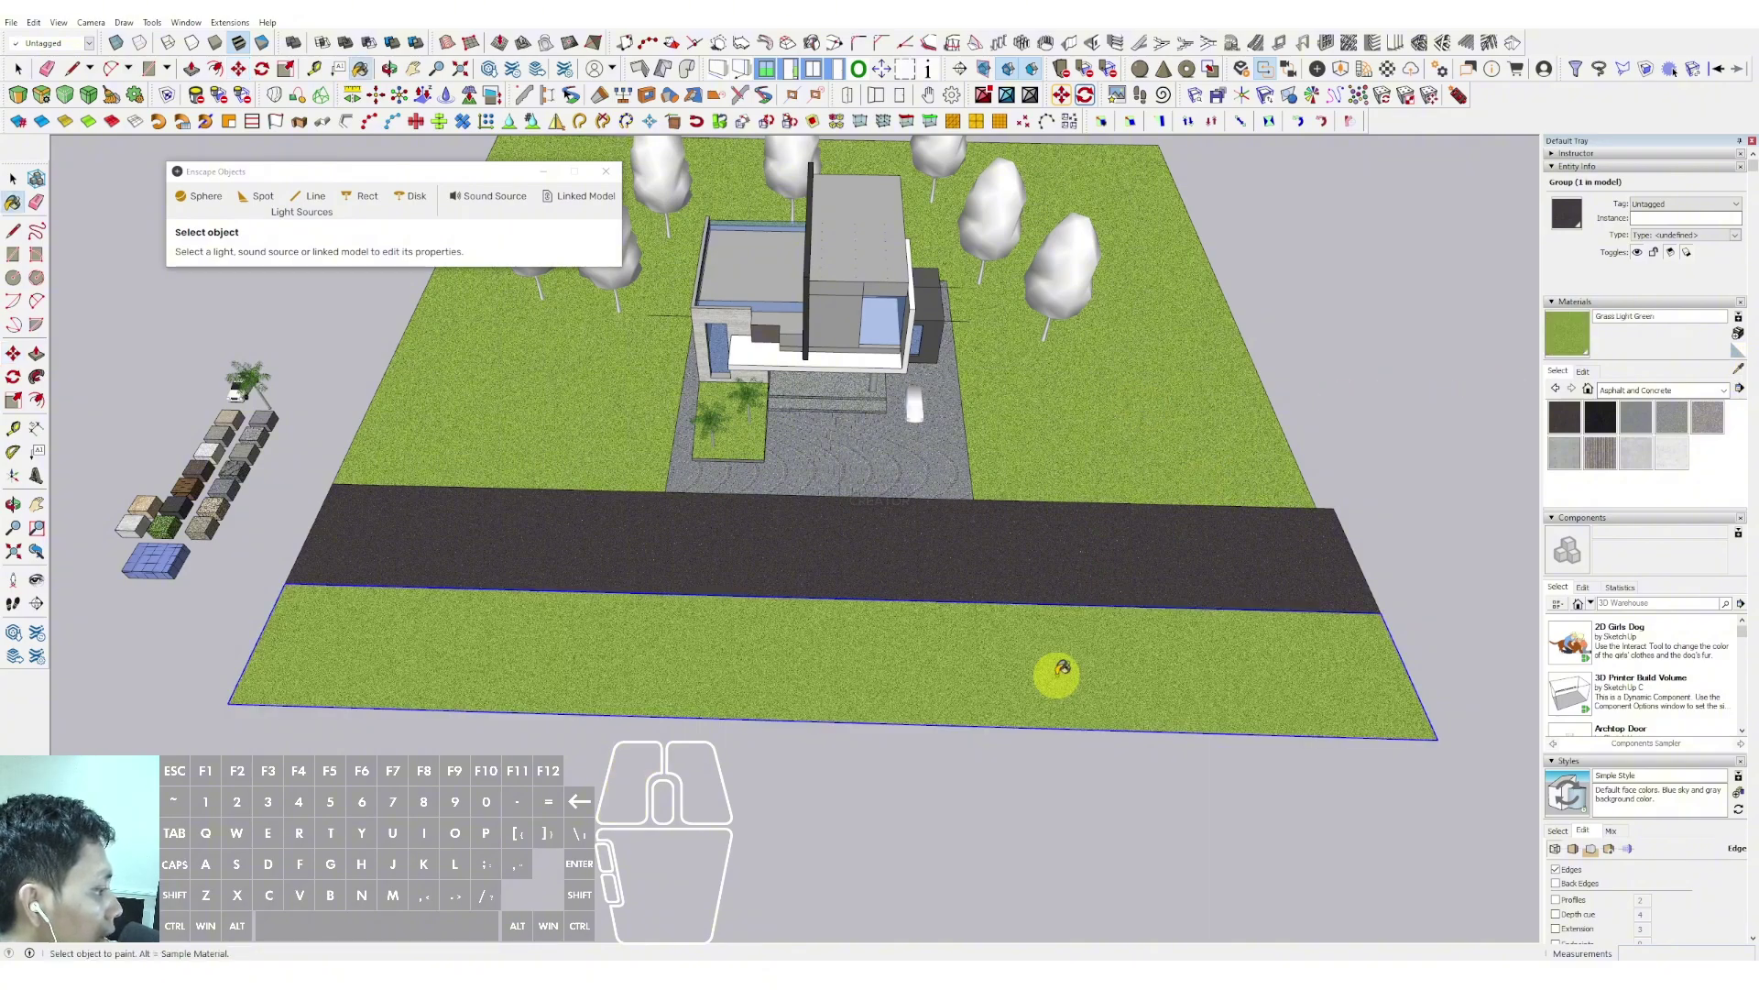
# Scale the new grass strip outward from the road to form a much deeper lawn across the street
pyautogui.moveTo(814, 612); pyautogui.dragTo(844, 724, button='middle')
pyautogui.press('space')
pyautogui.press('s')
pyautogui.moveTo(817, 667); pyautogui.dragTo(816, 833)
pyautogui.press('space')
# Copy the aspen tree right of the house to two spots near the right end of the grass across the road
pyautogui.scroll(2, 989, 328)
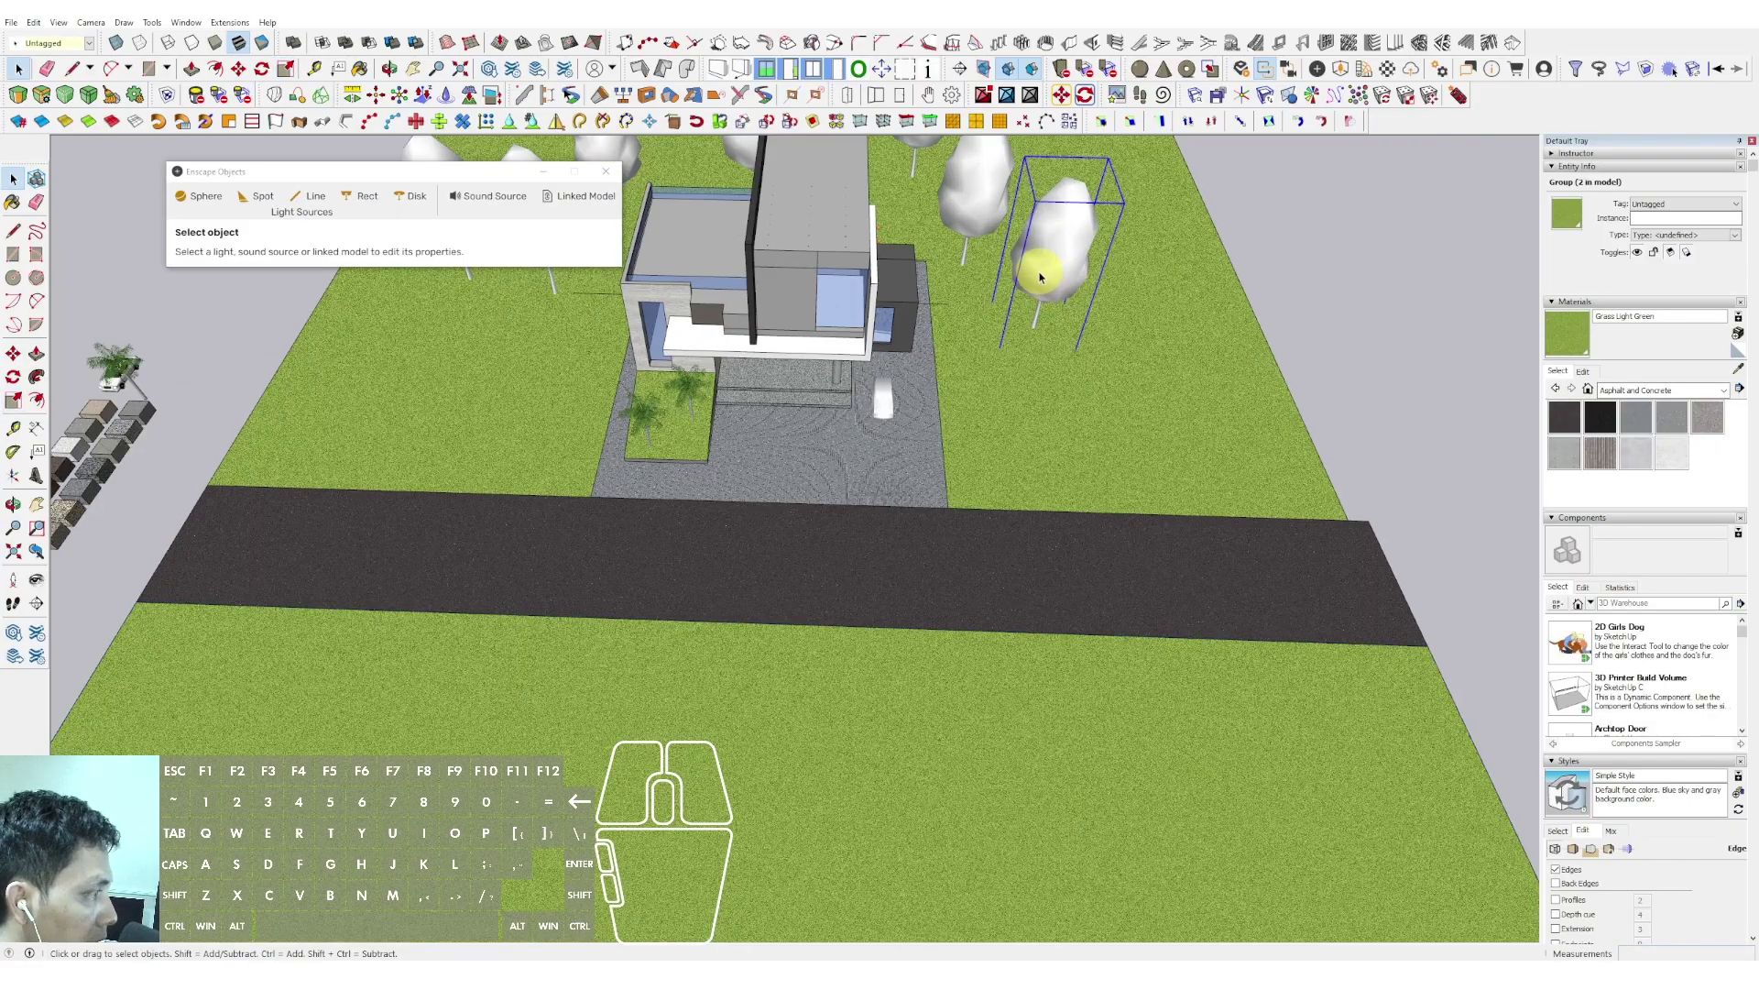
pyautogui.click(1047, 342)
pyautogui.press('m')
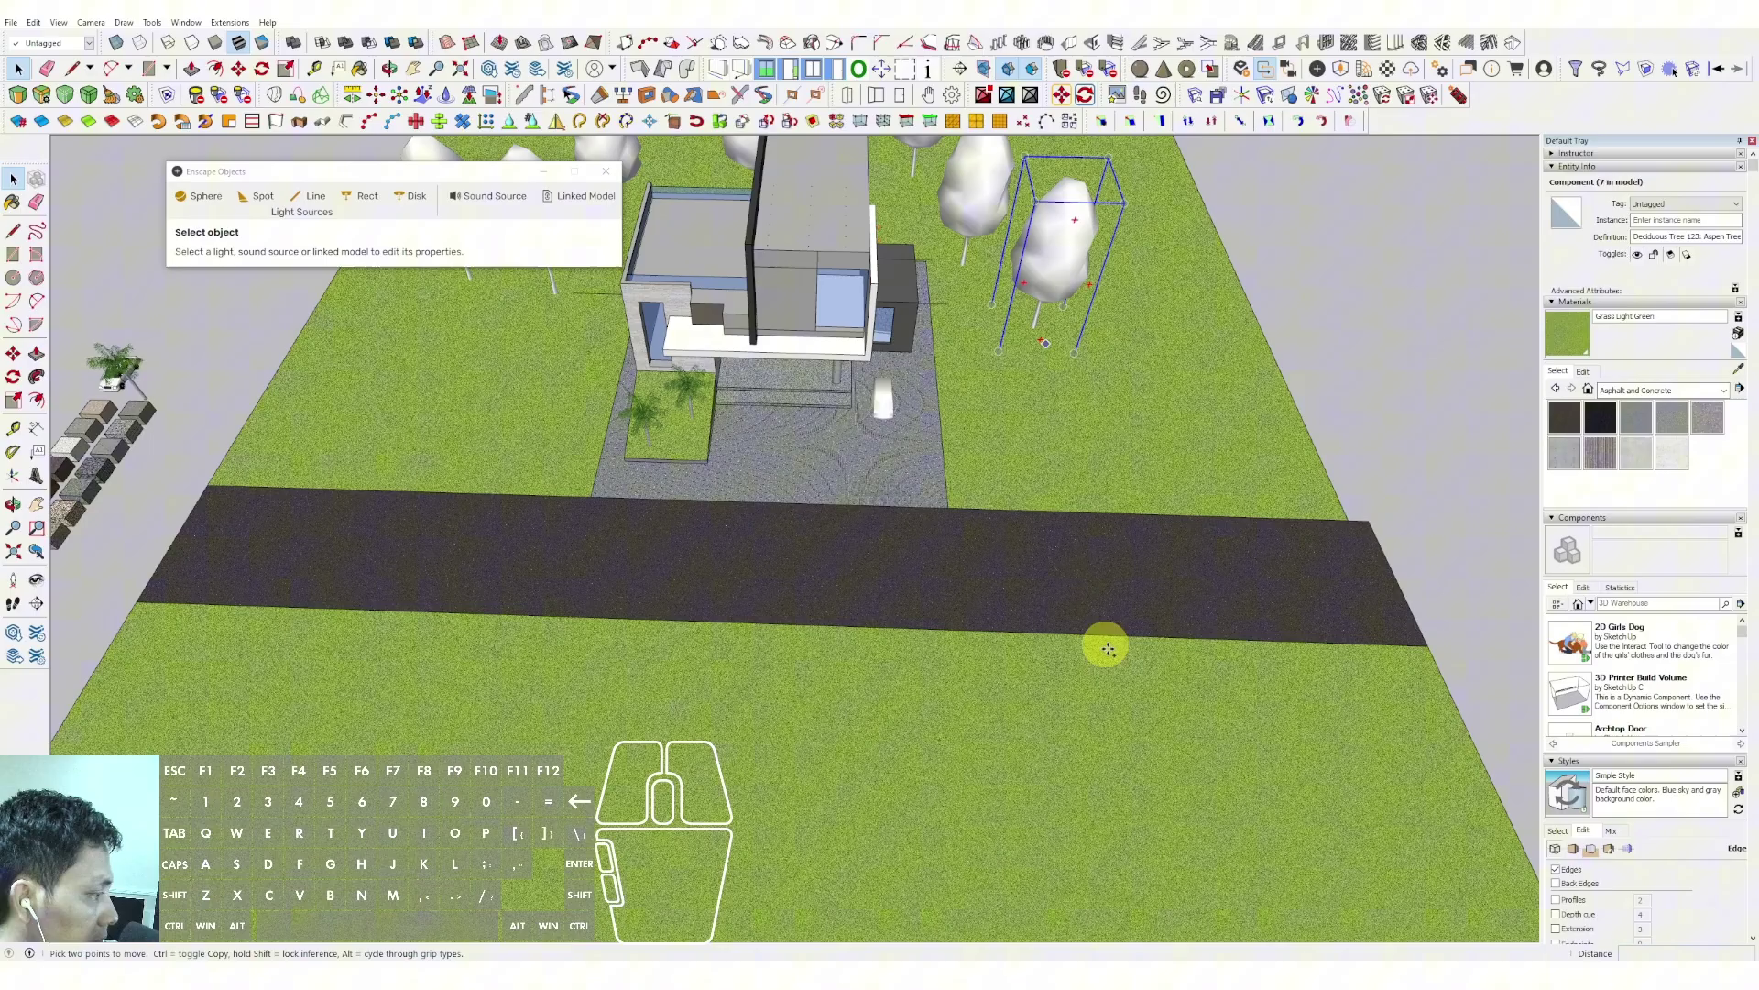
pyautogui.click(1178, 697)
pyautogui.press('ctrl')
pyautogui.click(1170, 715)
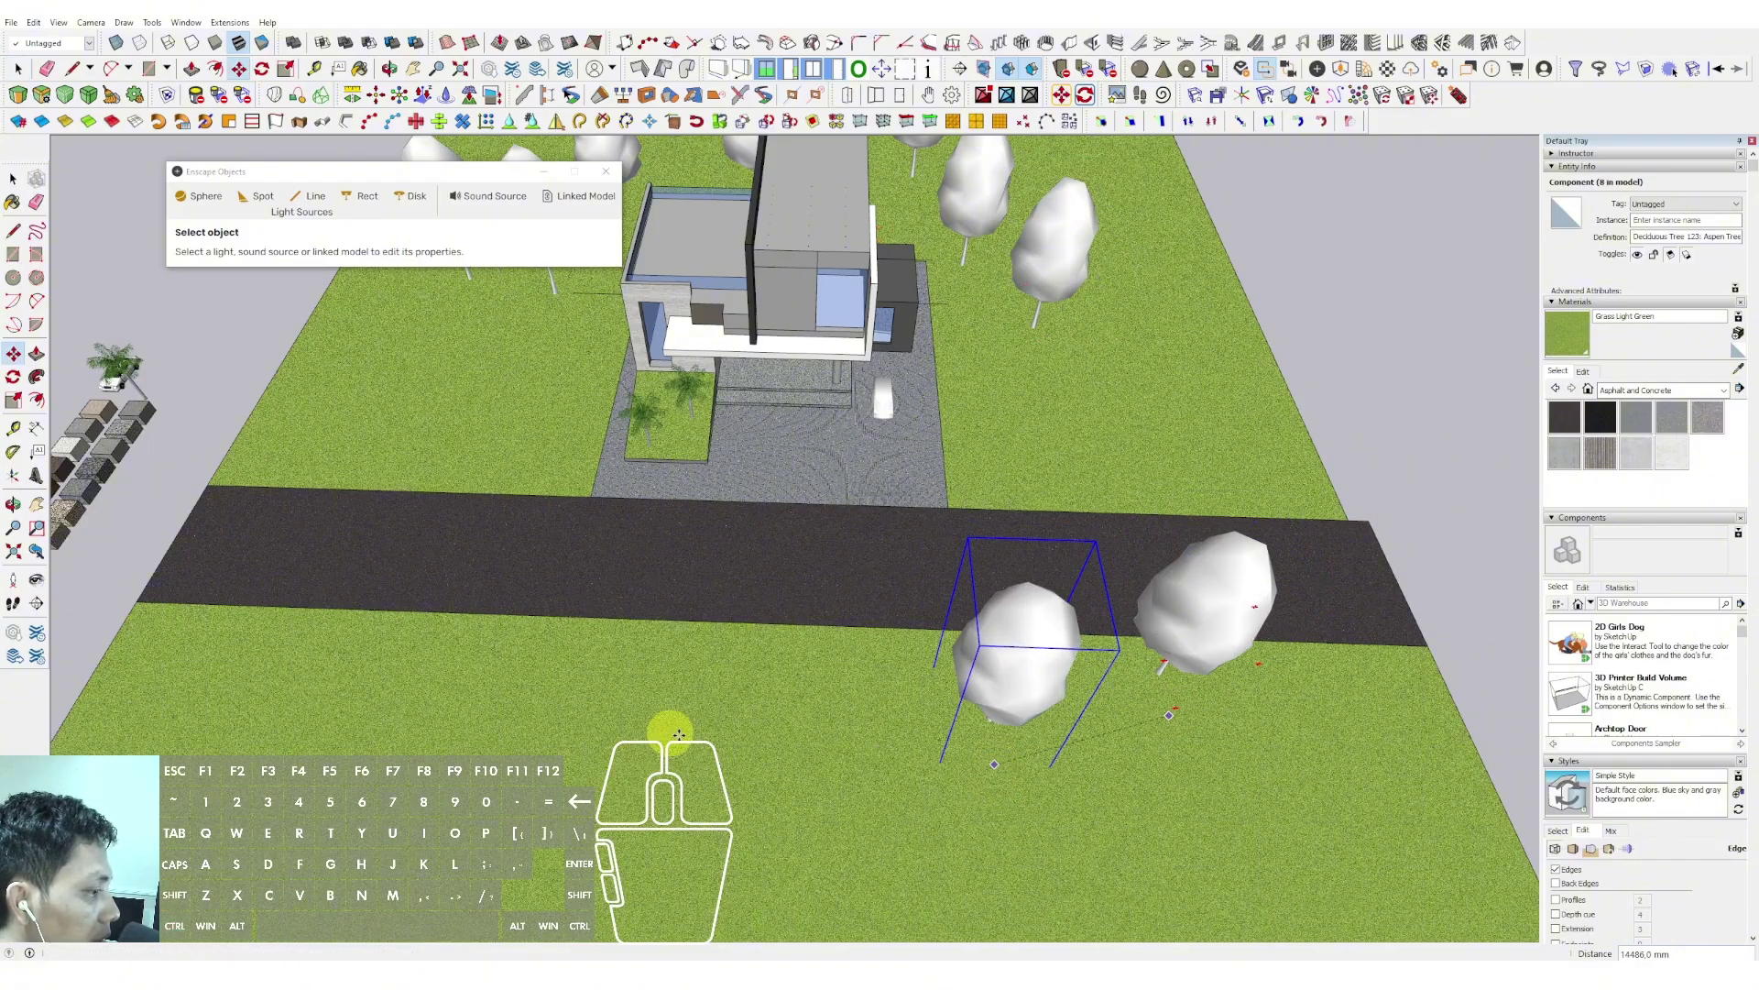
# Add three more aspen tree copies across the road, at the left end, left of centre and in the middle of the row
pyautogui.click(702, 732)
pyautogui.press('ctrl')
pyautogui.click(703, 734)
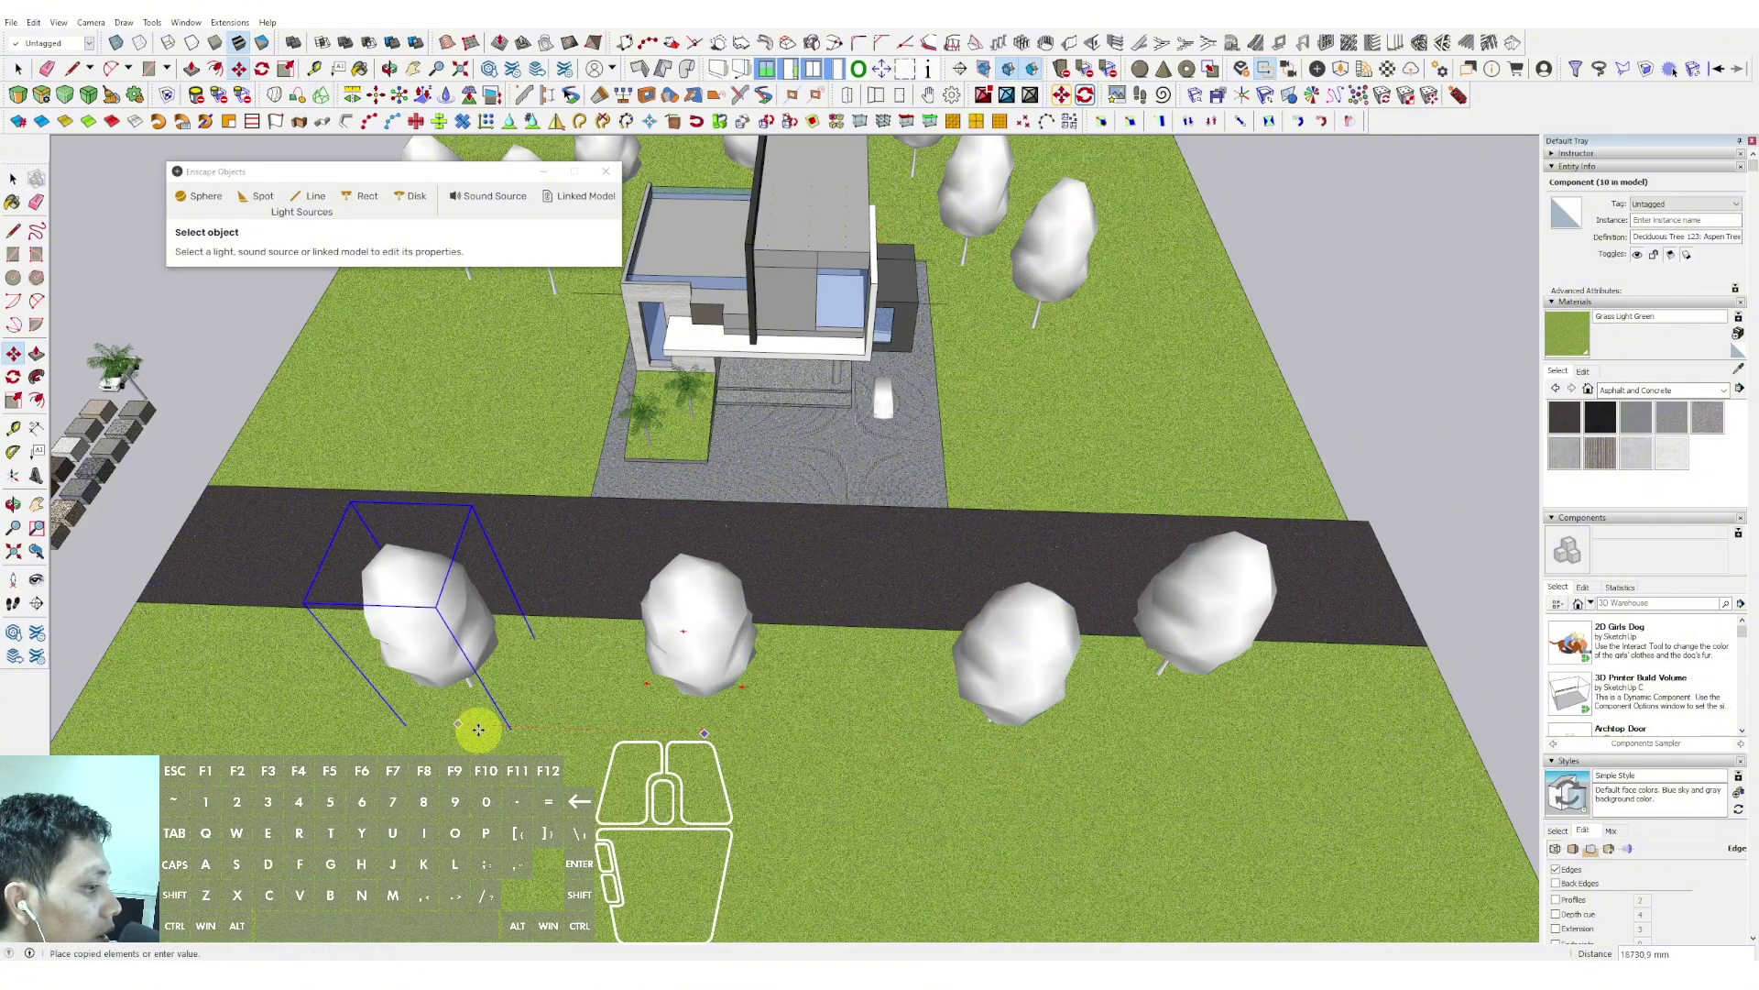
pyautogui.click(469, 726)
pyautogui.press('ctrl')
pyautogui.click(469, 725)
pyautogui.click(864, 707)
pyautogui.press('space')
# Switch to the Enscape window and frame the whole house front from across the road
pyautogui.click(790, 973)
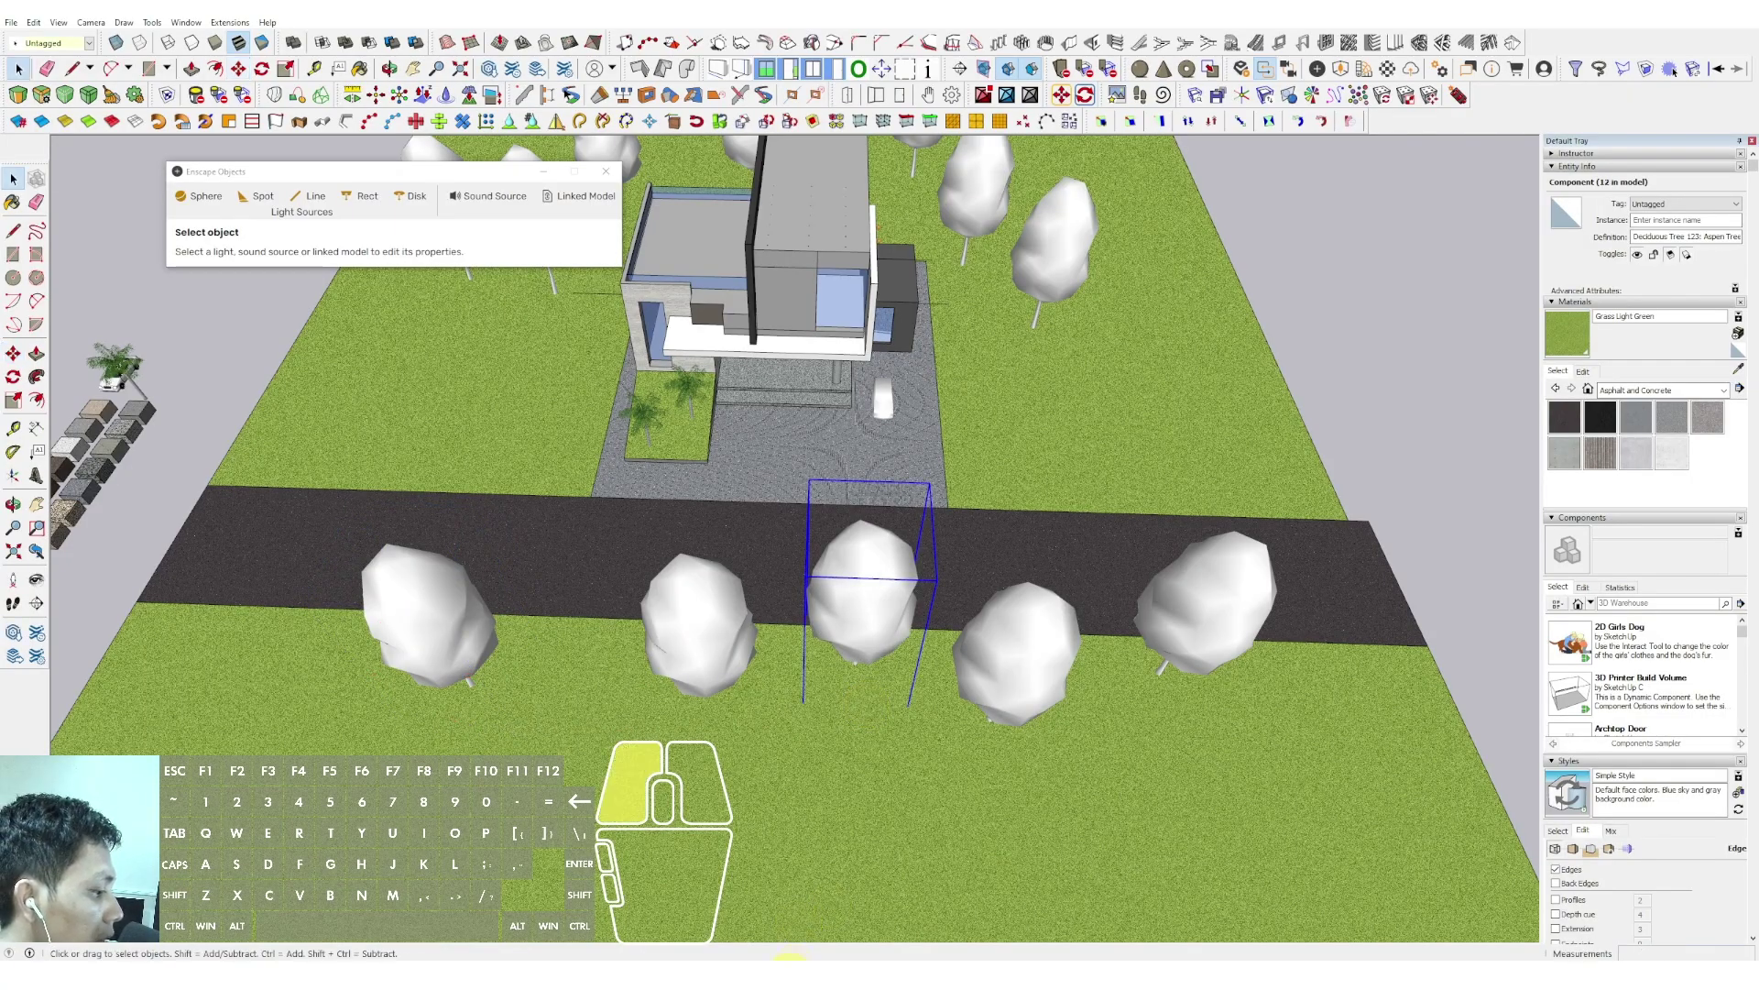
pyautogui.click(839, 909)
pyautogui.moveTo(977, 644); pyautogui.dragTo(1104, 541)
pyautogui.press('s')
pyautogui.click(1547, 95)
pyautogui.moveTo(877, 580); pyautogui.dragTo(867, 614)
pyautogui.press('d')
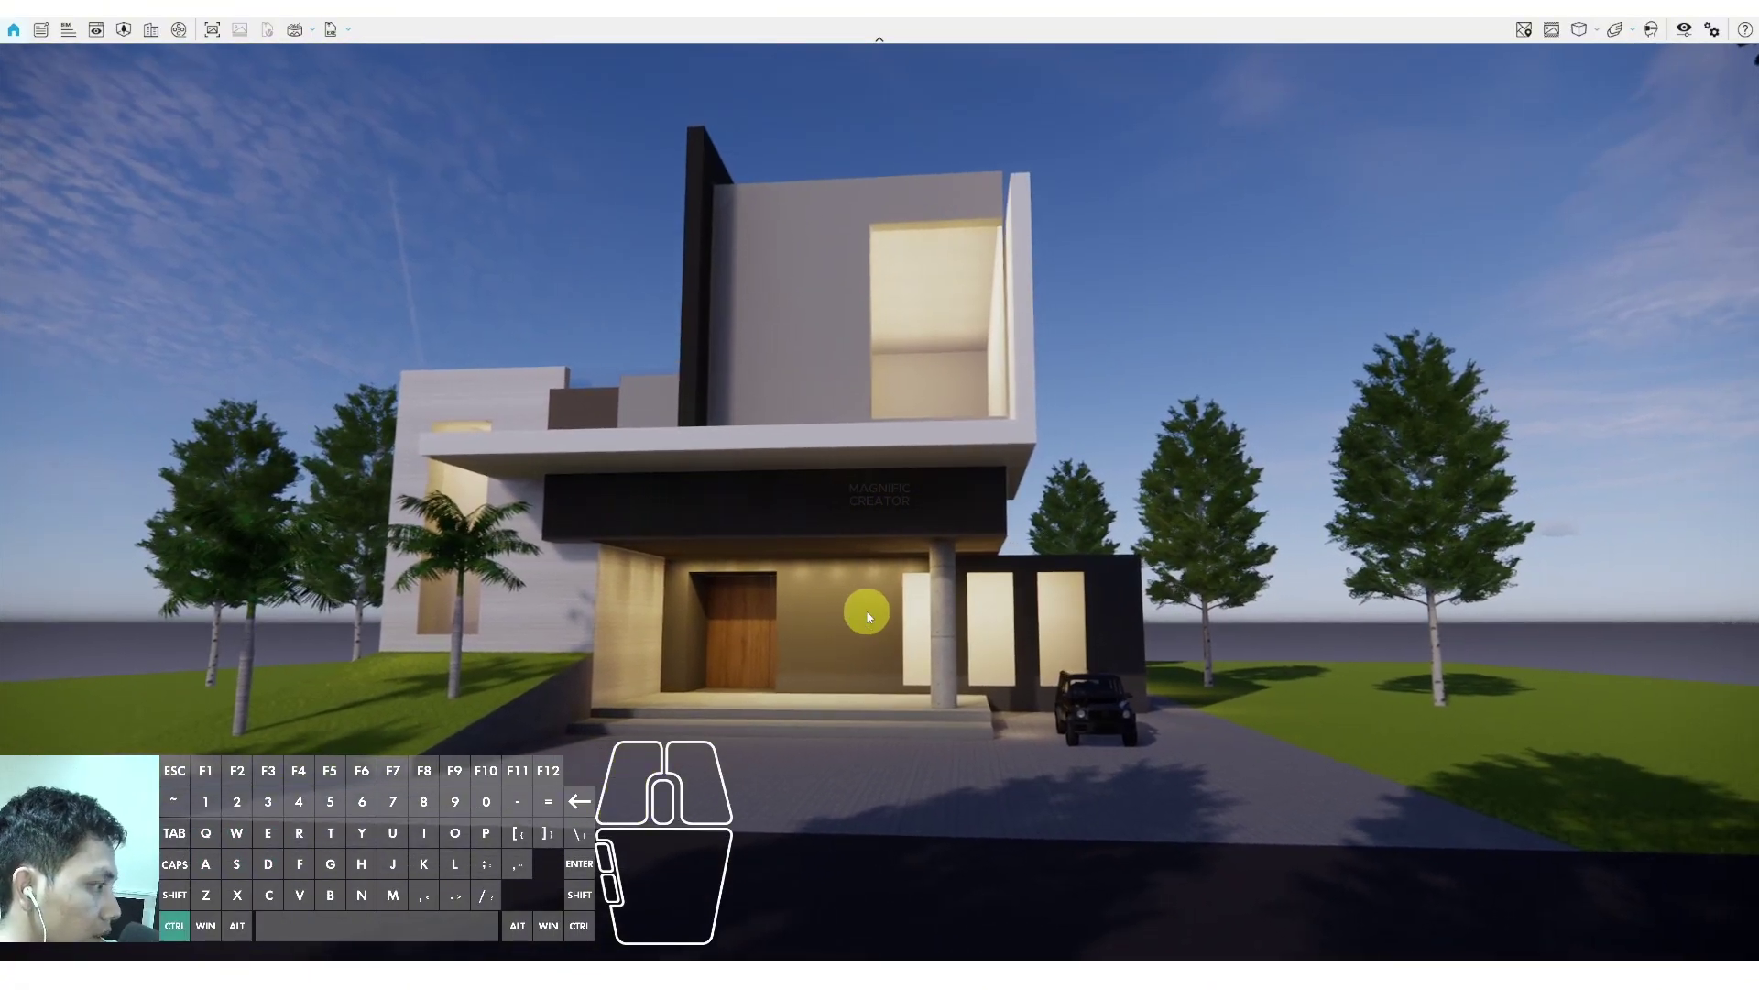
# Shift the sun's direction back and forth until sunlight falls on the front facade and shadows cross the road's right part
pyautogui.press('u')
pyautogui.press('u')
pyautogui.press('u')
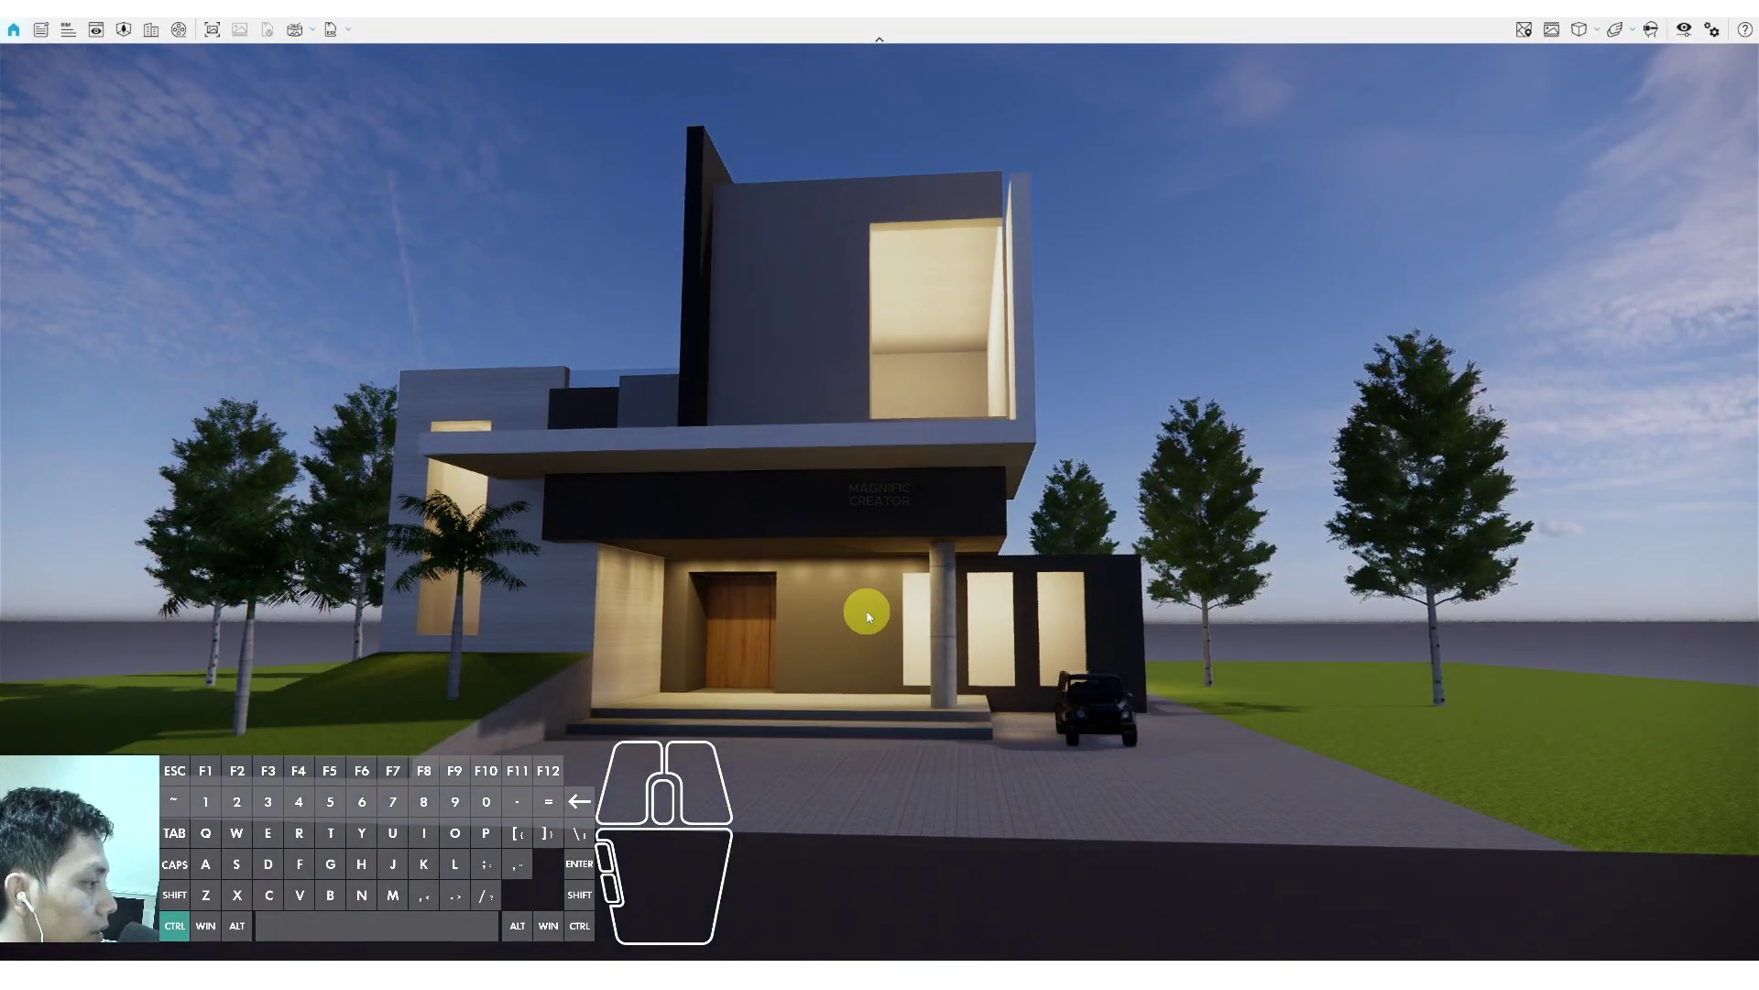
pyautogui.press('u')
pyautogui.press('u')
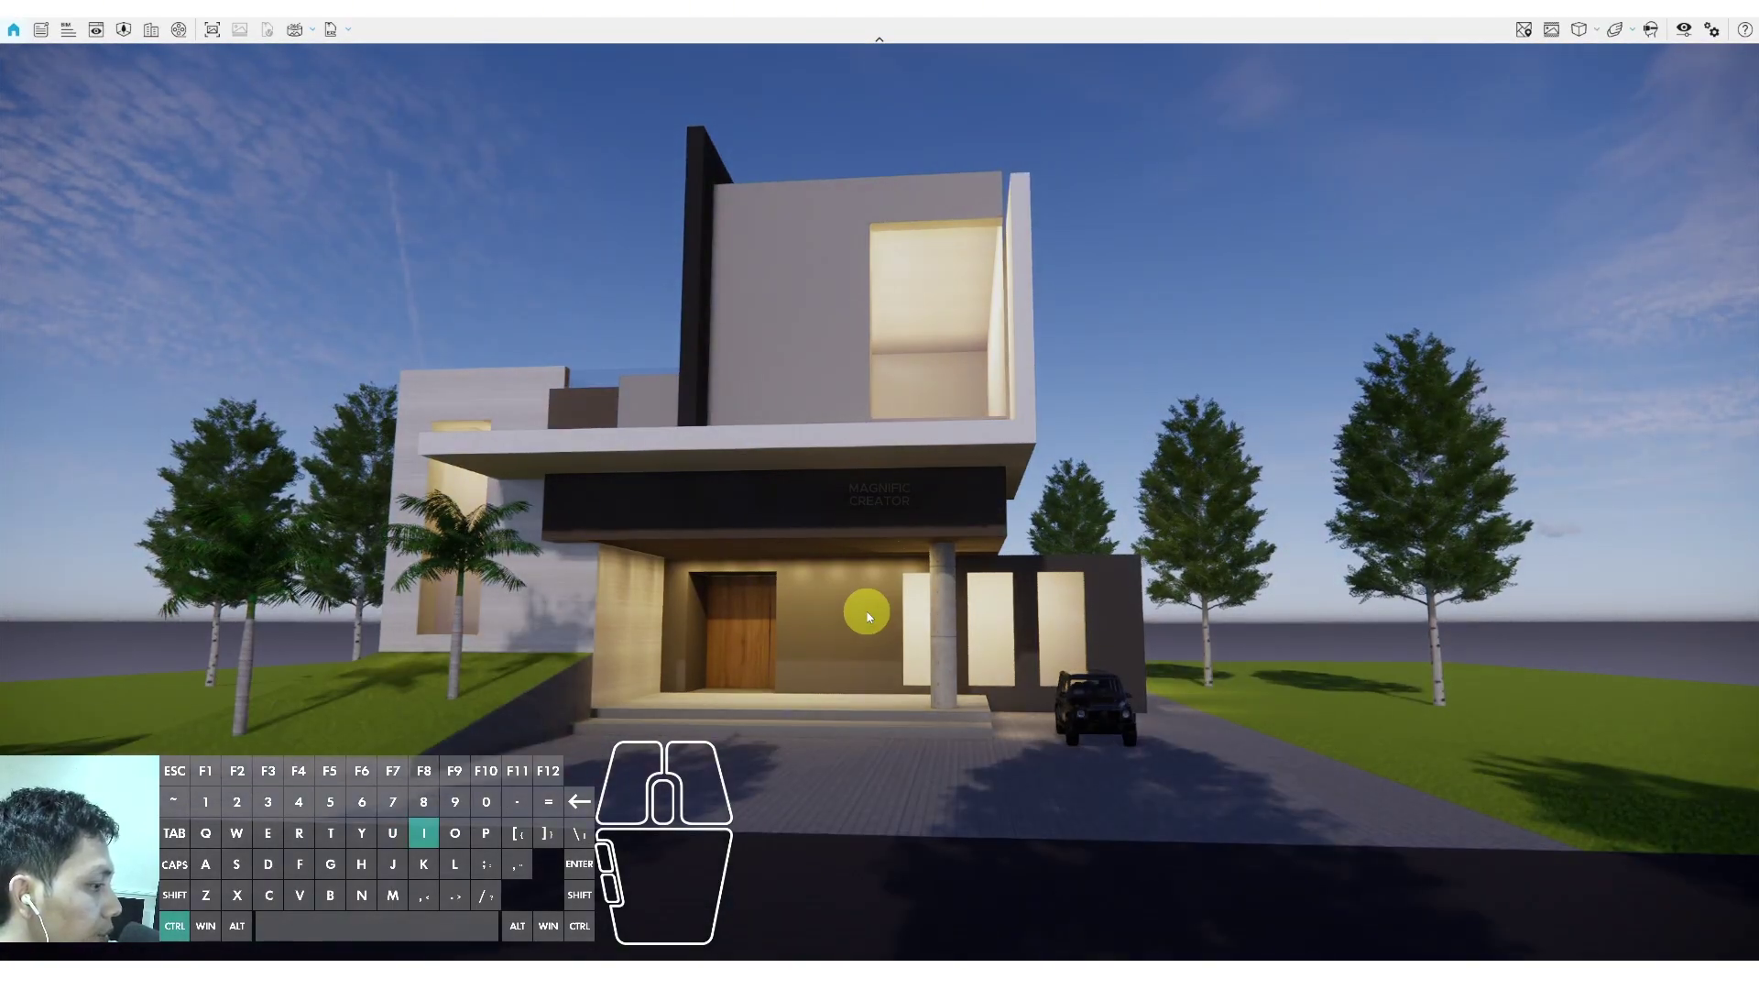
pyautogui.hotkey('ctrl', 'i')
pyautogui.hotkey('ctrl', 'u')
pyautogui.hotkey('ctrl', 'u')
pyautogui.hotkey('ctrl', 'u')
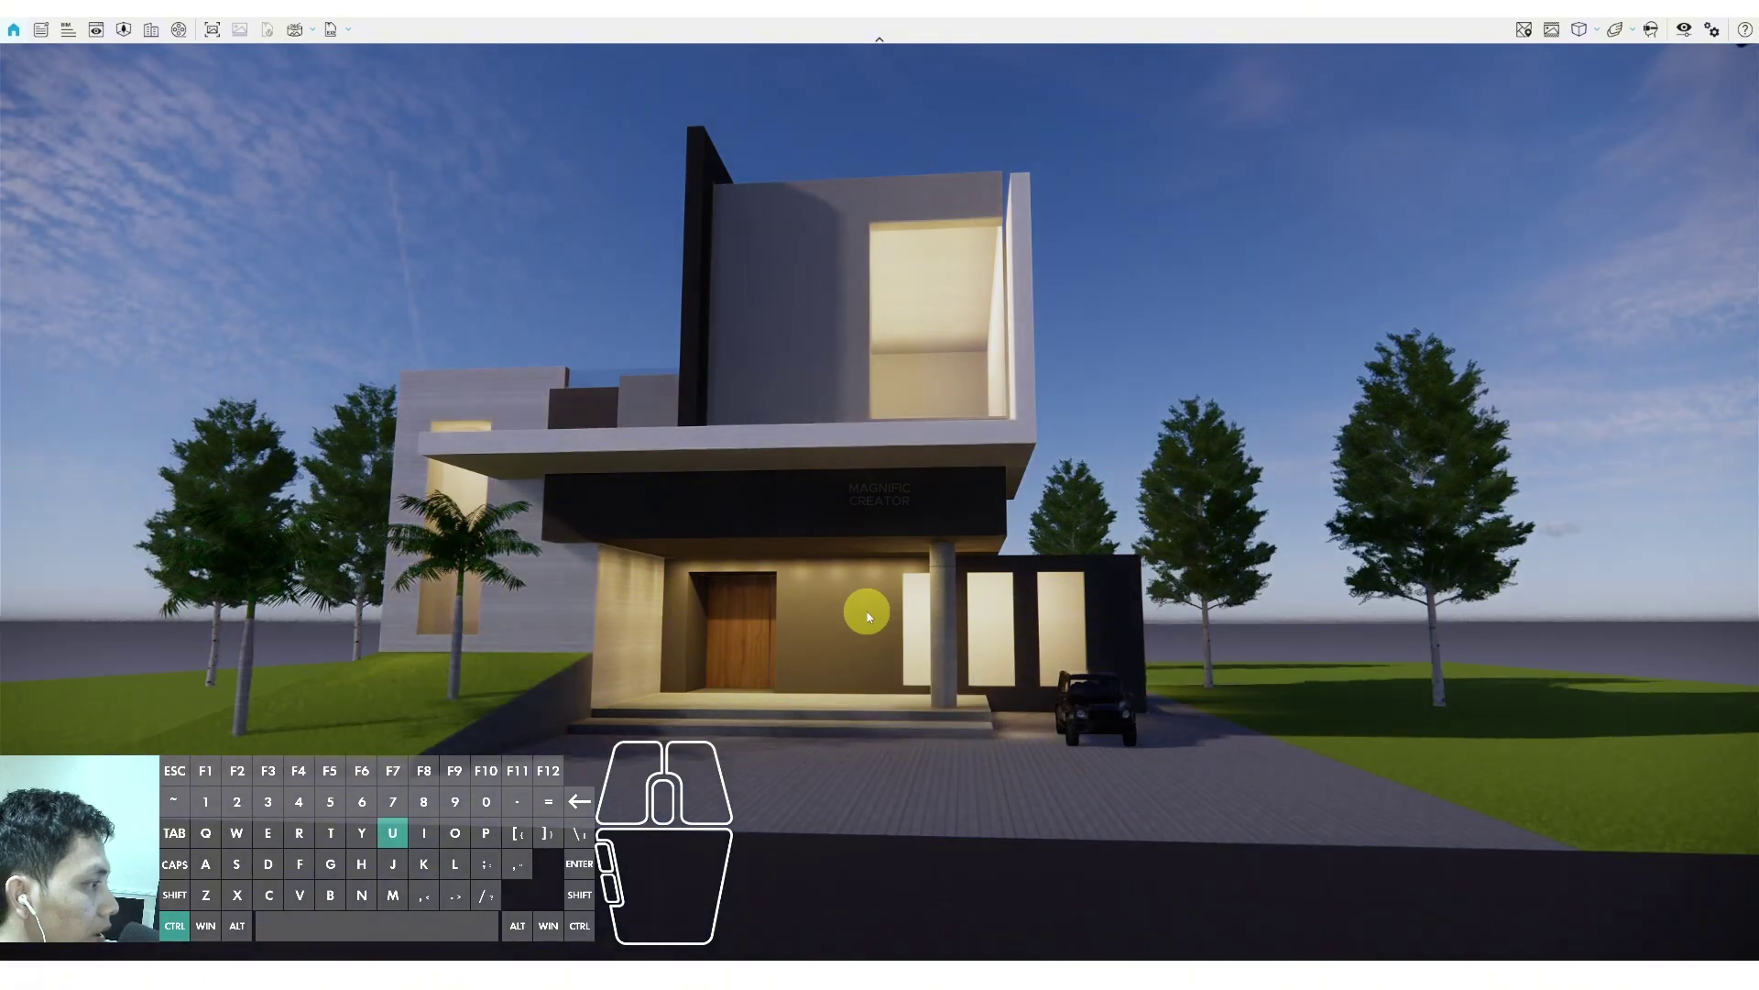
pyautogui.hotkey('ctrl', 'u')
pyautogui.hotkey('ctrl', 'u')
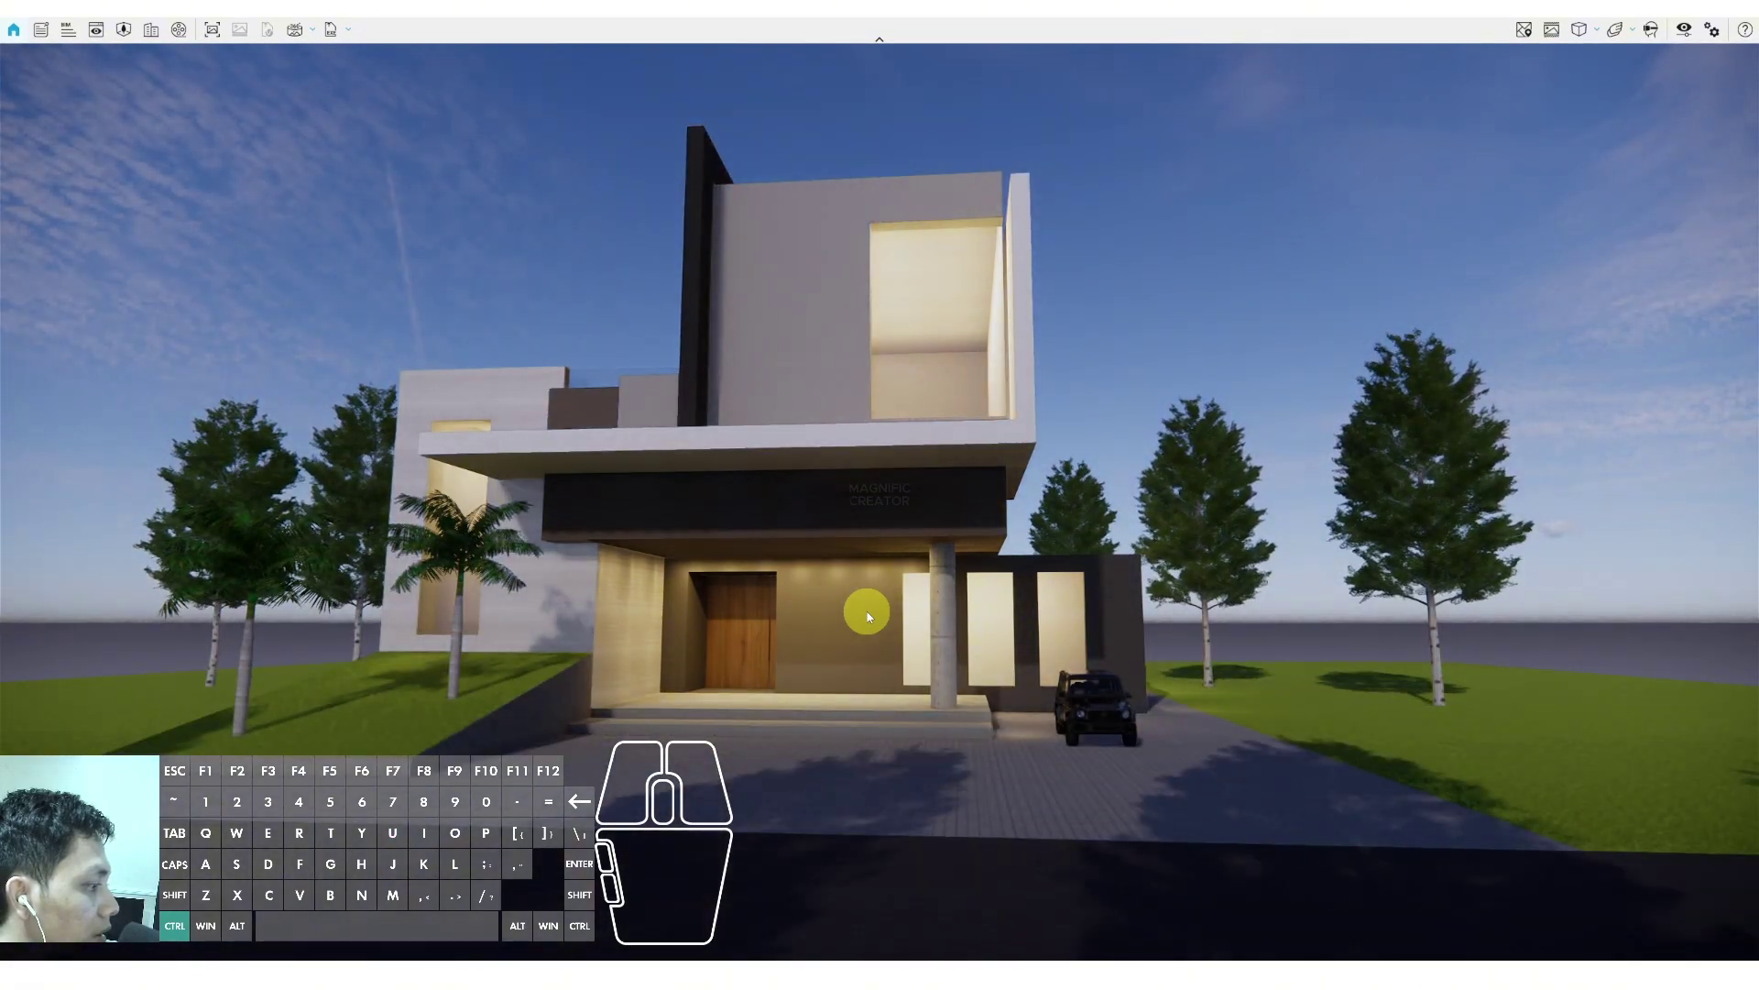
pyautogui.hotkey('ctrl', 'i')
pyautogui.hotkey('ctrl', 'u')
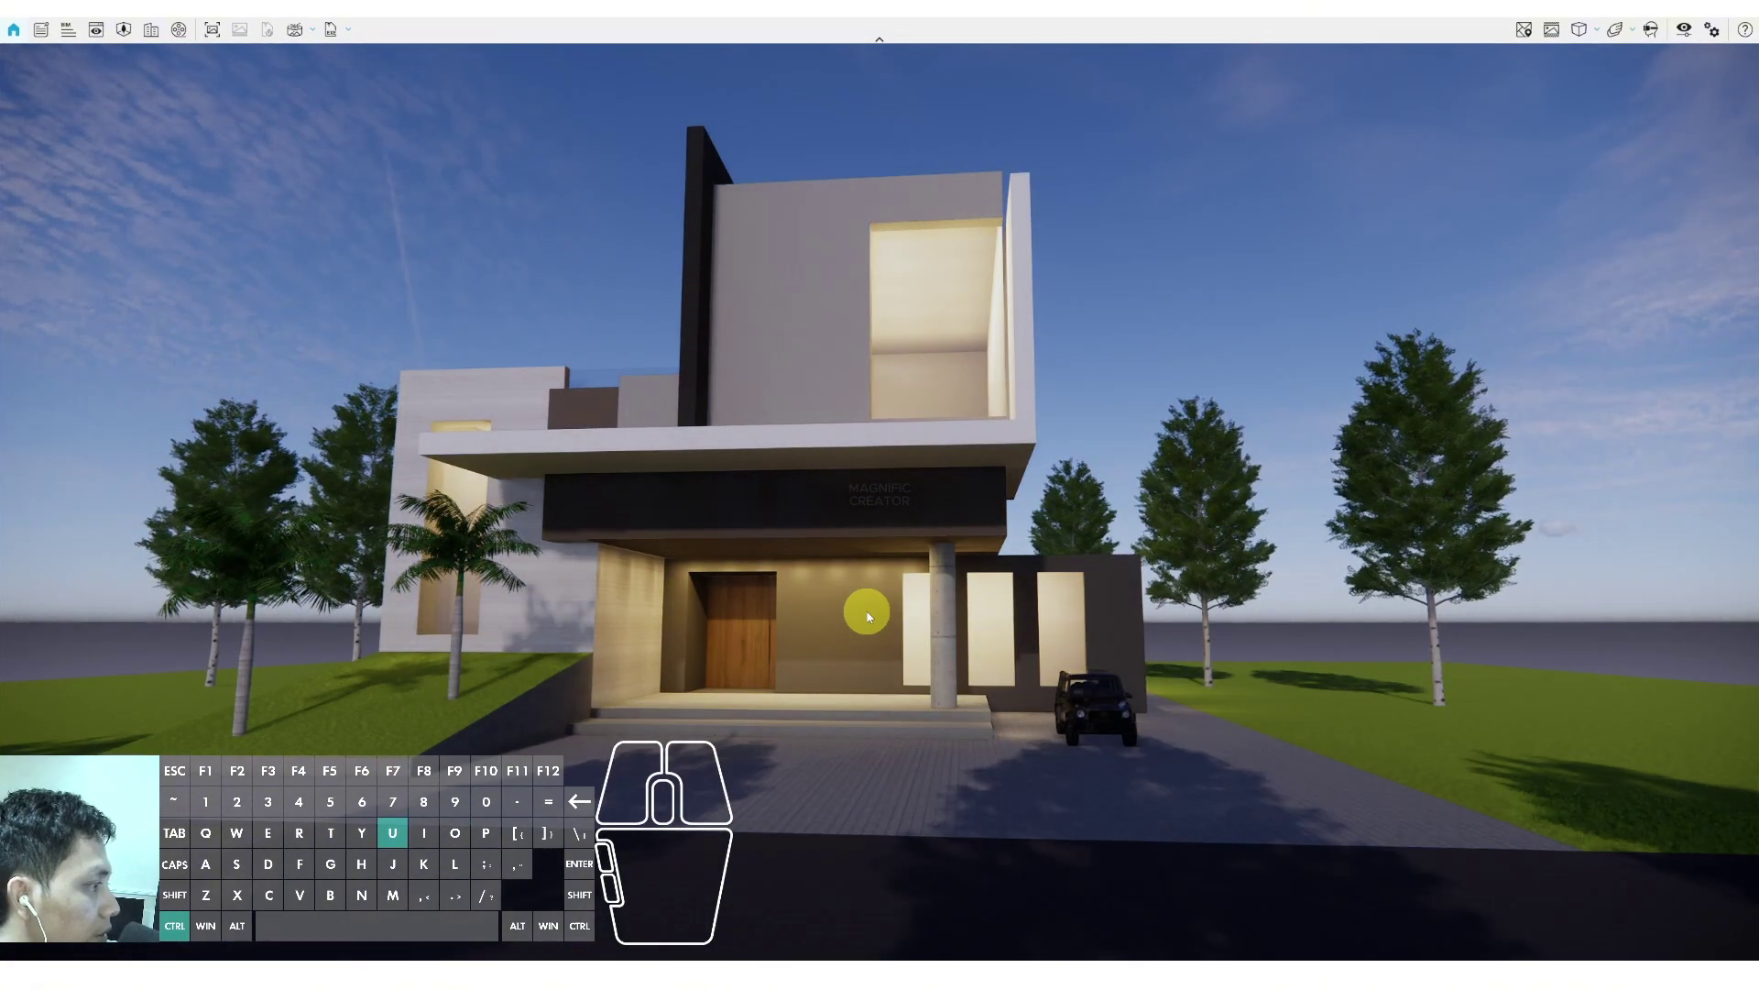
pyautogui.hotkey('ctrl', 'u')
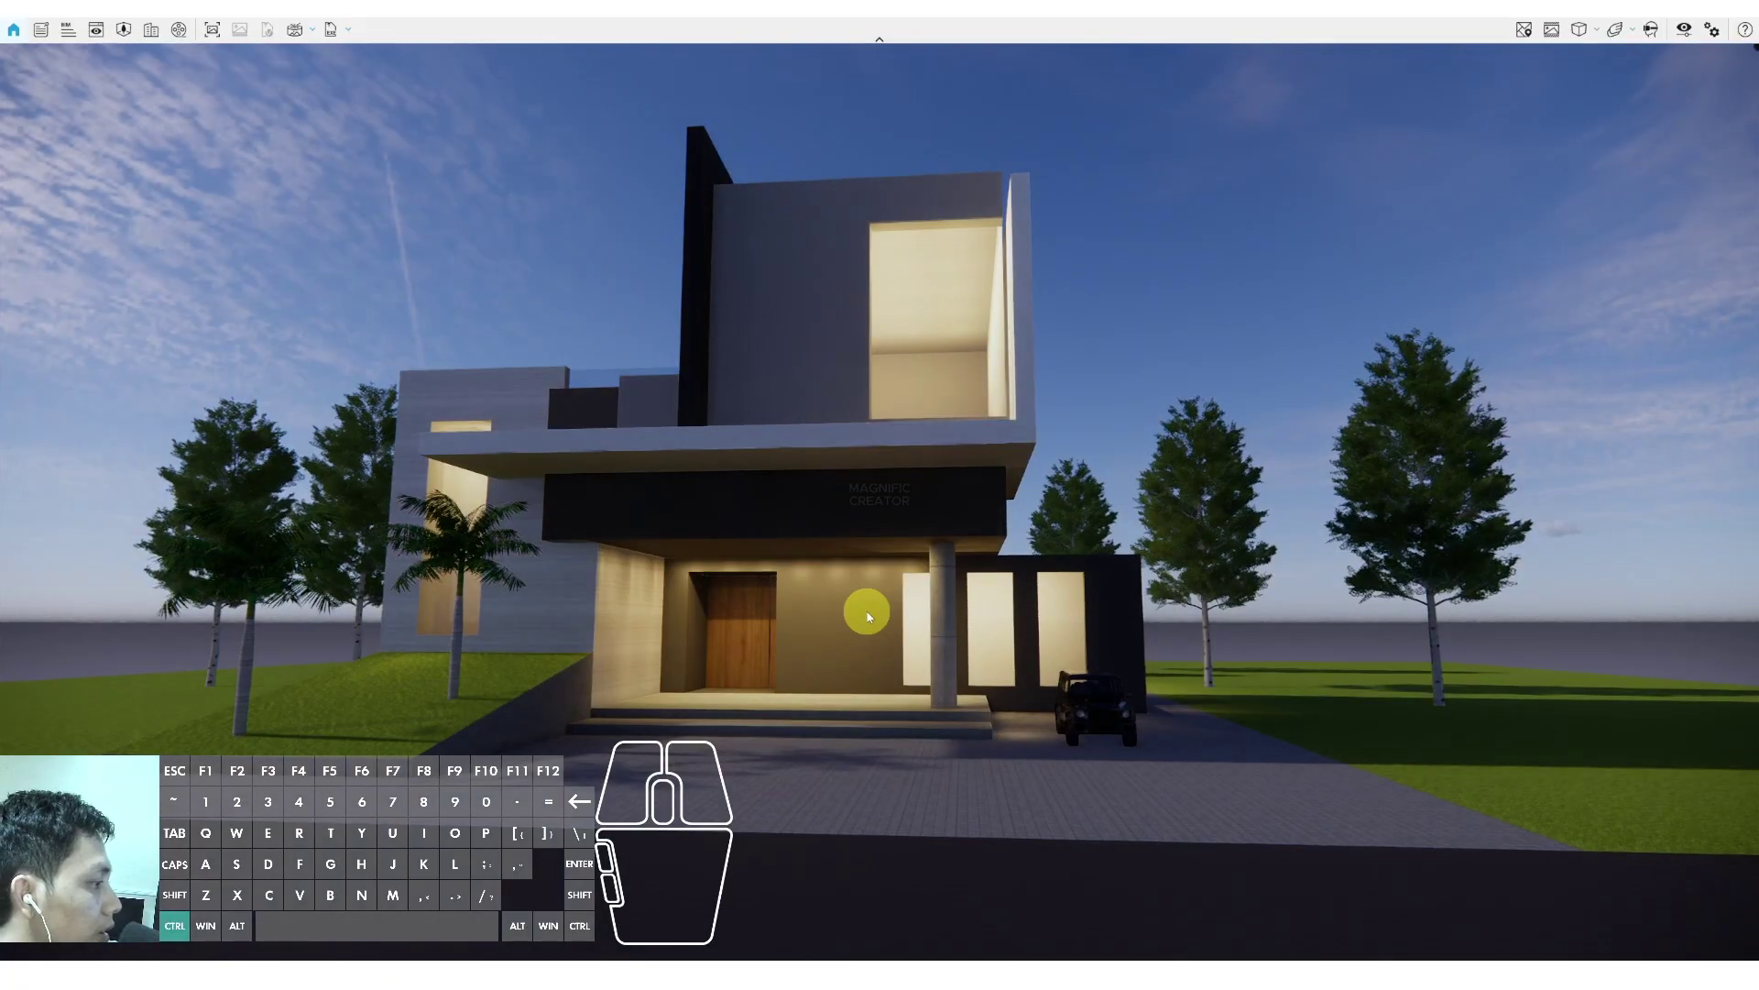
pyautogui.hotkey('ctrl', 'u')
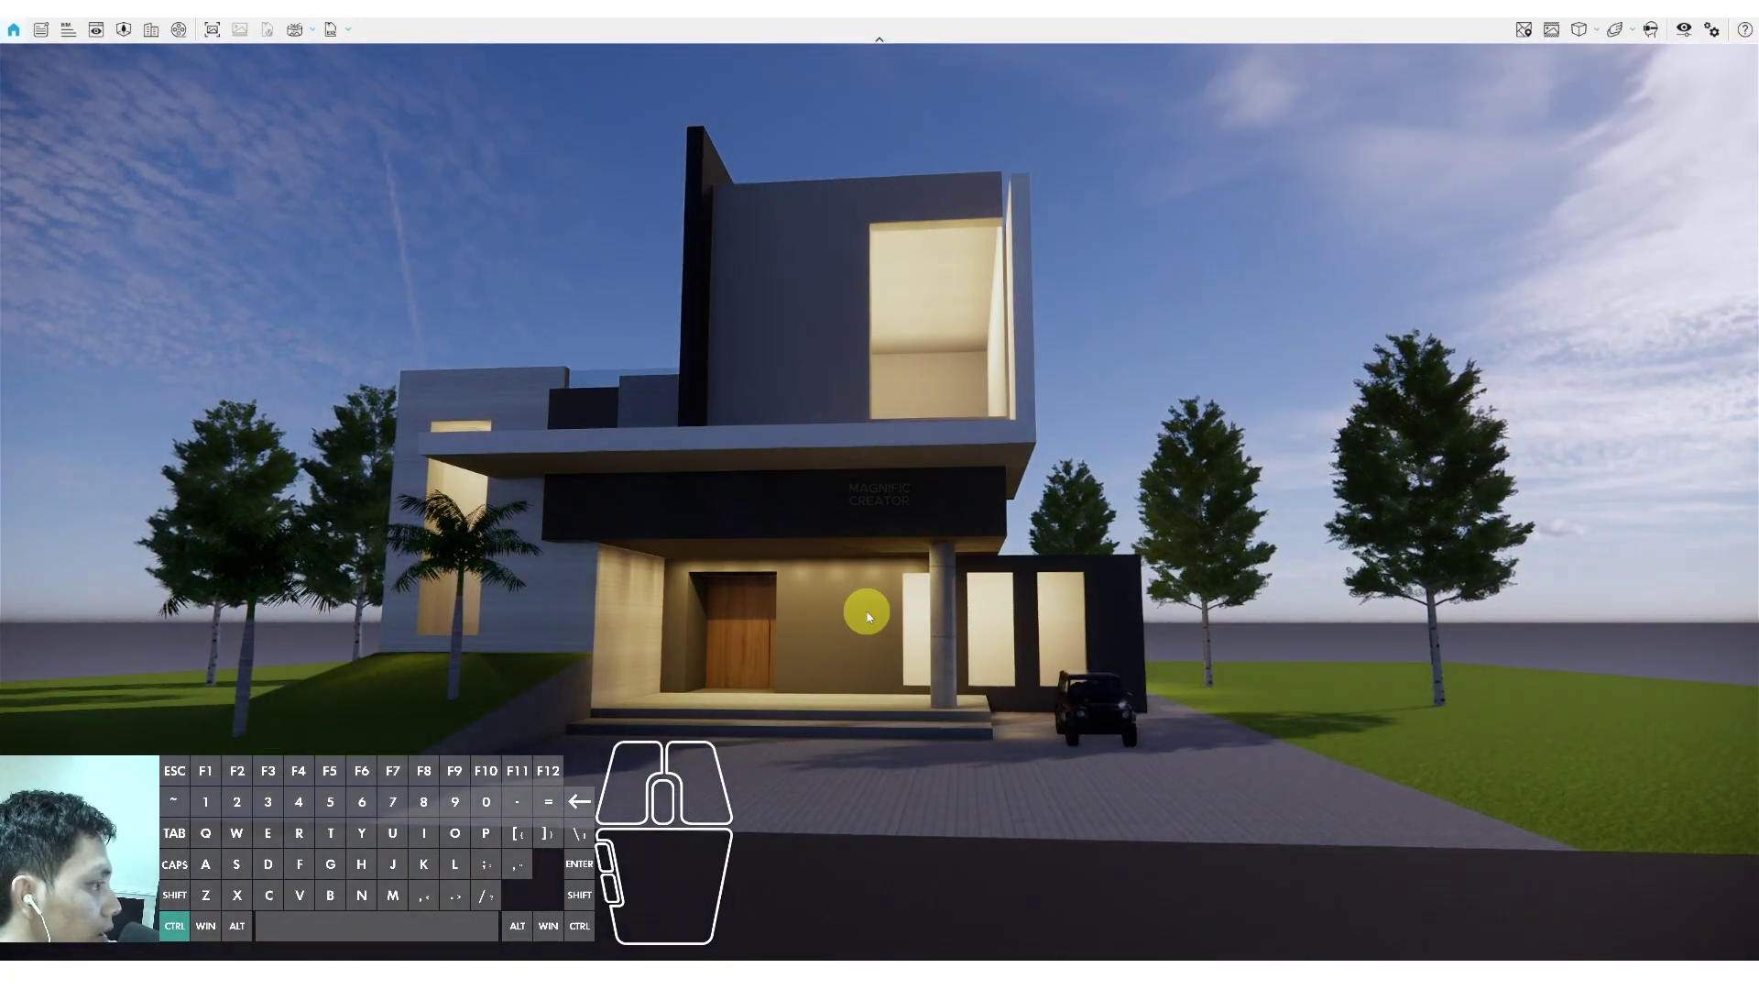
pyautogui.hotkey('ctrl', 'u')
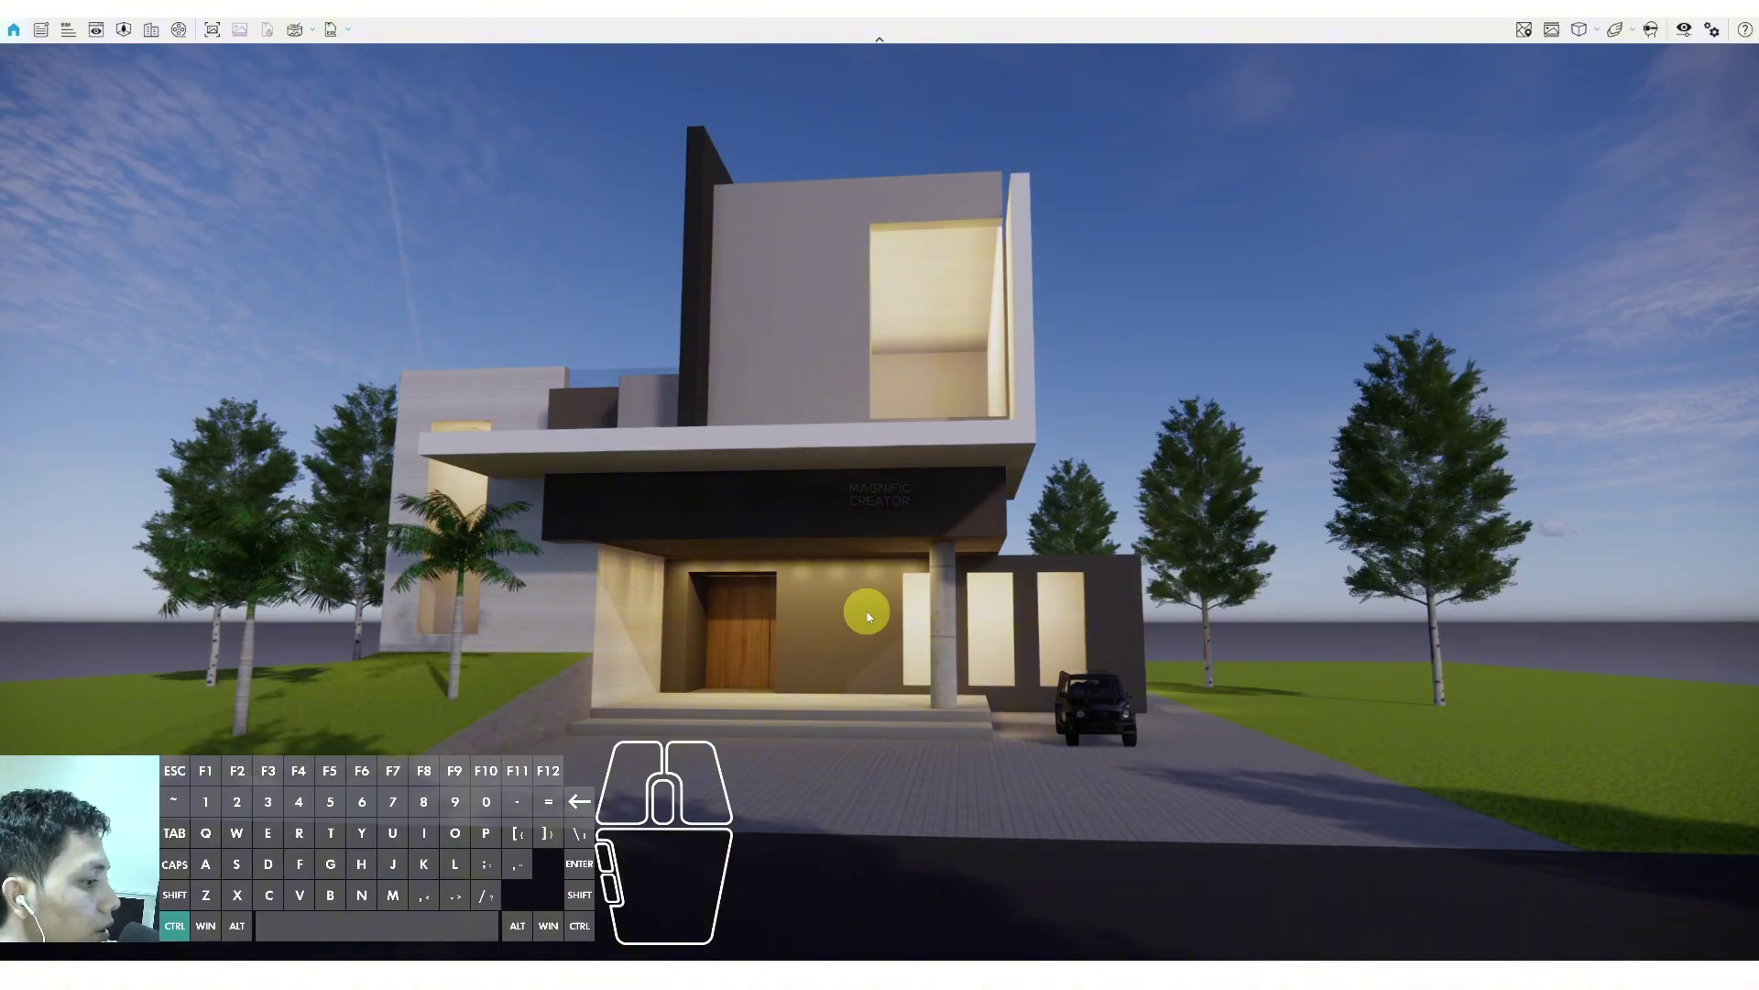
# Raise the atmosphere's Sun Brightness to 36% in the visual settings and minimize the settings window
pyautogui.click(1686, 30)
pyautogui.moveTo(845, 224); pyautogui.dragTo(1254, 129)
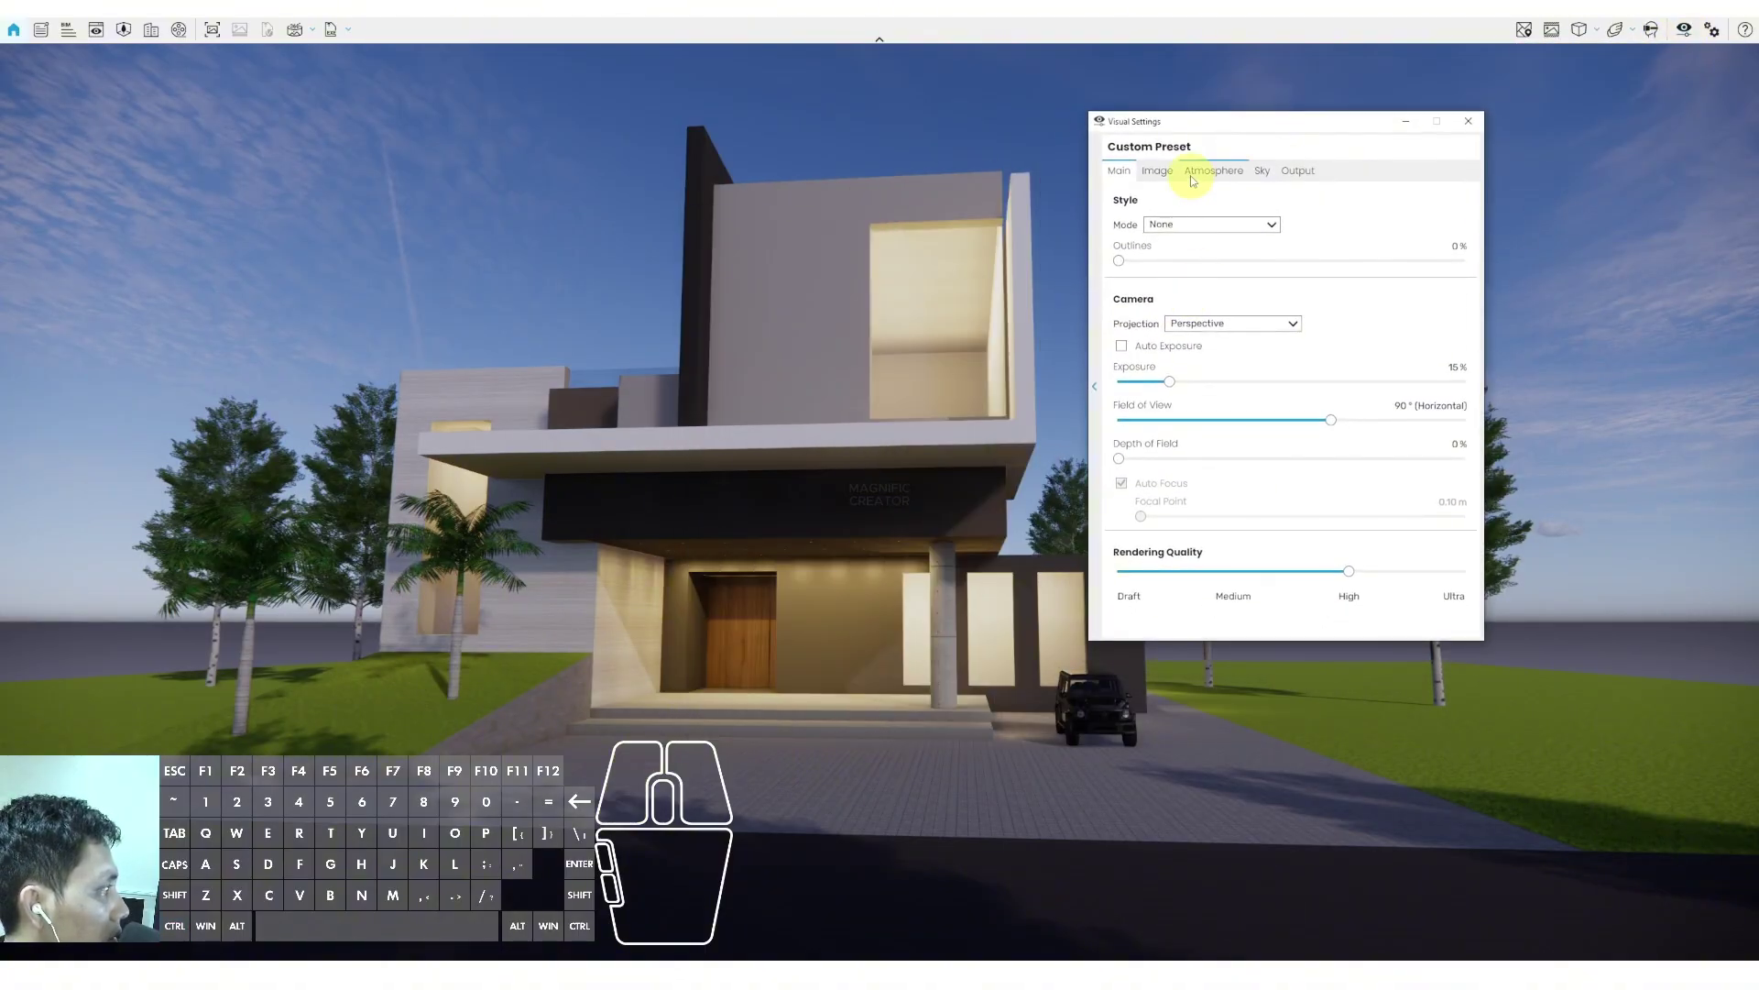
pyautogui.click(1213, 171)
pyautogui.moveTo(1131, 357)
pyautogui.mouseDown()
pyautogui.moveTo(1156, 360)
pyautogui.moveTo(1142, 358)
pyautogui.mouseUp()
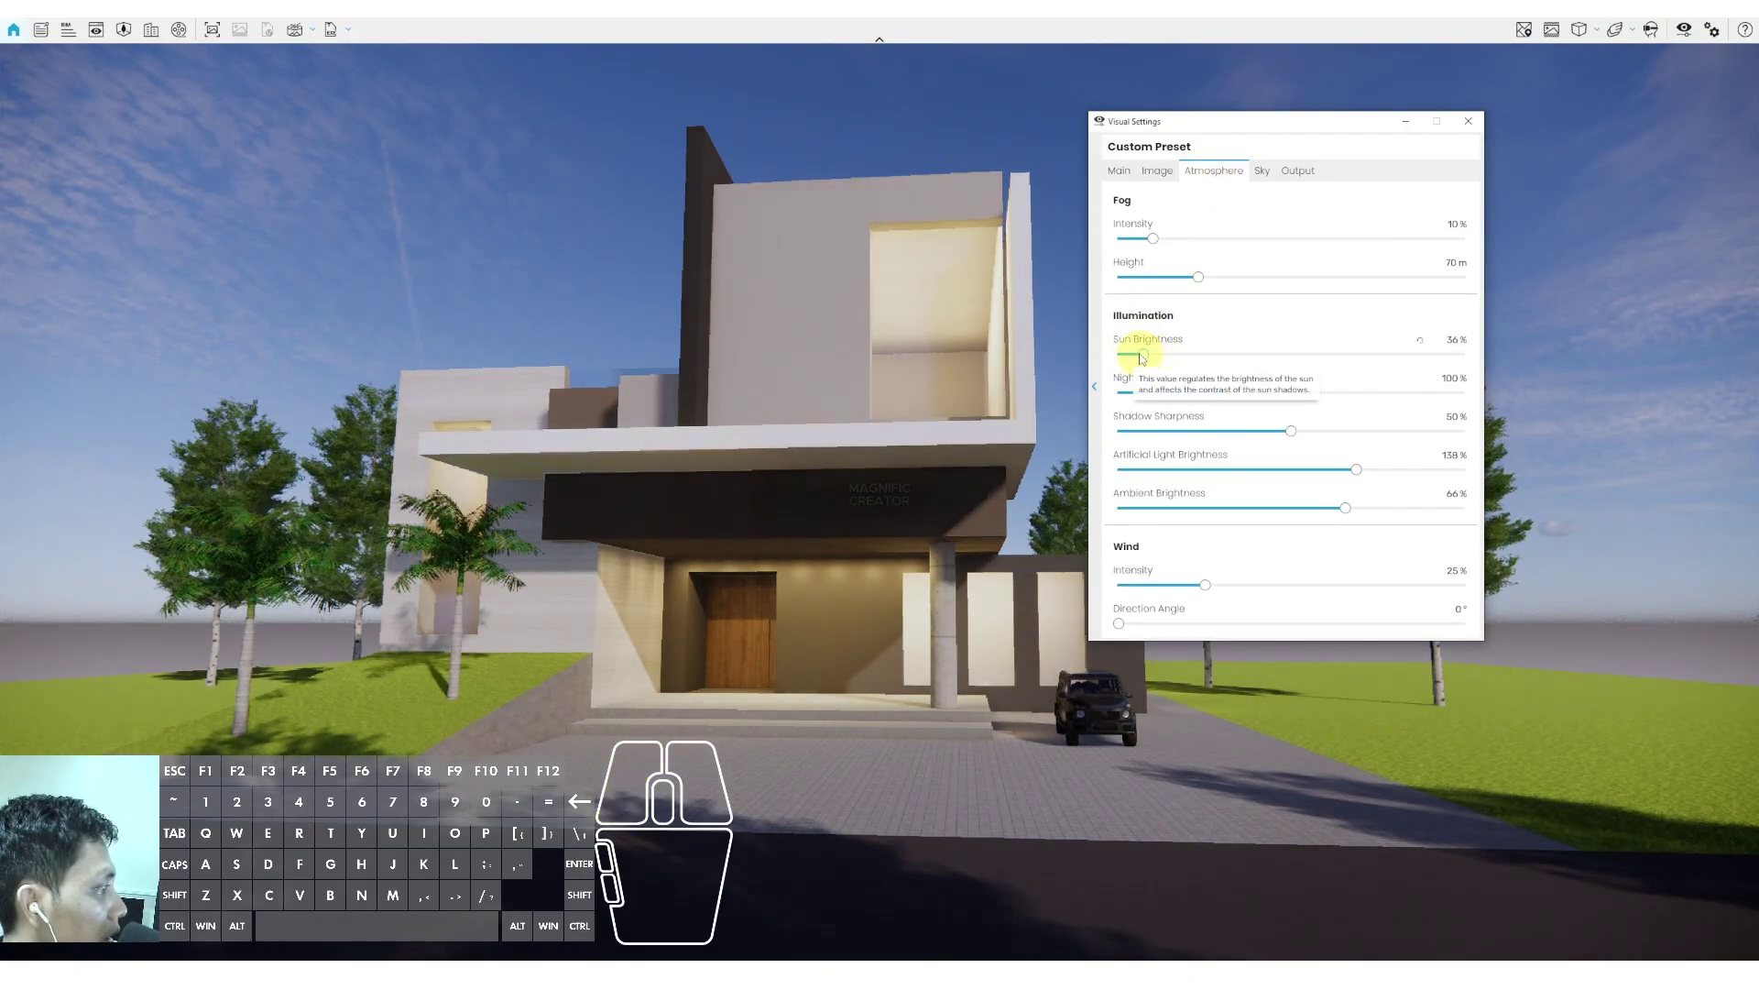
pyautogui.click(1406, 120)
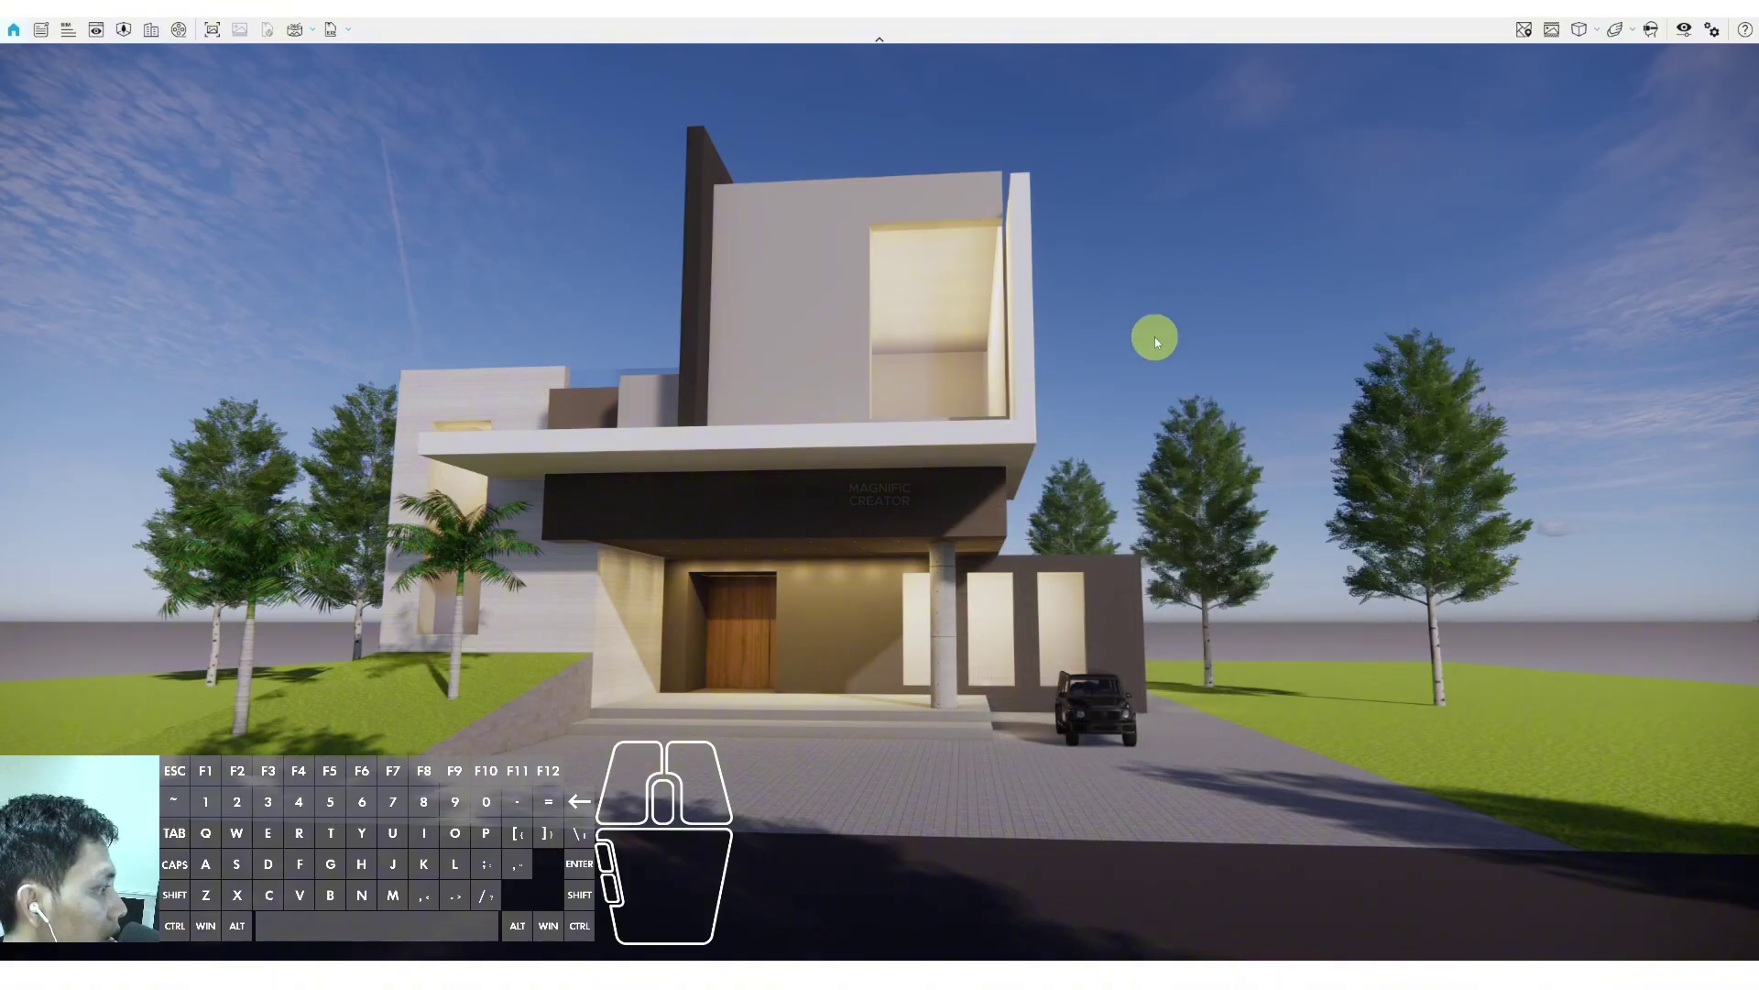
# Fine-tune the sun's direction until the whole facade is lit and the tree shadows lie on the road rather than the driveway
pyautogui.hotkey('ctrl', 'i')
pyautogui.hotkey('ctrl', 'i')
pyautogui.hotkey('ctrl', 'i')
pyautogui.hotkey('ctrl', 'i')
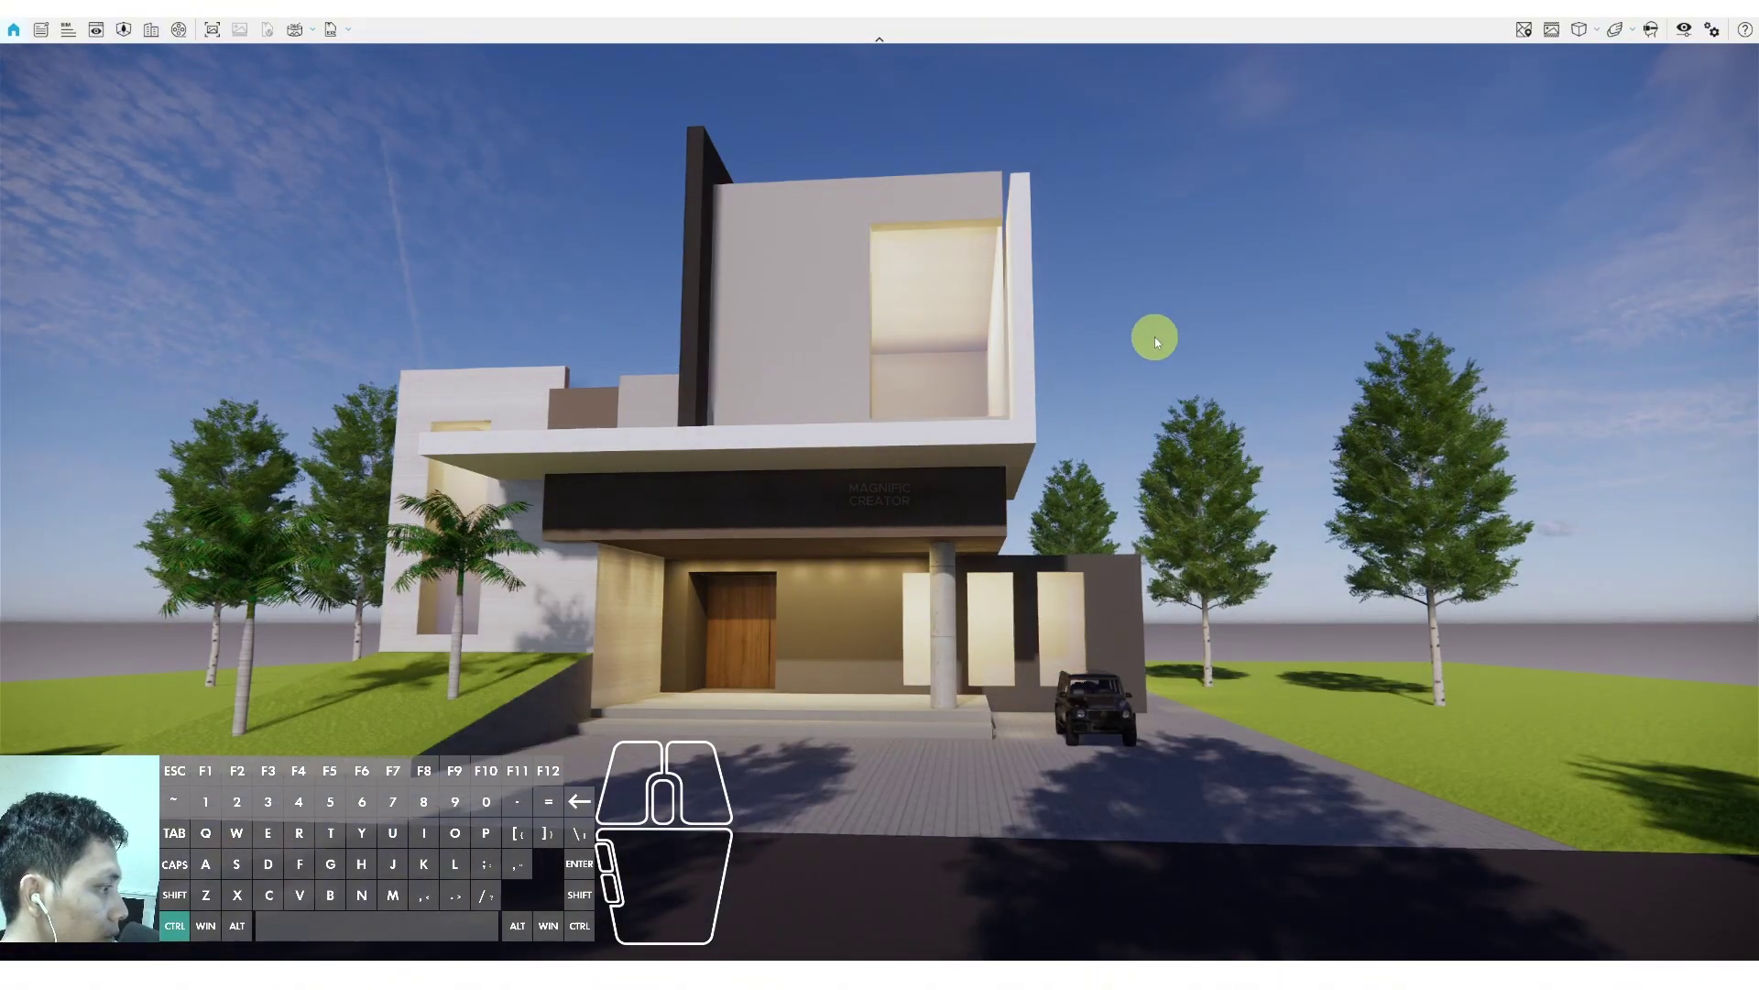
pyautogui.hotkey('ctrl', 'i')
pyautogui.hotkey('ctrl', 'i')
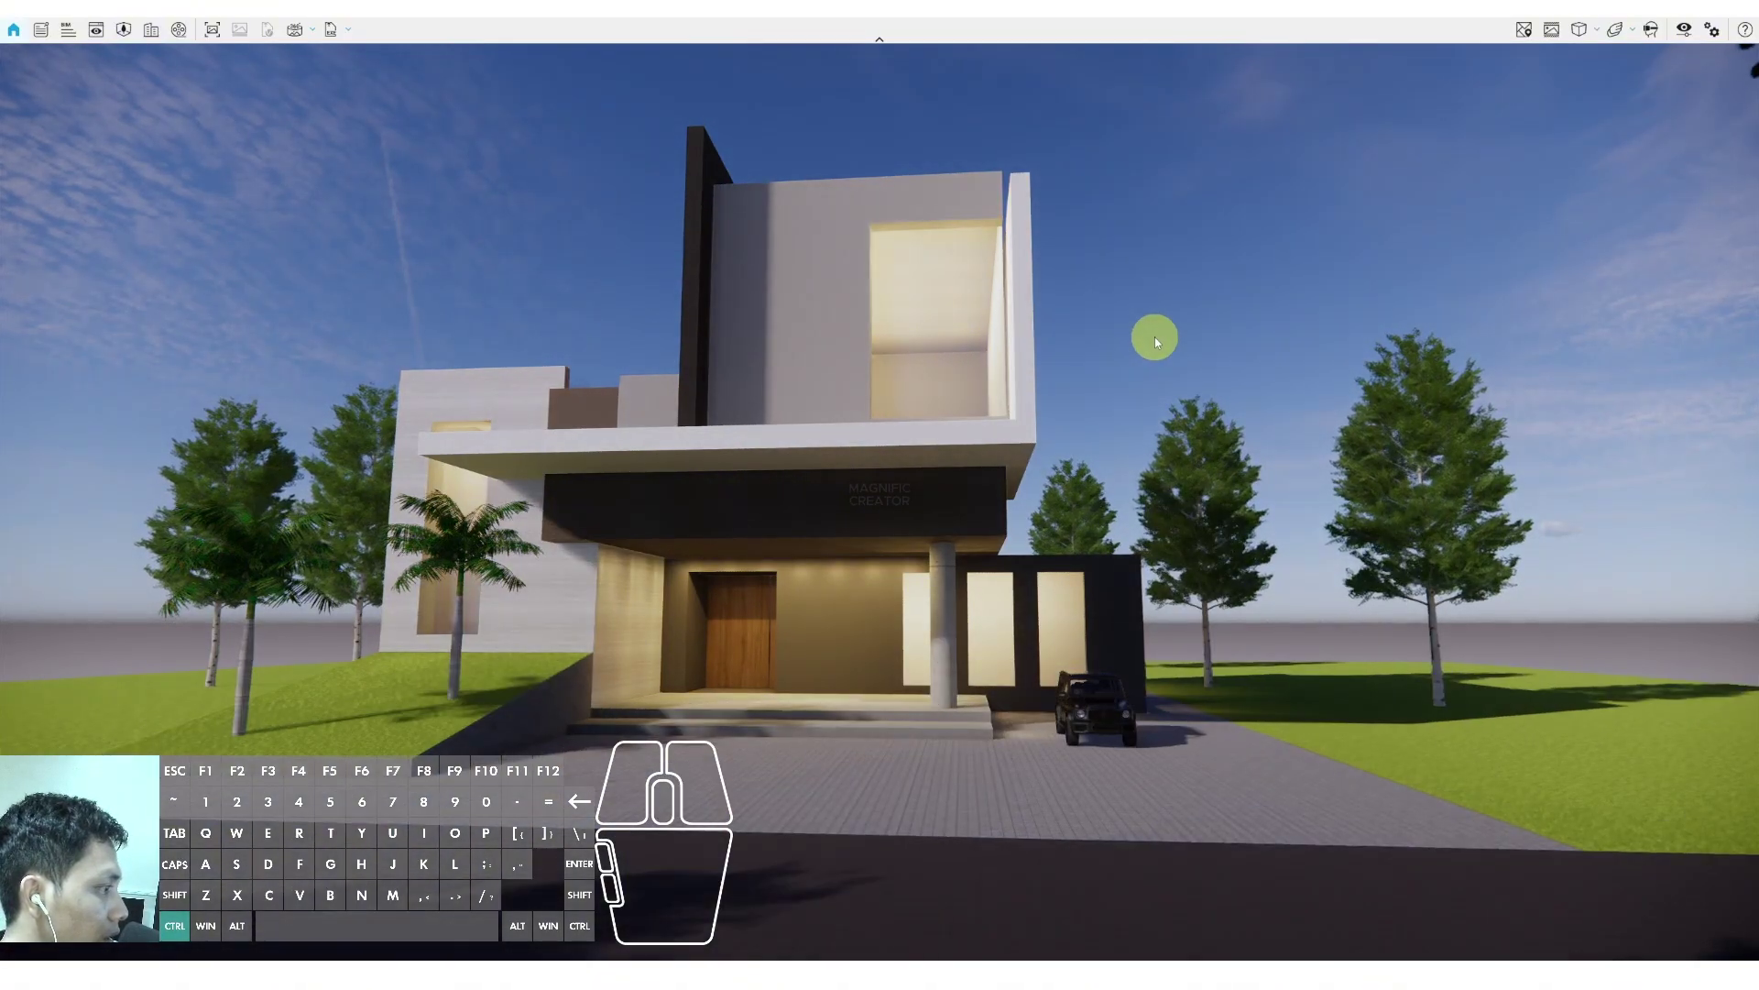
pyautogui.hotkey('ctrl', 'u')
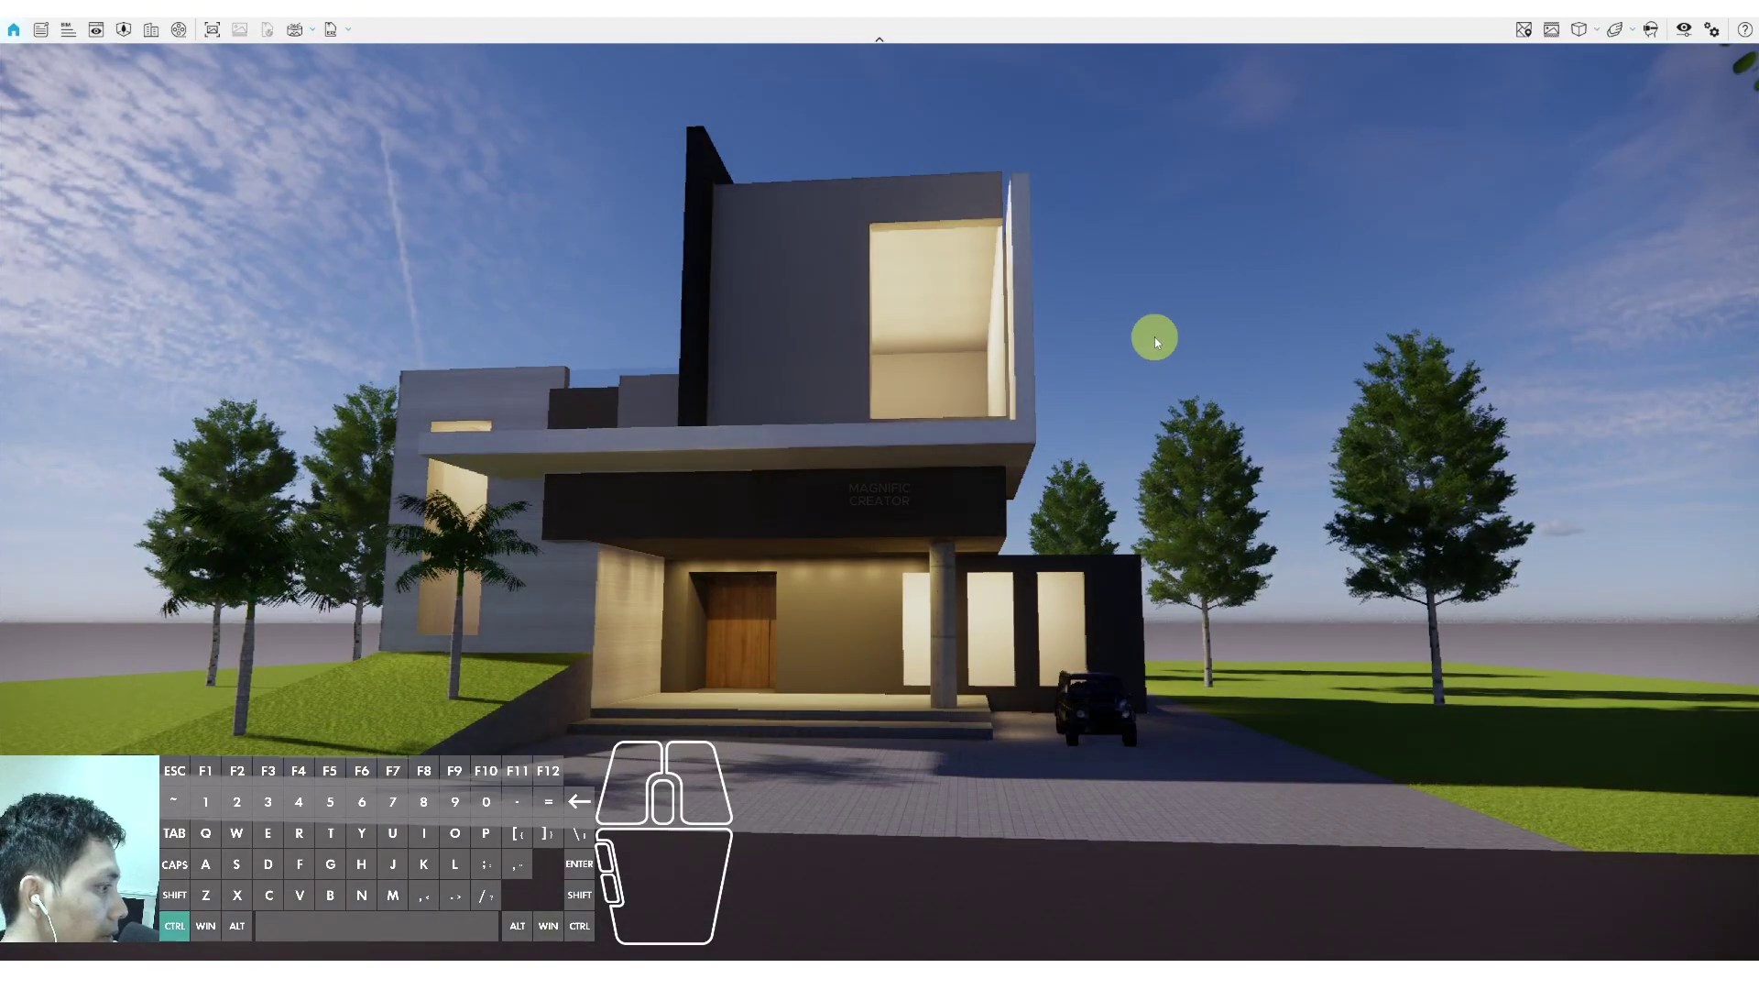
pyautogui.hotkey('ctrl', 'u')
pyautogui.hotkey('ctrl', 'u')
pyautogui.hotkey('ctrl', 'u')
pyautogui.hotkey('ctrl', 'u')
pyautogui.hotkey('ctrl', 'u')
pyautogui.hotkey('ctrl', 'u')
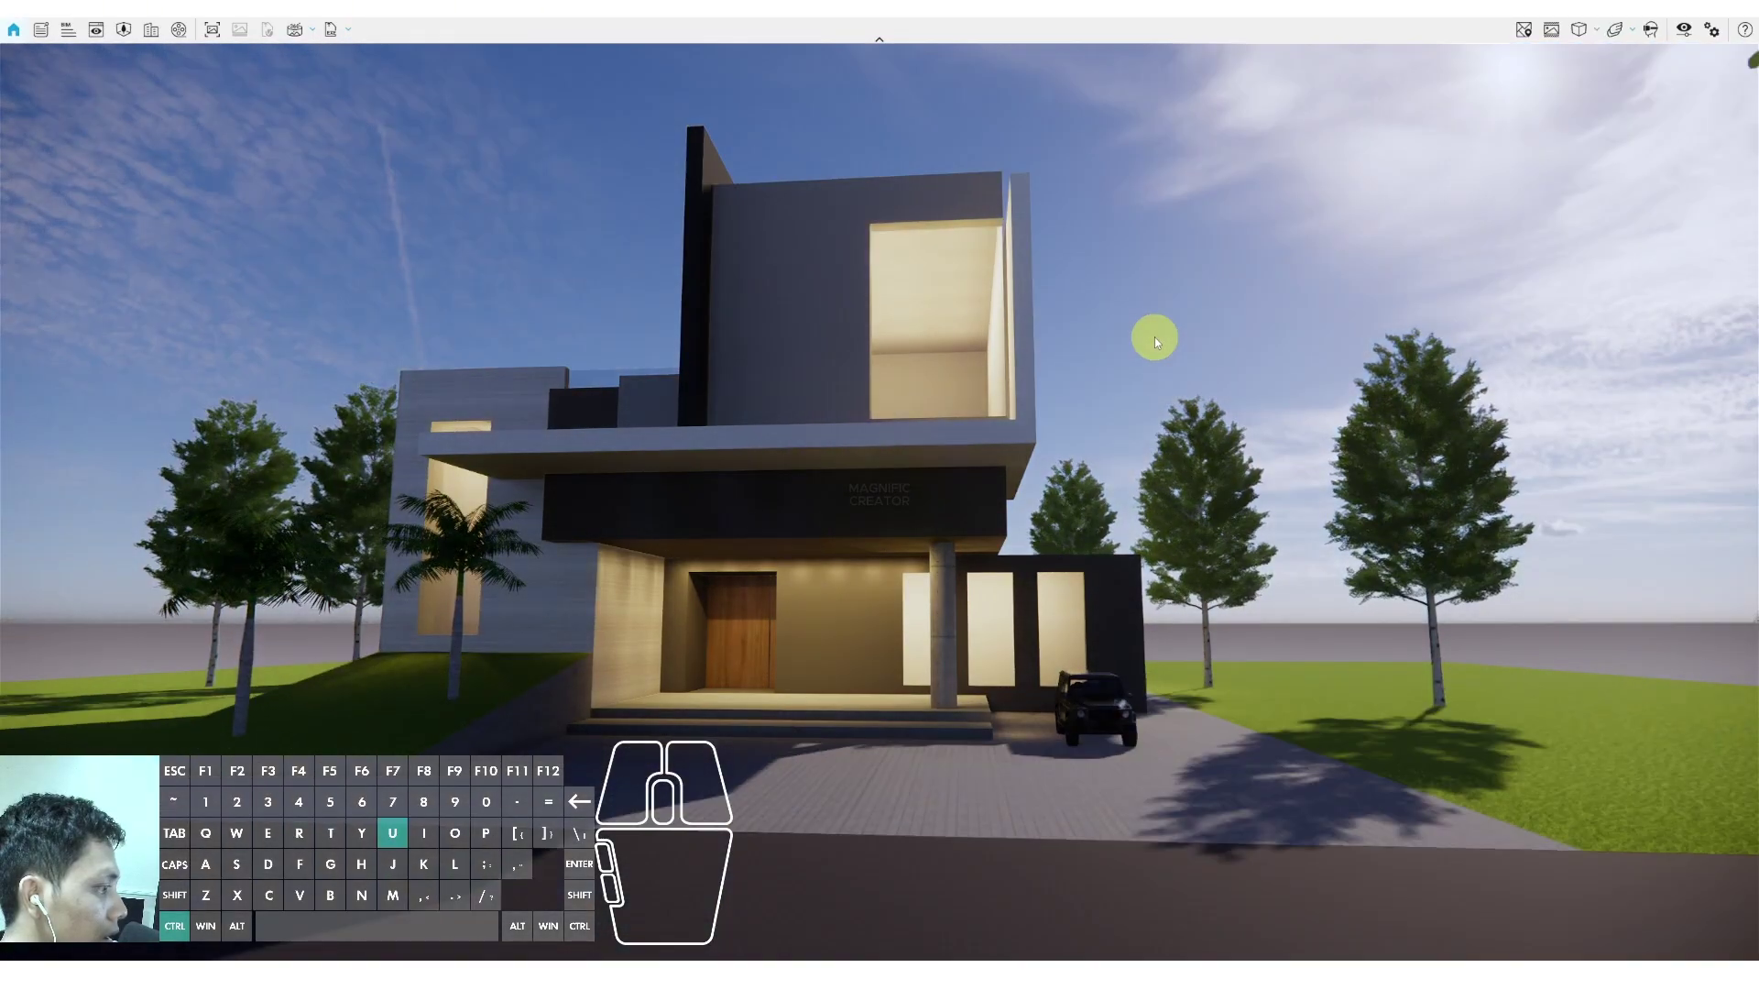
pyautogui.hotkey('ctrl', 'u')
pyautogui.hotkey('ctrl', 'u')
pyautogui.hotkey('ctrl', 'u')
pyautogui.hotkey('ctrl', 'u')
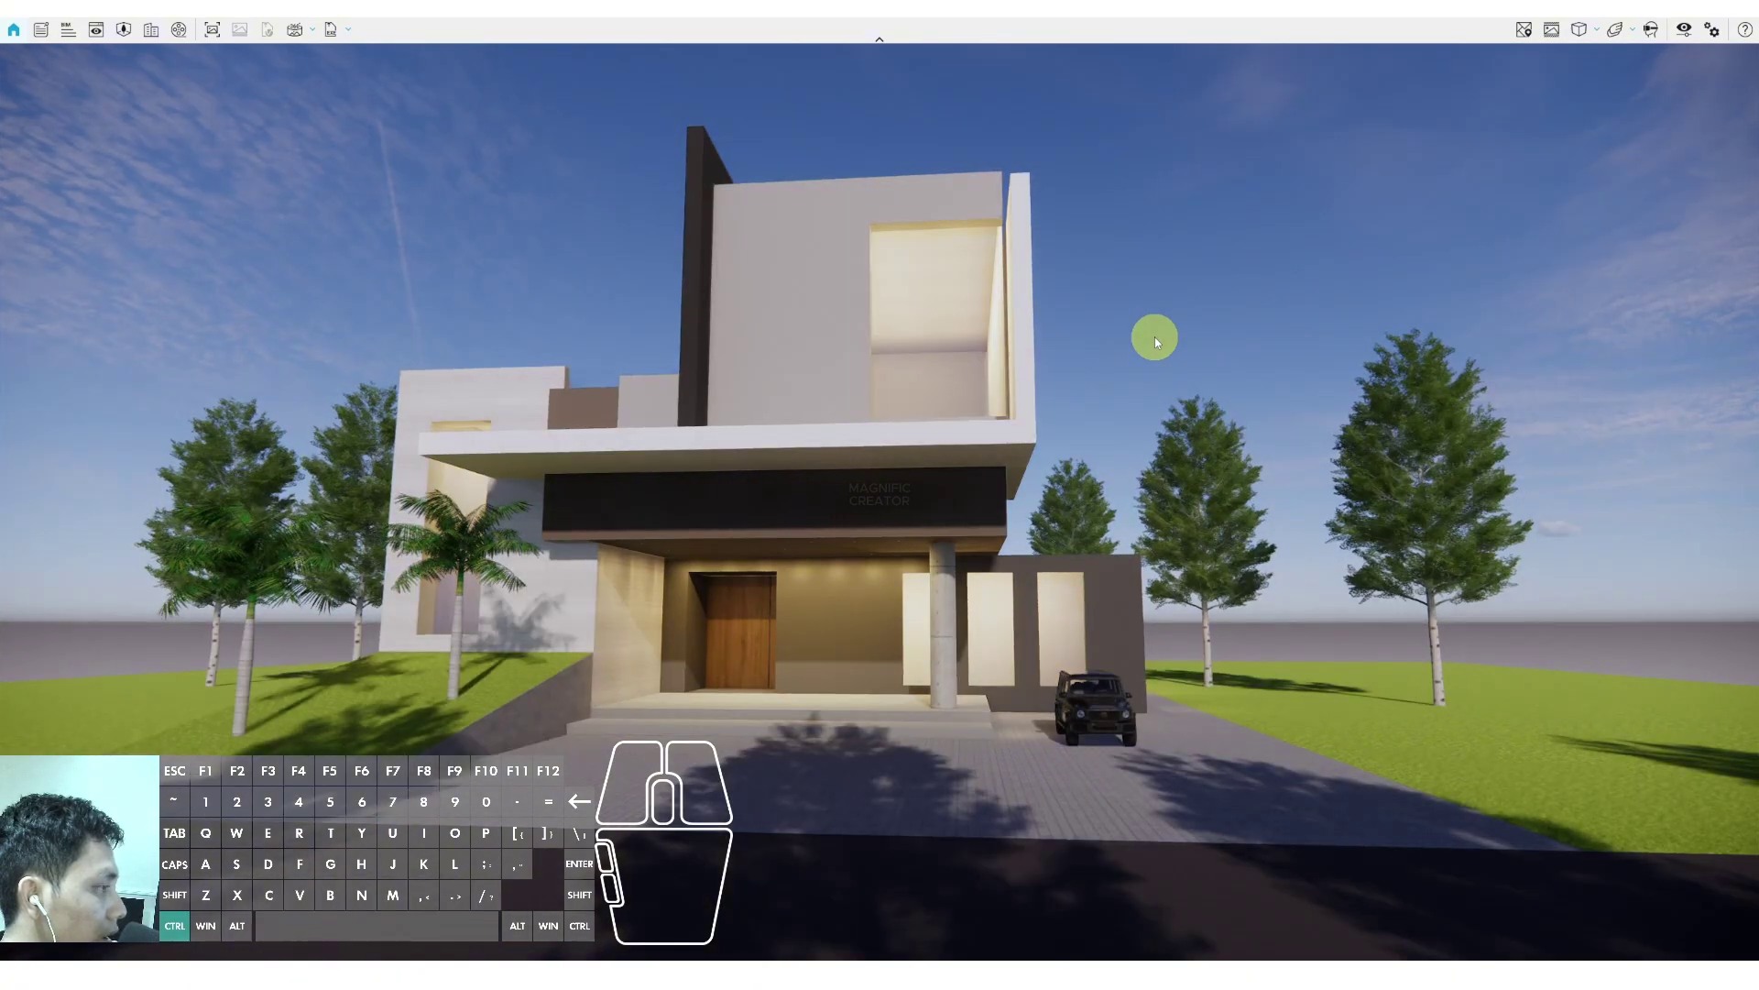
pyautogui.hotkey('ctrl', 'u')
pyautogui.hotkey('ctrl', 'u')
pyautogui.hotkey('ctrl', 'u')
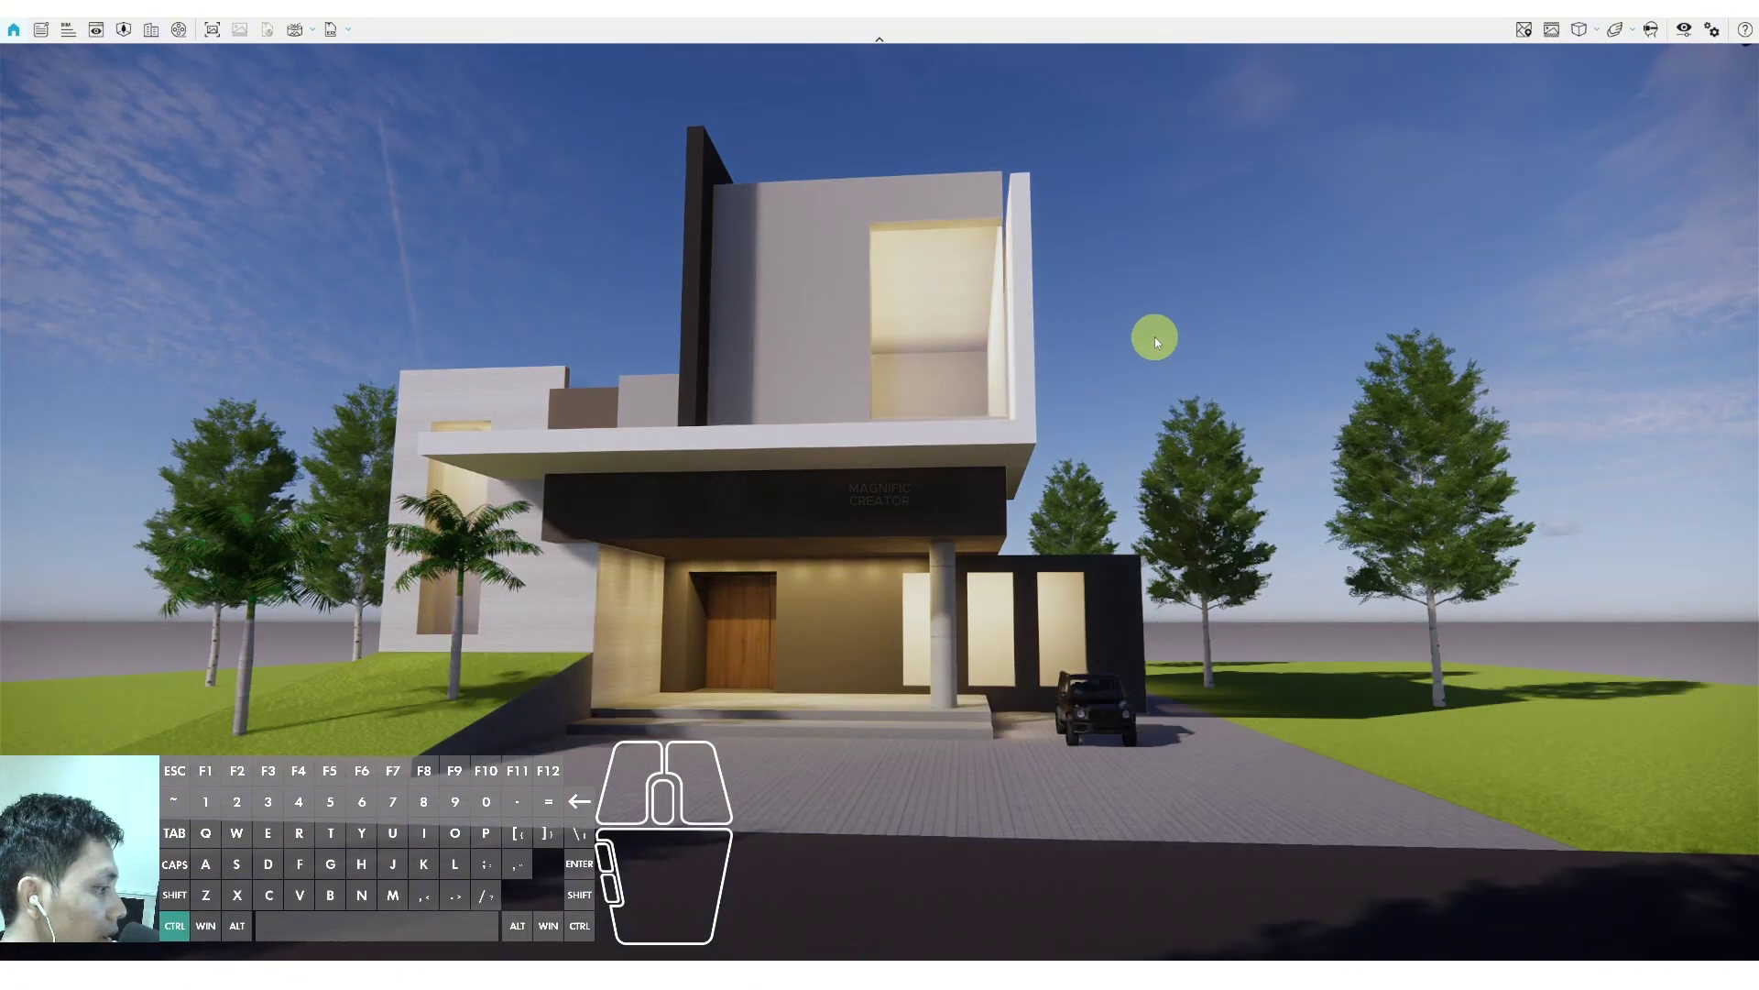
pyautogui.hotkey('ctrl', 'i')
pyautogui.hotkey('ctrl', 'i')
pyautogui.hotkey('ctrl', 'i')
pyautogui.hotkey('ctrl', 'i')
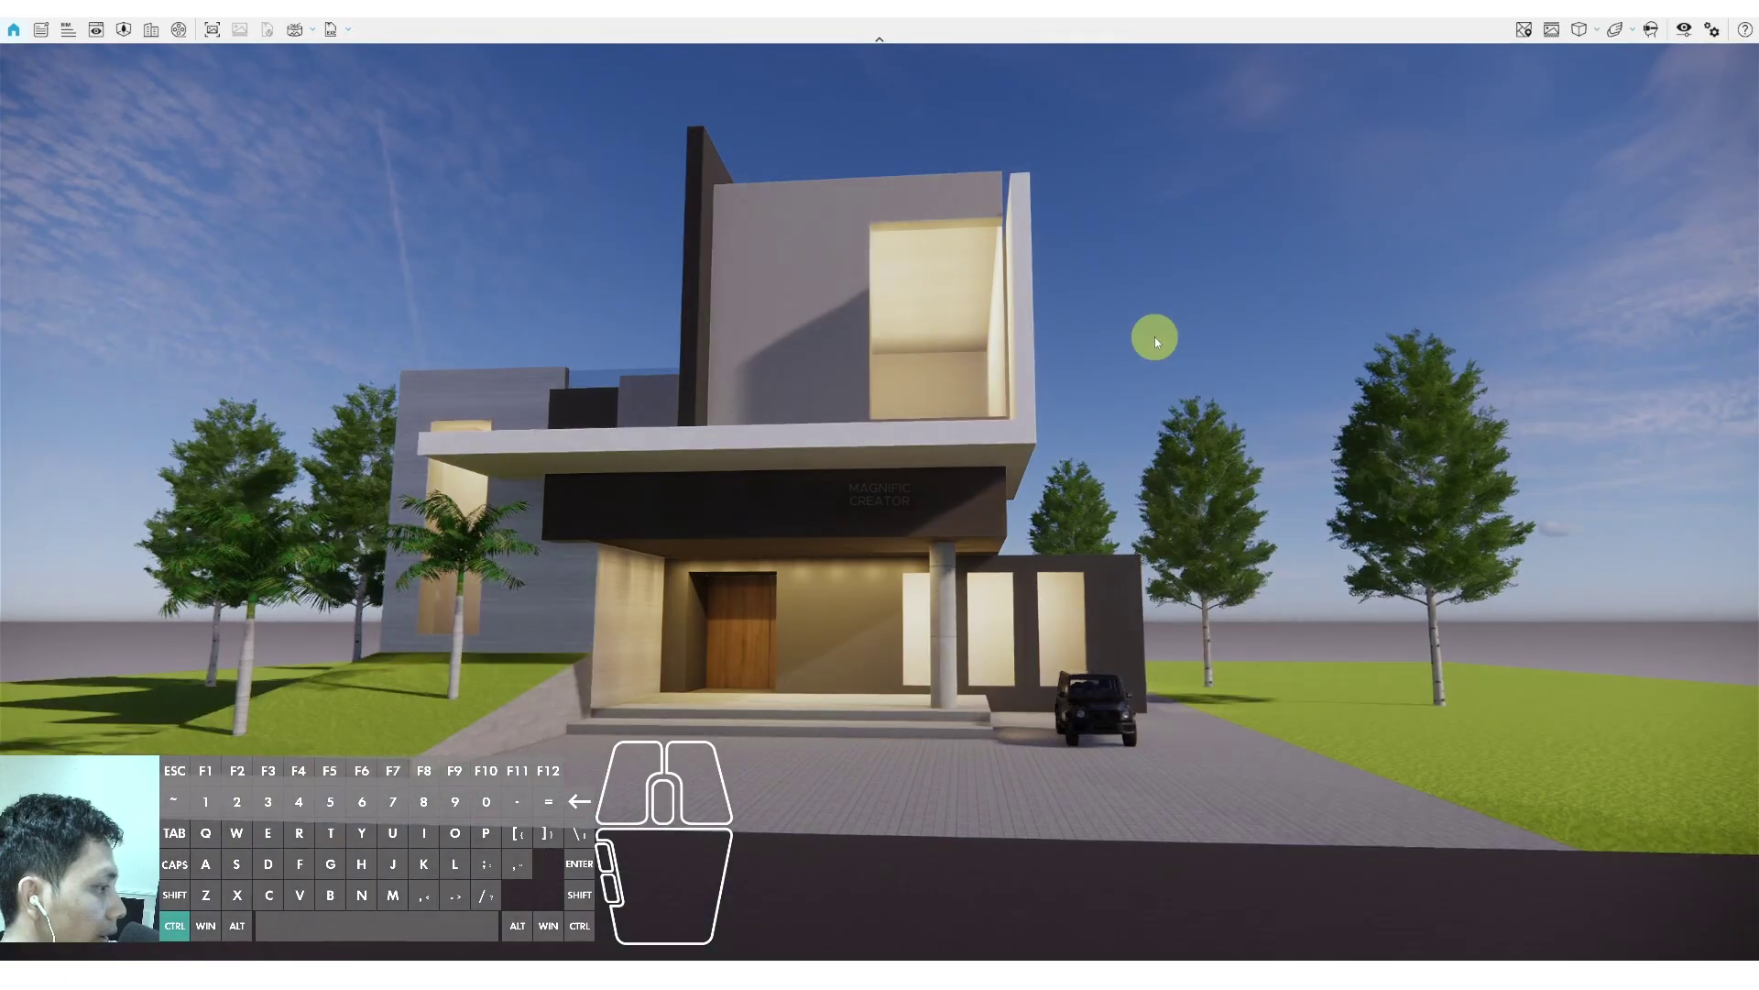
pyautogui.hotkey('ctrl', 'u')
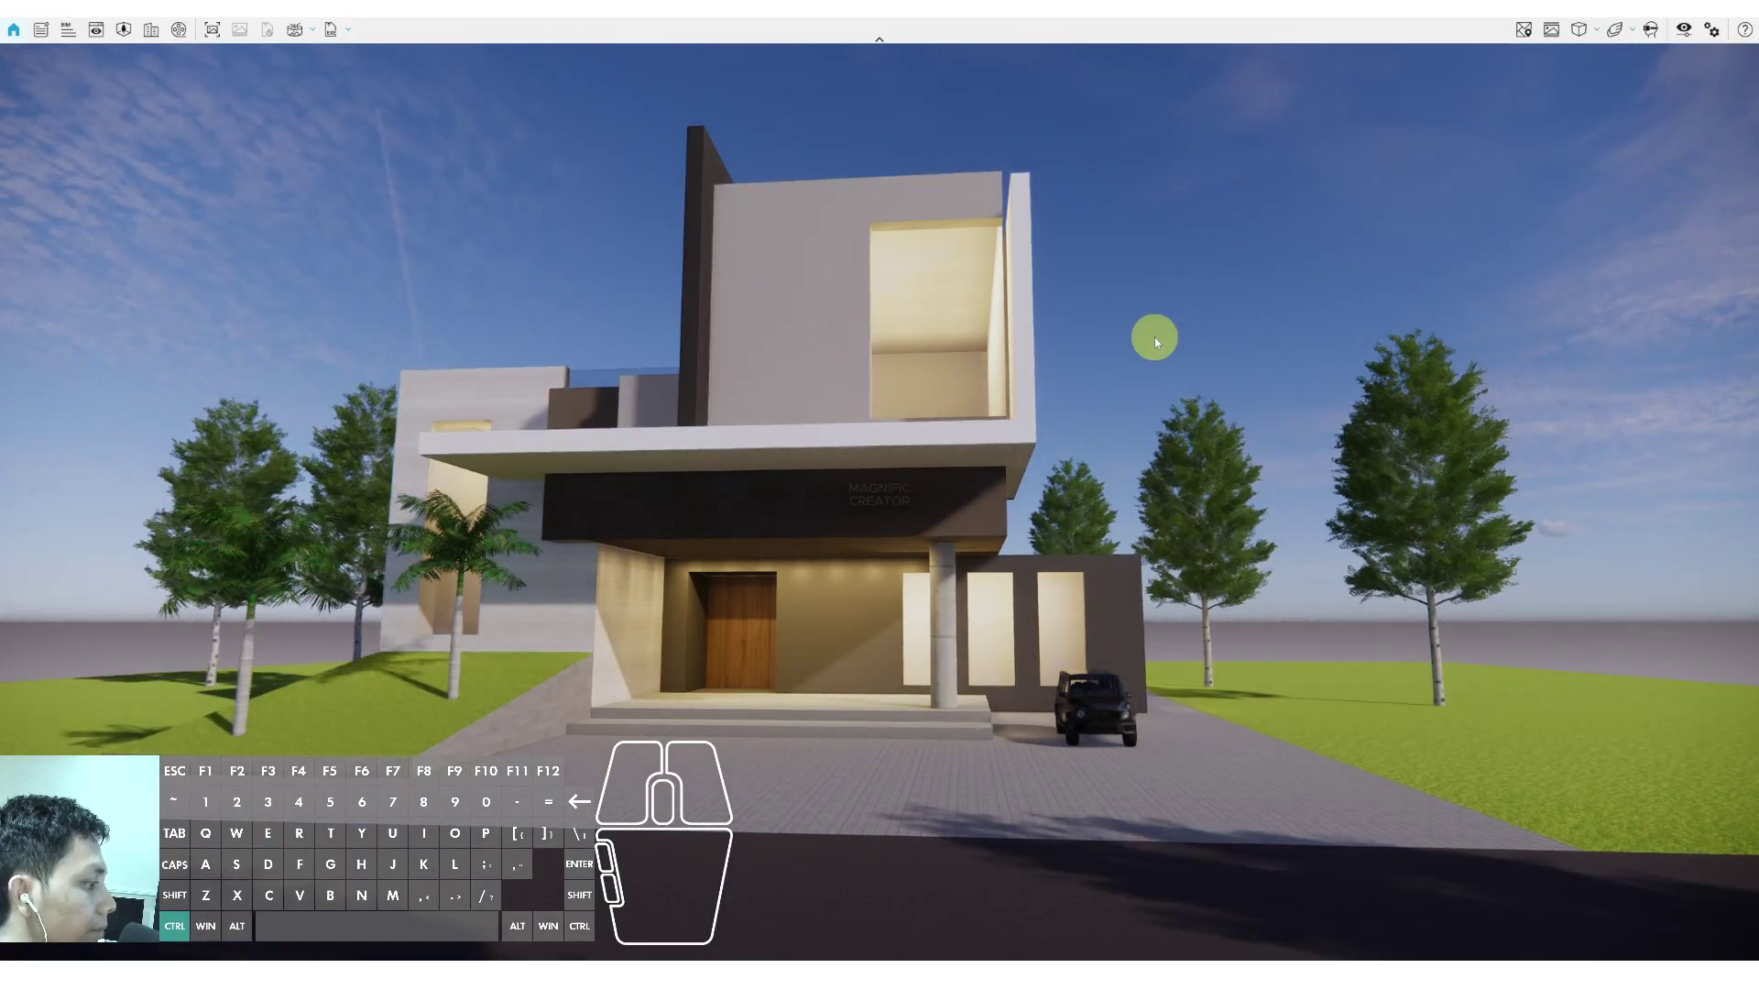
# Nudge the sun's direction slightly and shift the view sideways along the house front
pyautogui.hotkey('ctrl', 'u')
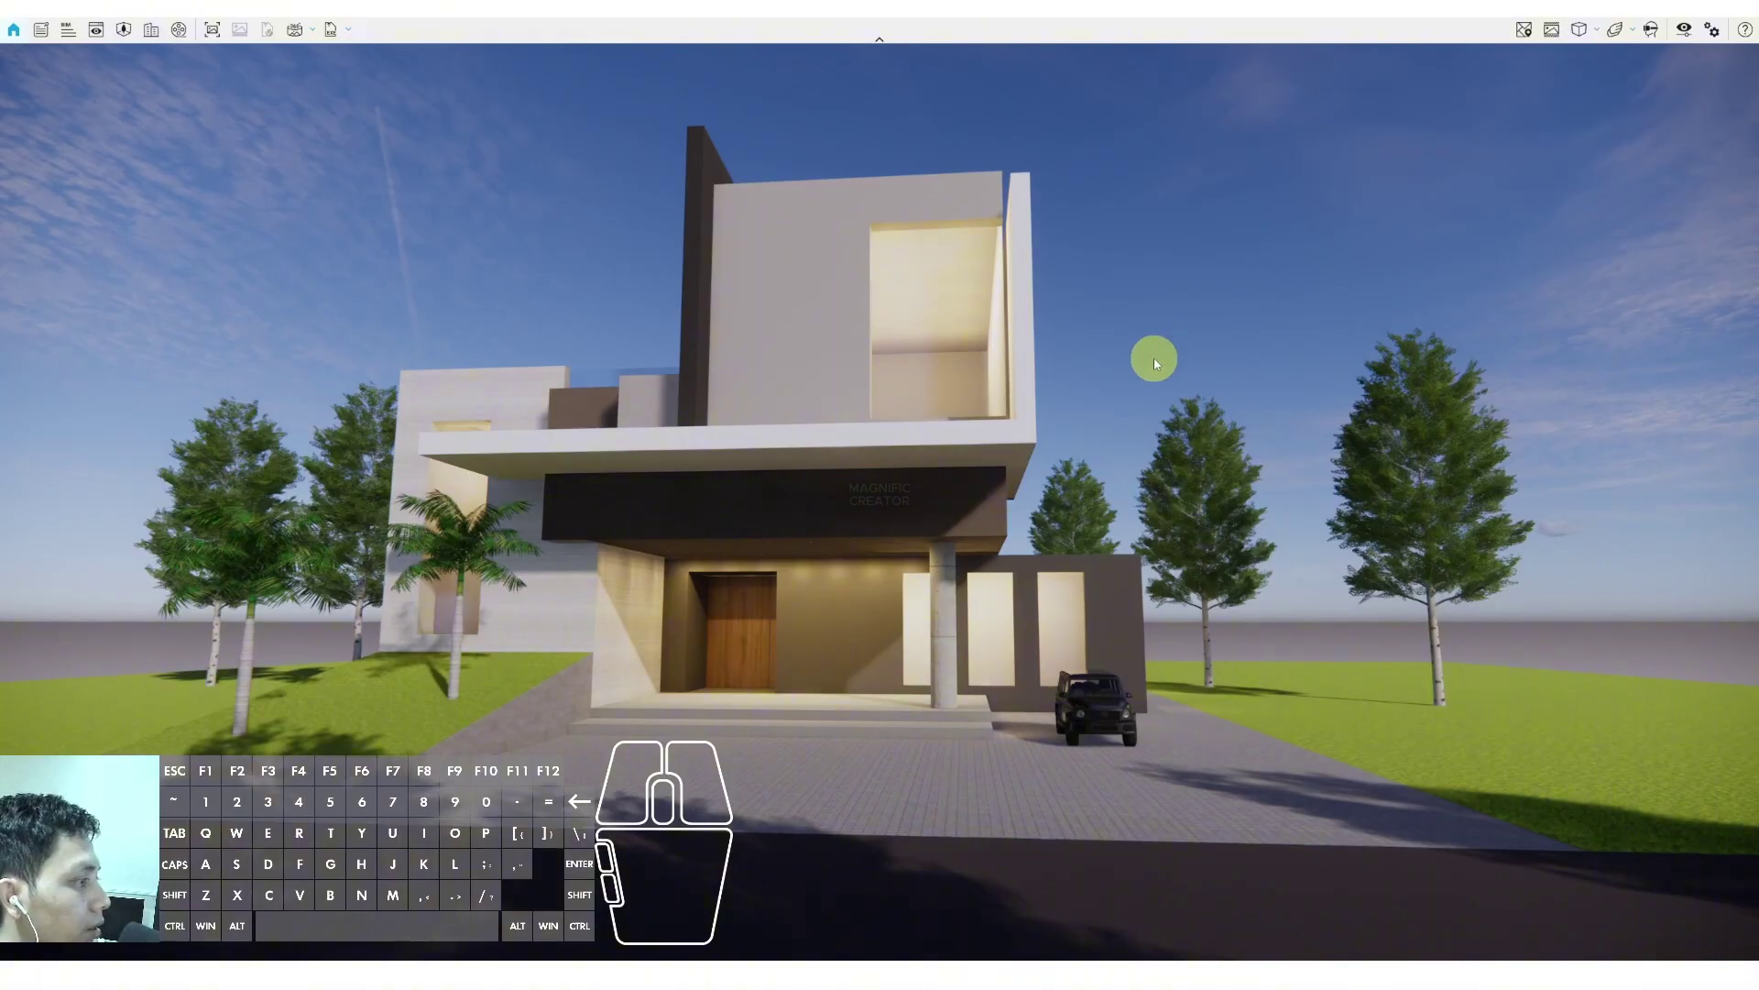
pyautogui.press('a')
pyautogui.moveTo(969, 515); pyautogui.dragTo(866, 509)
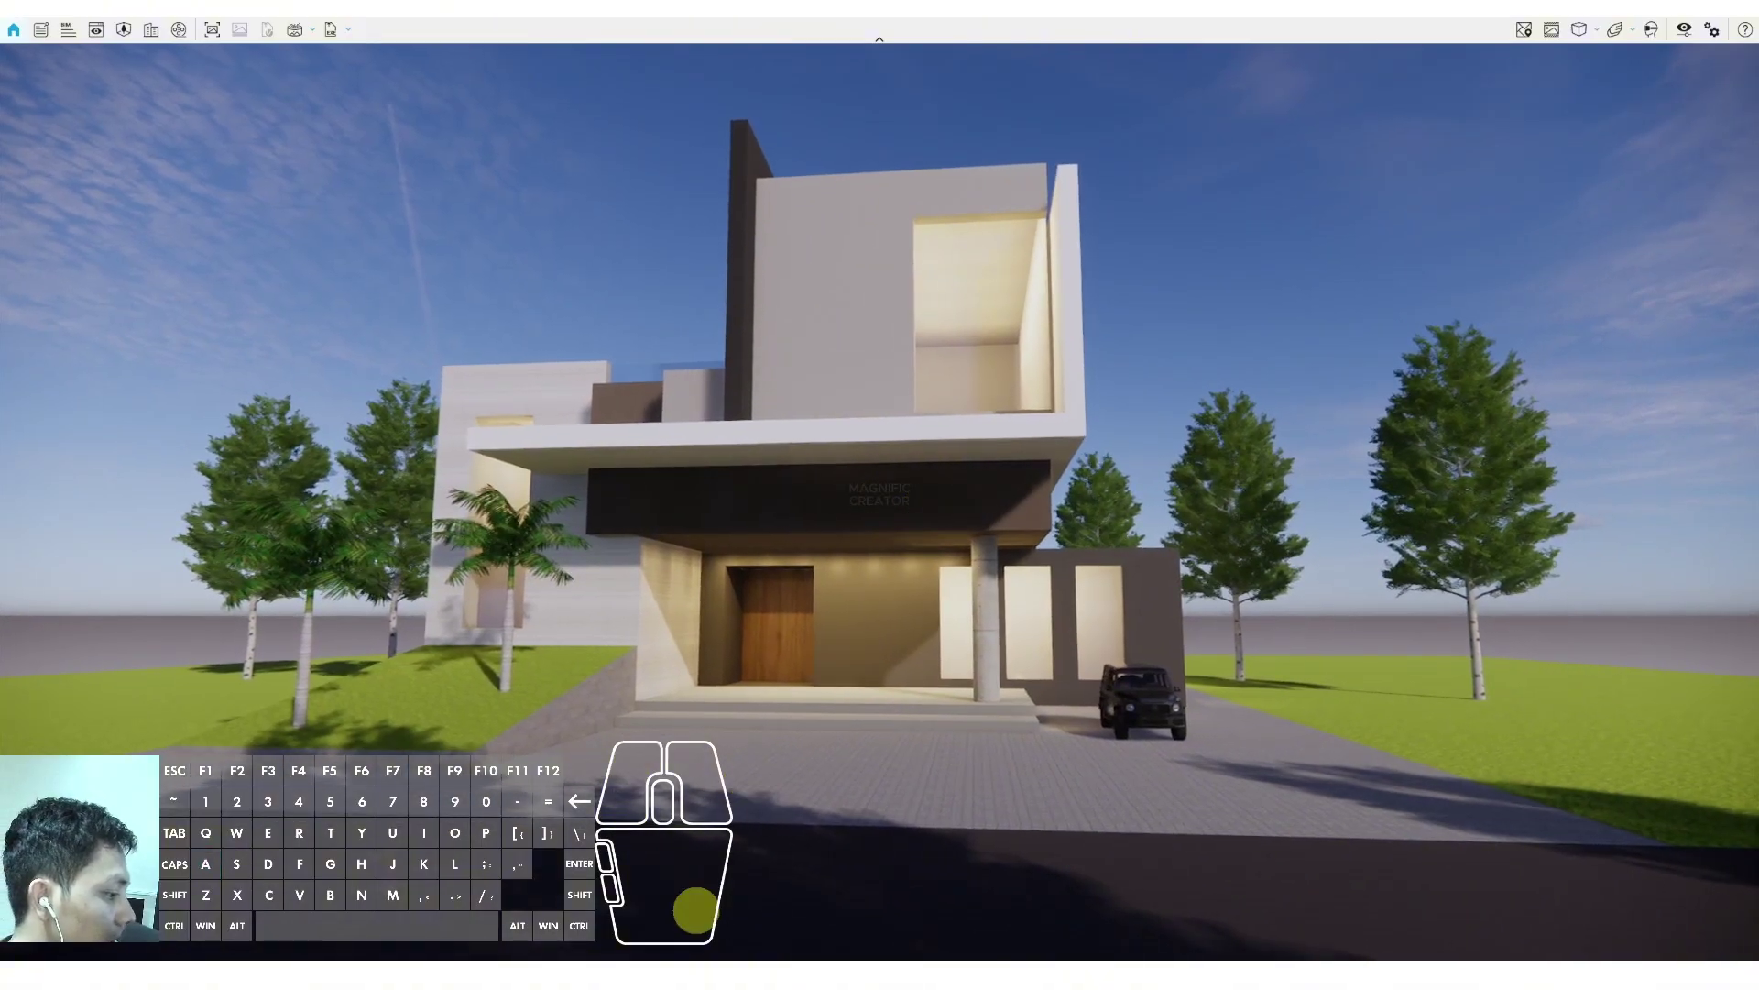
# Switch to the SketchUp house model and open the upper block's geometry for editing at its front facade
pyautogui.click(787, 975)
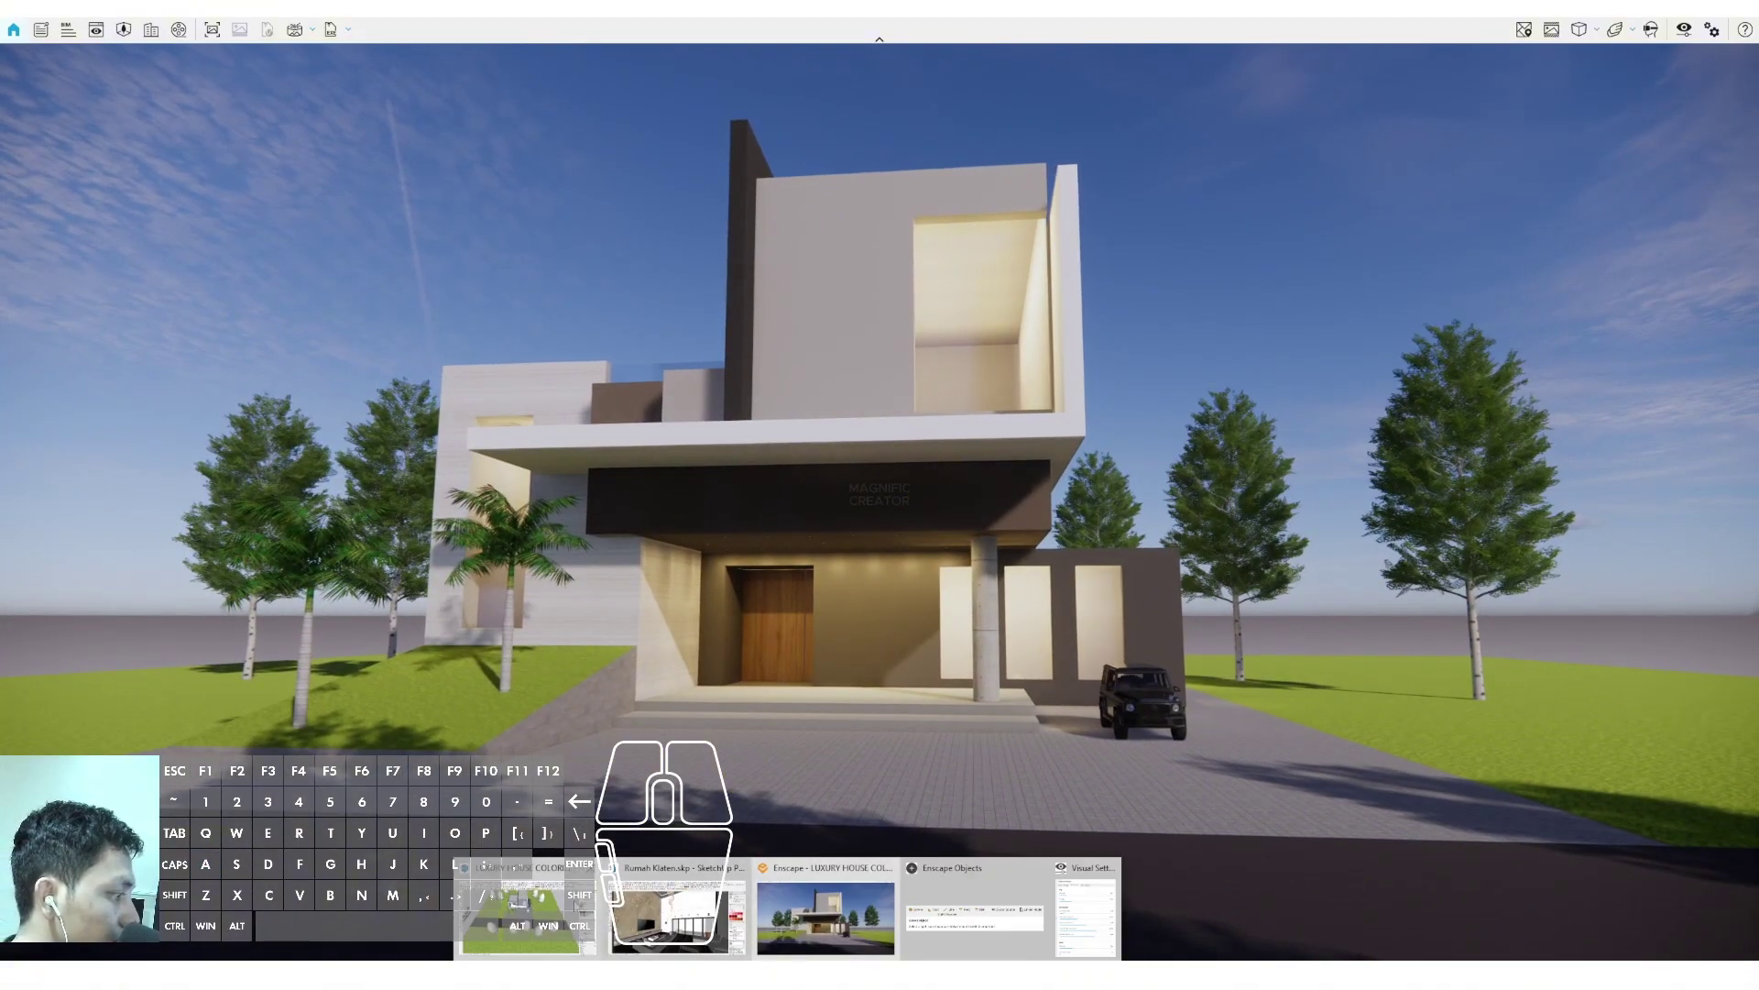
pyautogui.click(548, 898)
pyautogui.scroll(3, 805, 311)
pyautogui.keyDown('shift'); pyautogui.moveTo(805, 311); pyautogui.dragTo(805, 432); pyautogui.keyUp('shift')
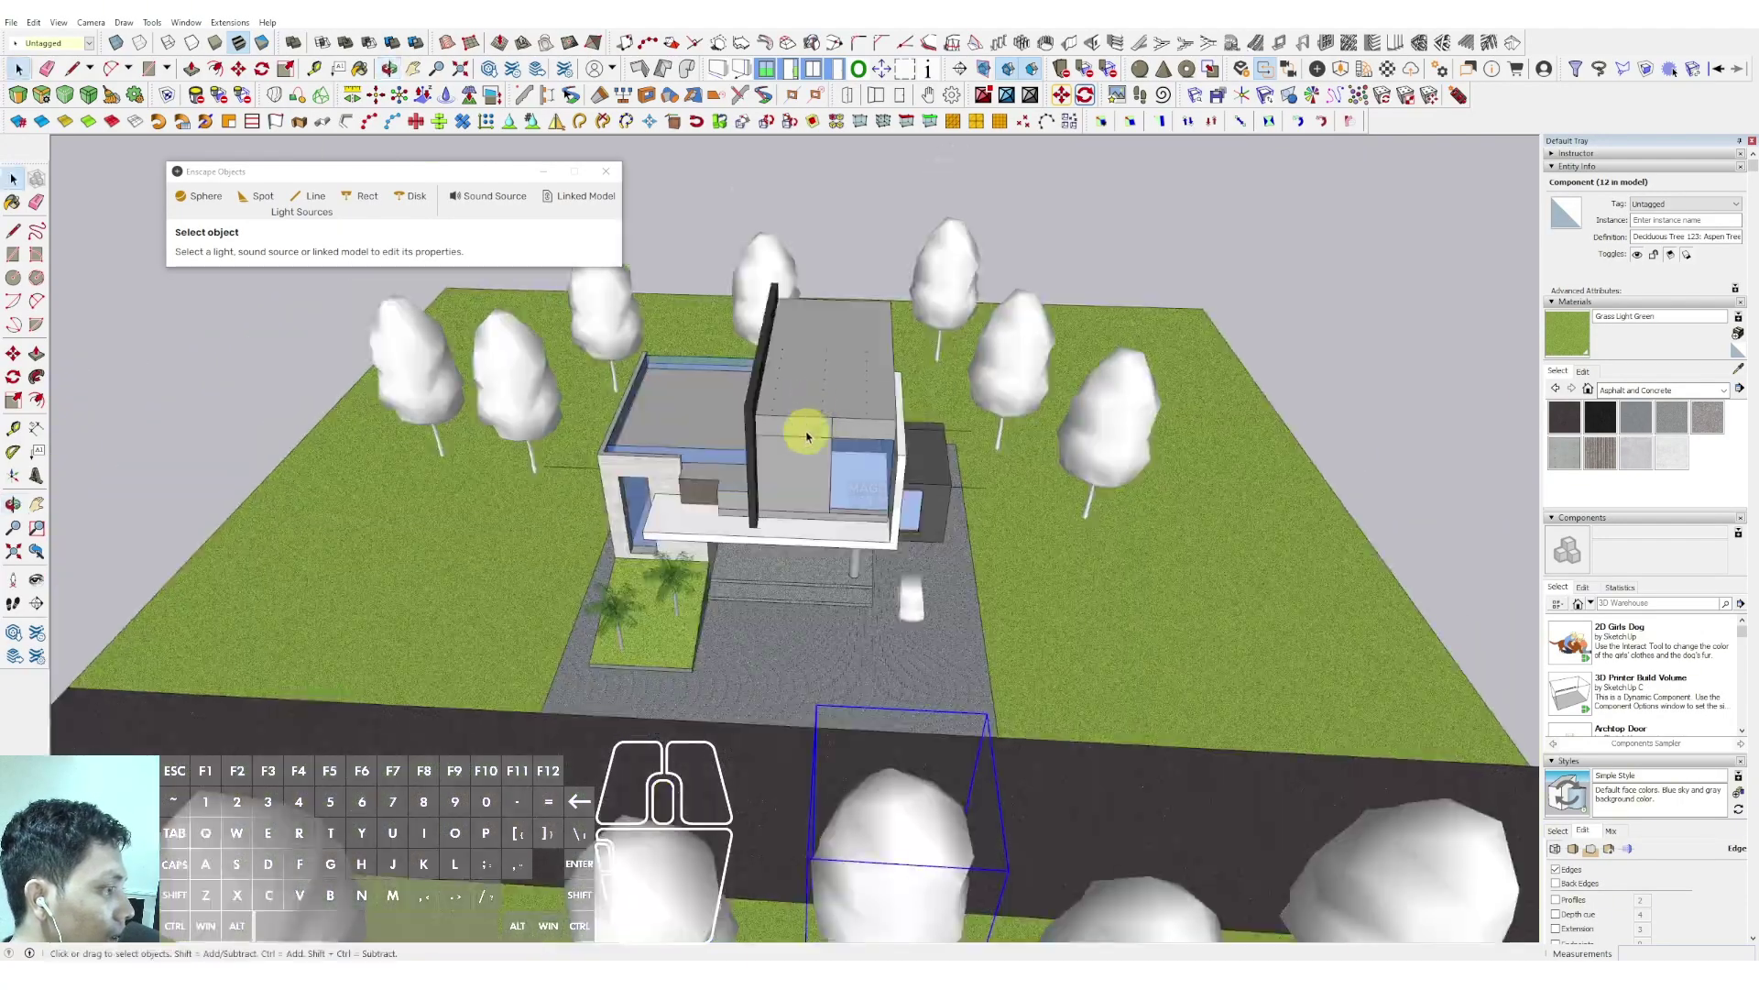
pyautogui.scroll(5, 815, 432)
pyautogui.scroll(6, 820, 435)
pyautogui.tripleClick(818, 422)
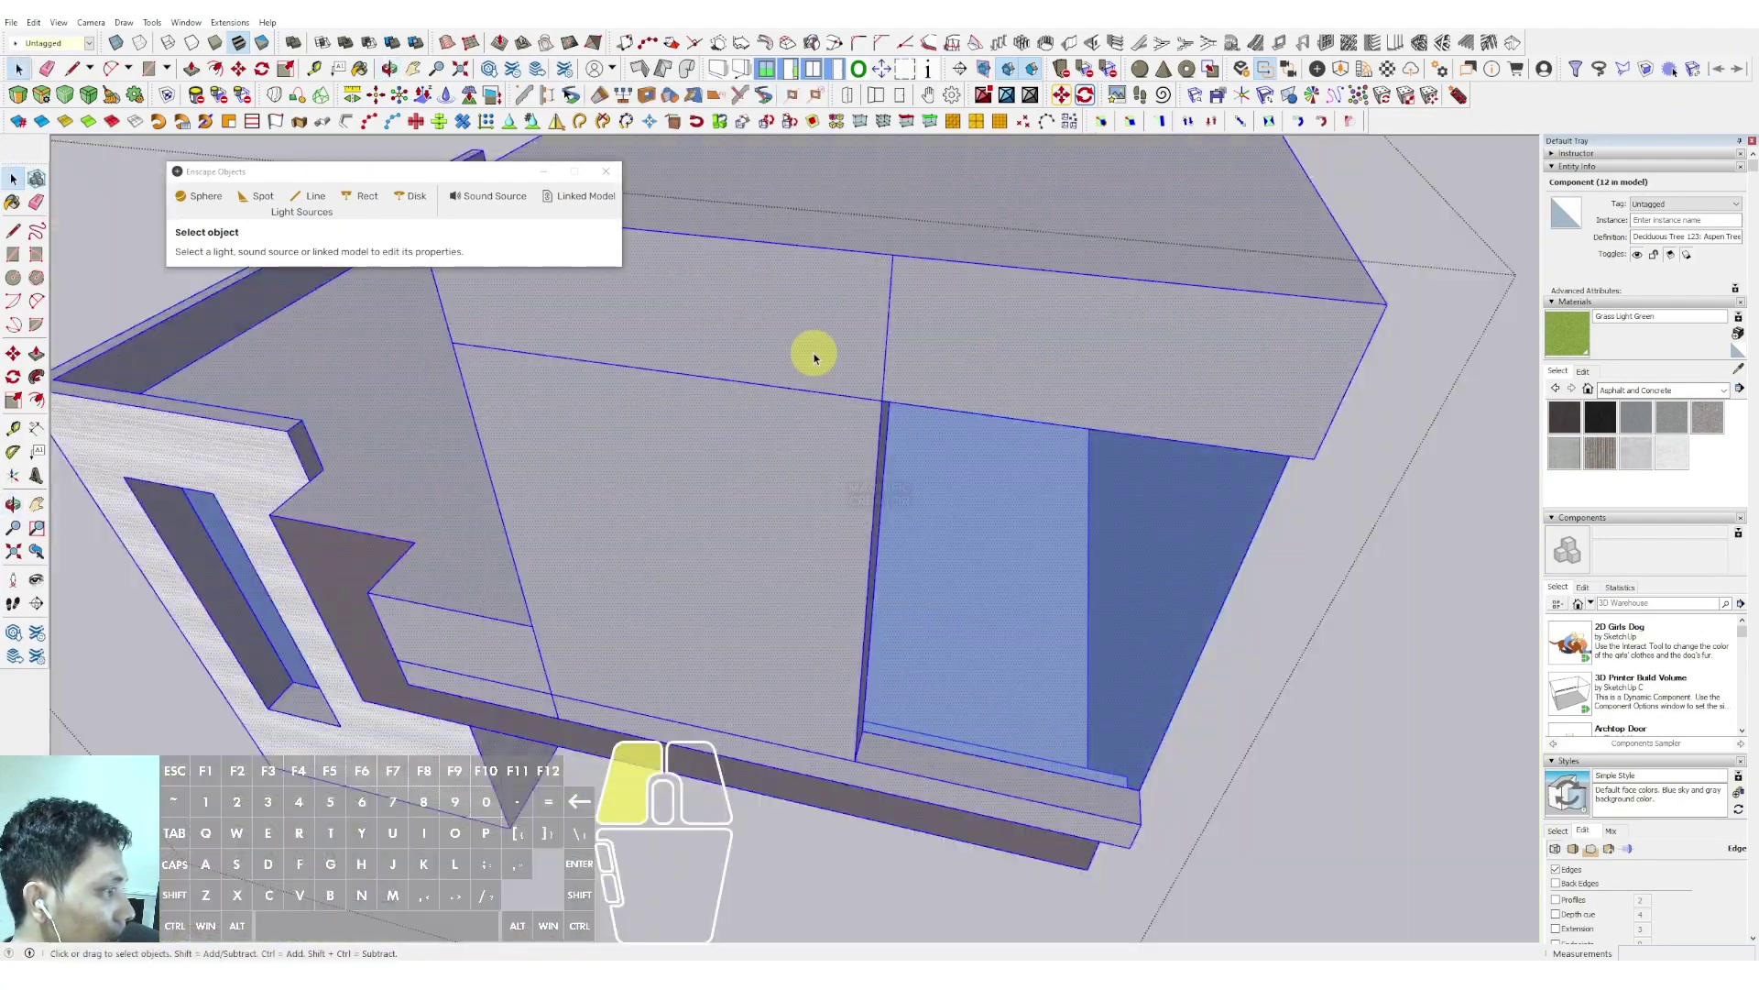
# Copy the horizontal facade edge beside the upper window's top corner about 78 mm downward to outline a narrow strip
pyautogui.click(850, 397)
pyautogui.scroll(6, 824, 389)
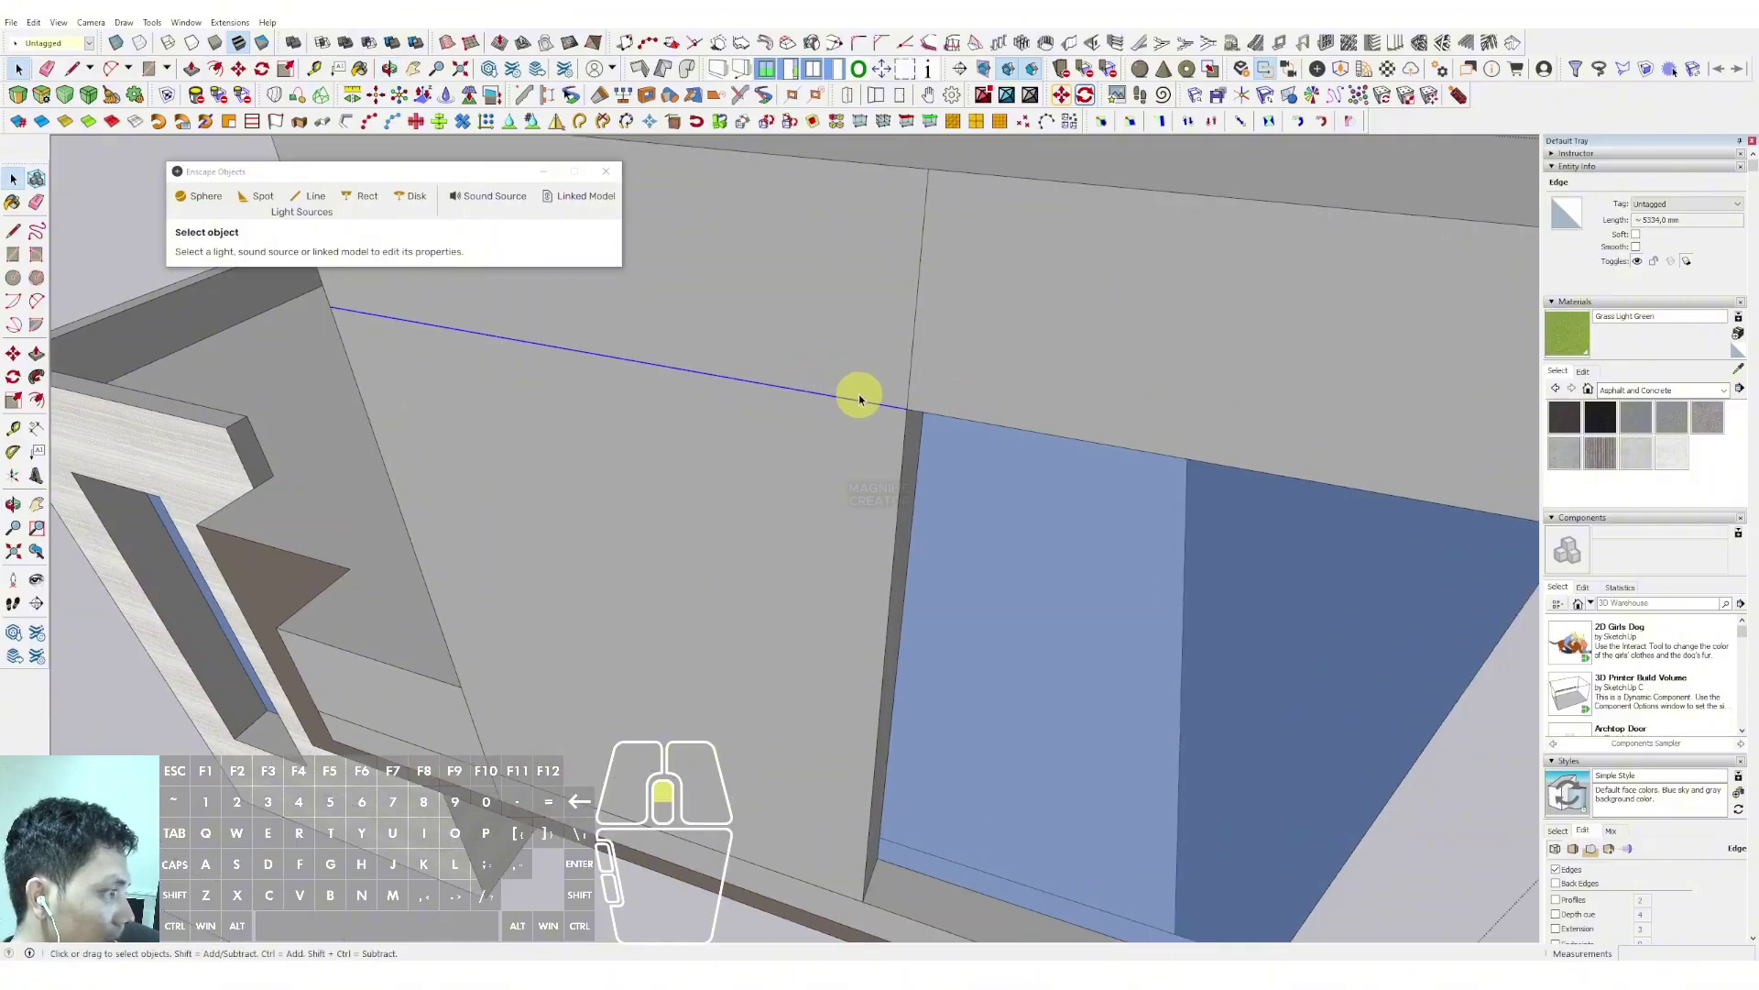
pyautogui.press('m')
pyautogui.press('ctrl')
pyautogui.click(882, 409)
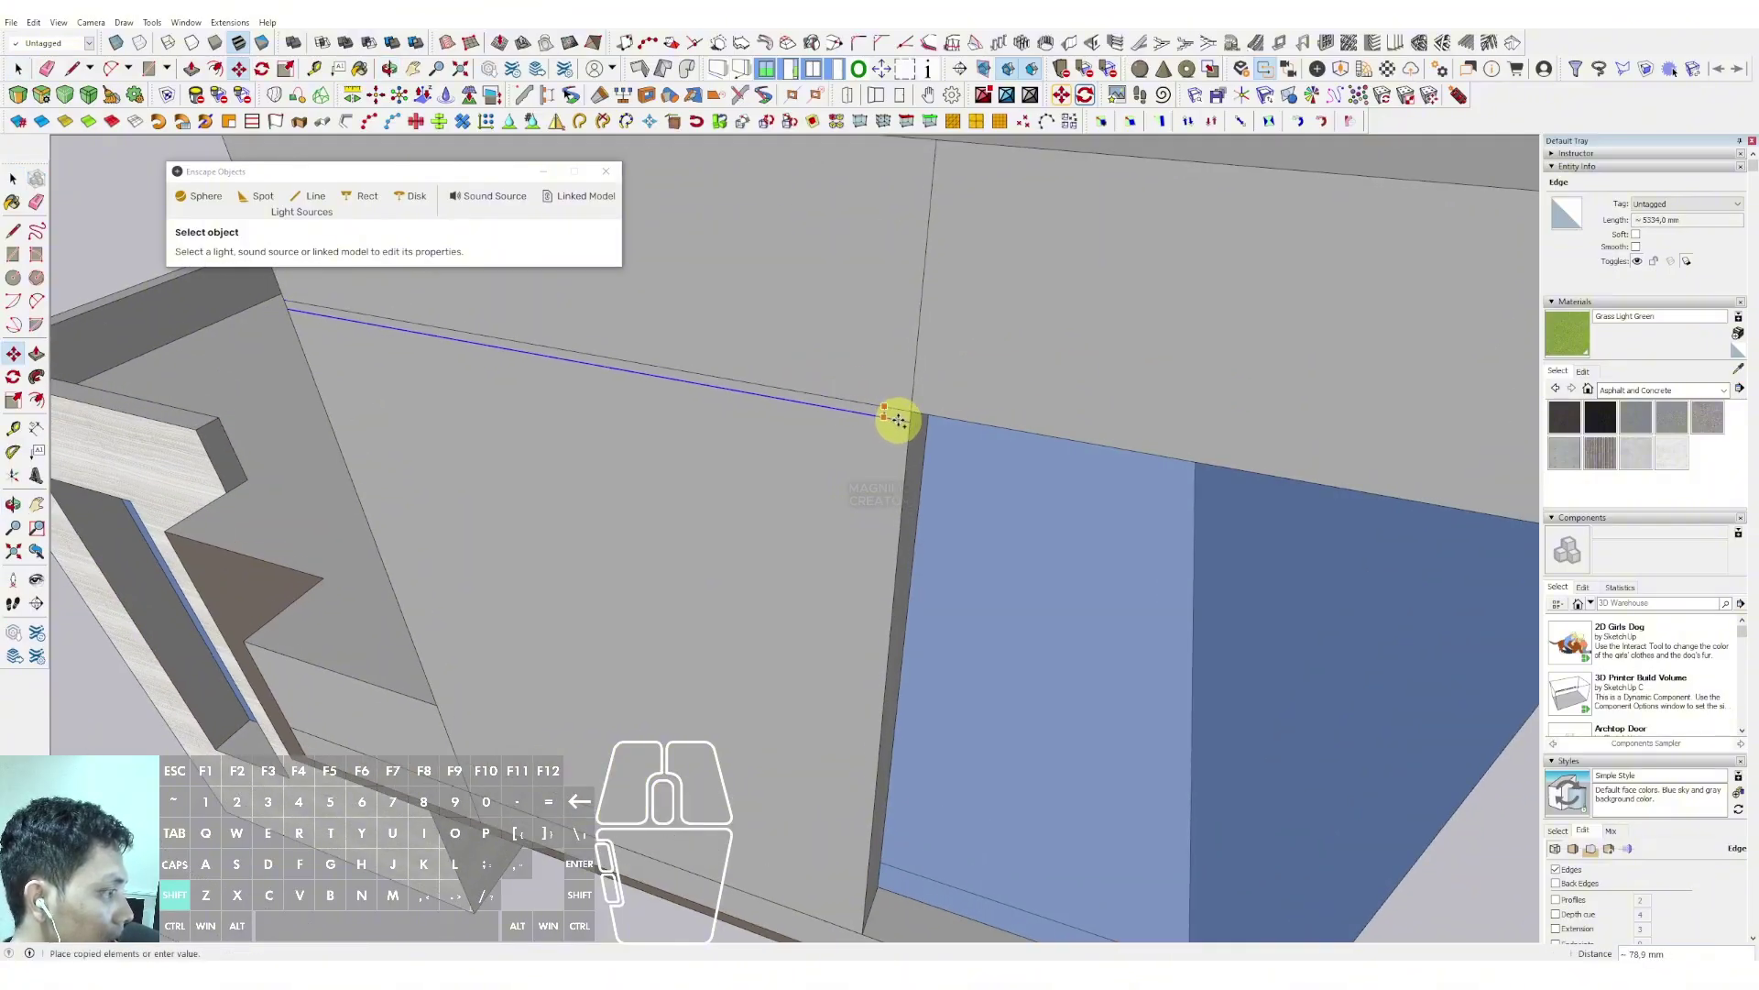
pyautogui.click(898, 417)
pyautogui.press('space')
# Copy the vertical facade edge above the upper window's corner about 72.5 mm sideways to outline a second strip
pyautogui.click(914, 383)
pyautogui.scroll(1, 915, 383)
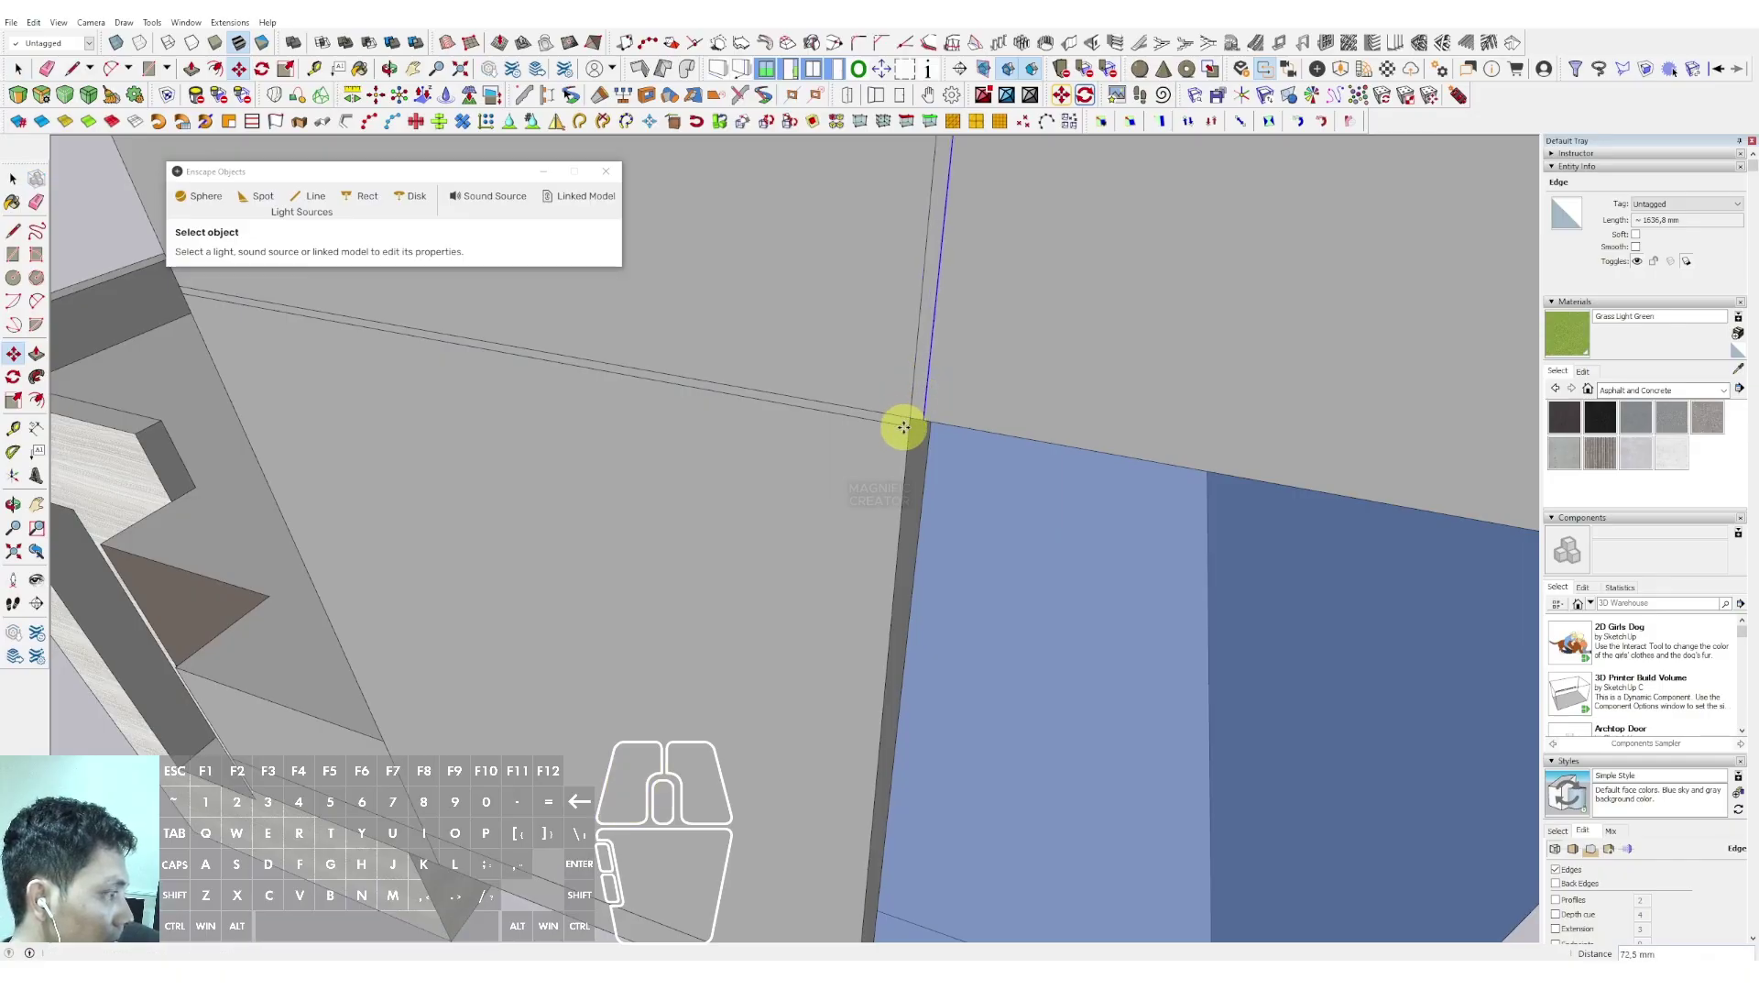
pyautogui.press('space')
# Push the narrow horizontal and vertical strips into the upper facade to form recessed grooves
pyautogui.scroll(1, 903, 427)
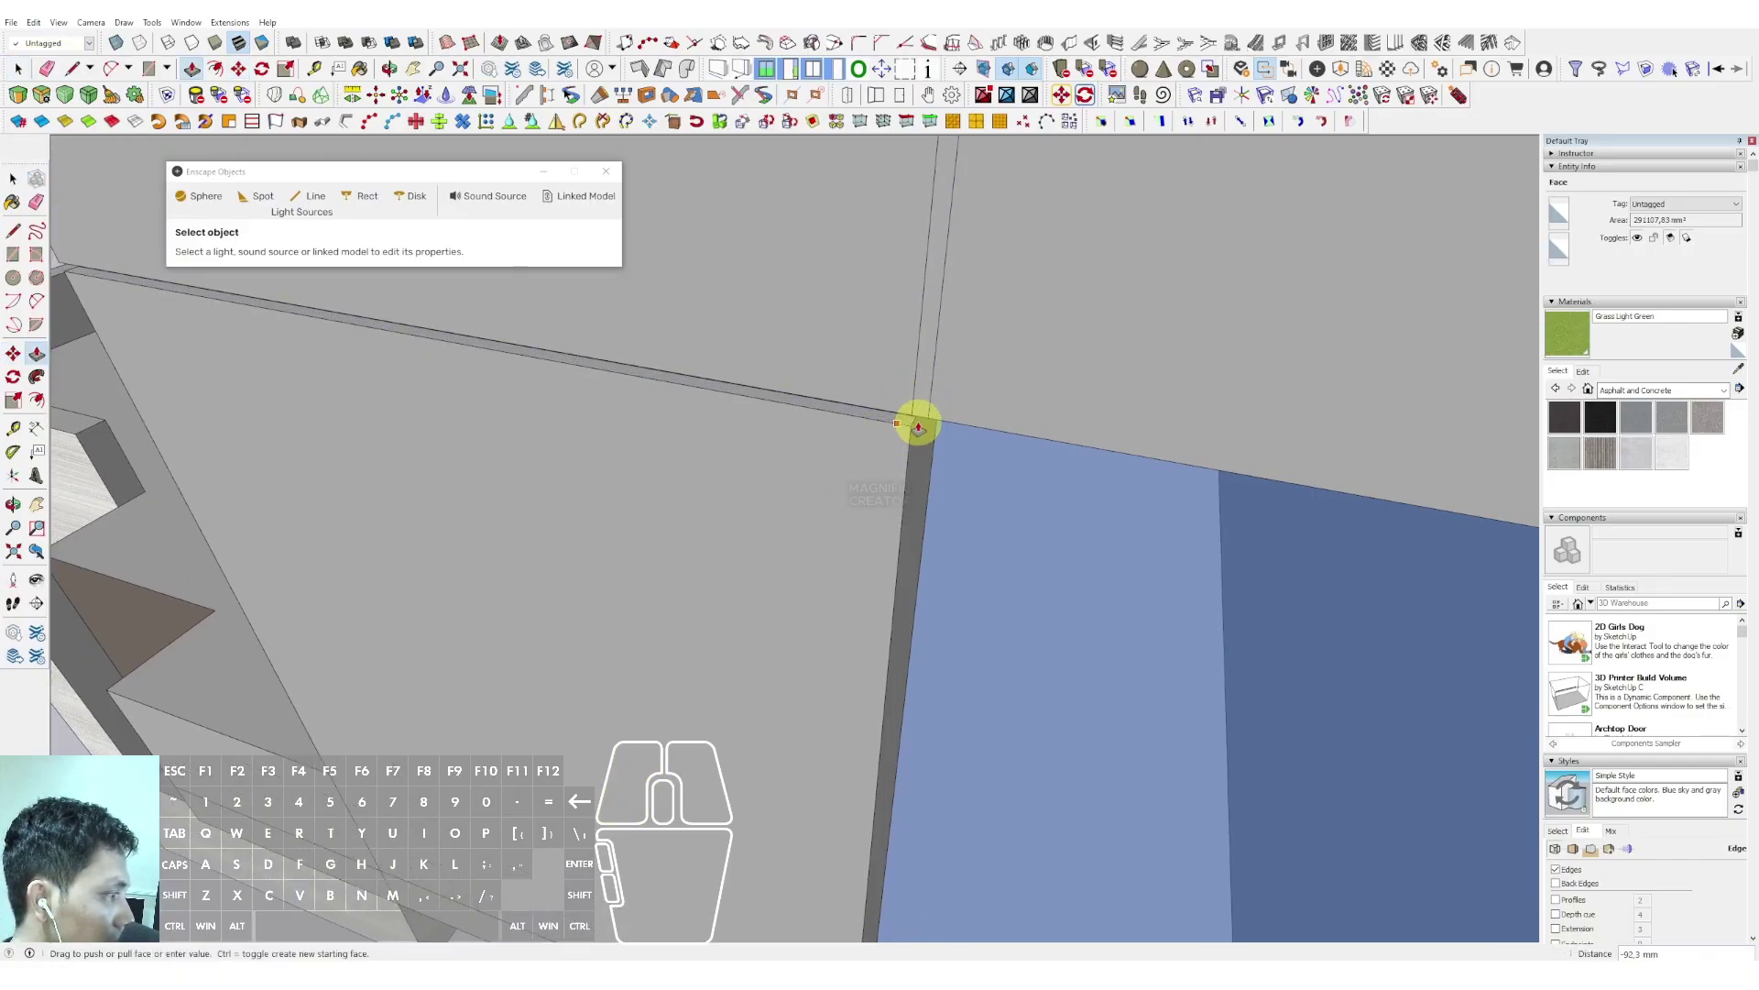
pyautogui.click(919, 421)
pyautogui.press('space')
pyautogui.click(921, 402)
pyautogui.press('v')
pyautogui.click(923, 400)
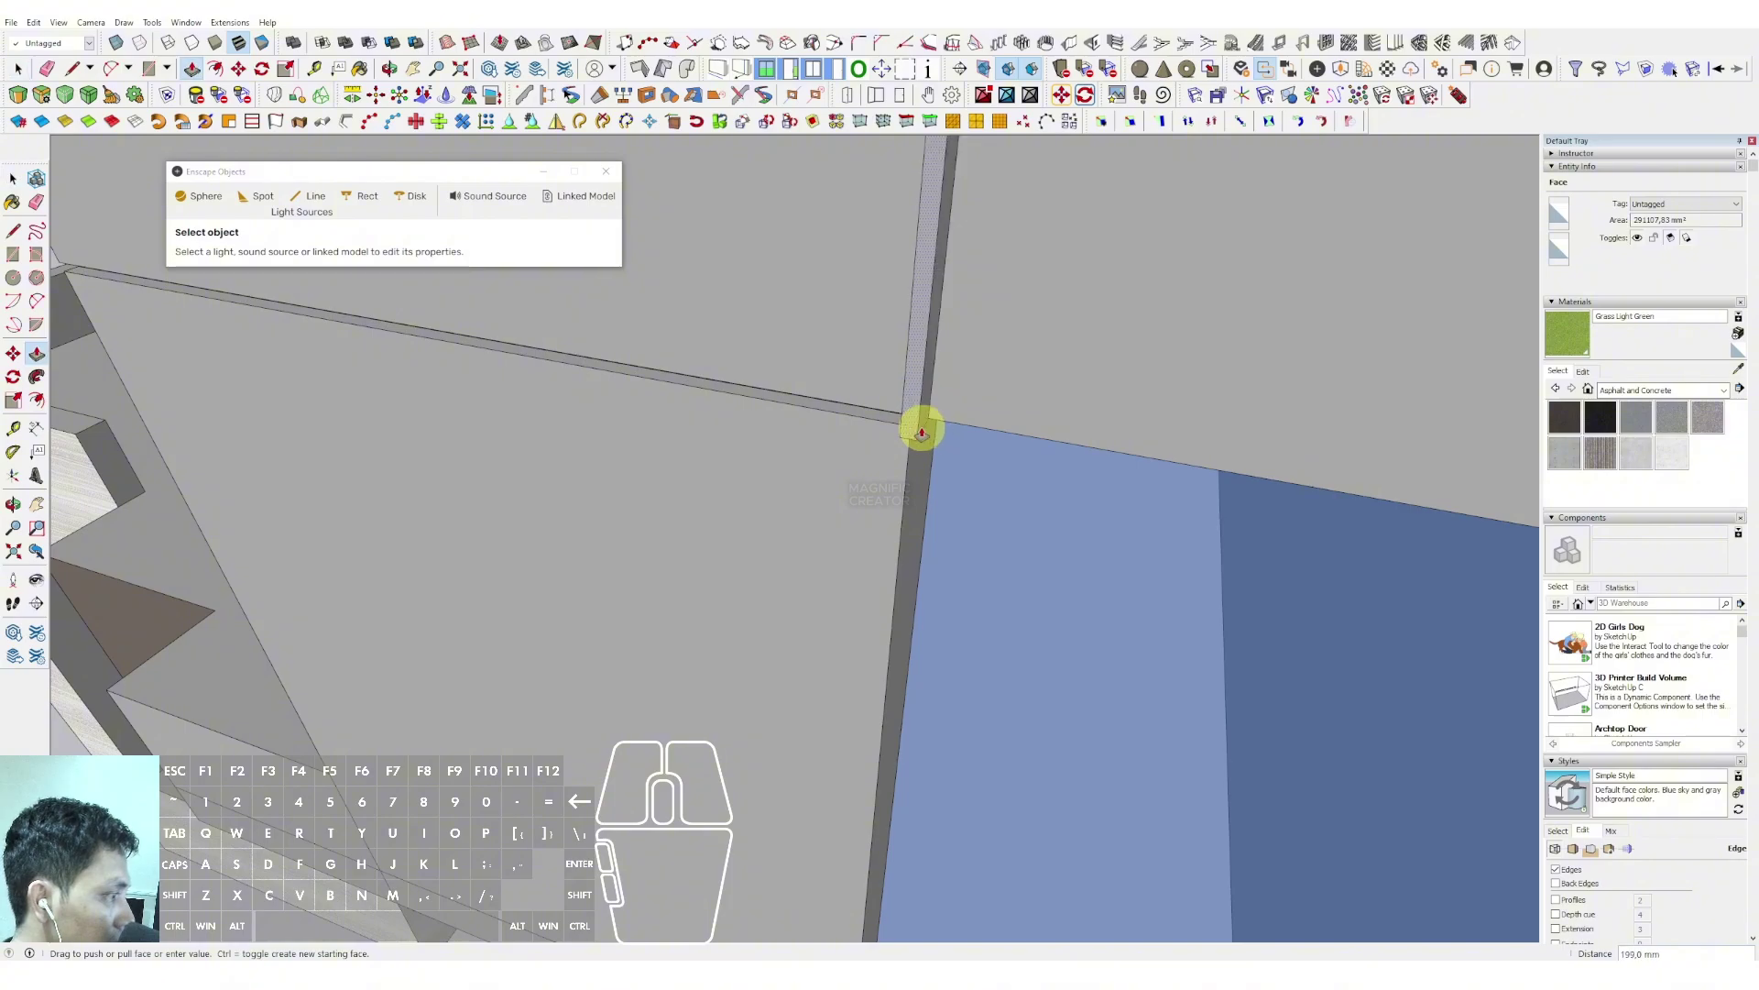
pyautogui.moveTo(912, 277); pyautogui.dragTo(937, 389, button='middle')
pyautogui.press('space')
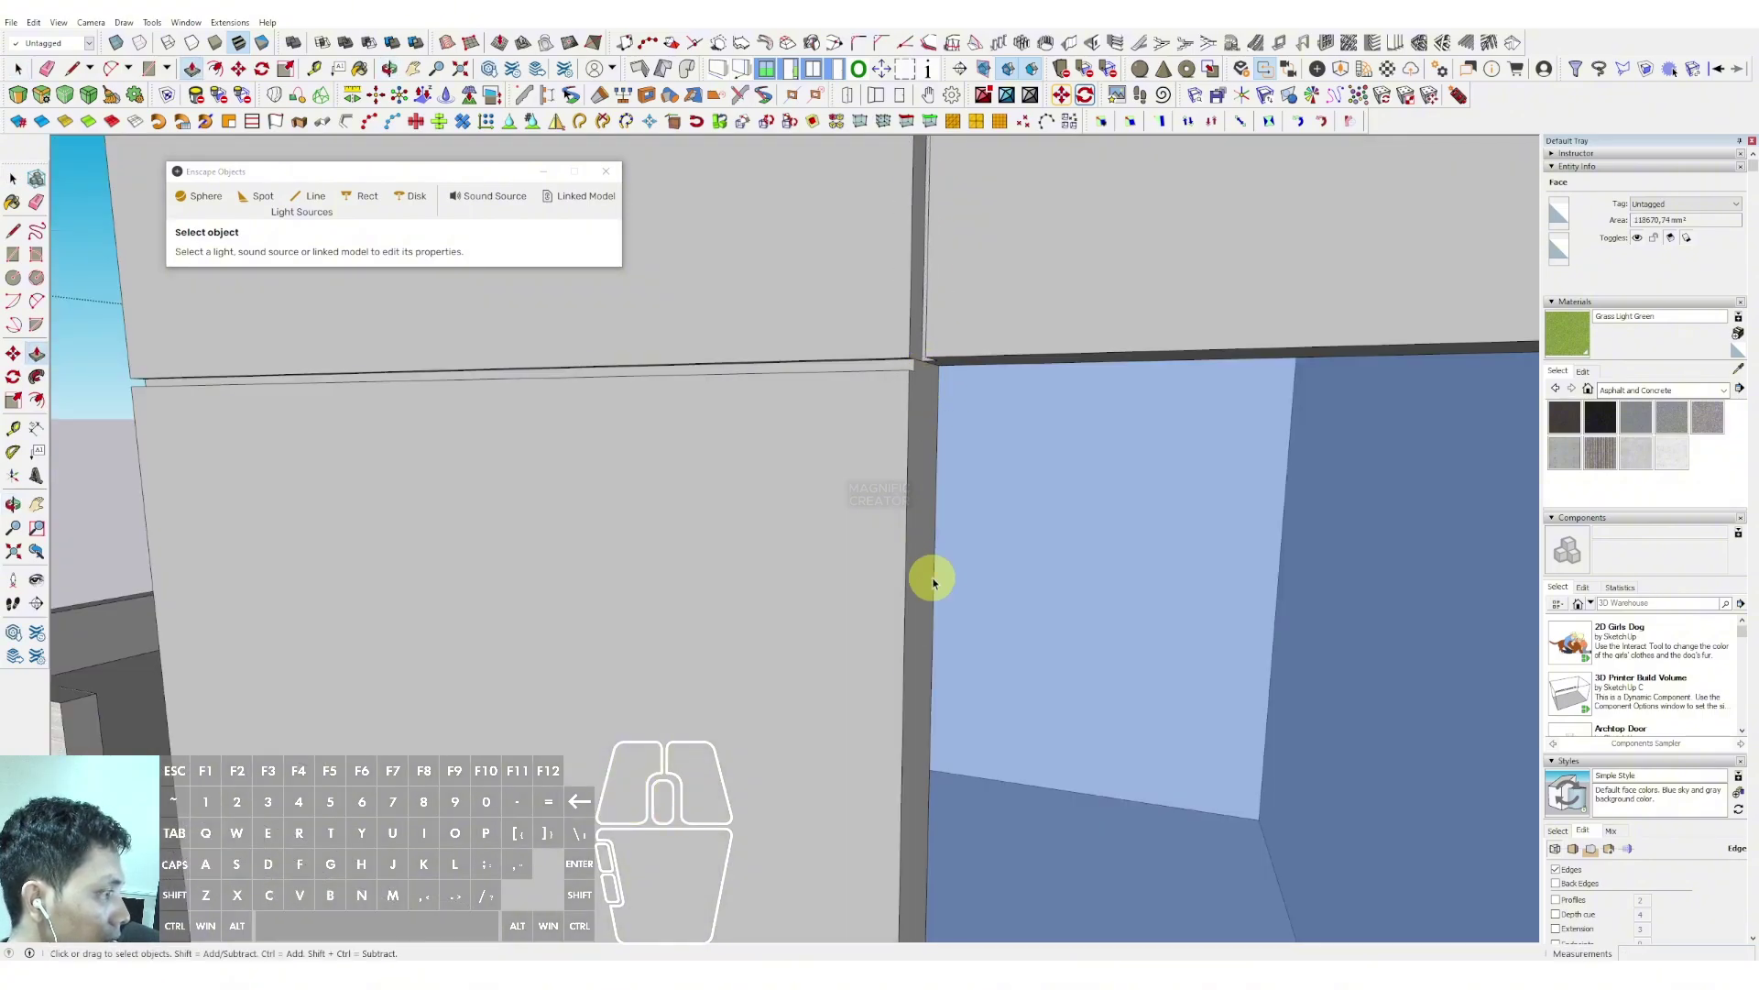
# Copy the horizontal edge at the foot of the upper facade about 60.5 mm upward, ending at the window's lower corner
pyautogui.scroll(-8, 809, 644)
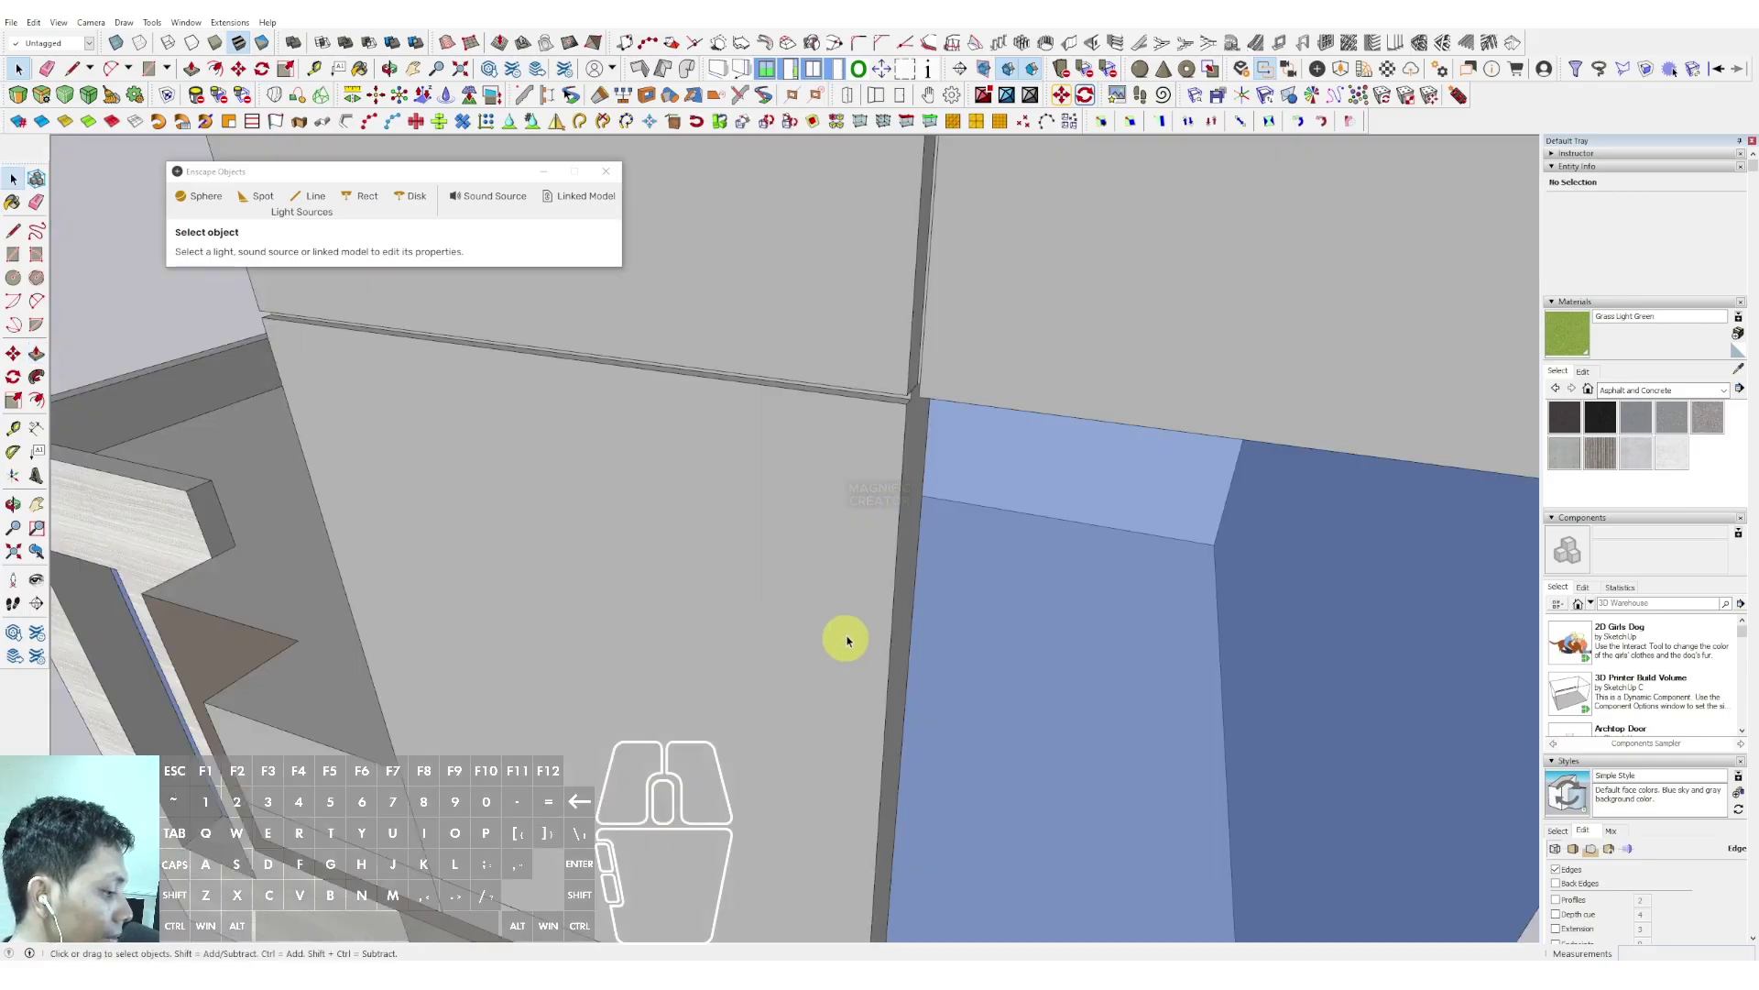
pyautogui.scroll(3, 816, 717)
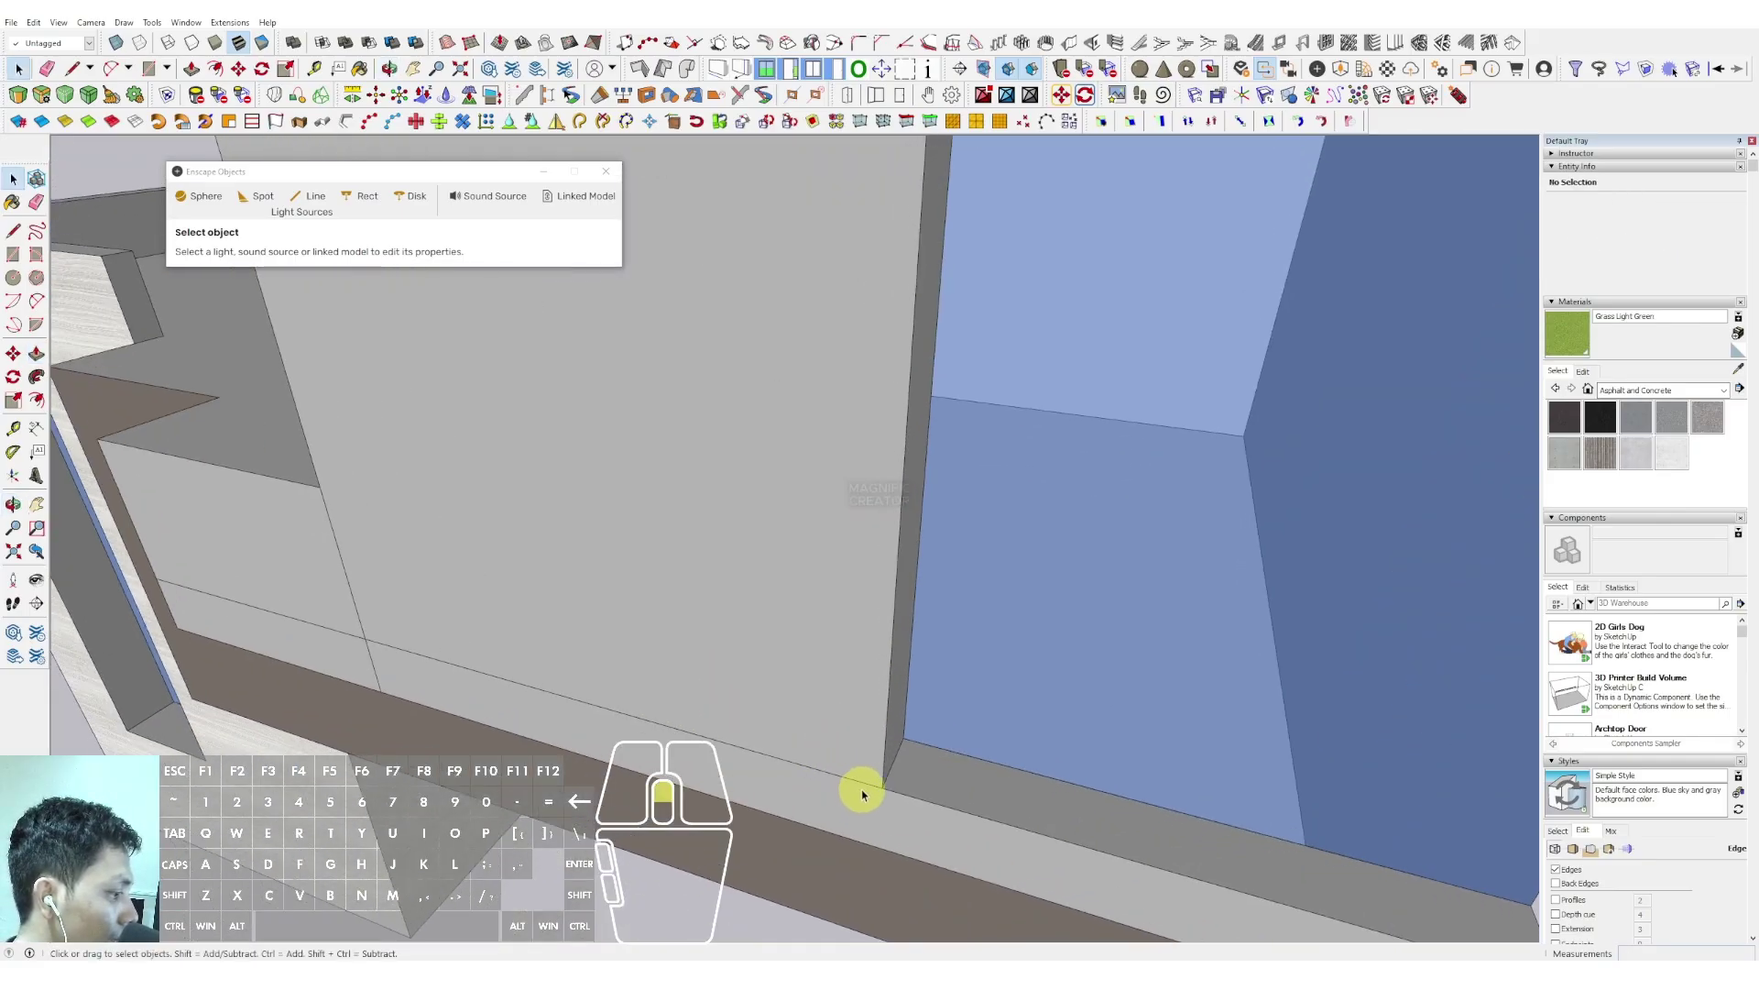
pyautogui.scroll(2, 860, 788)
pyautogui.press('m')
pyautogui.press('ctrl')
pyautogui.click(883, 780)
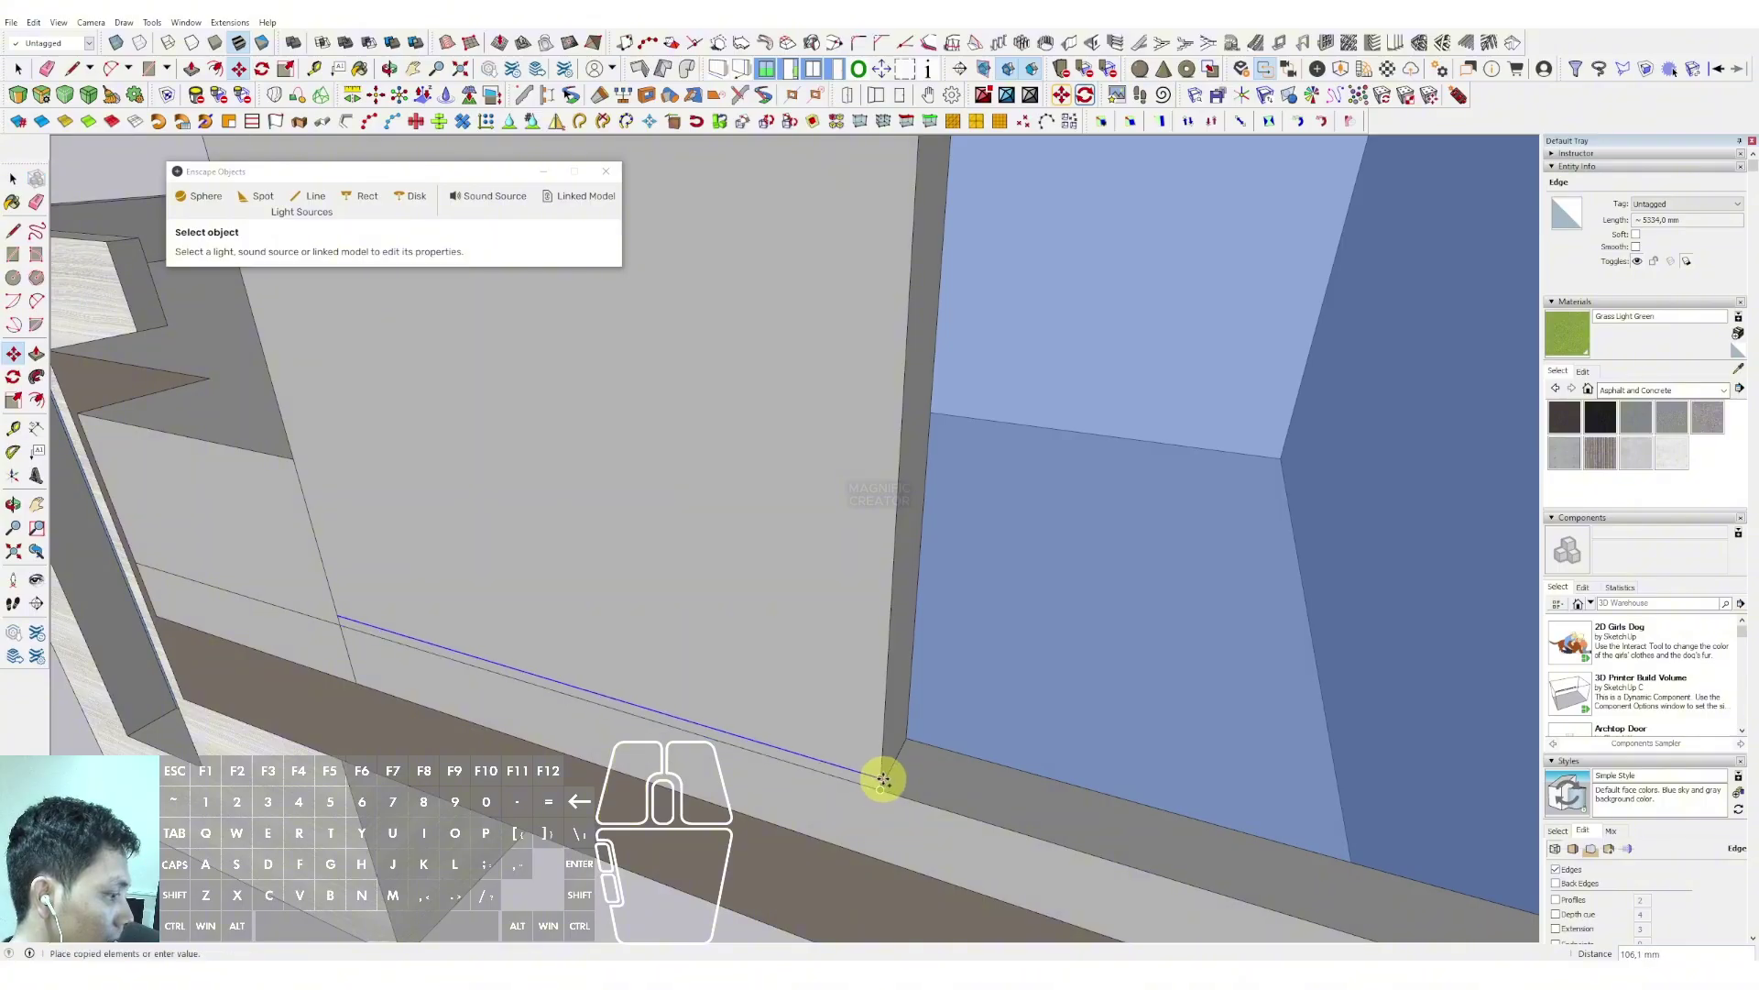
pyautogui.scroll(1, 882, 780)
pyautogui.click(877, 788)
pyautogui.press('space')
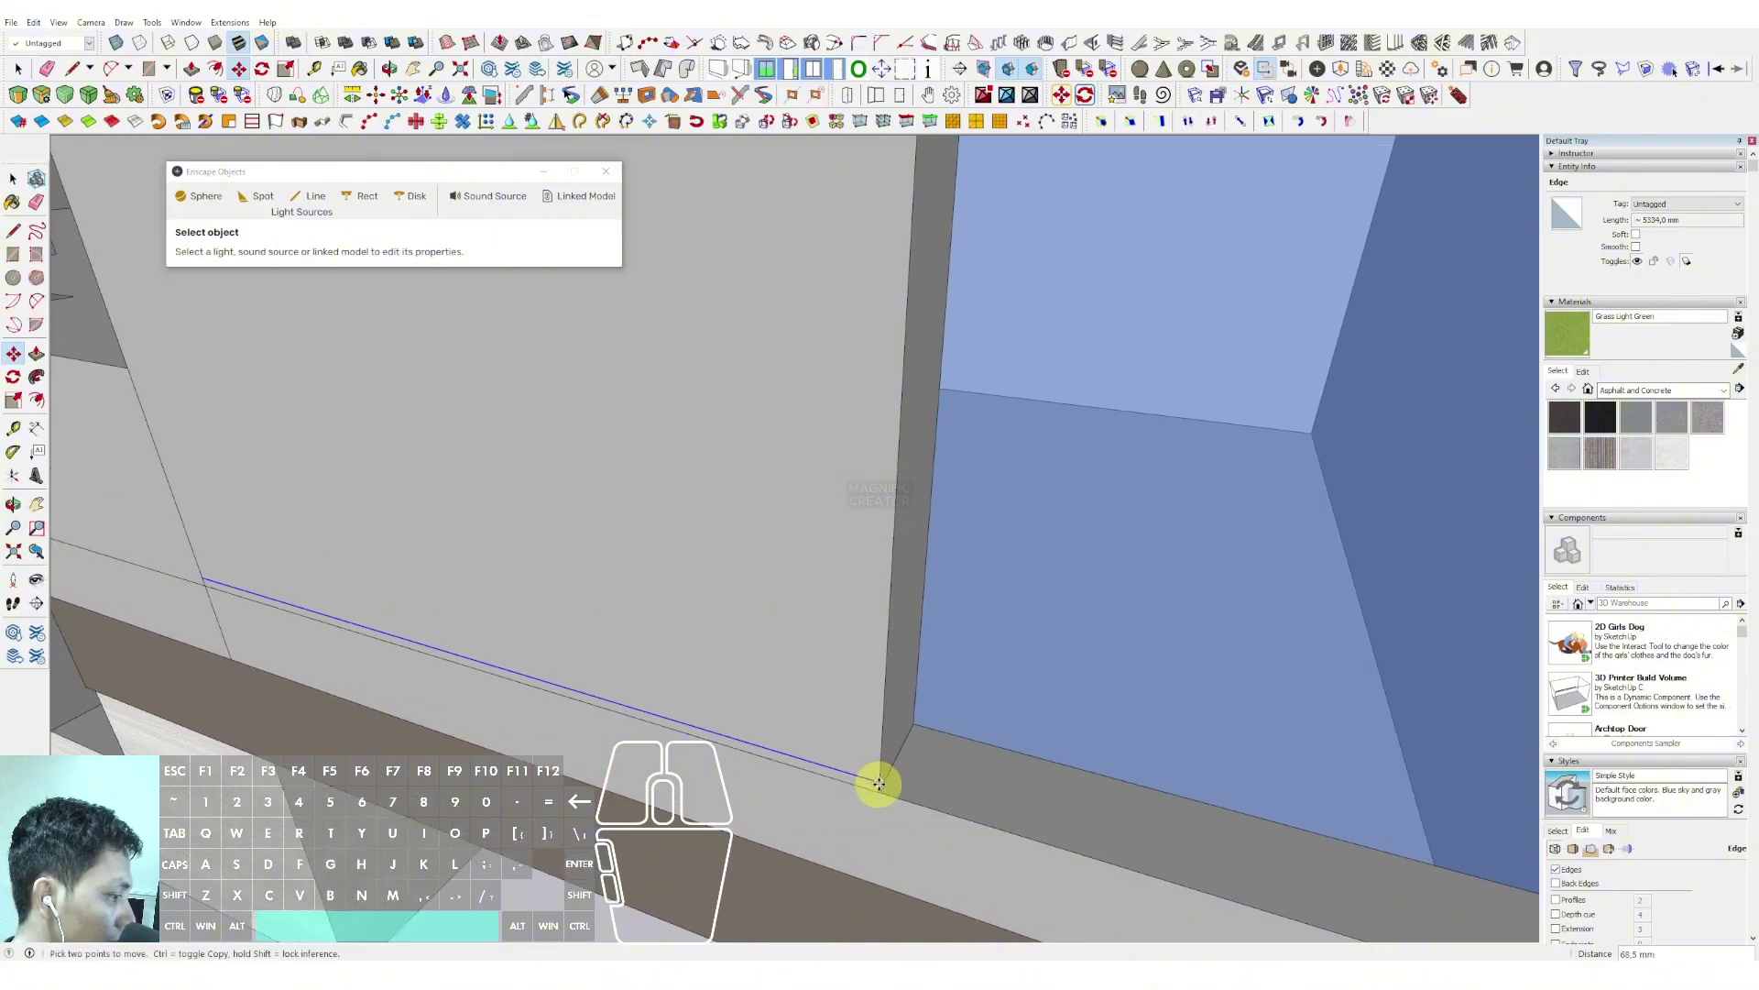
# Push the new strip at the foot of the upper facade about 19 mm inward as a groove
pyautogui.click(875, 785)
pyautogui.press('p')
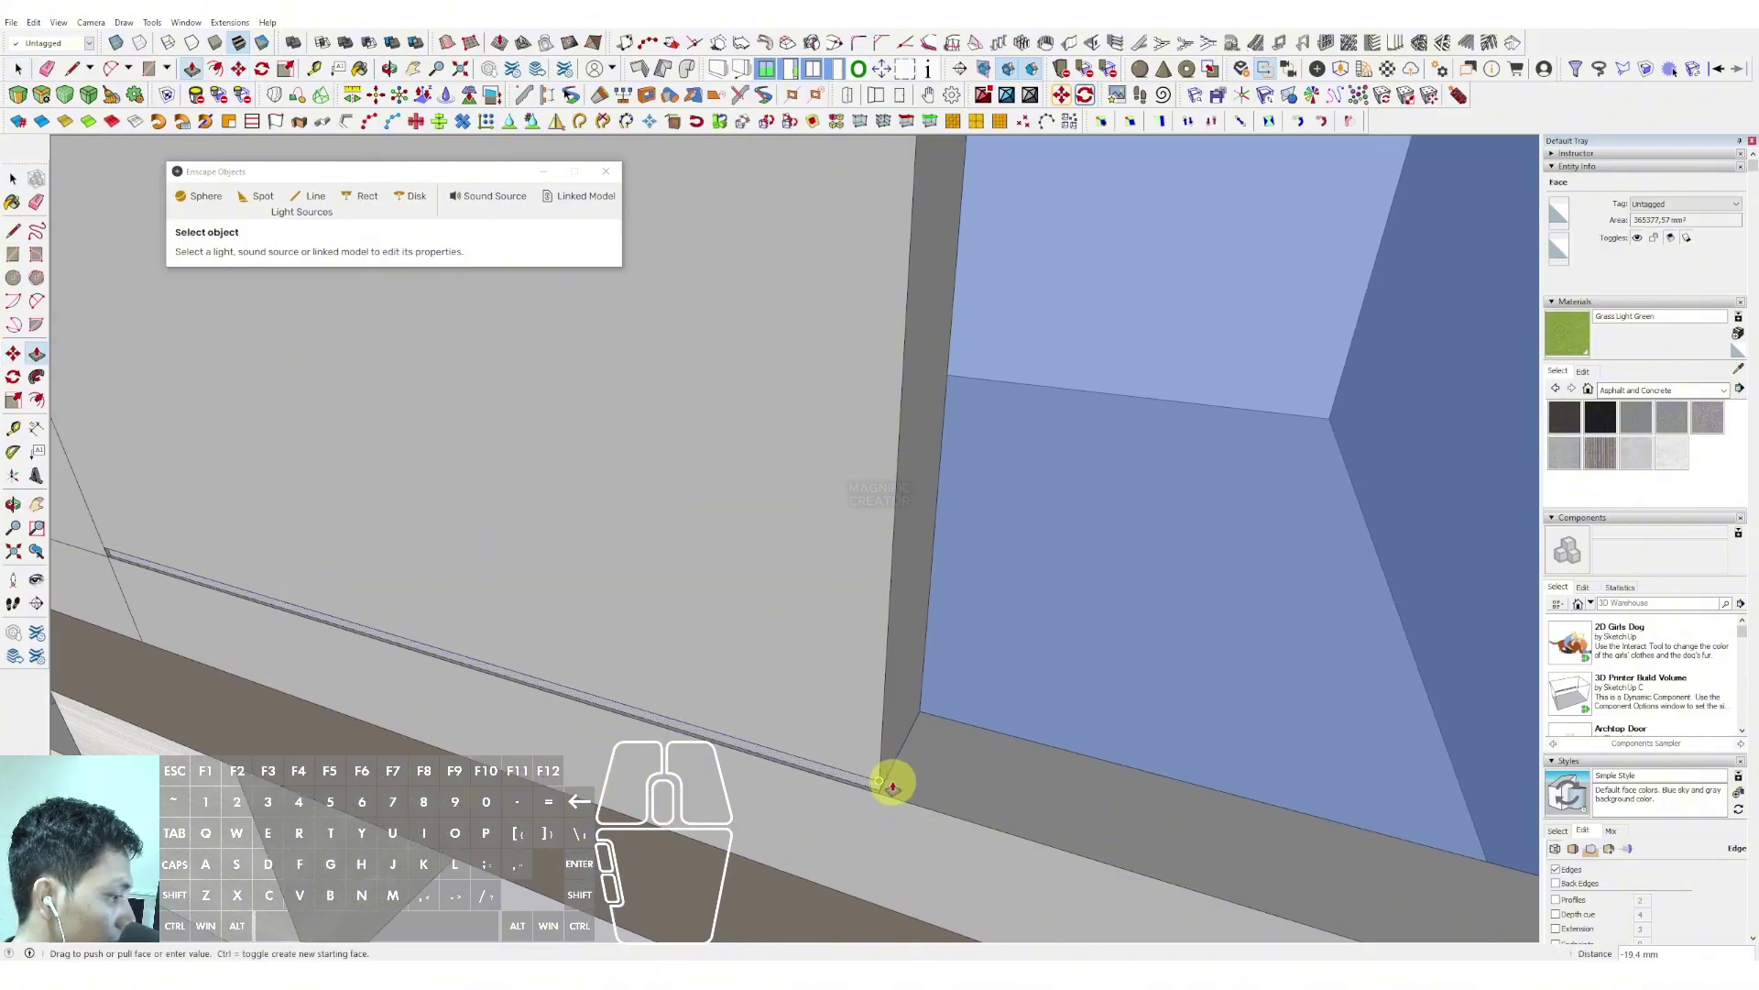
pyautogui.click(892, 786)
pyautogui.press('space')
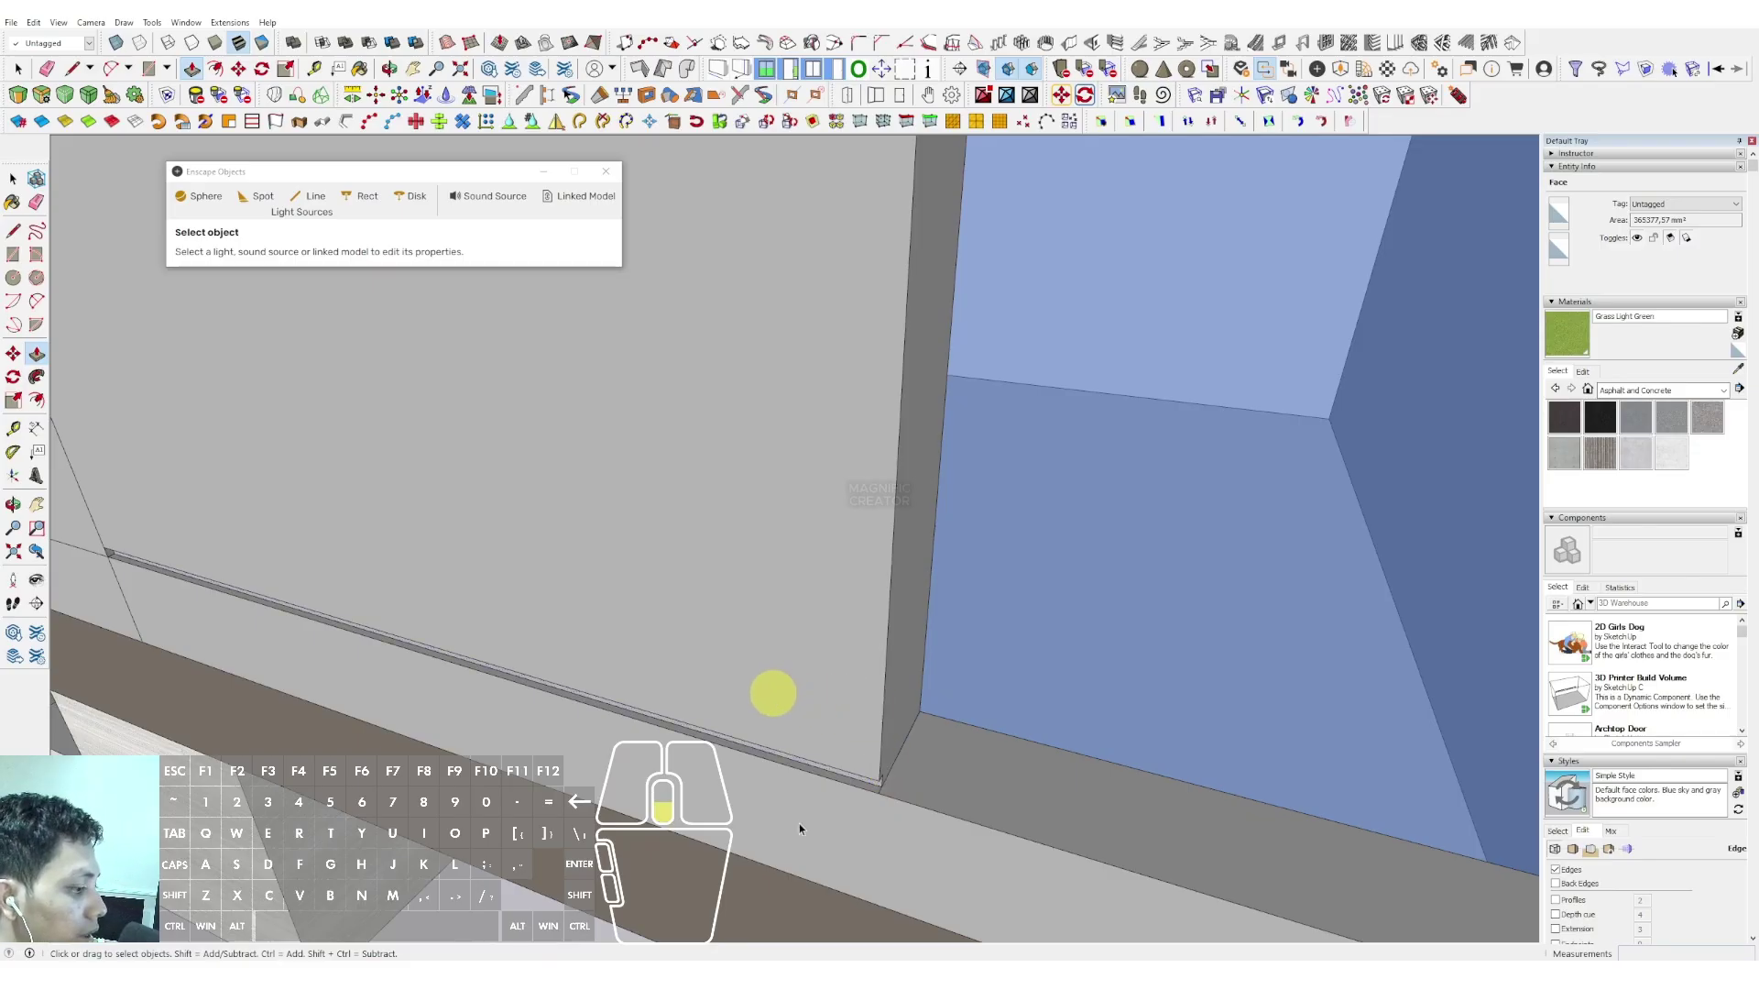
# Switch to the Enscape window and frame the house front more closely from a slight angle
pyautogui.moveTo(790, 958)
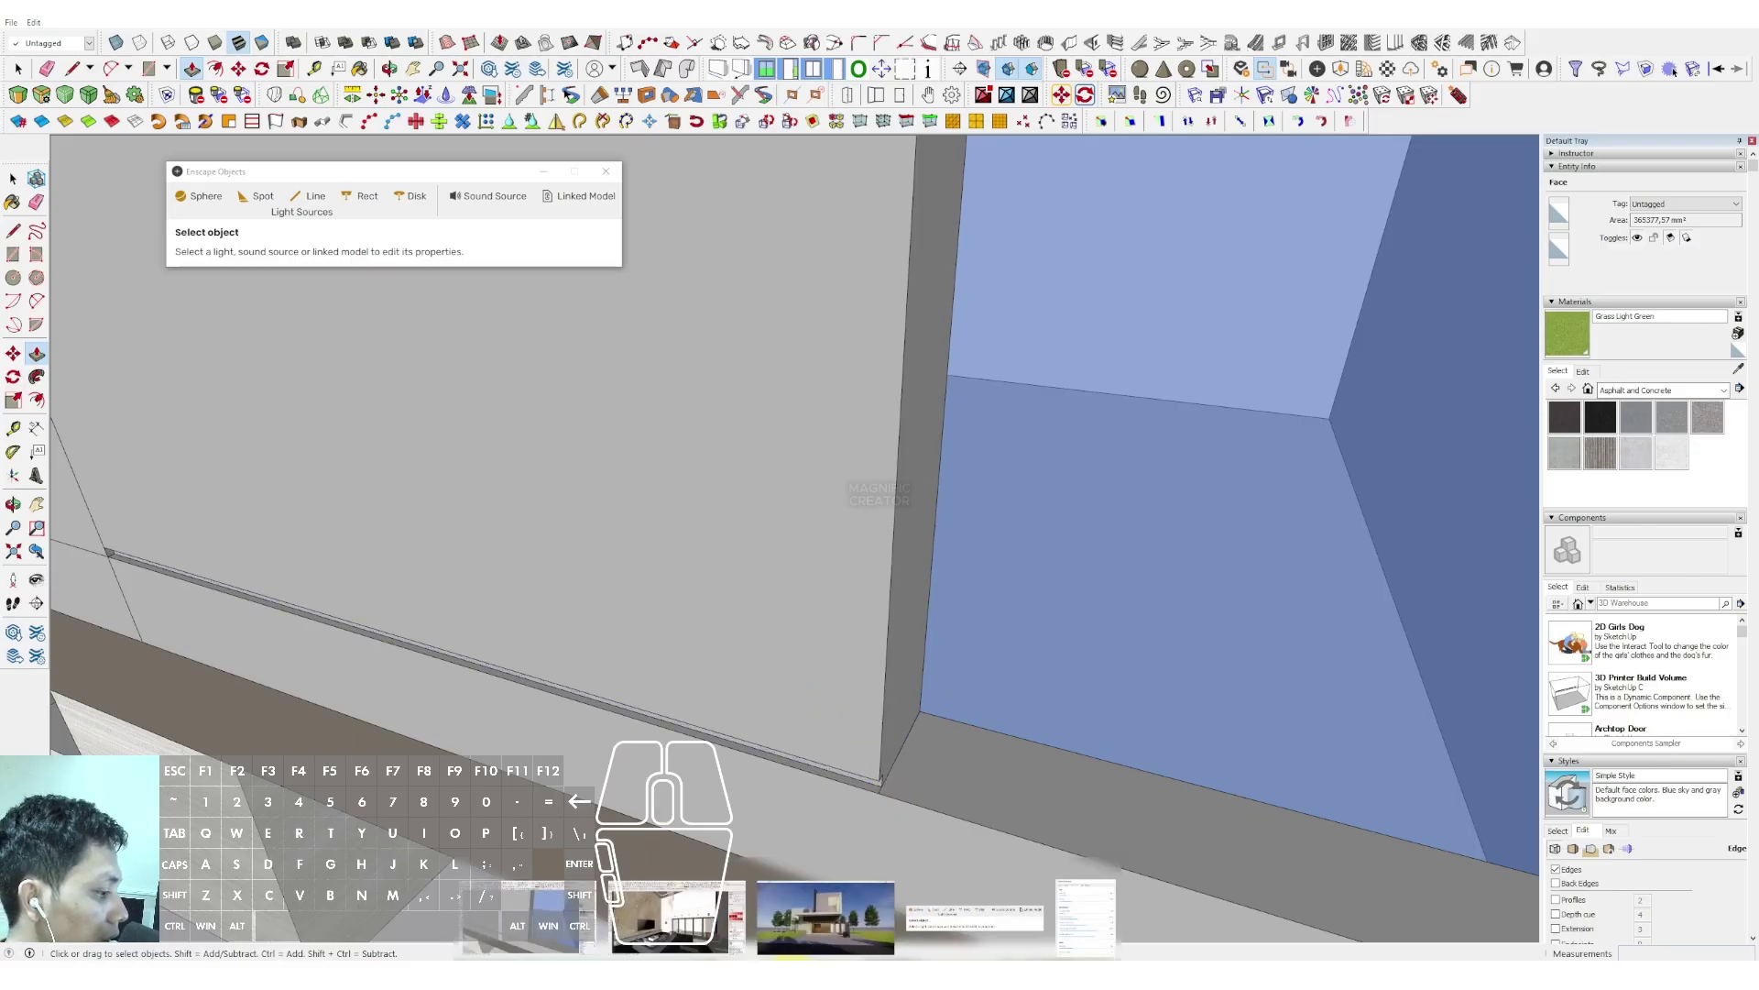
pyautogui.click(832, 917)
pyautogui.moveTo(914, 499); pyautogui.dragTo(1072, 381)
pyautogui.press('d')
pyautogui.press('w')
# In the visual settings' atmosphere illumination, set Sun Brightness to 18%, Artificial Light Brightness to 120% and Night Sky Brightness to 4%
pyautogui.click(1684, 30)
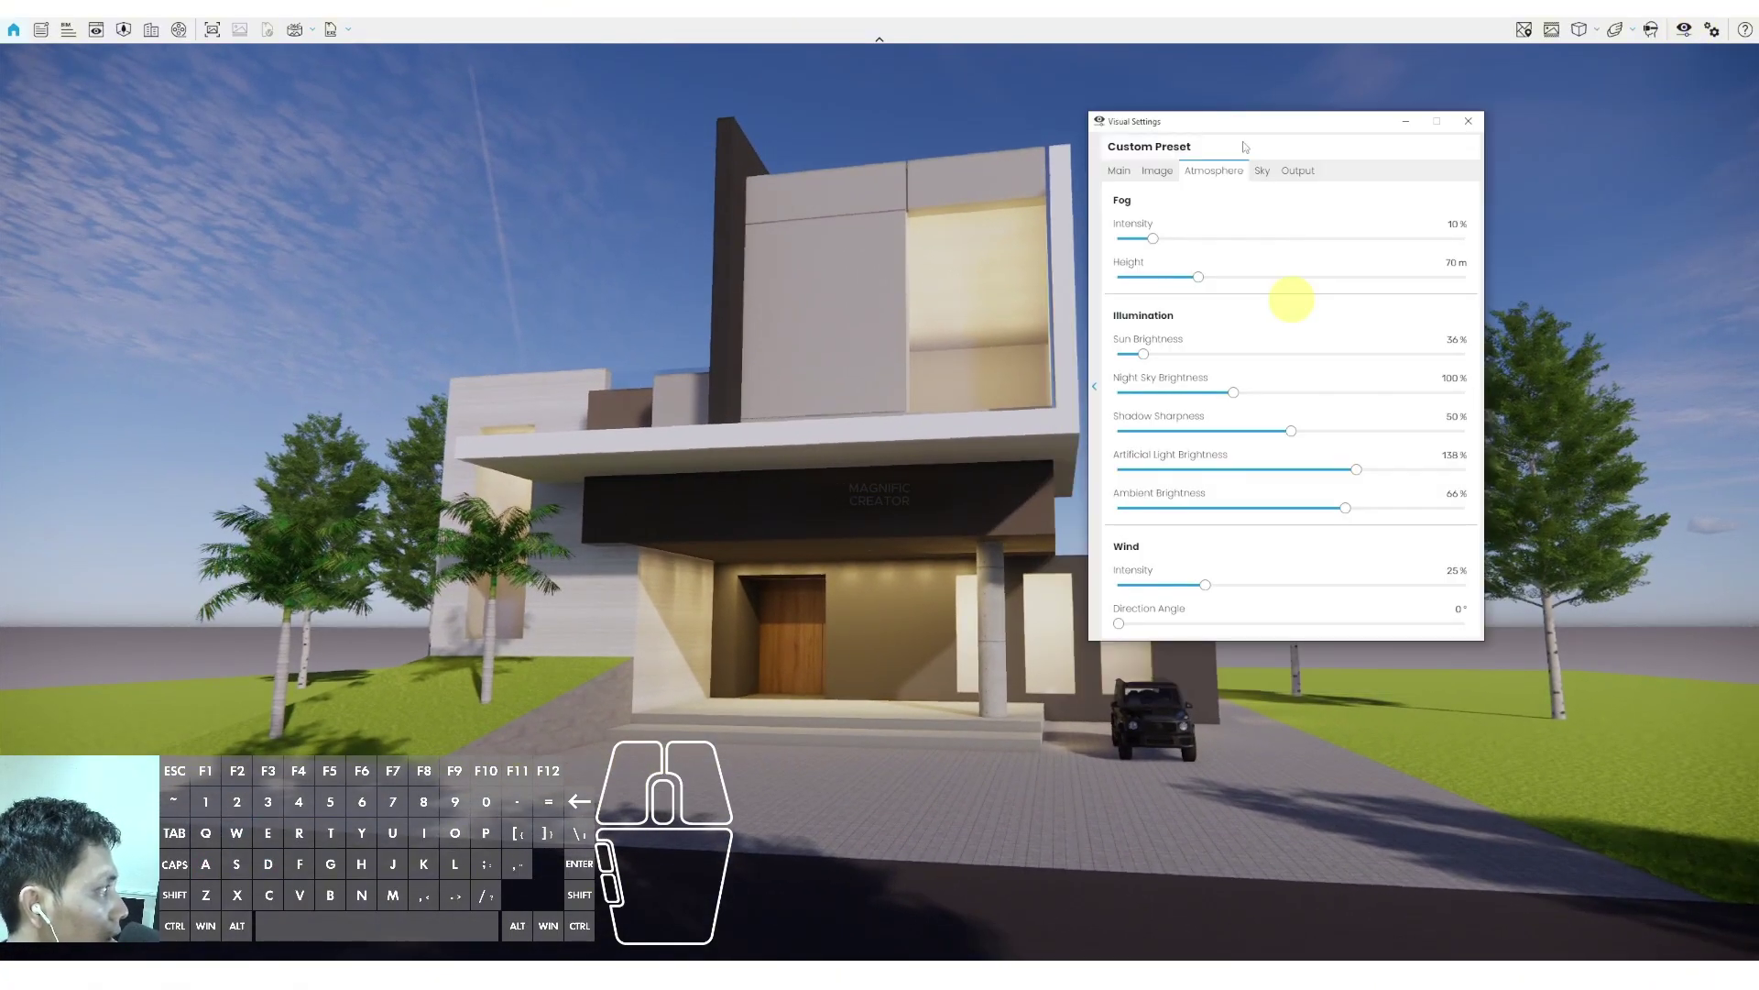
pyautogui.moveTo(1239, 120); pyautogui.dragTo(1375, 86)
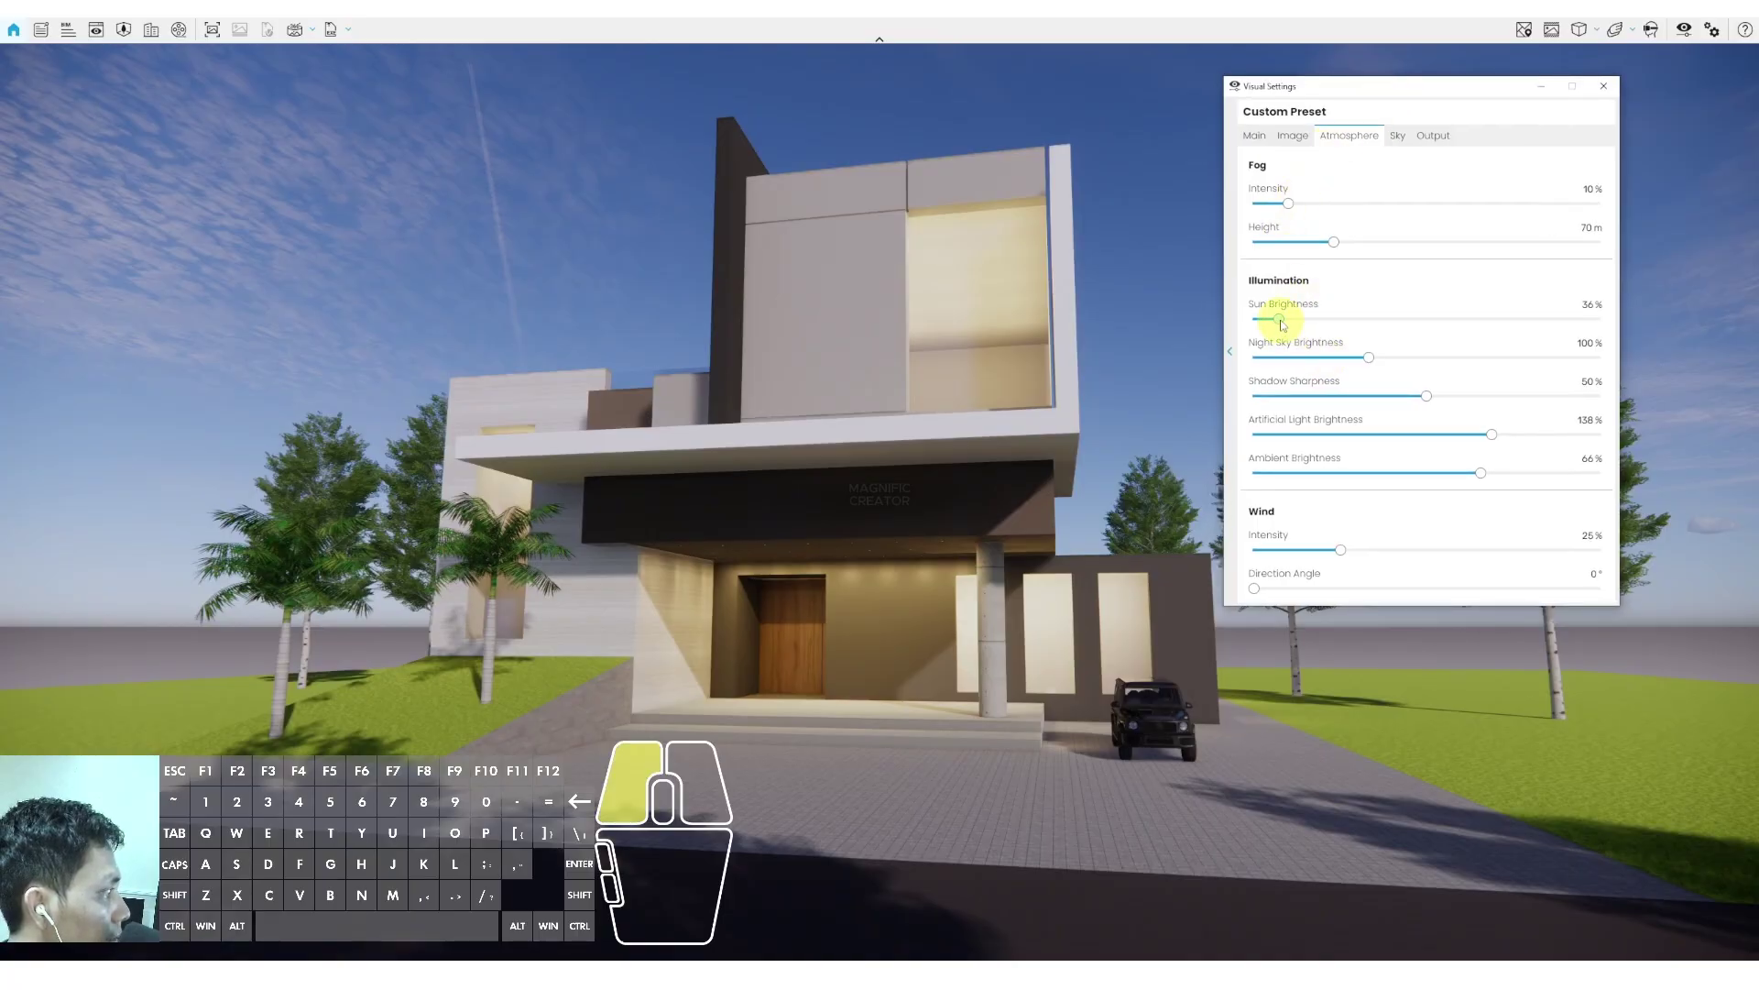
pyautogui.moveTo(1281, 325); pyautogui.dragTo(1266, 325)
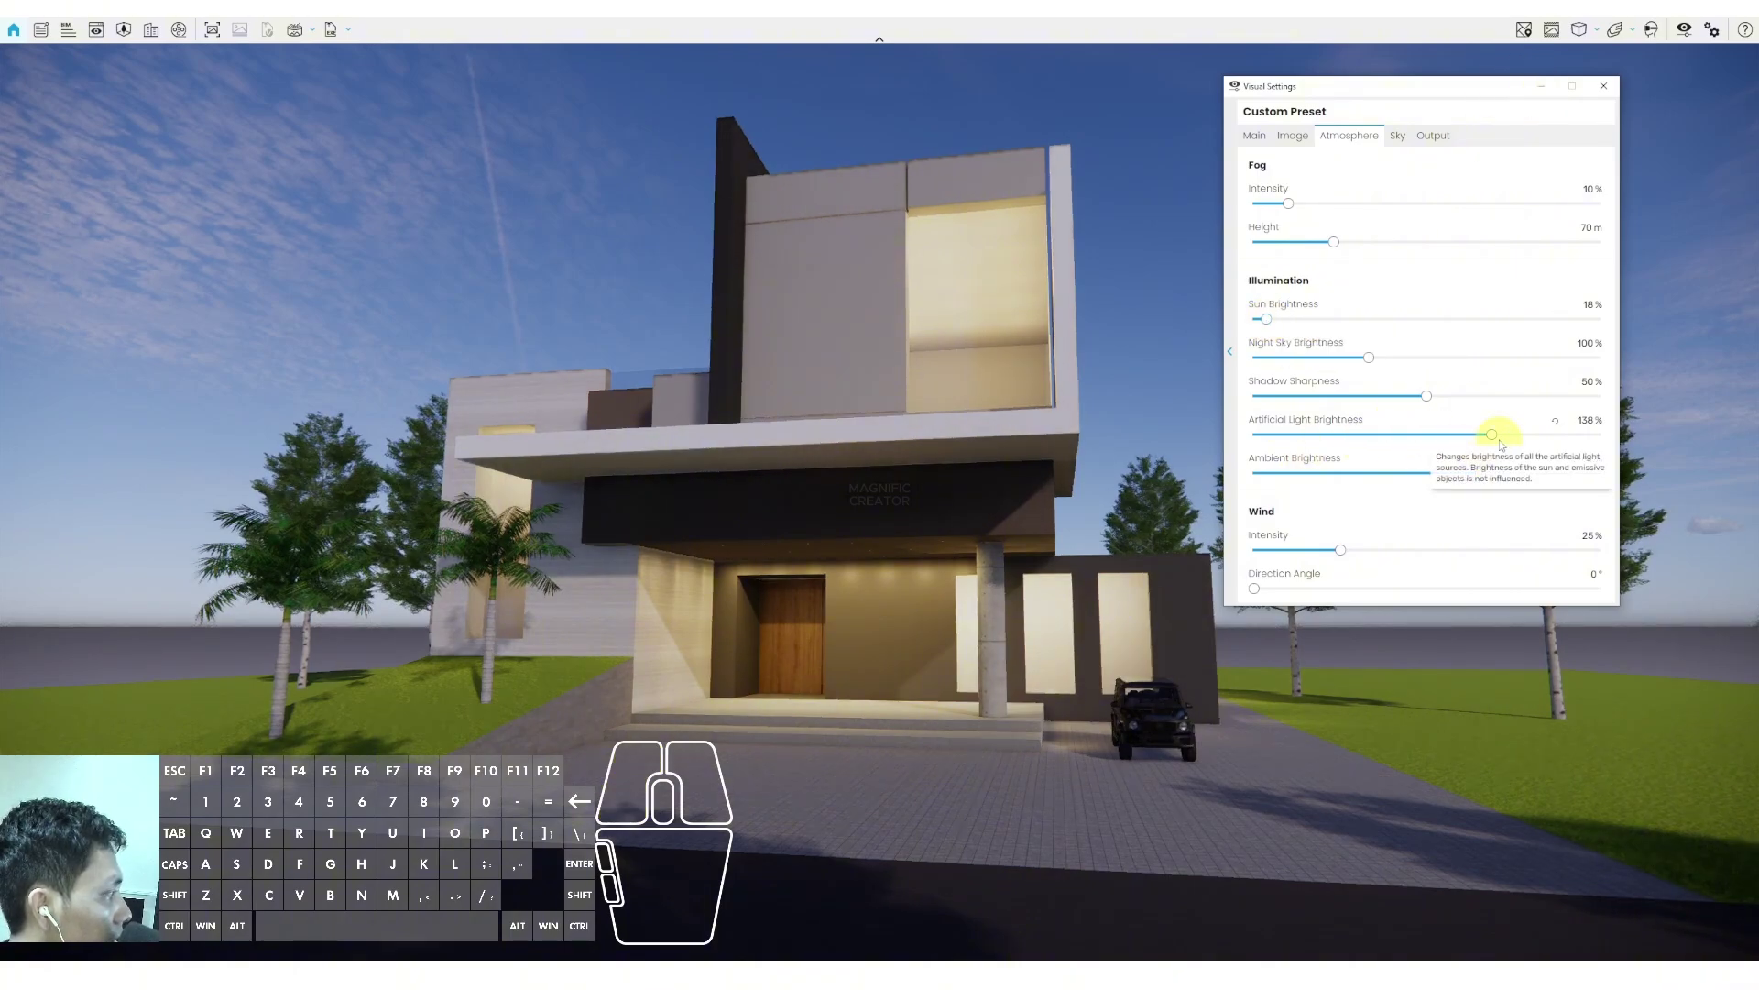
pyautogui.moveTo(1495, 441); pyautogui.dragTo(1473, 479)
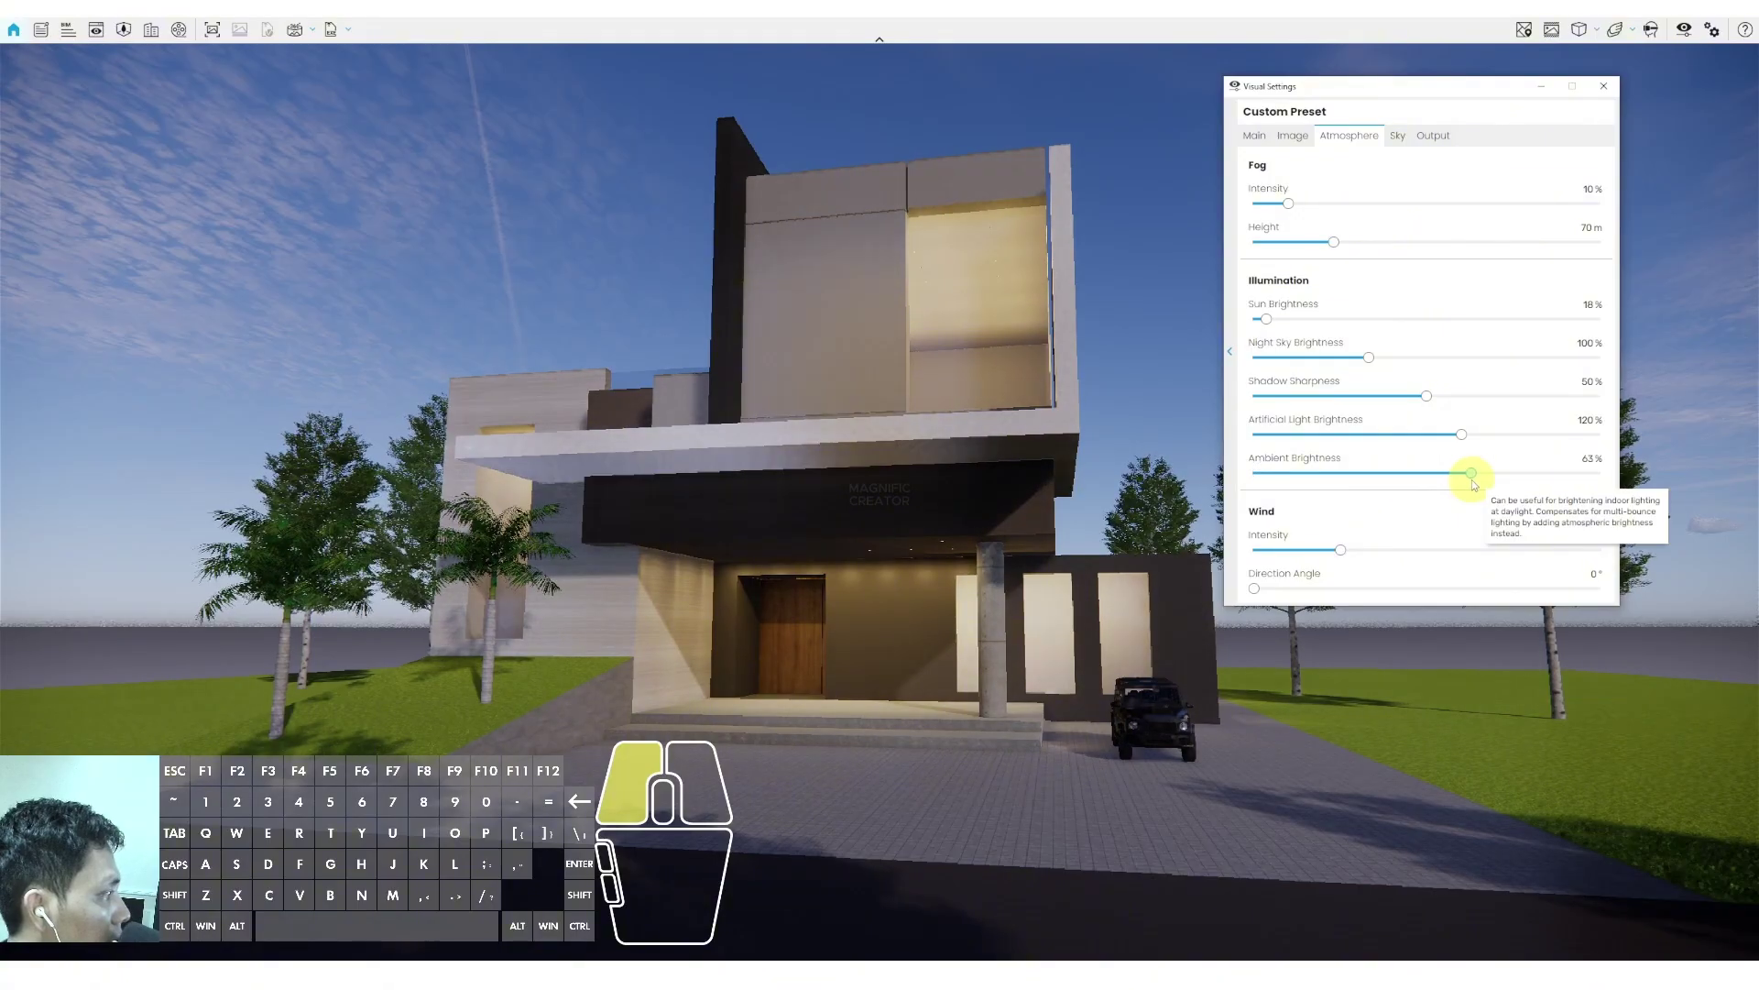
pyautogui.click(1259, 359)
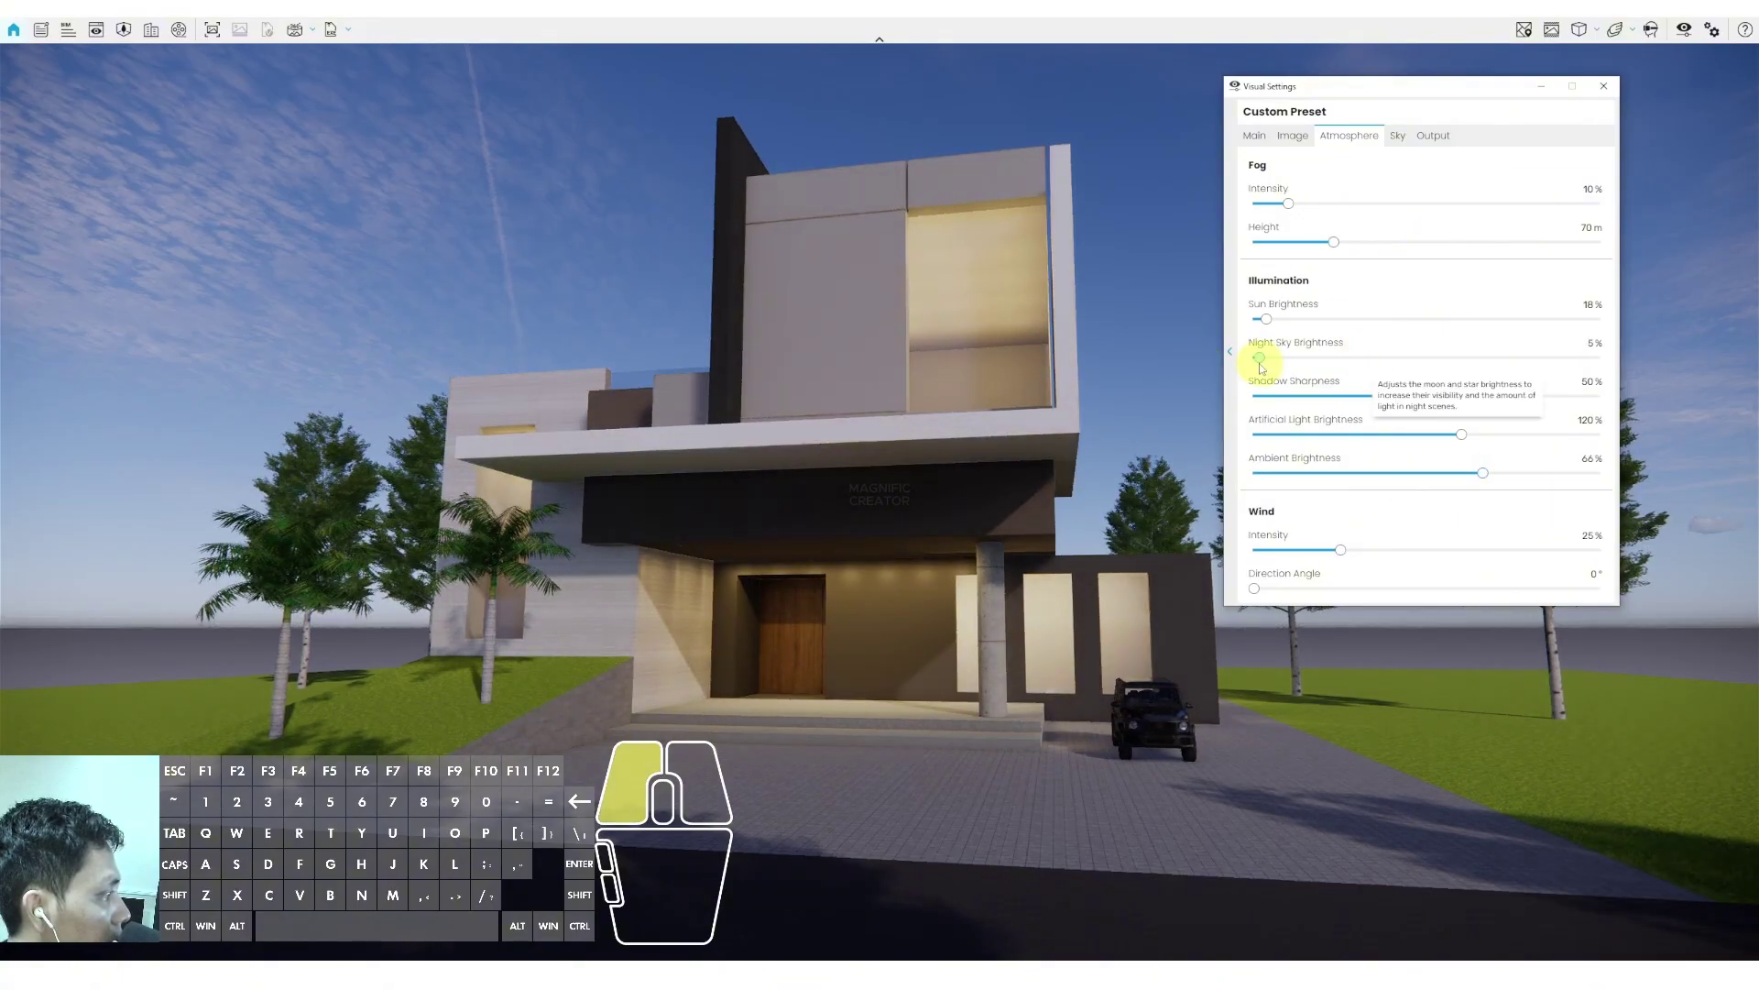
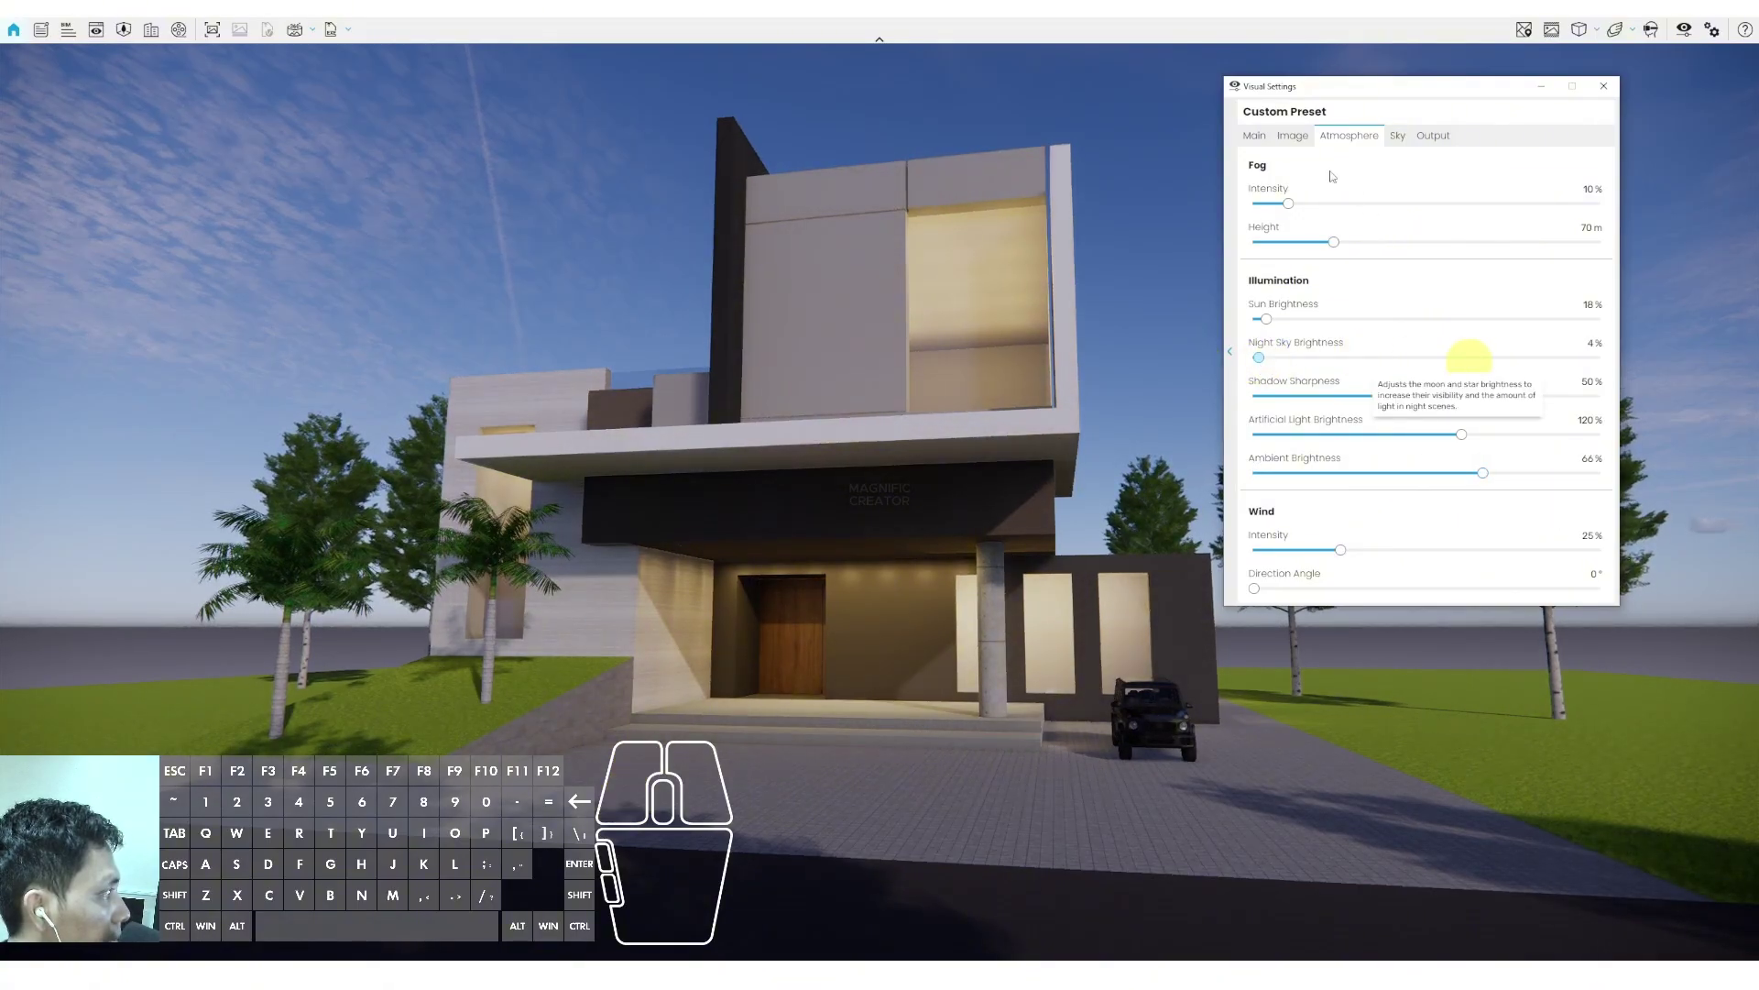
# Raise the camera Exposure to 25% and close the visual settings
pyautogui.click(1293, 138)
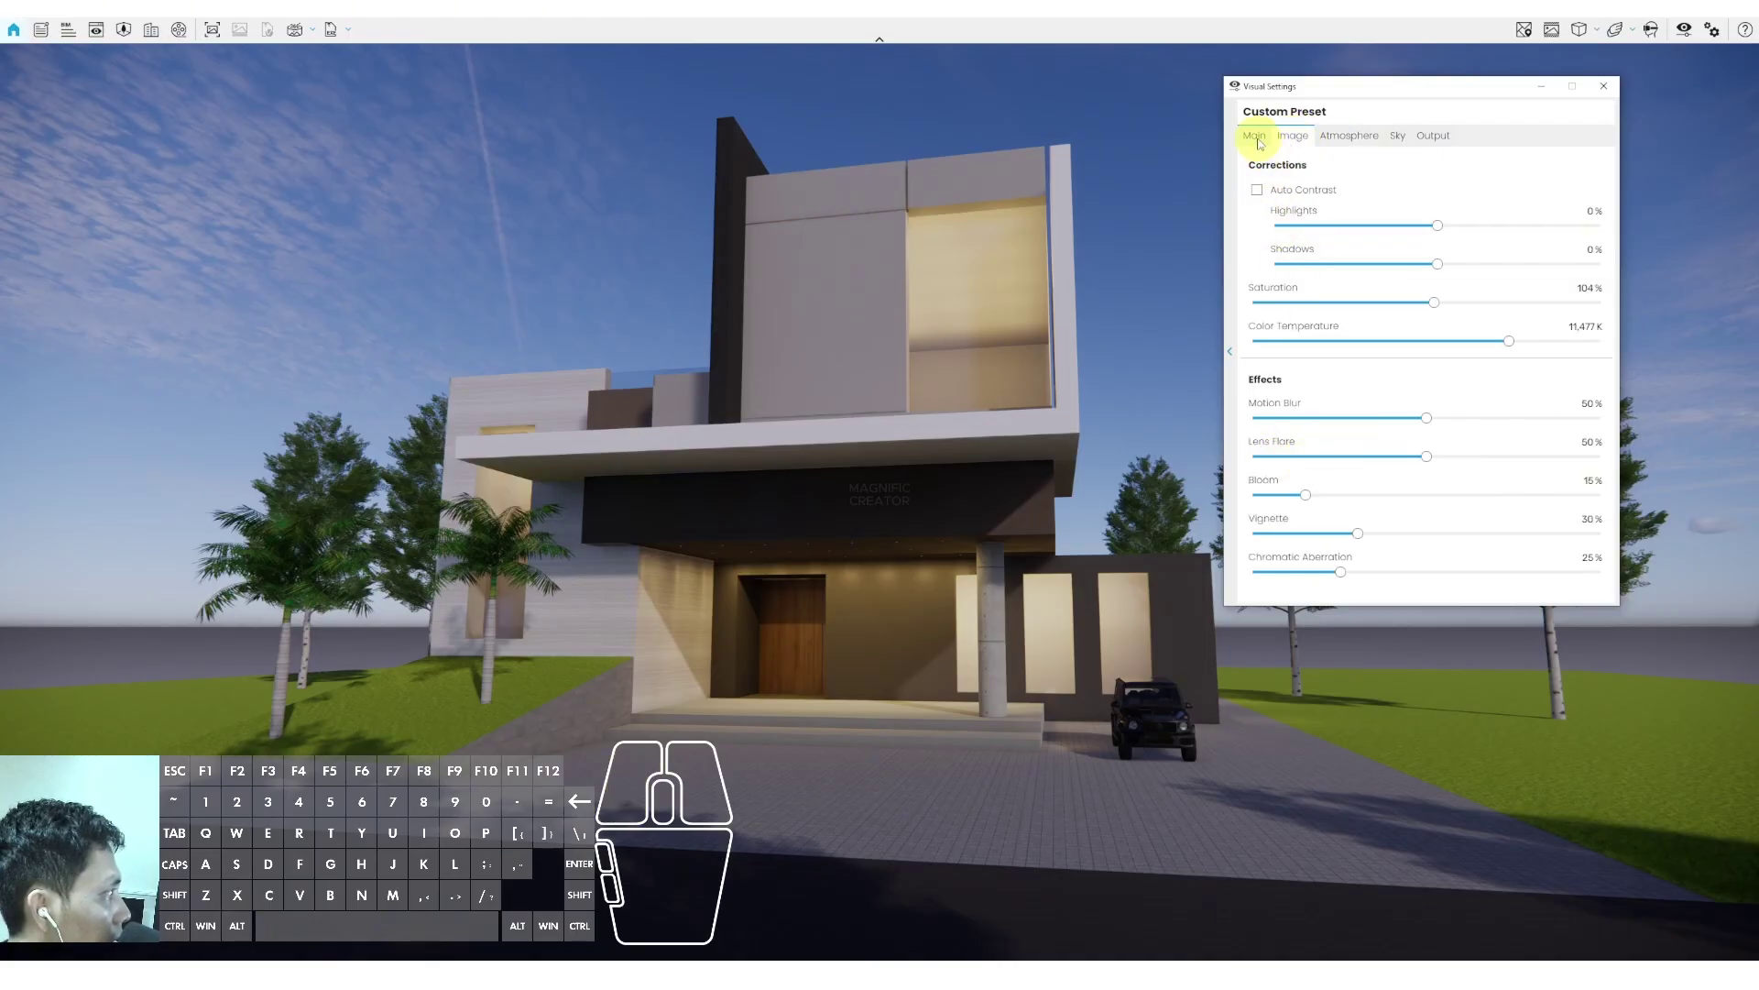
pyautogui.click(1258, 142)
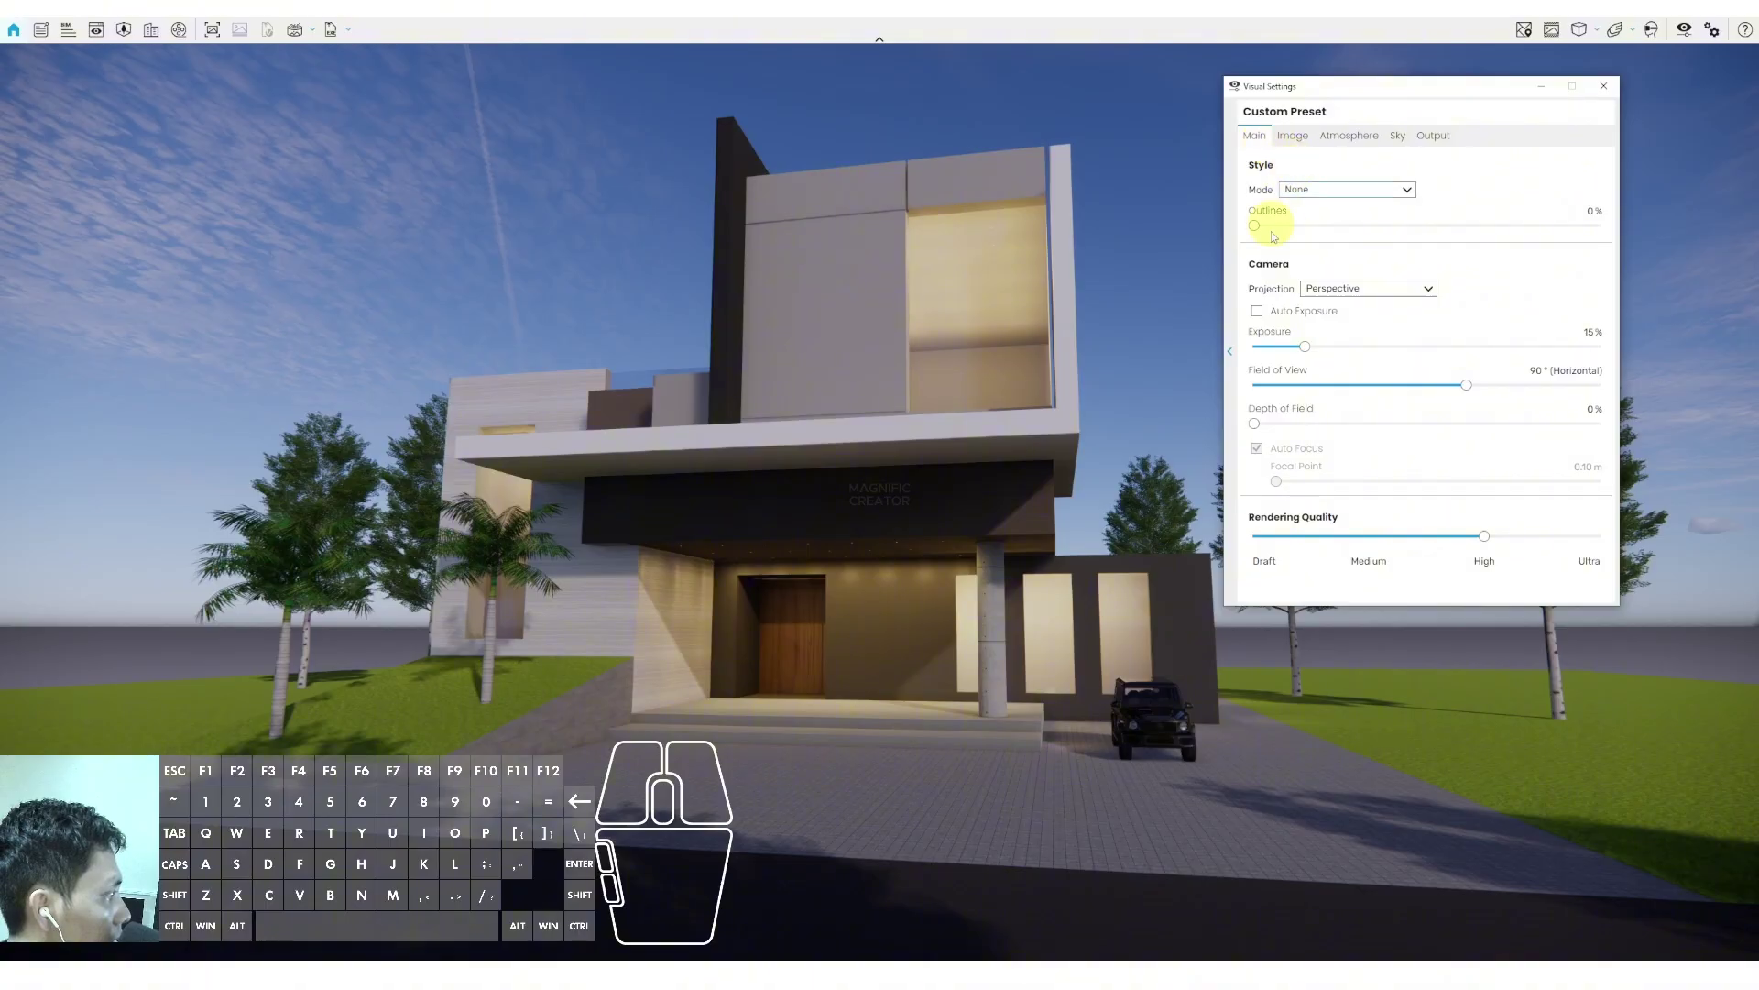
pyautogui.moveTo(1303, 348); pyautogui.dragTo(1339, 348)
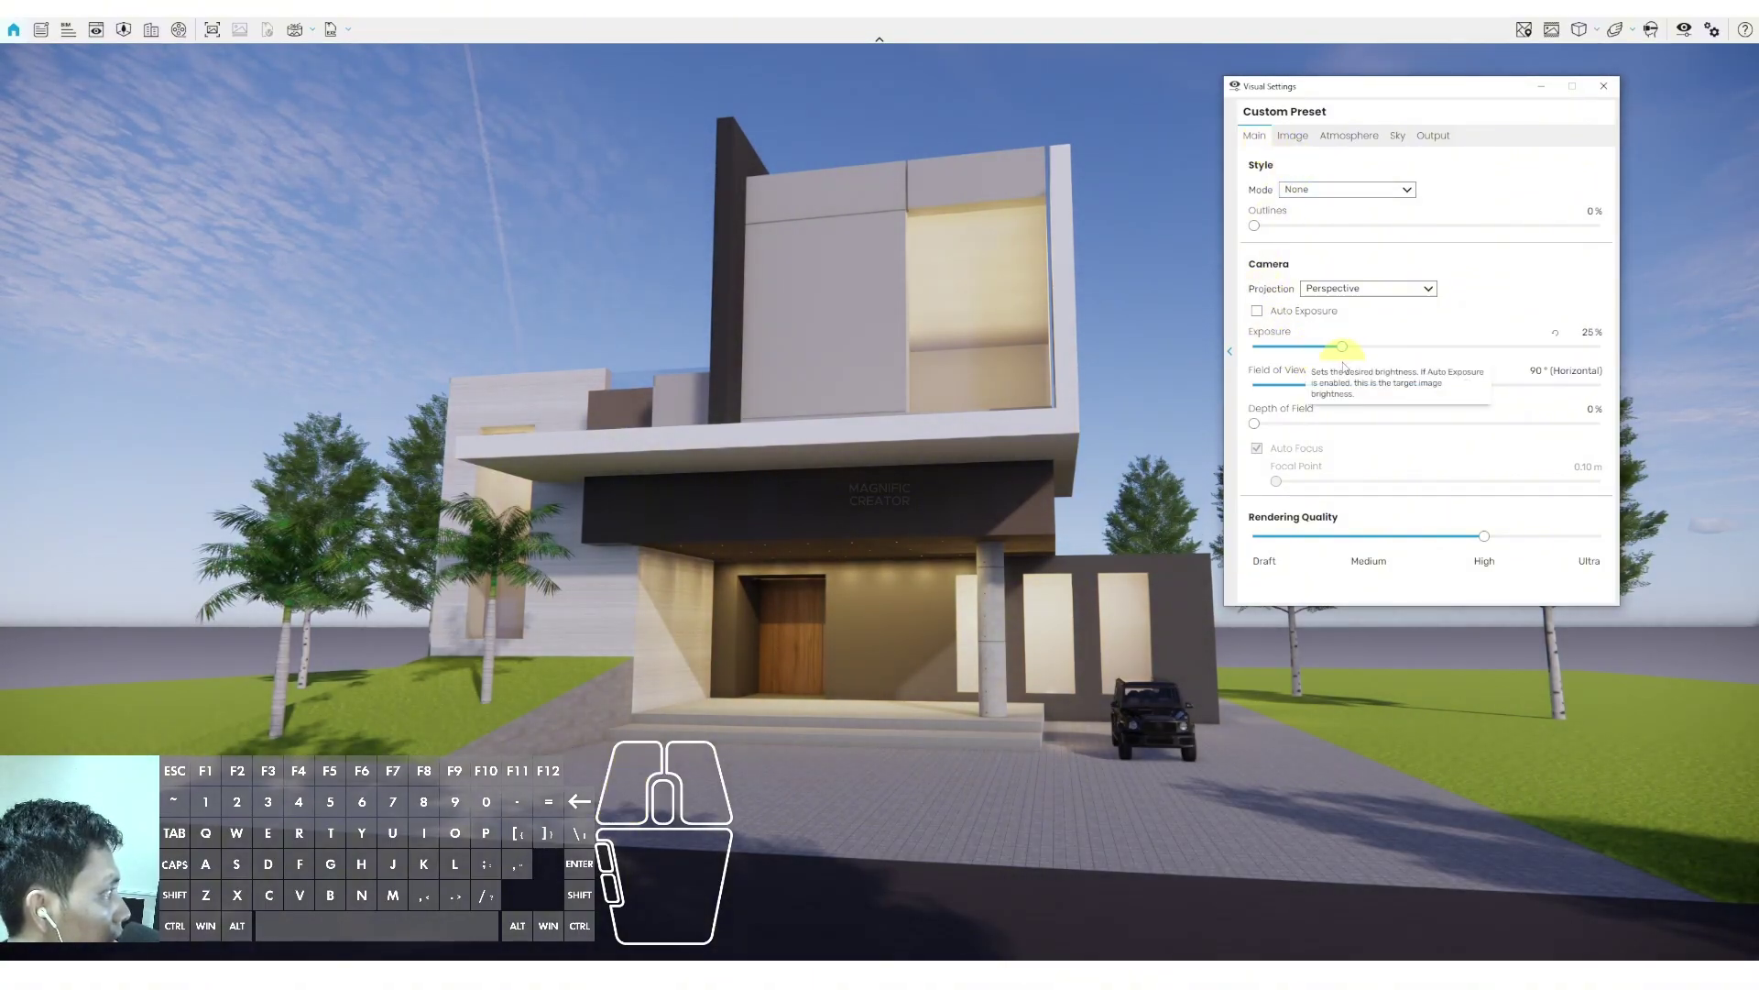
pyautogui.moveTo(754, 538); pyautogui.dragTo(946, 504)
pyautogui.click(1604, 87)
# Frame the house front squarely and adjust the sun's direction until the facade is lit and tree shadows fall across the driveway's edge
pyautogui.press('a')
pyautogui.moveTo(882, 446)
pyautogui.mouseDown()
pyautogui.moveTo(899, 449)
pyautogui.moveTo(872, 498)
pyautogui.moveTo(899, 432)
pyautogui.moveTo(894, 503)
pyautogui.moveTo(905, 438)
pyautogui.mouseUp()
pyautogui.press('w')
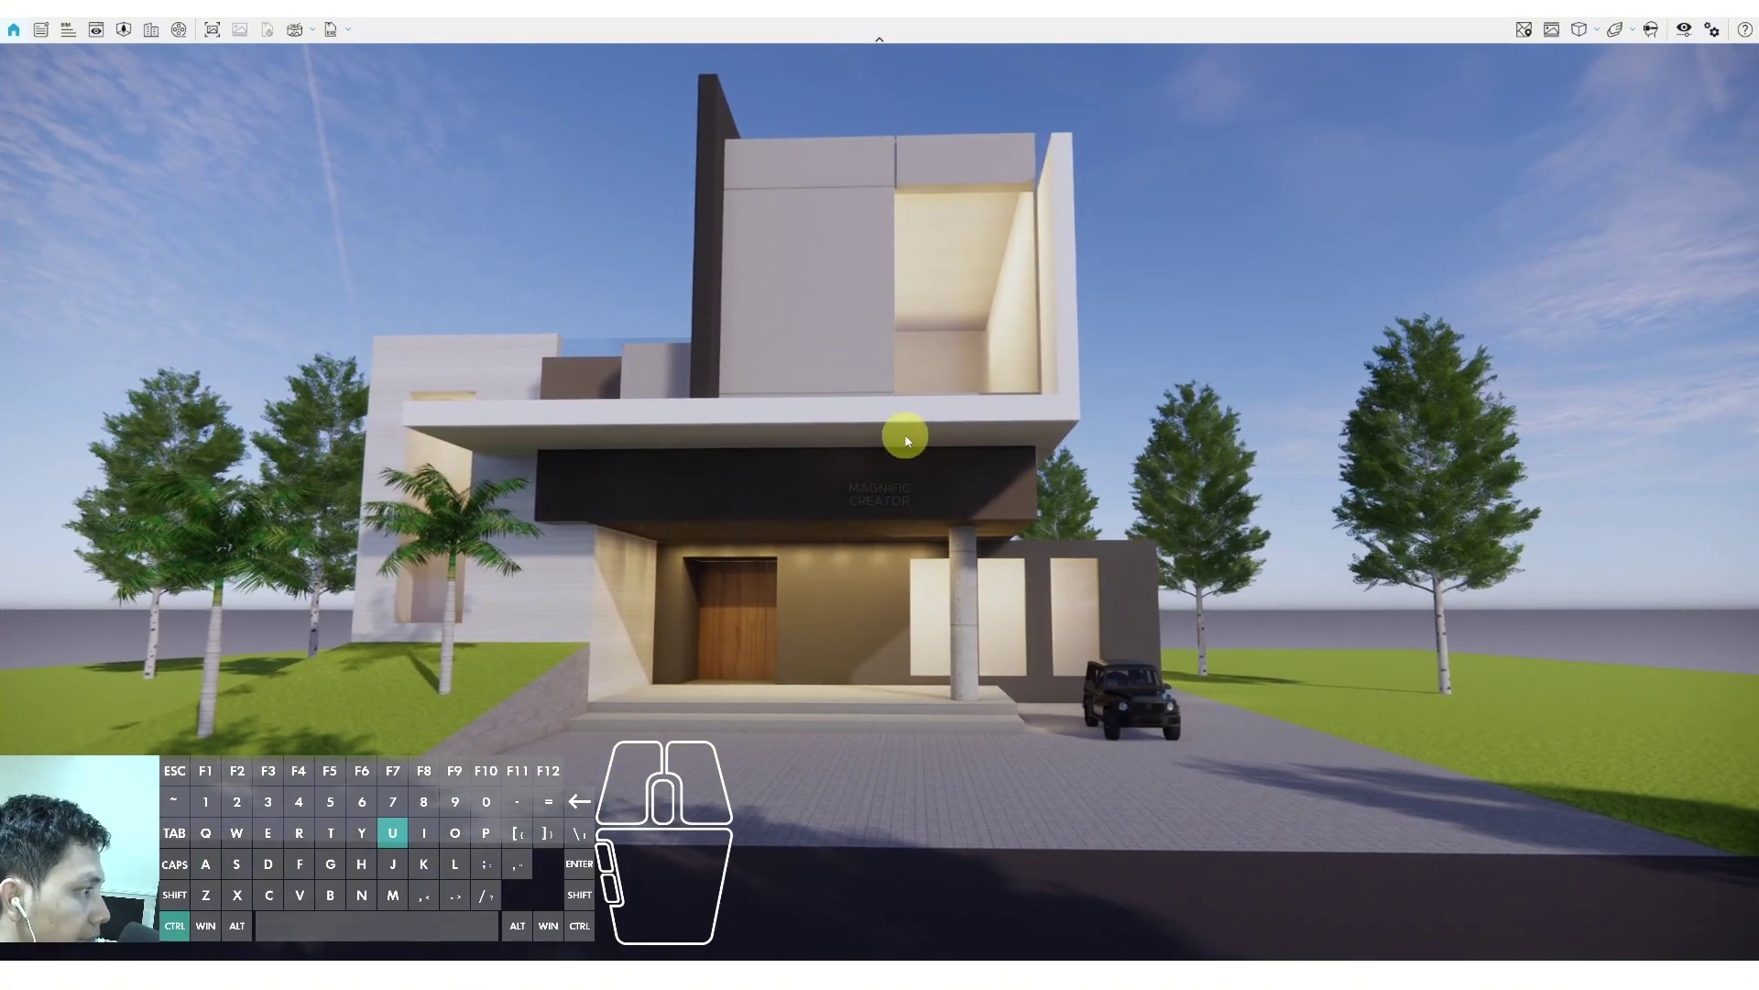
pyautogui.press('u')
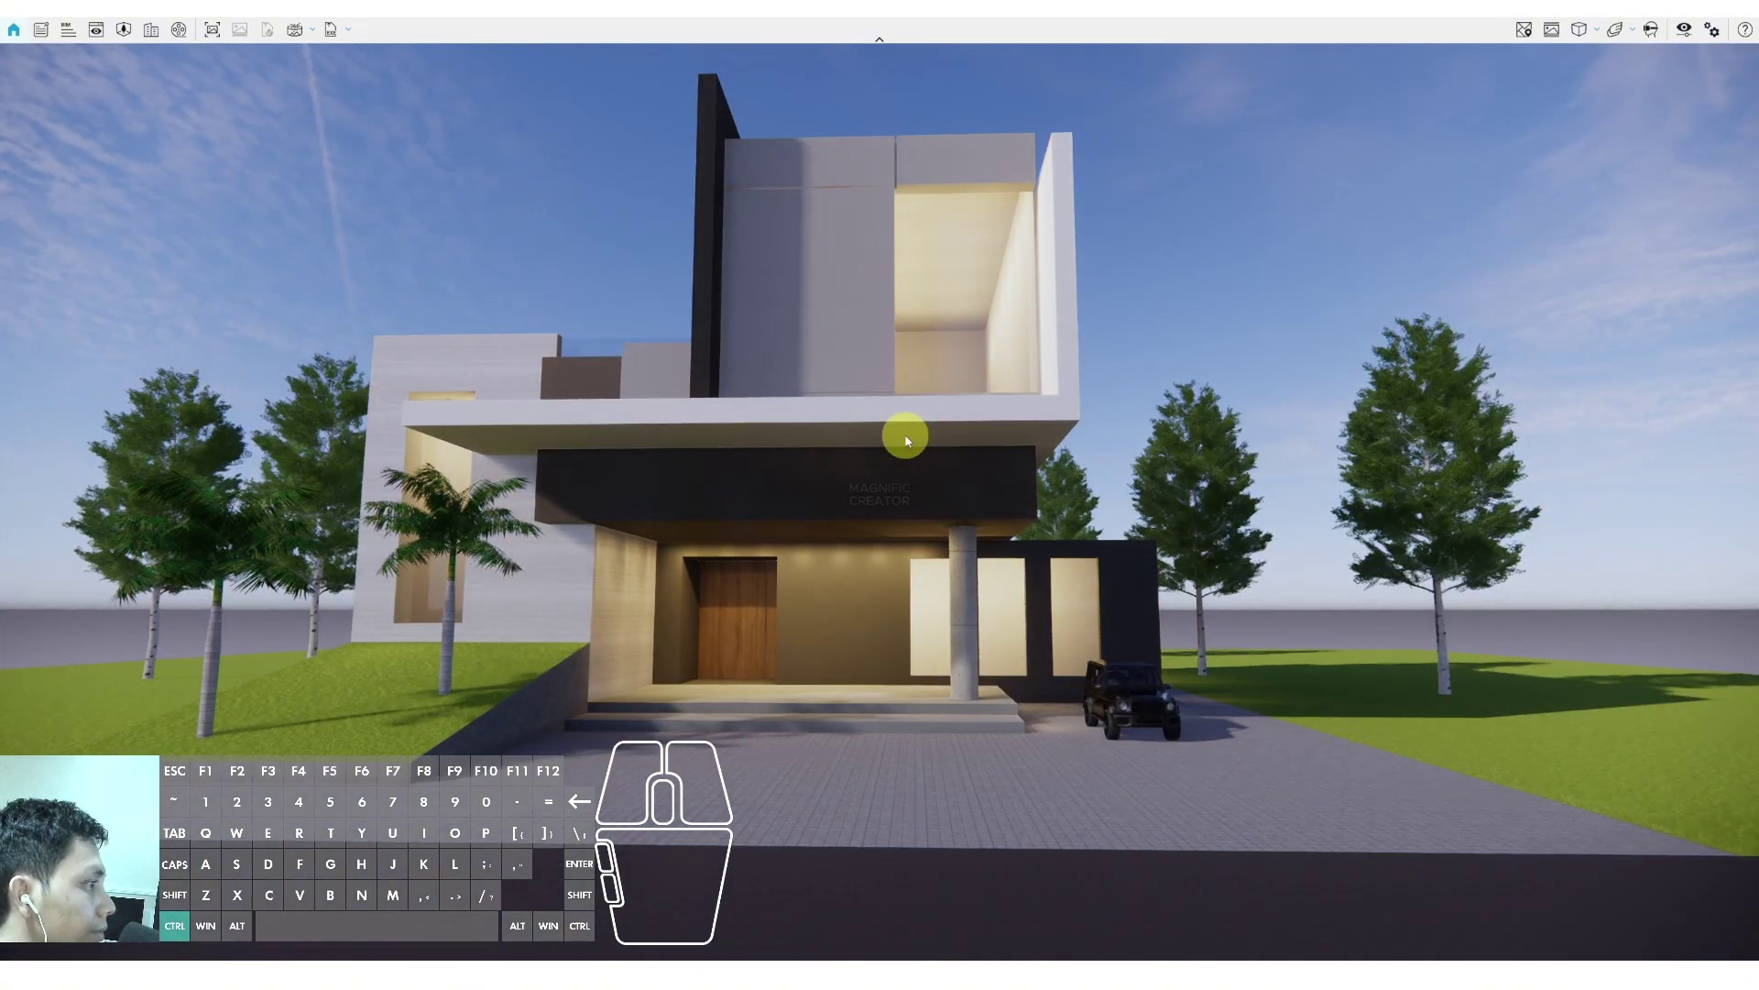
pyautogui.press('u')
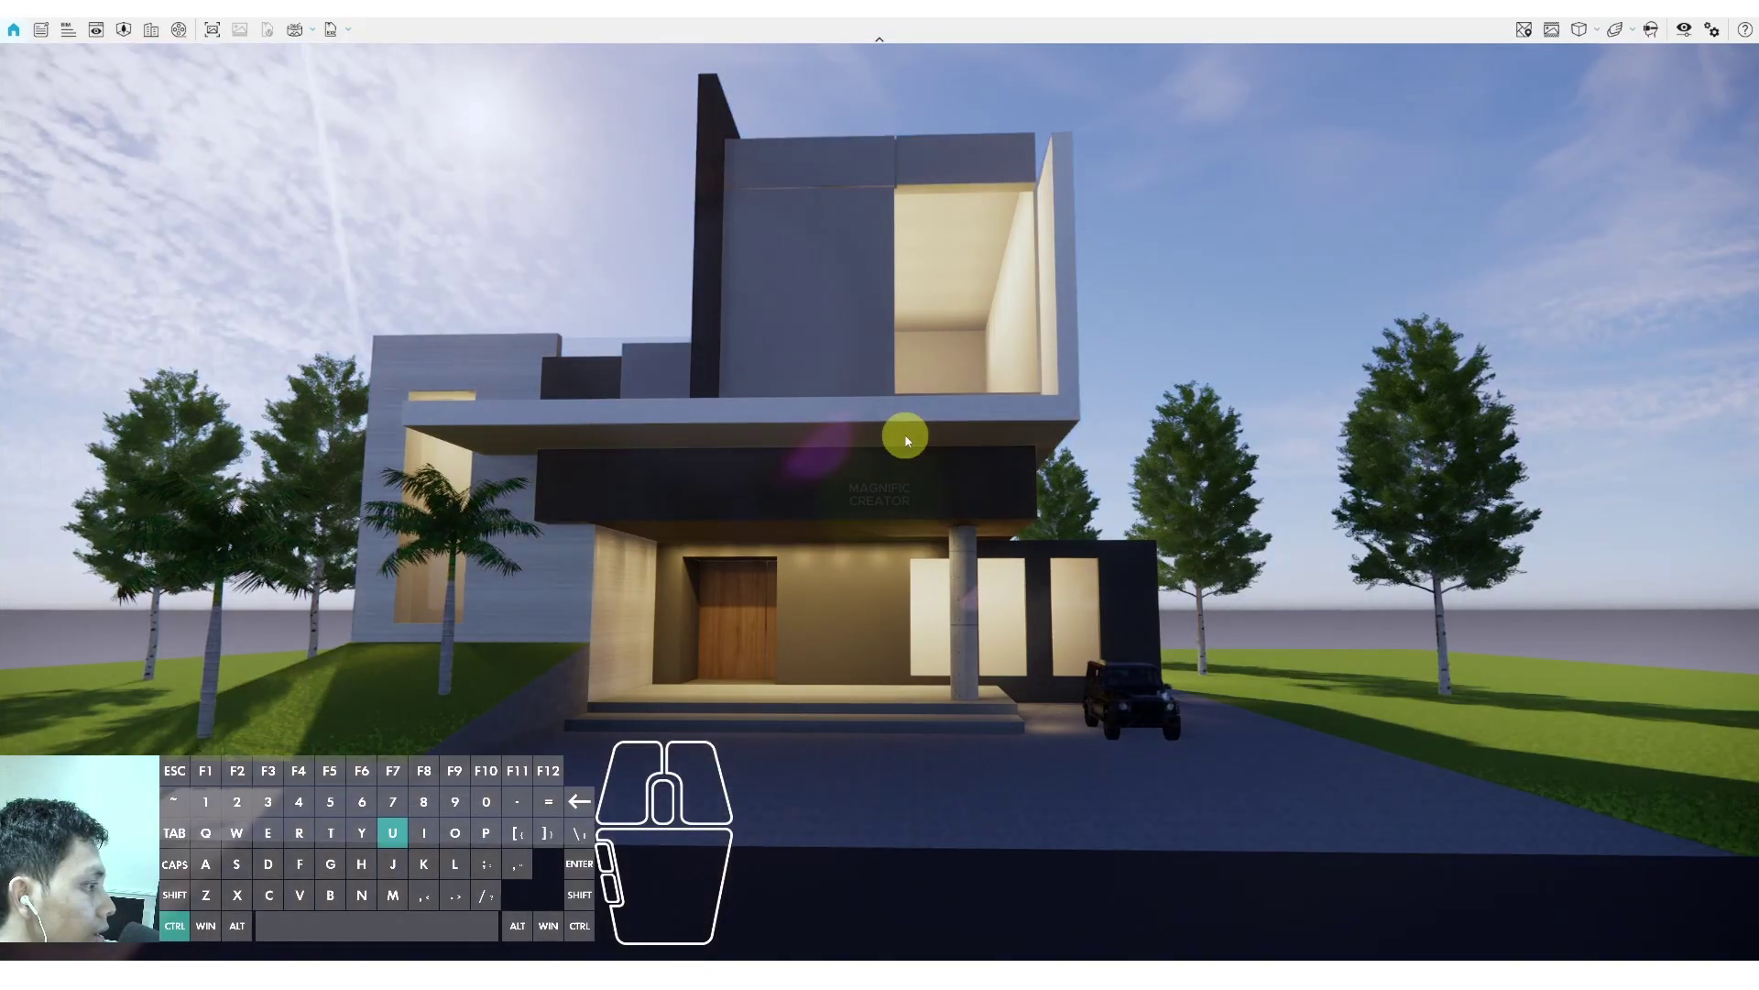
pyautogui.press('u')
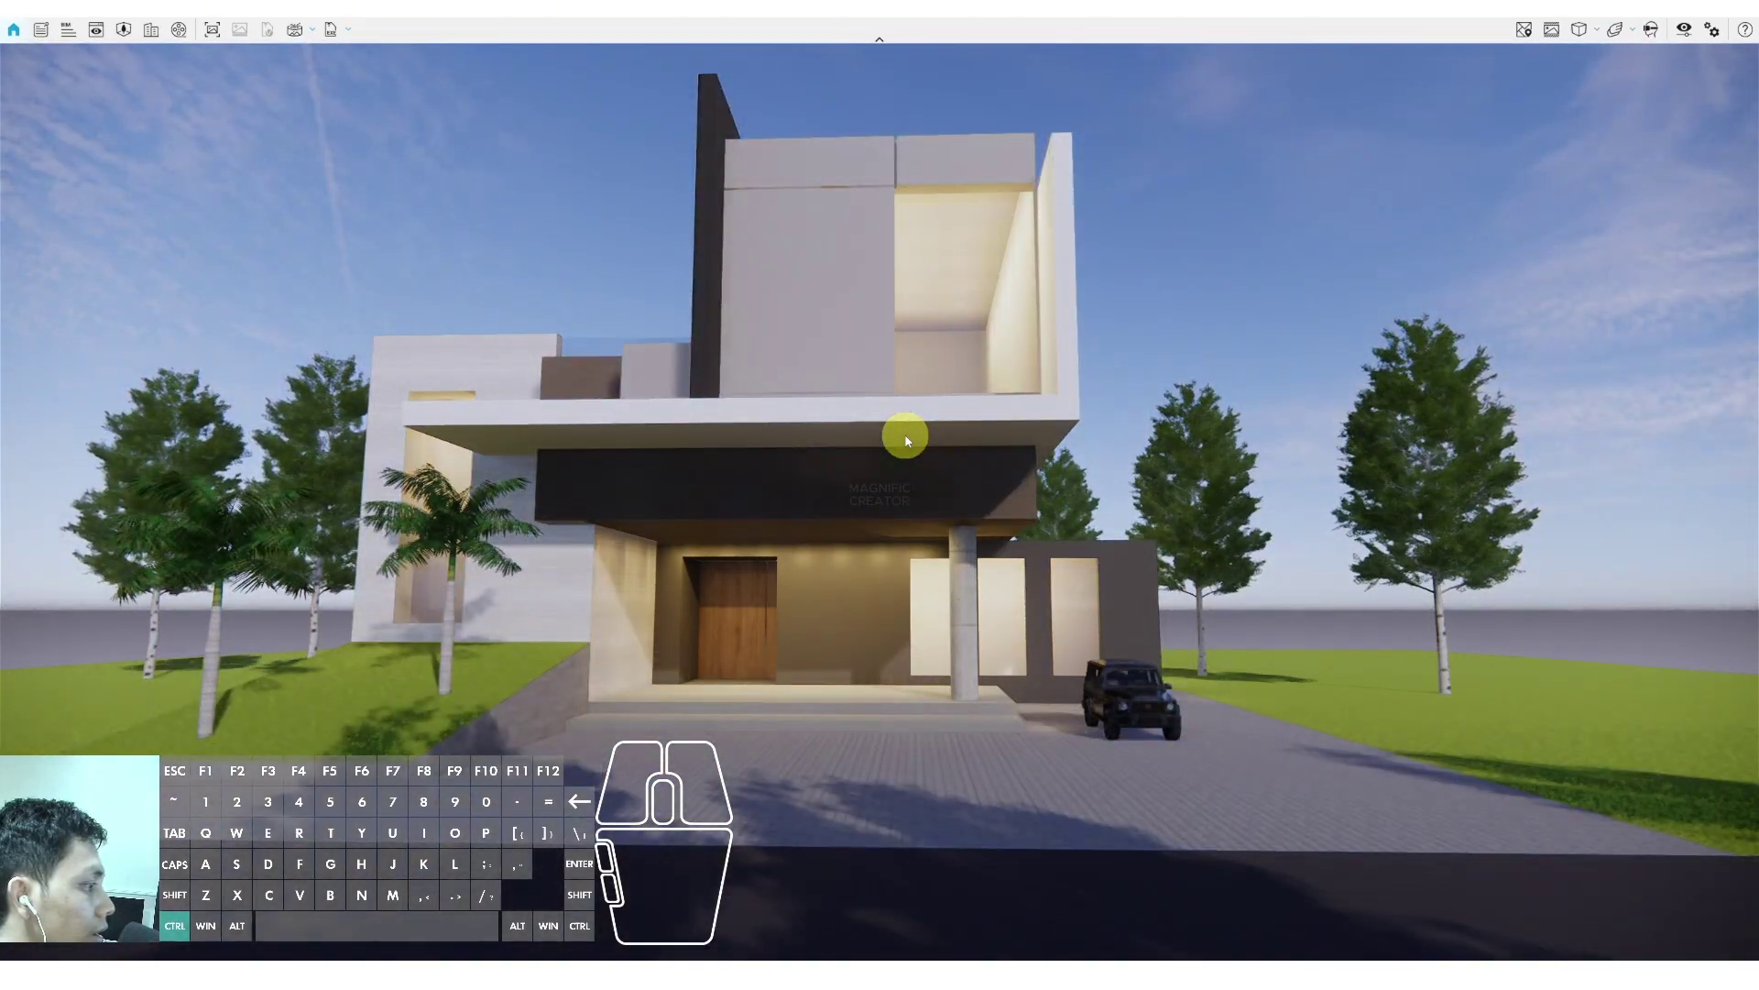
pyautogui.press('i')
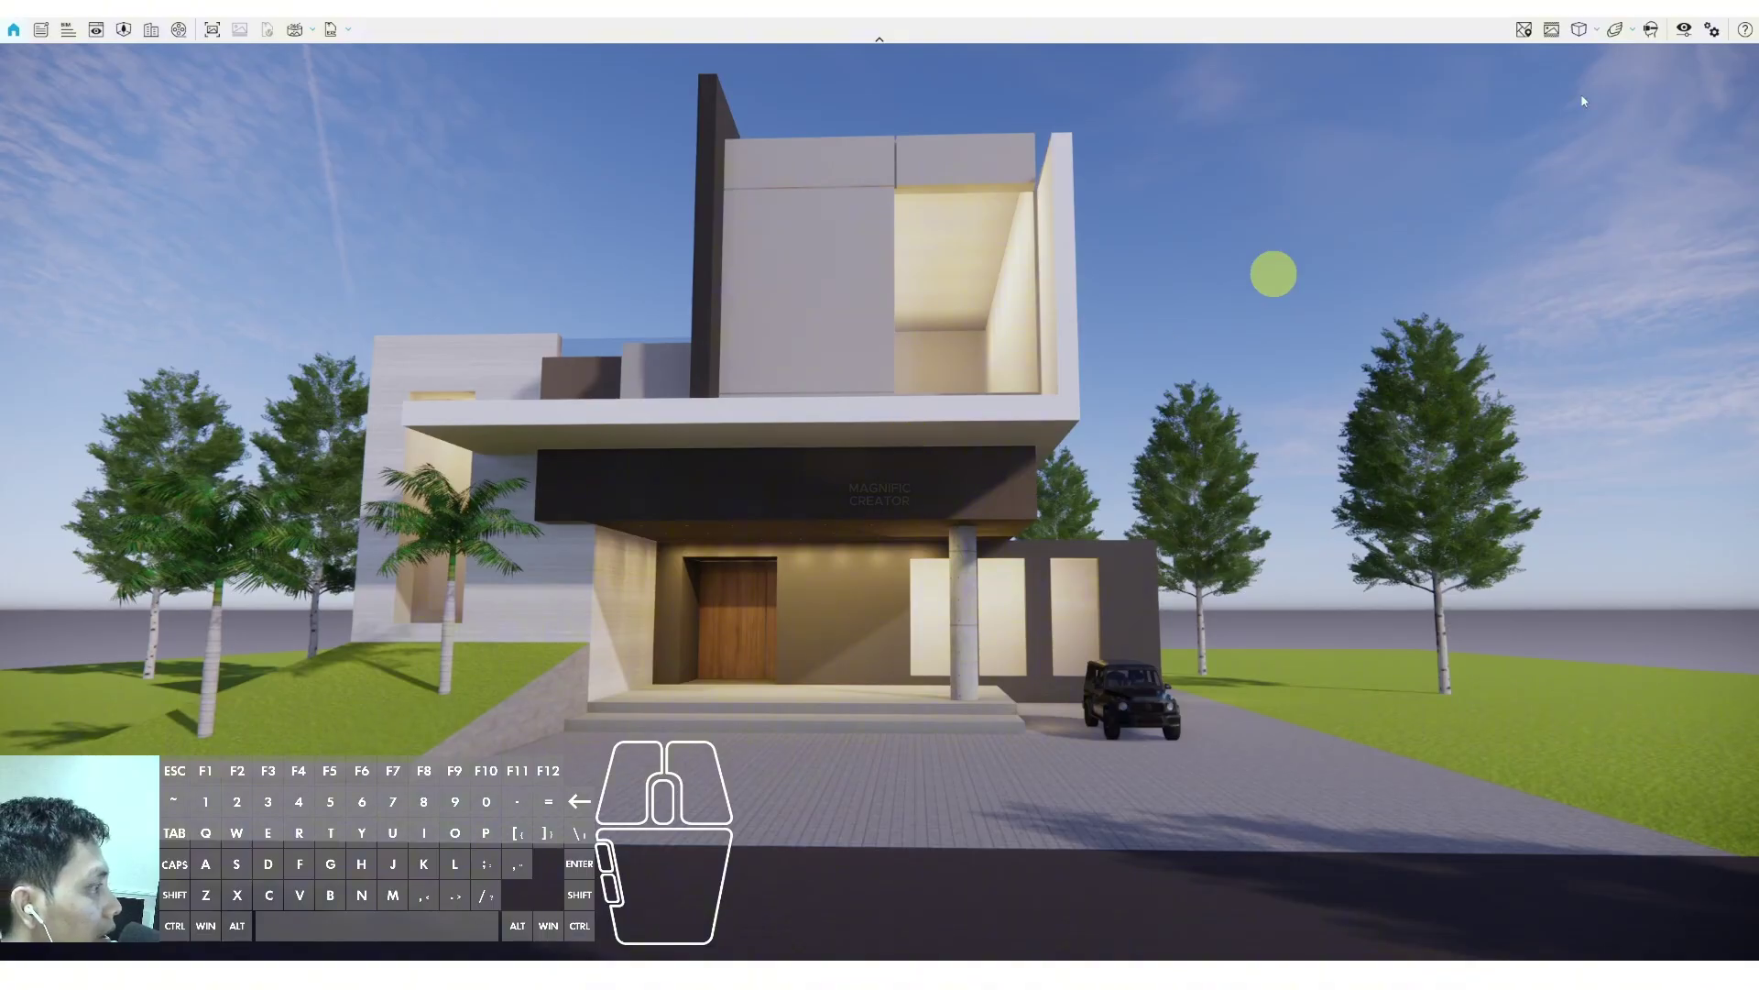
# Reopen the visual settings and change the sky's horizon source to Skybox
pyautogui.click(1684, 31)
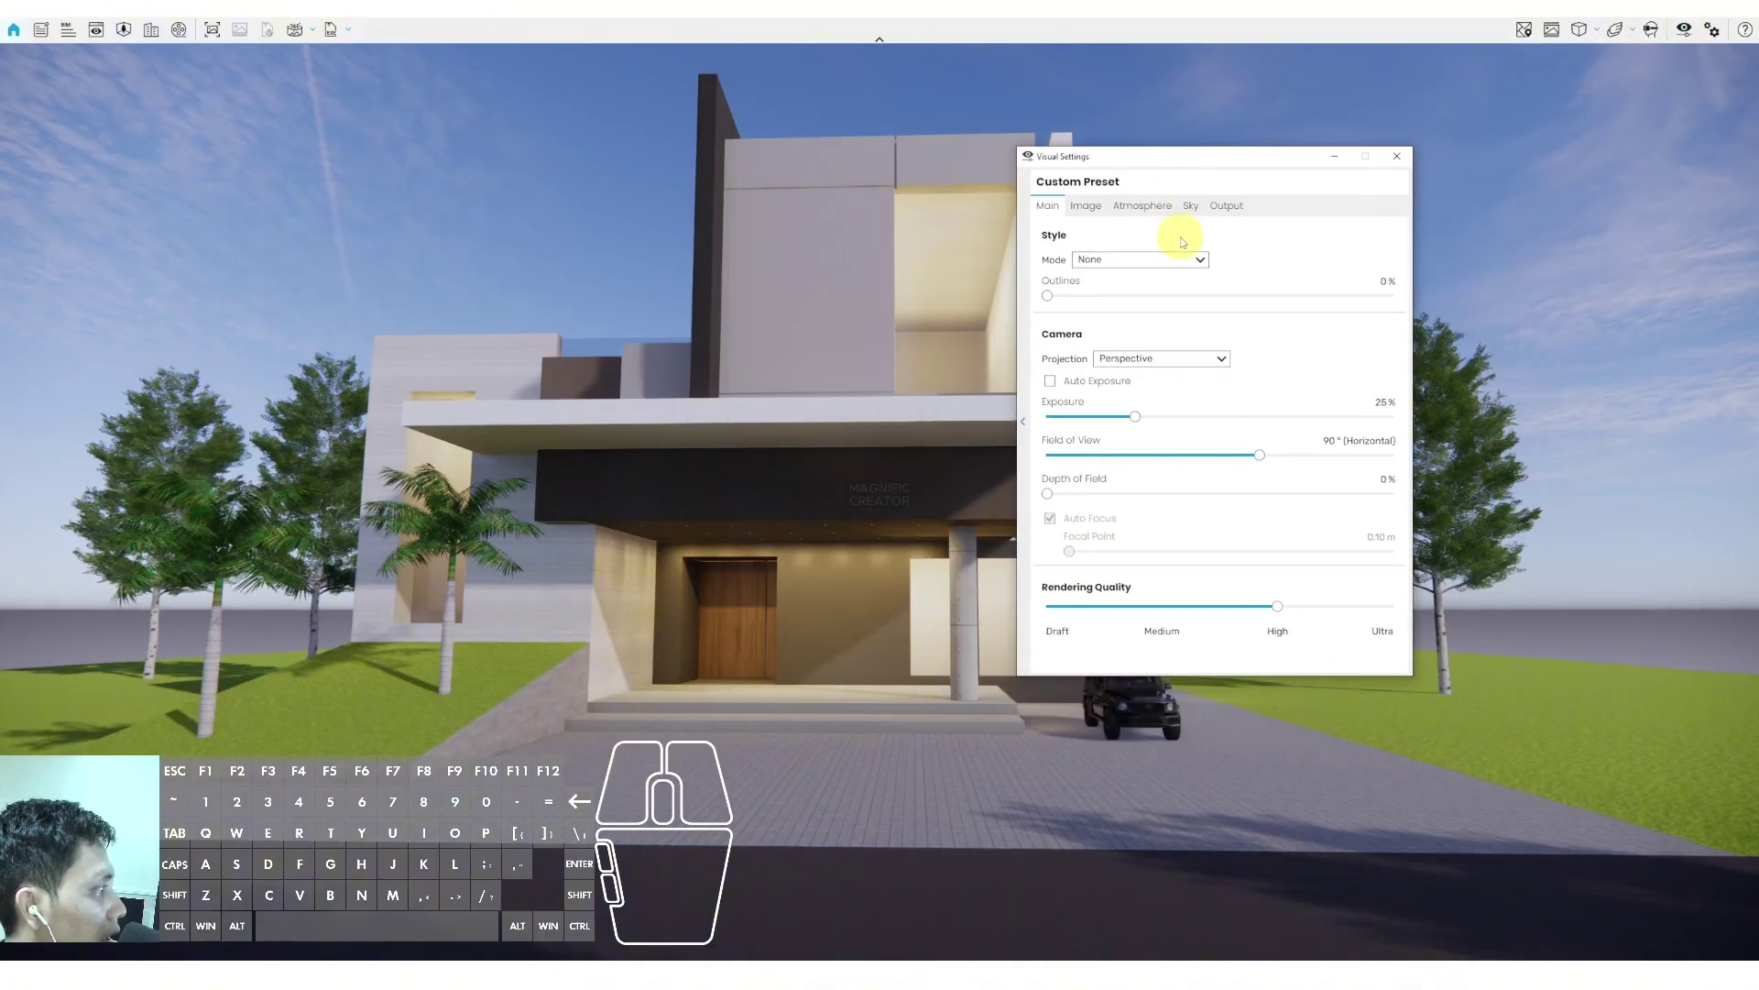
pyautogui.click(1190, 206)
pyautogui.click(1147, 289)
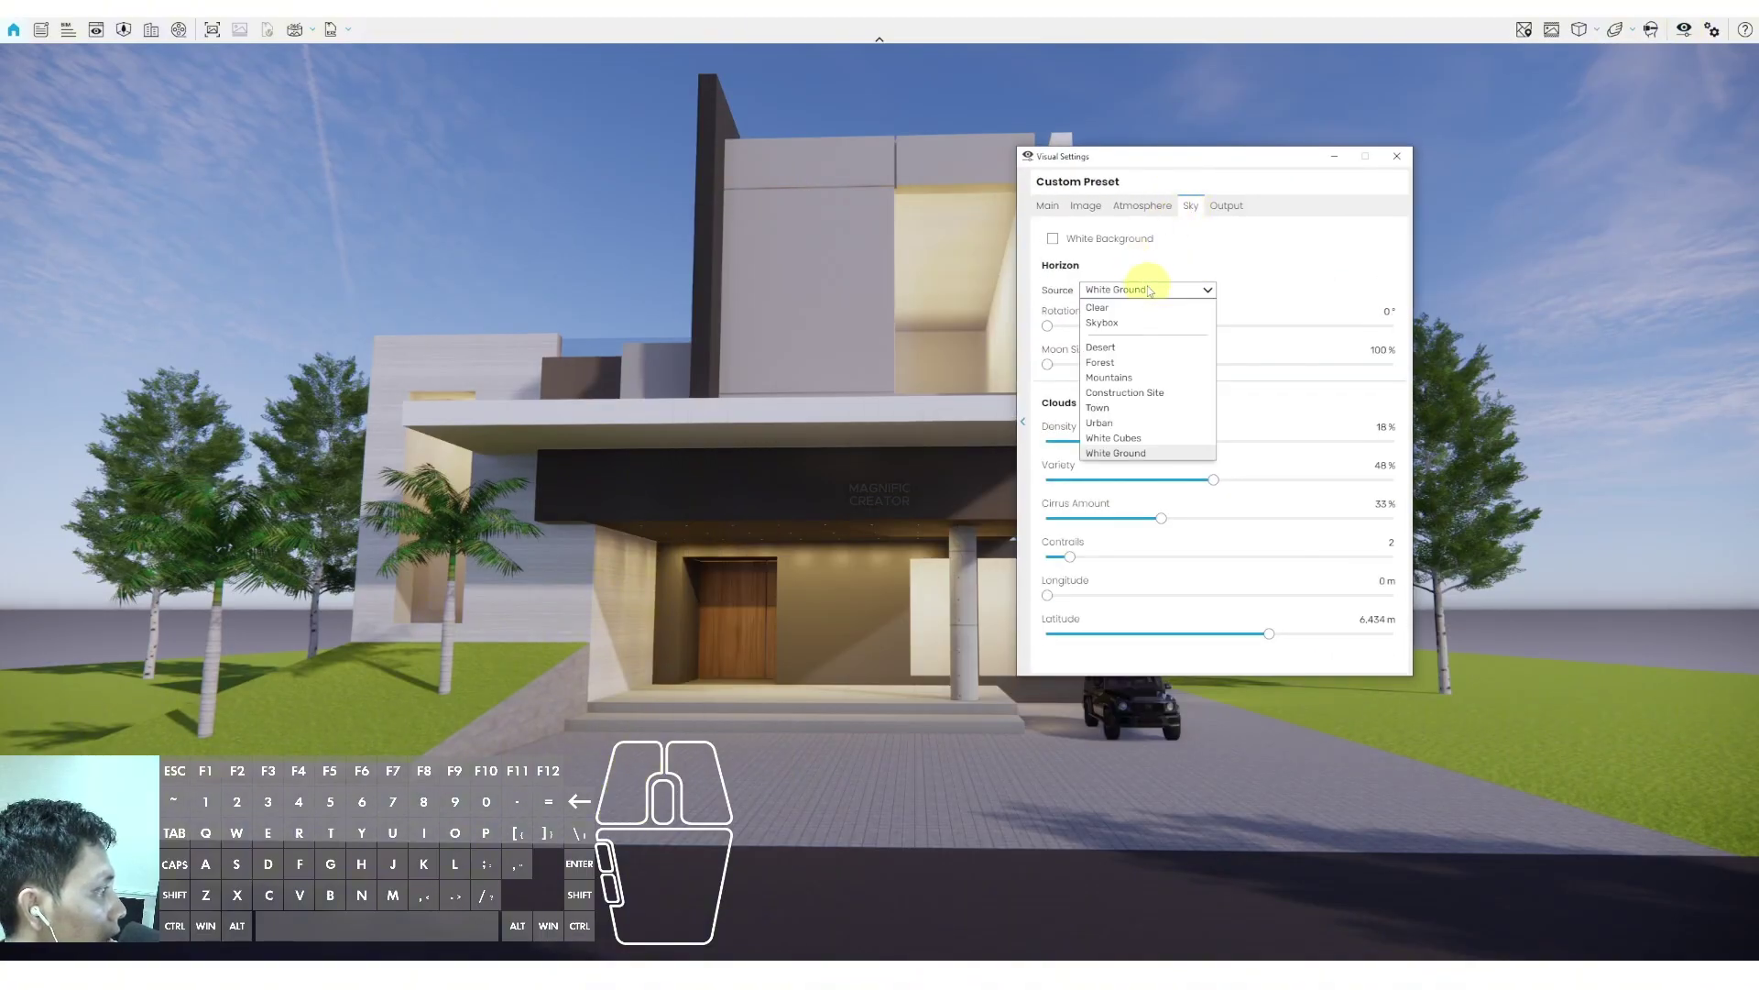
pyautogui.click(1105, 325)
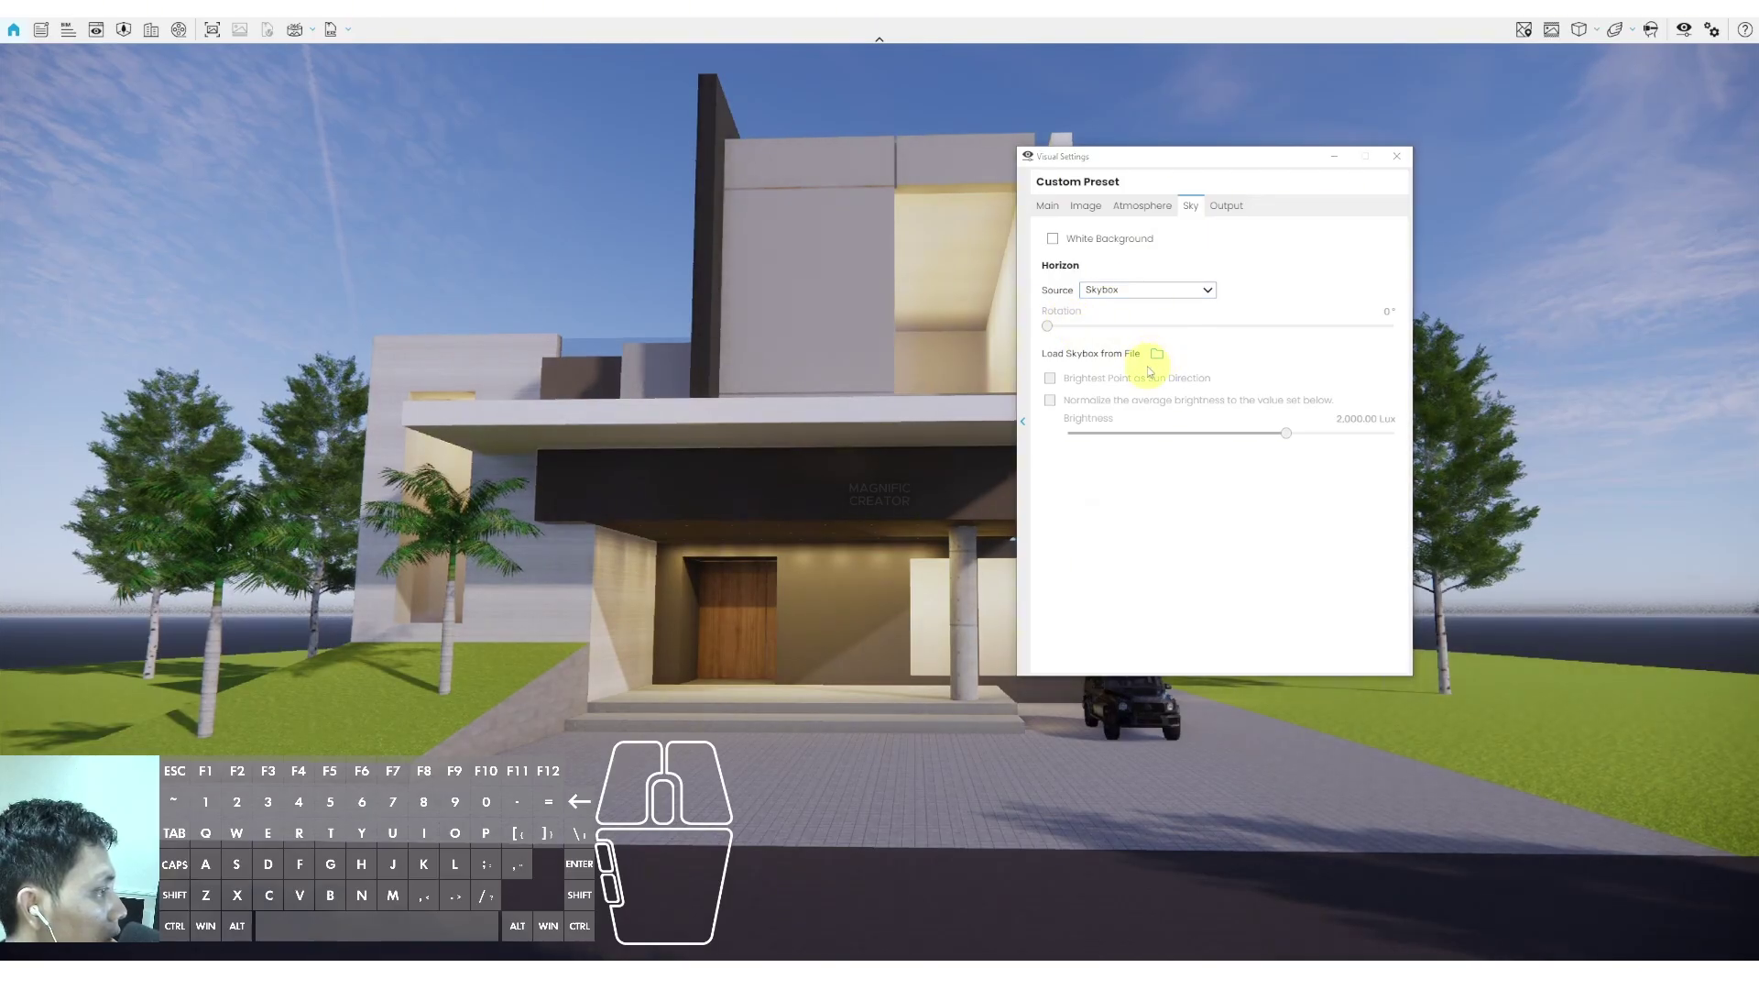
# Load blue.hdr from the 3d models & Preset enscape project folder on drive D as the skybox
pyautogui.click(1156, 354)
pyautogui.moveTo(1151, 180); pyautogui.dragTo(909, 149)
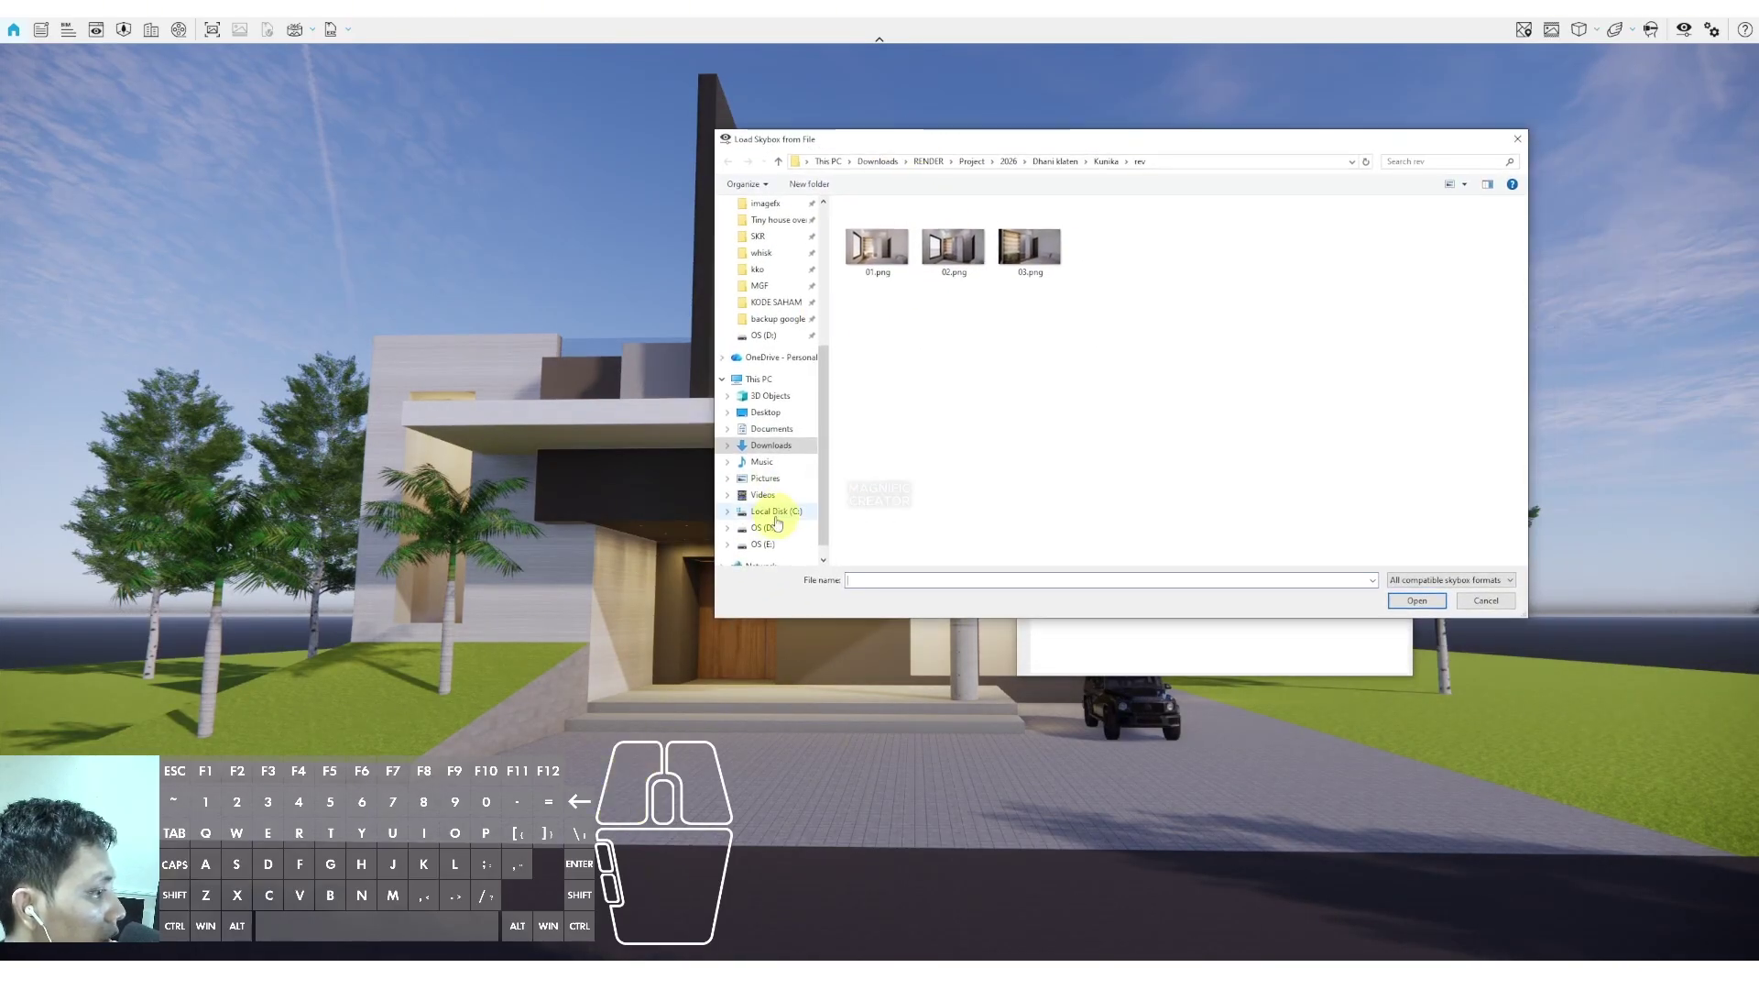
pyautogui.click(765, 529)
pyautogui.doubleClick(875, 322)
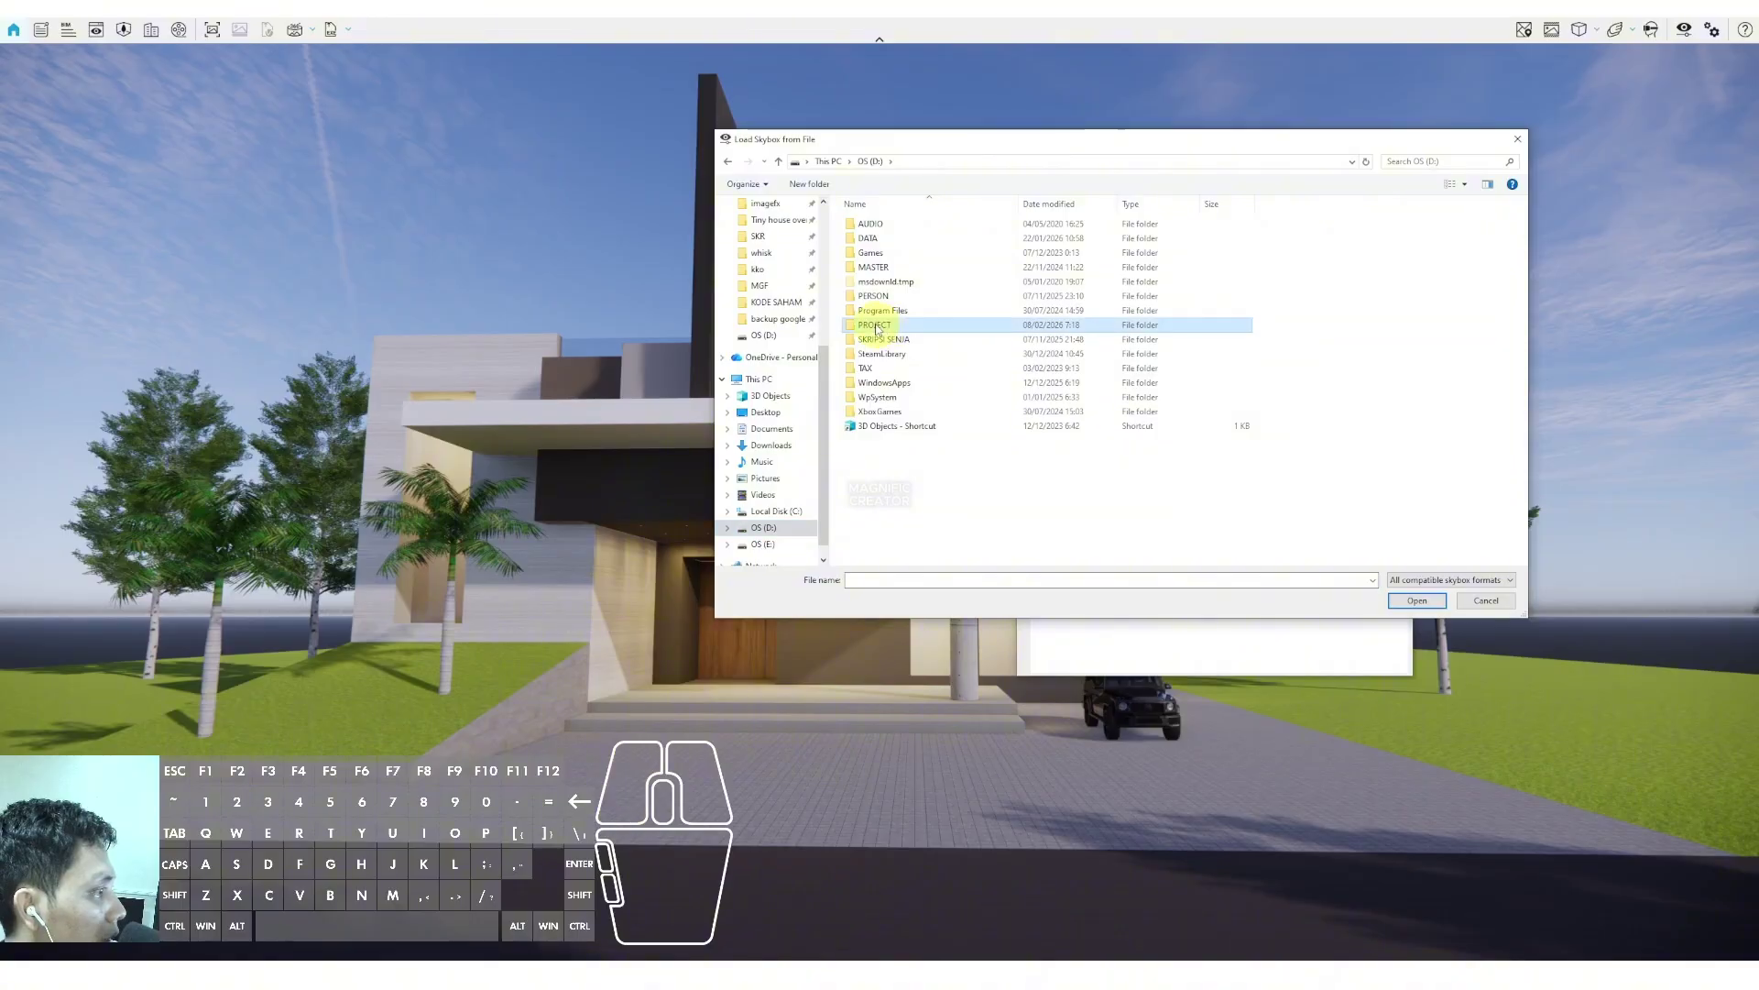
pyautogui.doubleClick(904, 239)
pyautogui.doubleClick(878, 284)
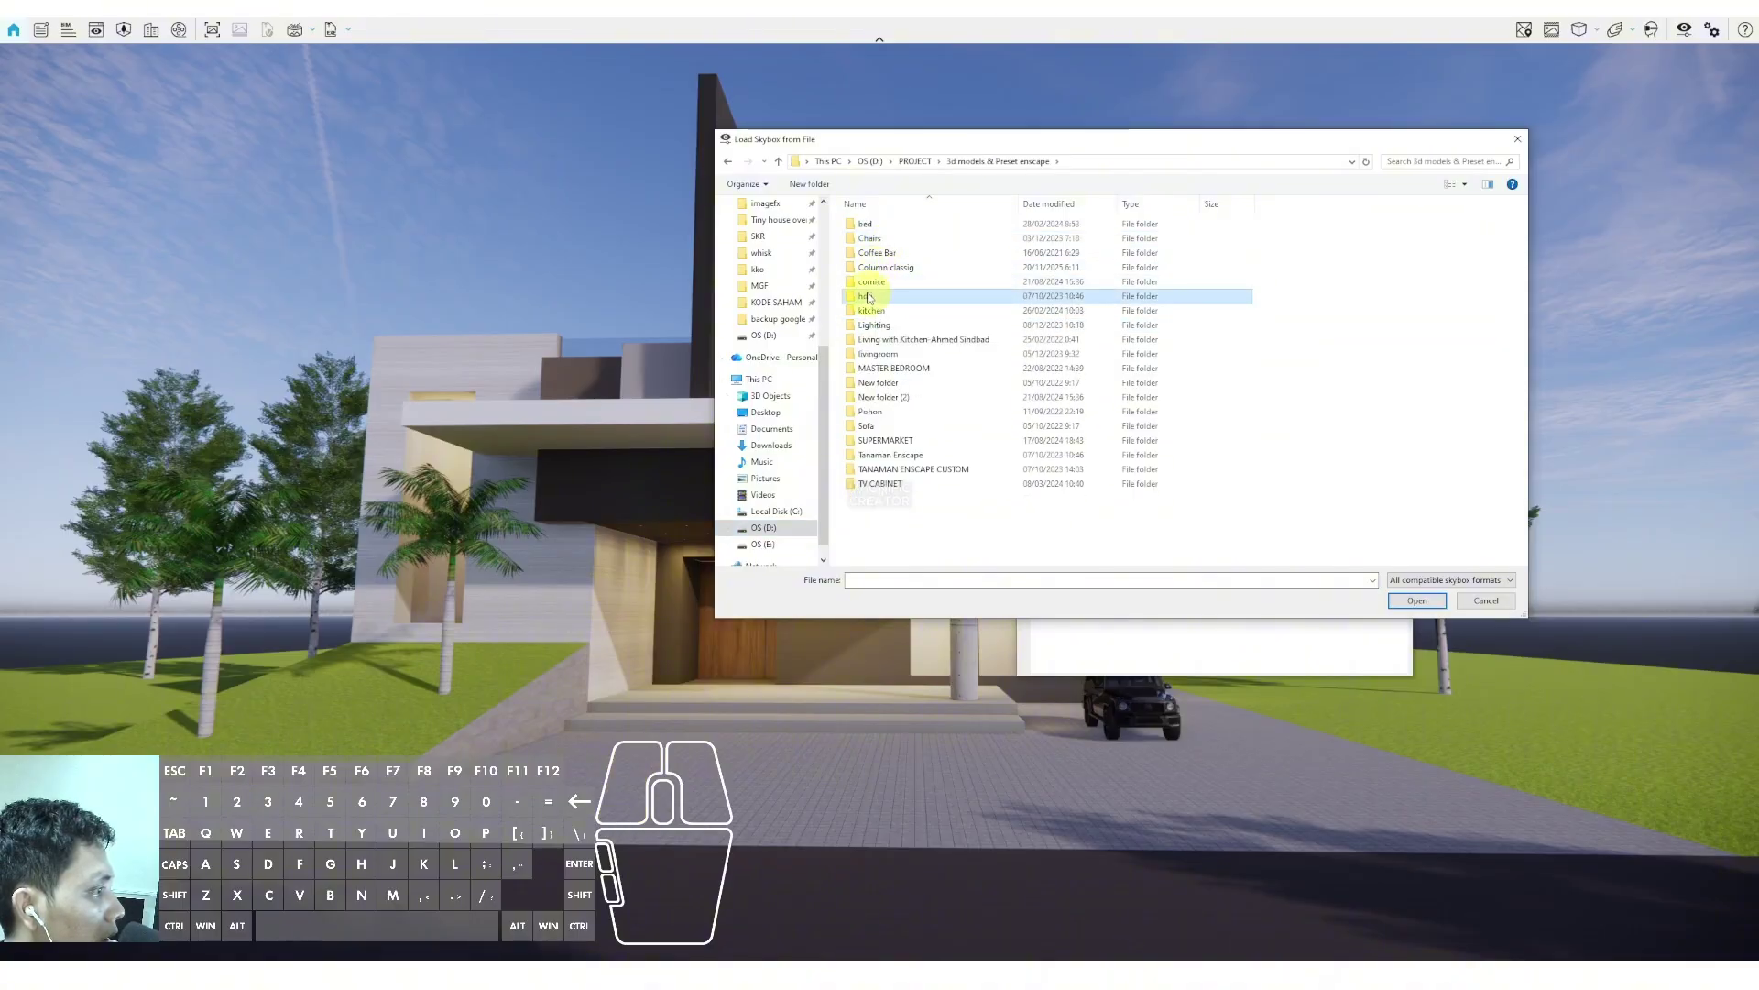
pyautogui.doubleClick(955, 234)
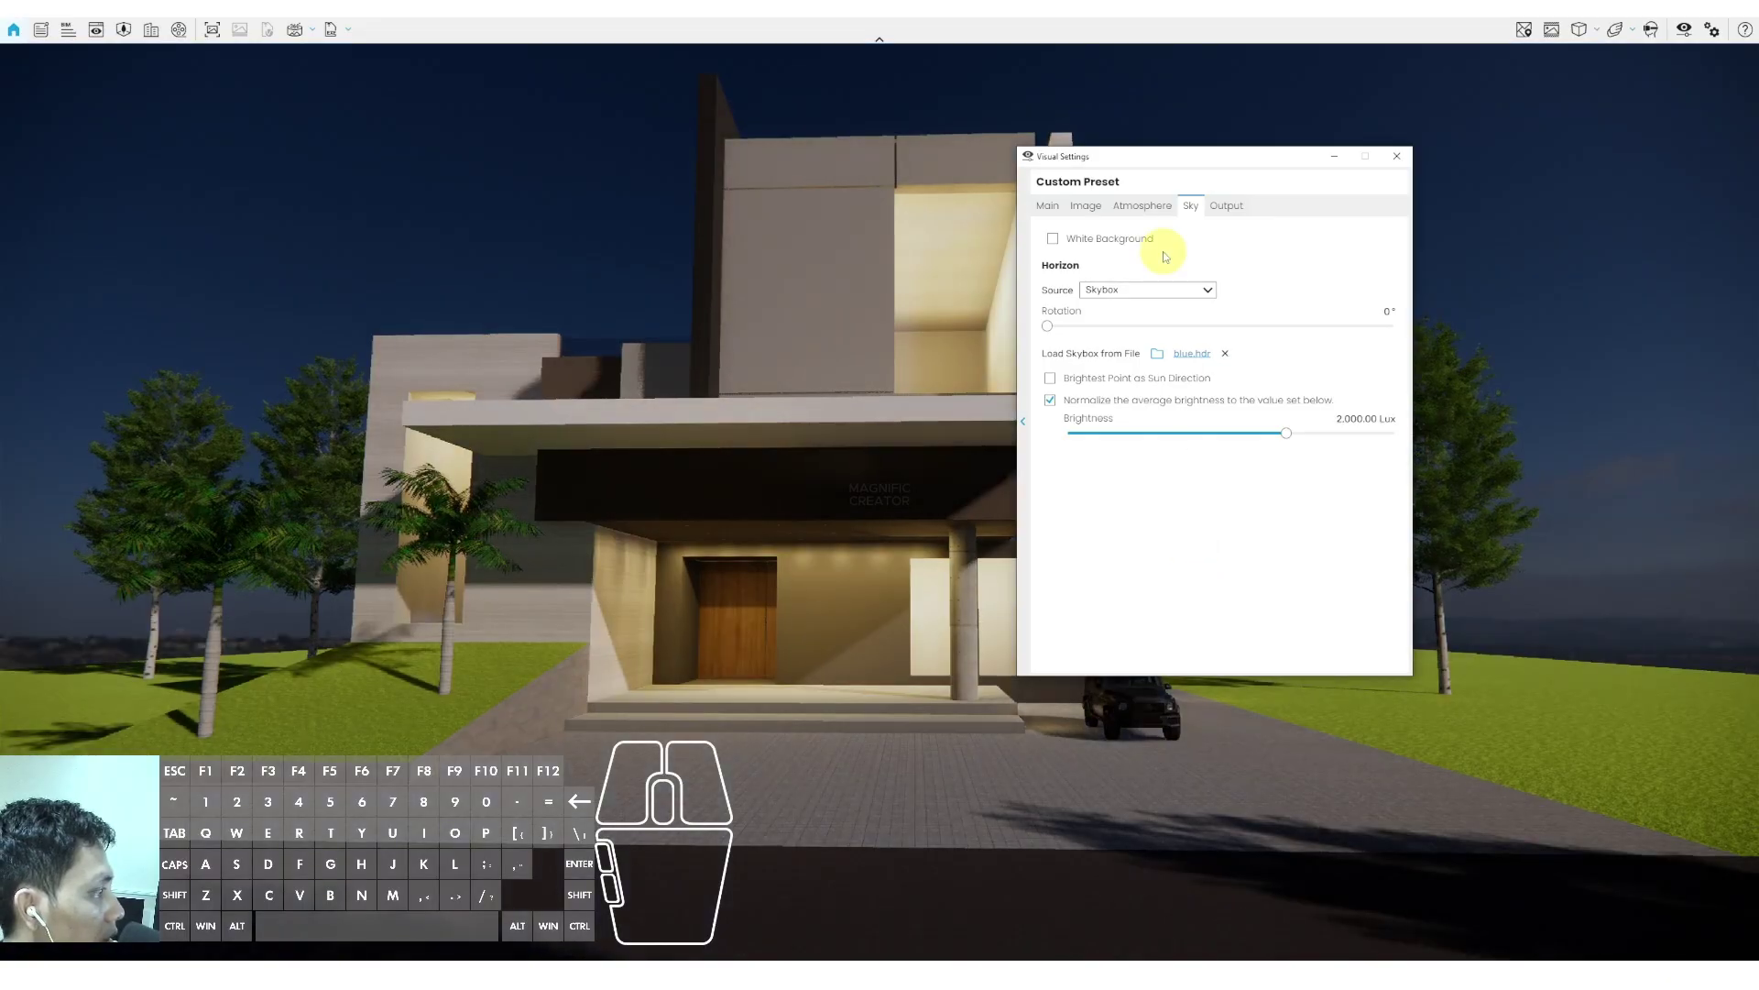
# Raise the skybox's normalized brightness to about 11,228 Lux, rotate the sky behind the house and minimize the visual settings
pyautogui.click(1049, 207)
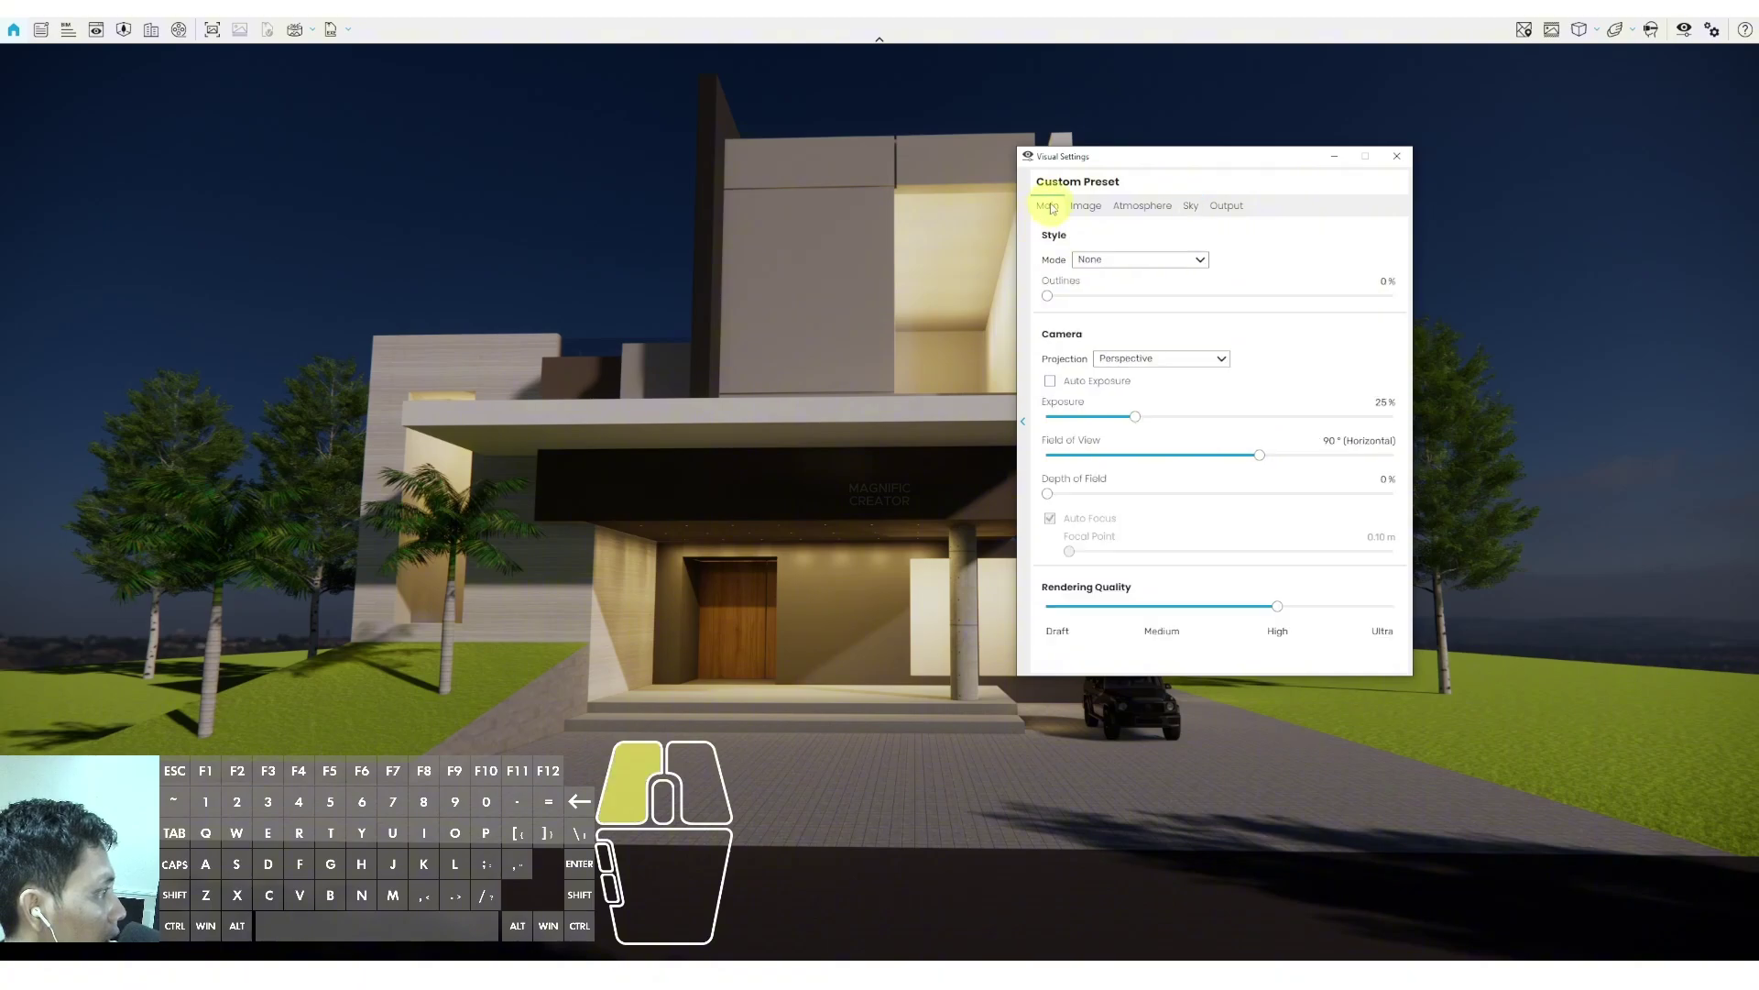
pyautogui.click(1221, 210)
pyautogui.click(1190, 211)
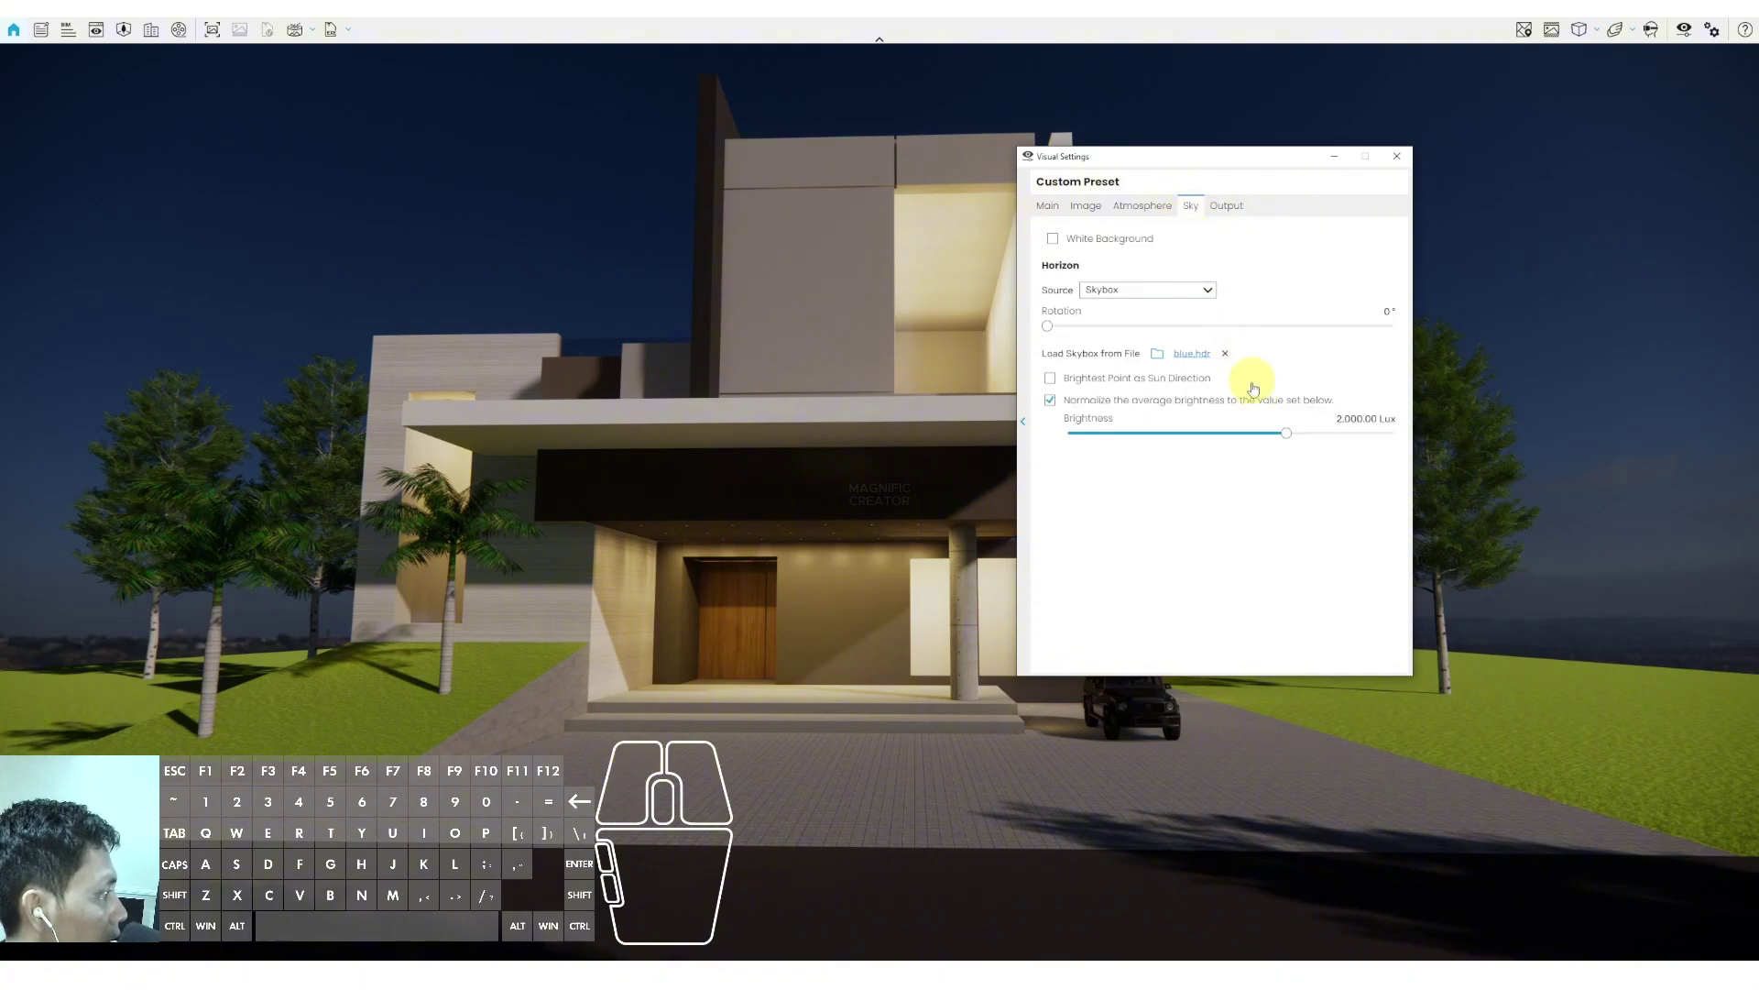
pyautogui.moveTo(1287, 438); pyautogui.dragTo(1324, 440)
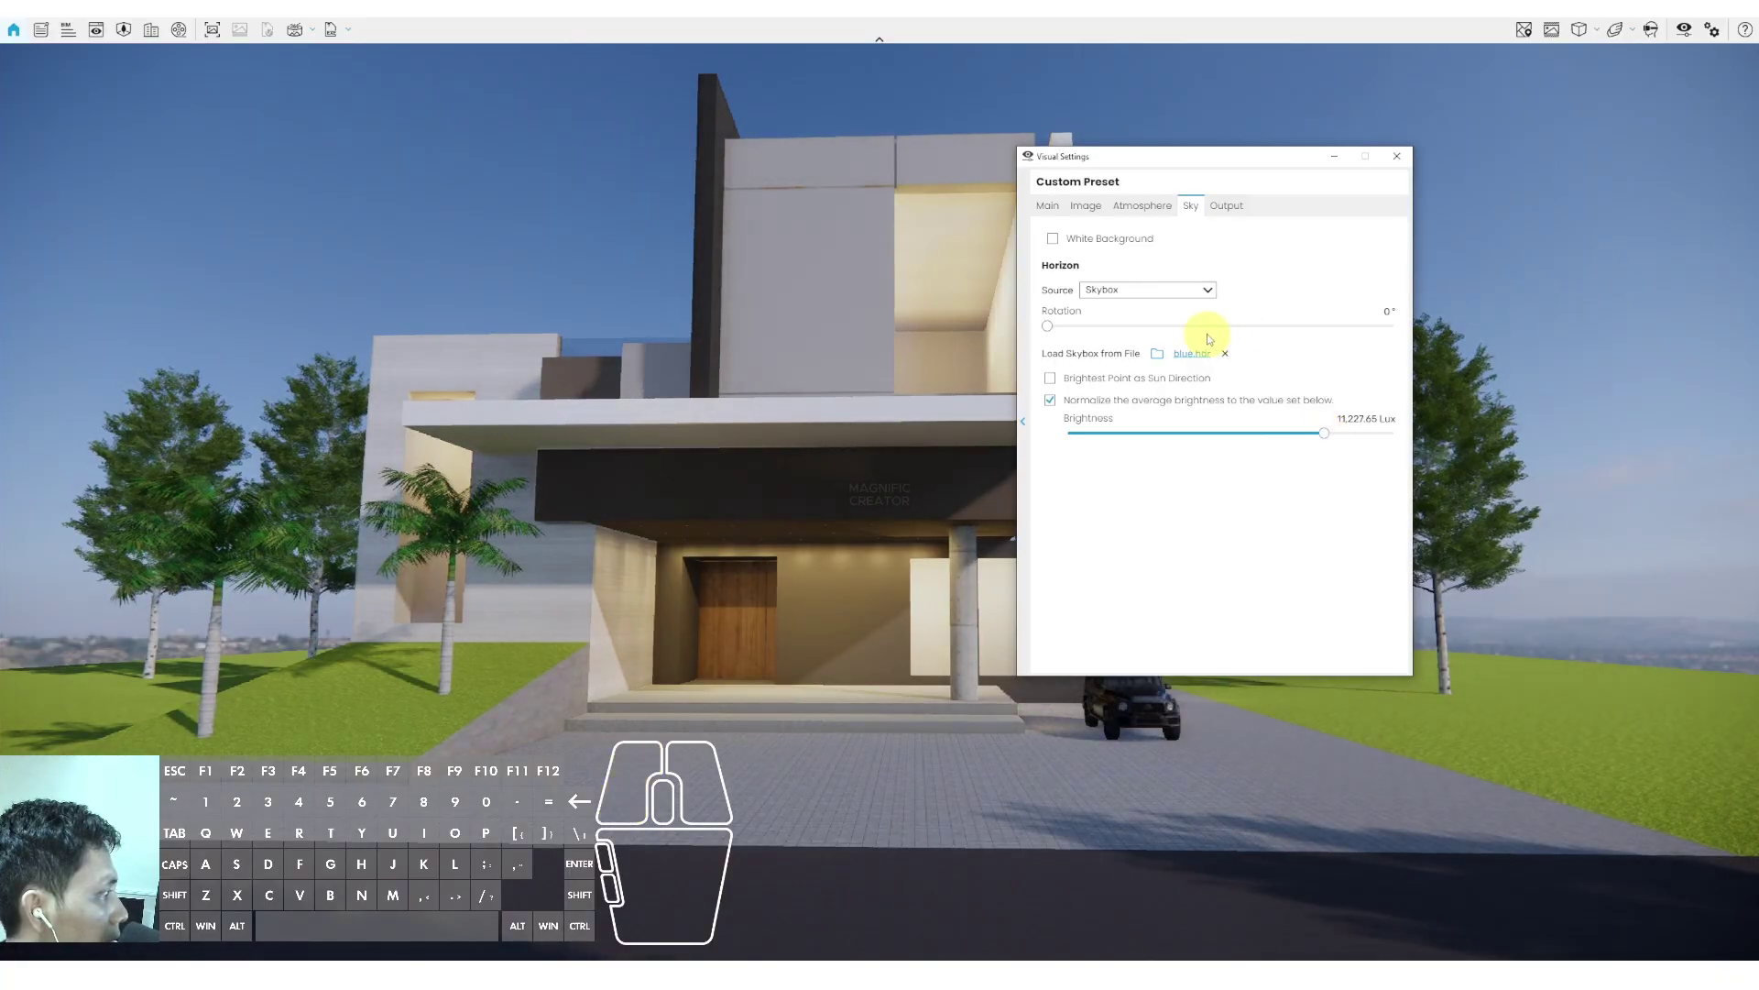
pyautogui.moveTo(1048, 329); pyautogui.dragTo(1234, 325)
pyautogui.click(1339, 159)
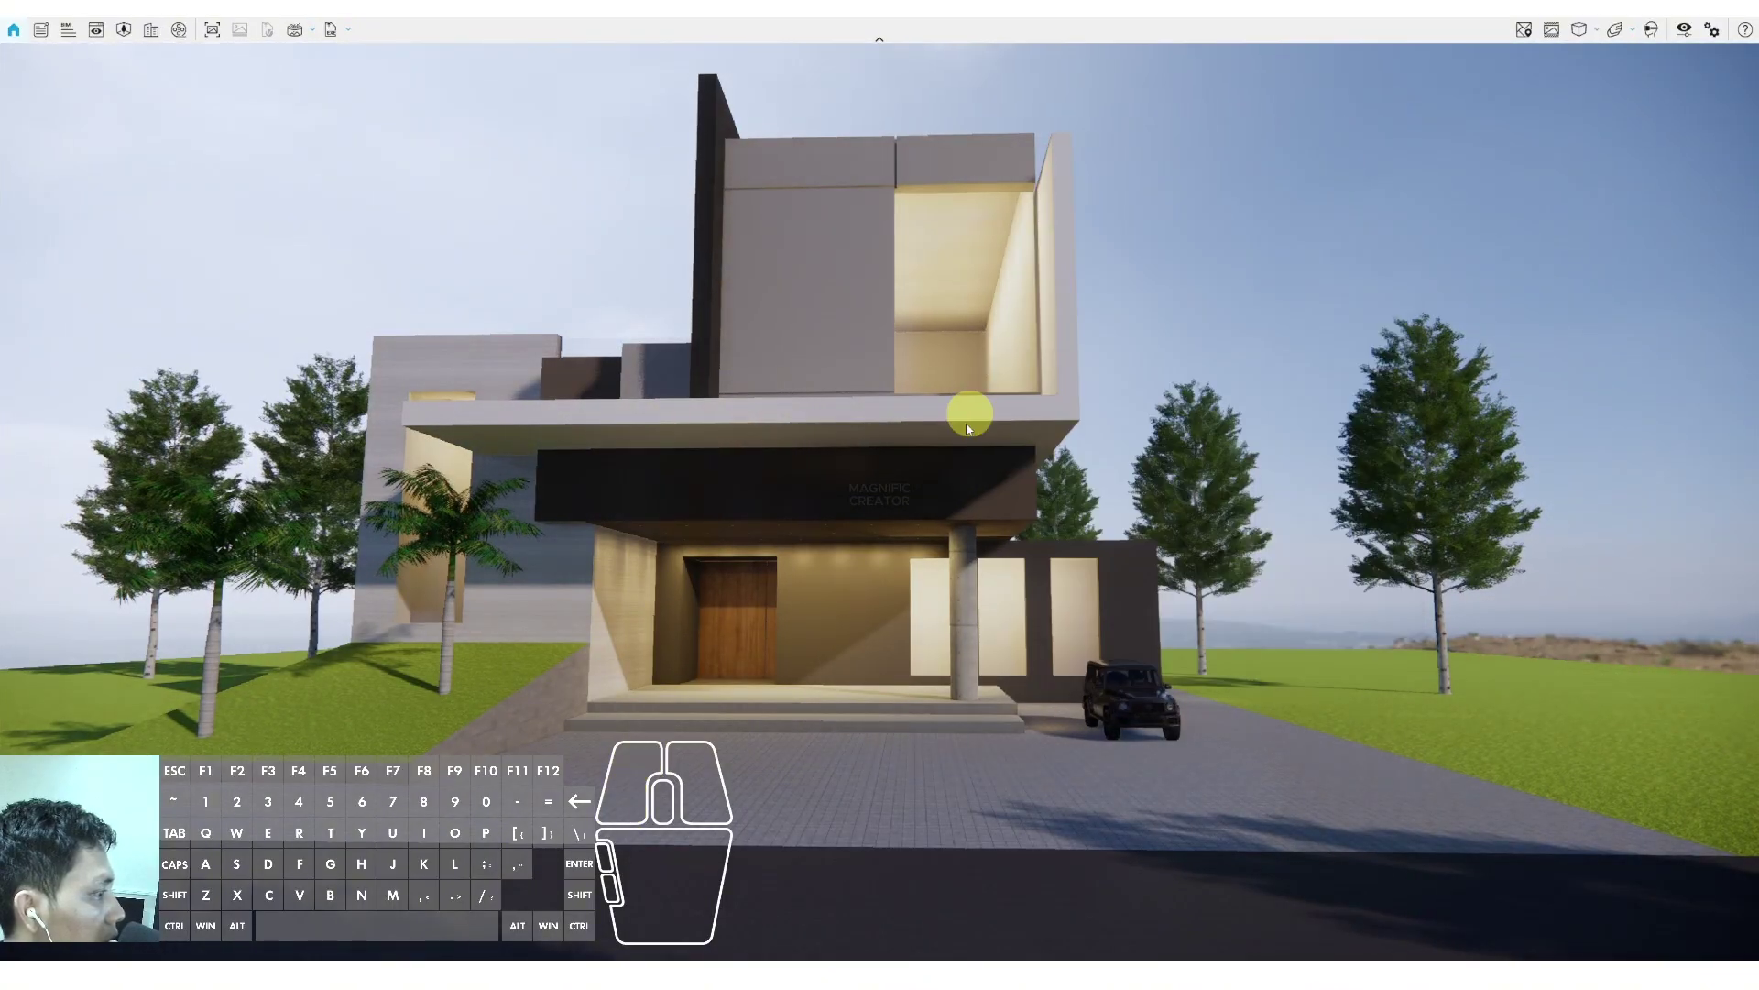
pyautogui.press('d')
pyautogui.moveTo(967, 417); pyautogui.dragTo(937, 486)
pyautogui.press('a')
pyautogui.press('s')
pyautogui.press('d')
pyautogui.press('a')
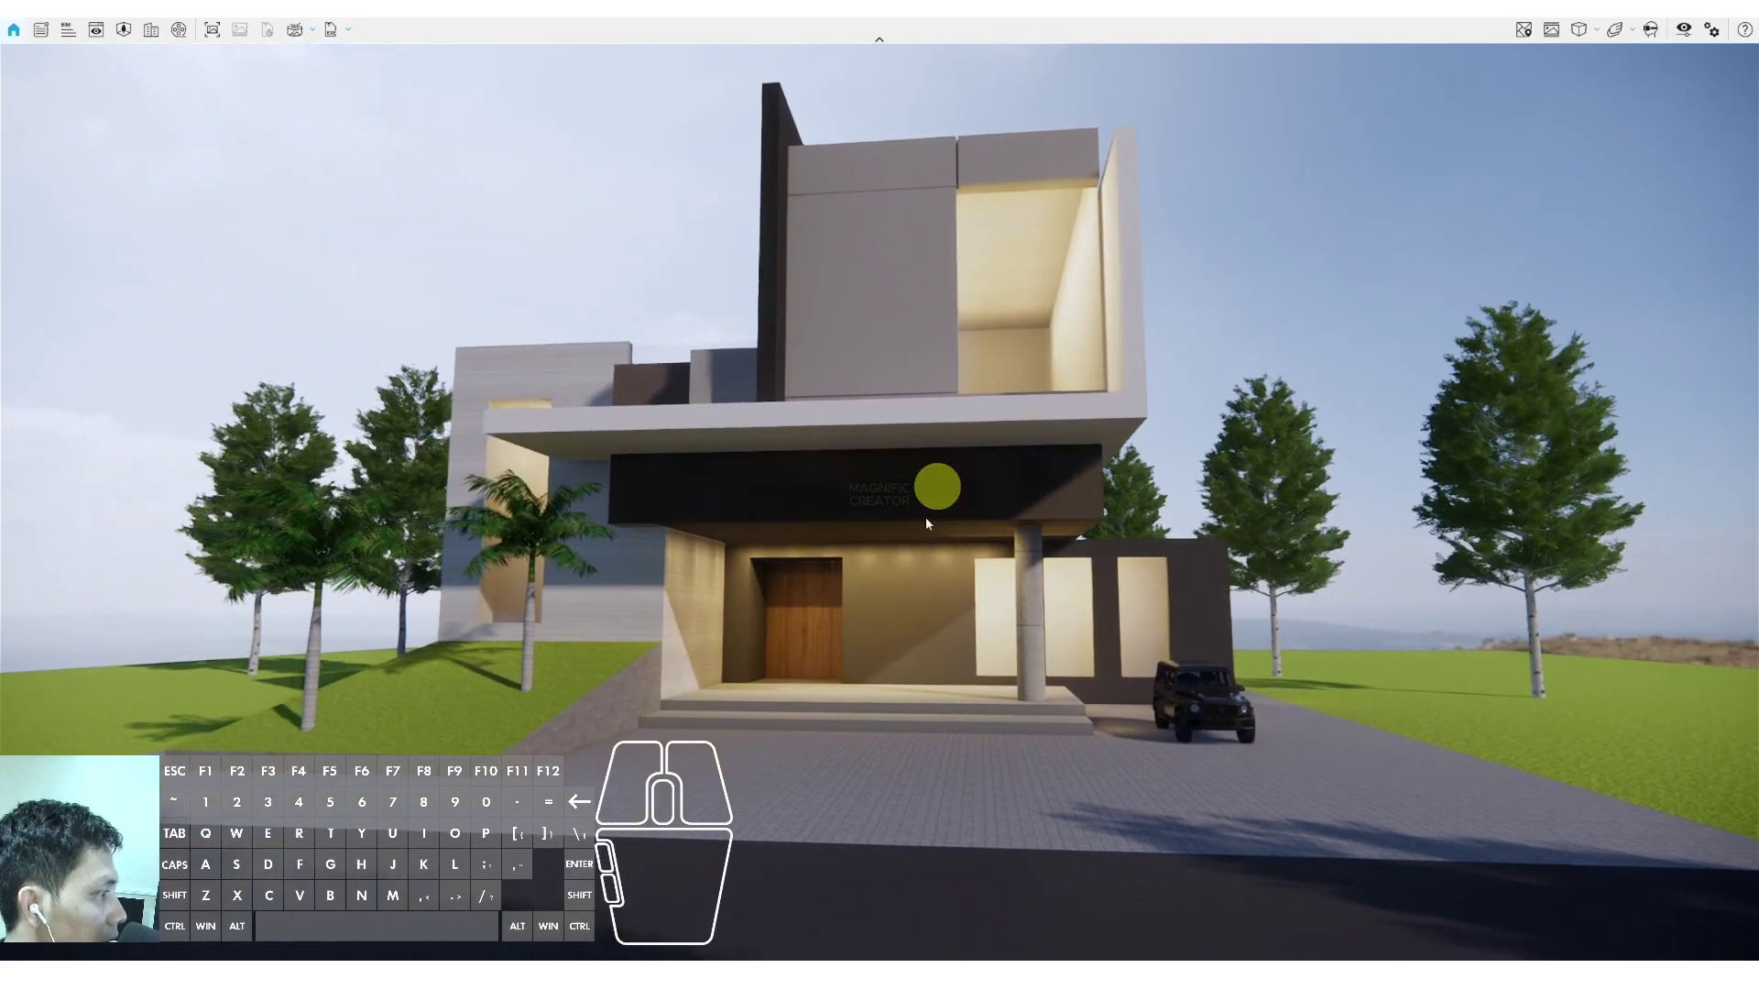
# Switch to SketchUp, leave the open group and copy the pair of trees across the lawn on the driveway side
pyautogui.moveTo(788, 960)
pyautogui.click(553, 908)
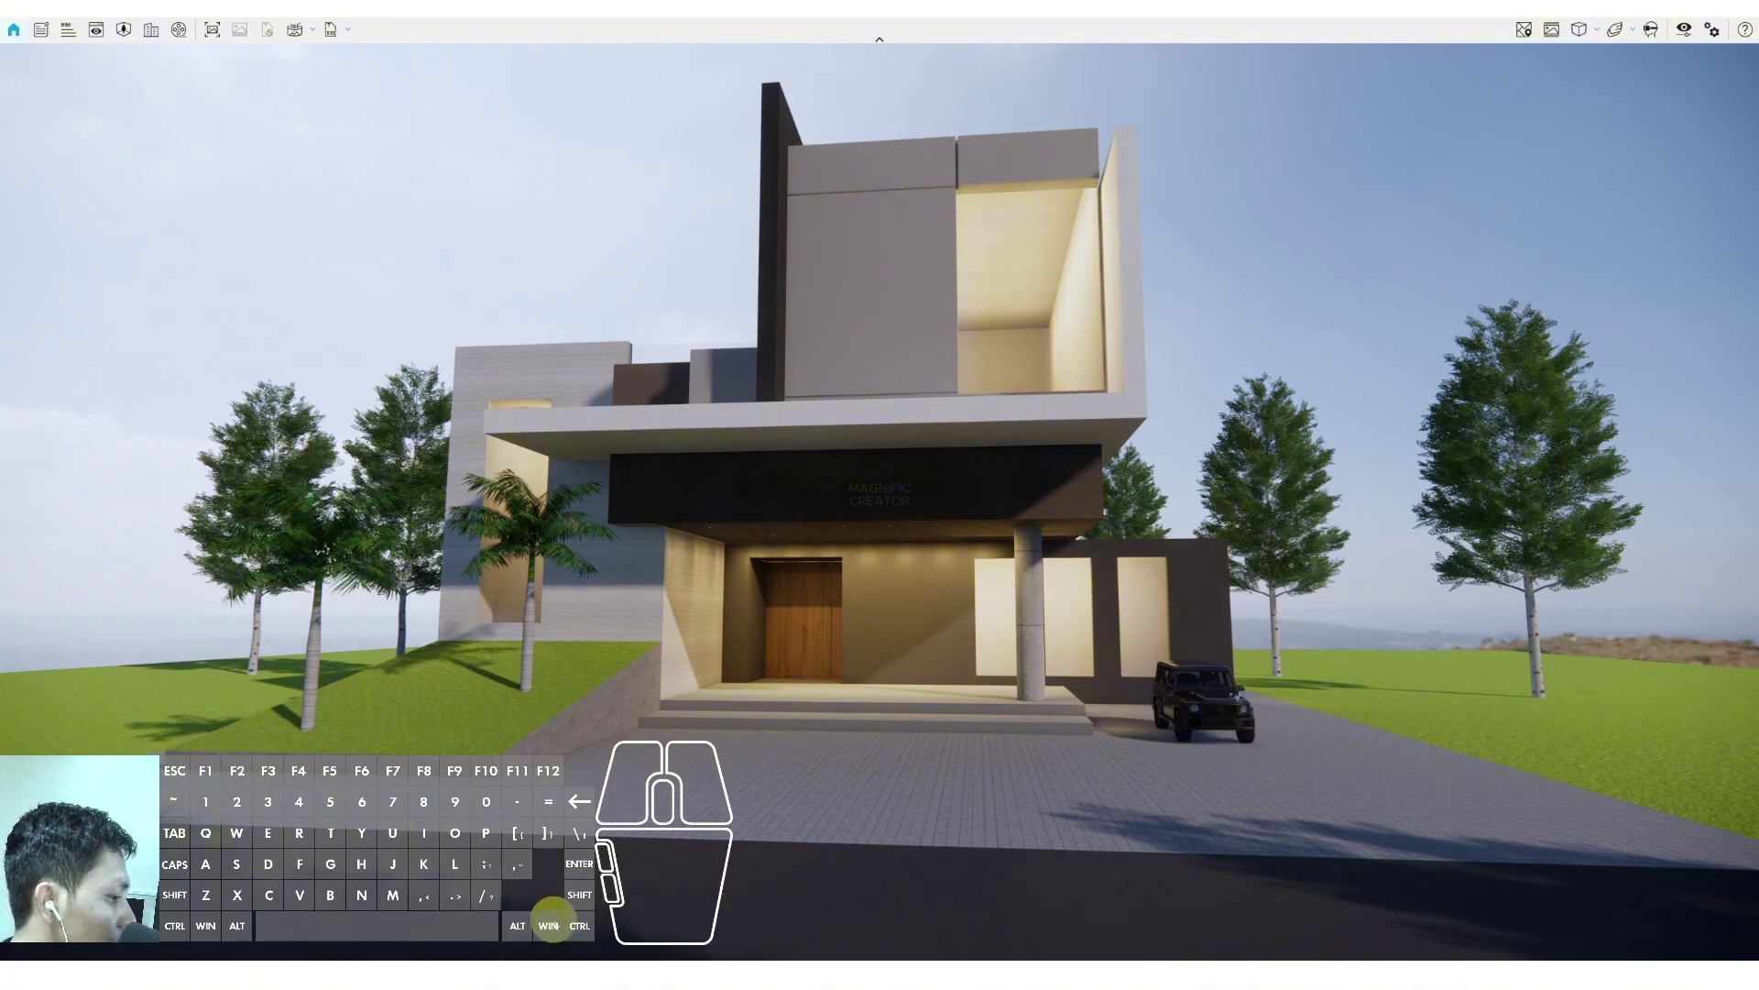
pyautogui.scroll(-6, 777, 578)
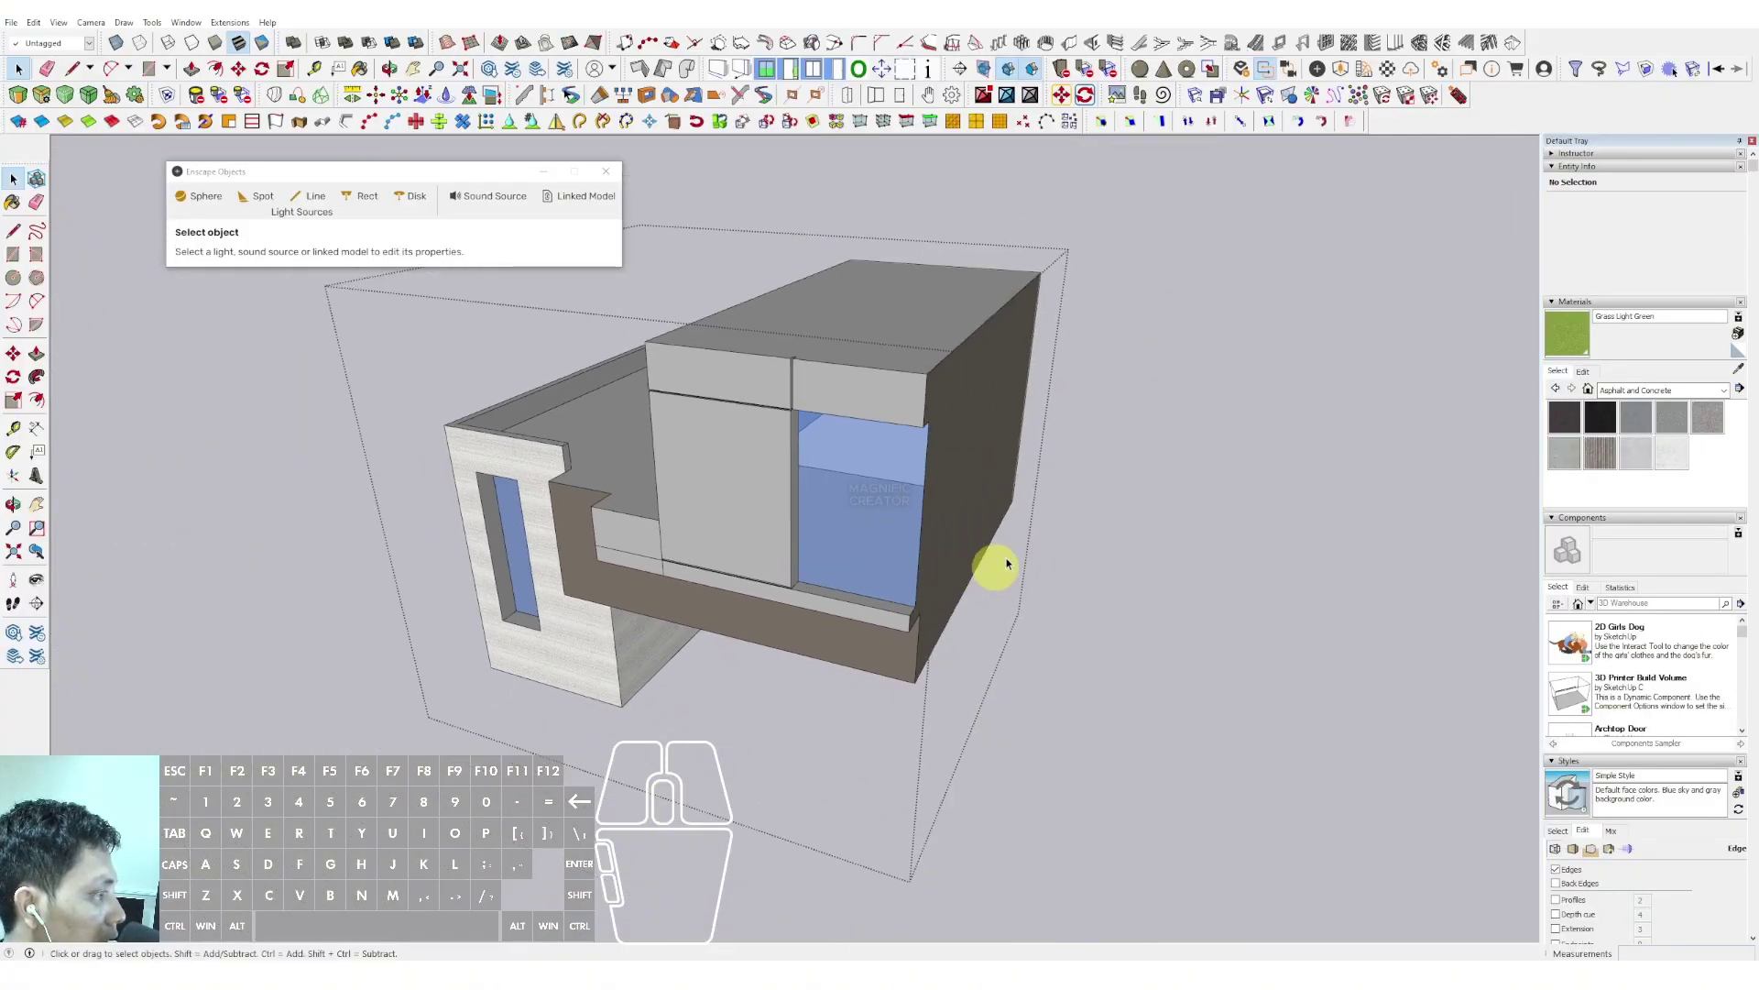
pyautogui.click(1213, 293)
pyautogui.click(1213, 293)
pyautogui.moveTo(1076, 449)
pyautogui.mouseDown(button='middle')
pyautogui.moveTo(1145, 544)
pyautogui.moveTo(962, 511)
pyautogui.mouseUp(button='middle')
pyautogui.press('m')
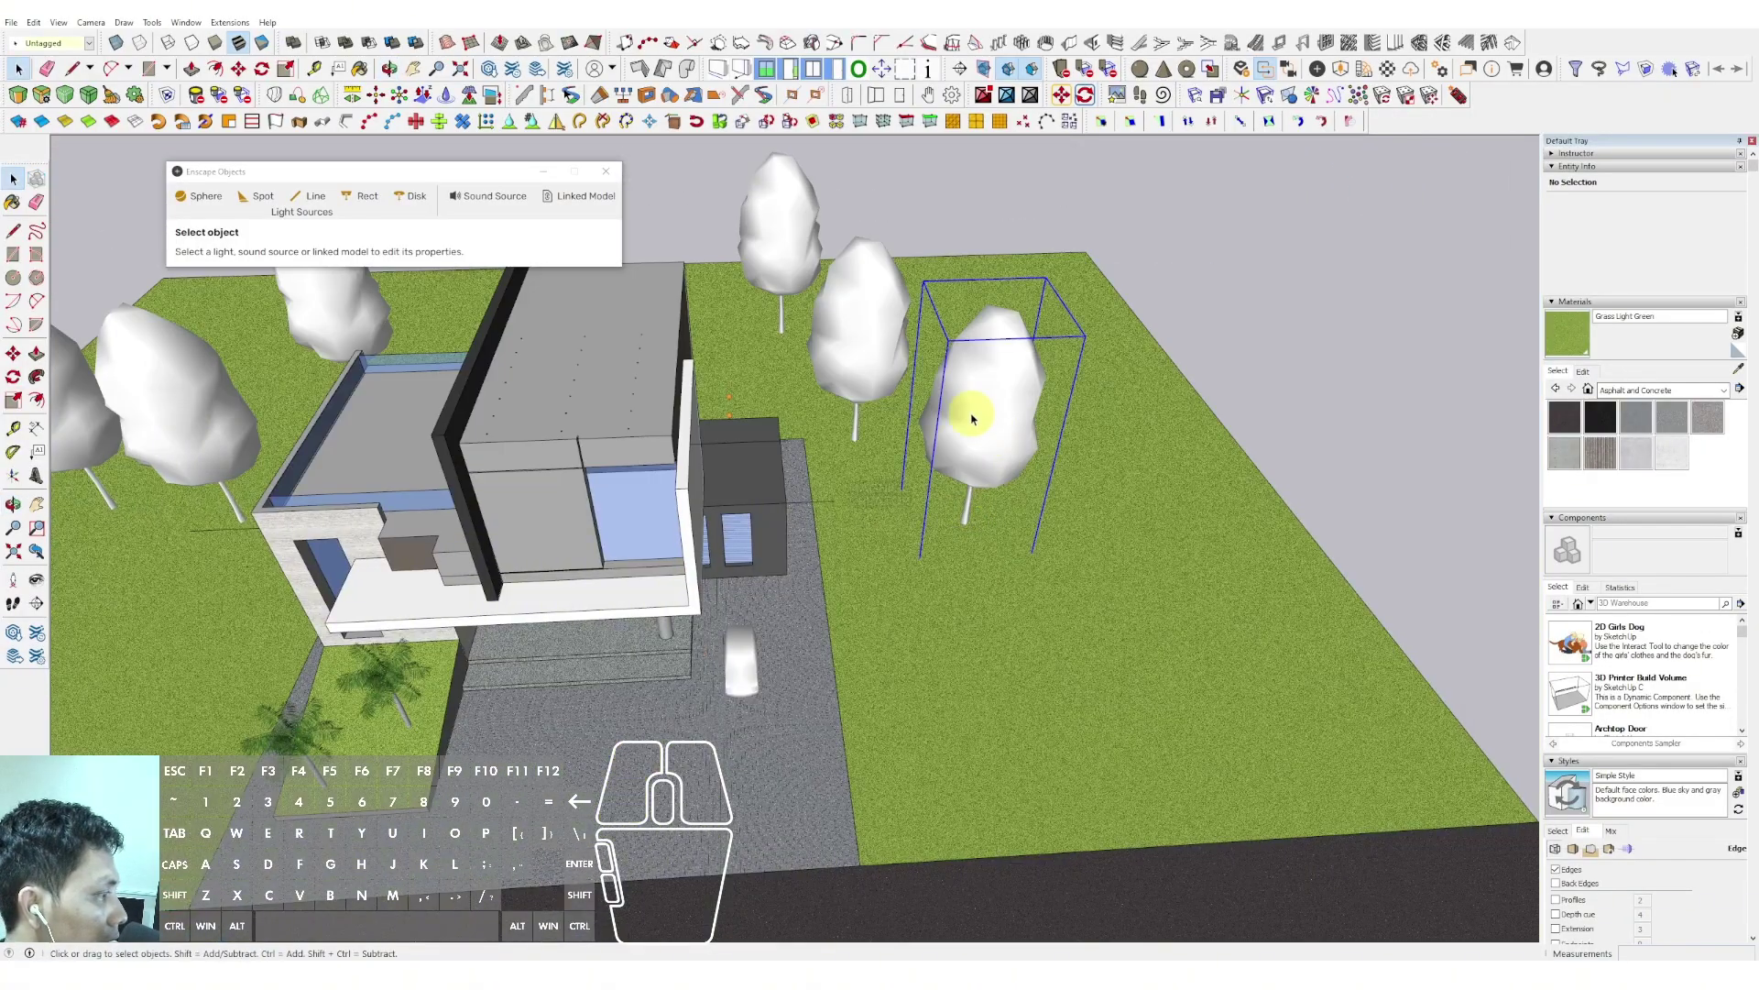
pyautogui.click(1029, 676)
pyautogui.press('ctrl')
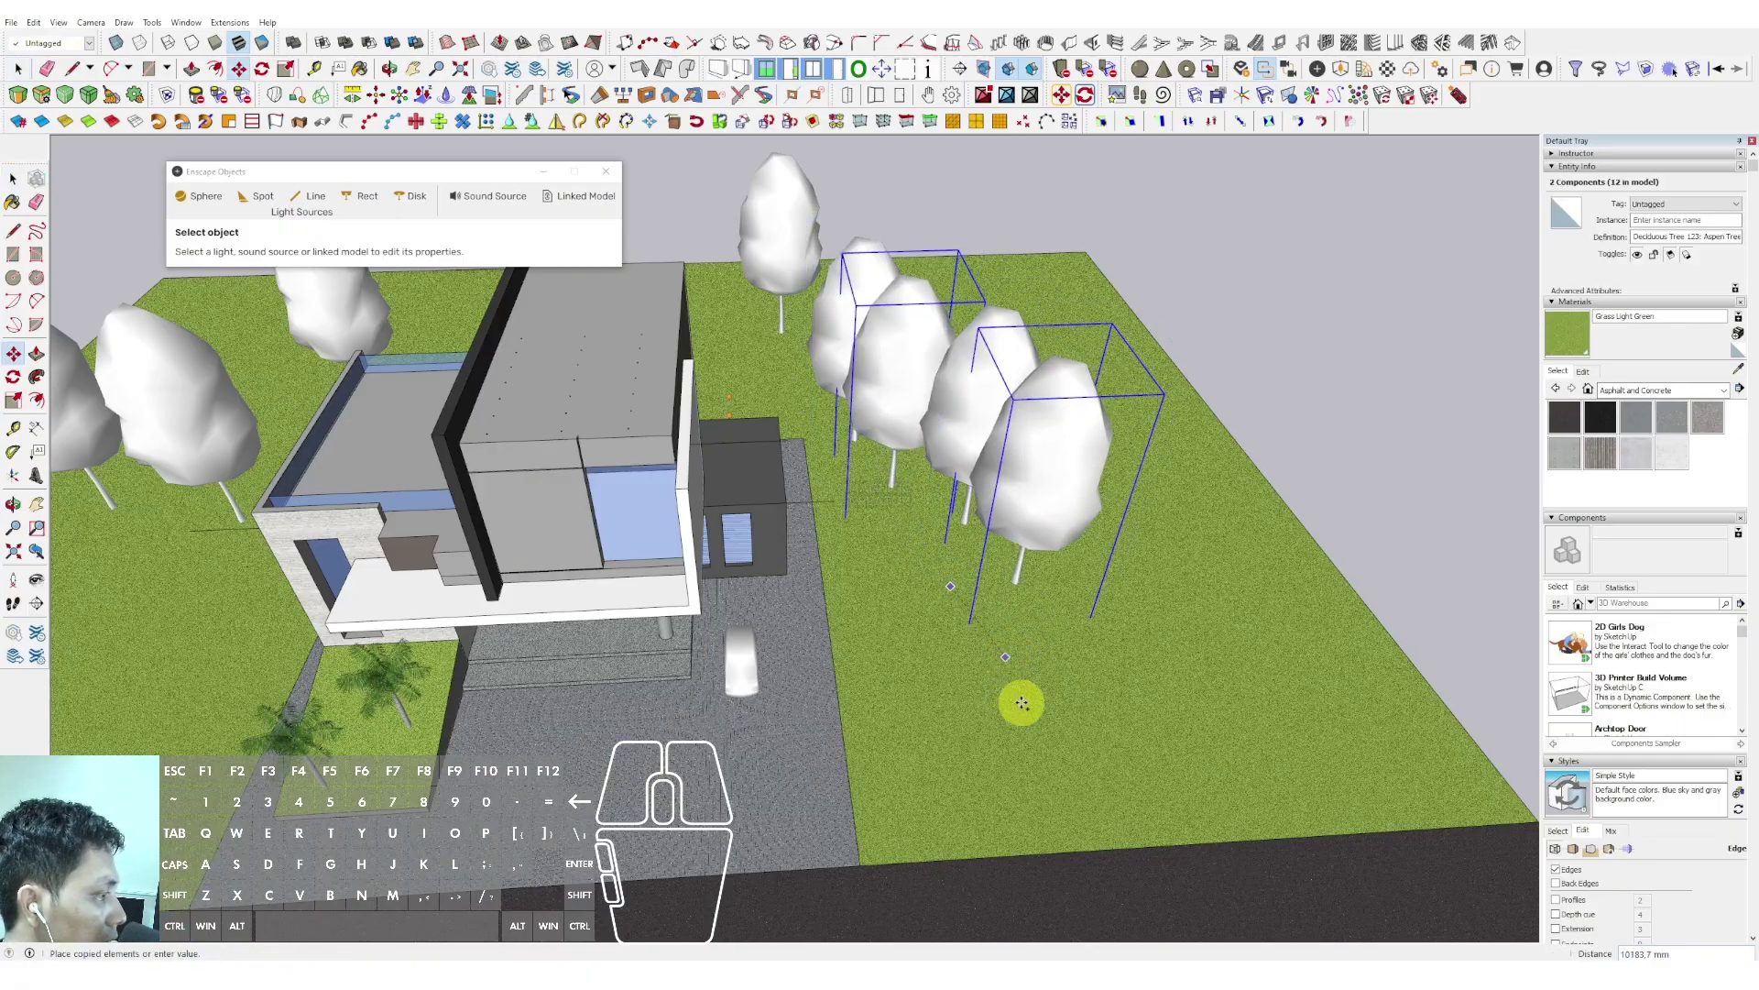
pyautogui.click(1265, 678)
pyautogui.scroll(-1, 1105, 436)
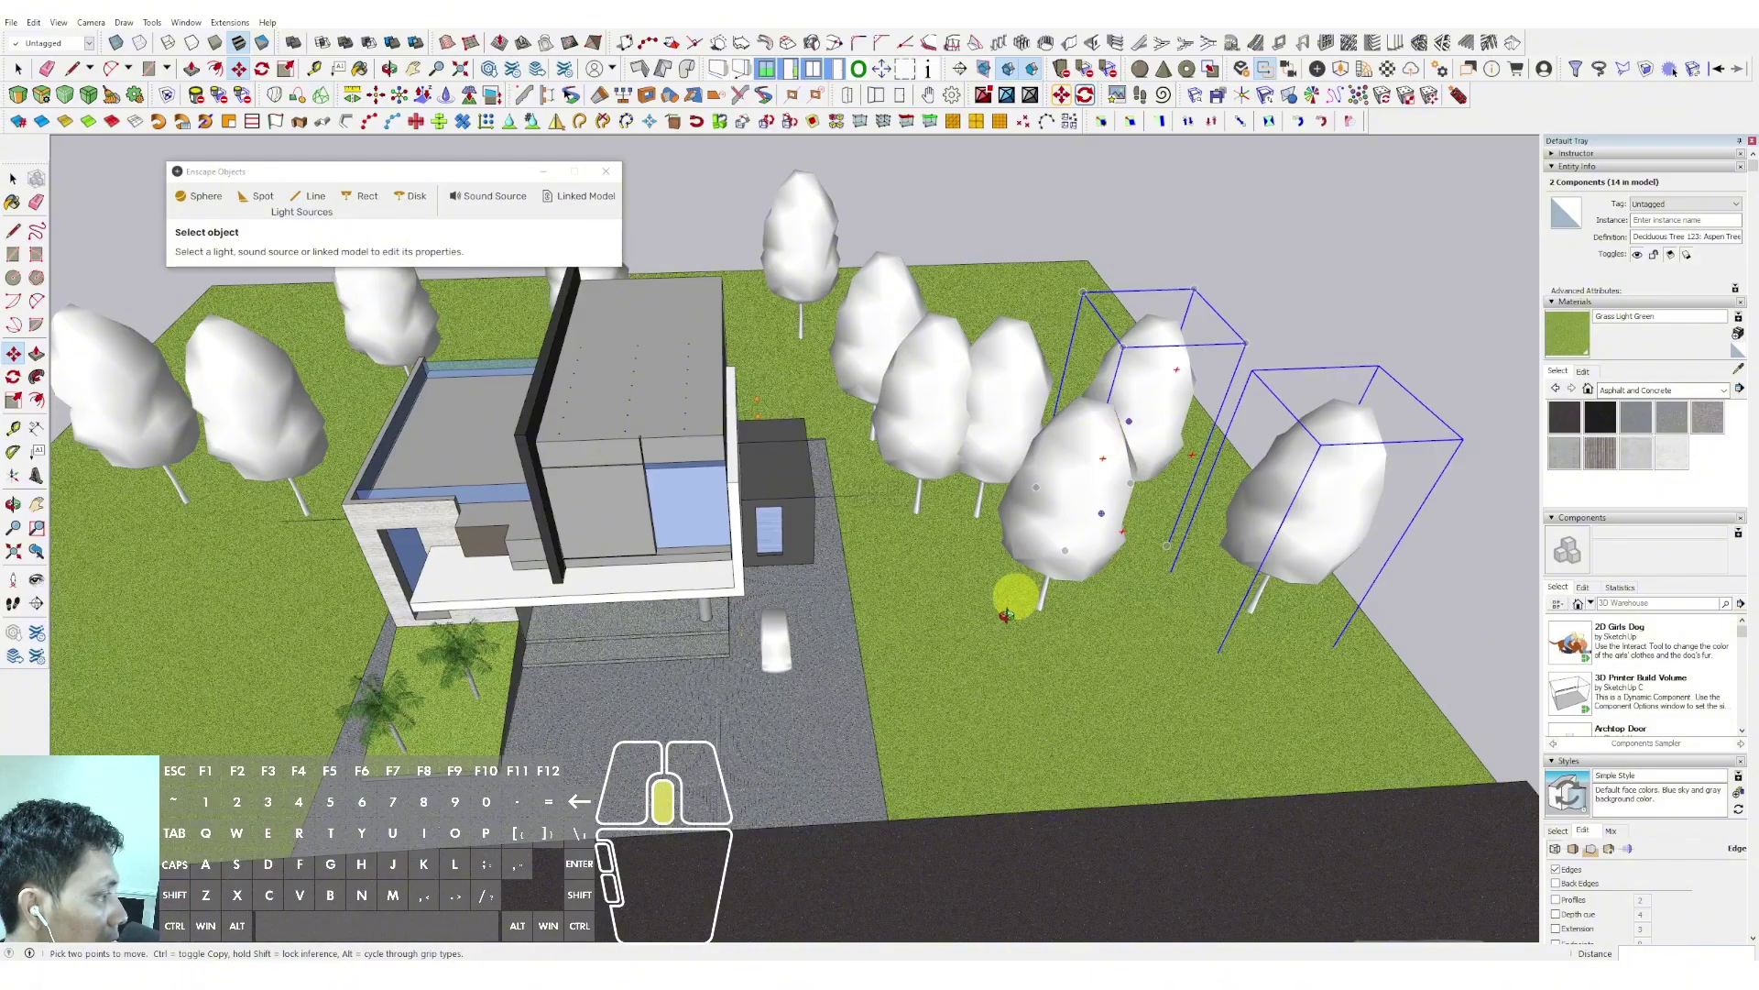
# Place further copies of the tree pair toward the rear corner of the lawn on the driveway side
pyautogui.moveTo(1006, 615); pyautogui.dragTo(1060, 501, button='middle')
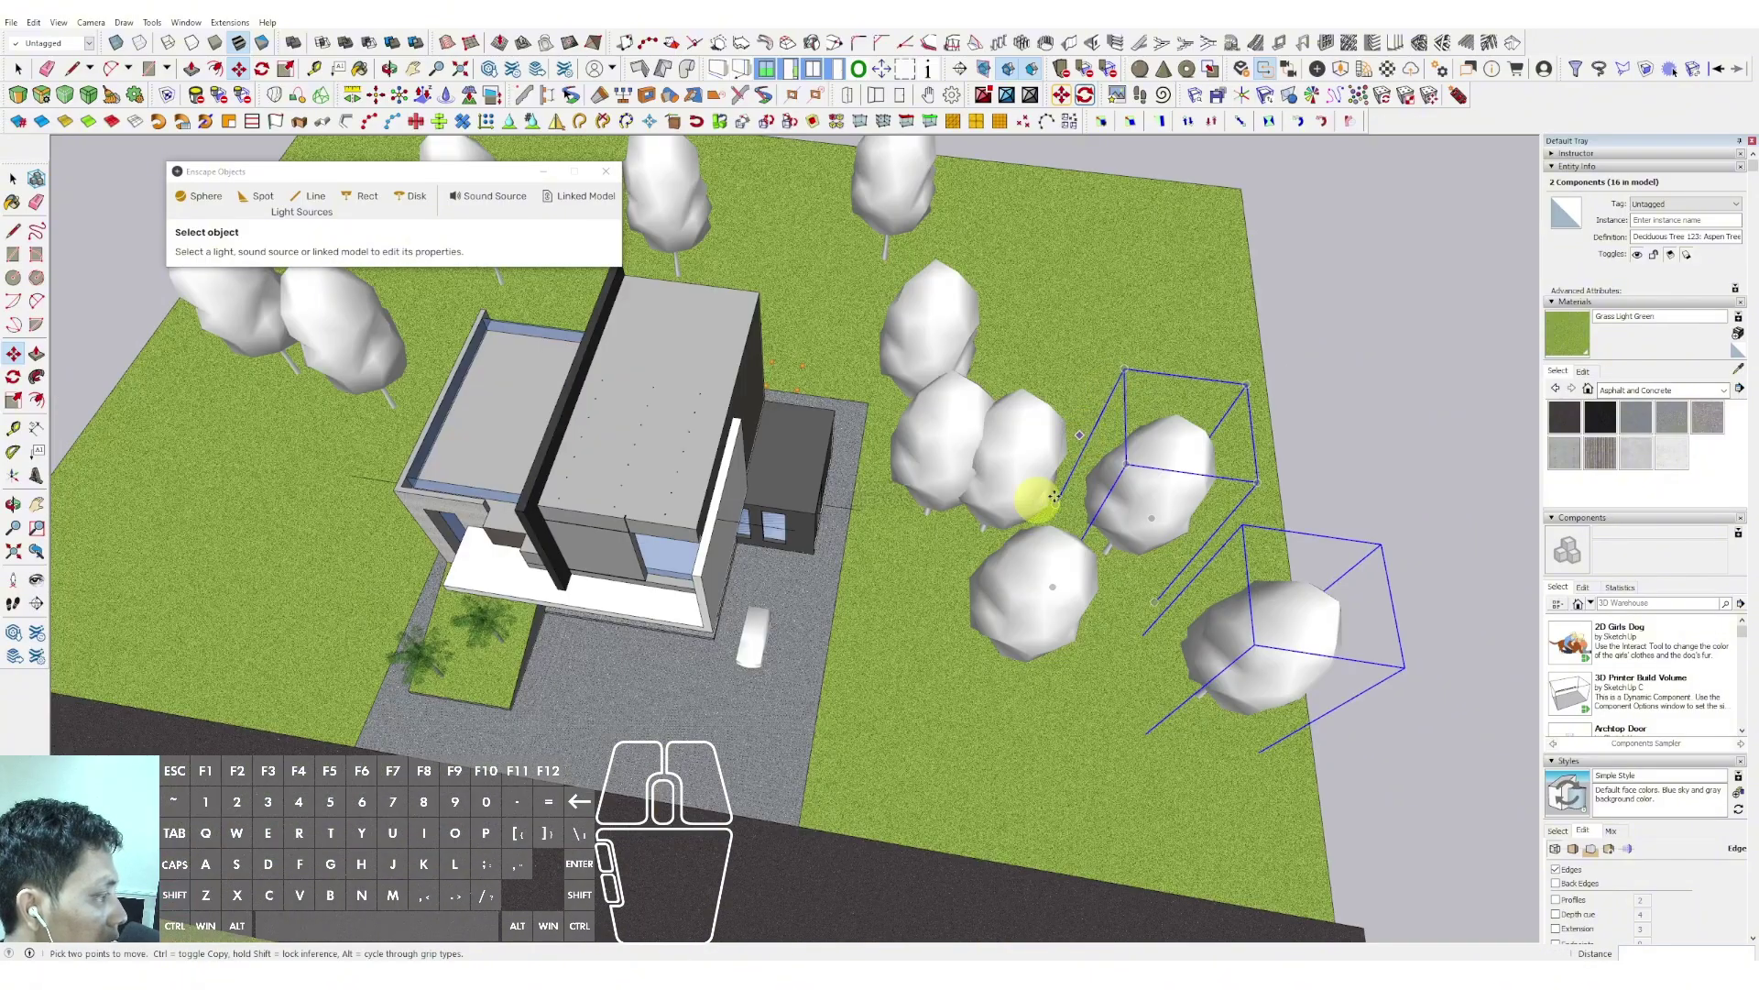
pyautogui.scroll(-2, 1090, 475)
pyautogui.click(1126, 521)
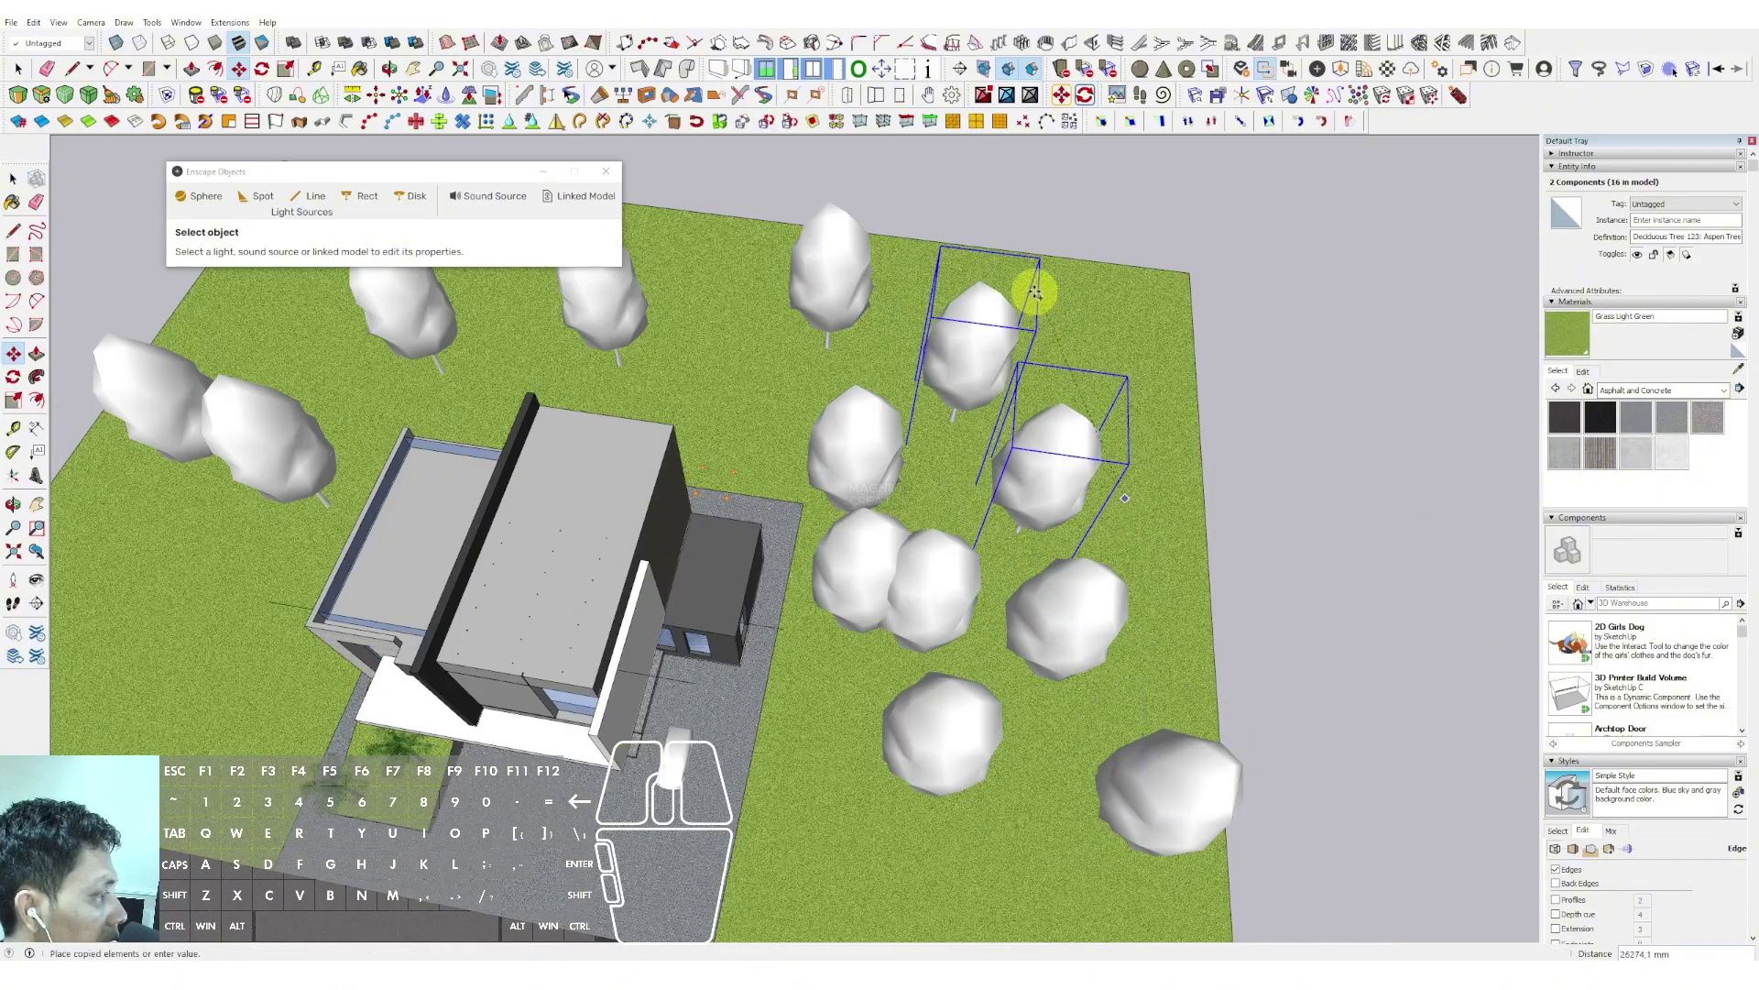
pyautogui.press('ctrl')
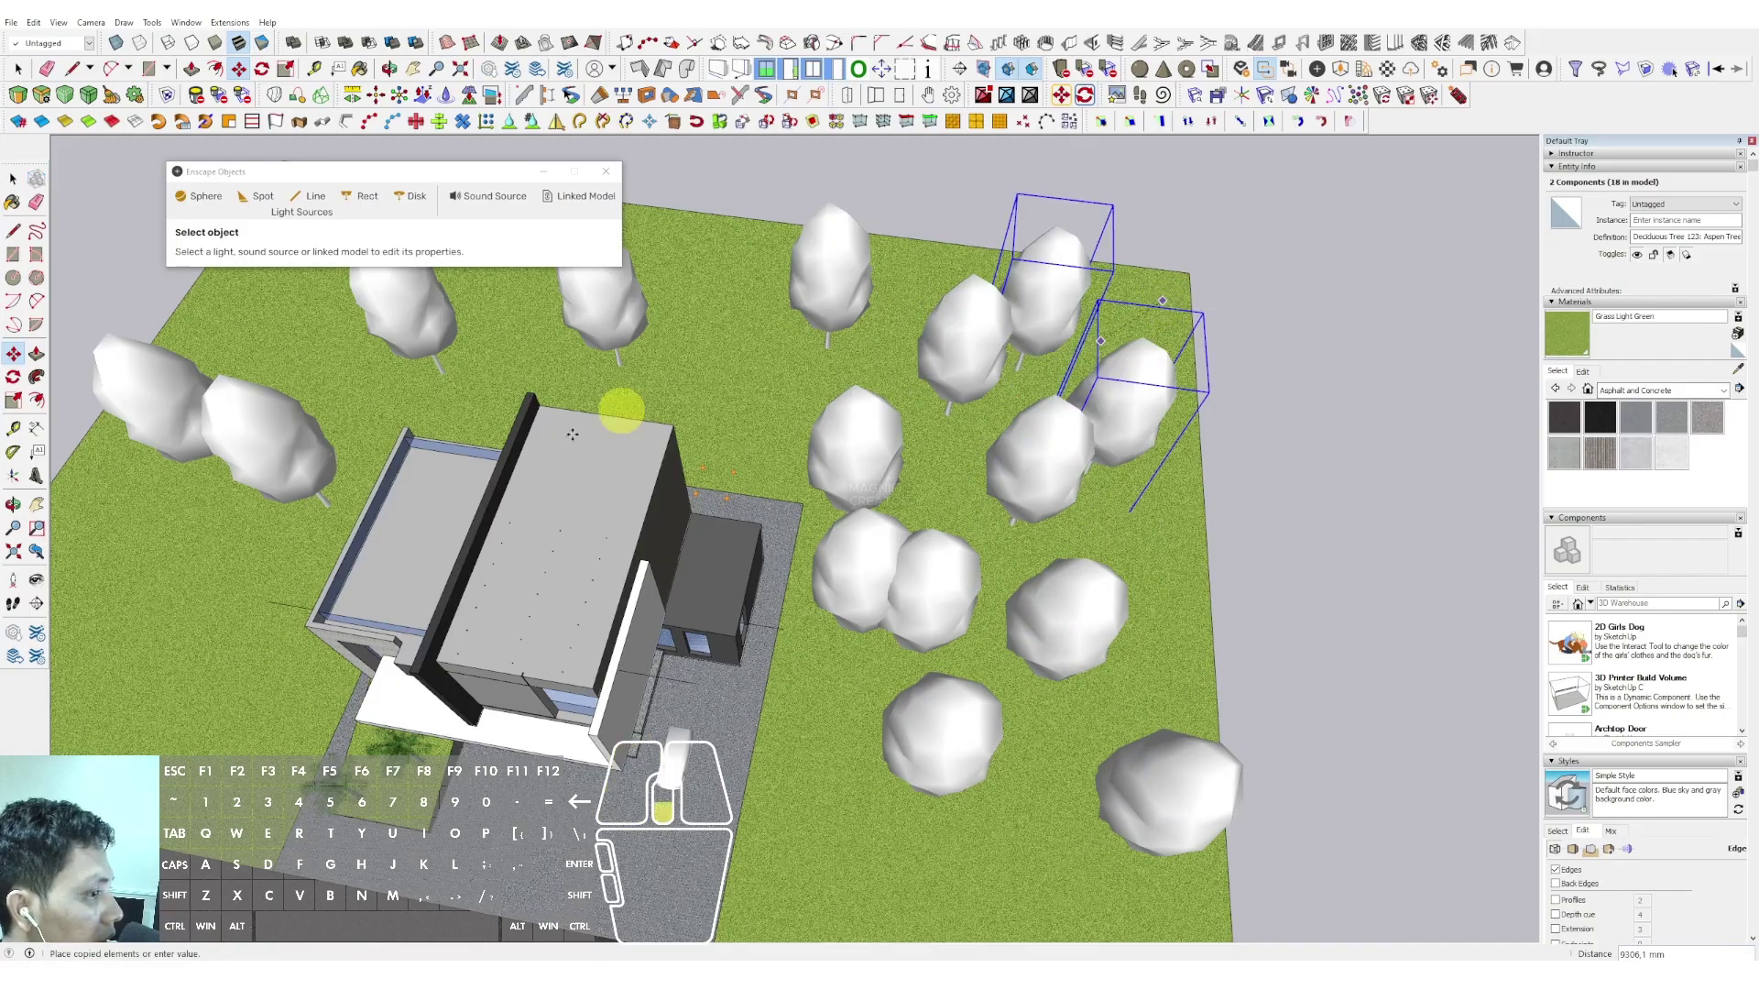
pyautogui.press('space')
# Copy two trees to the outer edge of the lawn on the opposite side of the house
pyautogui.keyDown('shift'); pyautogui.moveTo(838, 435); pyautogui.dragTo(850, 437, button='middle'); pyautogui.keyUp('shift')
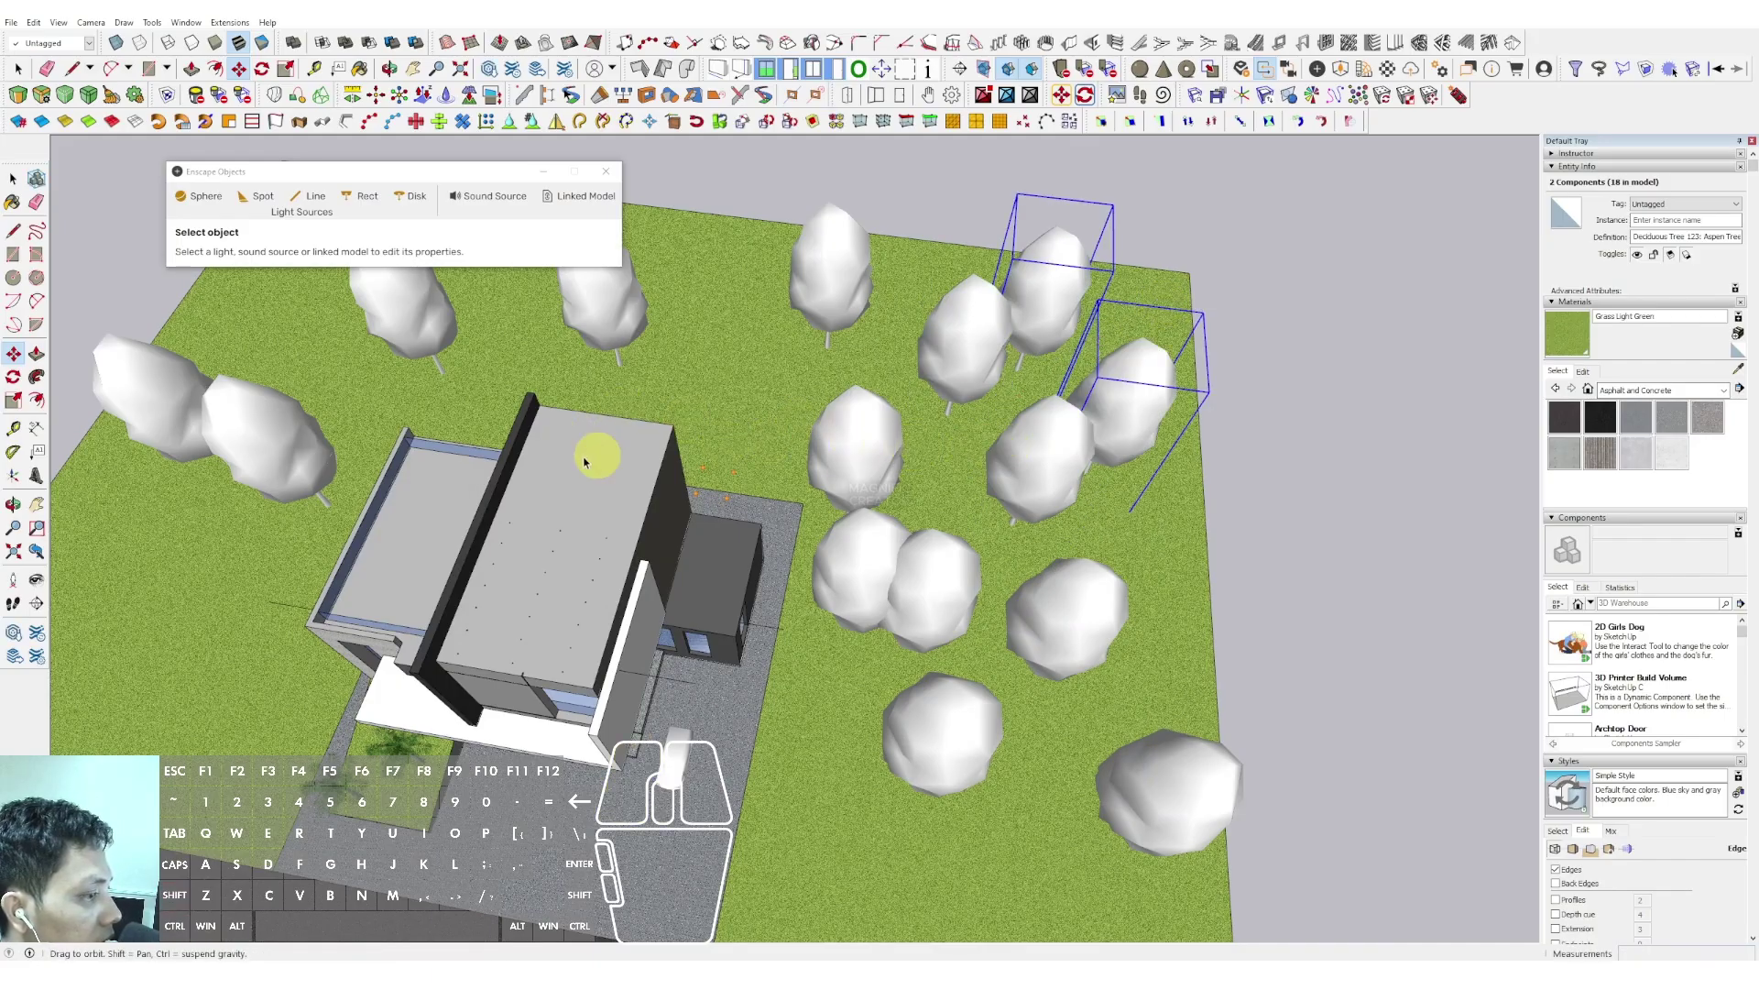
pyautogui.moveTo(585, 461); pyautogui.dragTo(527, 464, button='middle')
pyautogui.scroll(2, 672, 452)
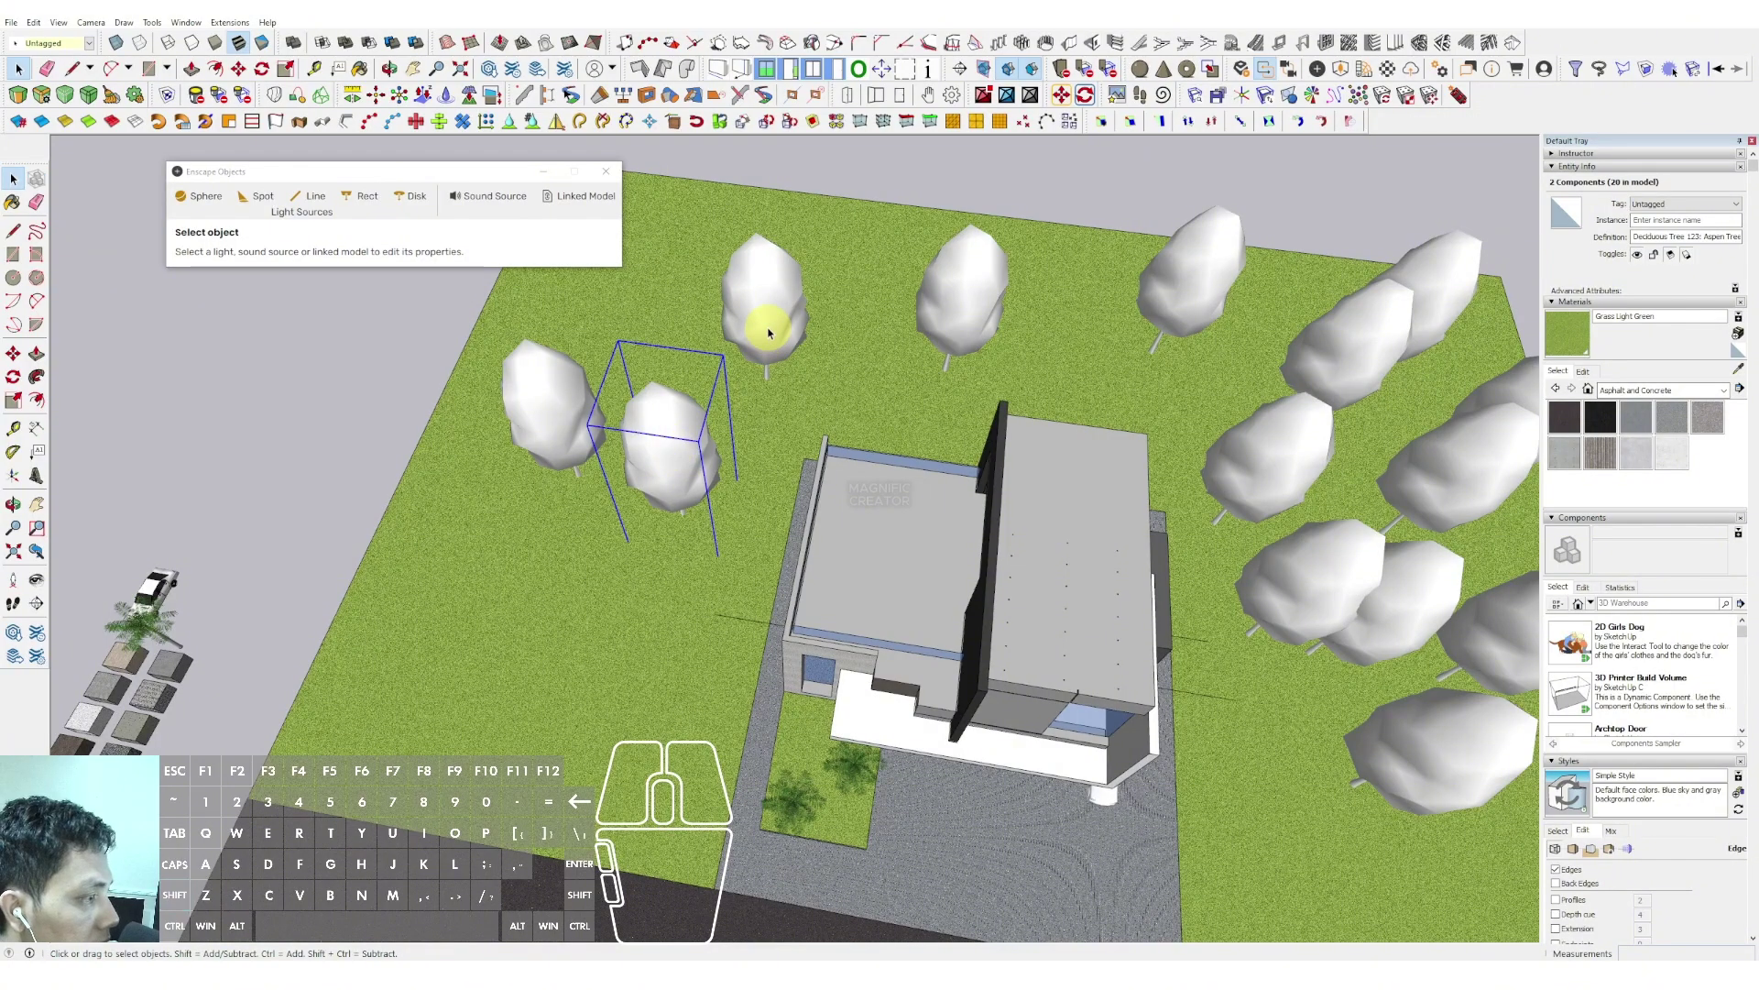
pyautogui.press('m')
pyautogui.press('ctrl')
pyautogui.click(766, 403)
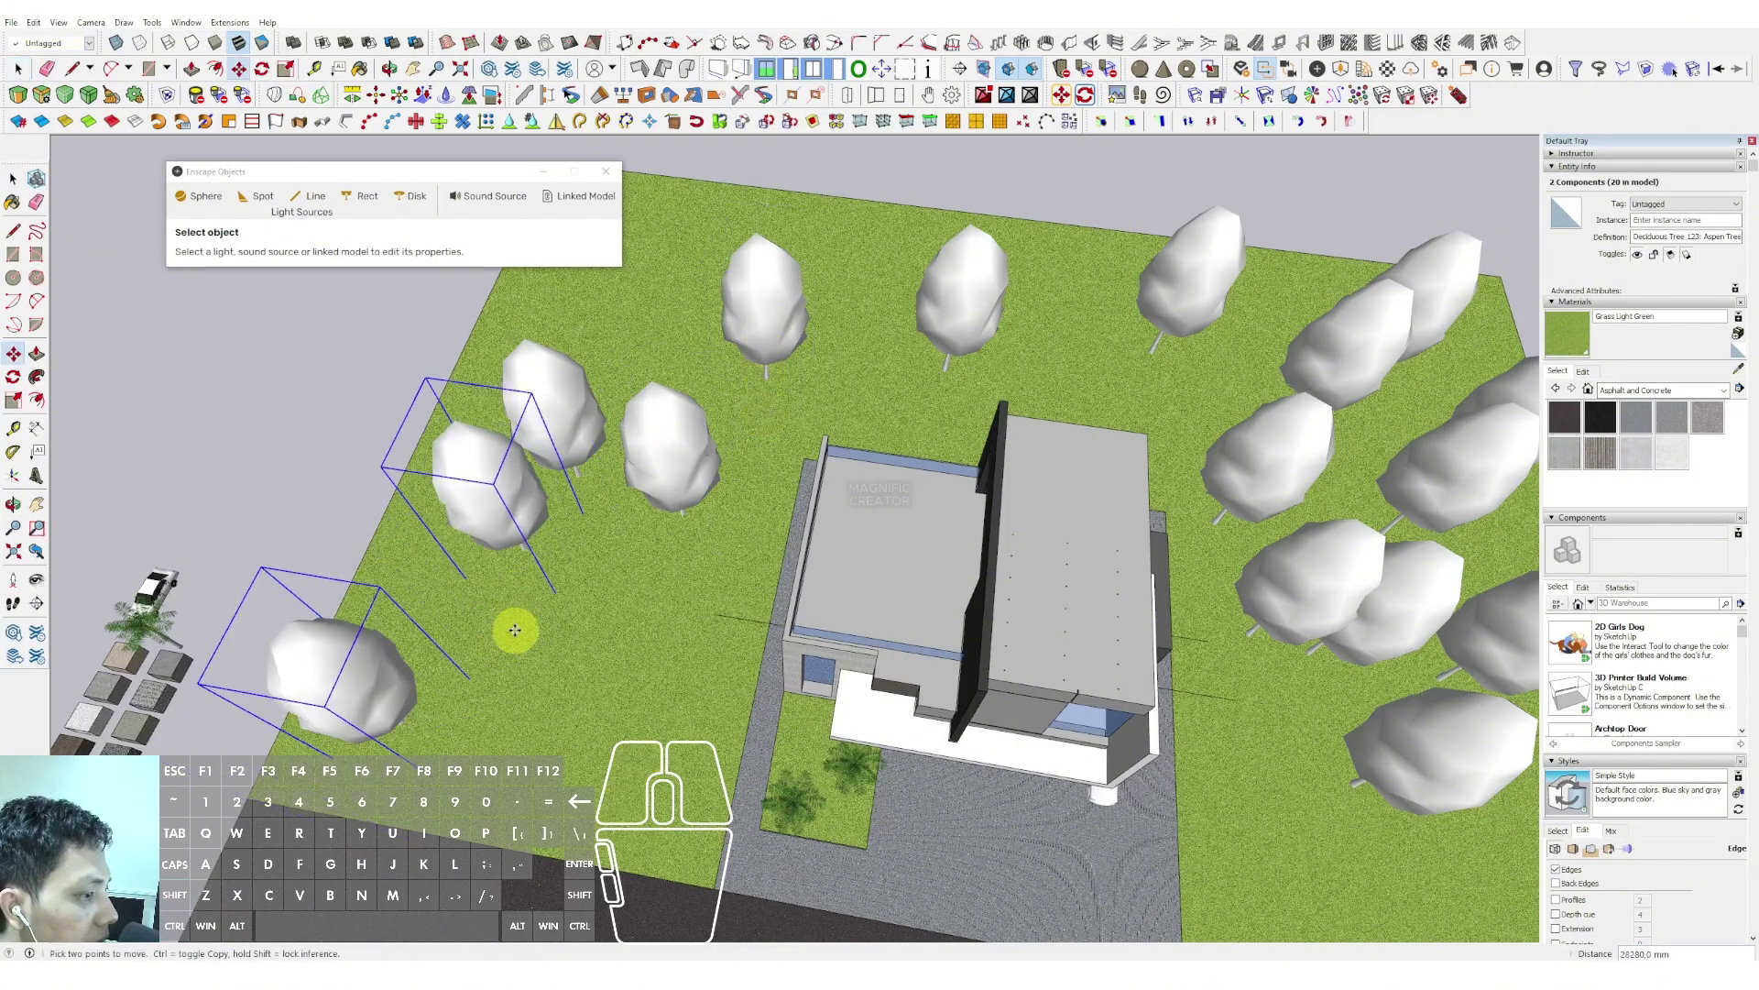
pyautogui.click(644, 590)
# Fill the gaps in that outer tree group with three more copies of the selected tree pair
pyautogui.press('ctrl')
pyautogui.click(607, 613)
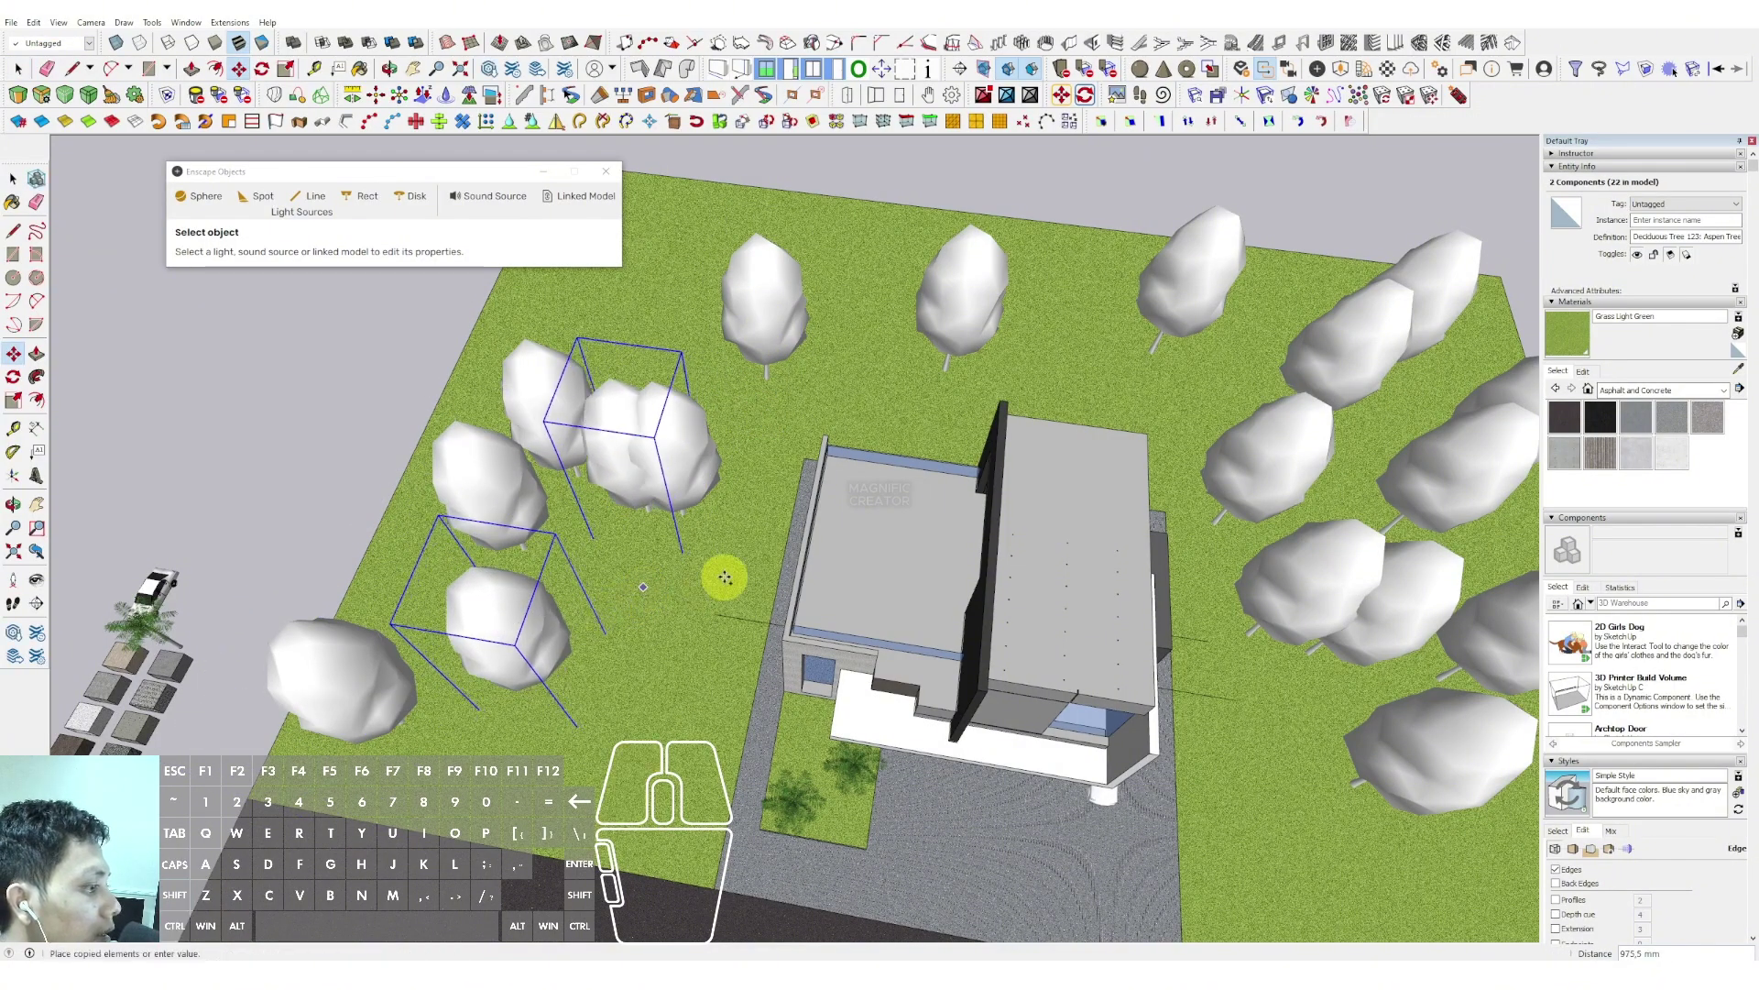
pyautogui.click(734, 570)
pyautogui.press('ctrl')
pyautogui.click(749, 538)
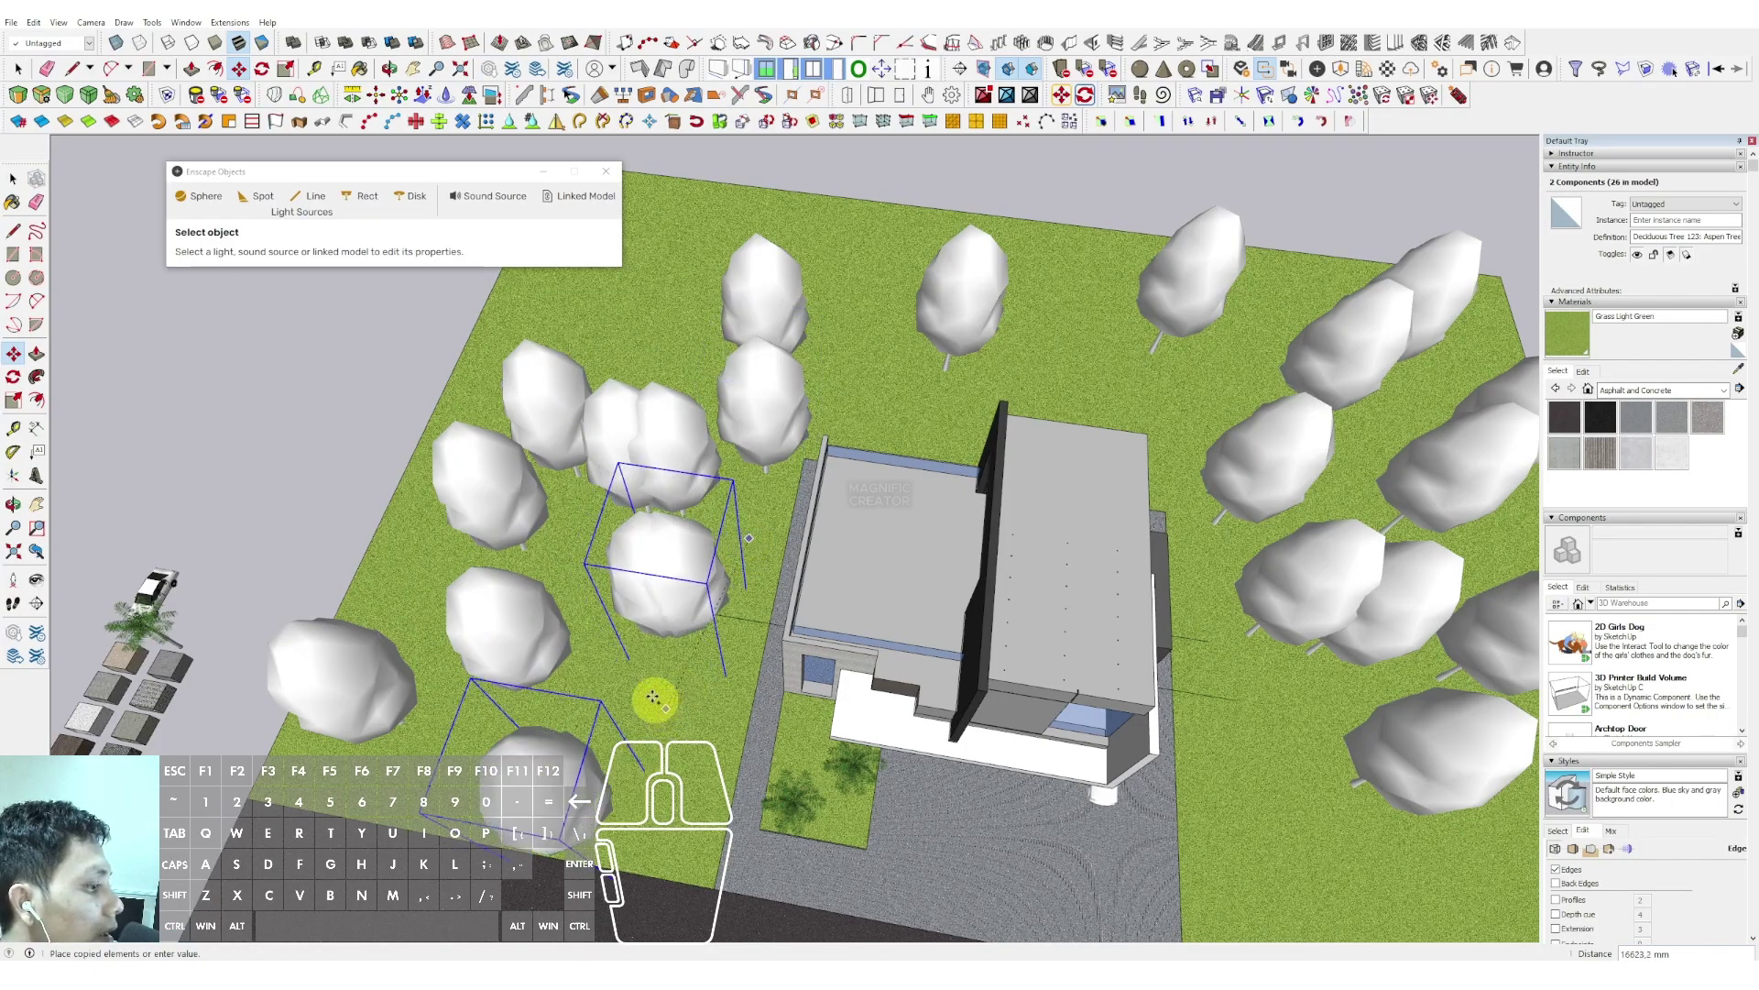
pyautogui.click(590, 658)
pyautogui.press('space')
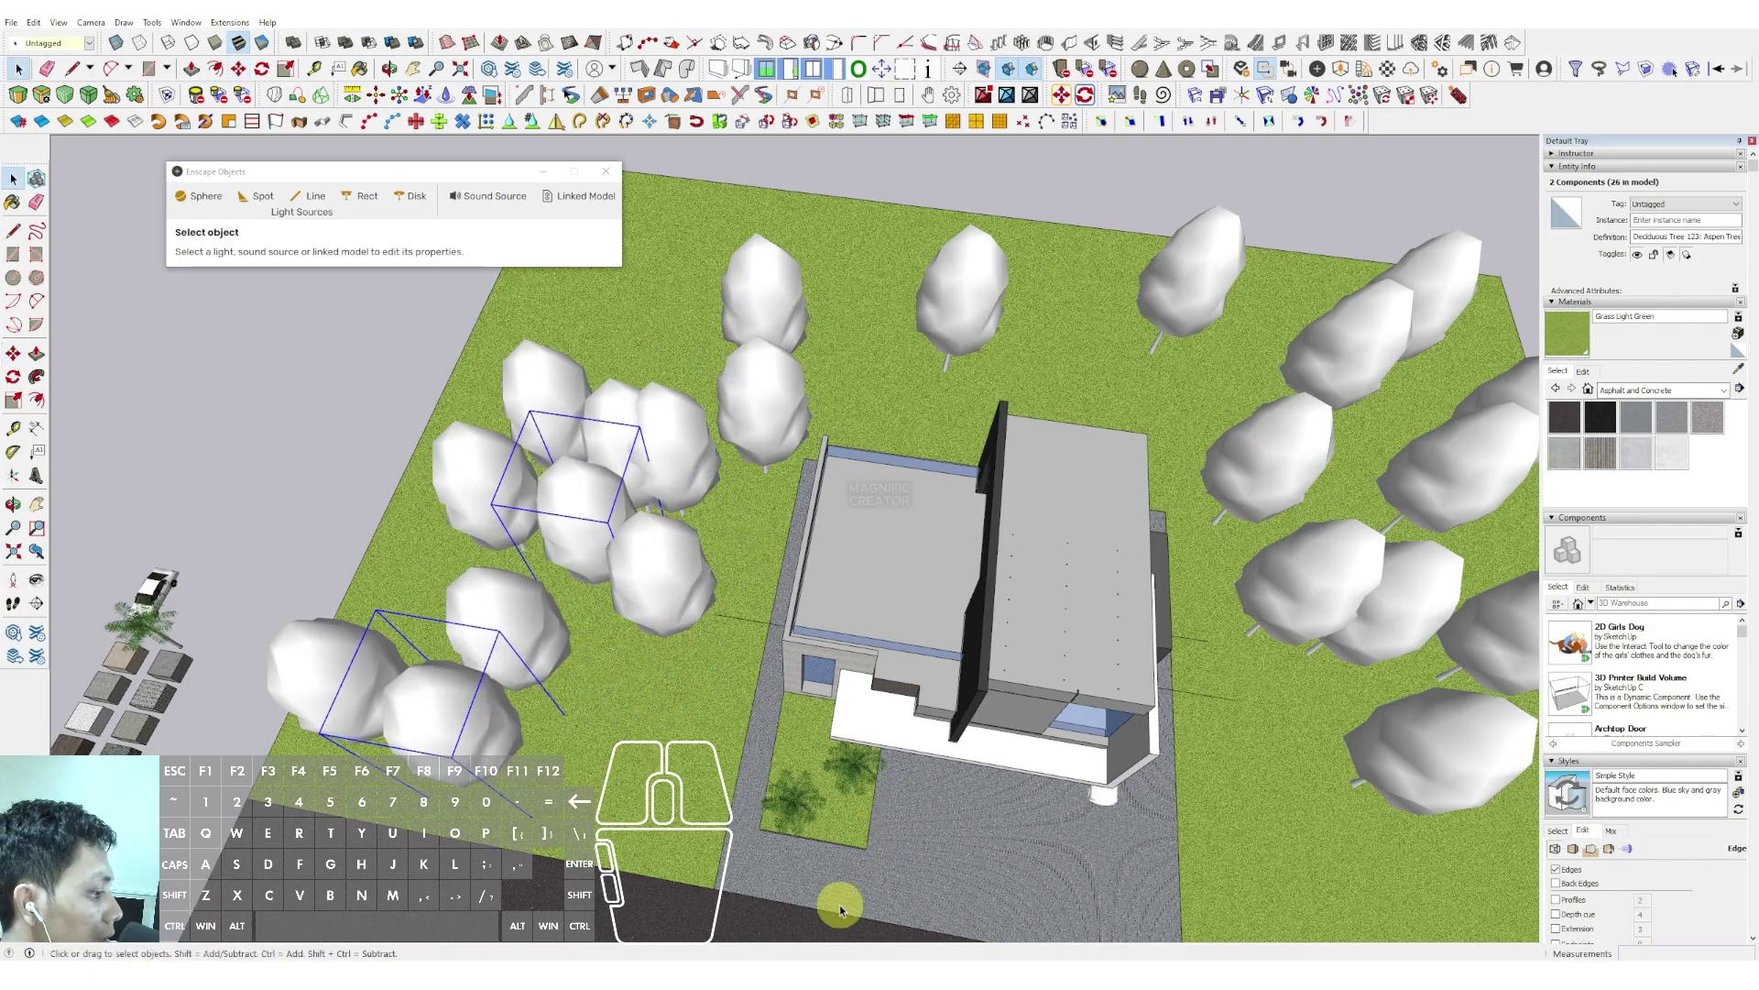
# Return to the Enscape render, set the camera to two-point perspective and turn on the safe frame
pyautogui.moveTo(797, 958)
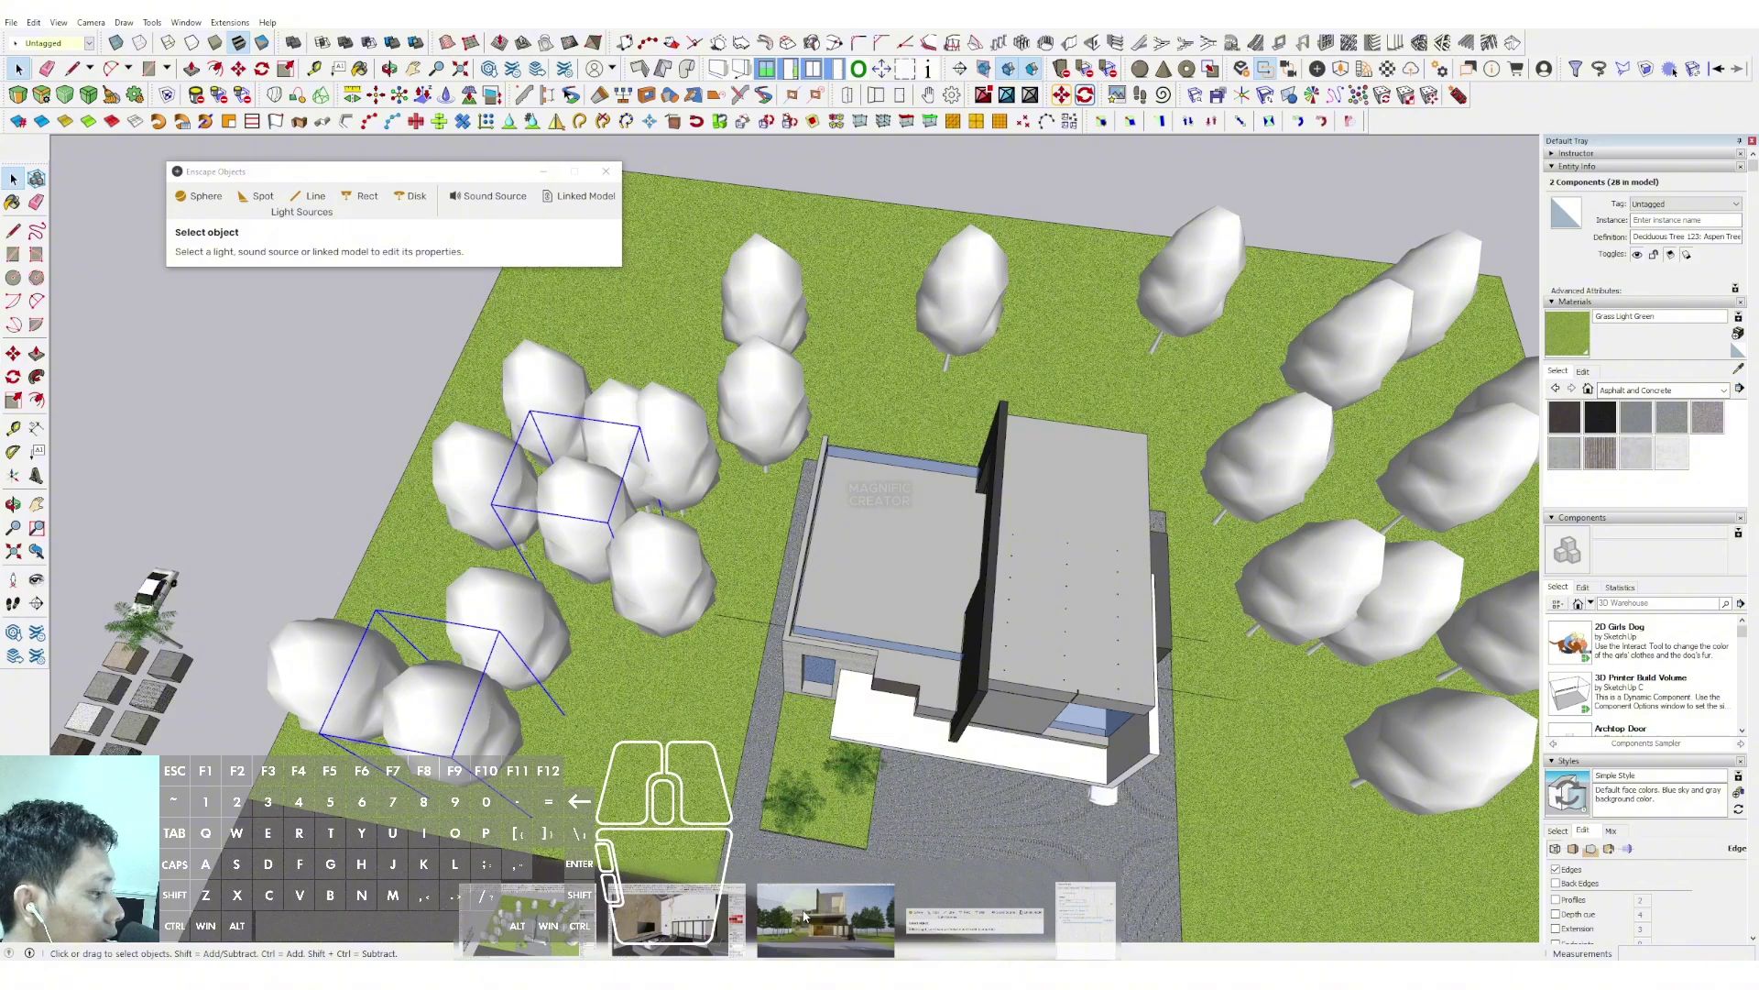
pyautogui.click(804, 915)
pyautogui.press('a')
pyautogui.moveTo(922, 519); pyautogui.dragTo(1254, 518)
pyautogui.press('shift')
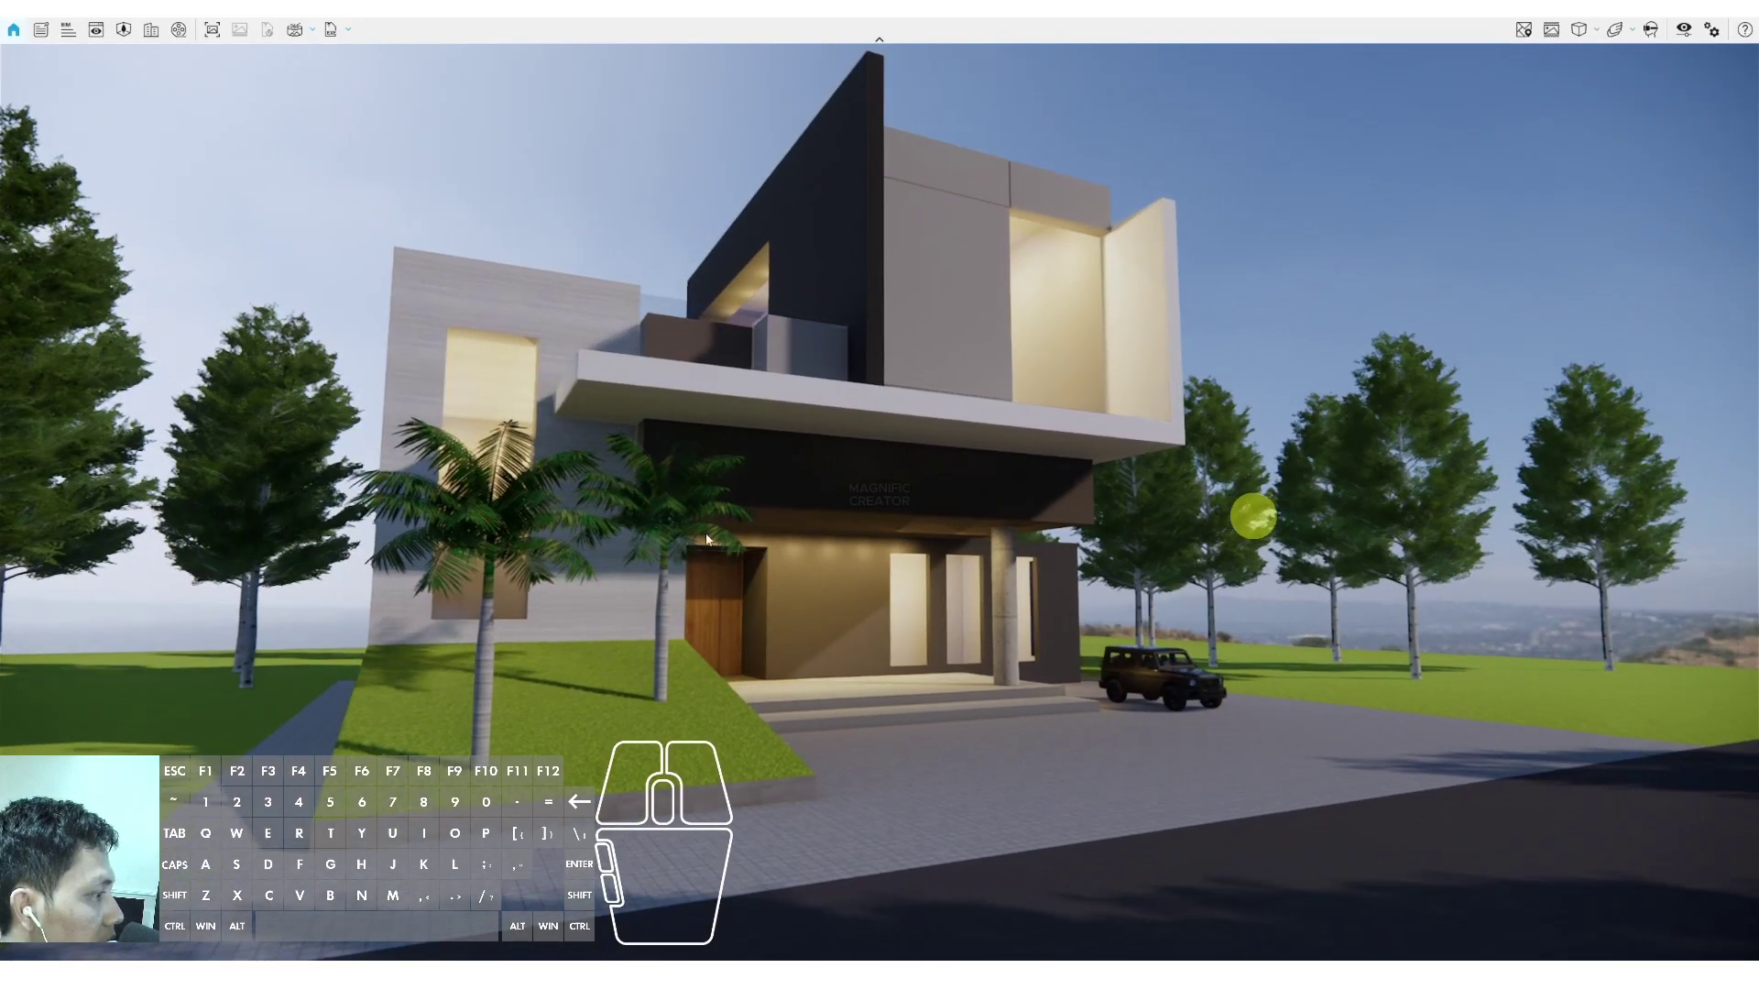
pyautogui.click(1590, 33)
pyautogui.click(1610, 85)
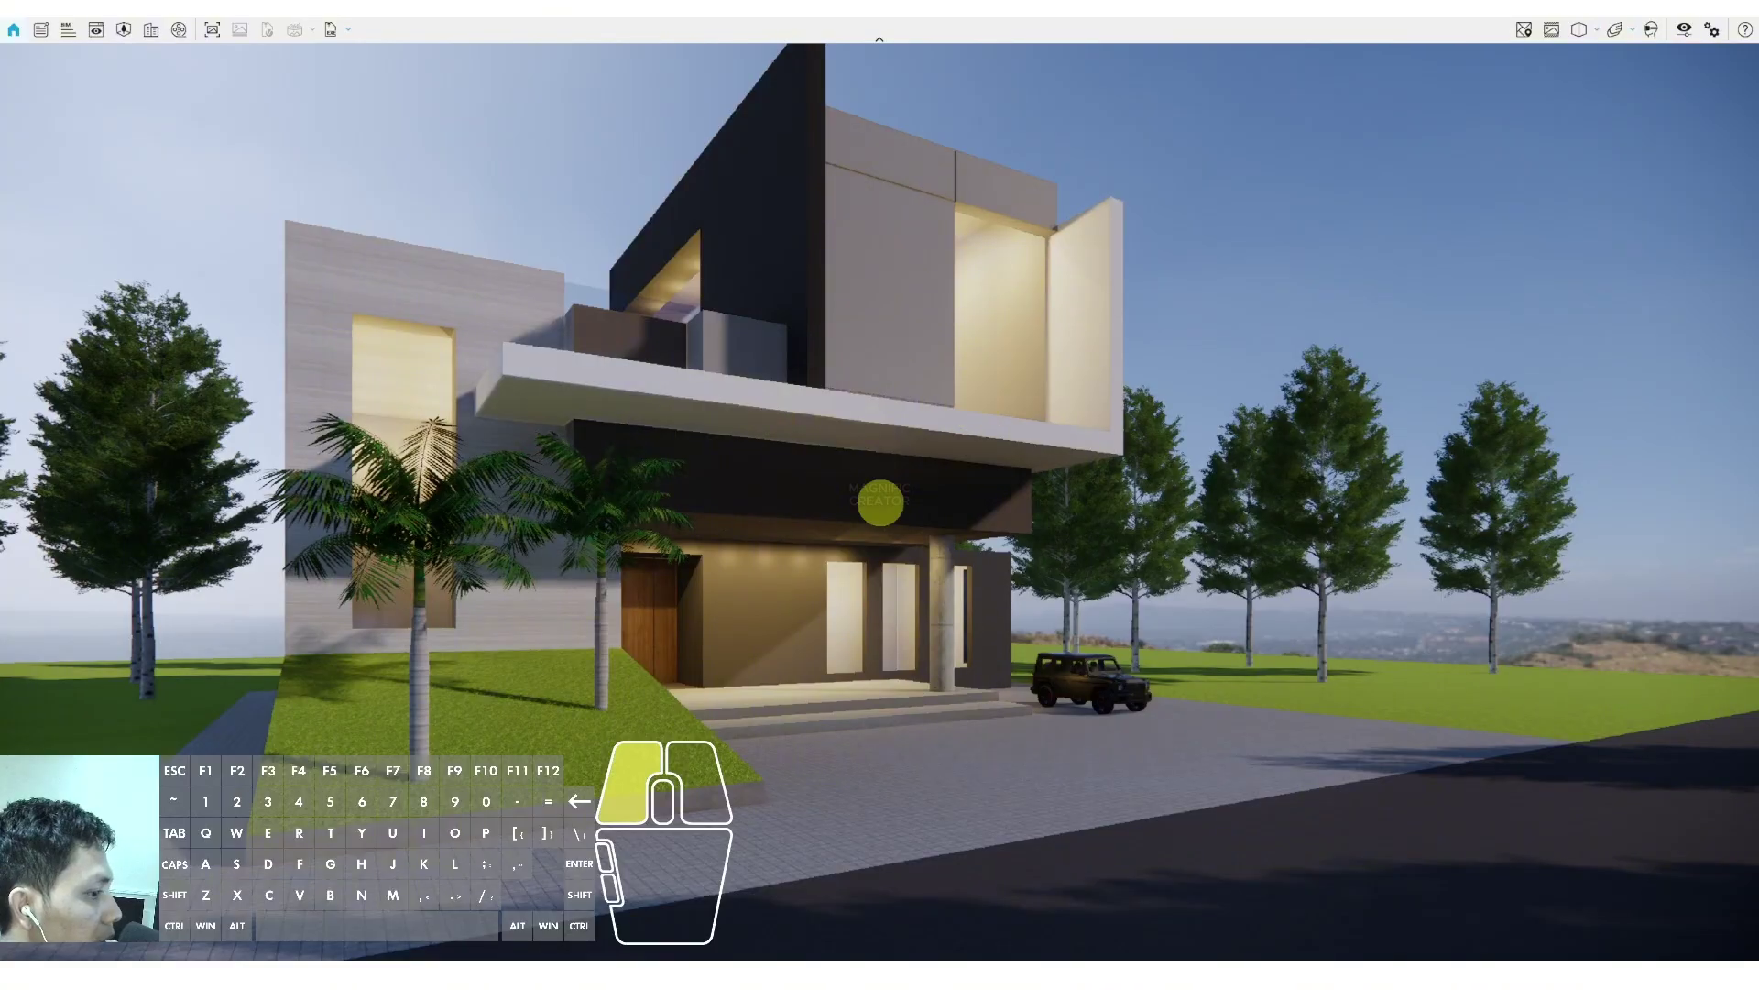
pyautogui.moveTo(880, 503); pyautogui.dragTo(879, 479)
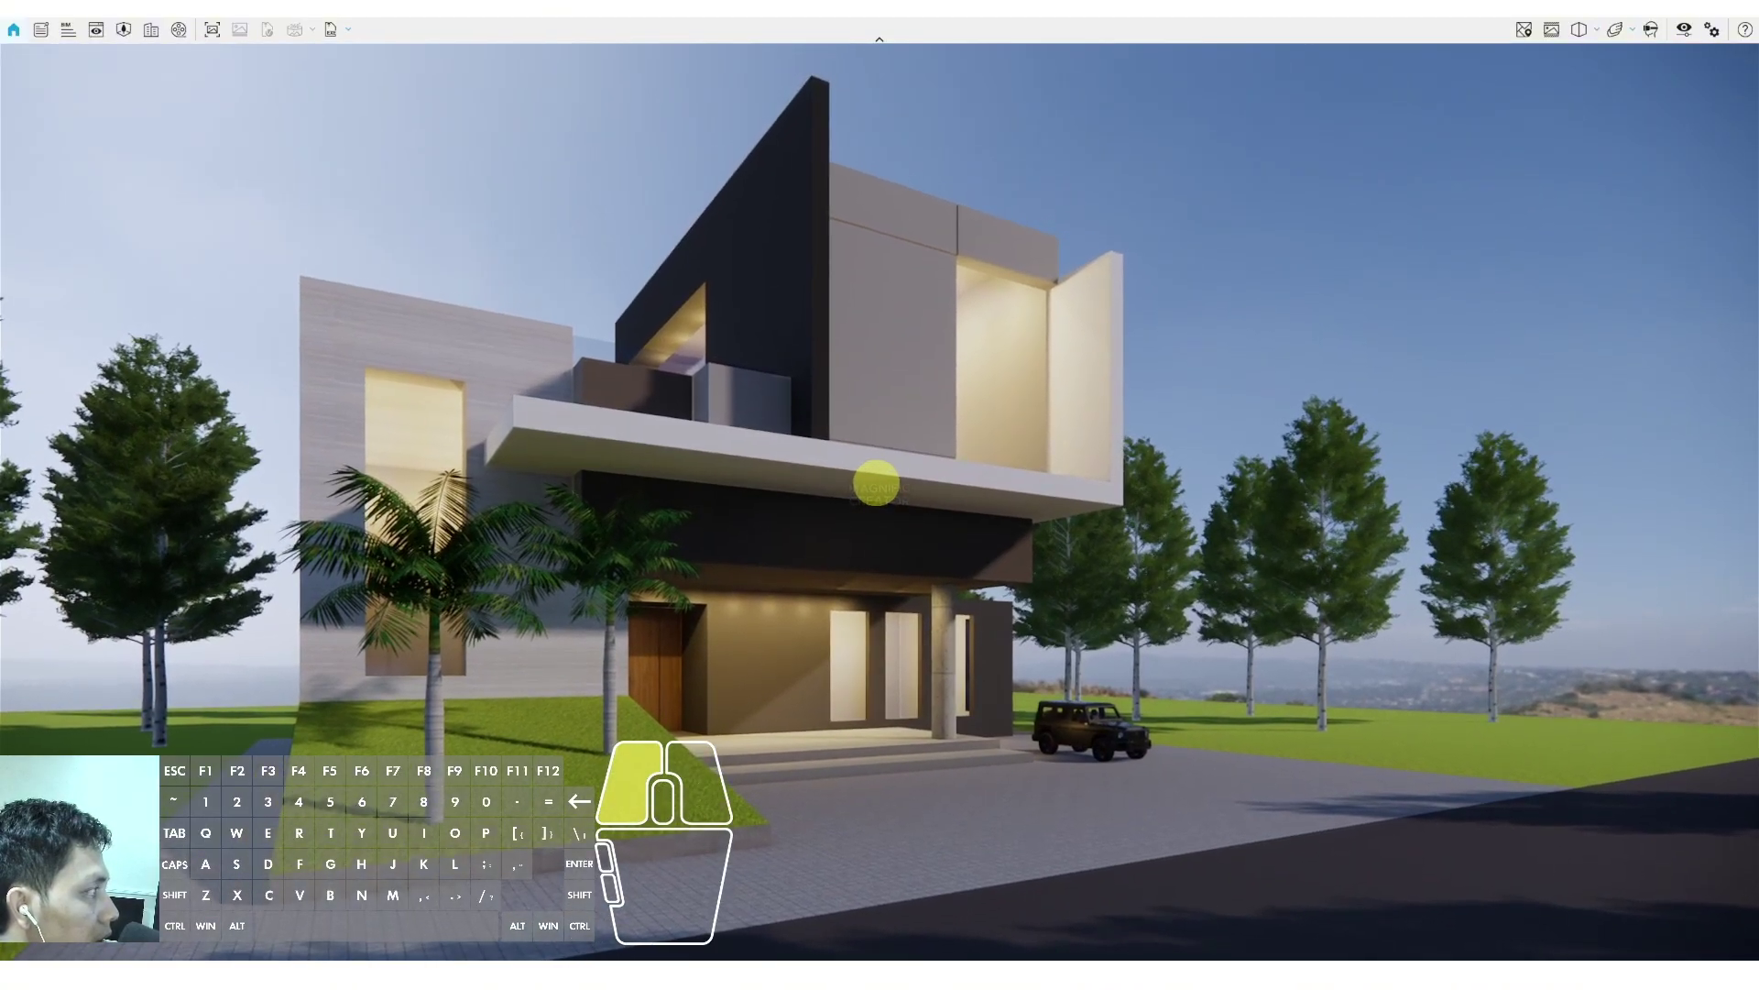
pyautogui.click(1553, 30)
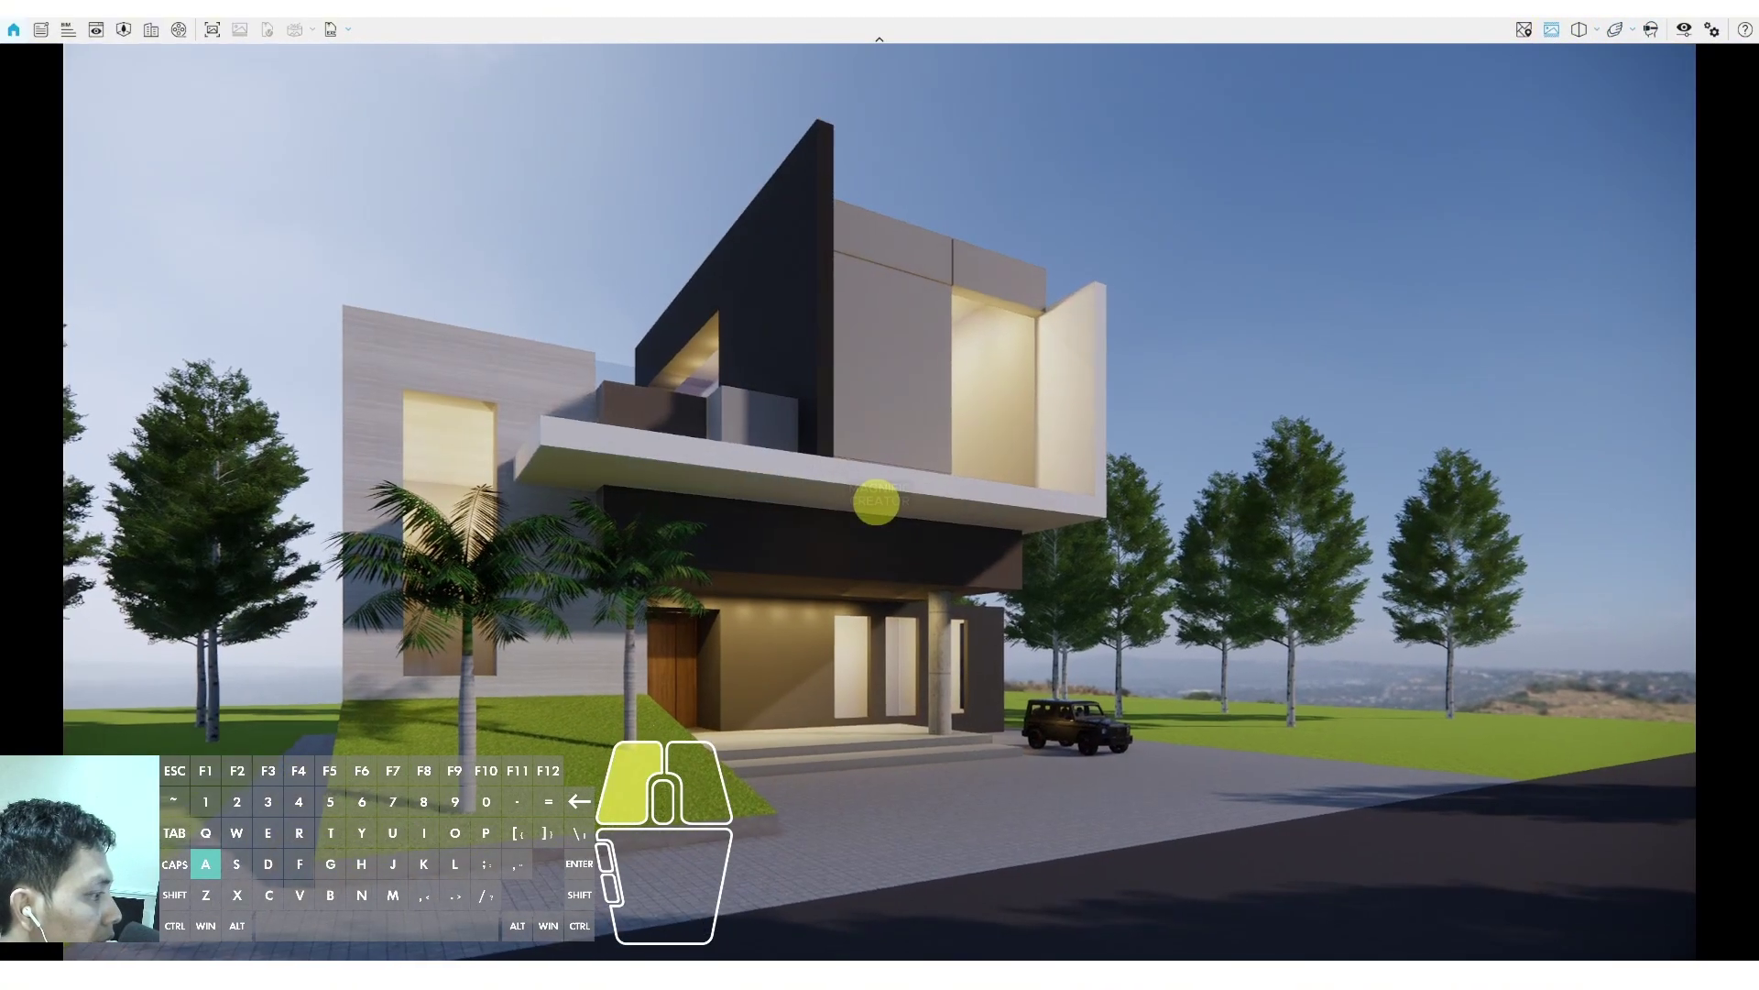
# Frame the house front squarely within the safe frame, with trees on both sides and the driveway in the foreground
pyautogui.moveTo(873, 498); pyautogui.dragTo(868, 499)
pyautogui.moveTo(963, 462); pyautogui.dragTo(611, 485)
pyautogui.hotkey('shift', 'd')
pyautogui.hotkey('shift', 'd')
pyautogui.keyDown('shift'); pyautogui.moveTo(584, 468); pyautogui.dragTo(519, 449); pyautogui.keyUp('shift')
pyautogui.hotkey('shift', 'a')
pyautogui.keyDown('shift'); pyautogui.moveTo(1086, 534); pyautogui.dragTo(1131, 479); pyautogui.keyUp('shift')
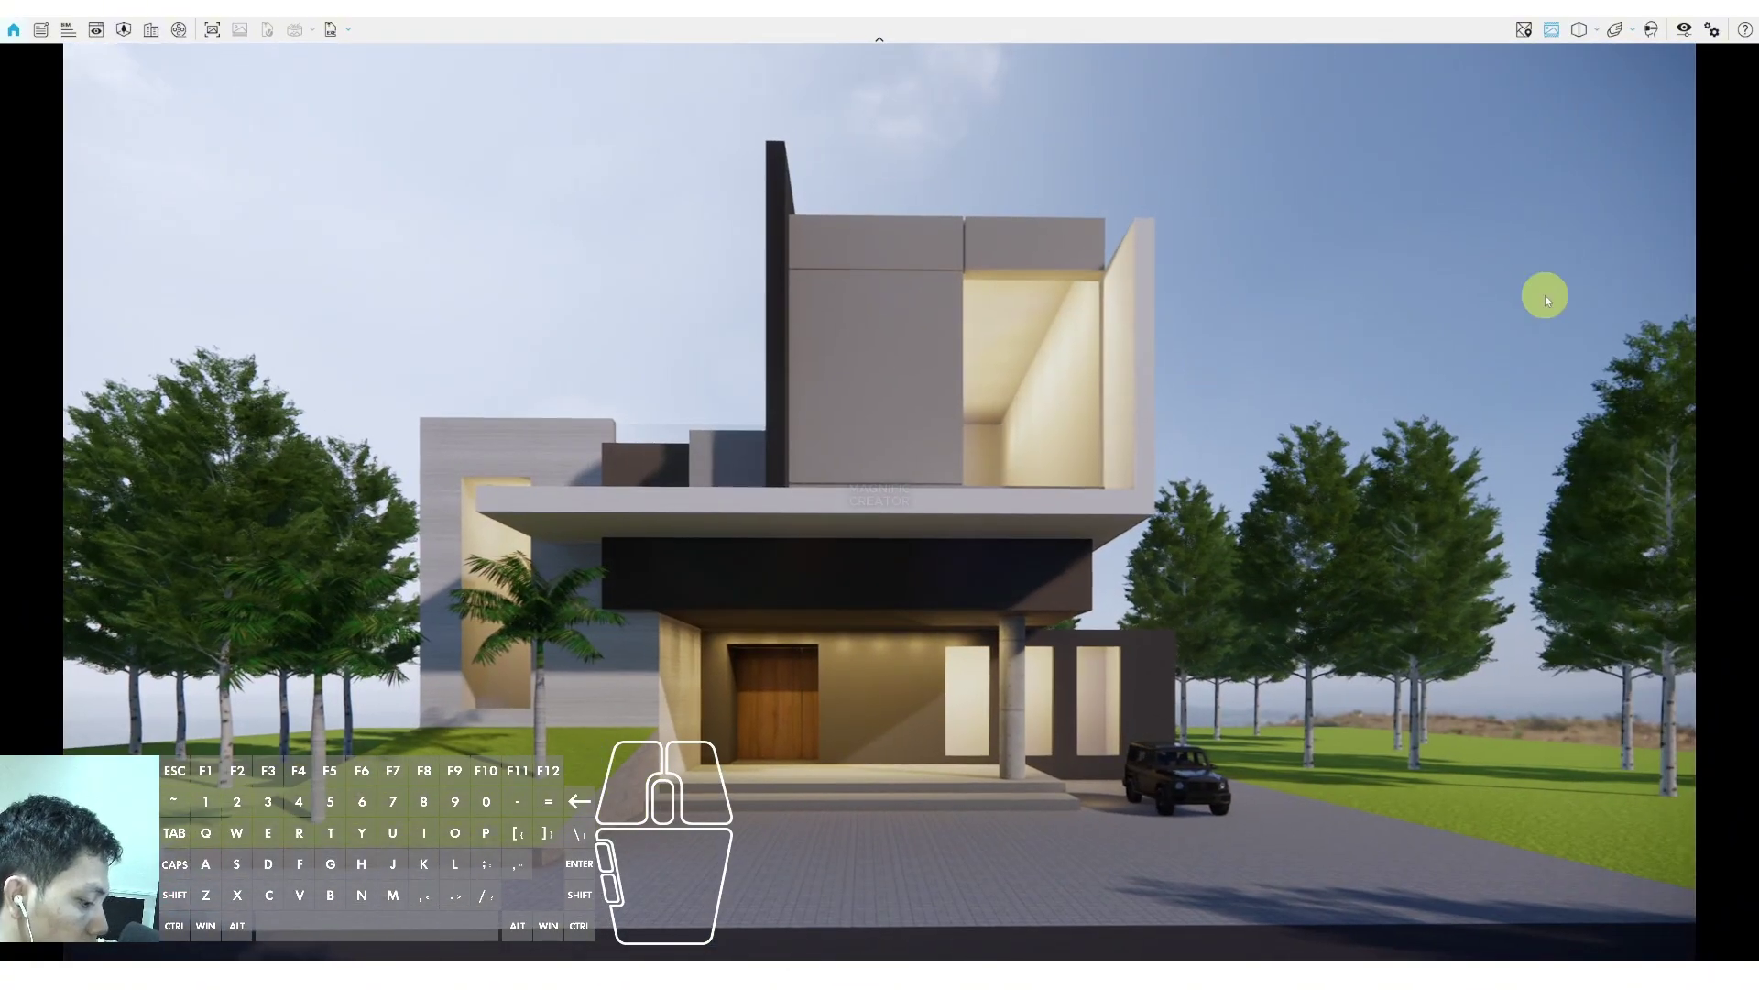
# Adjust the sun position until sunlight casts a diagonal shadow across the upper-floor facade
pyautogui.press('u')
pyautogui.press('ctrl')
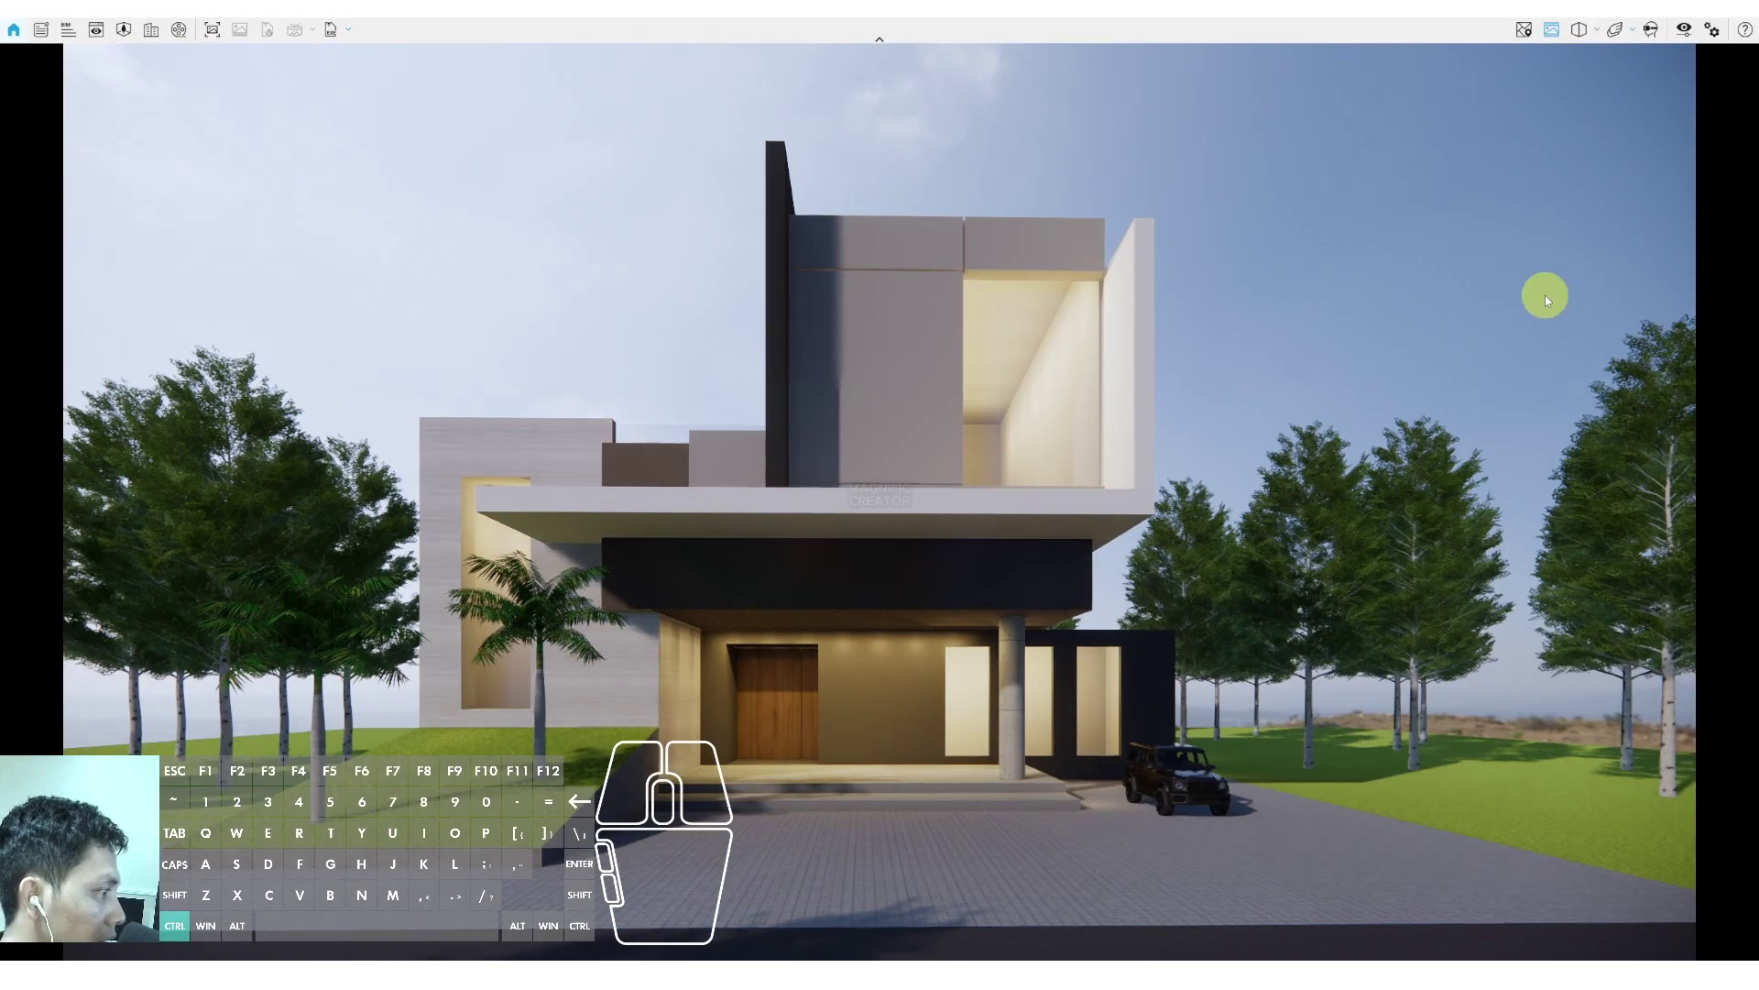
pyautogui.hotkey('ctrl', 'u')
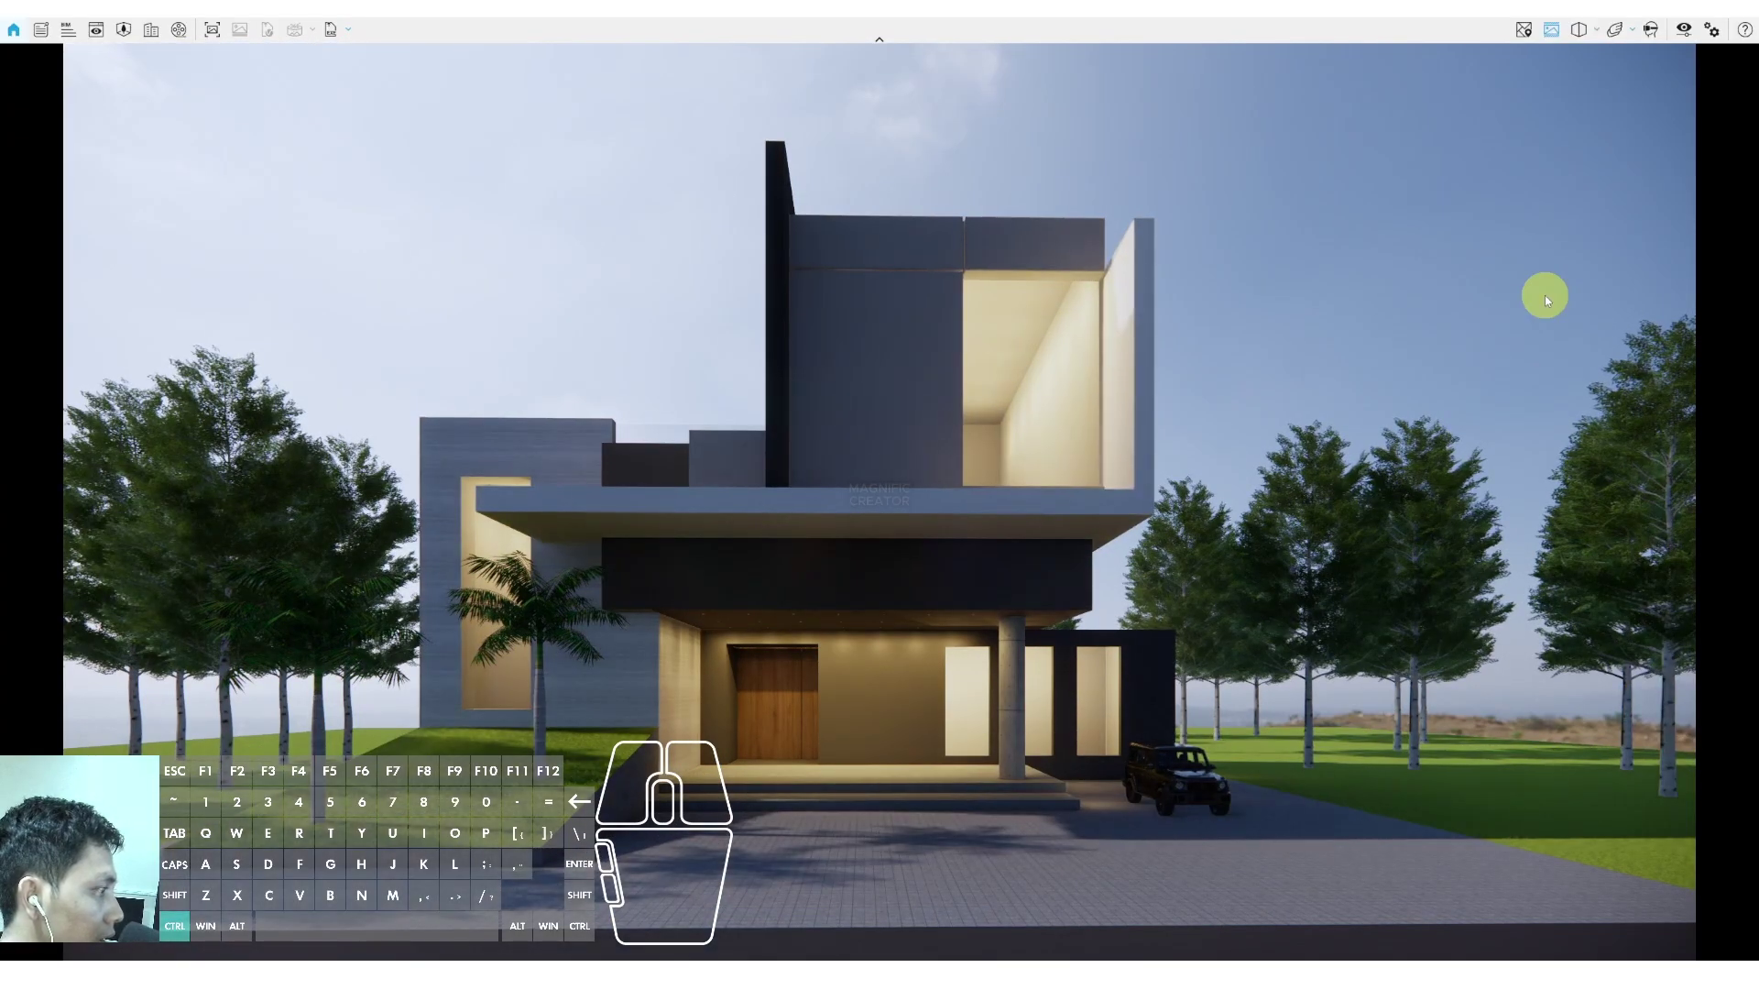
pyautogui.hotkey('ctrl', 'u')
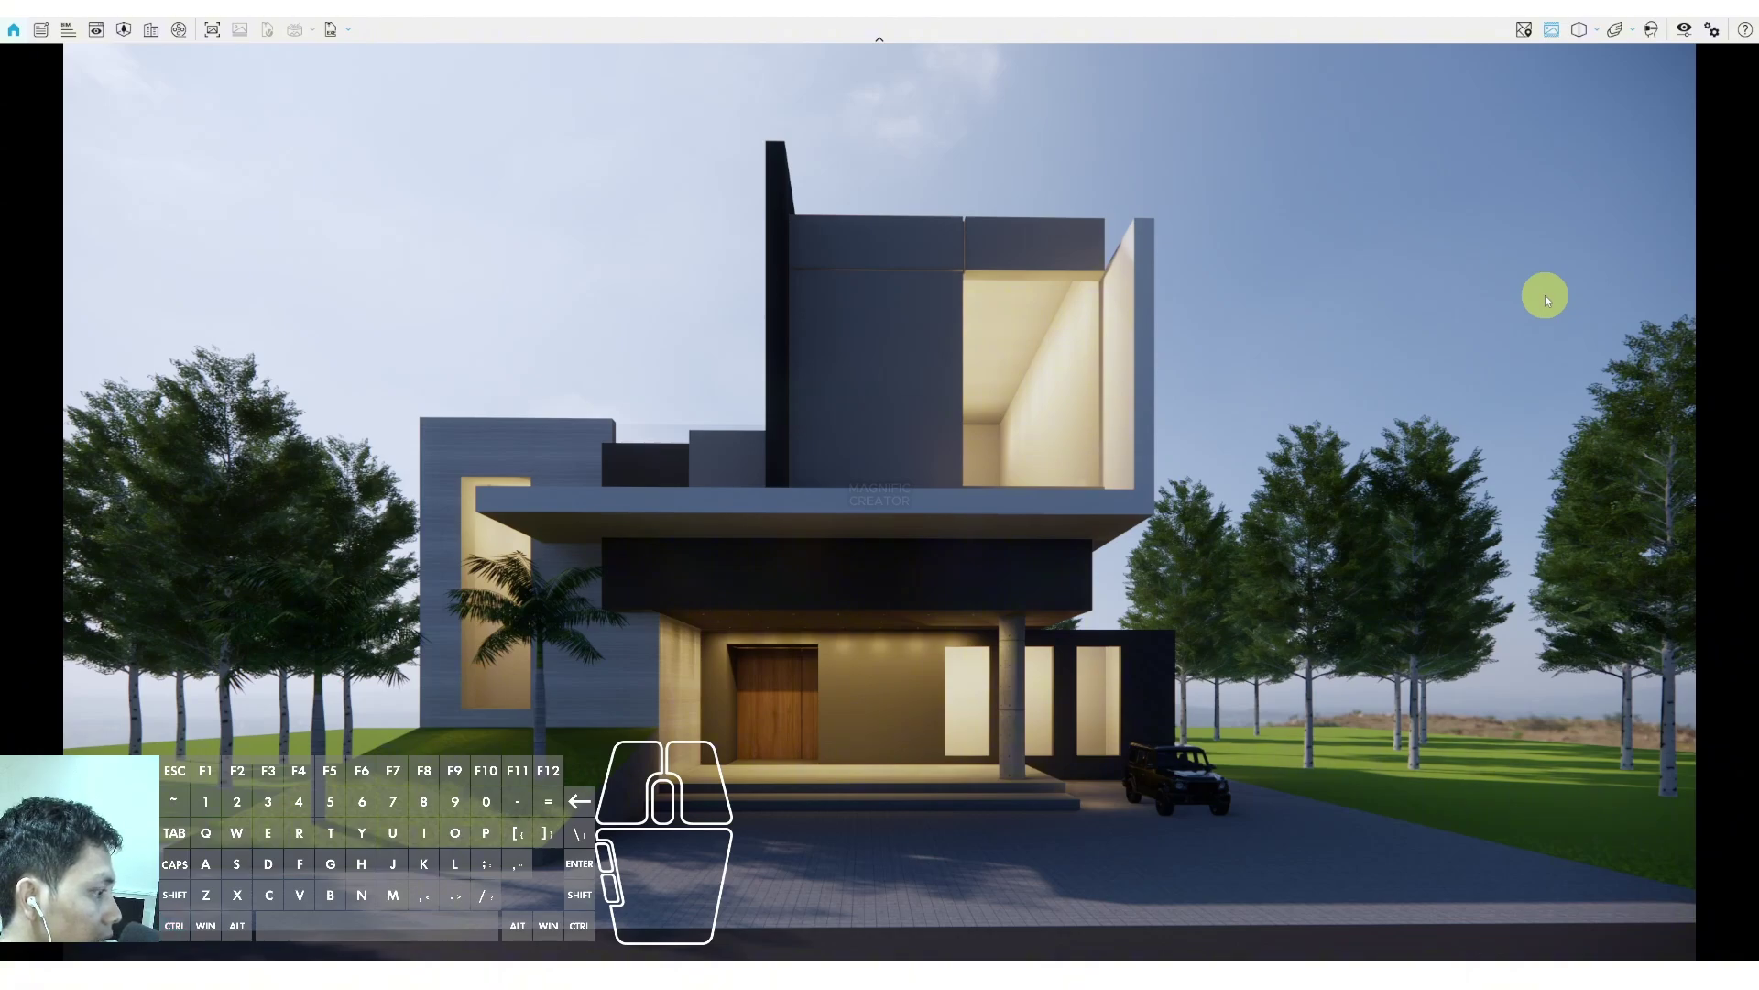
pyautogui.hotkey('ctrl', 'u')
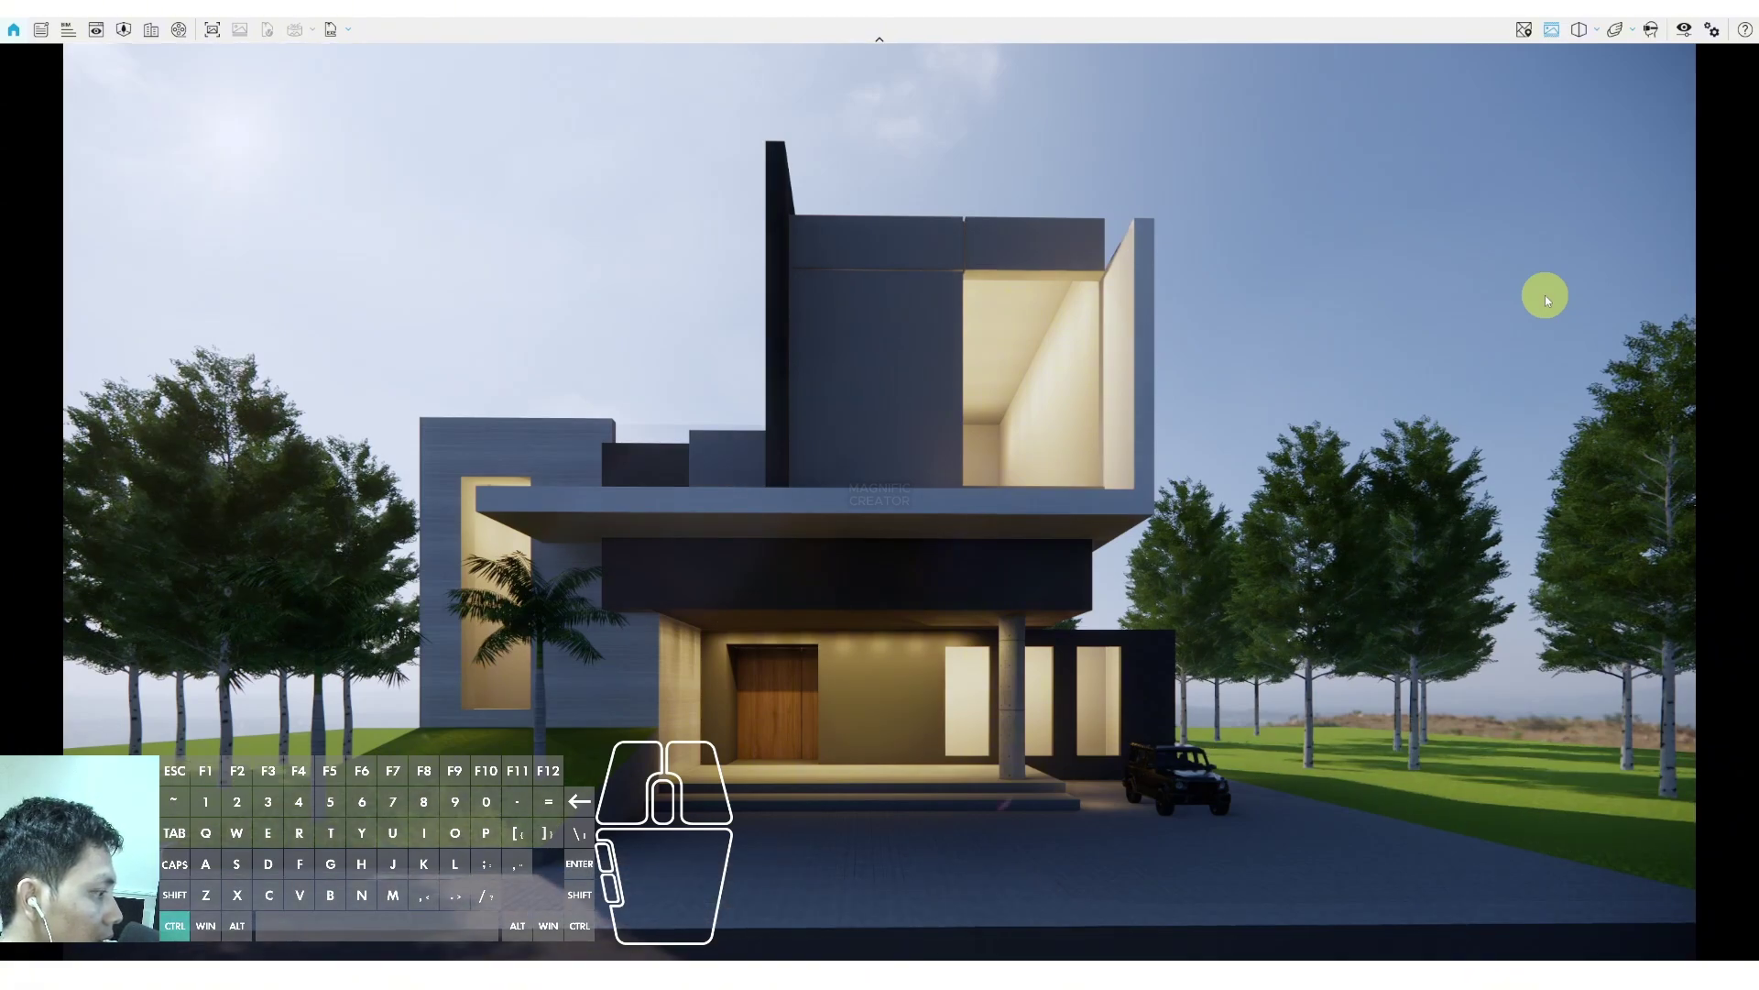
pyautogui.hotkey('ctrl', 'u')
pyautogui.hotkey('ctrl', 'u')
pyautogui.hotkey('ctrl', 'u')
pyautogui.hotkey('ctrl', 'u')
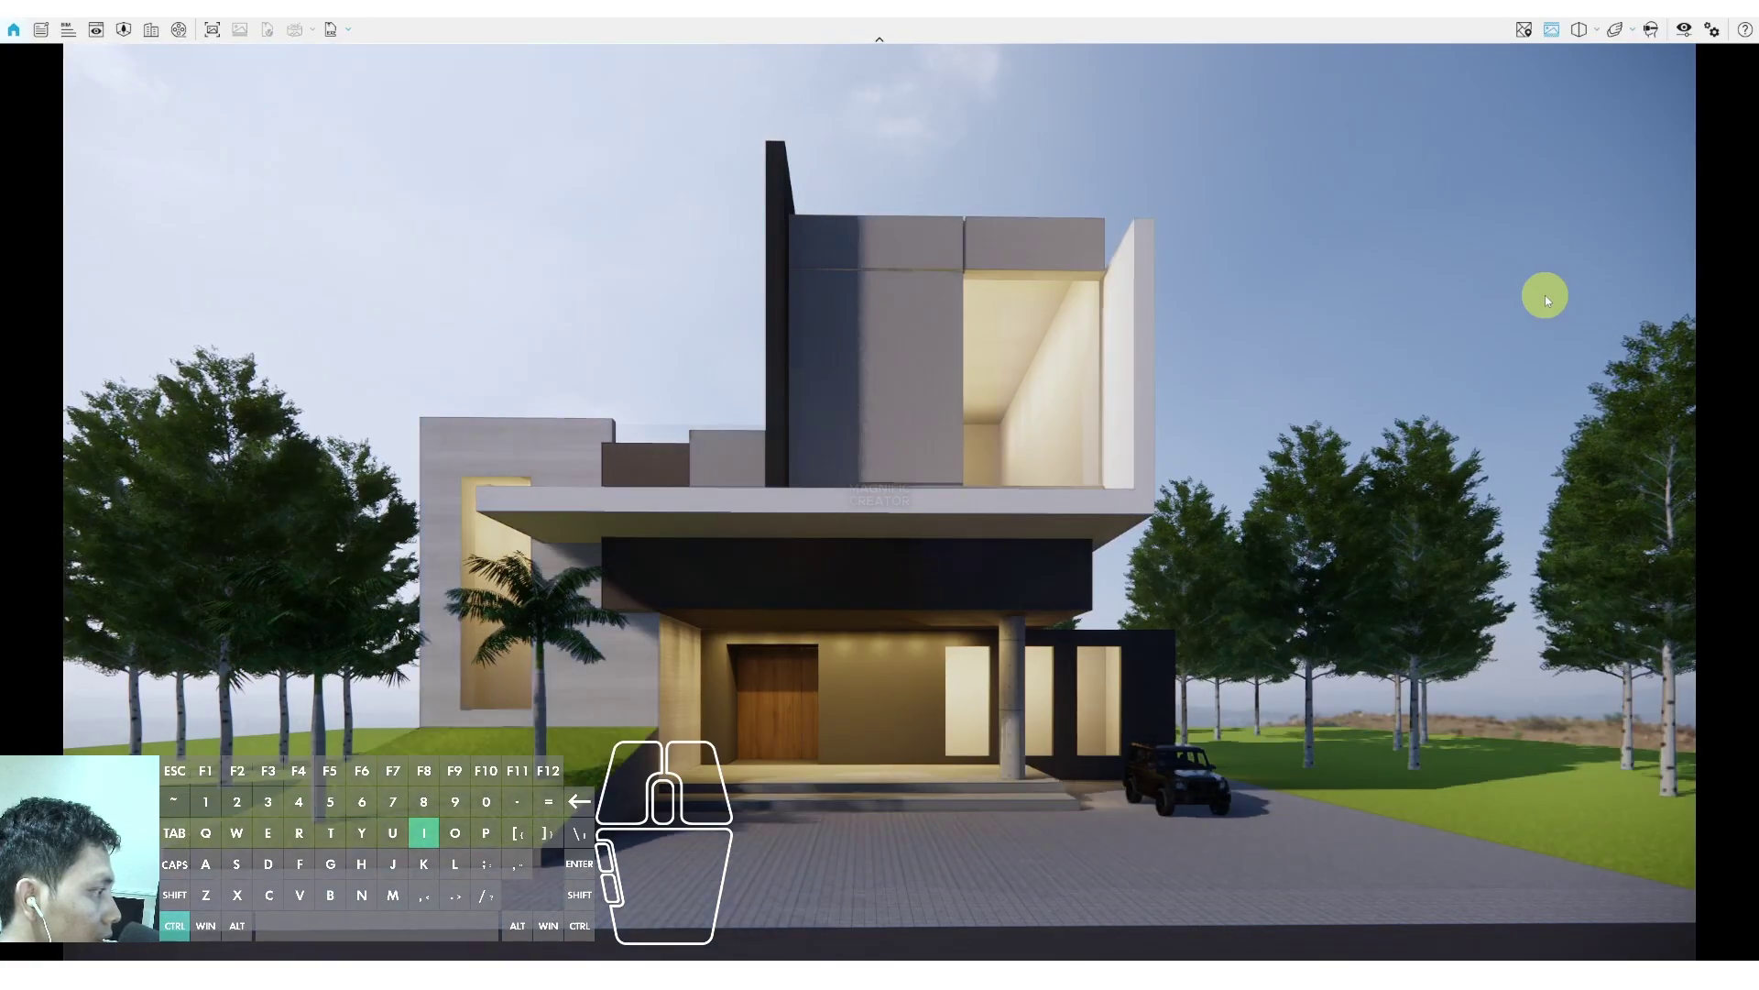
pyautogui.hotkey('ctrl', 'u')
pyautogui.hotkey('ctrl', 'u')
pyautogui.hotkey('ctrl', 'u')
pyautogui.hotkey('ctrl', 'u')
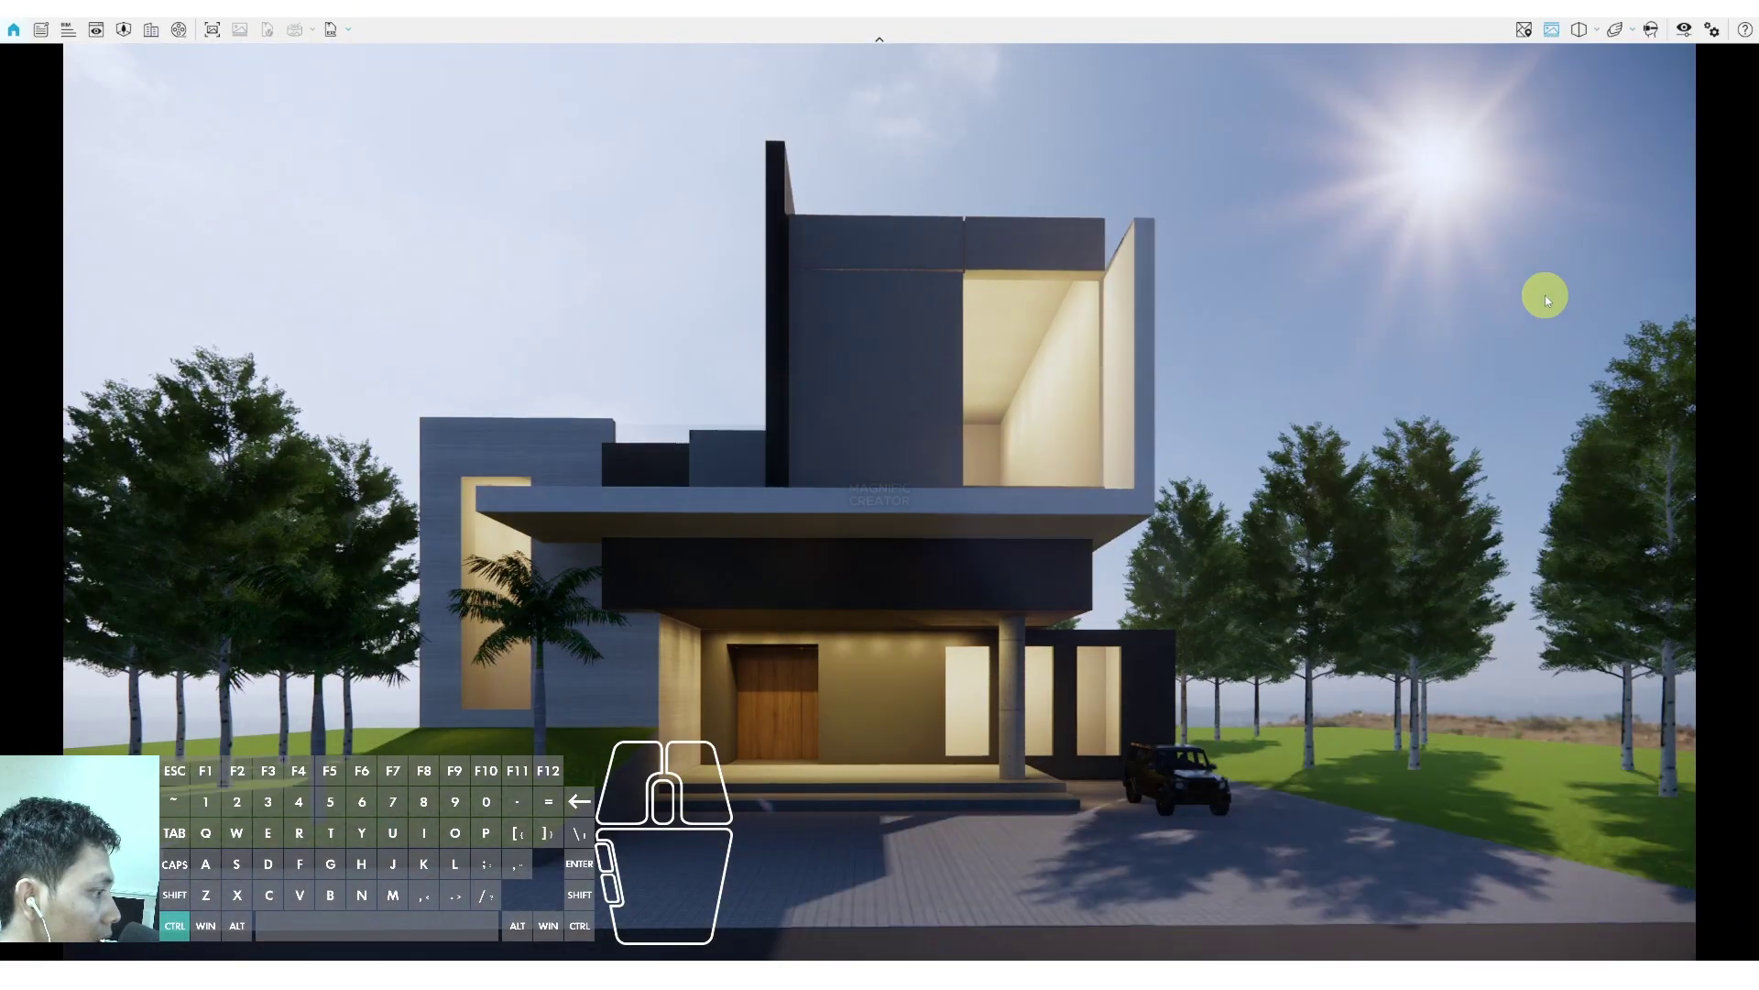
pyautogui.hotkey('ctrl', 'u')
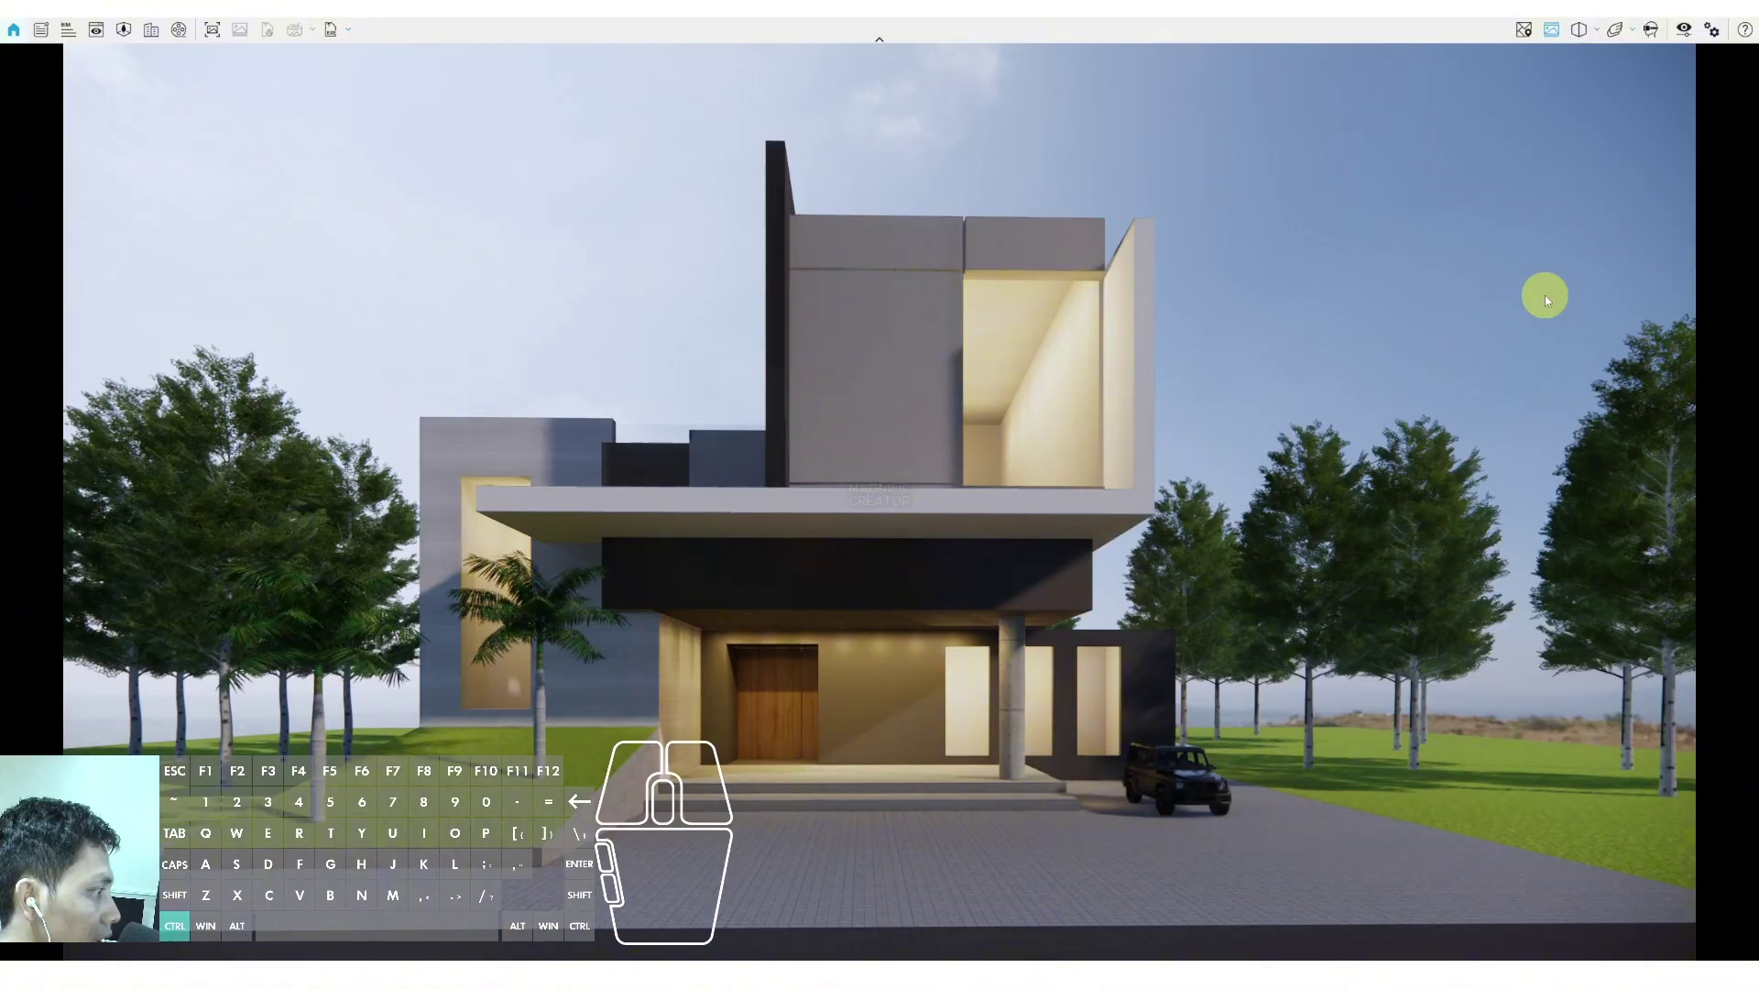
pyautogui.hotkey('ctrl', 'u')
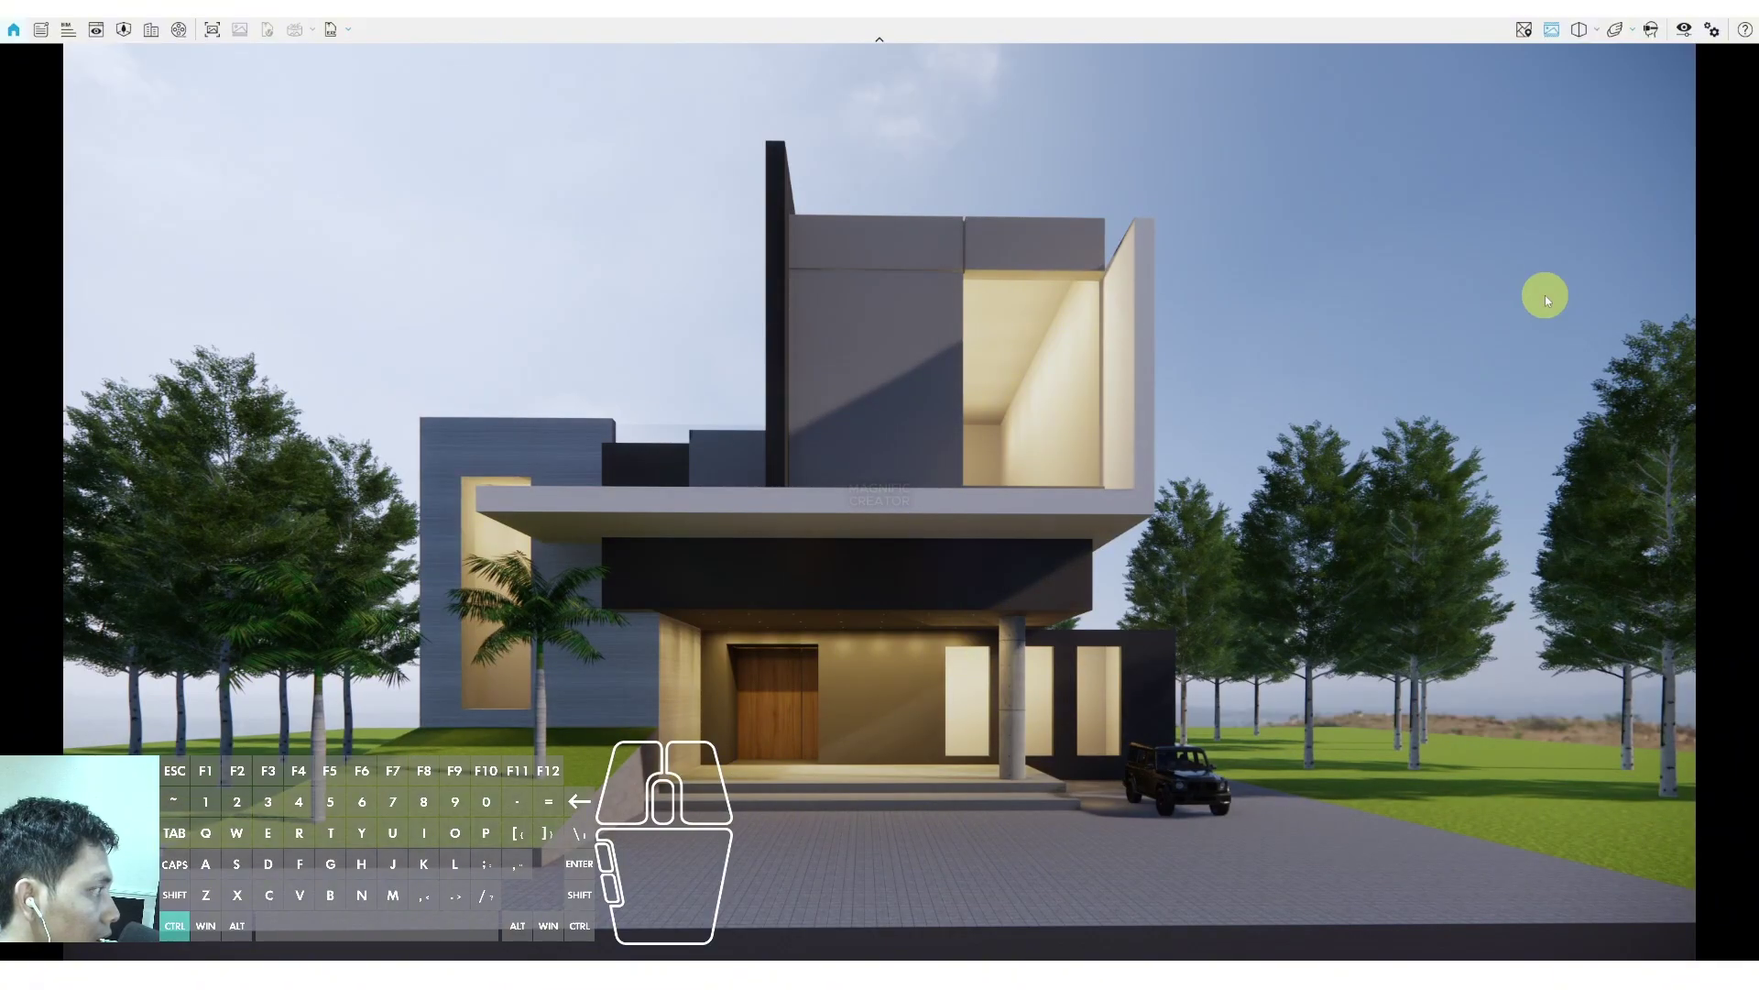
# Lower the normalized skybox brightness to 1,510.36 Lux
pyautogui.click(1684, 33)
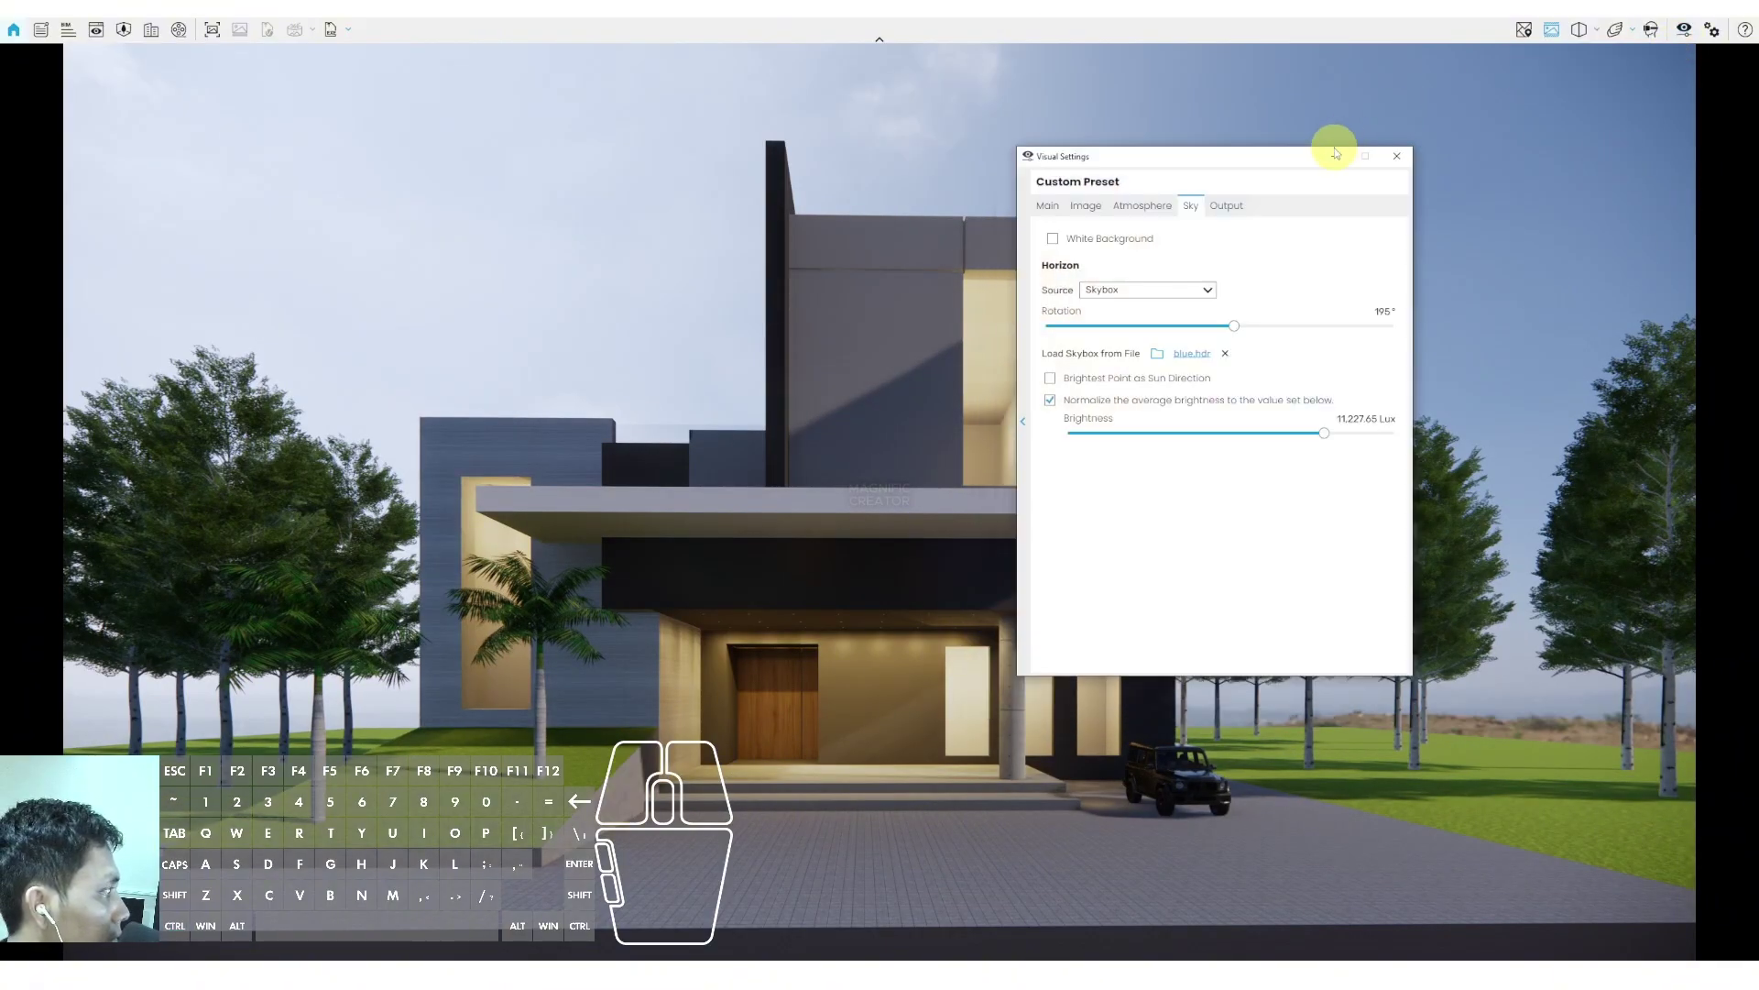
pyautogui.moveTo(1181, 147); pyautogui.dragTo(1391, 77)
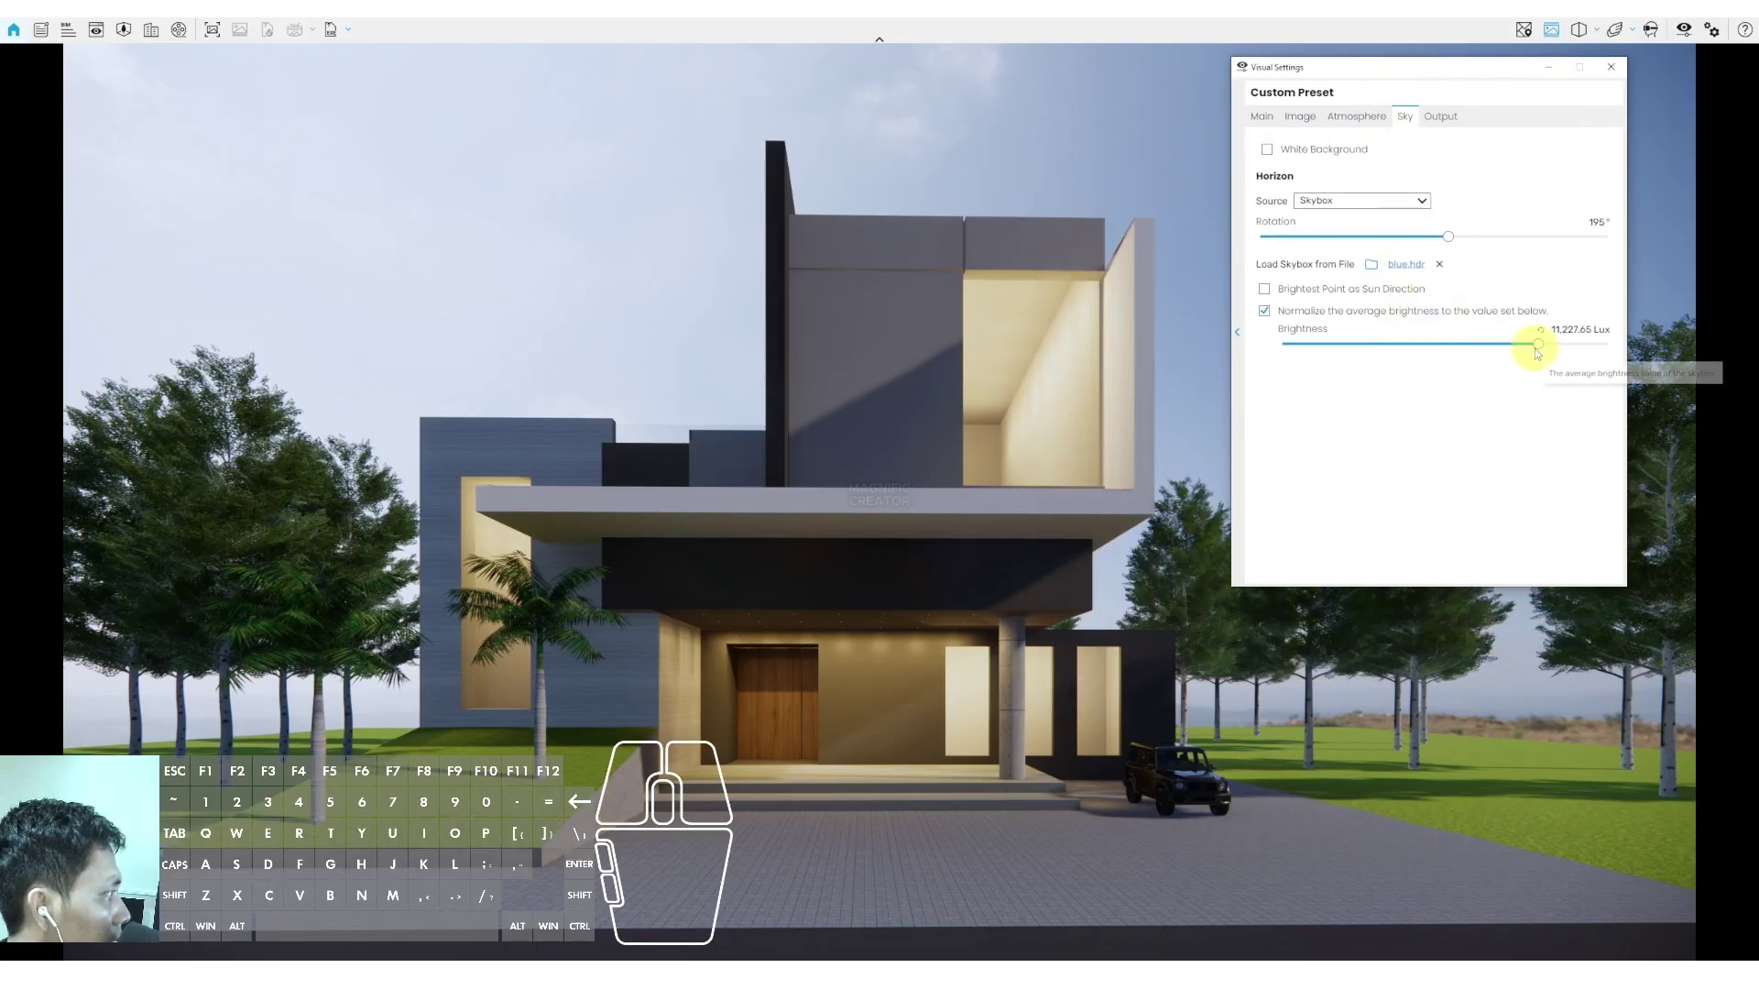
pyautogui.moveTo(1528, 351); pyautogui.dragTo(1495, 345)
# Set the sun brightness to 0% and the camera exposure to 52%
pyautogui.click(1350, 124)
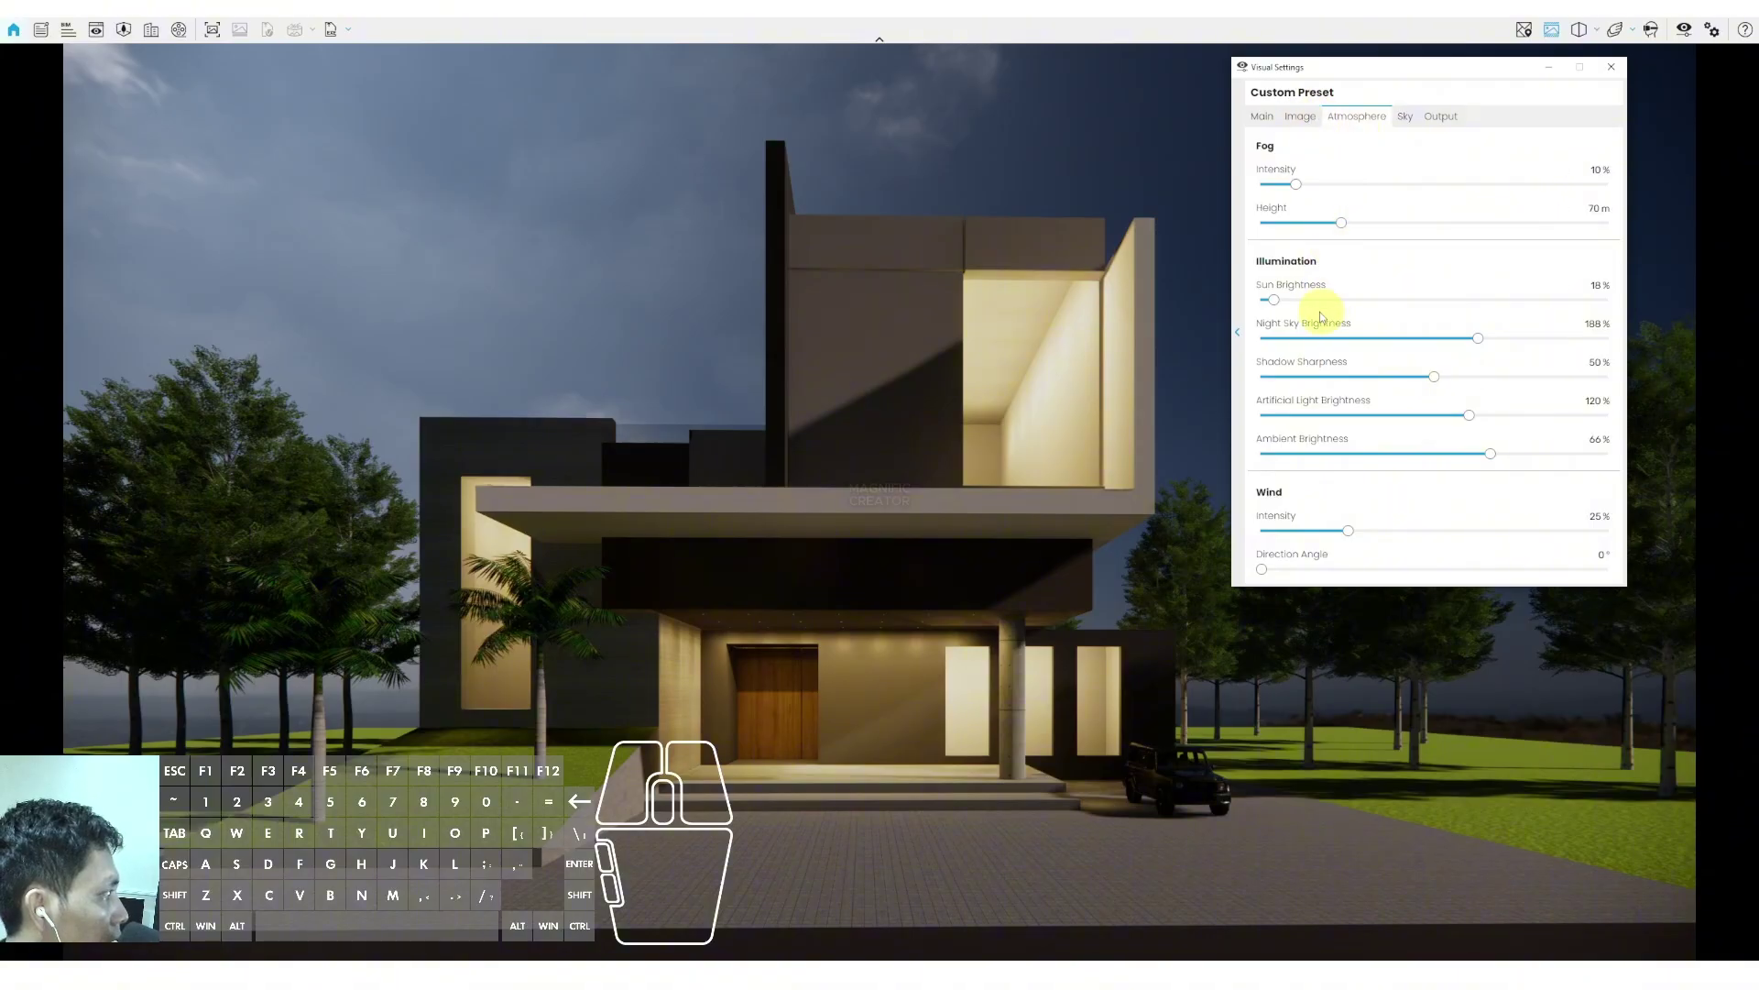
pyautogui.moveTo(1274, 304); pyautogui.dragTo(1443, 337)
pyautogui.click(1272, 118)
pyautogui.click(1548, 69)
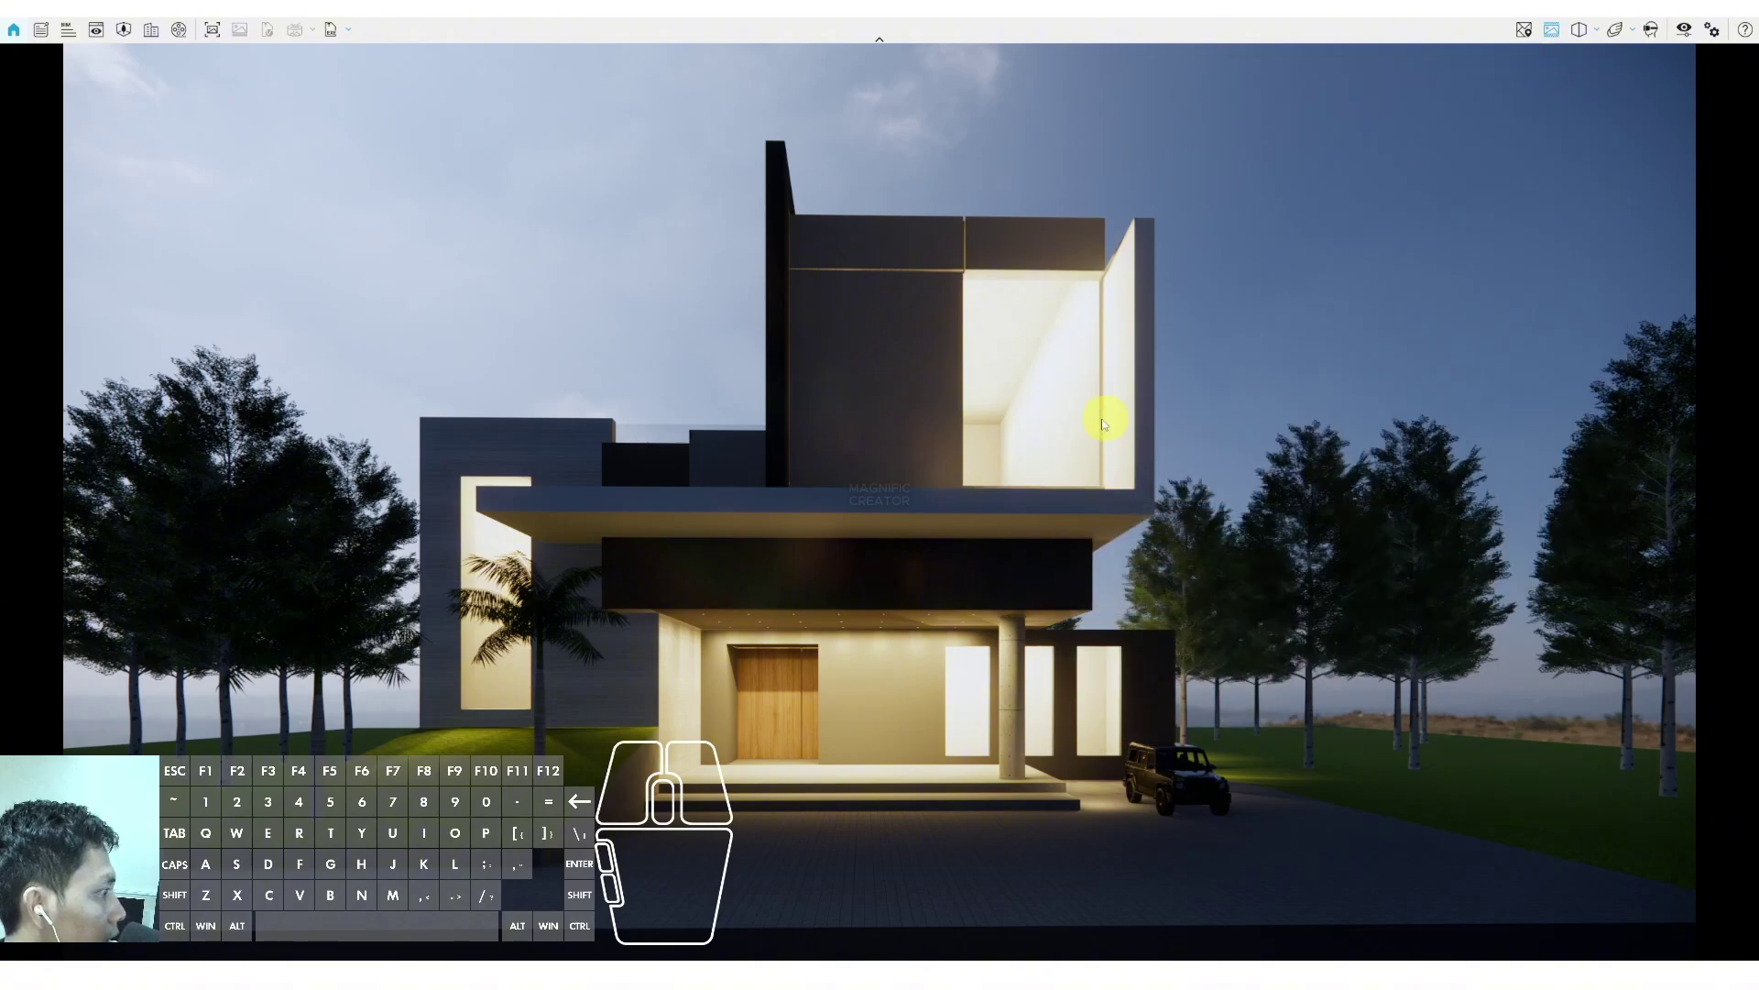
# Turn the camera to an angled view of the house and set the artificial light brightness to 85%
pyautogui.press('d')
pyautogui.moveTo(1112, 412); pyautogui.dragTo(975, 438)
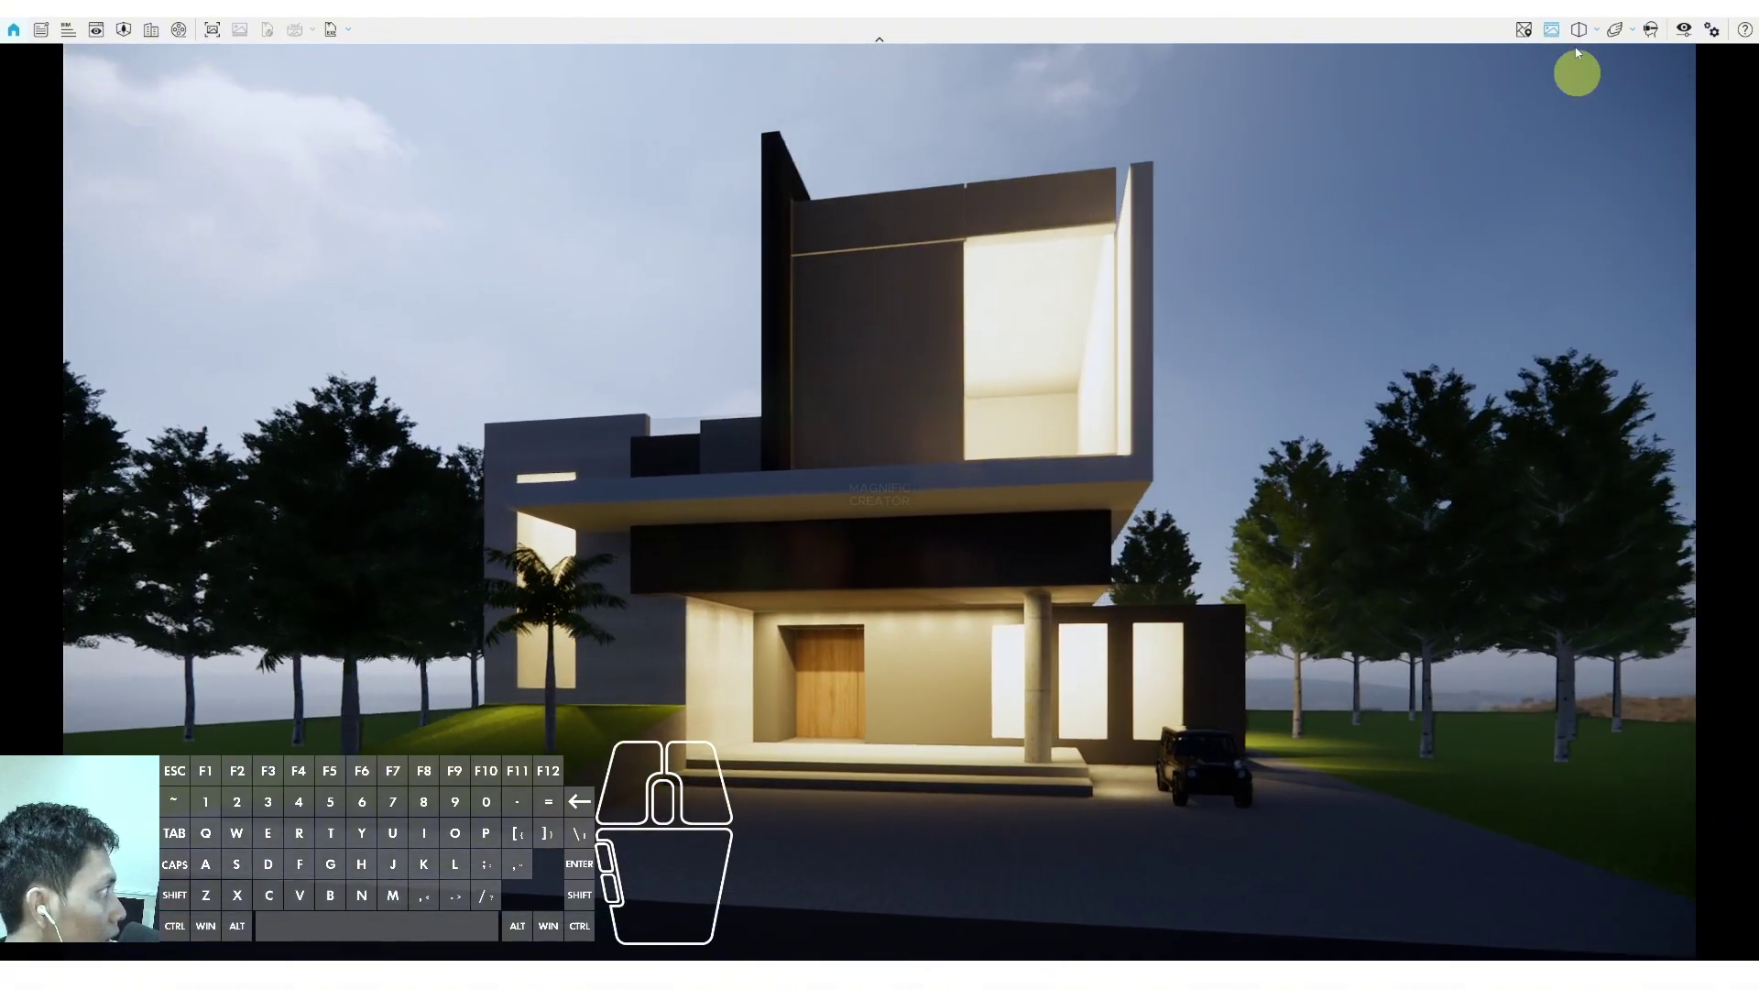
pyautogui.click(1684, 29)
pyautogui.click(1359, 116)
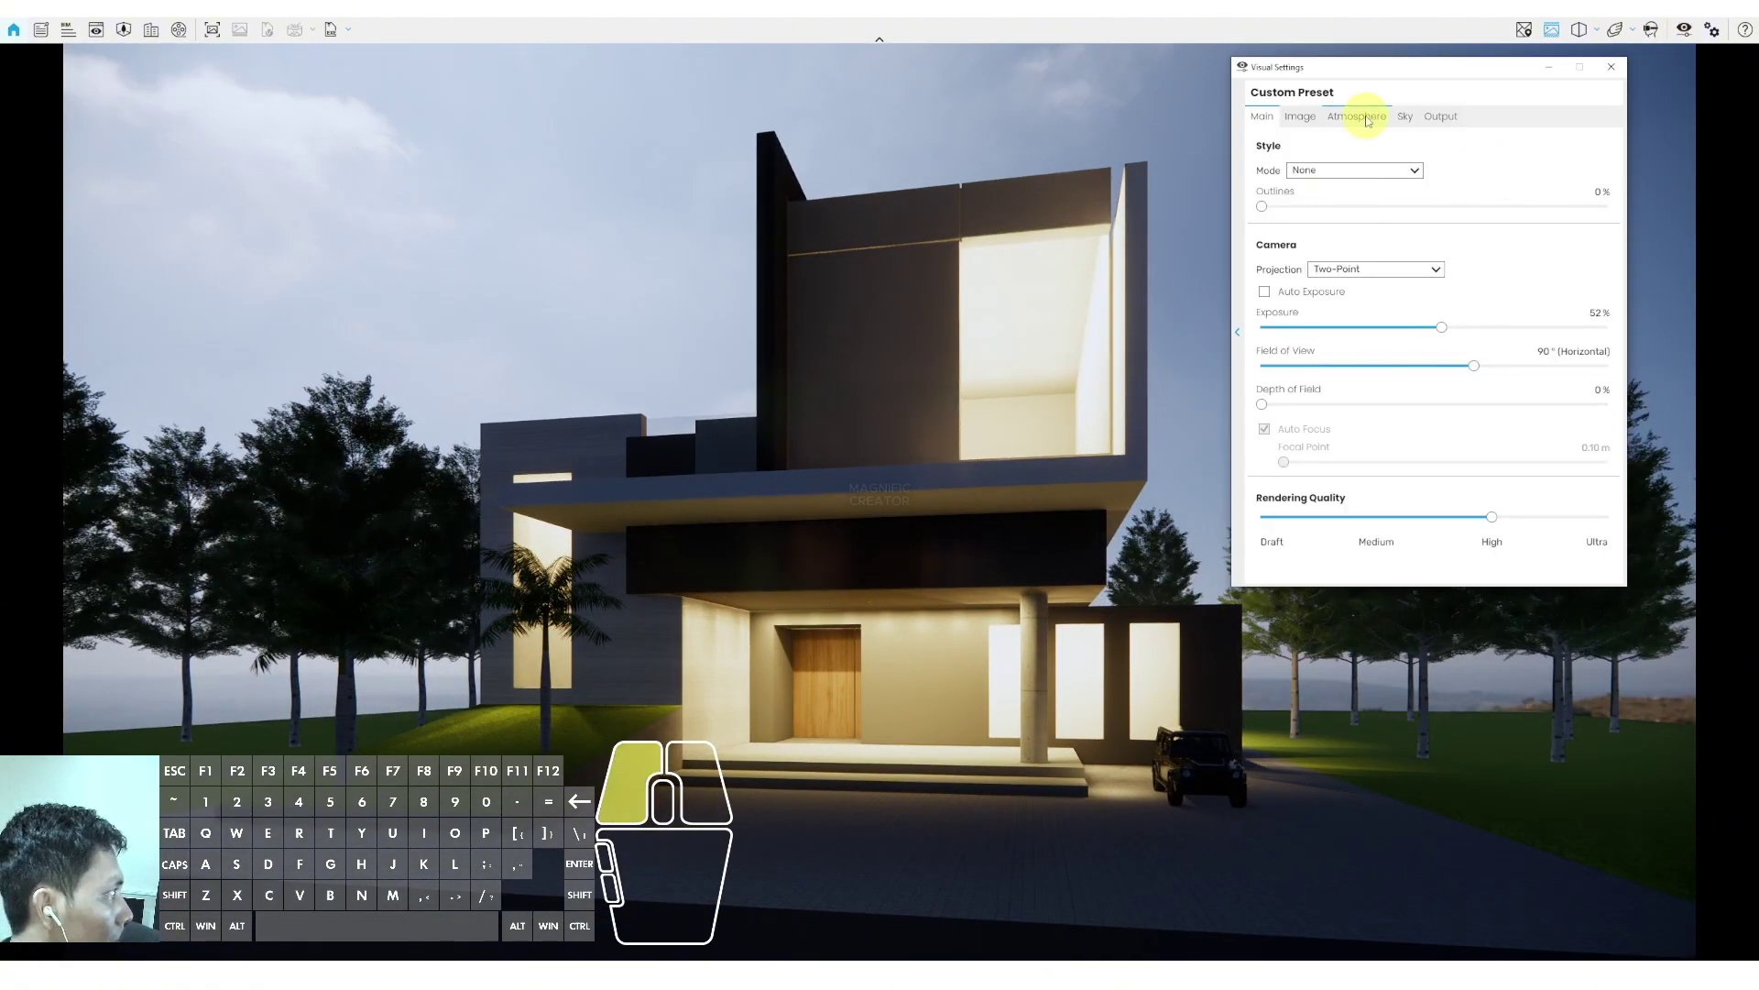
pyautogui.moveTo(1469, 415); pyautogui.dragTo(1409, 415)
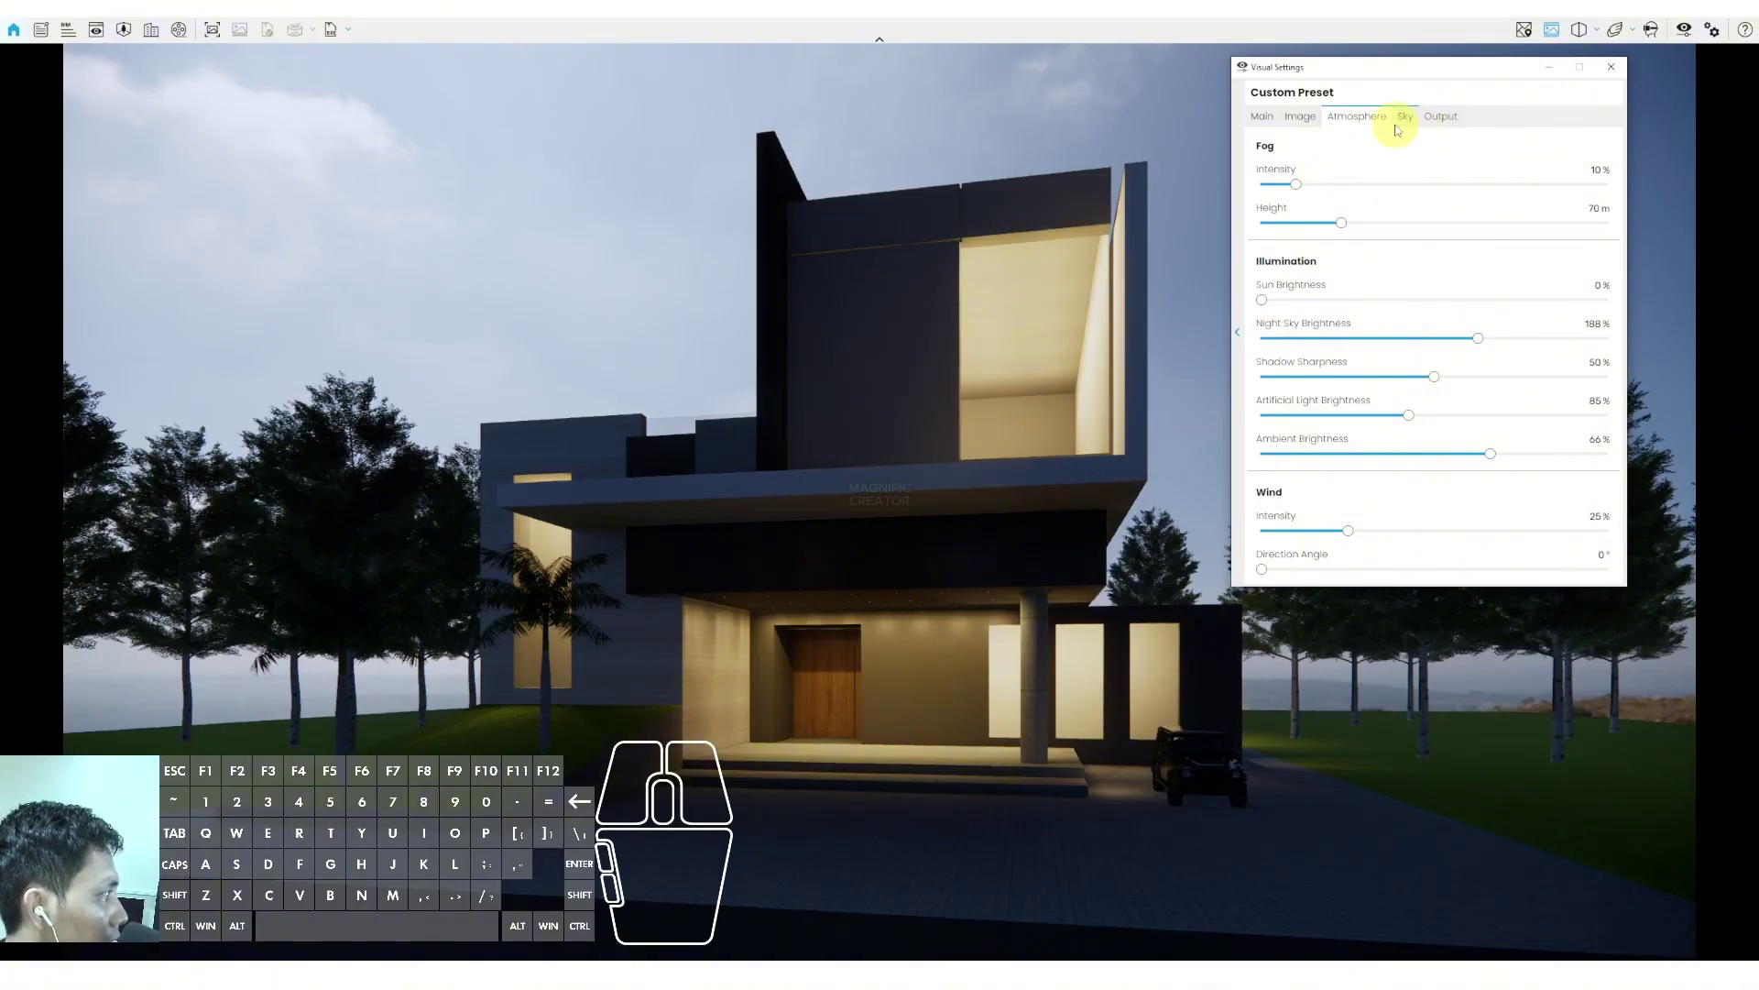
# Lower the camera exposure to 42% and raise the sun brightness to 37%
pyautogui.click(1262, 116)
pyautogui.moveTo(1445, 338)
pyautogui.mouseDown()
pyautogui.moveTo(1471, 335)
pyautogui.moveTo(1434, 339)
pyautogui.mouseUp()
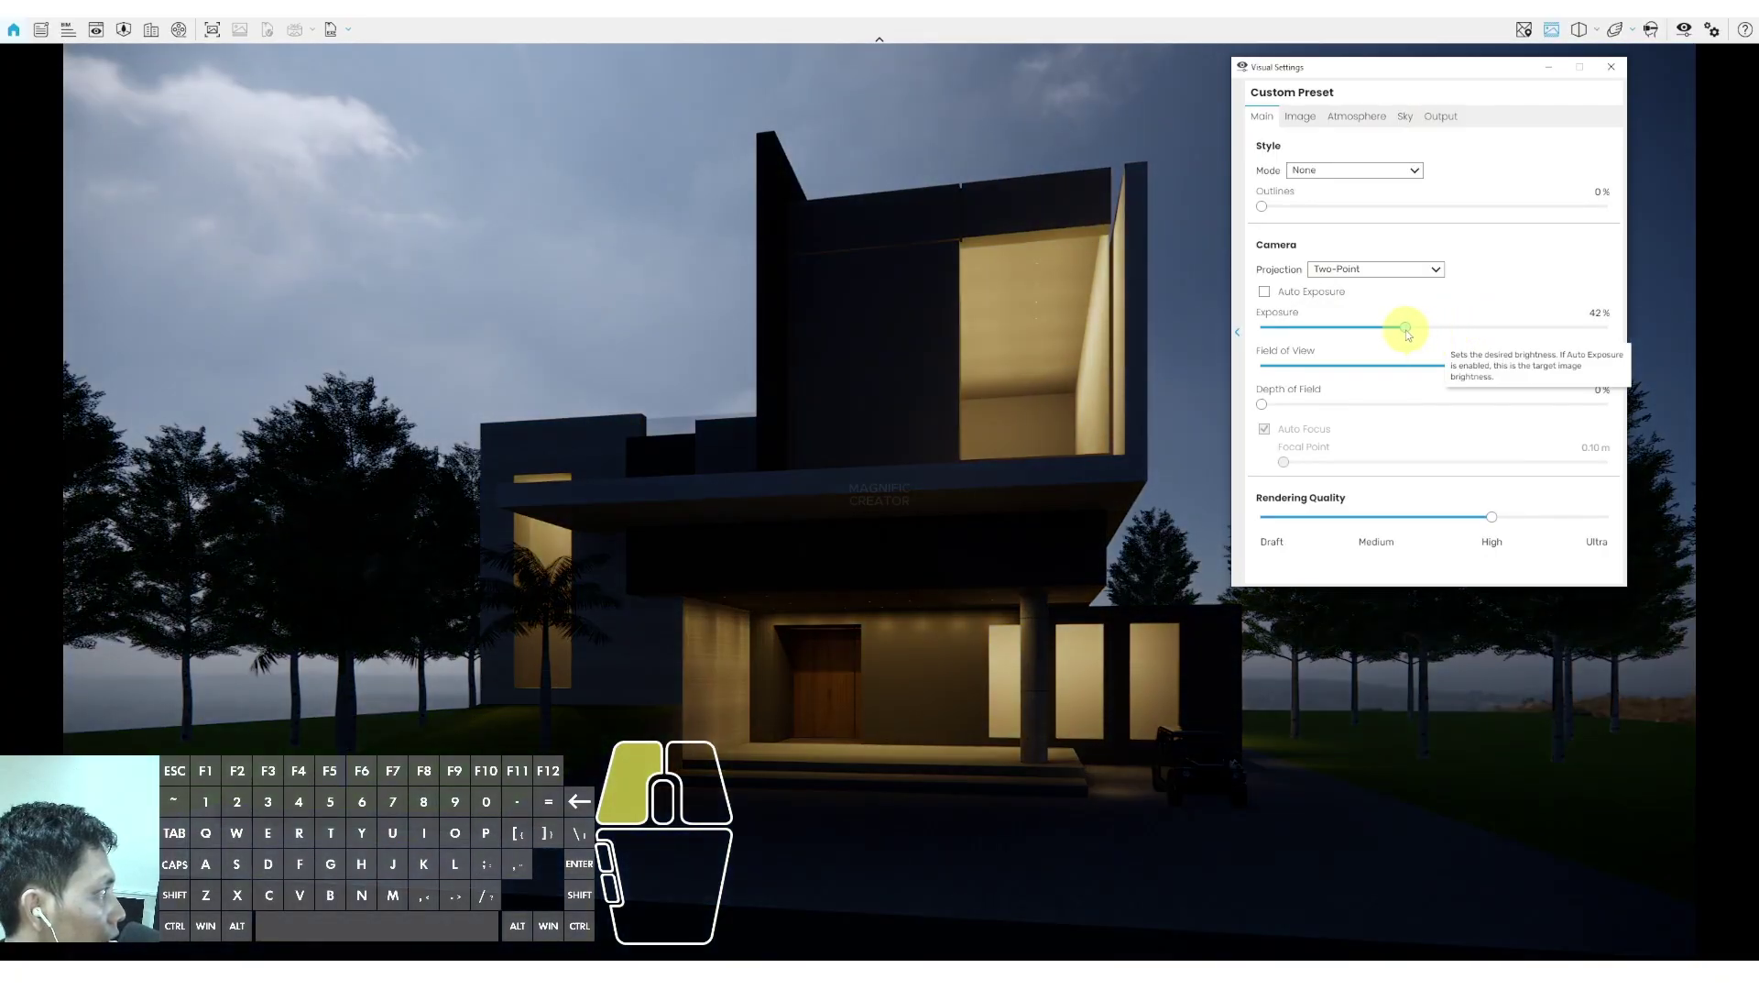
pyautogui.click(1298, 118)
pyautogui.click(1354, 117)
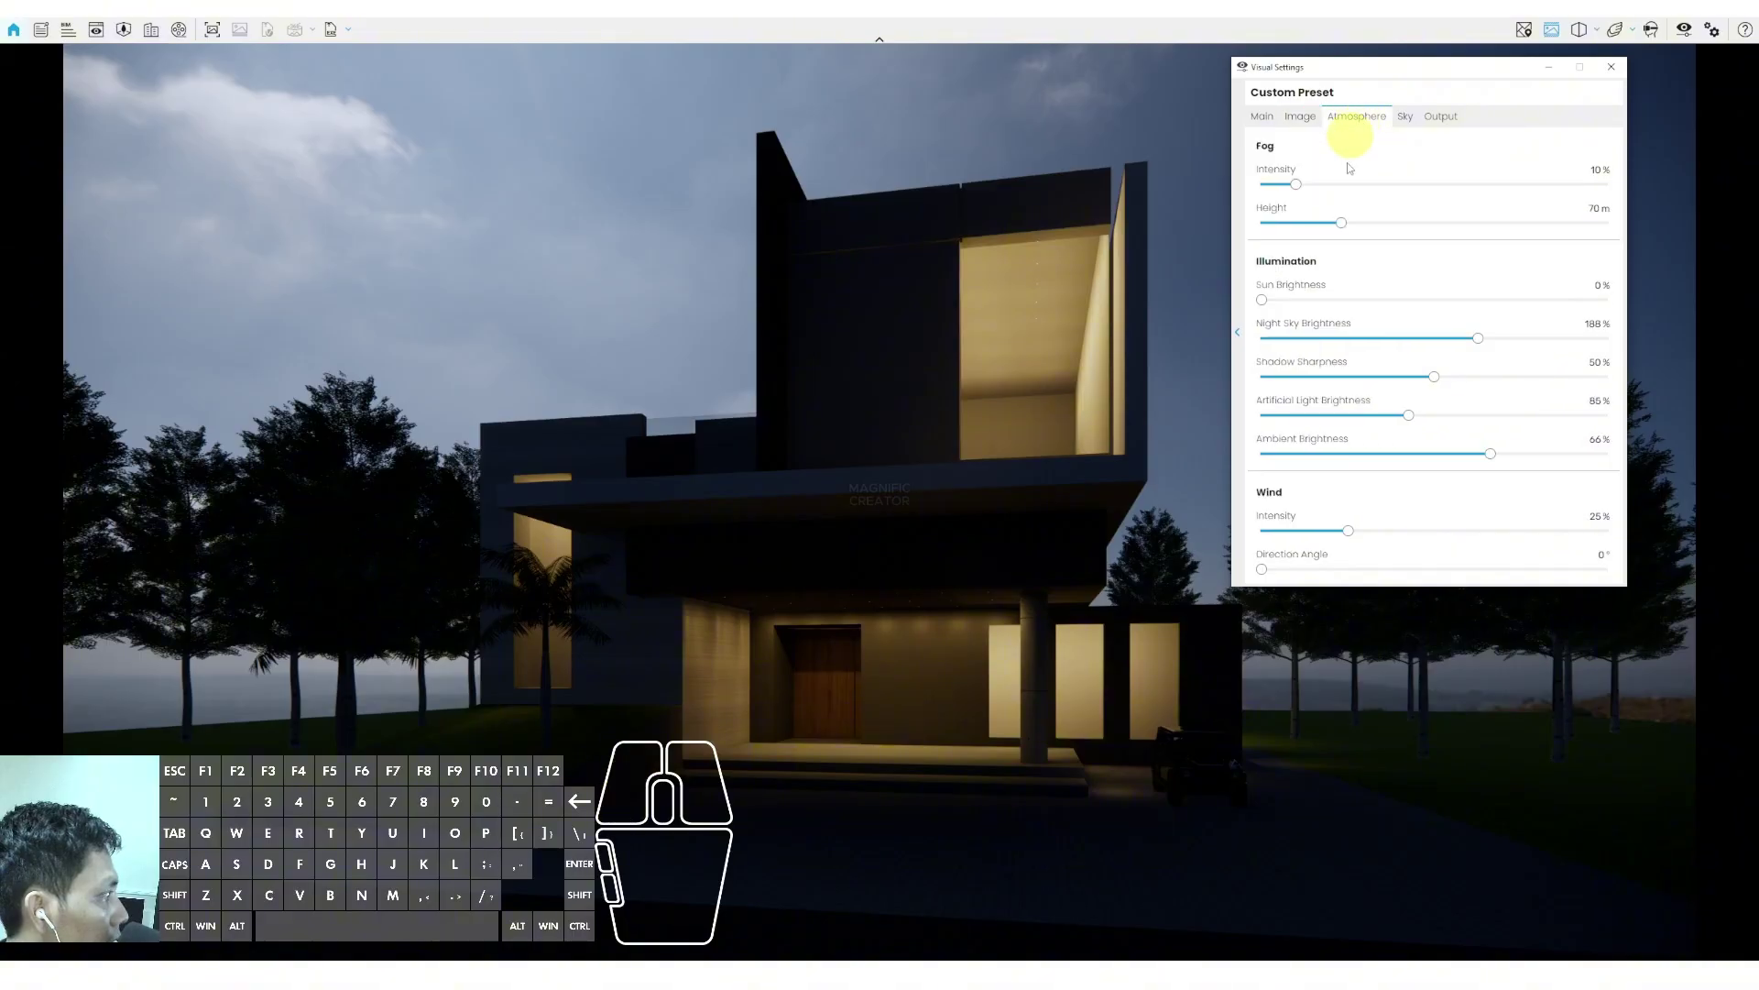
pyautogui.moveTo(1262, 300); pyautogui.dragTo(1290, 300)
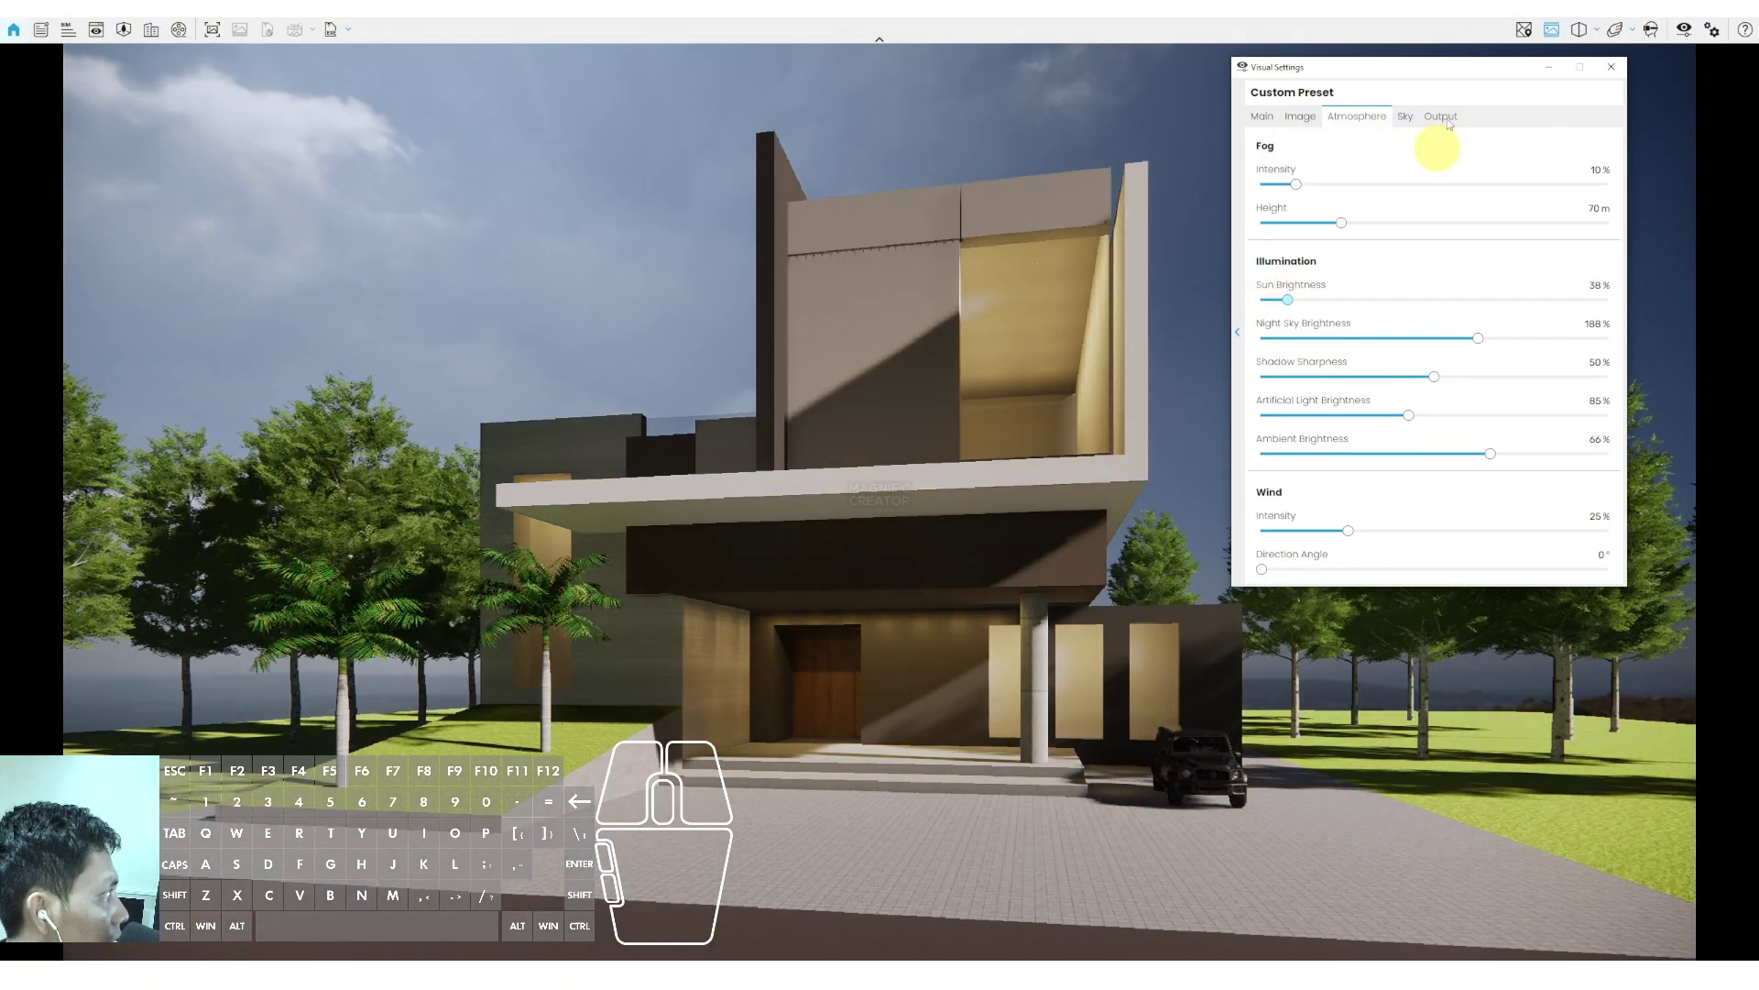
# Set the normalized skybox brightness to 3,748.40 Lux and the sun brightness to 21%
pyautogui.click(1403, 119)
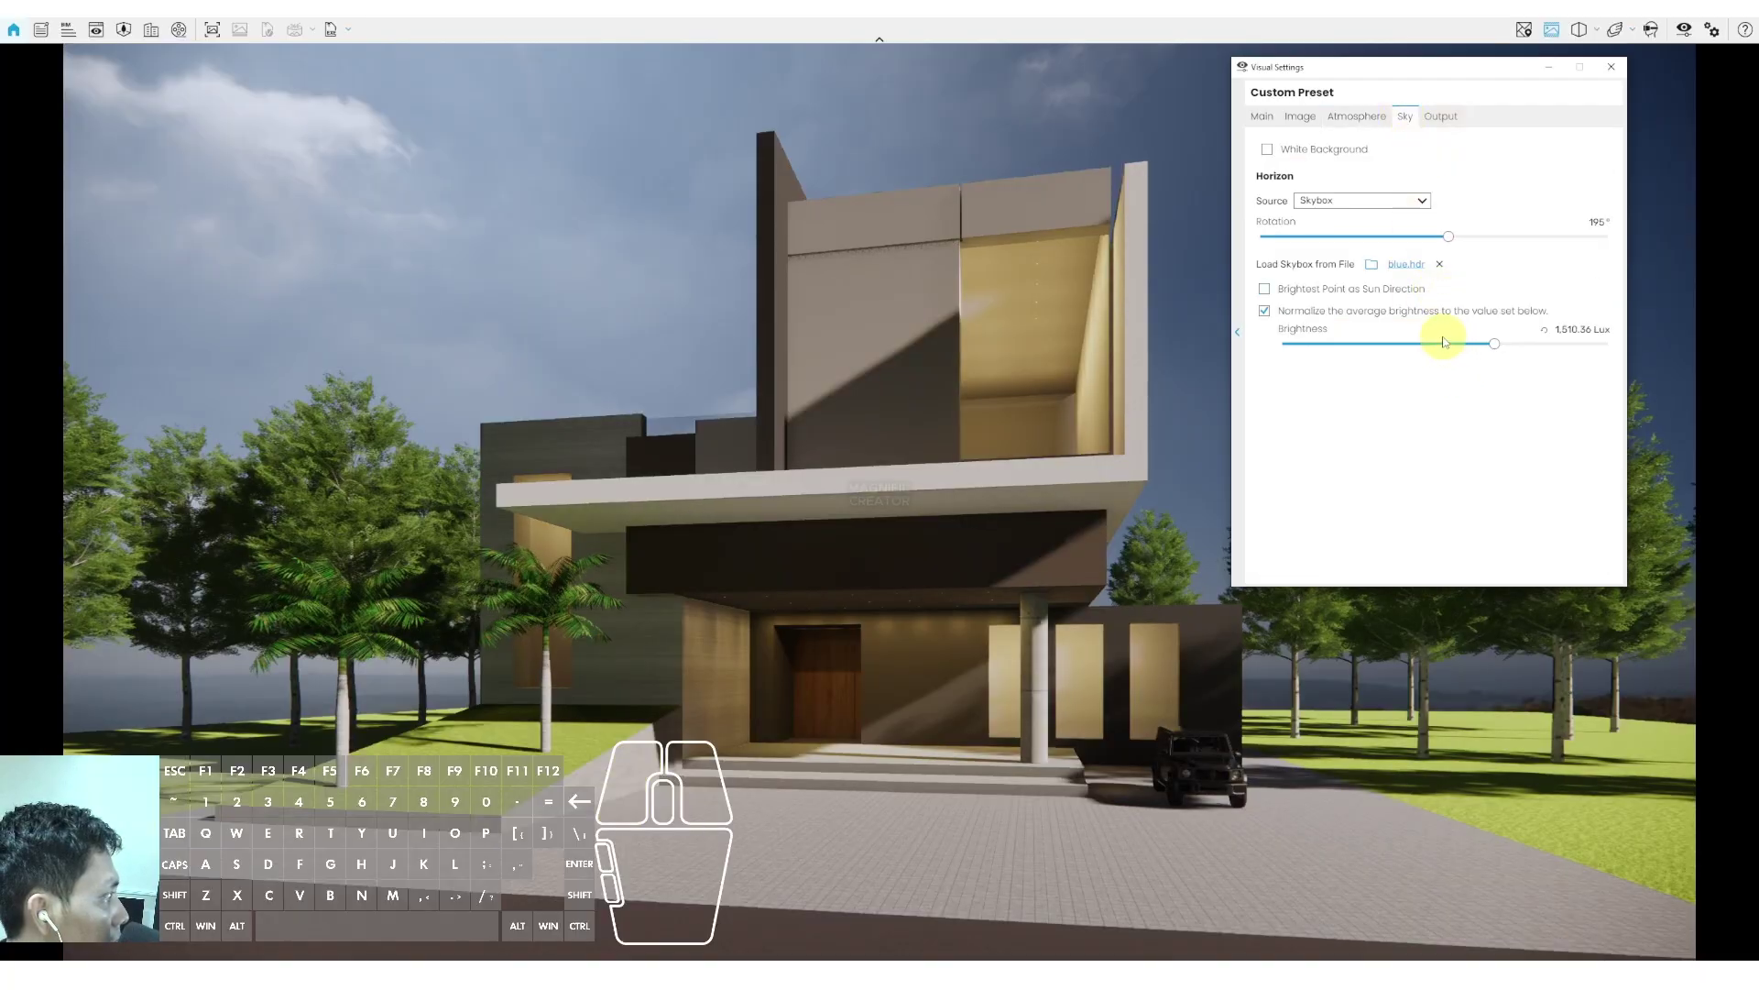
pyautogui.moveTo(1497, 348); pyautogui.dragTo(1522, 345)
pyautogui.click(1299, 117)
pyautogui.click(1357, 116)
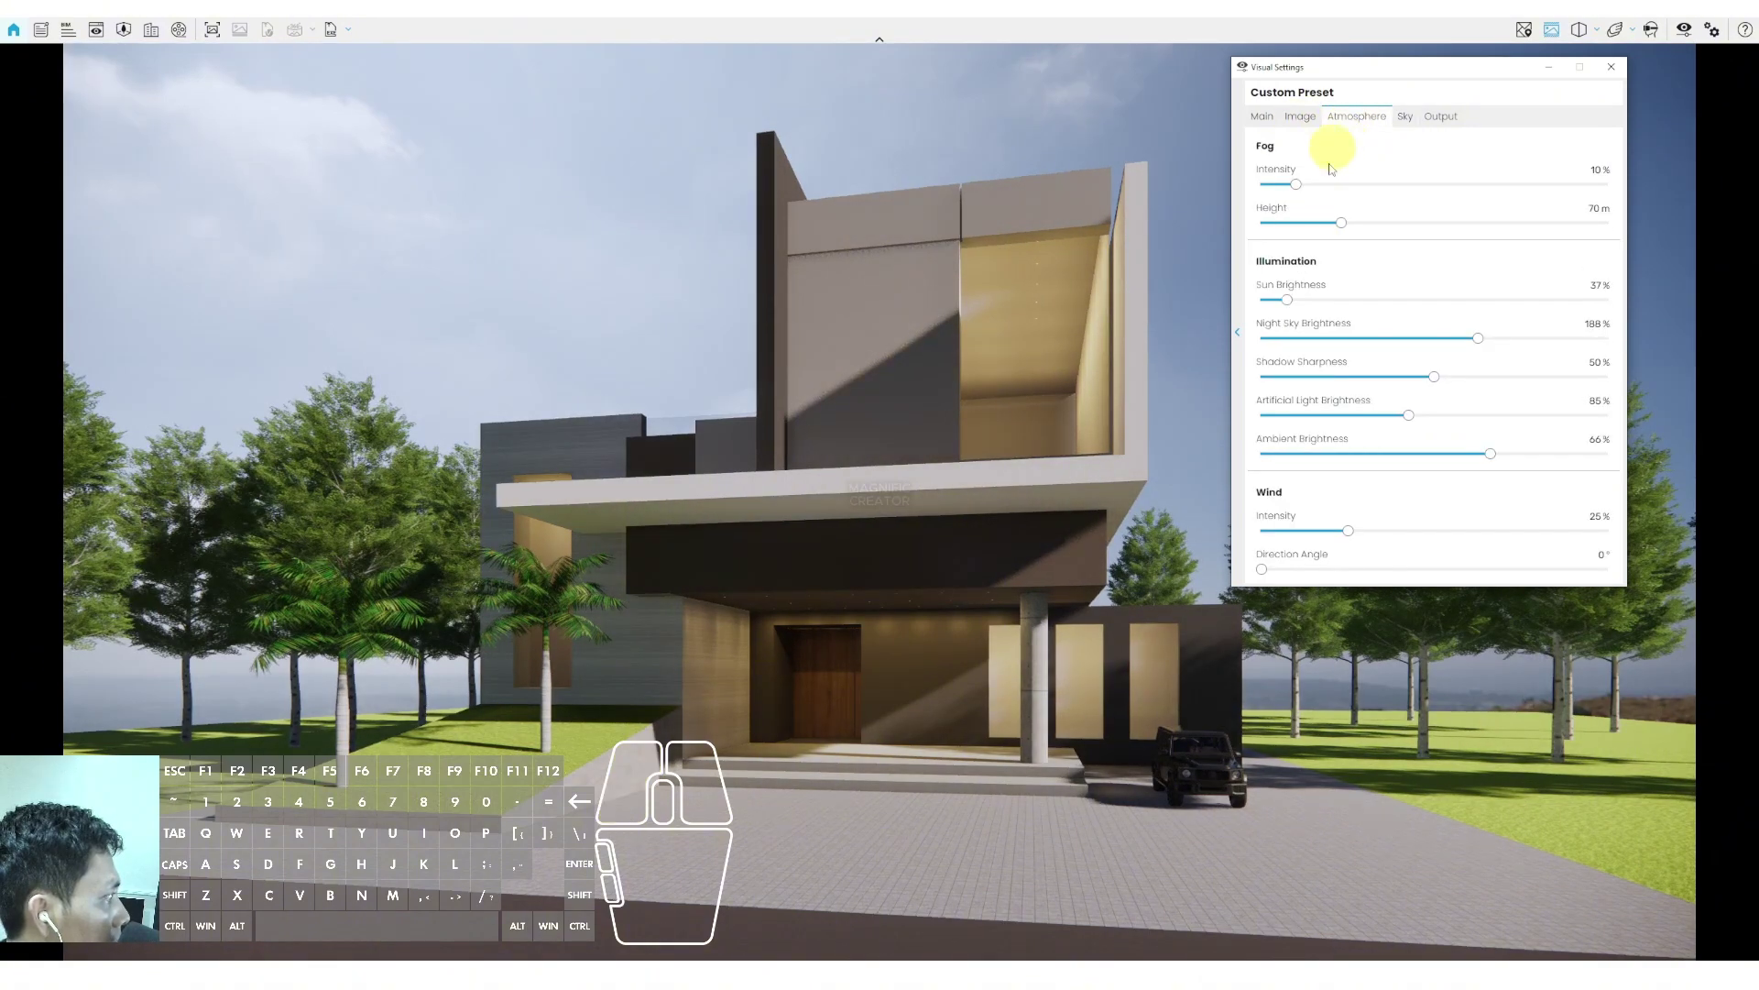
pyautogui.moveTo(1289, 305); pyautogui.dragTo(1280, 305)
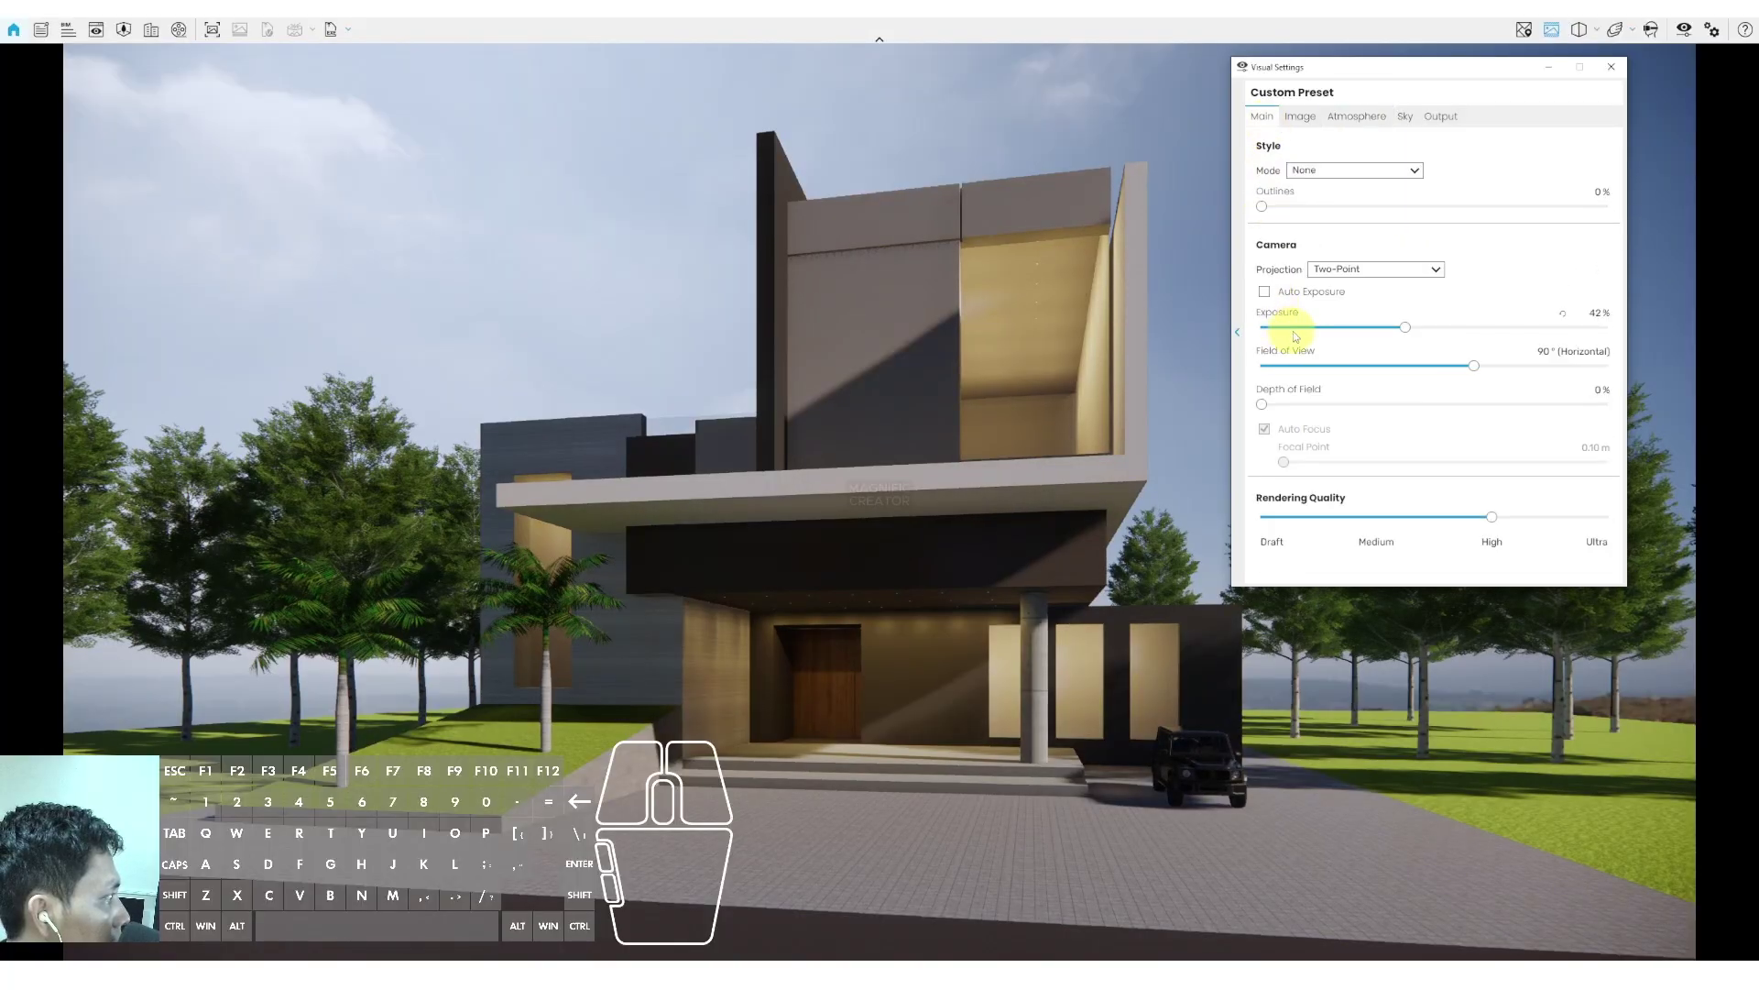
# Set the camera exposure to 46% and the skybox rotation to about 218°
pyautogui.moveTo(1402, 337)
pyautogui.mouseDown()
pyautogui.moveTo(1370, 335)
pyautogui.moveTo(1434, 325)
pyautogui.mouseUp()
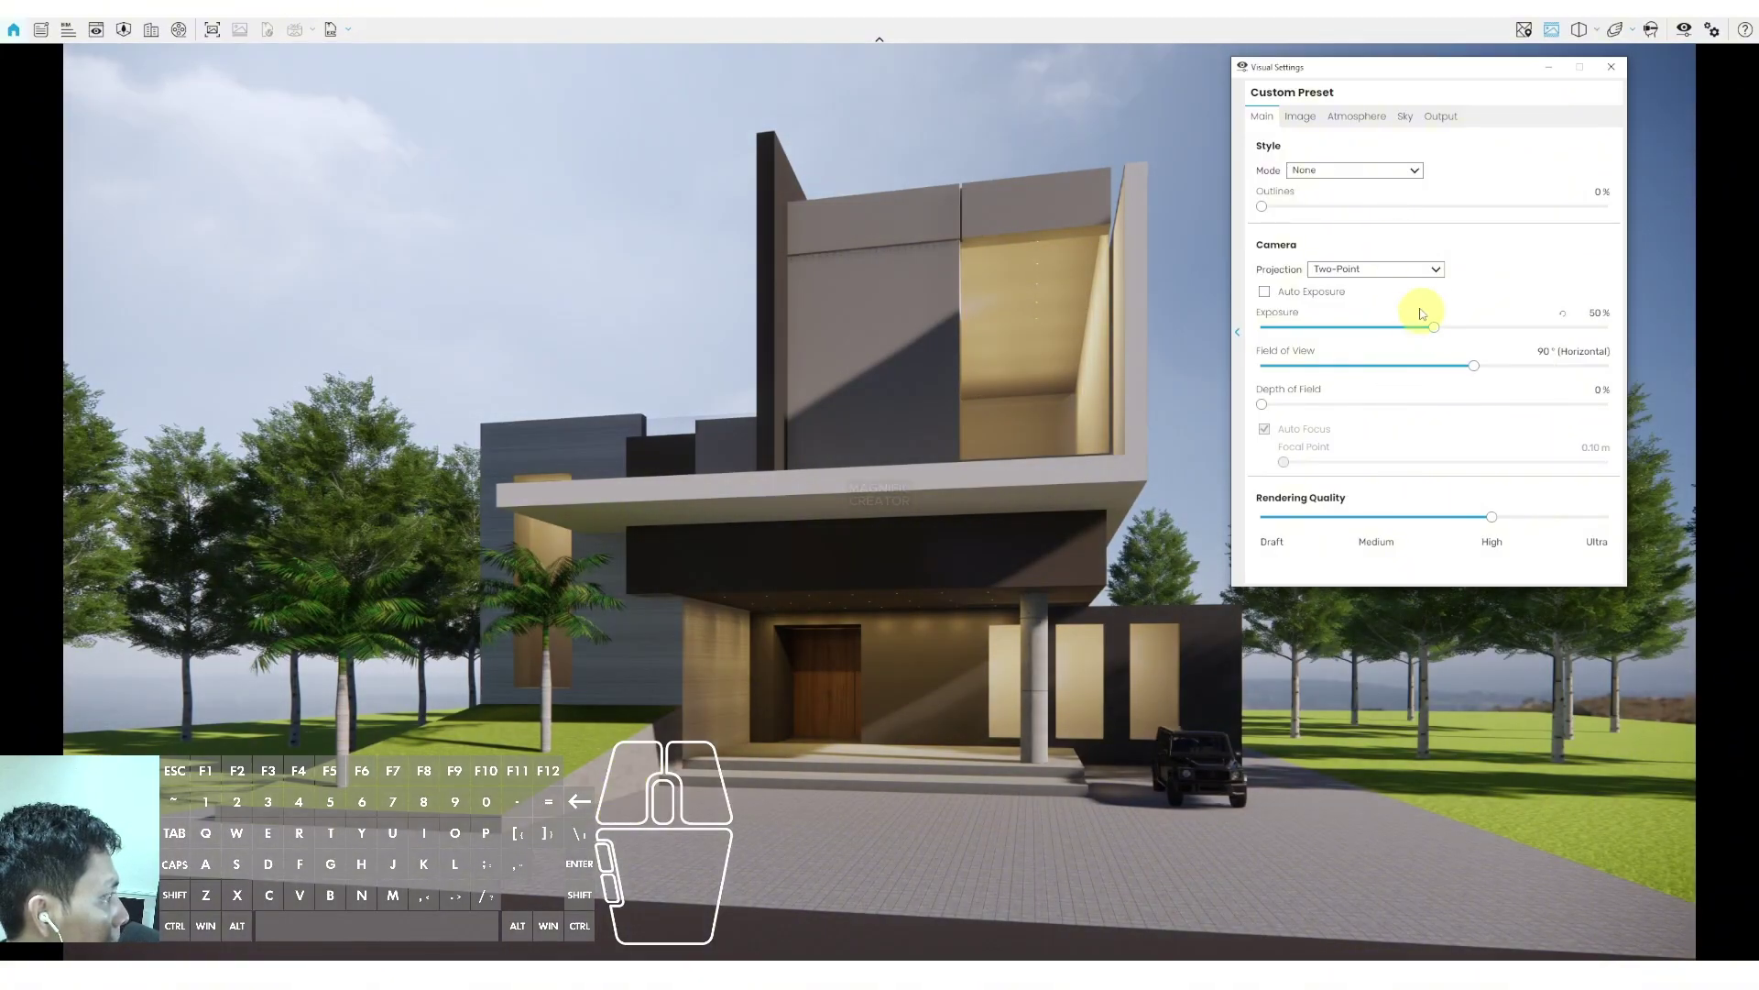
pyautogui.click(1434, 327)
pyautogui.click(1299, 117)
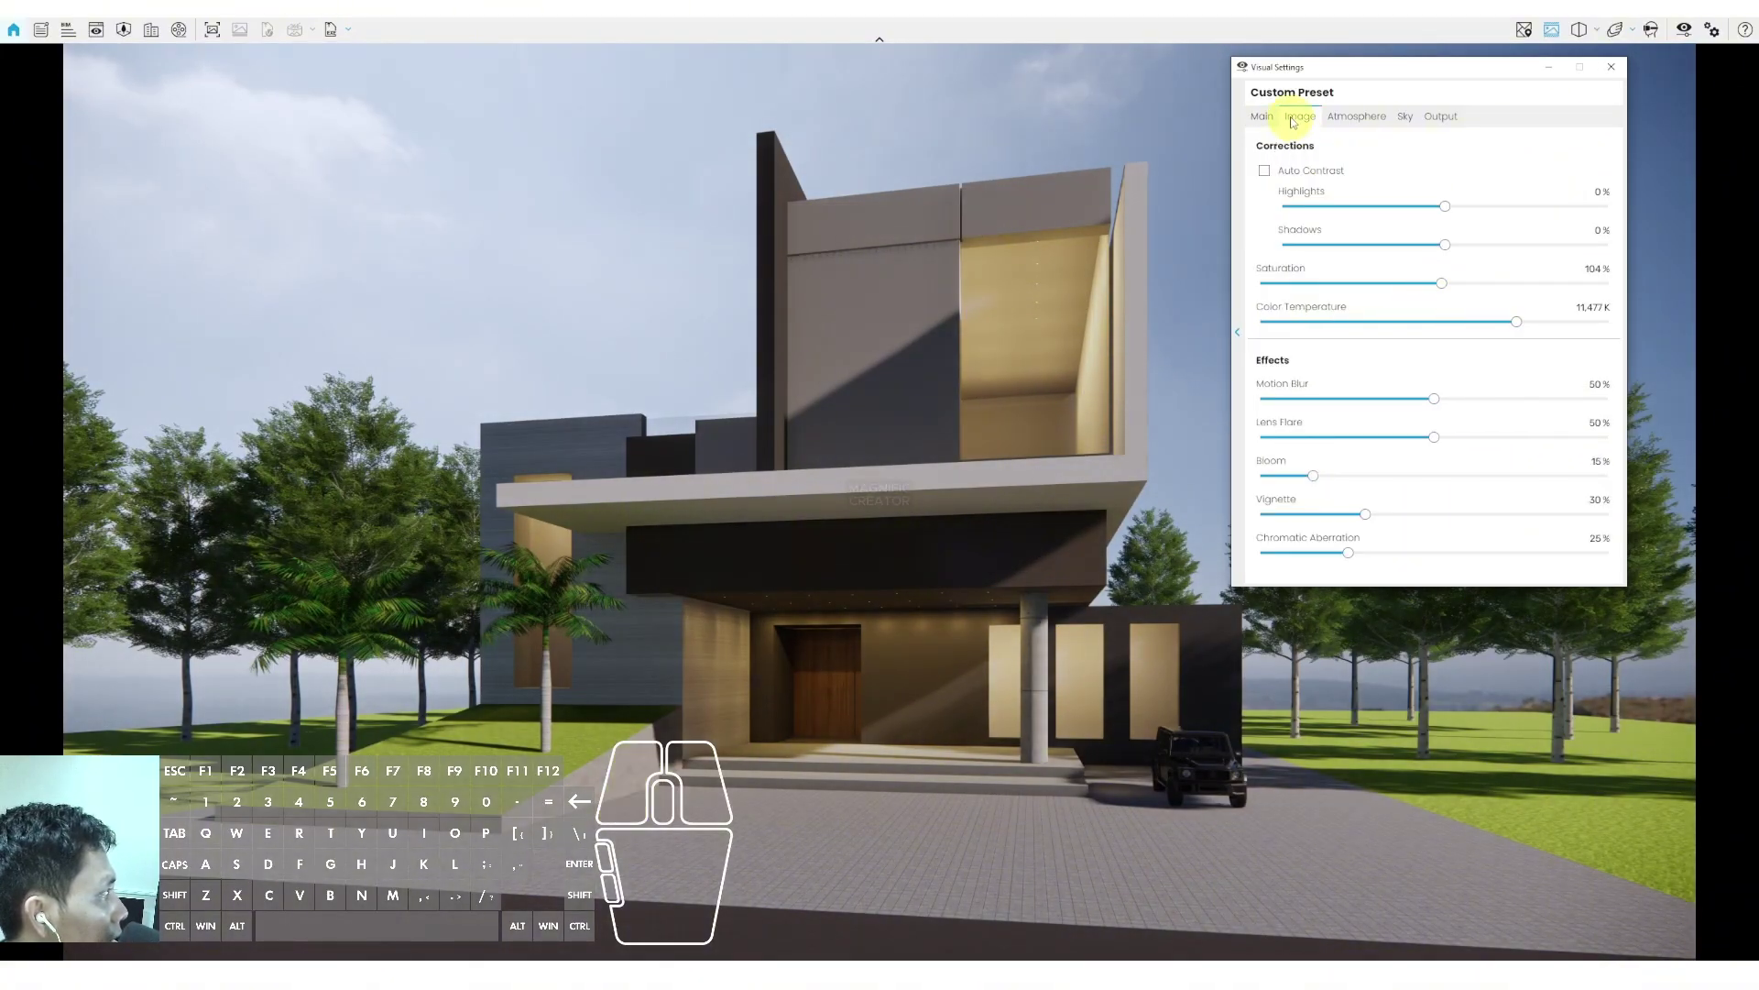
pyautogui.click(1355, 116)
pyautogui.click(1411, 117)
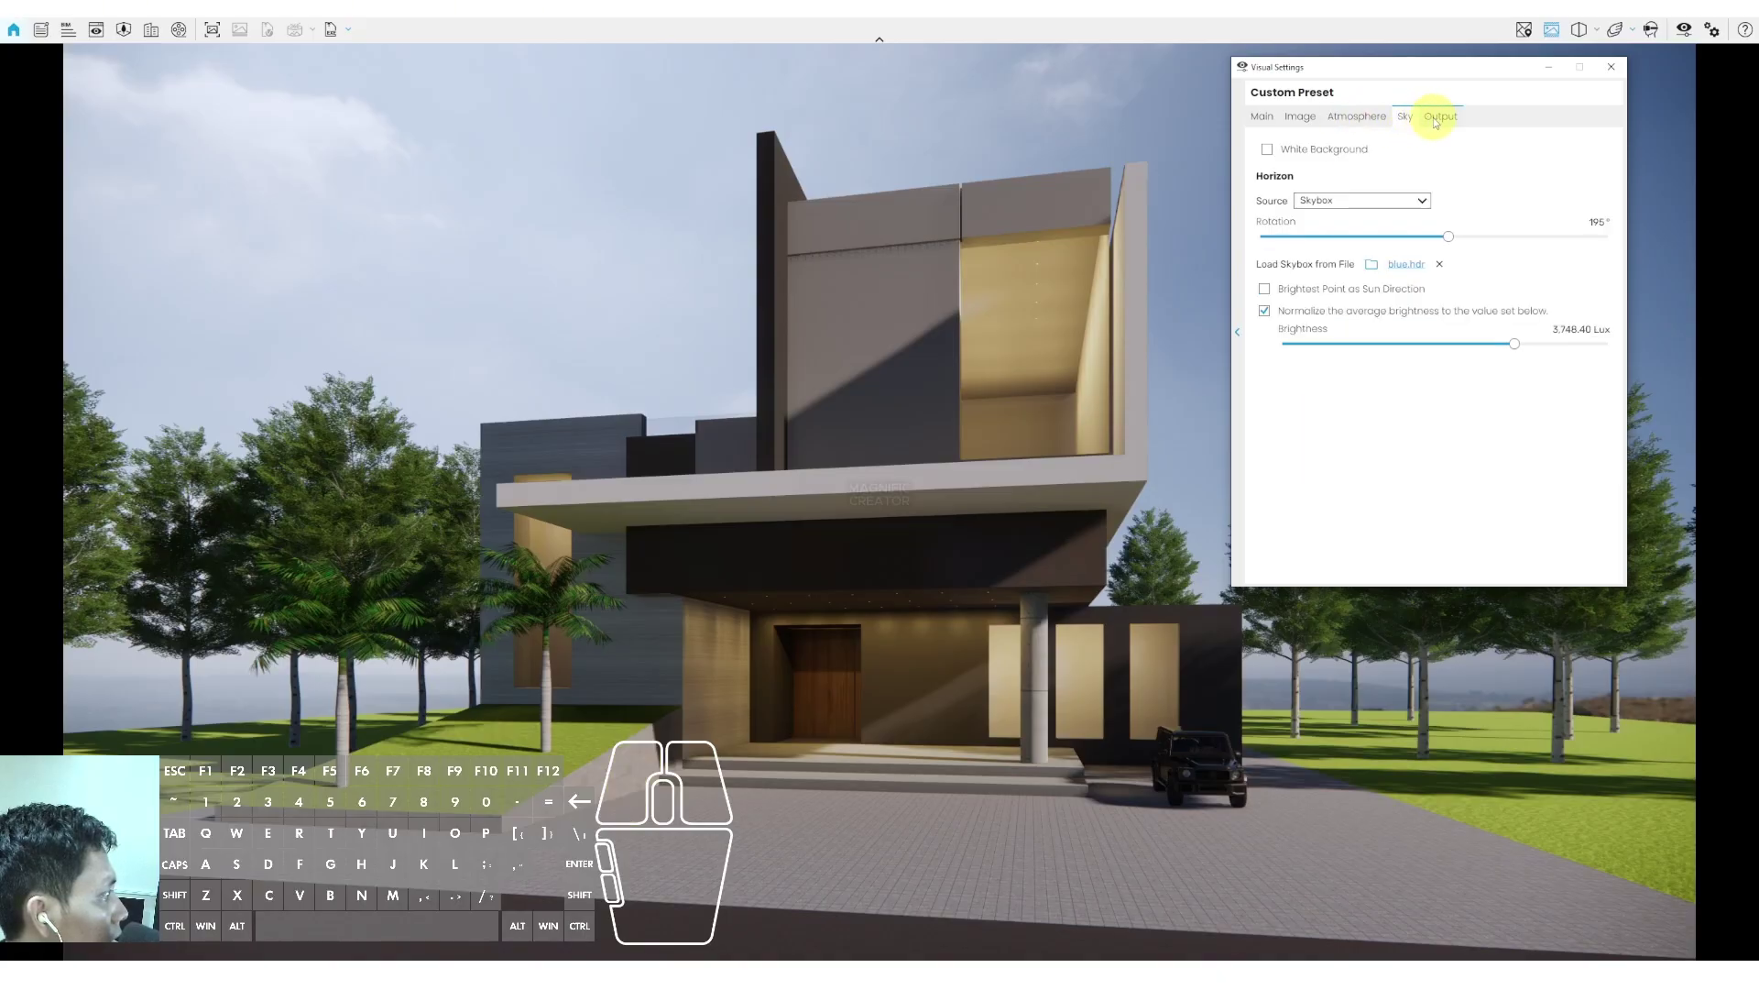
pyautogui.moveTo(1450, 237); pyautogui.dragTo(1472, 266)
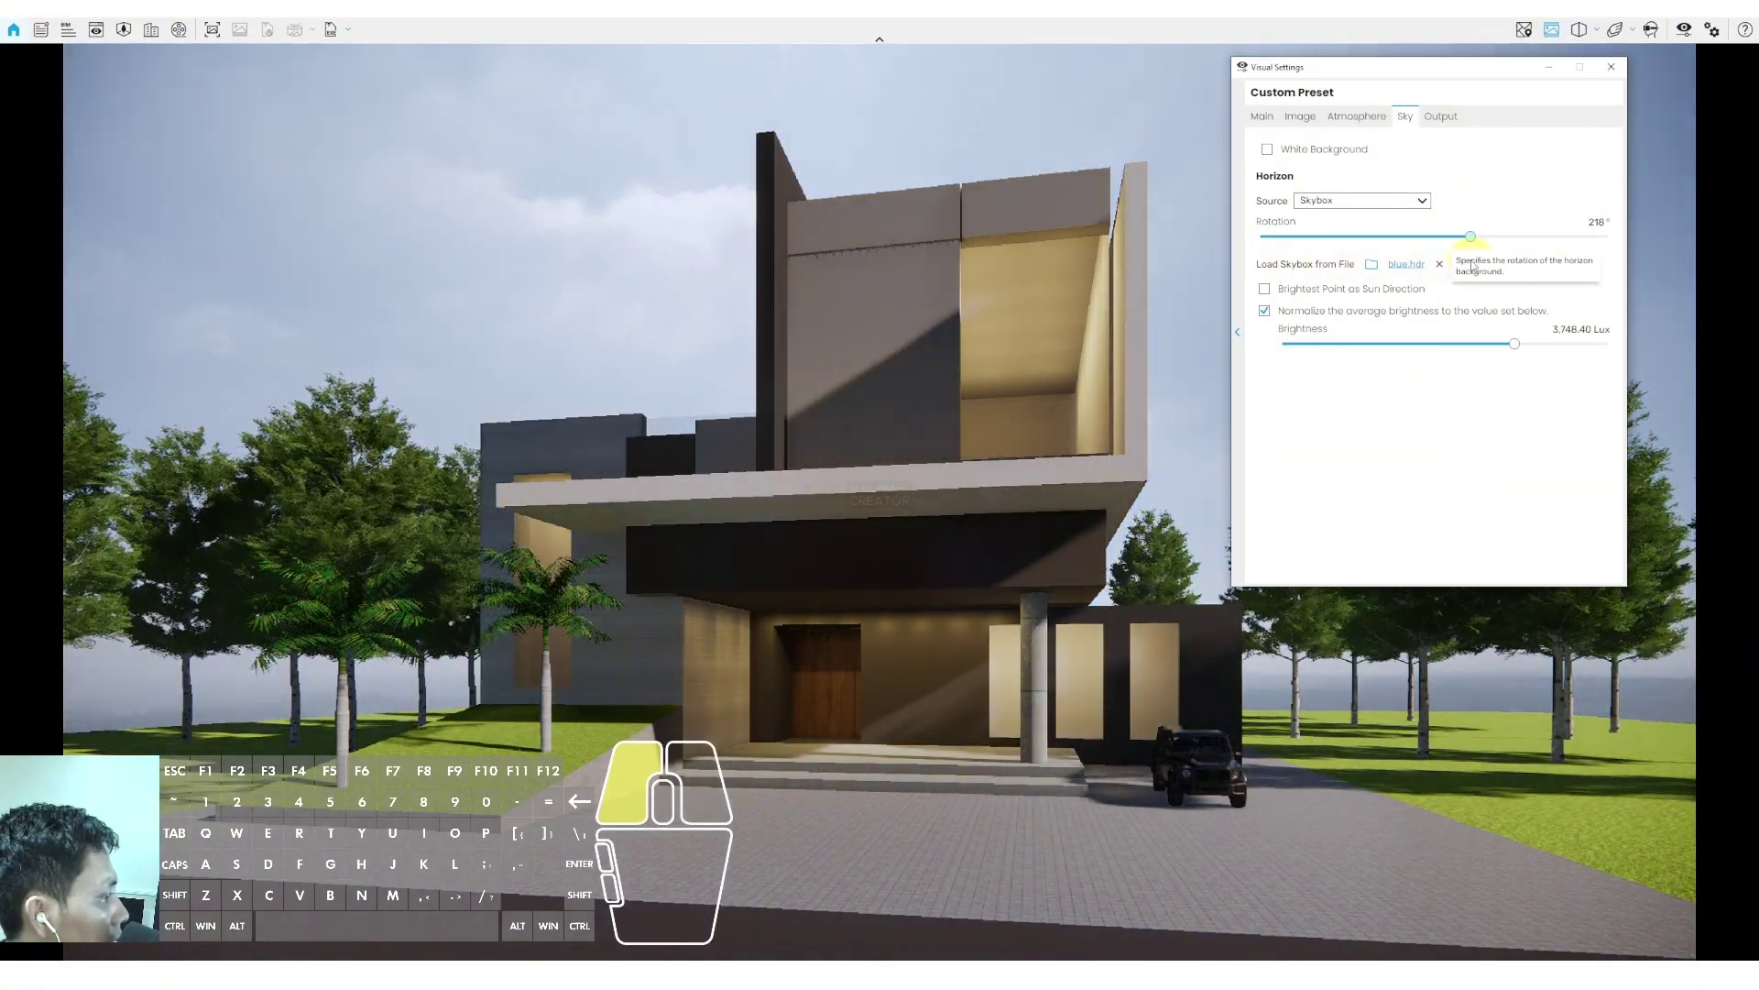
pyautogui.click(1615, 73)
# Reframe the camera squarely on the house front, with the driveway in the foreground and trees on both sides
pyautogui.press('d')
pyautogui.moveTo(862, 503); pyautogui.dragTo(825, 507)
pyautogui.press('w')
pyautogui.press('s')
pyautogui.moveTo(1110, 449); pyautogui.dragTo(1069, 401)
pyautogui.press('d')
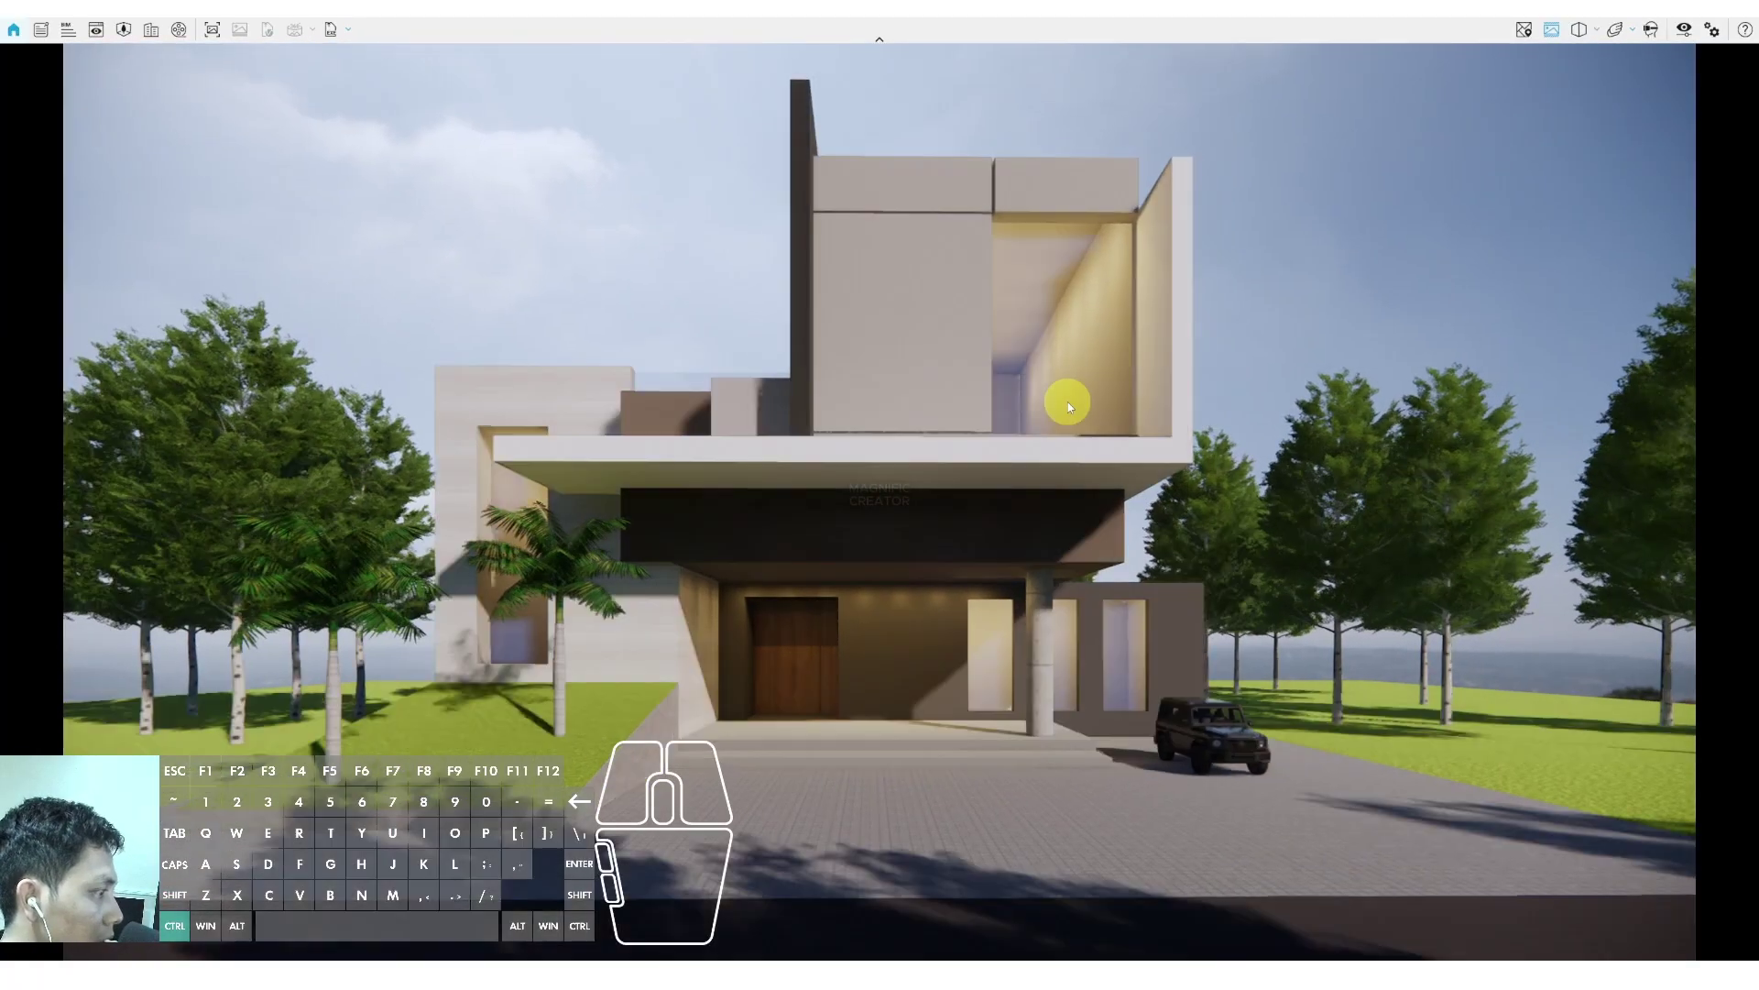
# Adjust the sun position until the upper facade is in shade and tree shadows fall on the driveway near the entrance steps
pyautogui.hotkey('ctrl', 'i')
pyautogui.hotkey('ctrl', 'i')
pyautogui.hotkey('ctrl', 'i')
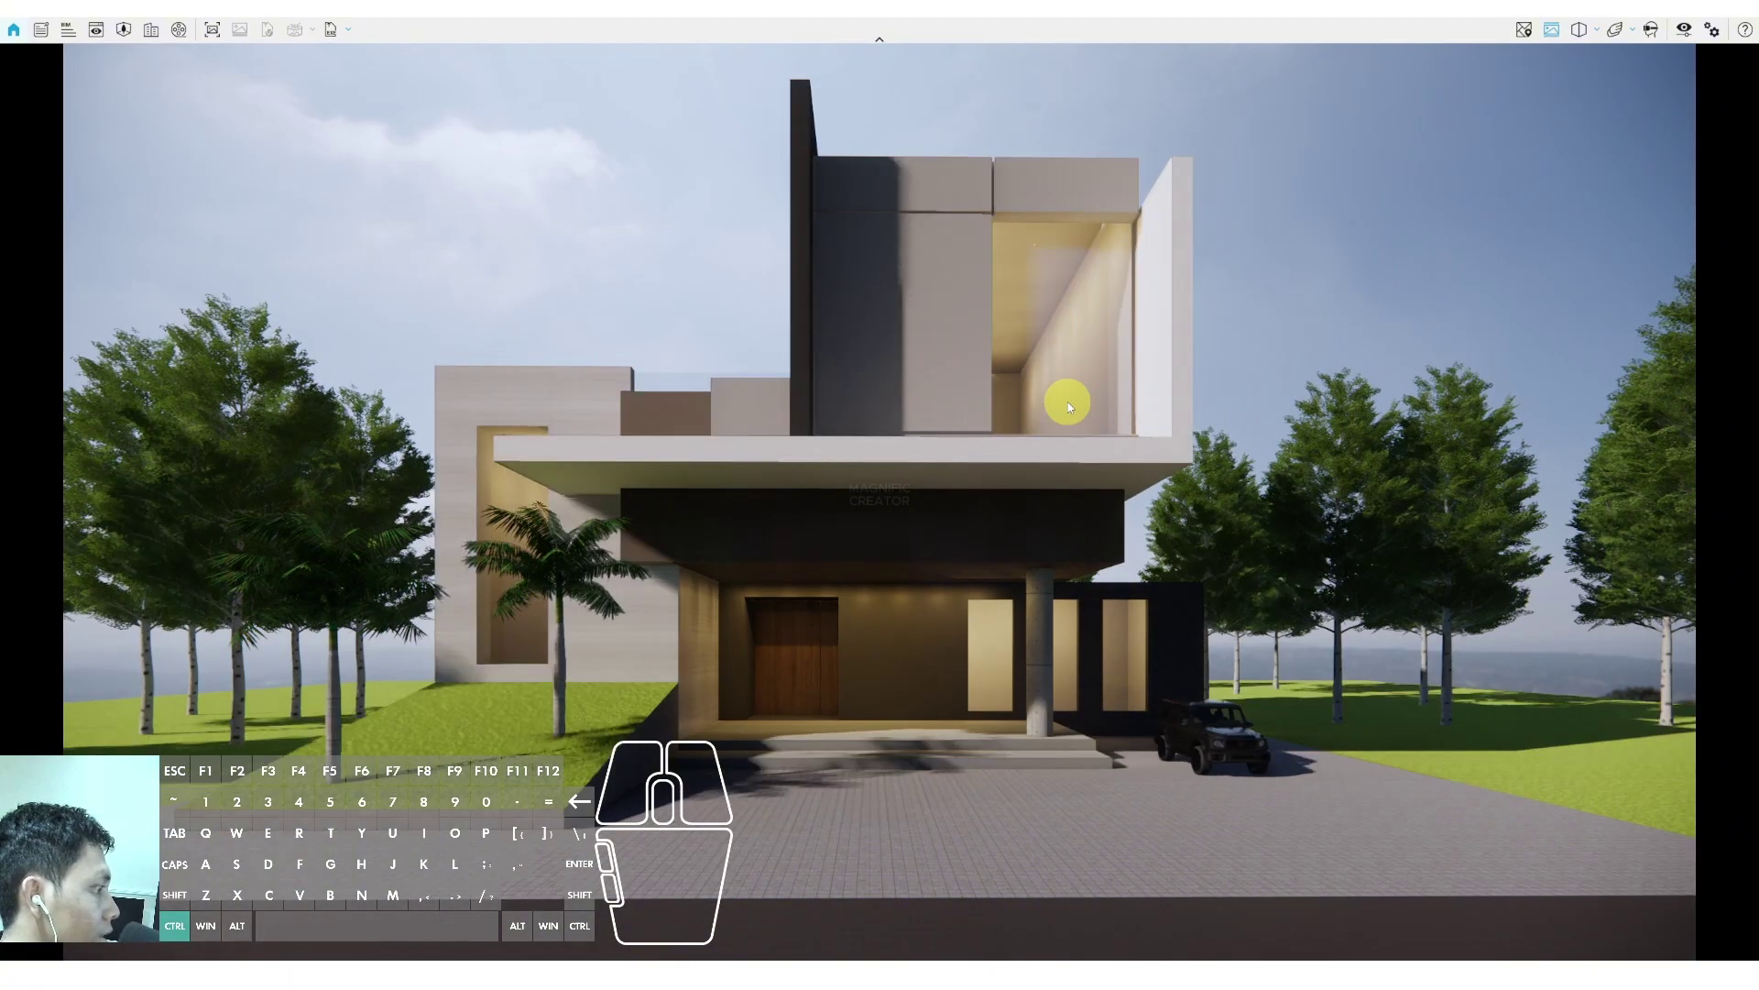
pyautogui.hotkey('ctrl', 'u')
pyautogui.hotkey('ctrl', 'u')
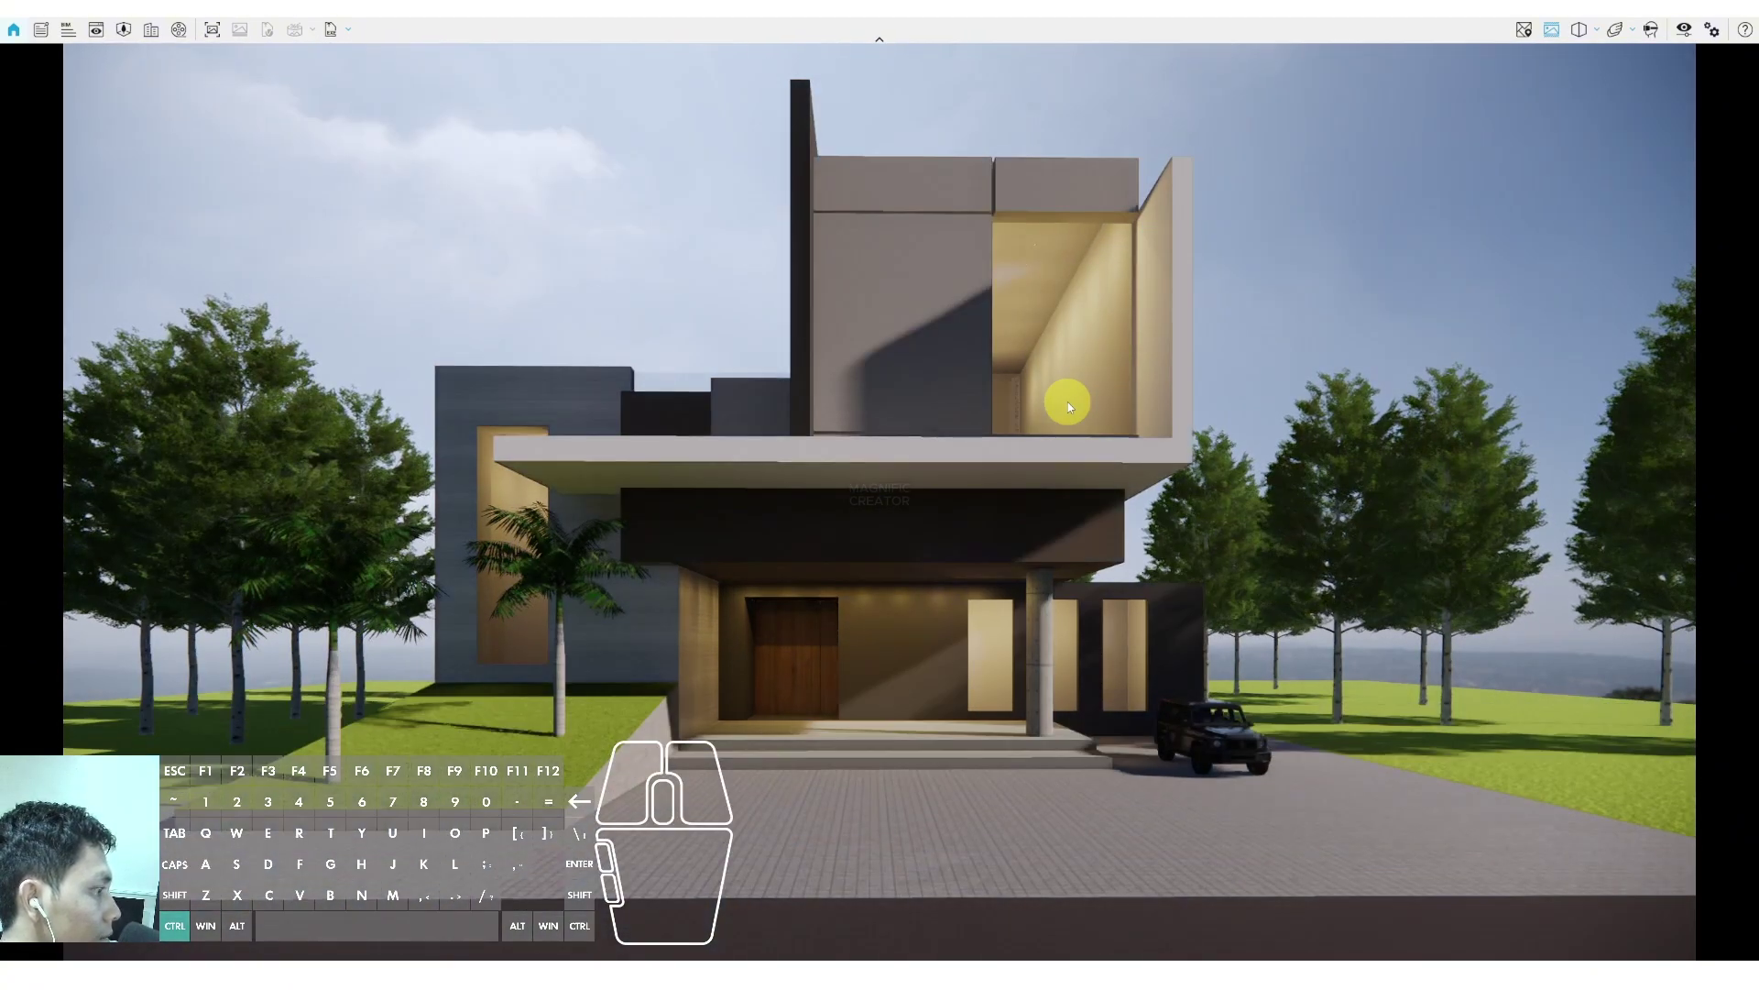
pyautogui.hotkey('ctrl', 'i')
pyautogui.hotkey('ctrl', 'i')
pyautogui.hotkey('ctrl', 'i')
pyautogui.hotkey('ctrl', 'i')
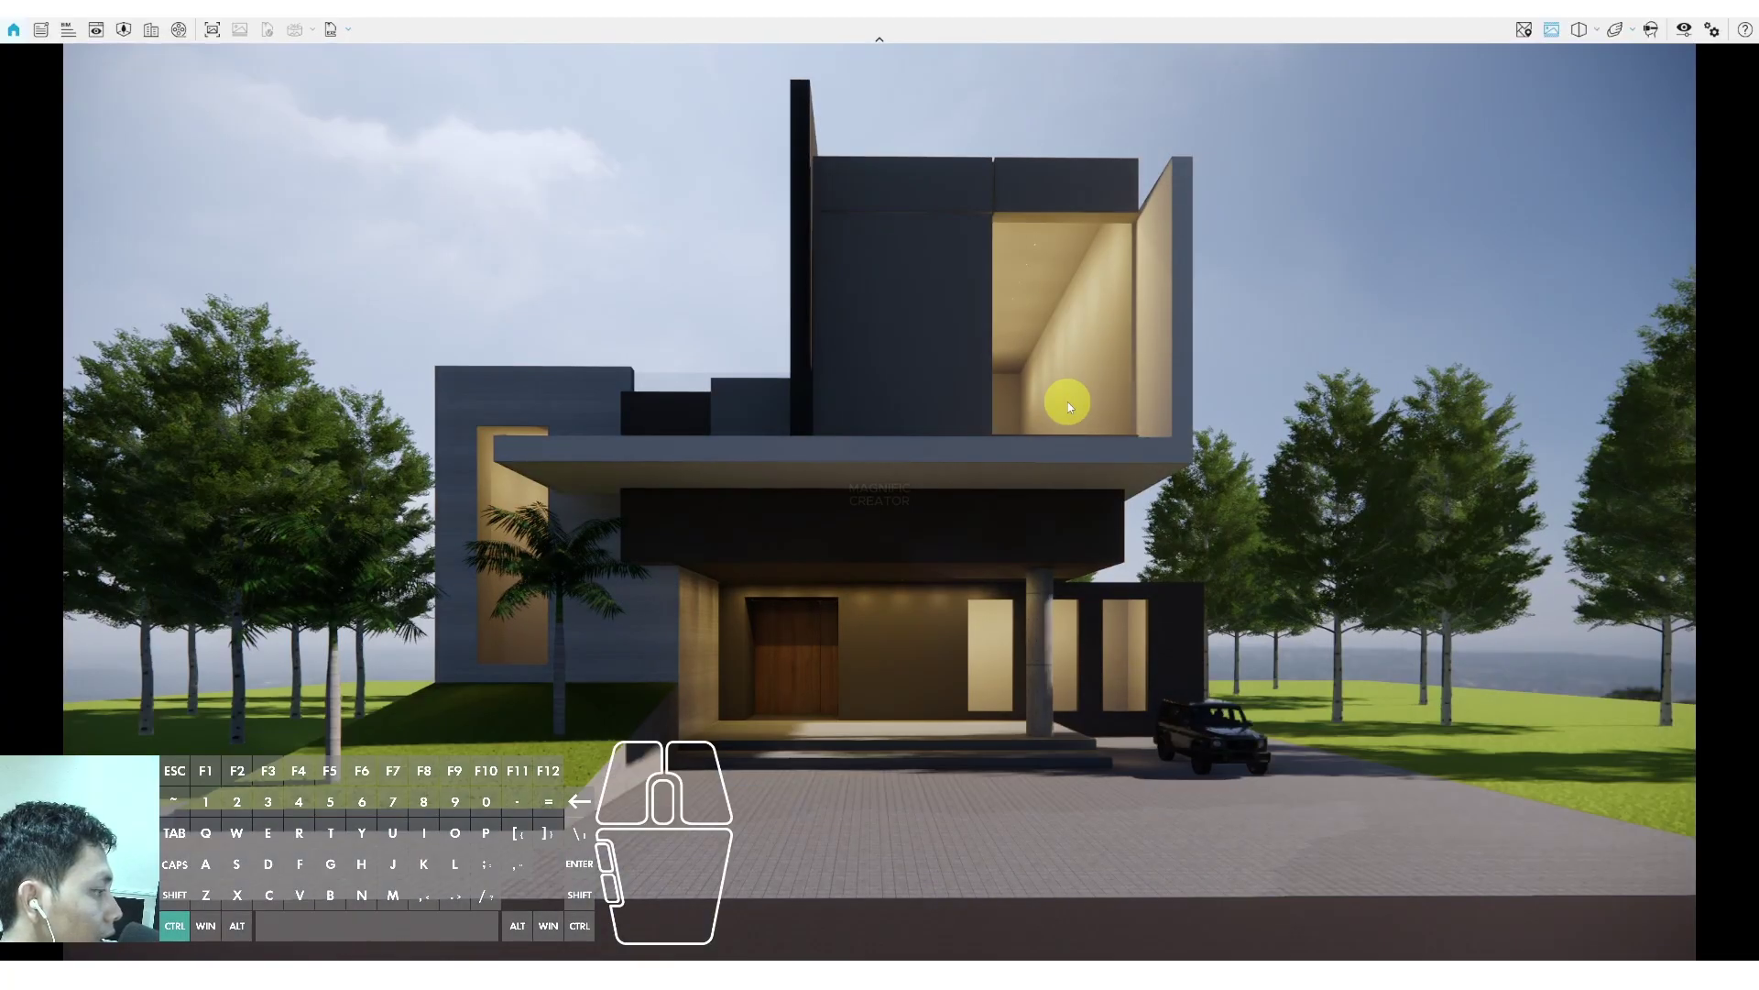
pyautogui.hotkey('ctrl', 'u')
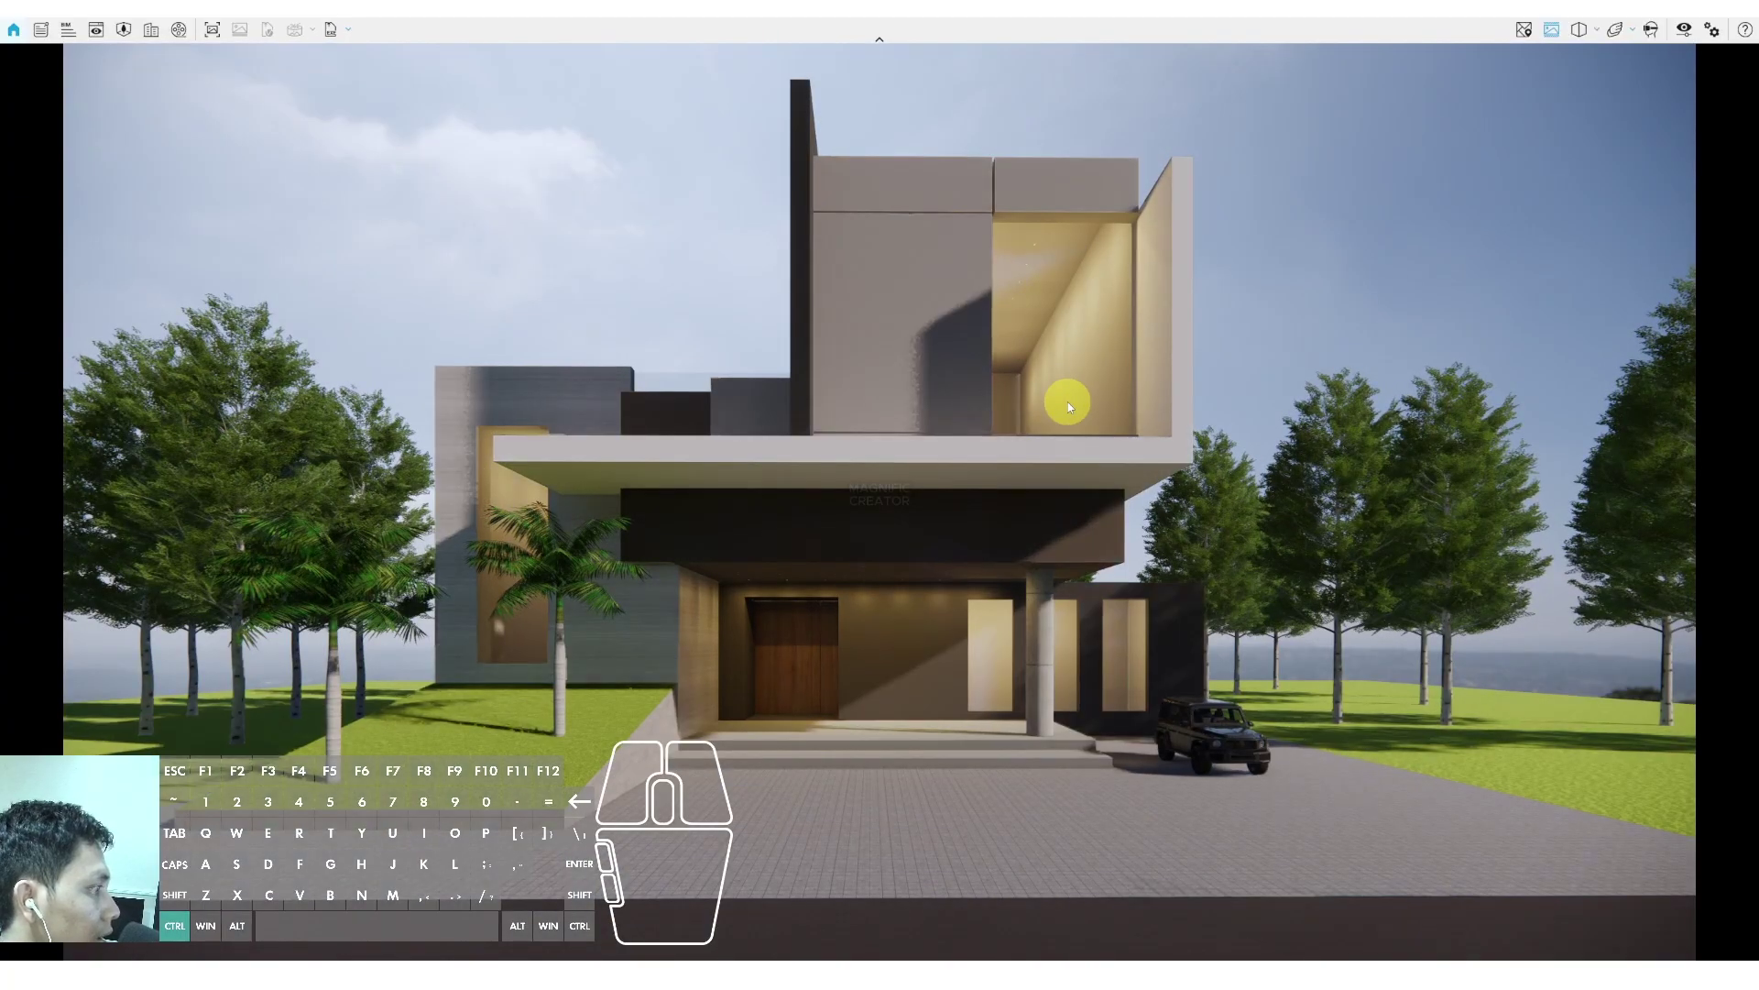
pyautogui.hotkey('ctrl', 'u')
pyautogui.hotkey('ctrl', 'u')
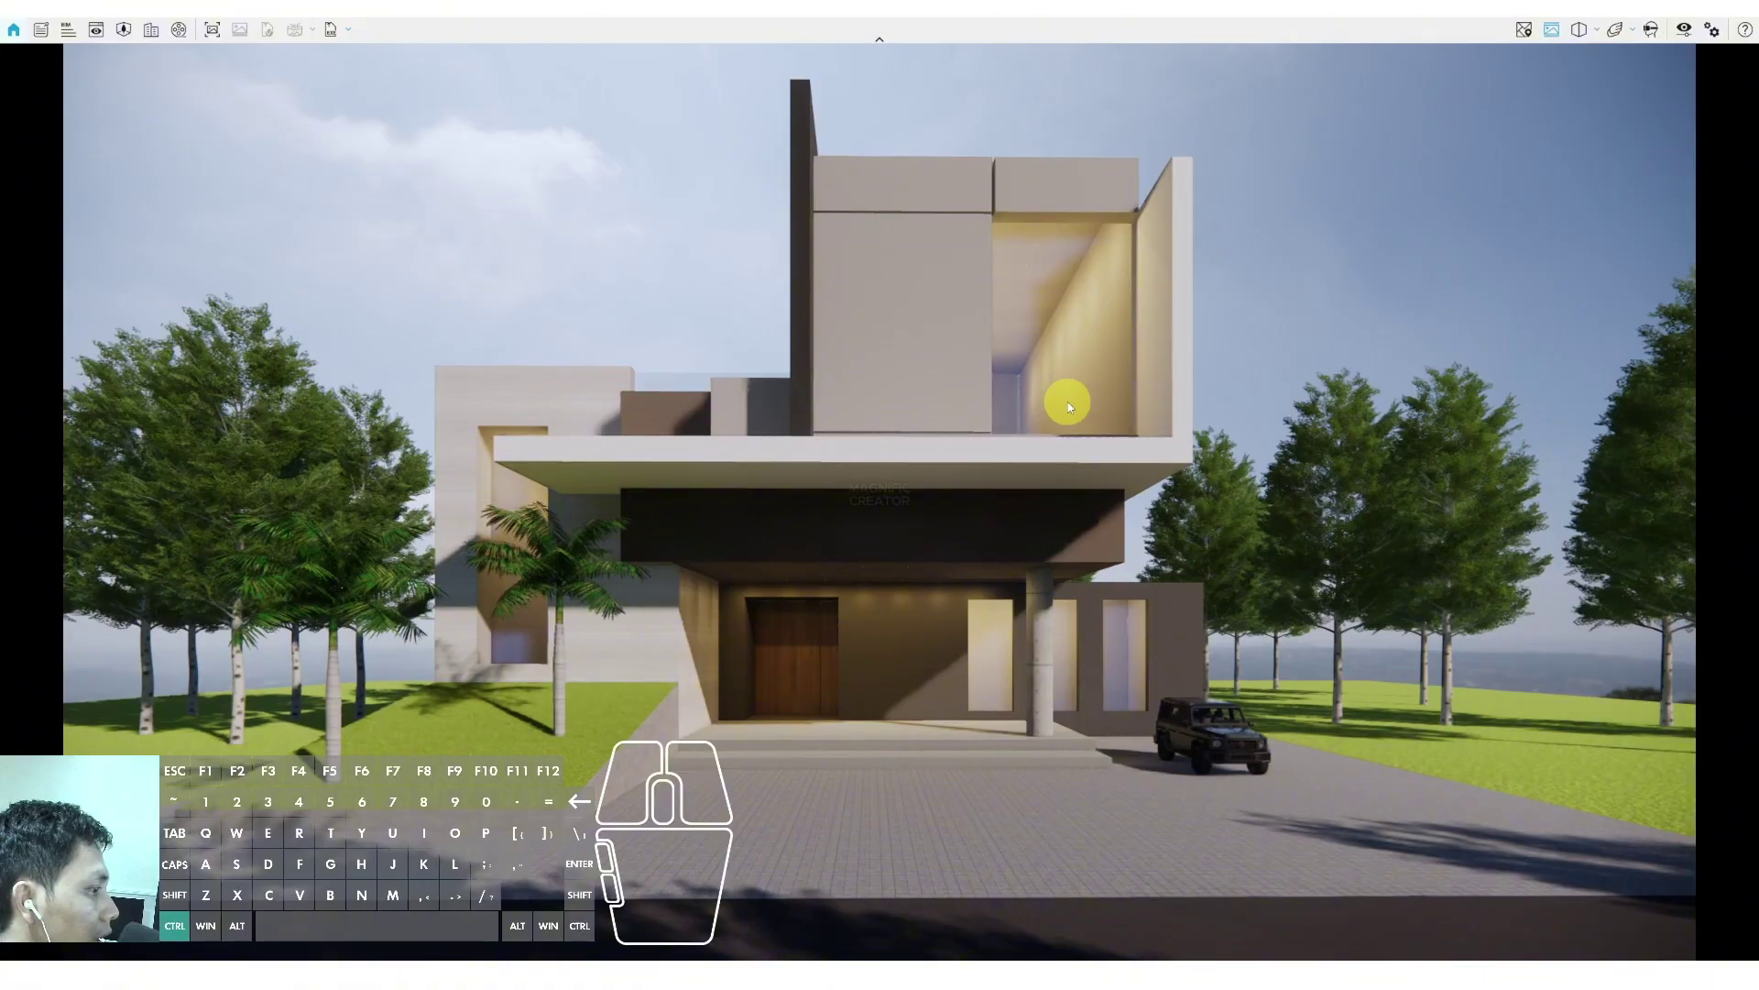
pyautogui.hotkey('ctrl', 'u')
pyautogui.hotkey('ctrl', 'u')
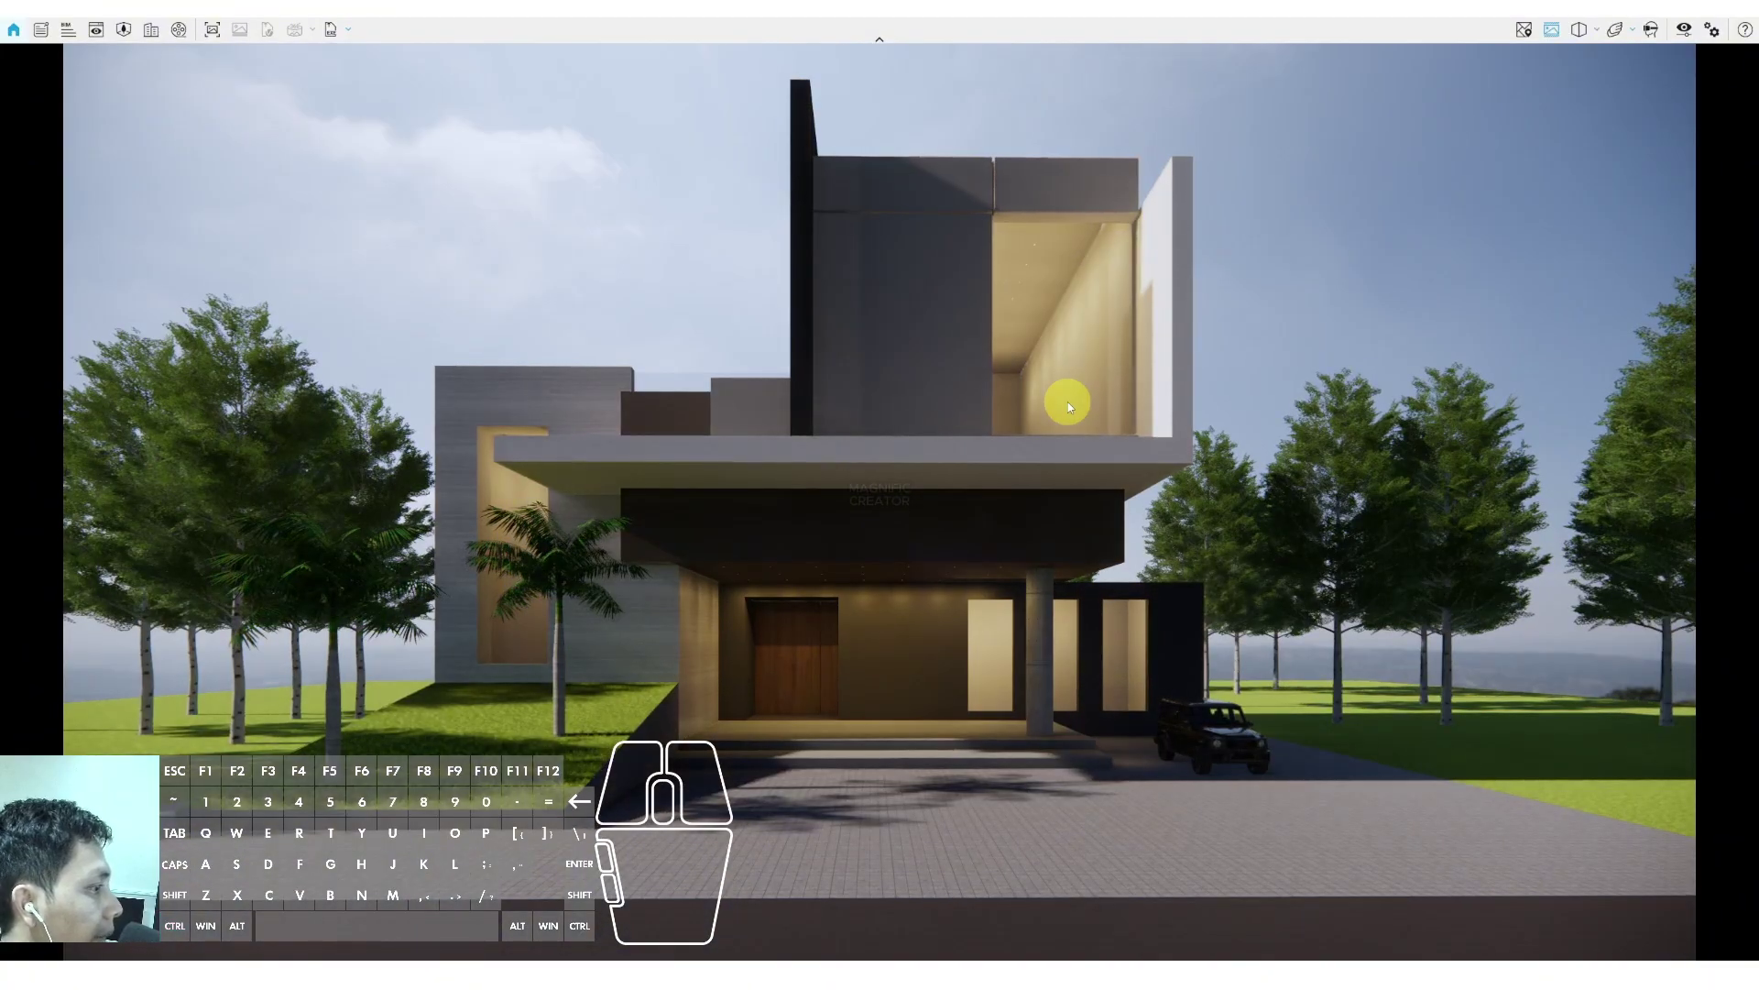
# Move the camera to an angled view of the house that shows the raised lawn and the tree group beside it
pyautogui.hotkey('shift', 'd')
pyautogui.moveTo(1069, 401); pyautogui.dragTo(593, 479)
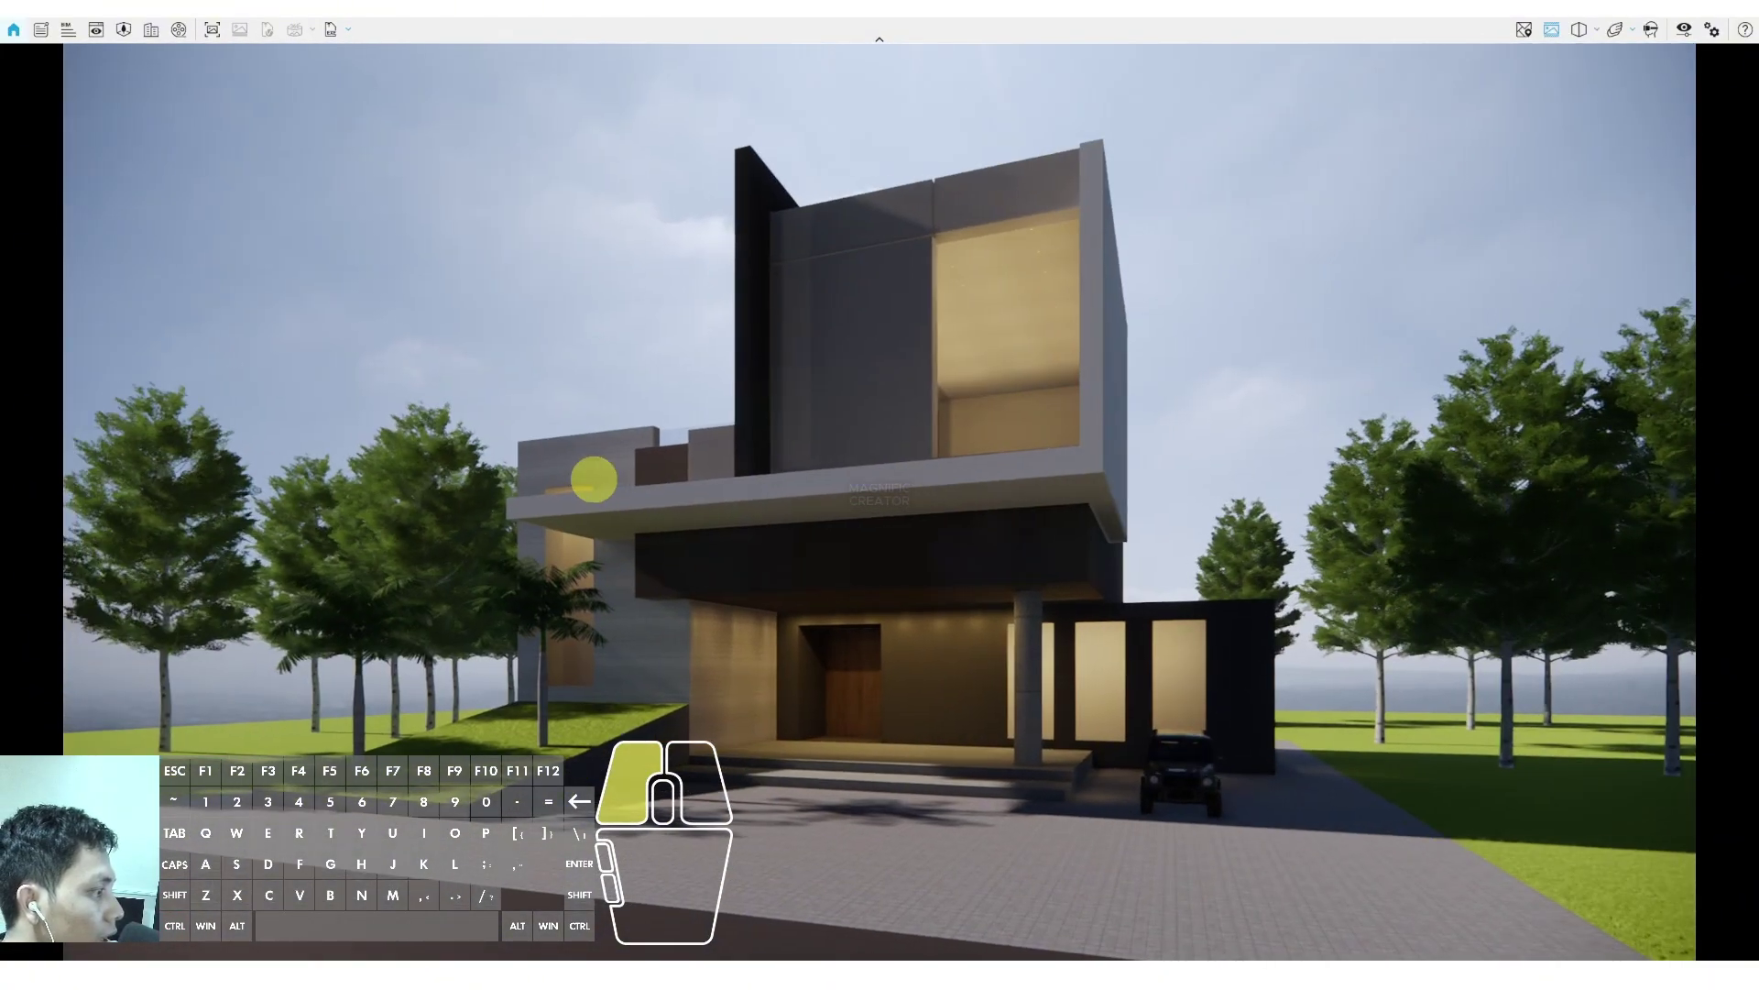
pyautogui.hotkey('shift', 'a')
pyautogui.moveTo(1179, 471); pyautogui.dragTo(1180, 495)
# Set the shadow sharpness to 0% in the atmosphere illumination settings
pyautogui.click(1685, 29)
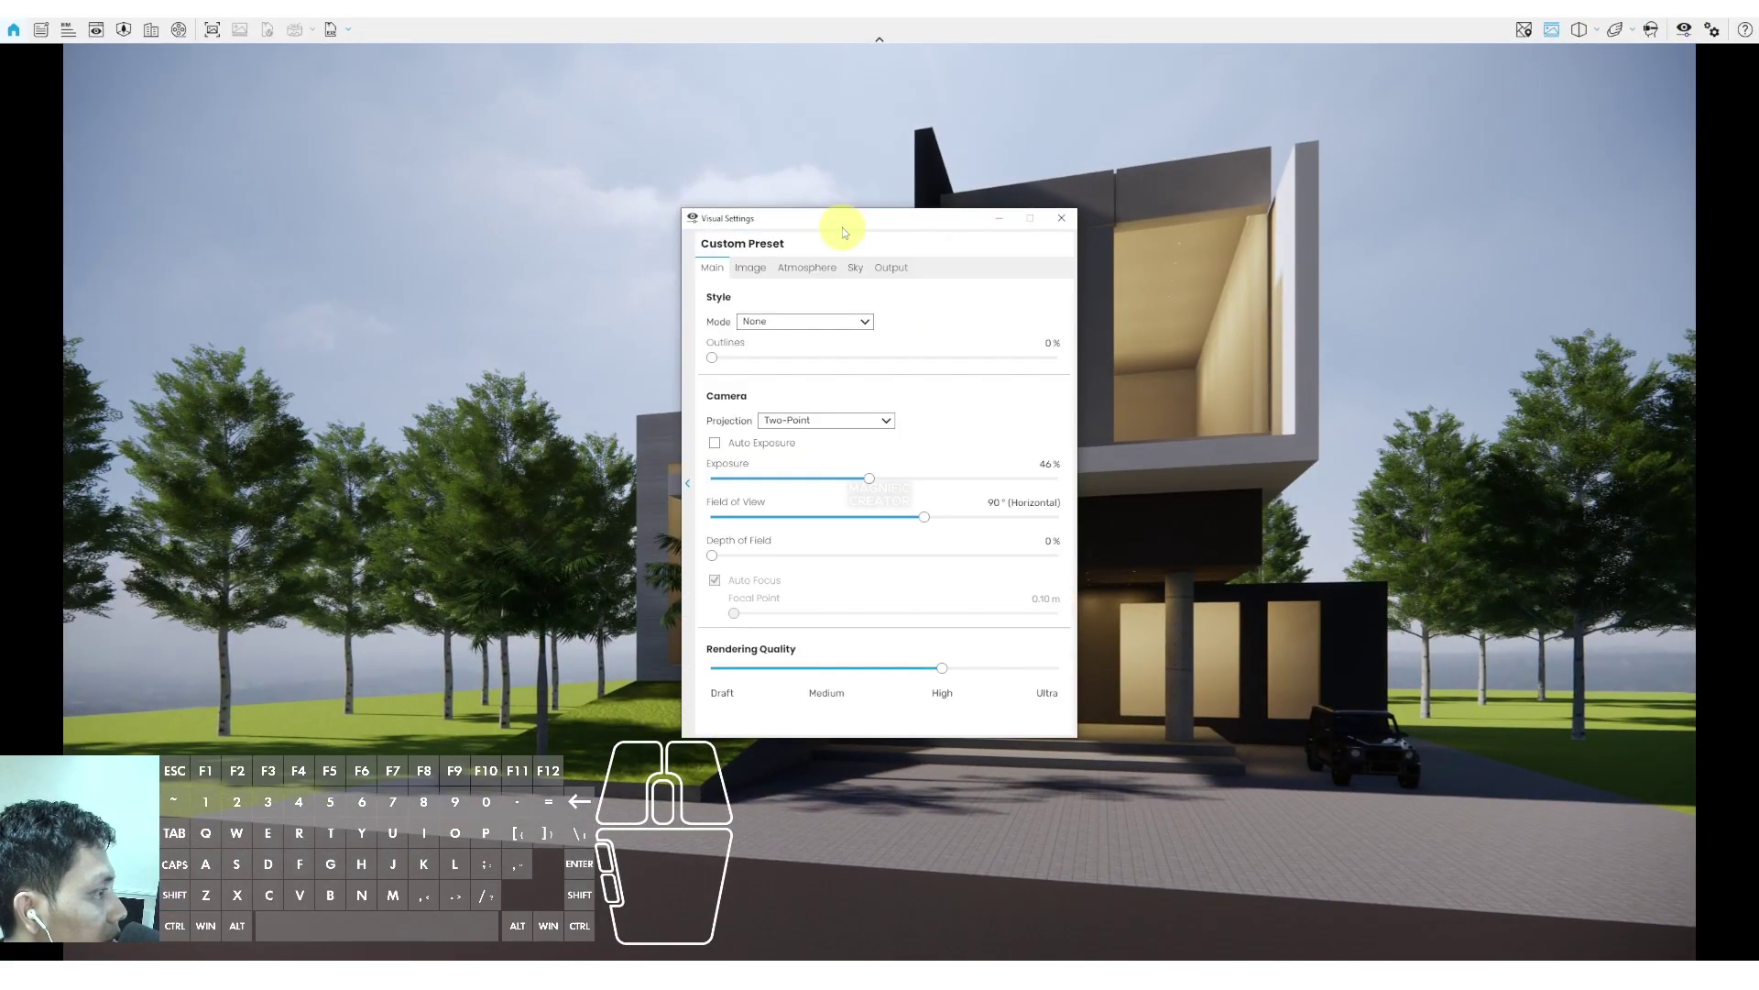
pyautogui.moveTo(837, 223); pyautogui.dragTo(1283, 107)
pyautogui.click(1158, 165)
pyautogui.click(1184, 167)
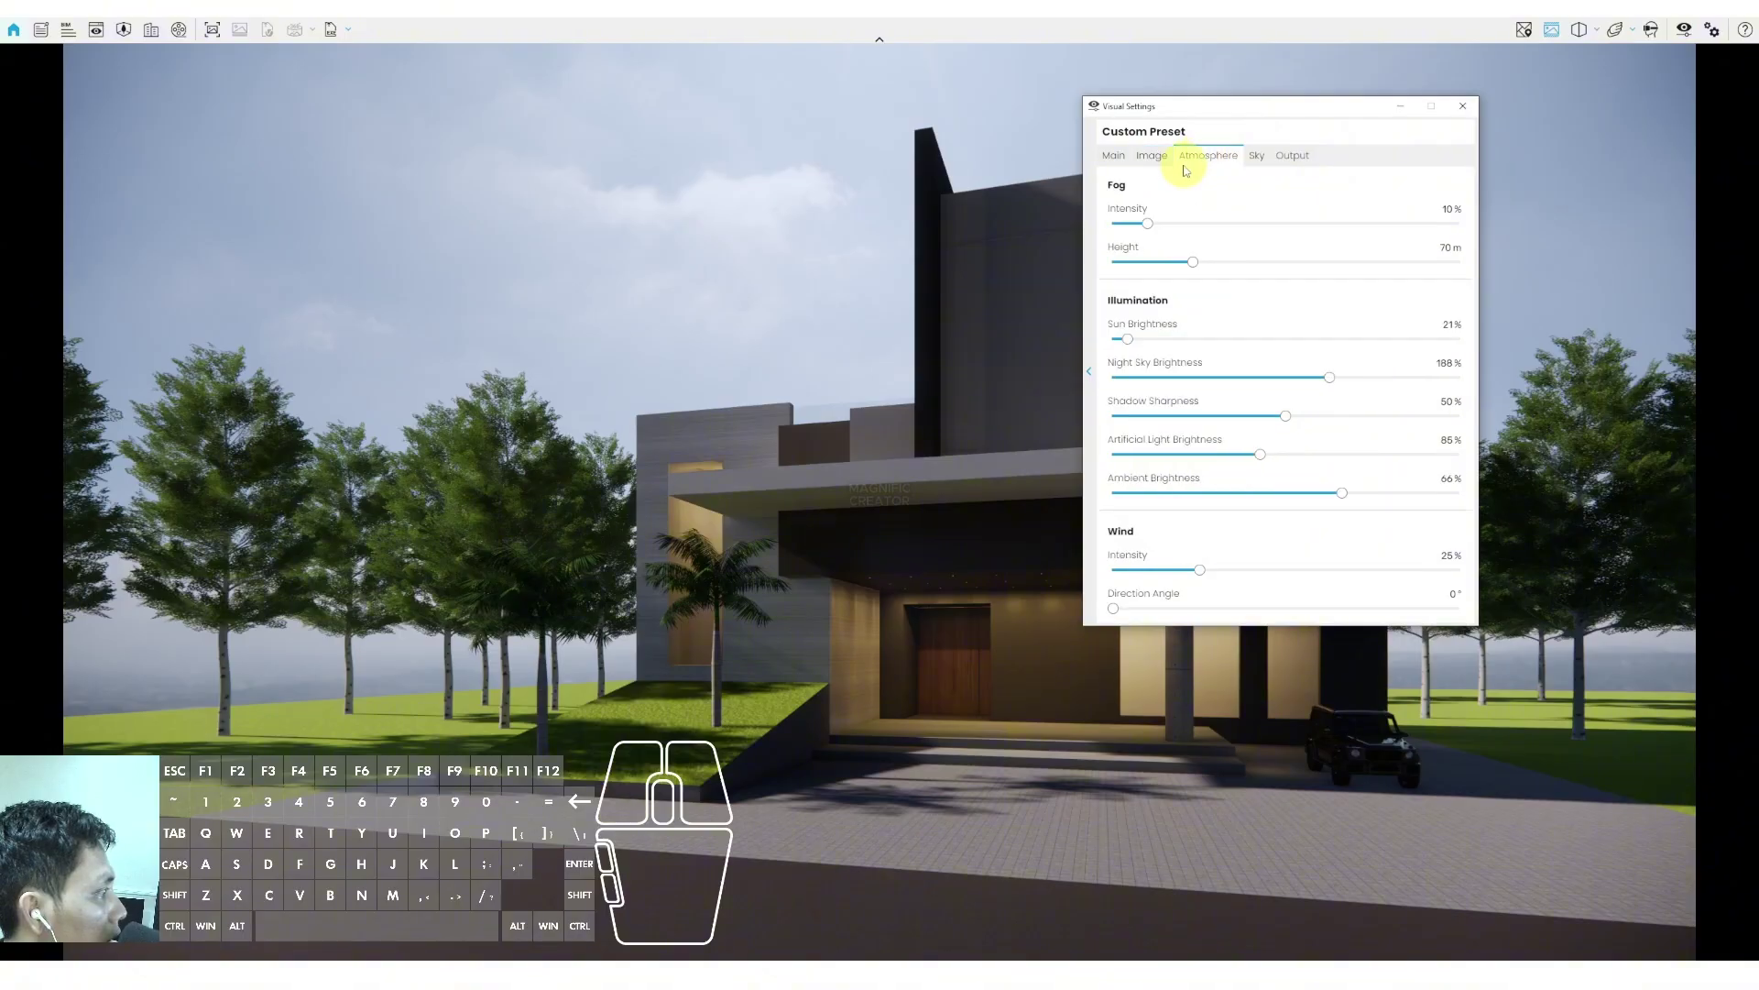
pyautogui.moveTo(1283, 418); pyautogui.dragTo(1111, 421)
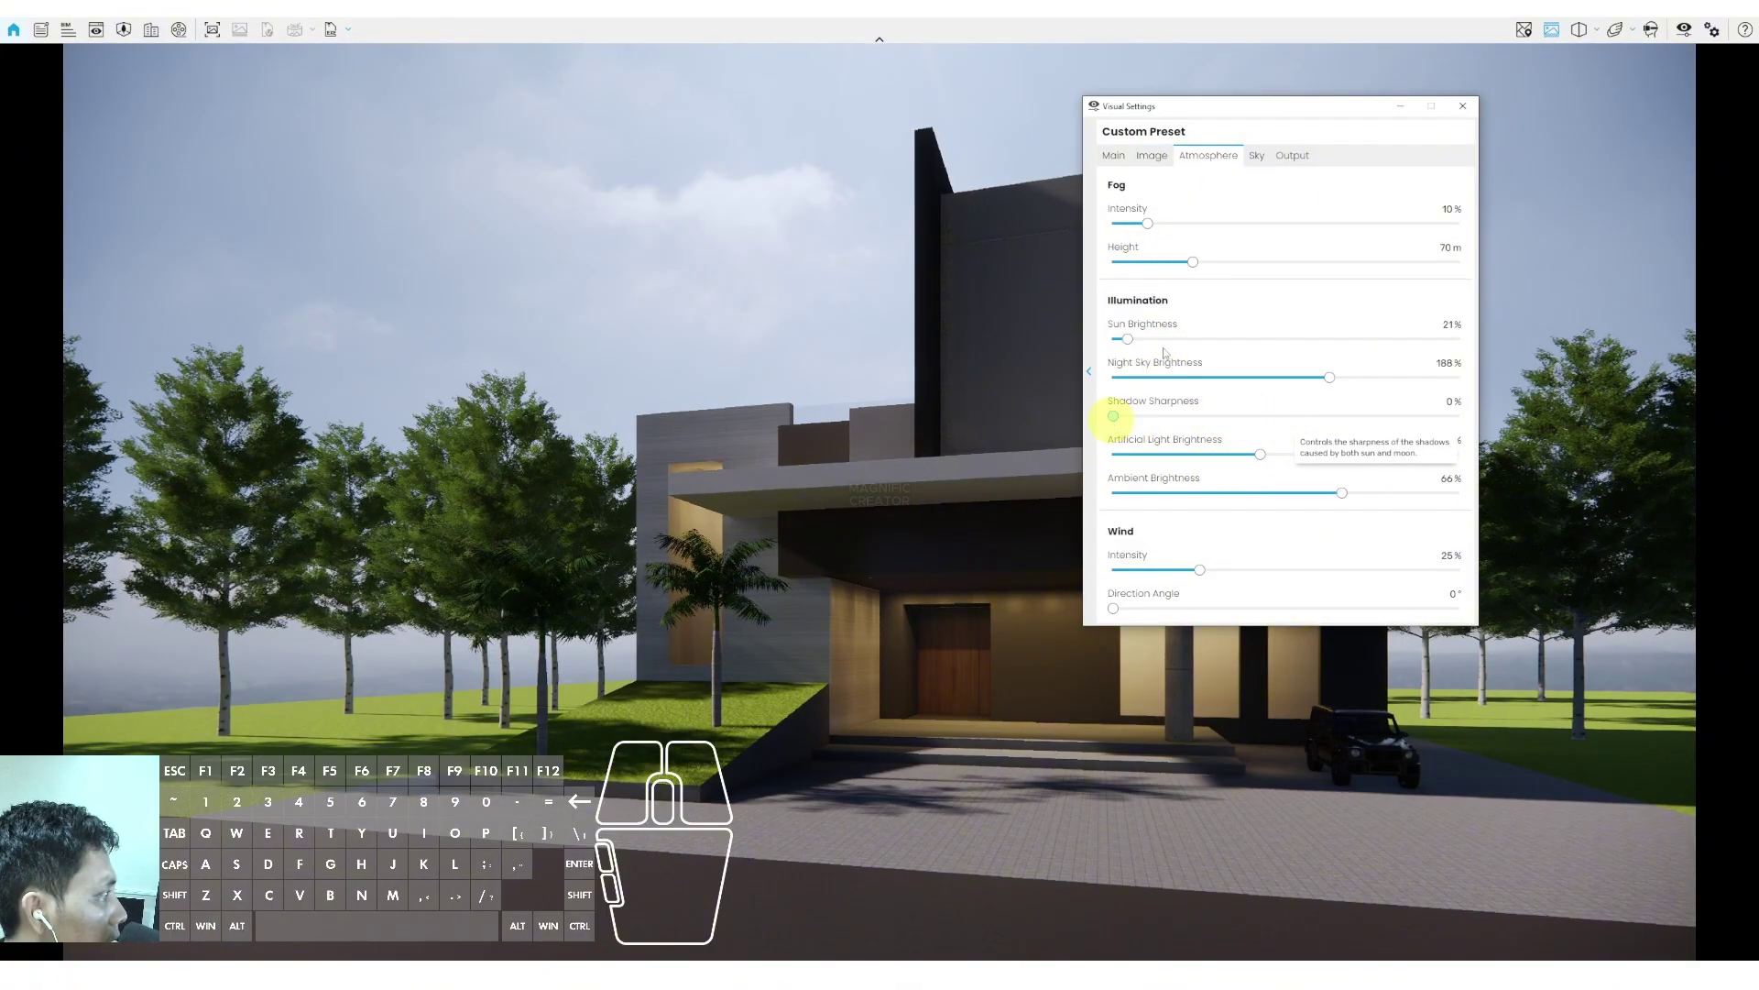
# Move the visual settings window off the upper facade and set the normalized skybox brightness to about 10,545 lux
pyautogui.moveTo(1307, 114); pyautogui.dragTo(614, 112)
pyautogui.click(427, 158)
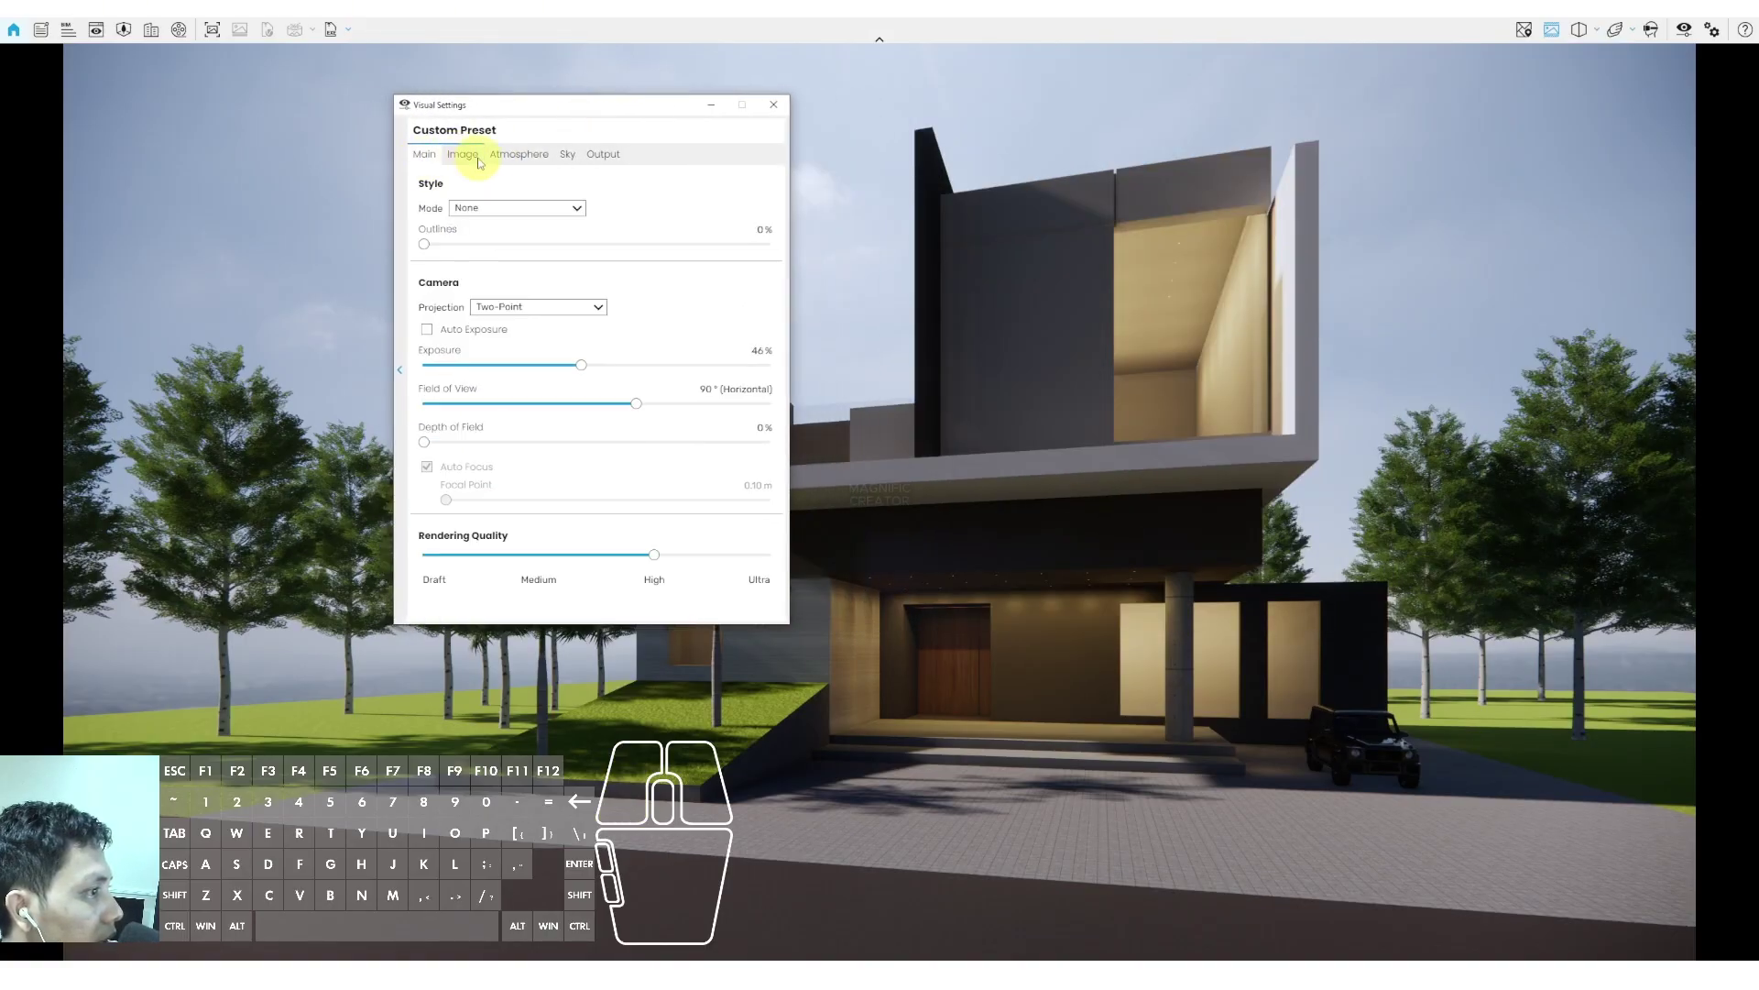
pyautogui.click(500, 160)
pyautogui.click(470, 161)
pyautogui.click(511, 165)
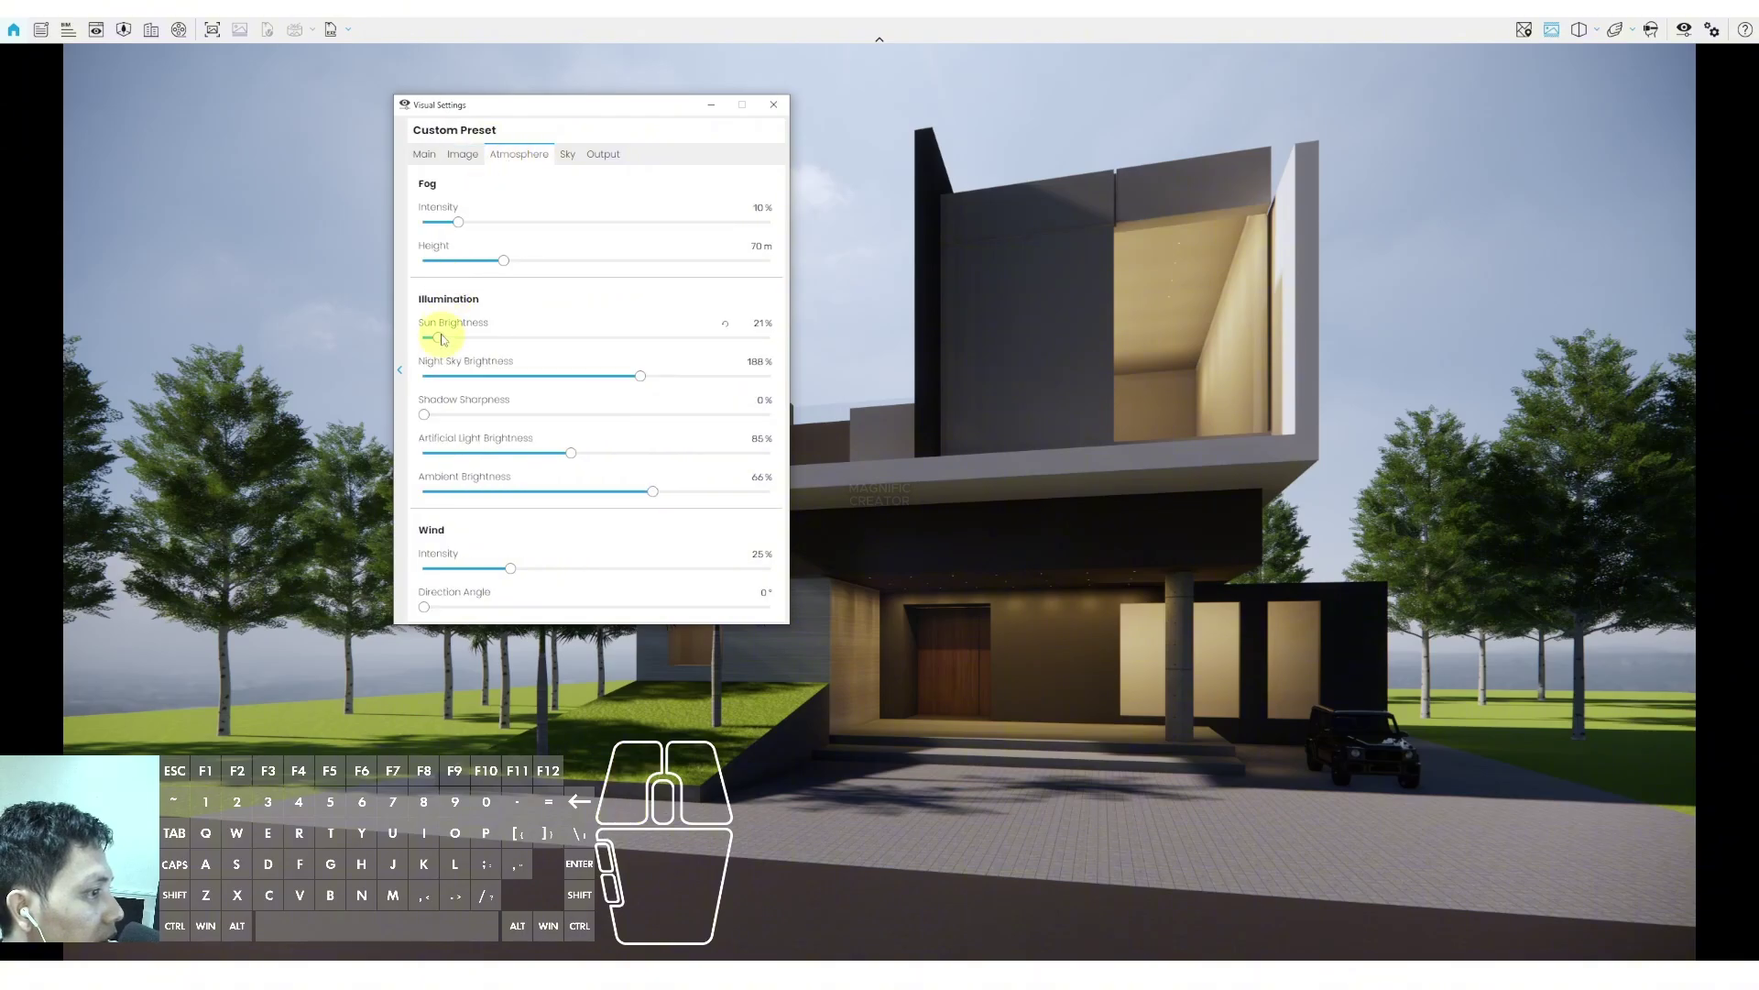
pyautogui.moveTo(443, 341); pyautogui.dragTo(442, 341)
pyautogui.click(603, 154)
pyautogui.click(568, 152)
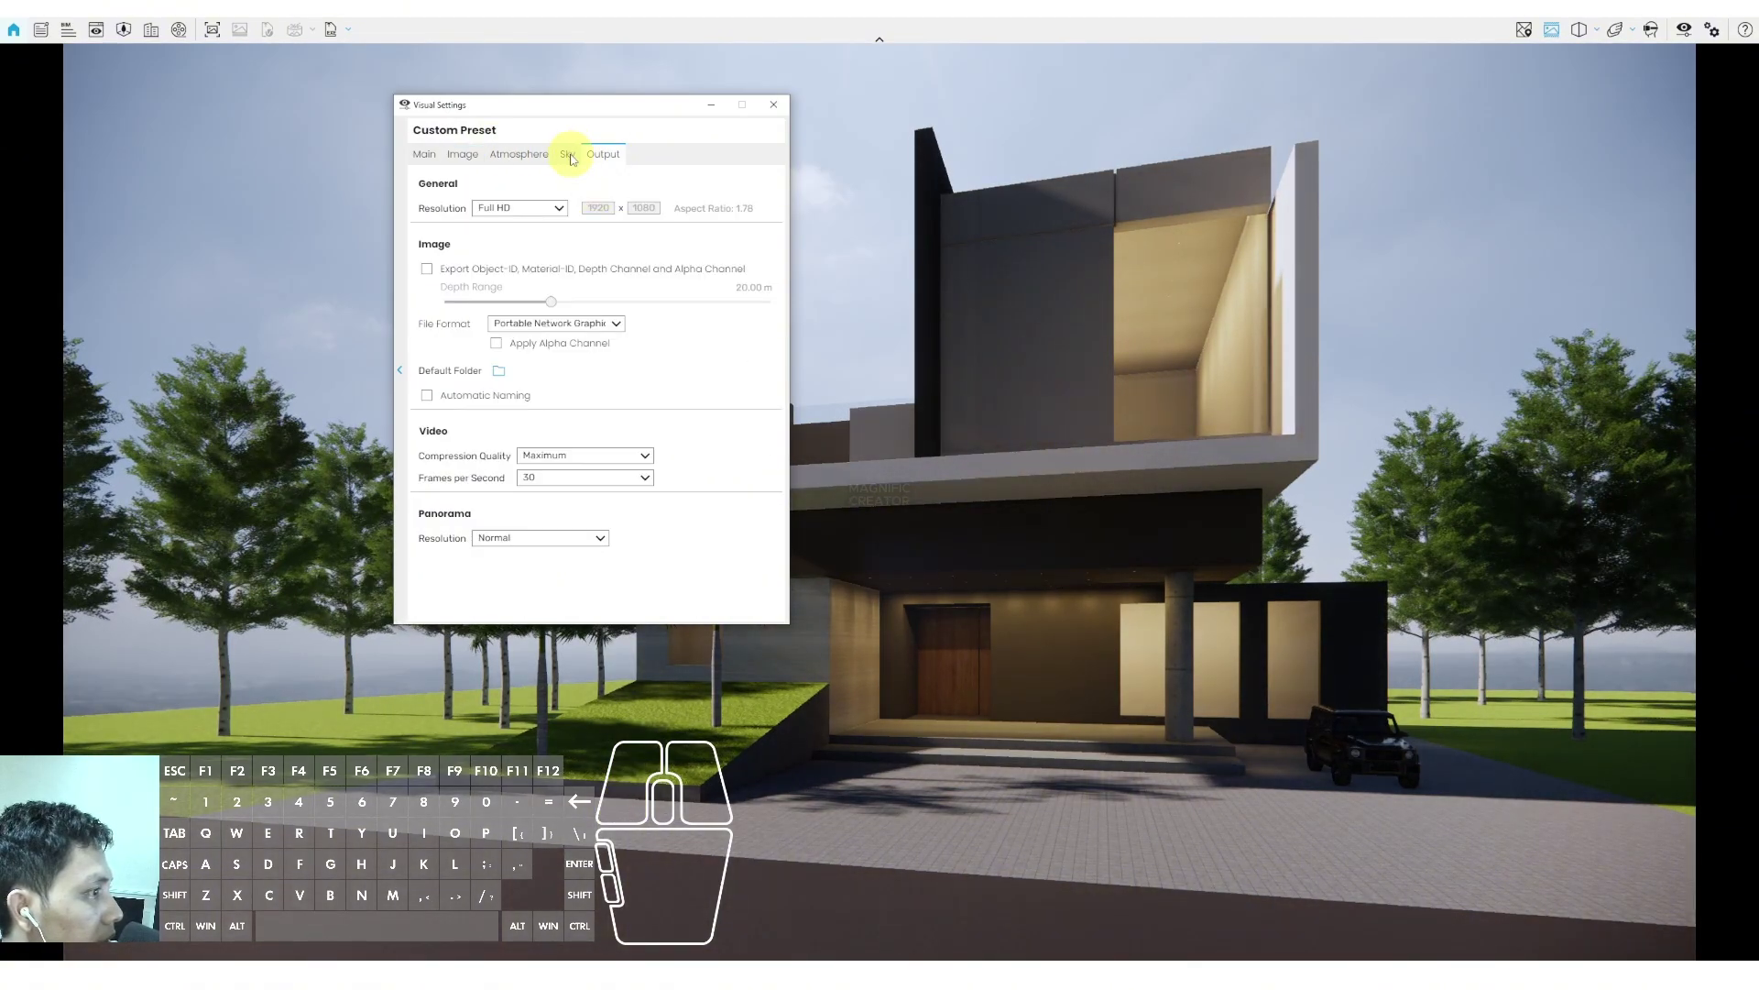
pyautogui.moveTo(679, 389); pyautogui.dragTo(699, 383)
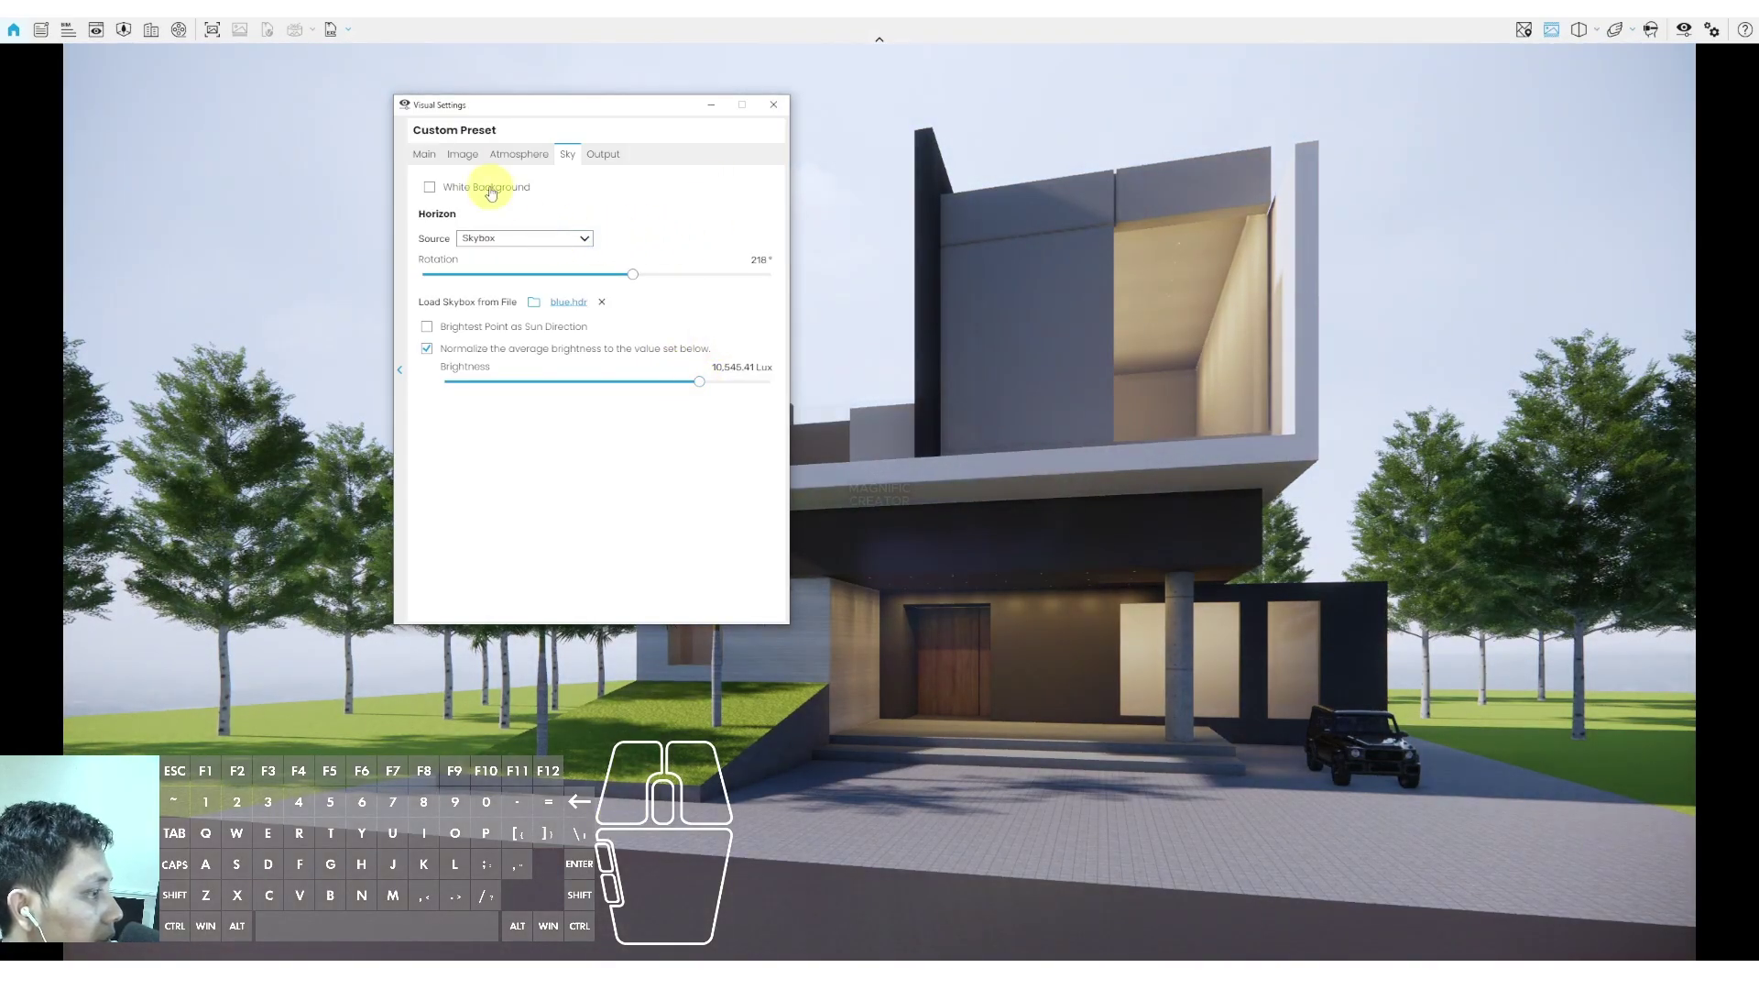
# Lower the camera exposure slightly and close the visual settings
pyautogui.click(429, 156)
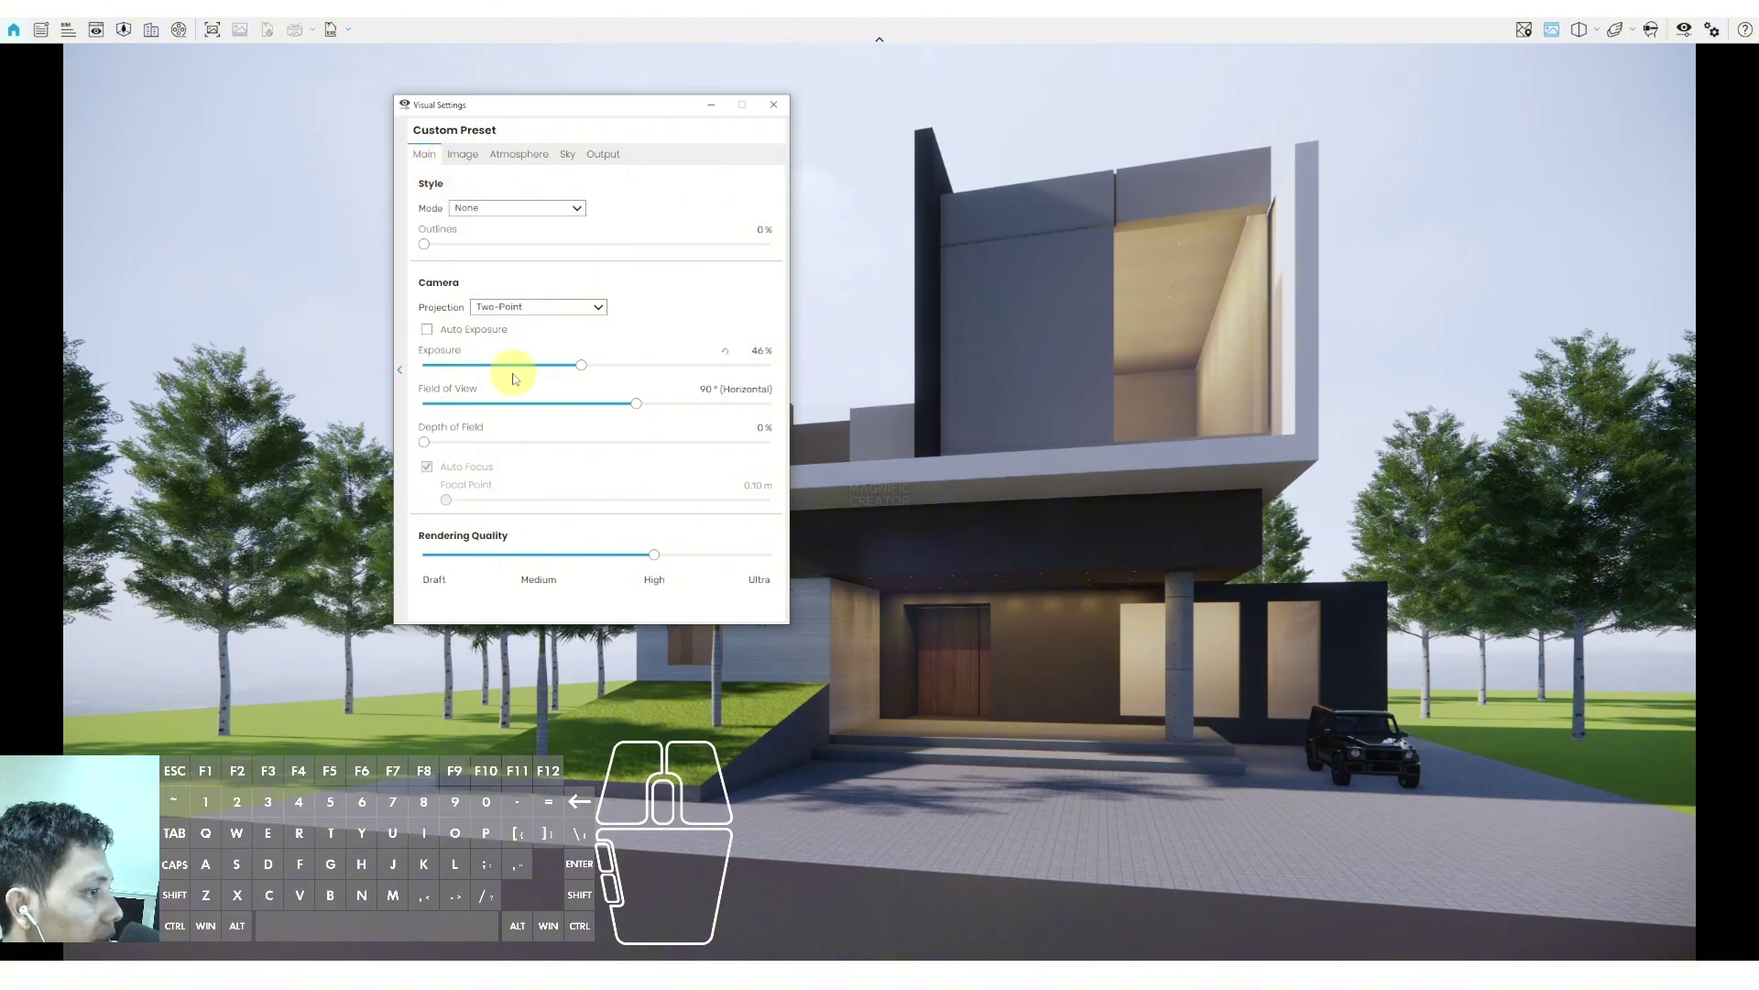
pyautogui.moveTo(582, 367)
pyautogui.mouseDown()
pyautogui.moveTo(533, 367)
pyautogui.moveTo(547, 366)
pyautogui.mouseUp()
pyautogui.click(773, 106)
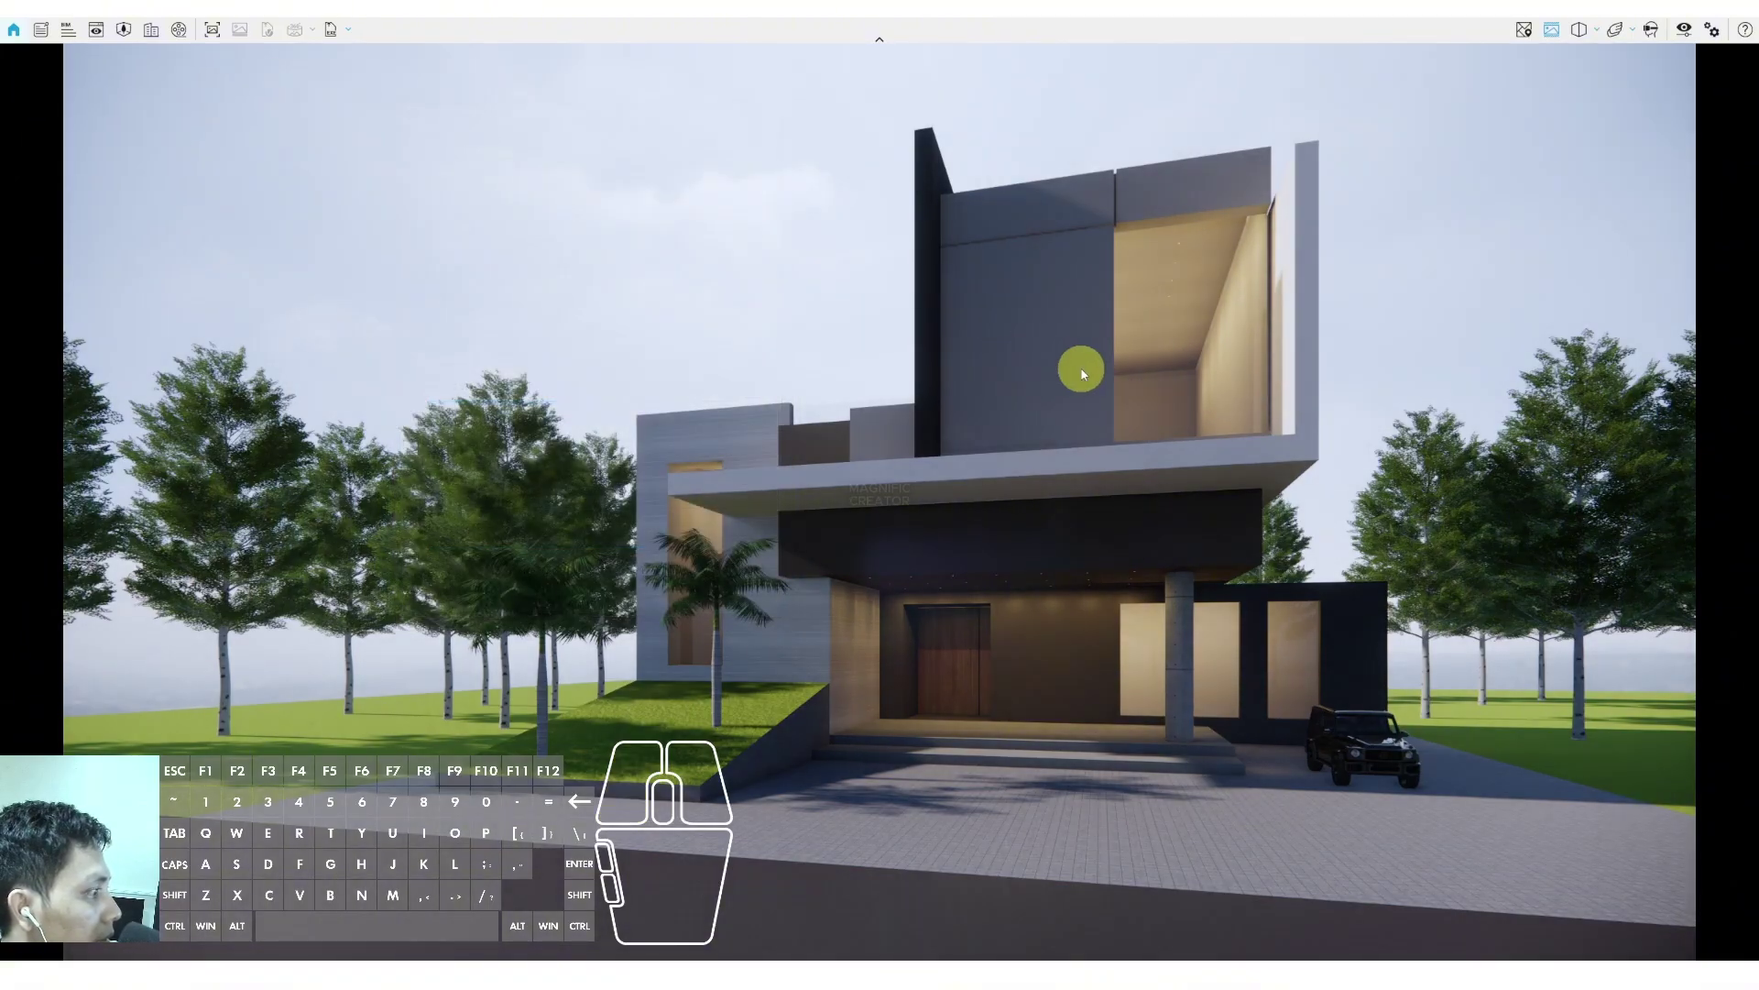
# Shift the camera sideways and slightly closer so the house is centred between the two tree groups
pyautogui.press('d')
pyautogui.moveTo(1080, 369); pyautogui.dragTo(1052, 362)
pyautogui.hotkey('shift', 'd')
pyautogui.press('w')
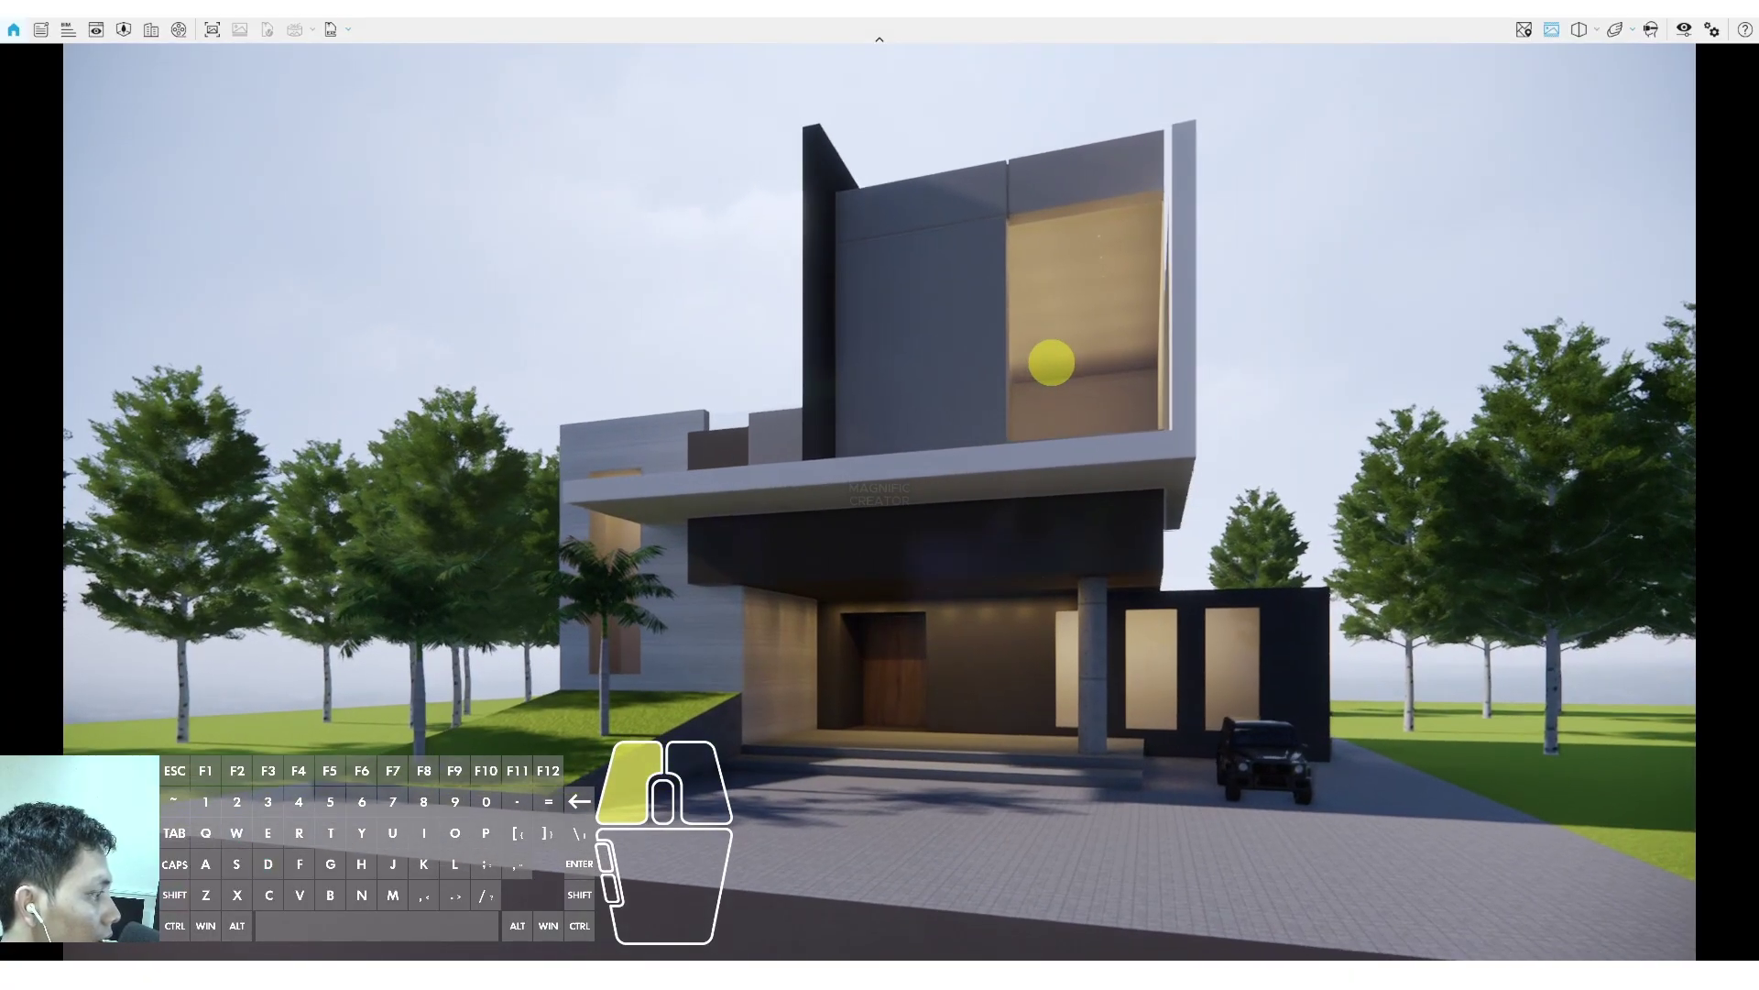
# Adjust the sun position until direct sunlight falls on the upper facade, entrance steps and driveway
pyautogui.hotkey('ctrl', 'u')
pyautogui.hotkey('ctrl', 'u')
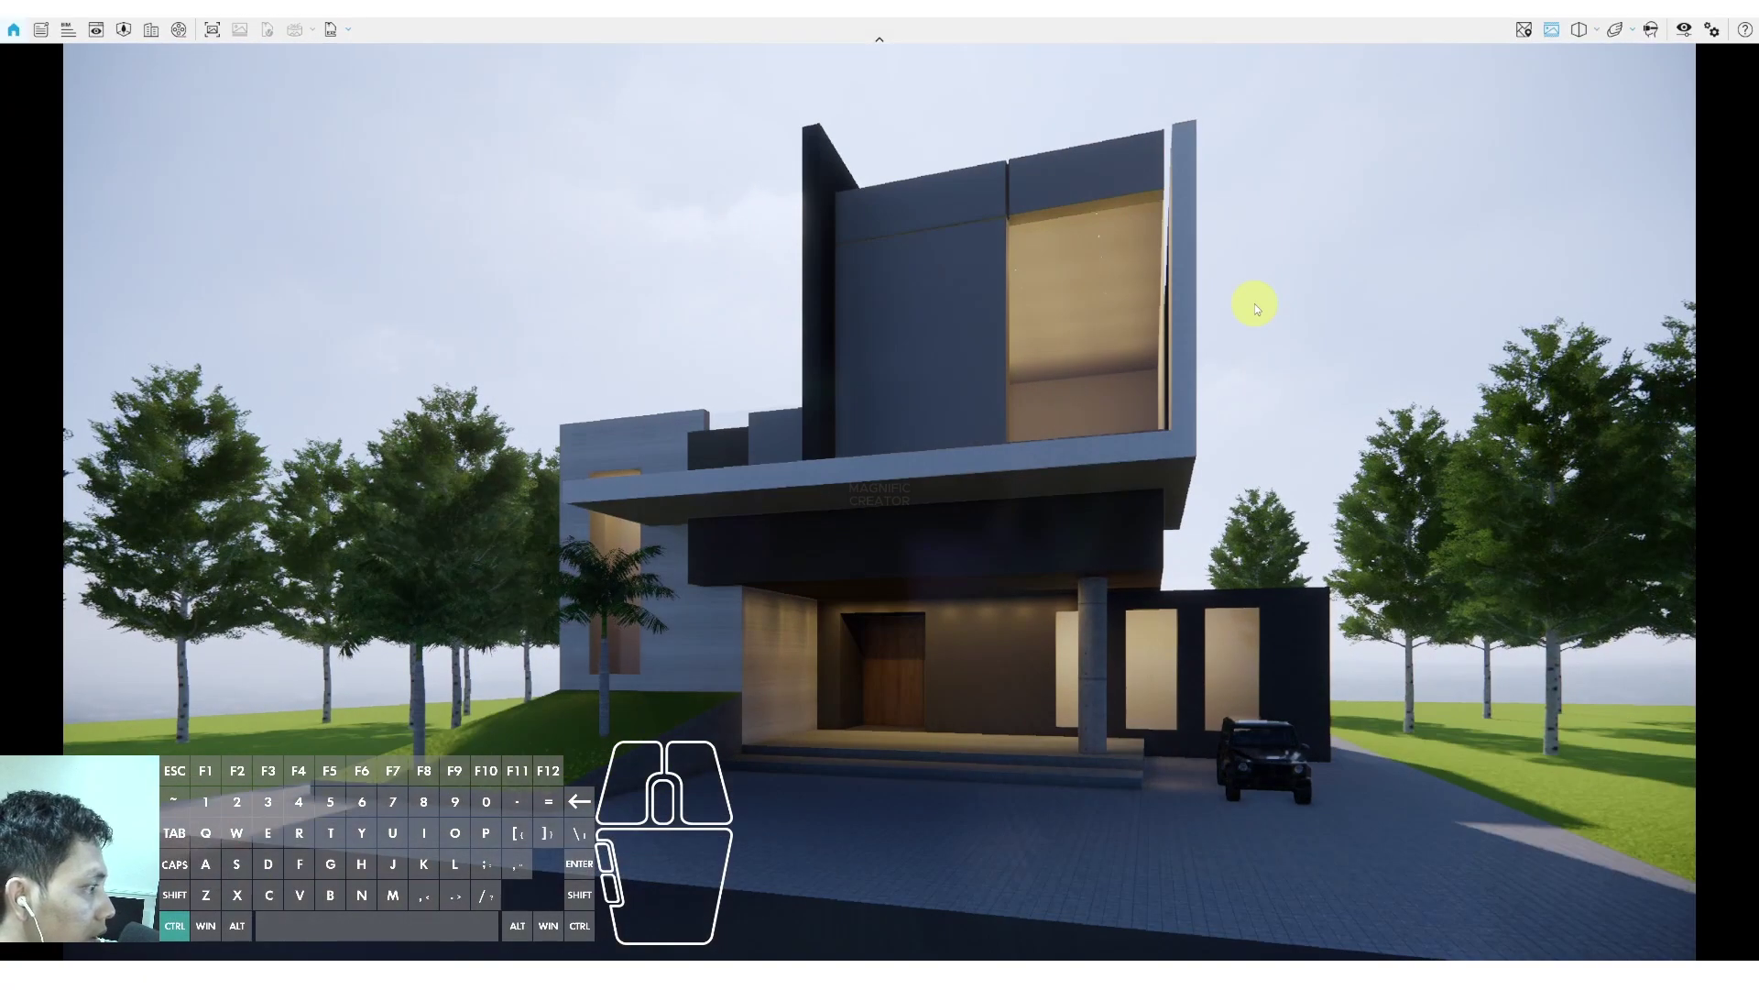
pyautogui.hotkey('ctrl', 'u')
pyautogui.hotkey('ctrl', 'u')
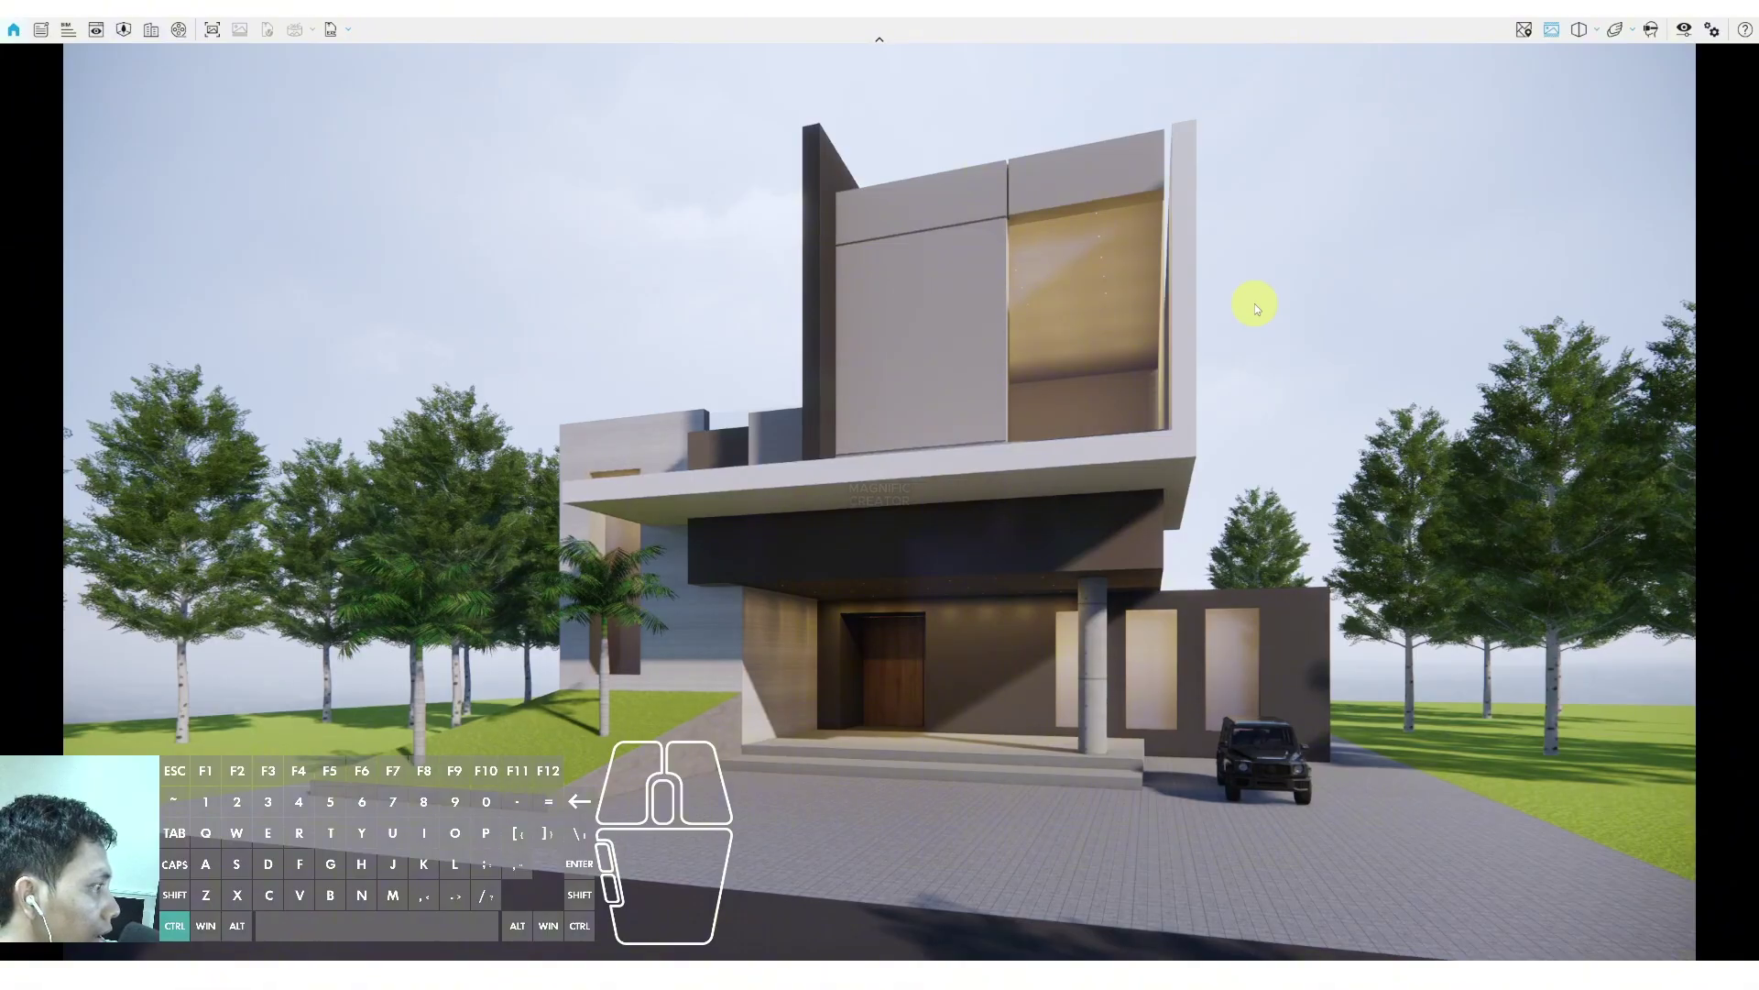
# Move the camera around the front of the house to inspect the sunlit facade, palms and entrance from several angles
pyautogui.press('w')
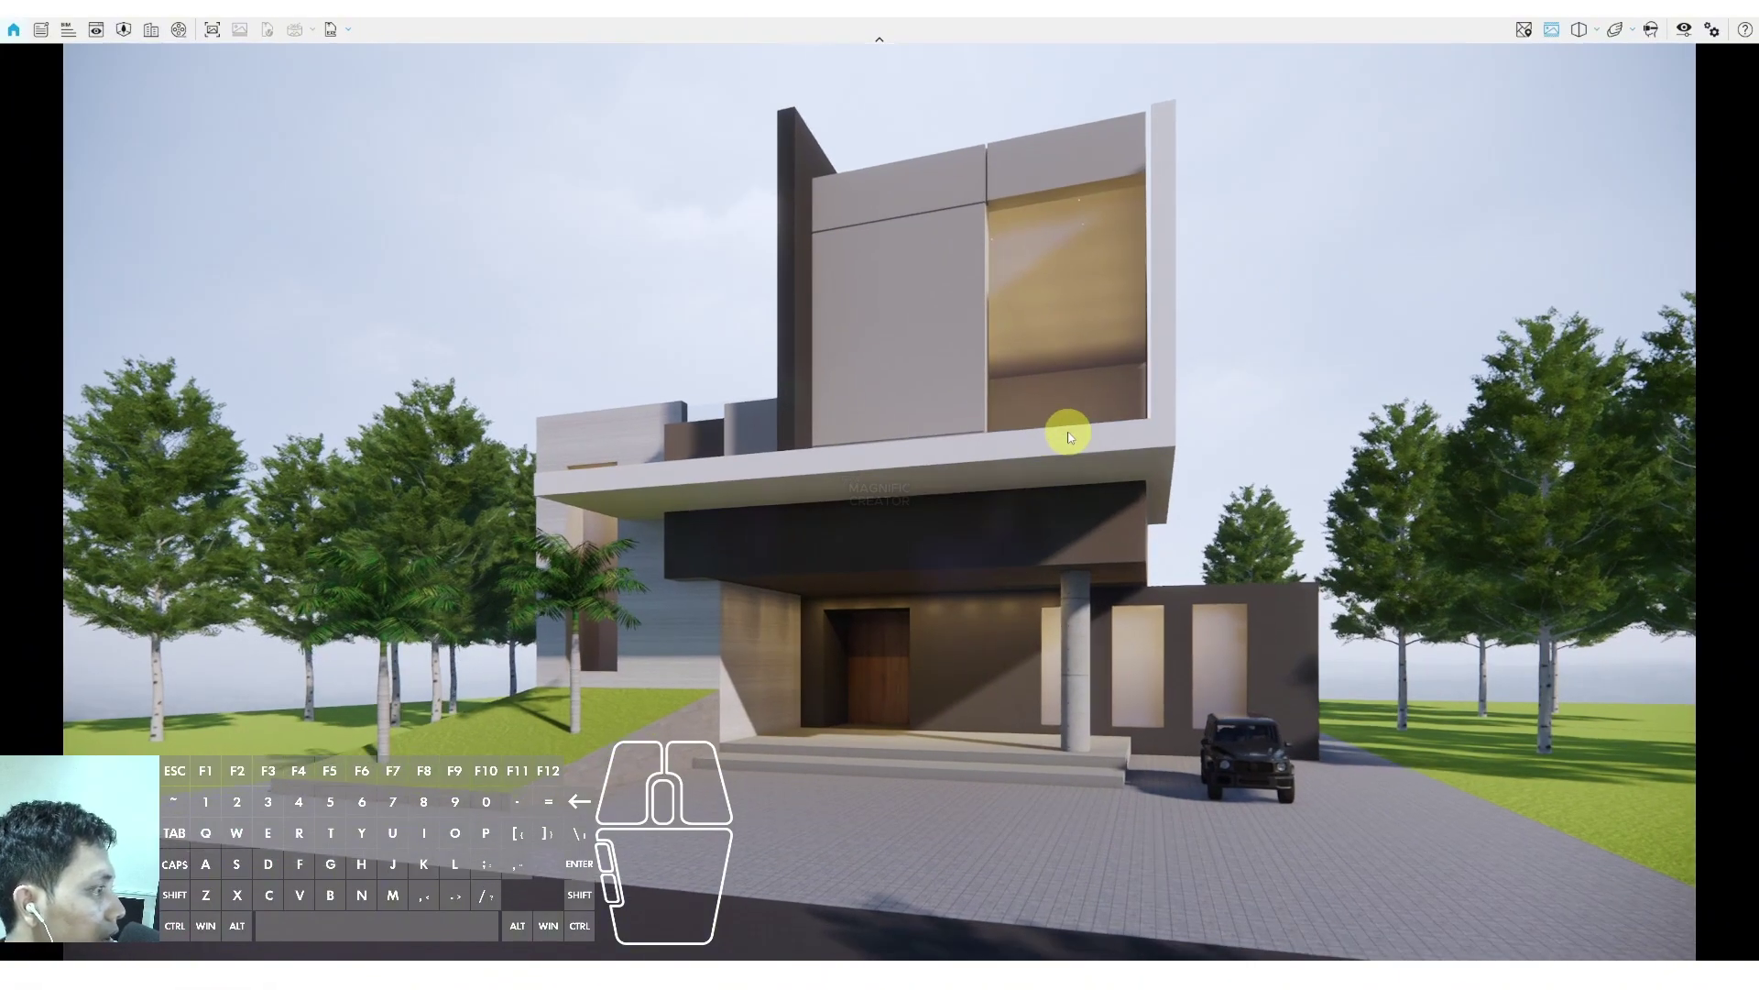
pyautogui.press('d')
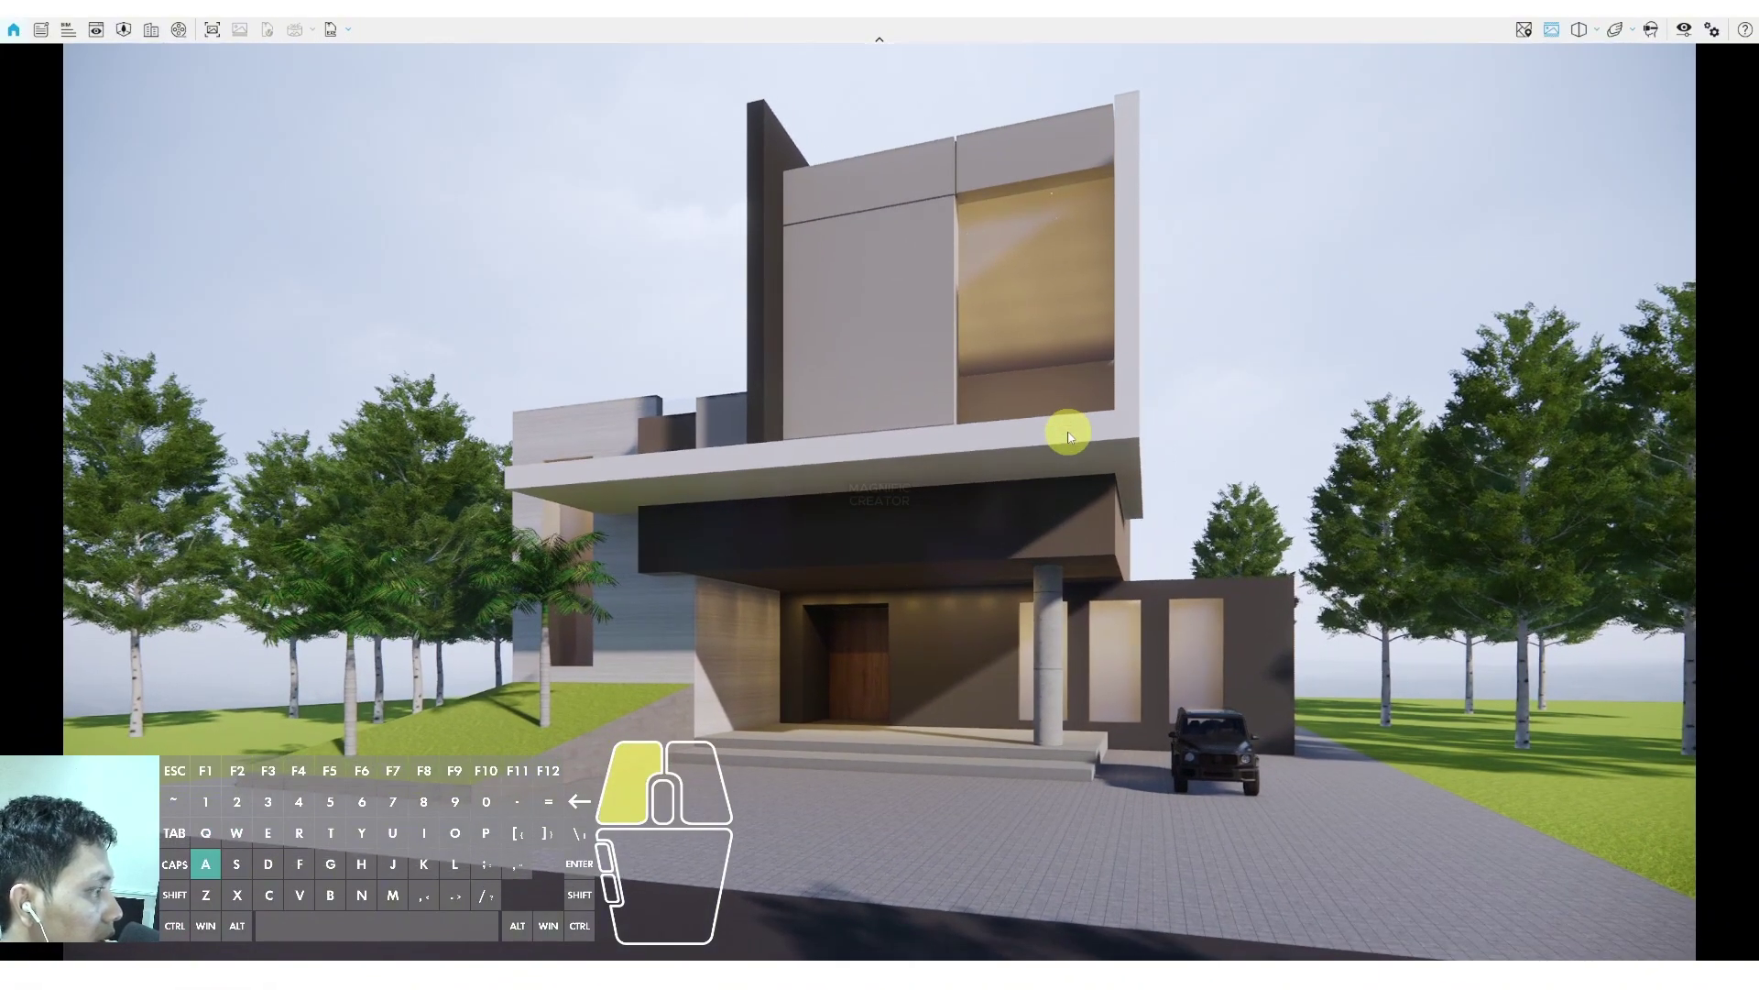
pyautogui.press('a')
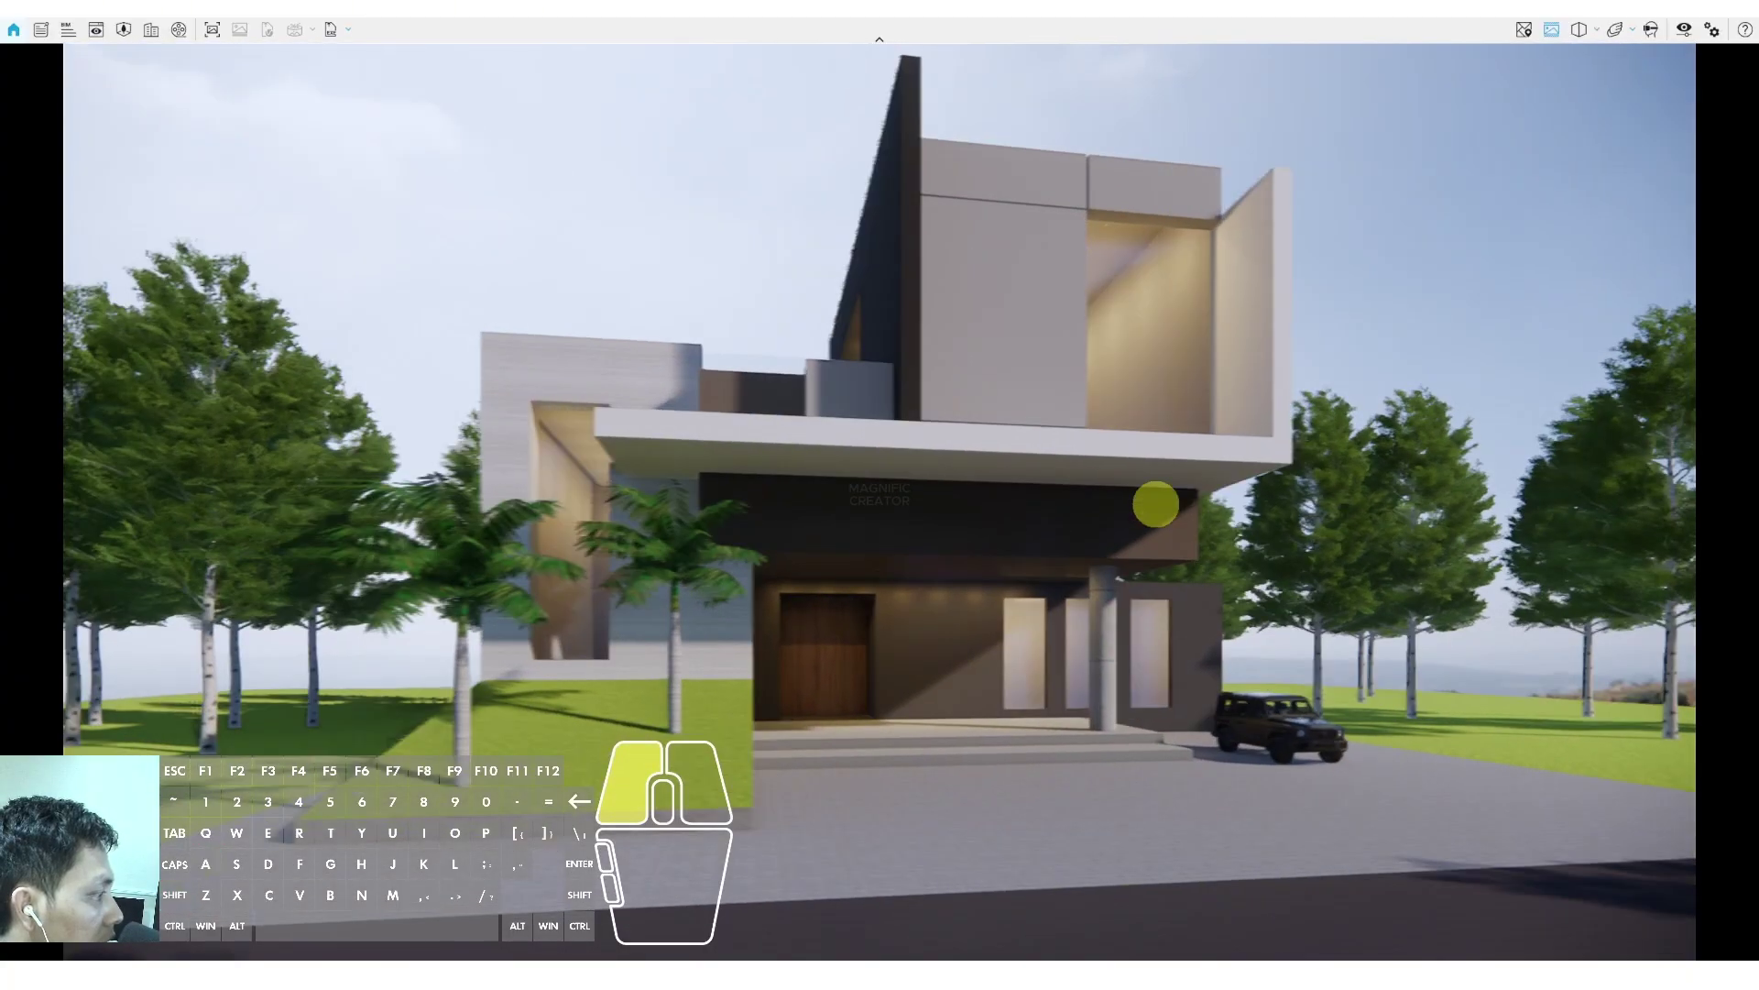
pyautogui.hotkey('shift', 'd')
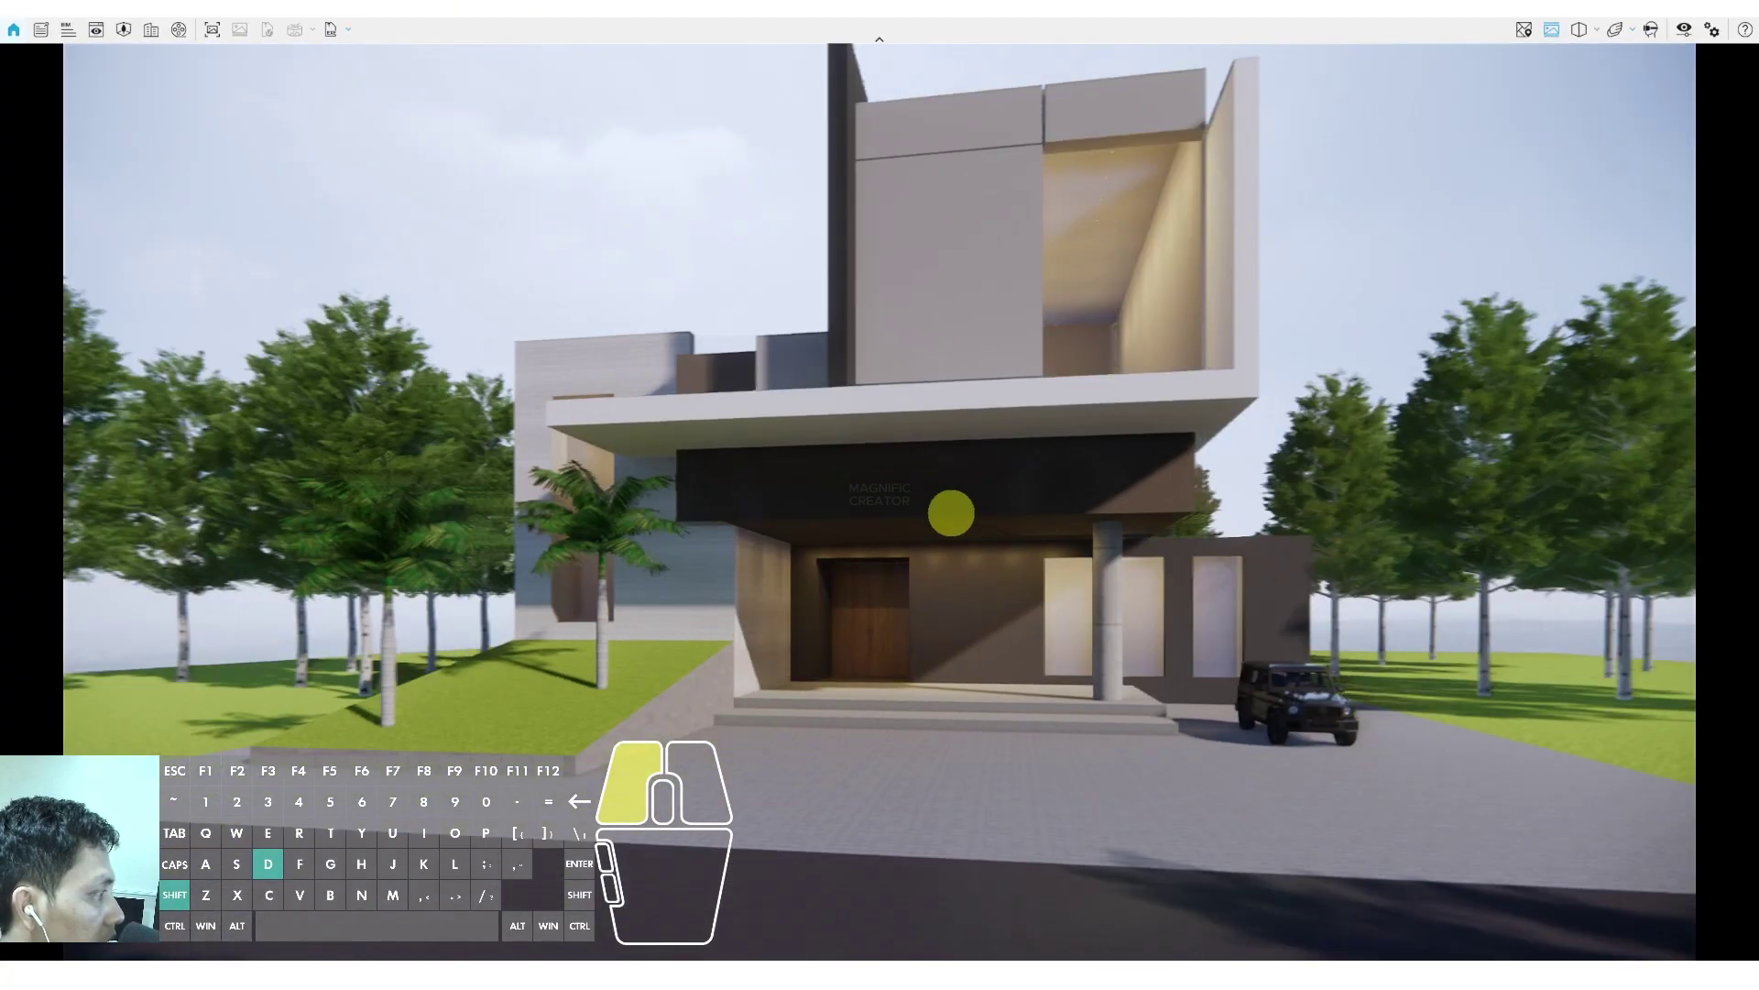
pyautogui.press('a')
pyautogui.press('s')
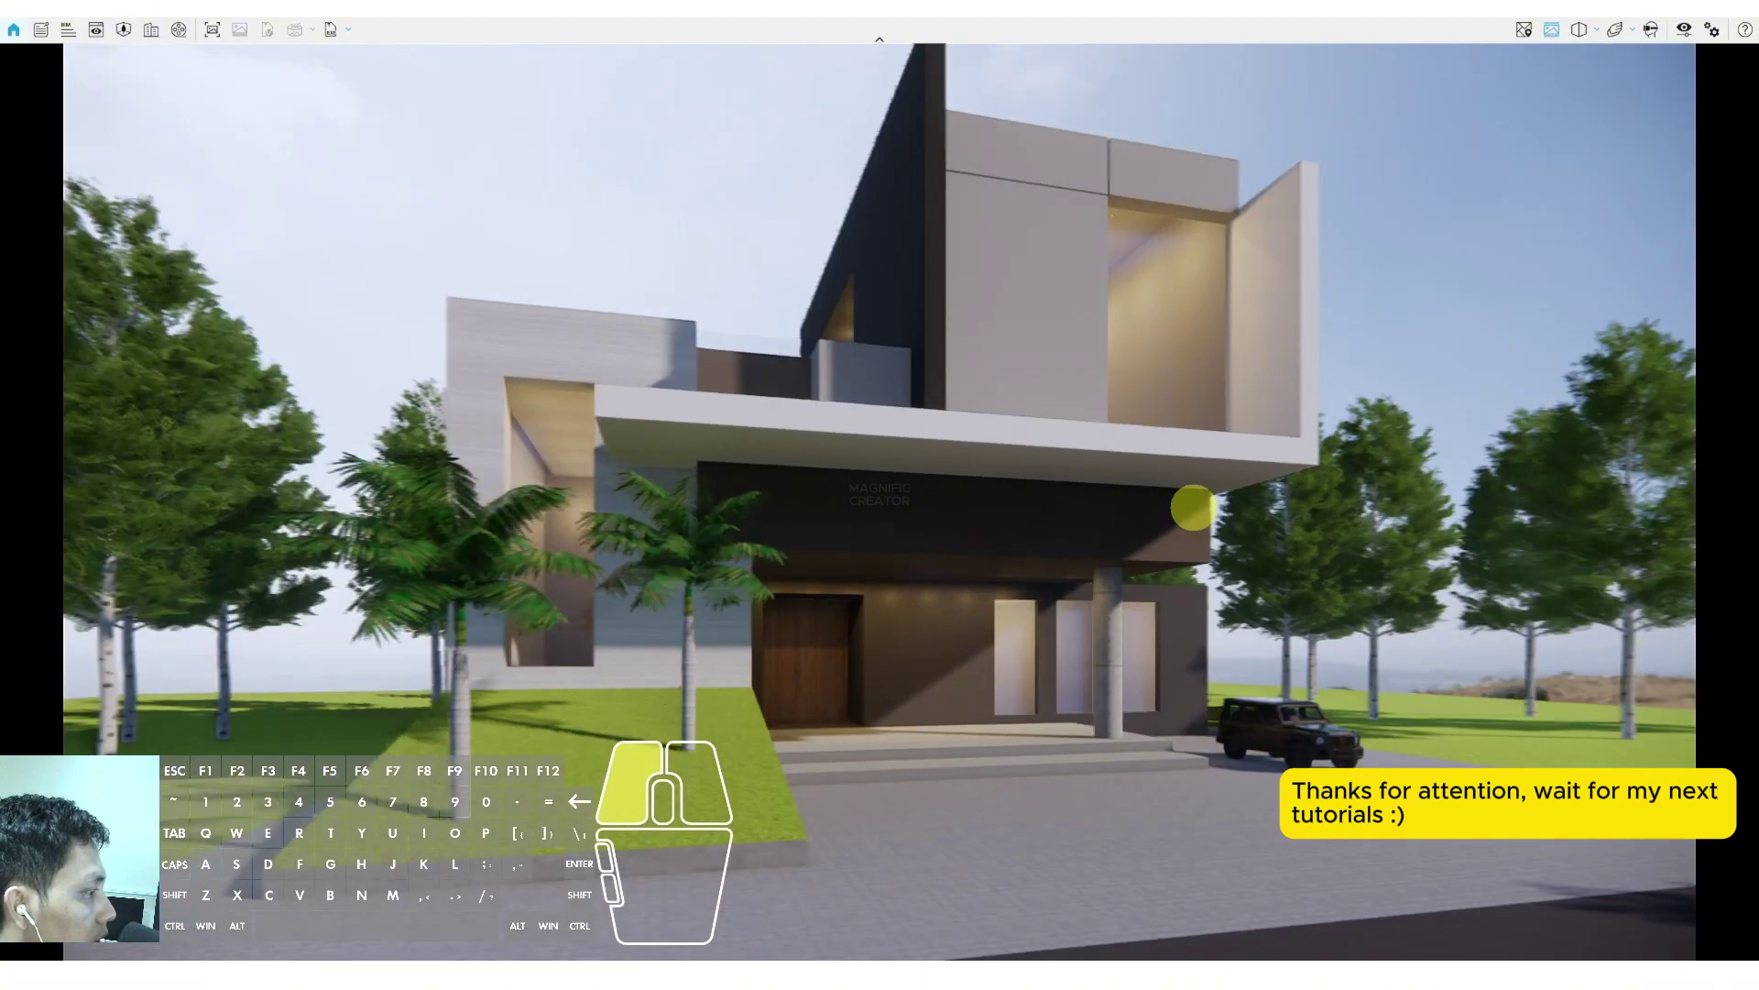
pyautogui.hotkey('shift', 'd')
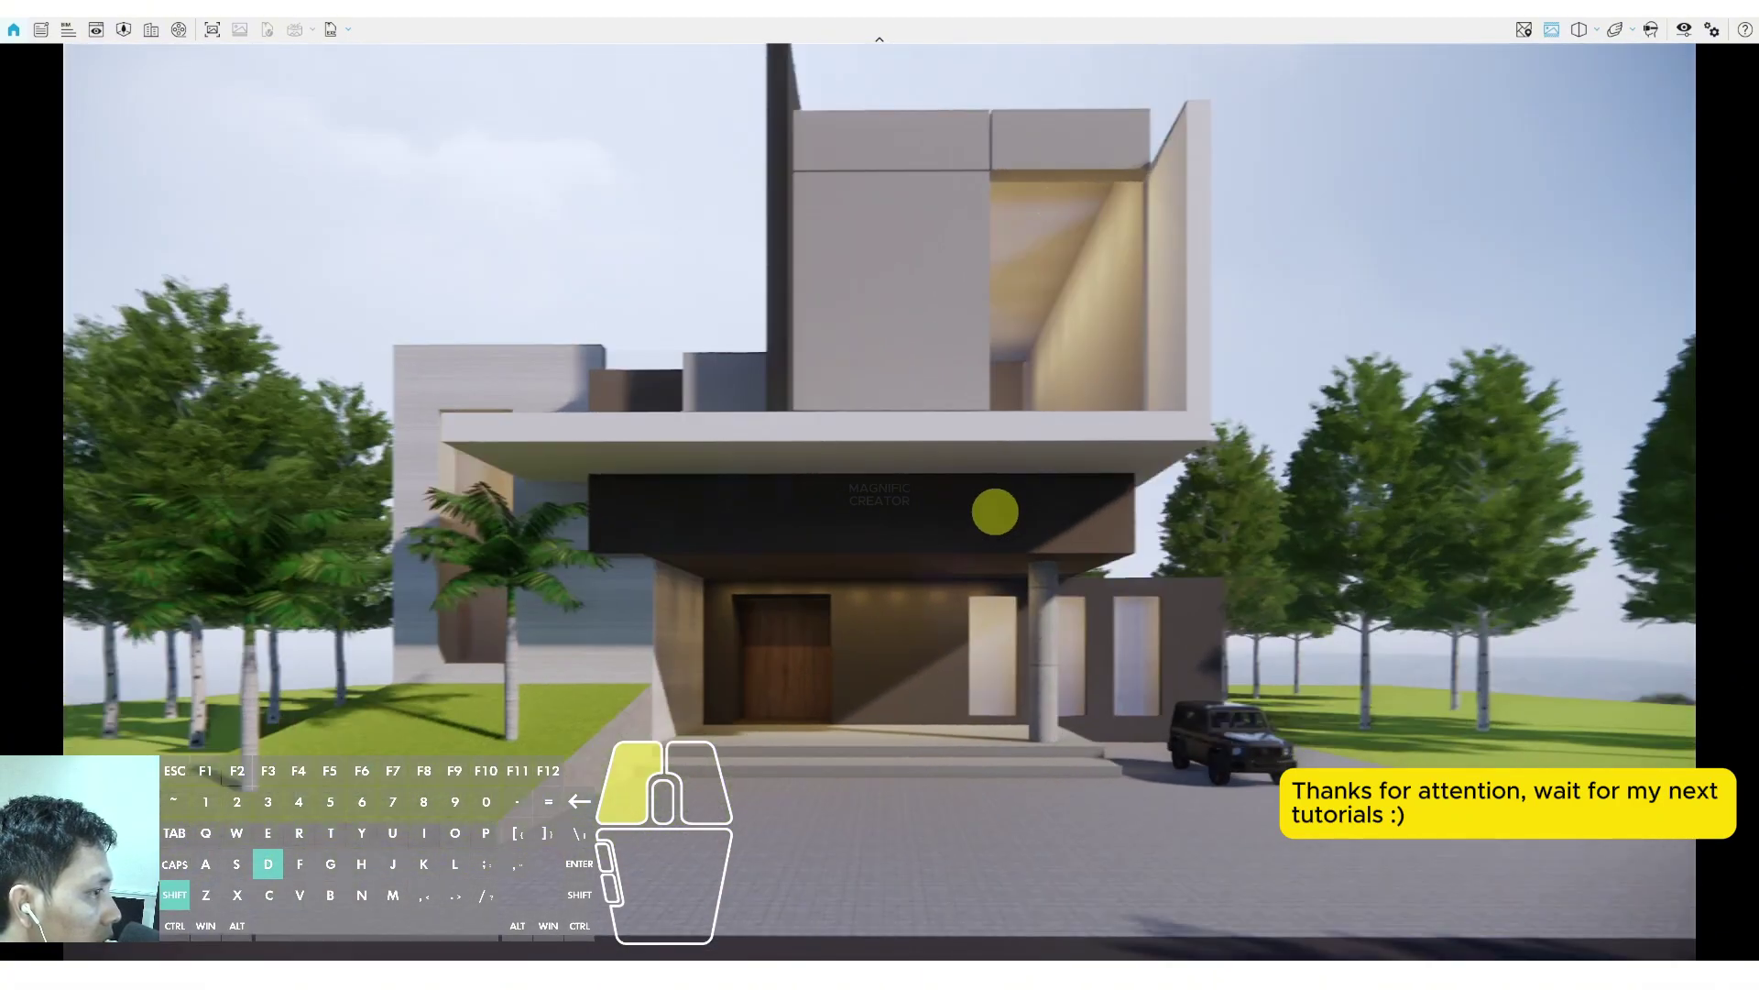